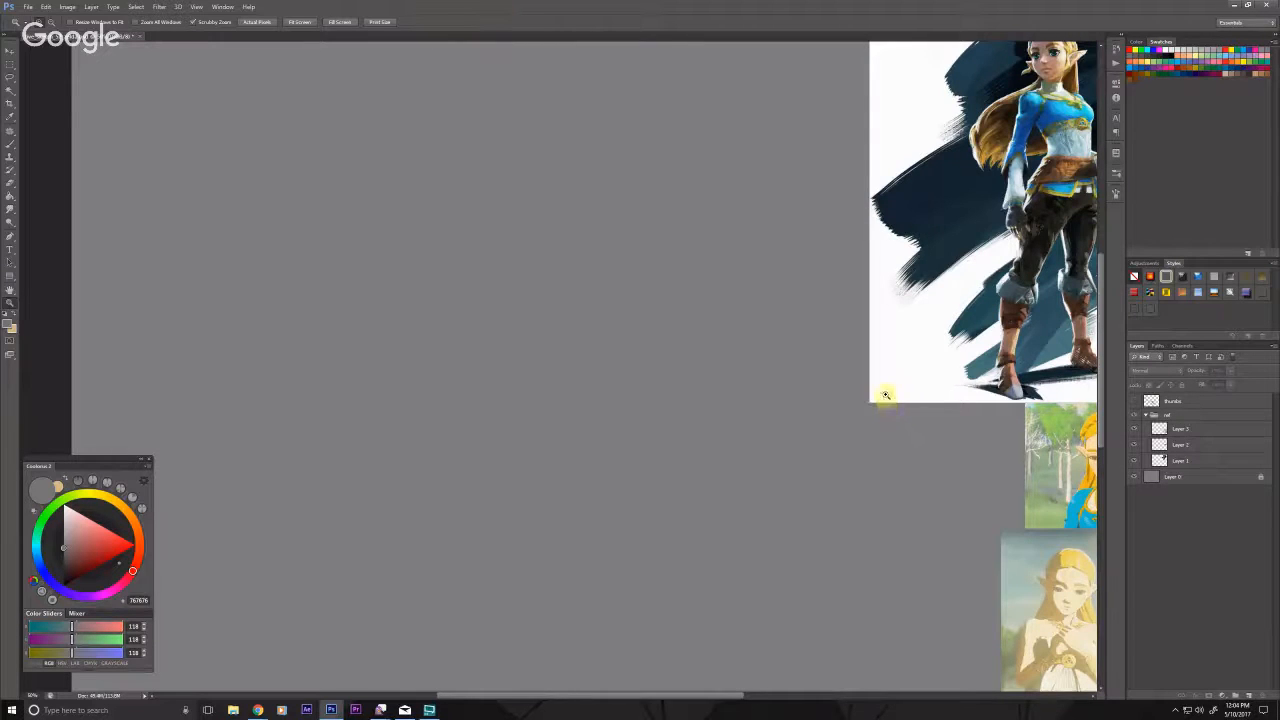
Step: Add a new layer above the hidden thumbs layer and name it thumbs
{"action": "left_click_drag", "start_coordinate": [983, 449], "coordinate": [887, 548]}
{"action": "left_click_drag", "start_coordinate": [887, 621], "coordinate": [736, 321]}
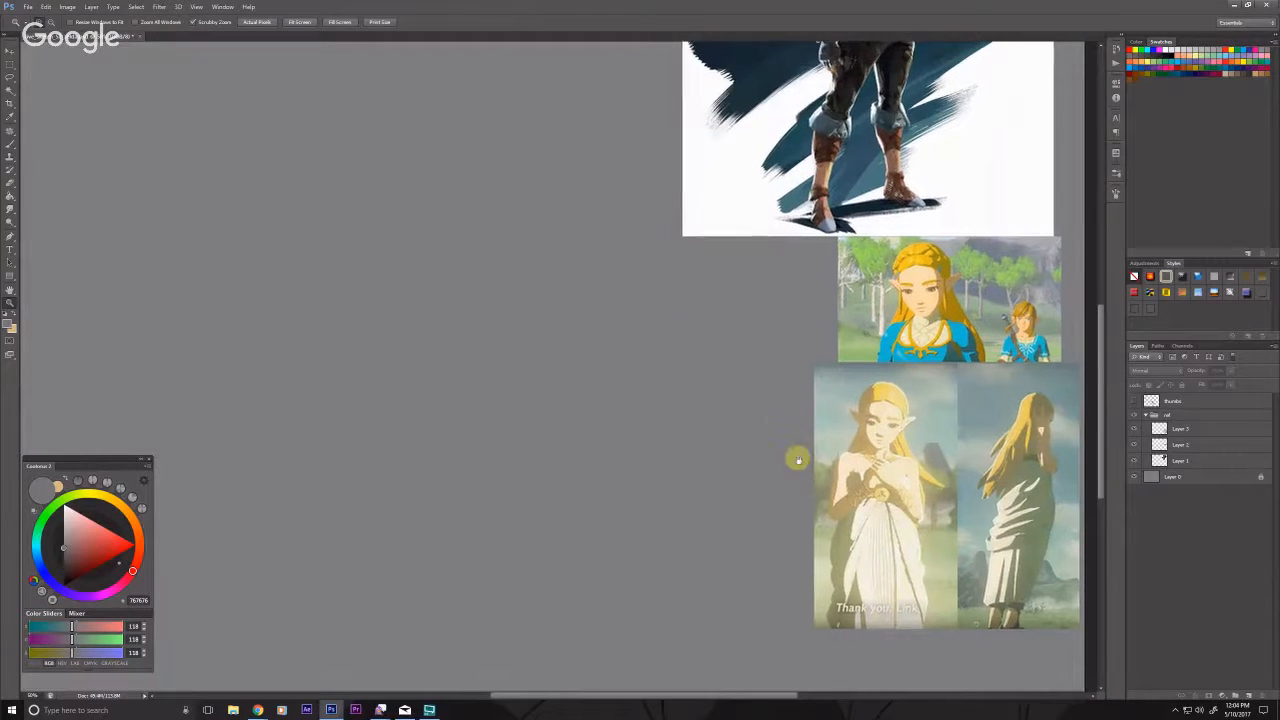
{"action": "scroll", "coordinate": [634, 414], "scroll_direction": "up", "scroll_amount": 4}
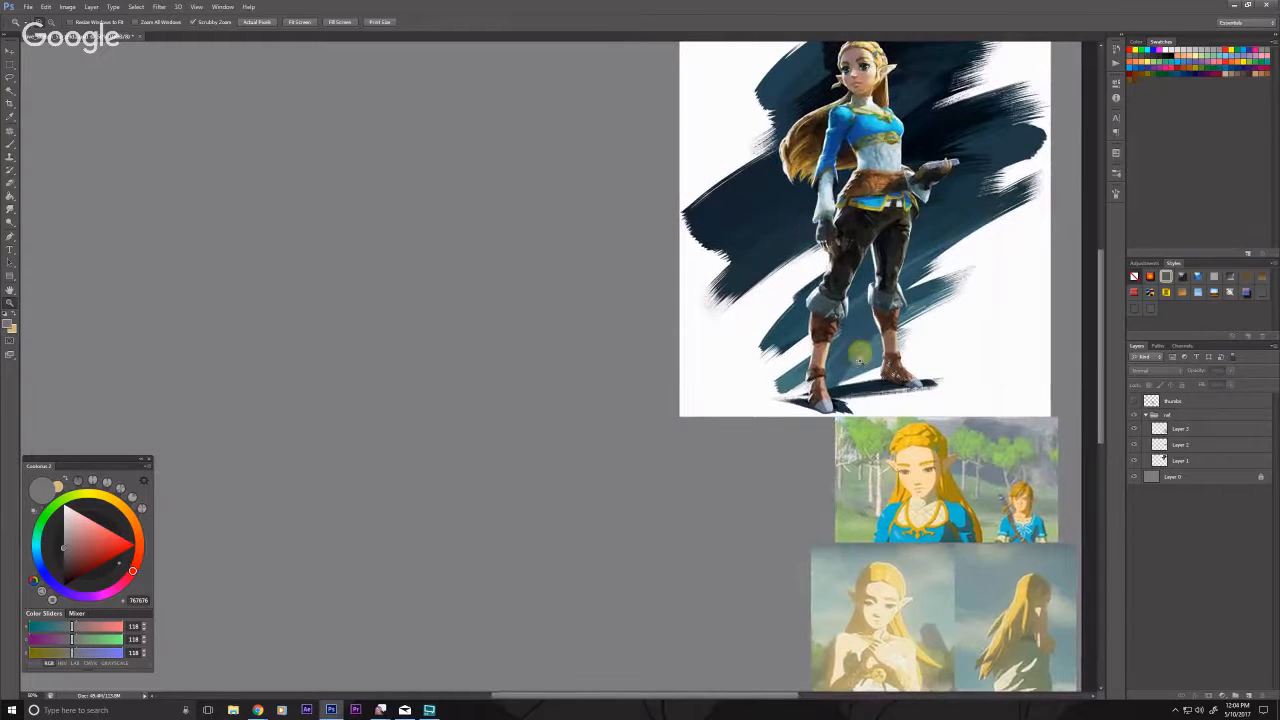
{"action": "left_click_drag", "start_coordinate": [408, 528], "coordinate": [615, 465]}
{"action": "left_click_drag", "start_coordinate": [1148, 410], "coordinate": [1152, 401]}
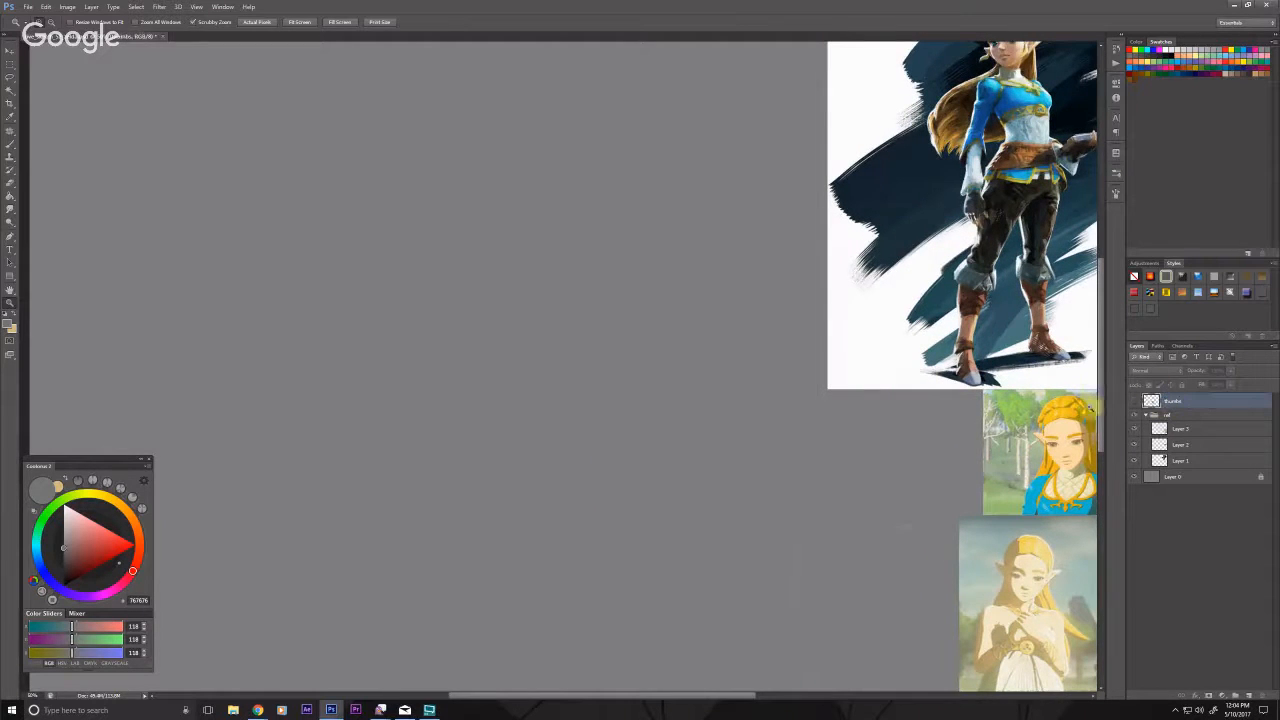
{"action": "left_click", "coordinate": [1246, 696]}
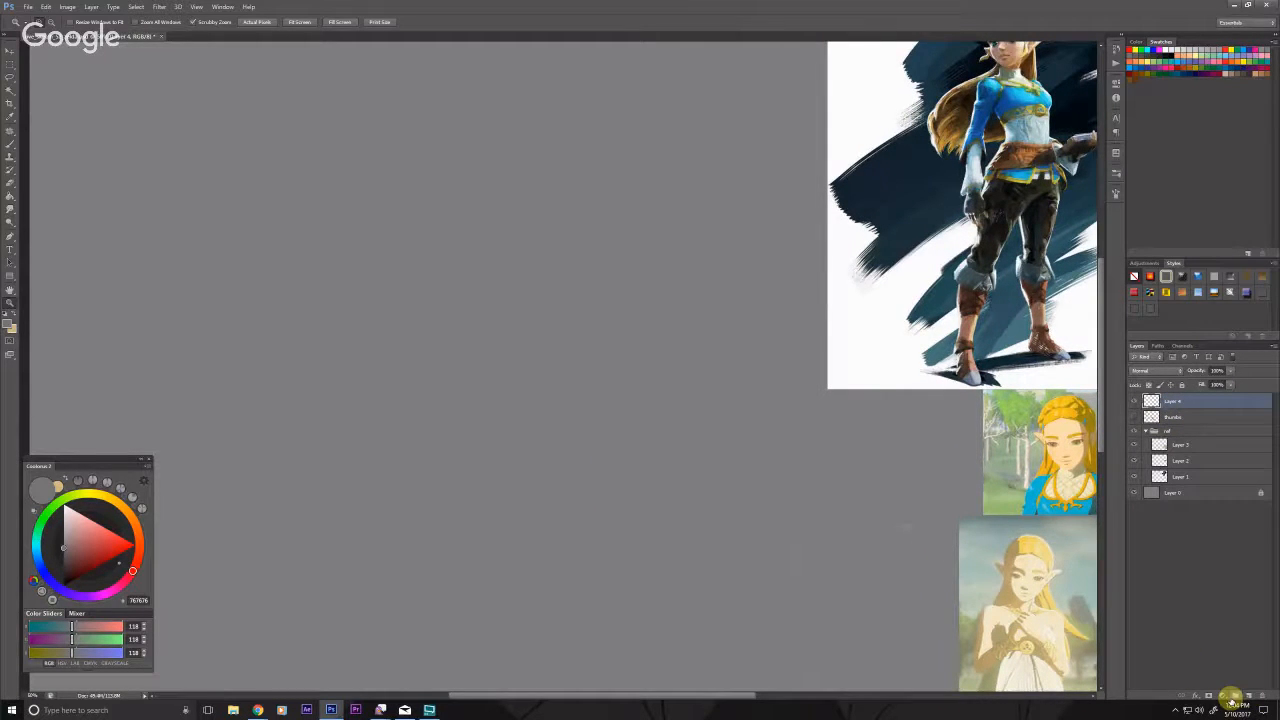
{"action": "double_click", "coordinate": [1172, 401]}
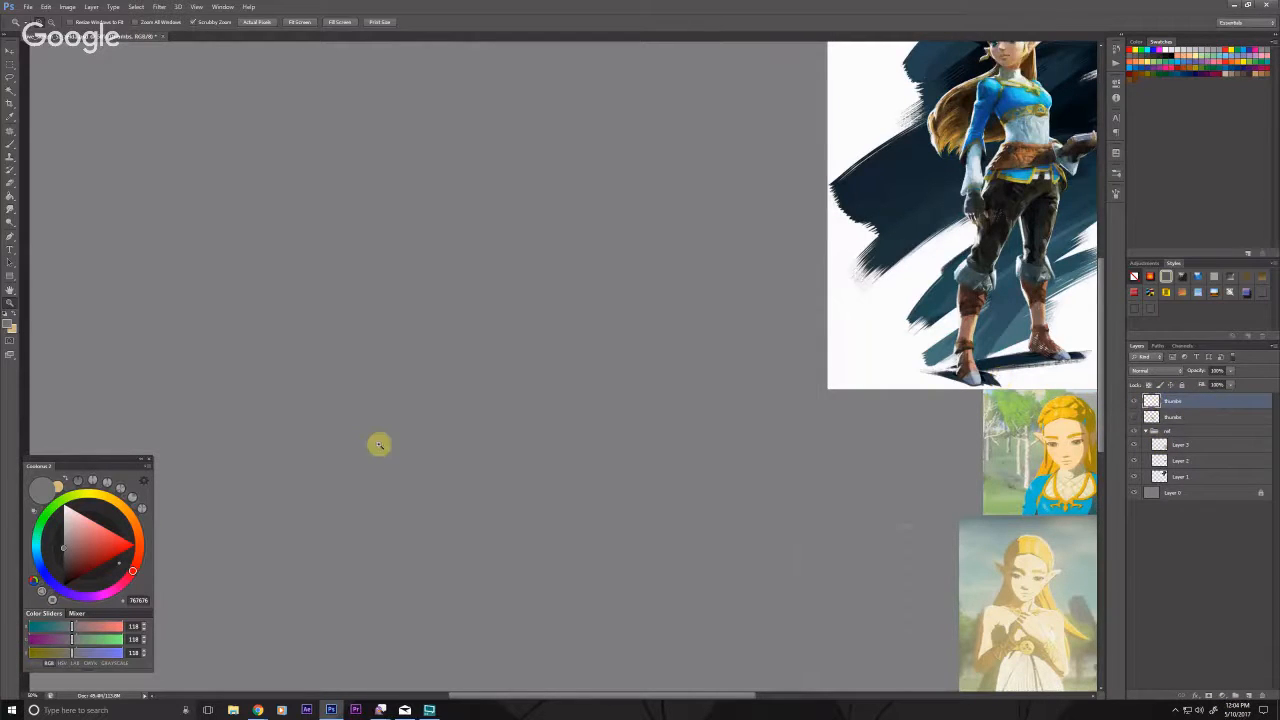
Step: Set up the Brush with dark grey 434343, try a stroke on the canvas, switch to another brush preset and undo the stroke
{"action": "key", "text": "b"}
{"action": "left_click_drag", "start_coordinate": [64, 550], "coordinate": [64, 563]}
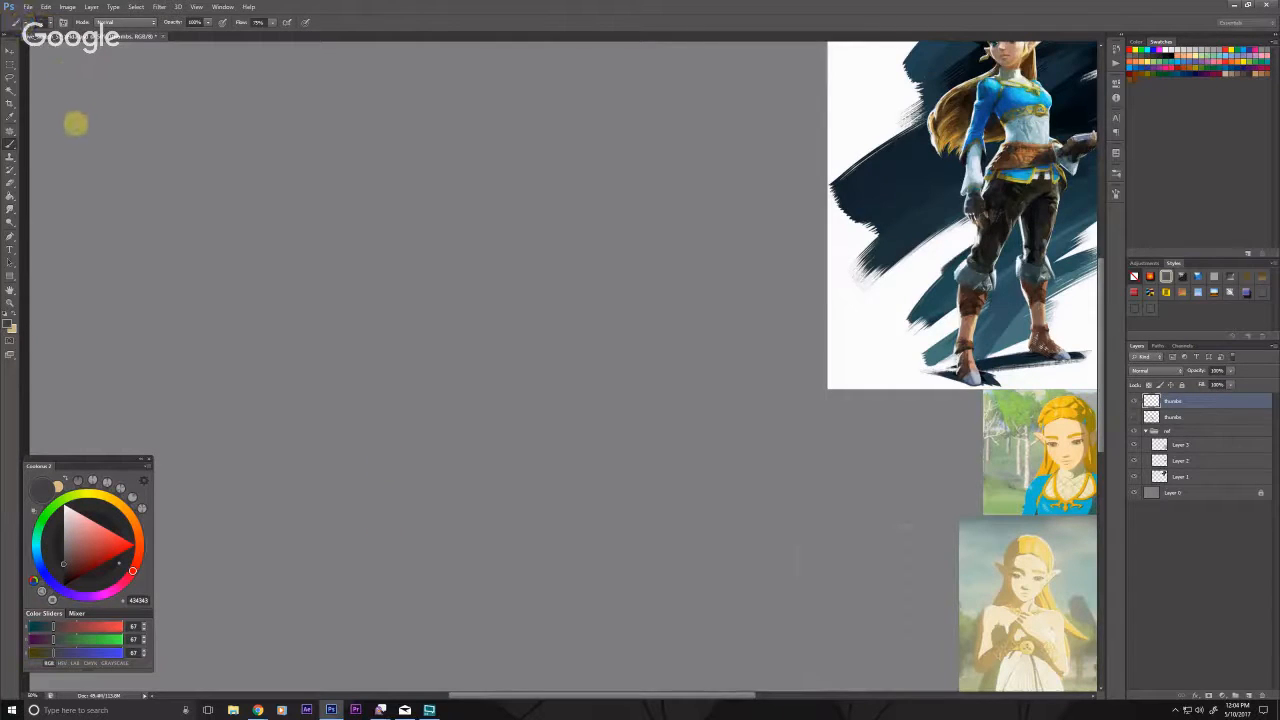
{"action": "left_click_drag", "start_coordinate": [69, 123], "coordinate": [80, 218]}
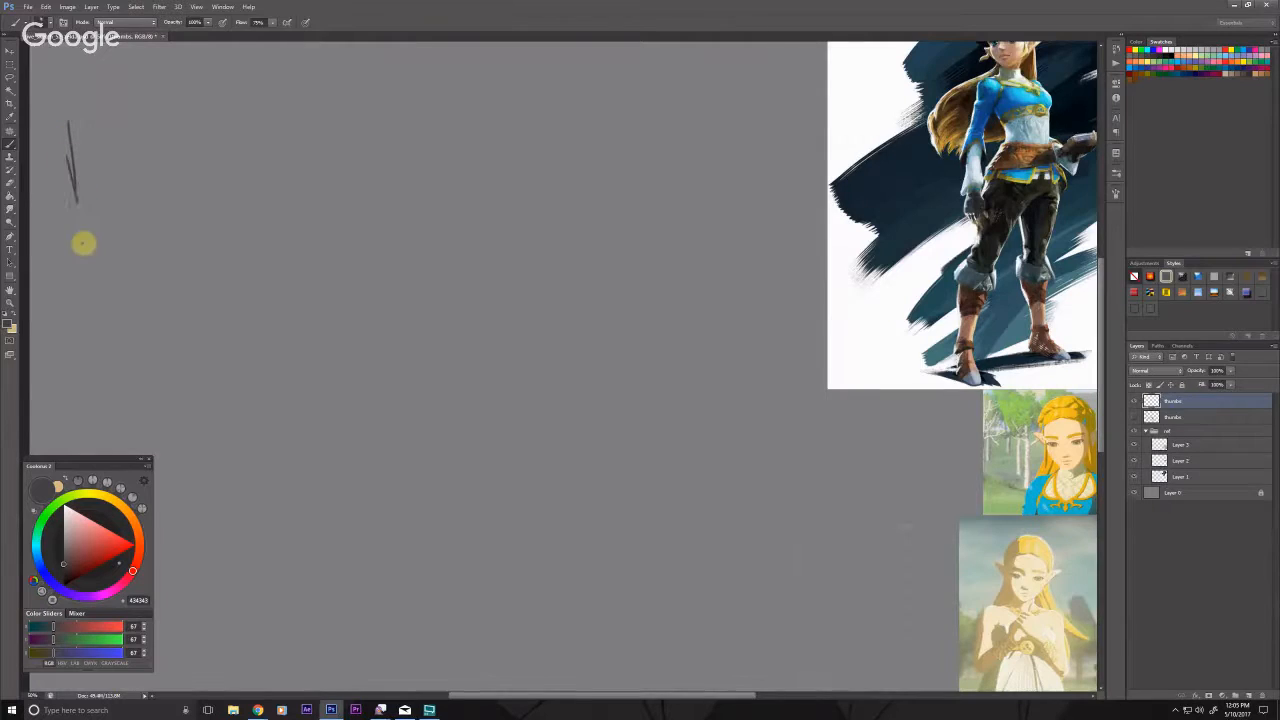
{"action": "left_click", "coordinate": [15, 22]}
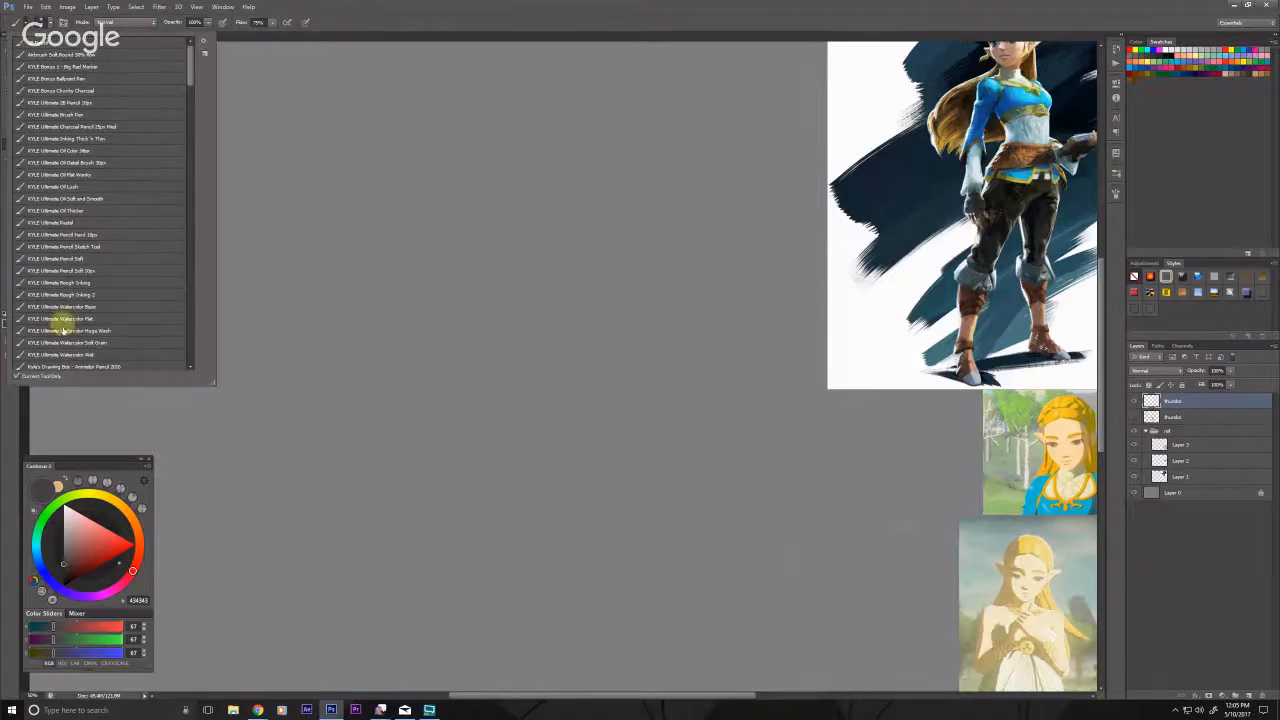
{"action": "left_click", "coordinate": [72, 378]}
{"action": "key", "text": "ctrl+z"}
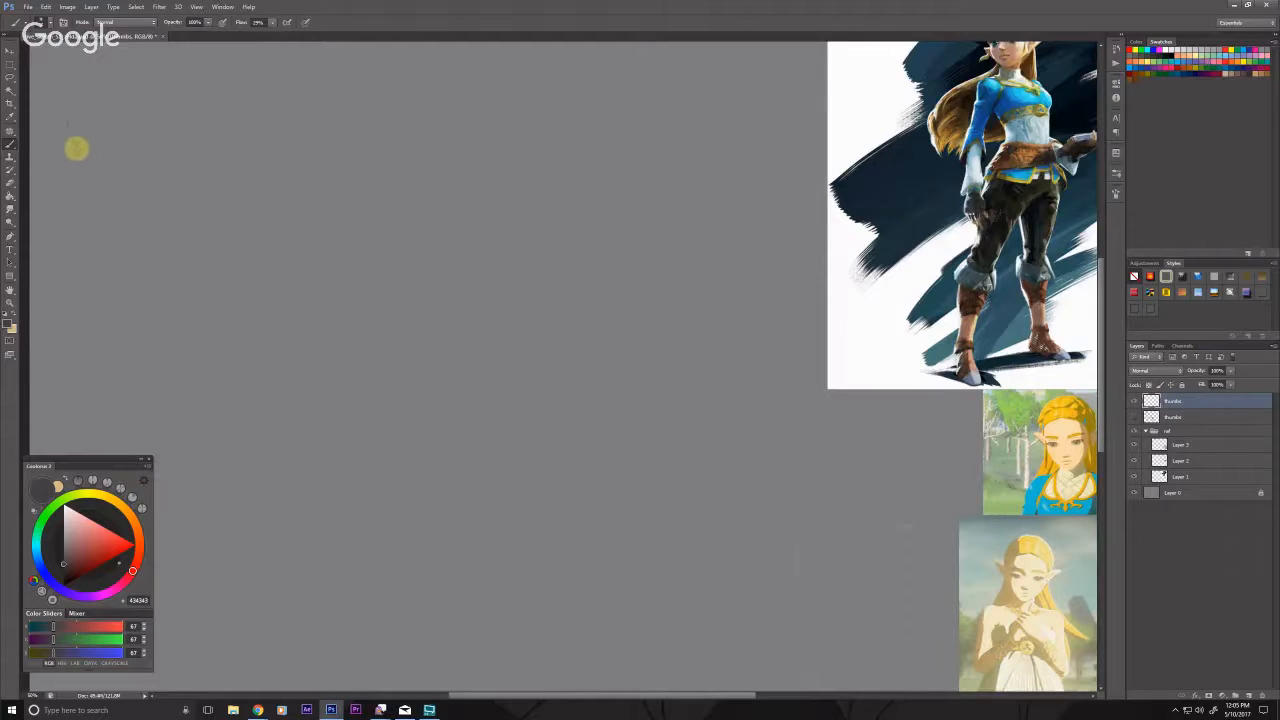
Step: Sketch a long slanted guideline for the figure's shoulders and raised arm, with a short neck line rising above it
{"action": "left_click_drag", "start_coordinate": [161, 236], "coordinate": [169, 266]}
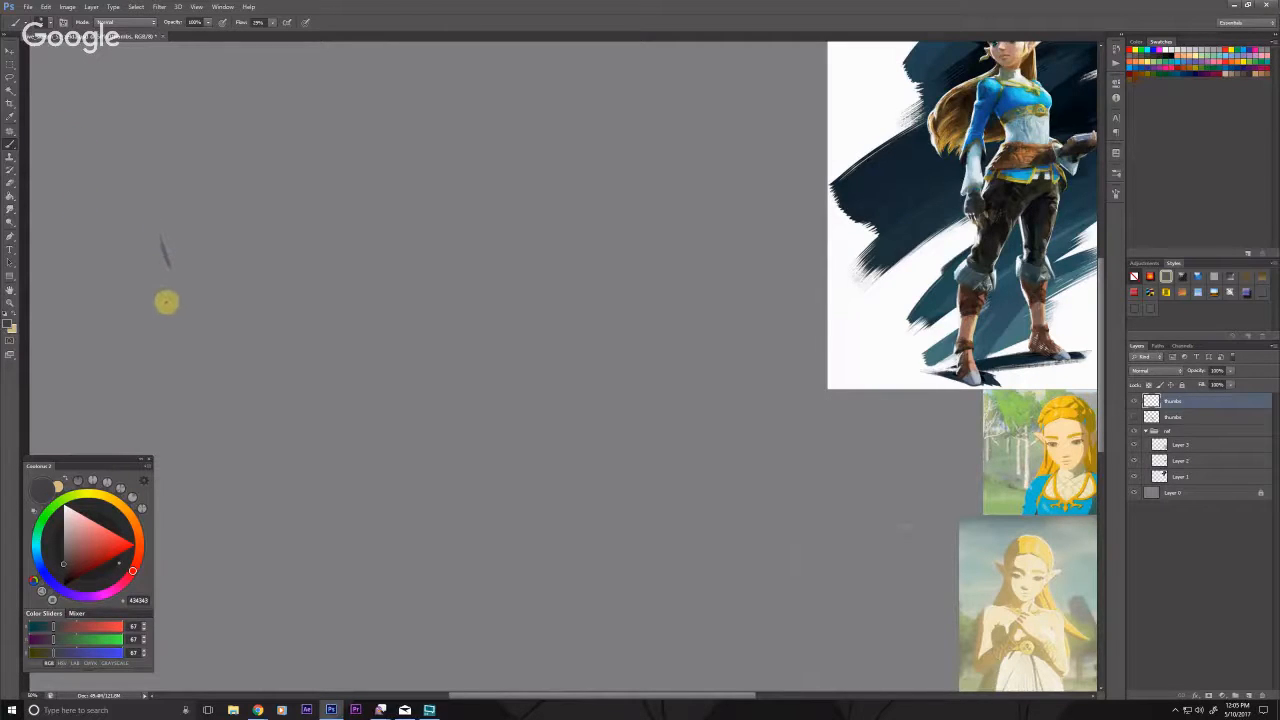
{"action": "left_click_drag", "start_coordinate": [174, 351], "coordinate": [127, 347]}
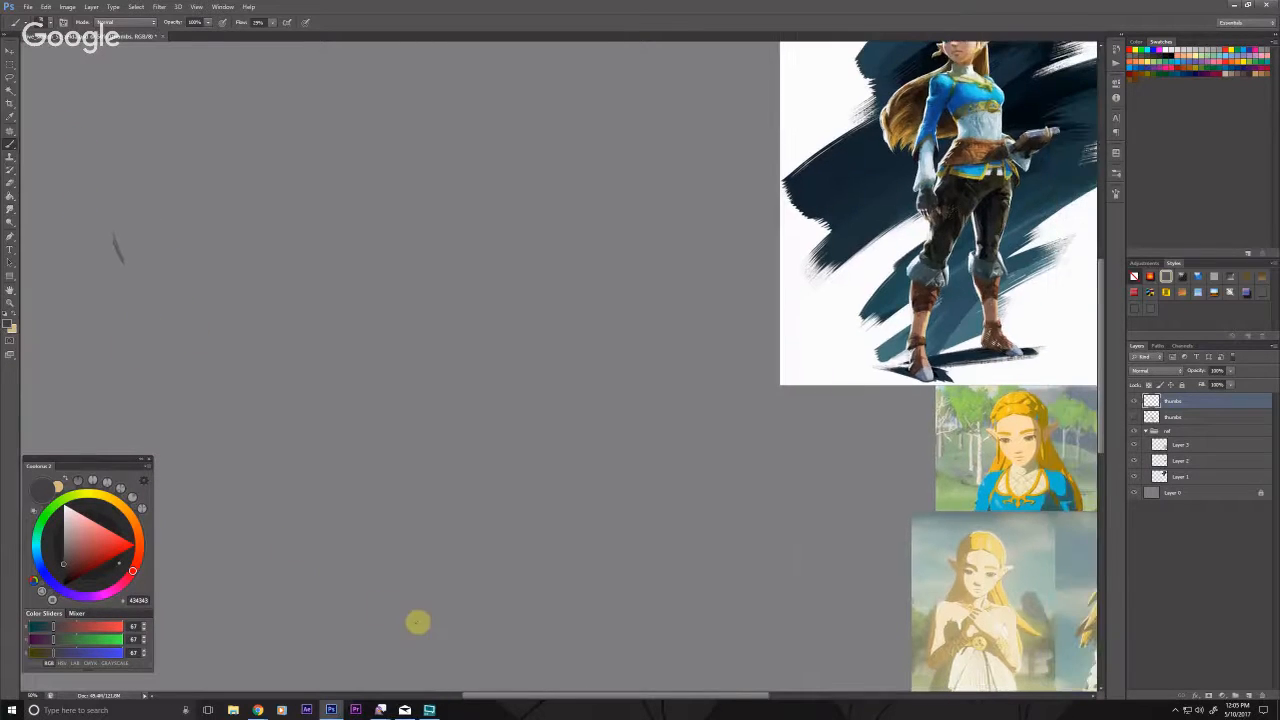
{"action": "left_click_drag", "start_coordinate": [526, 512], "coordinate": [540, 510]}
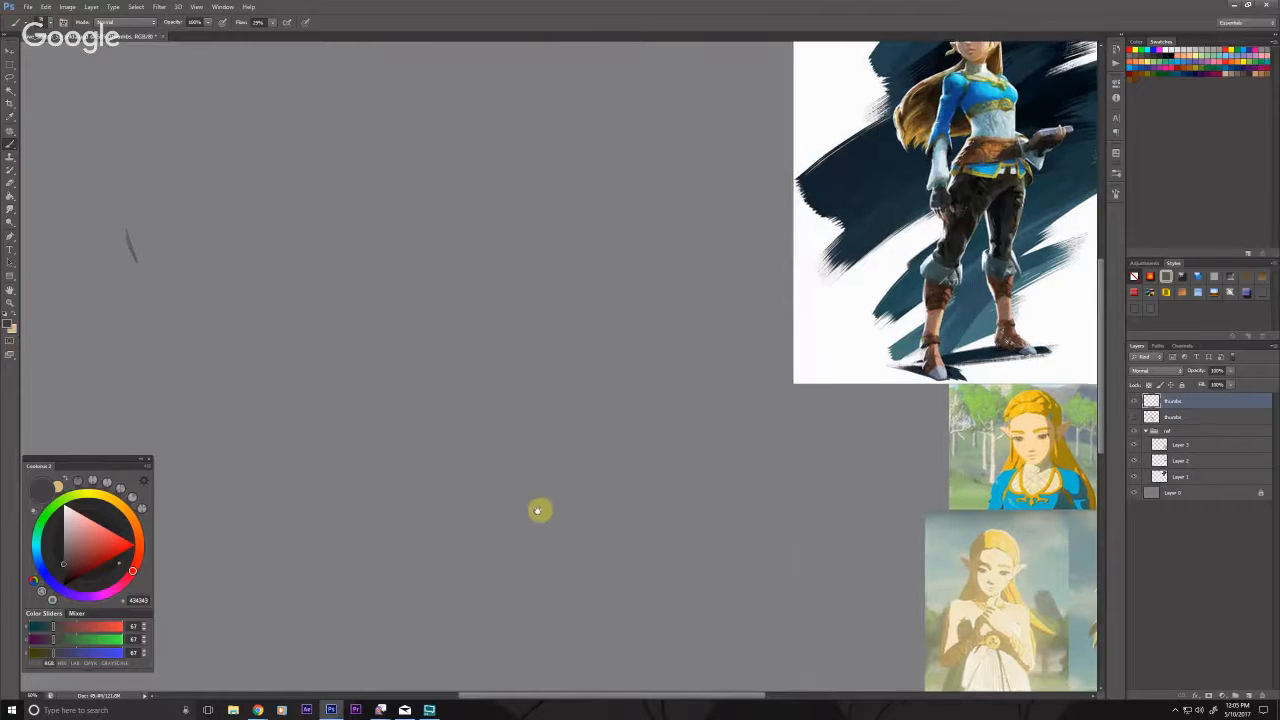
{"action": "mouse_move", "coordinate": [460, 239]}
{"action": "left_mouse_down"}
{"action": "mouse_move", "coordinate": [571, 261]}
{"action": "mouse_move", "coordinate": [397, 219]}
{"action": "left_mouse_up"}
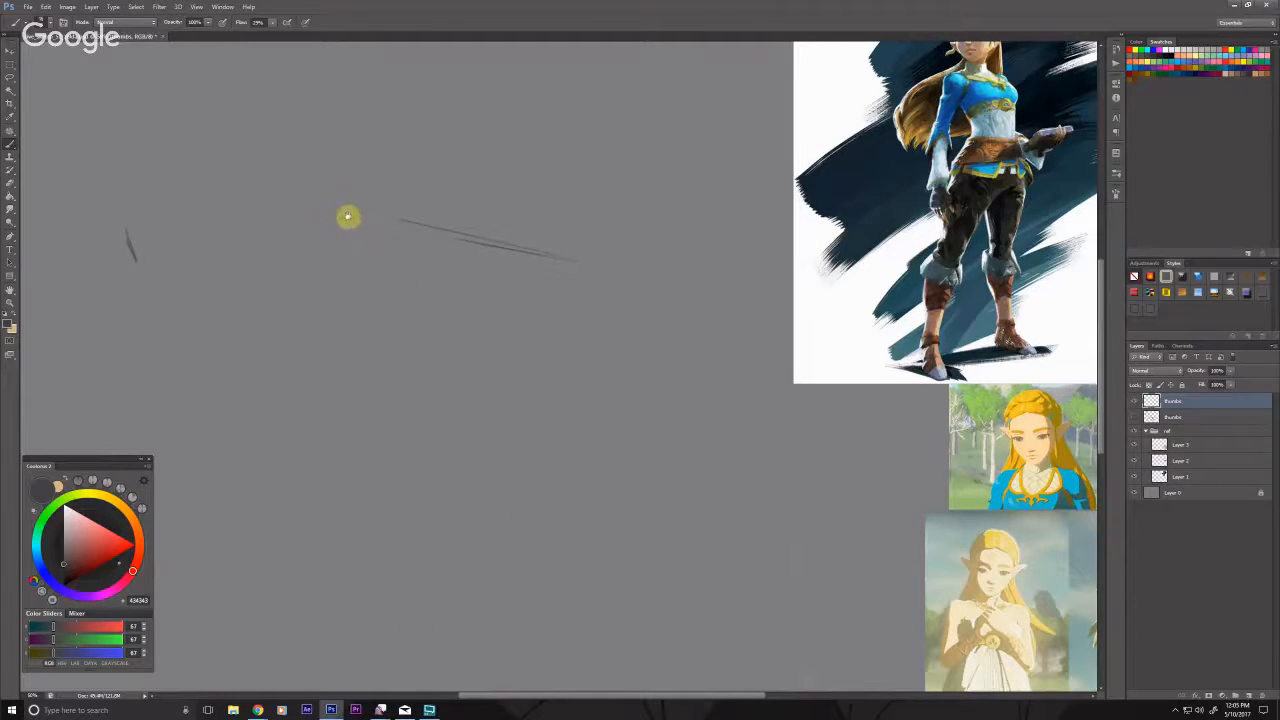
{"action": "left_click_drag", "start_coordinate": [536, 231], "coordinate": [528, 220]}
{"action": "left_click_drag", "start_coordinate": [540, 152], "coordinate": [522, 222]}
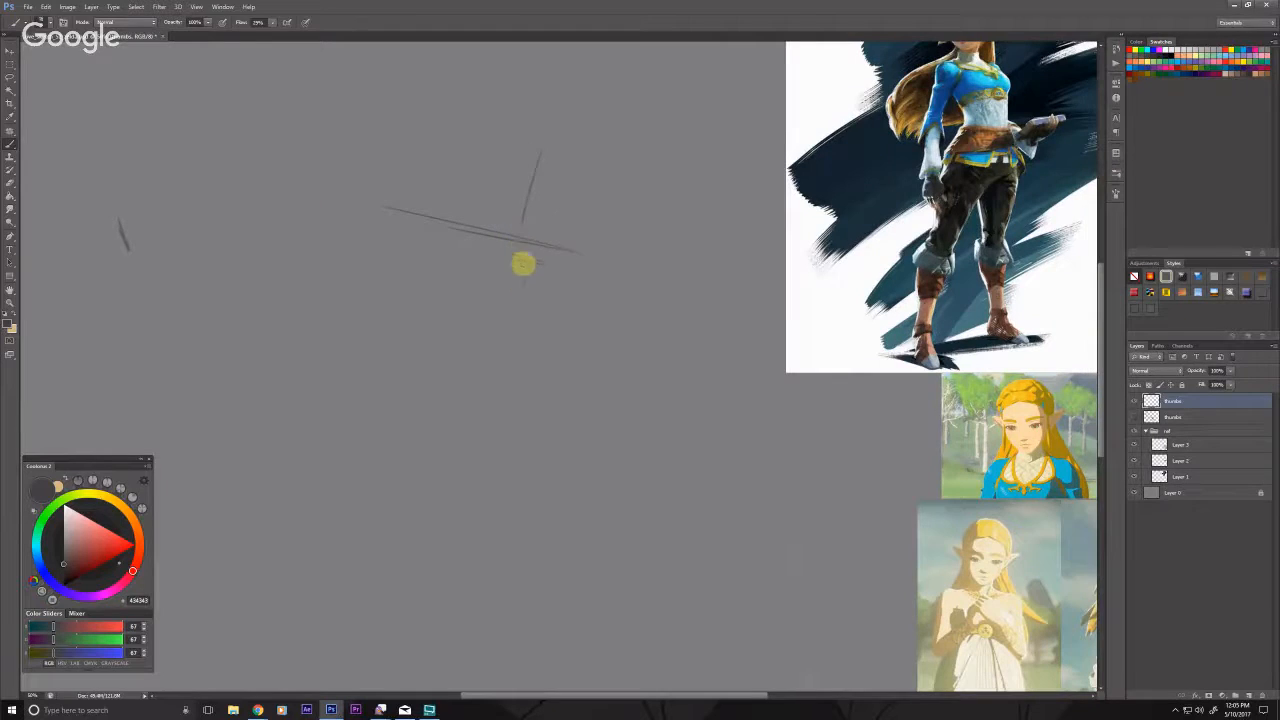
Step: Check the reference pictures, darken and lengthen the slanted arm line, and draw the curved spine line down from the neck
{"action": "left_click_drag", "start_coordinate": [521, 288], "coordinate": [495, 278]}
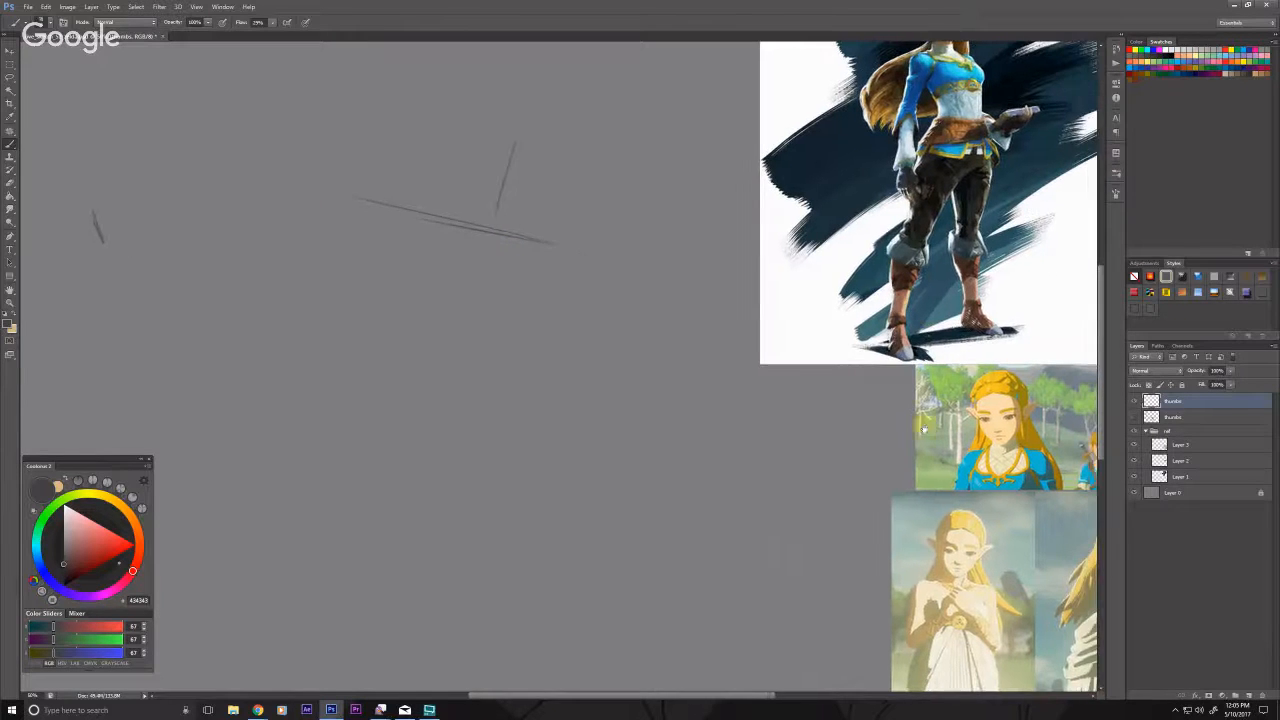
{"action": "left_click_drag", "start_coordinate": [919, 521], "coordinate": [828, 453]}
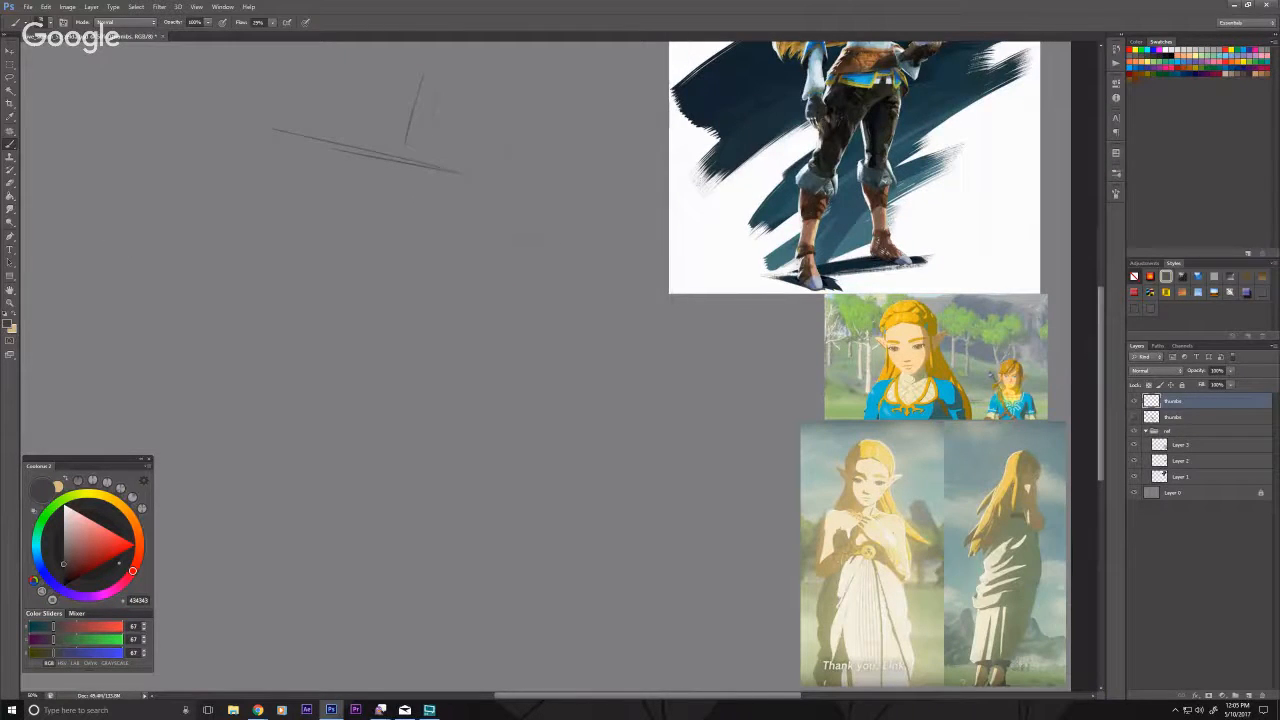
{"action": "left_click_drag", "start_coordinate": [820, 582], "coordinate": [832, 558]}
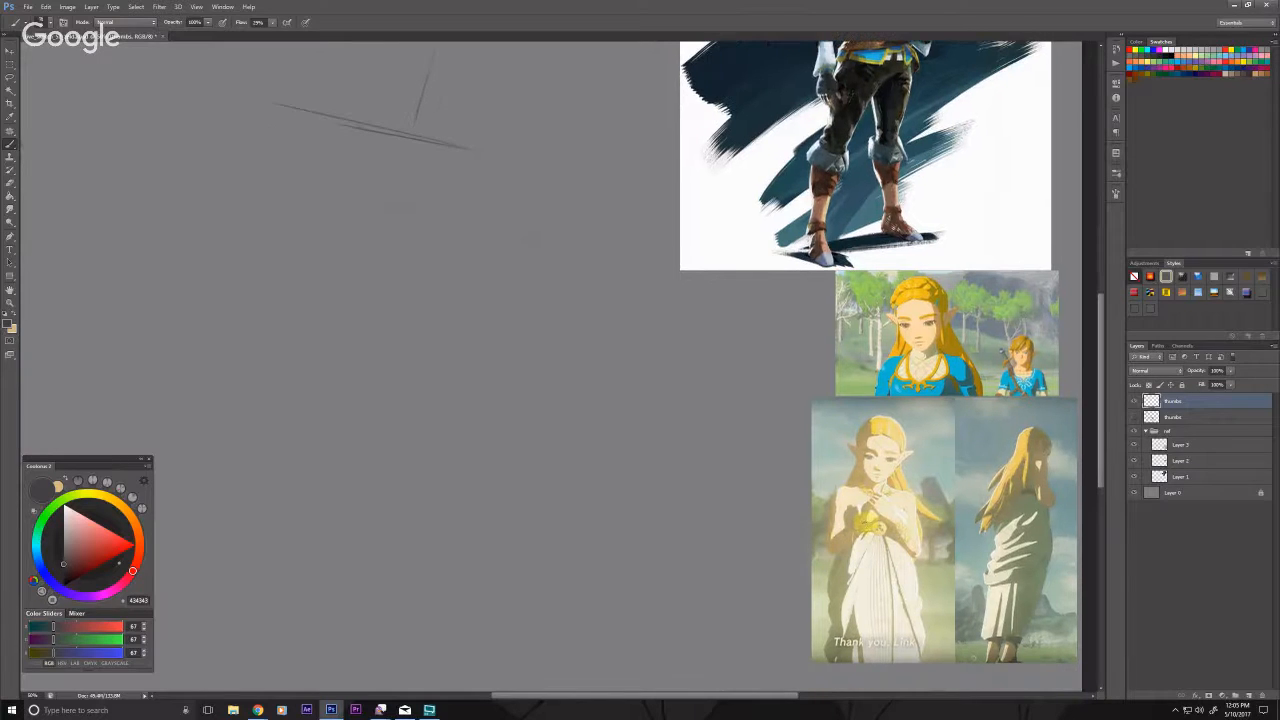
{"action": "mouse_move", "coordinate": [451, 277]}
{"action": "left_mouse_down"}
{"action": "mouse_move", "coordinate": [526, 440]}
{"action": "mouse_move", "coordinate": [434, 423]}
{"action": "left_mouse_up"}
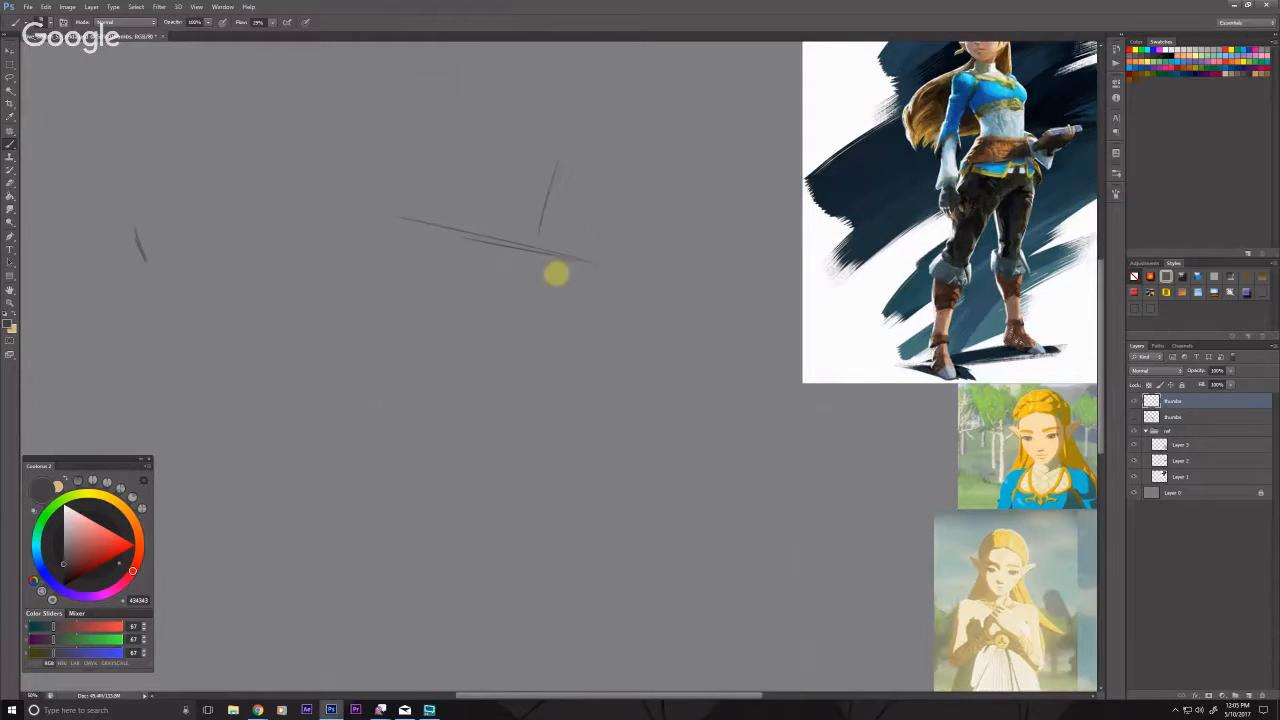
{"action": "mouse_move", "coordinate": [467, 227]}
{"action": "left_mouse_down"}
{"action": "mouse_move", "coordinate": [321, 180]}
{"action": "mouse_move", "coordinate": [590, 262]}
{"action": "left_mouse_up"}
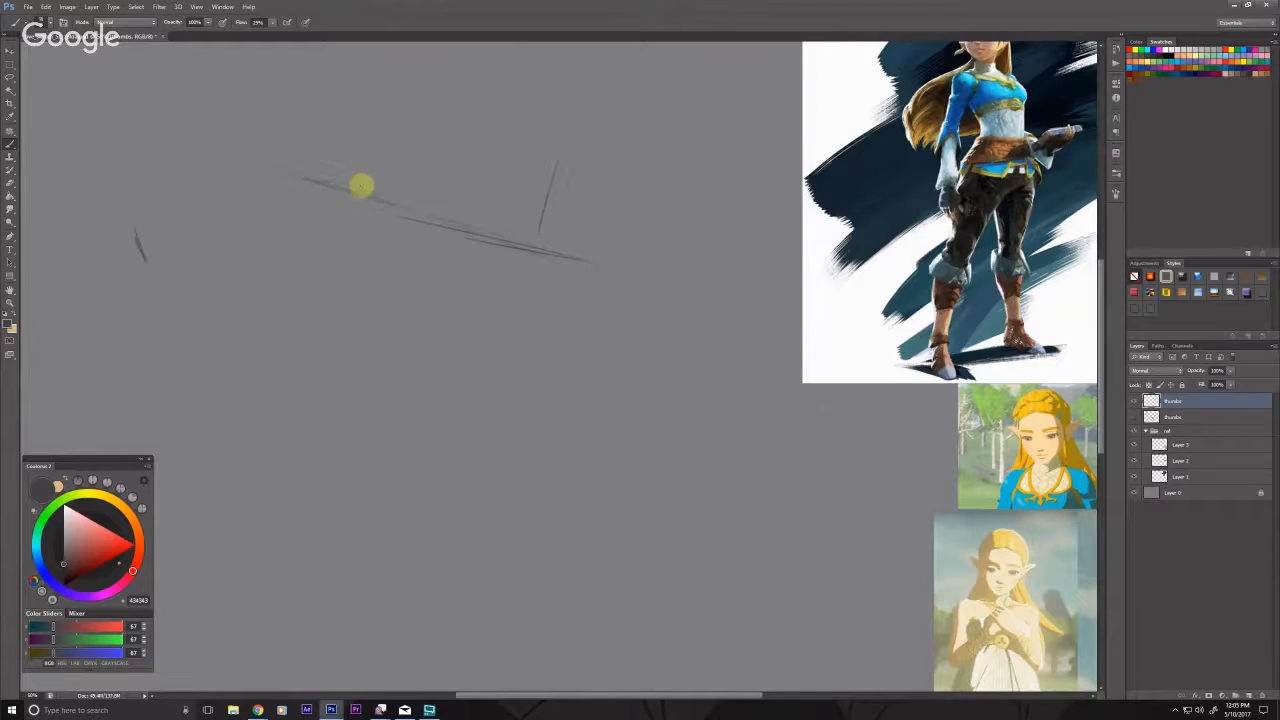
{"action": "mouse_move", "coordinate": [549, 185]}
{"action": "left_mouse_down"}
{"action": "mouse_move", "coordinate": [537, 258]}
{"action": "mouse_move", "coordinate": [556, 319]}
{"action": "left_mouse_up"}
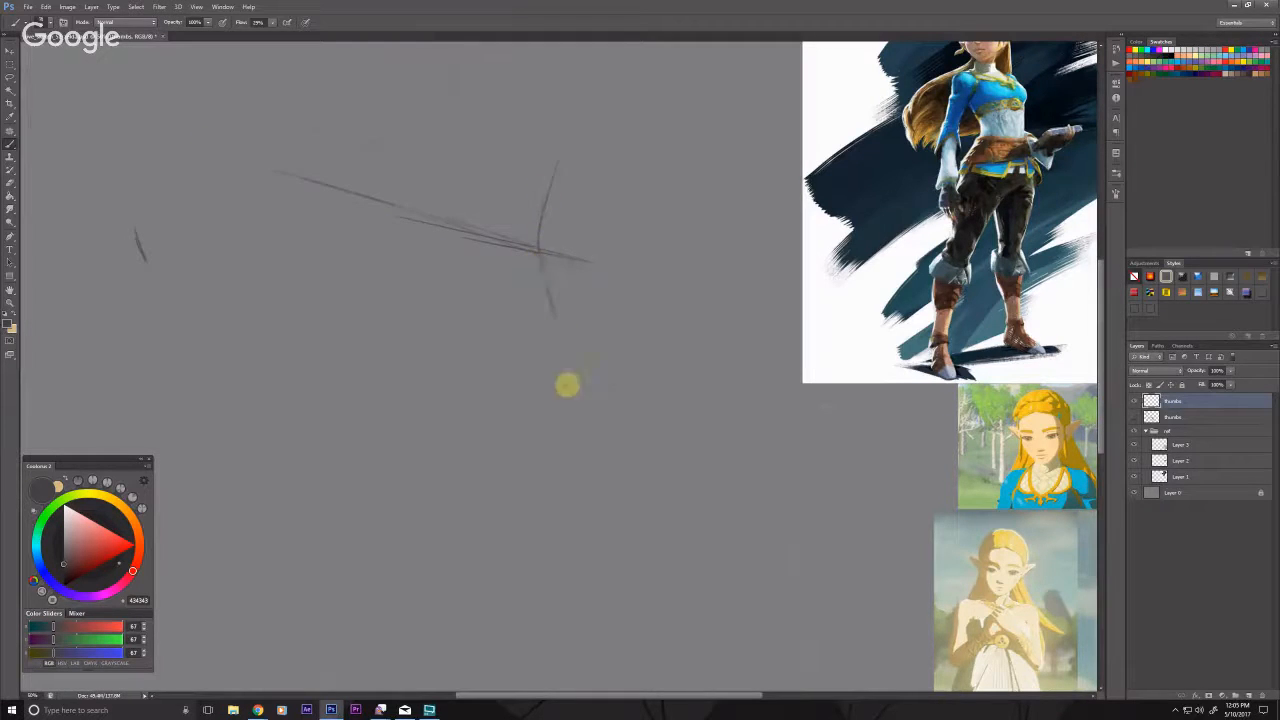
{"action": "left_click_drag", "start_coordinate": [541, 259], "coordinate": [562, 375]}
{"action": "left_click_drag", "start_coordinate": [553, 320], "coordinate": [561, 478]}
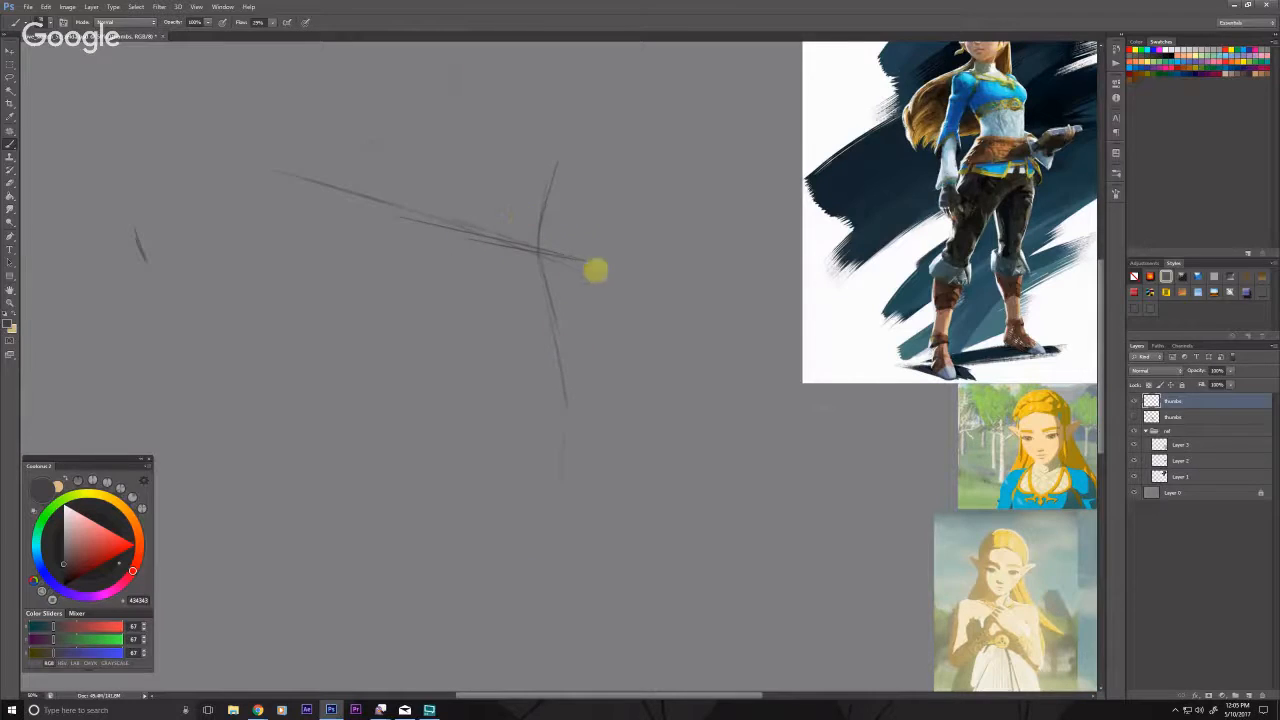
{"action": "left_click_drag", "start_coordinate": [474, 219], "coordinate": [444, 205]}
Step: Sketch an open hand with palm, spread fingers and thumb above the far end of the arm line
{"action": "mouse_move", "coordinate": [372, 187]}
{"action": "left_mouse_down"}
{"action": "mouse_move", "coordinate": [374, 201]}
{"action": "mouse_move", "coordinate": [396, 196]}
{"action": "left_mouse_up"}
{"action": "mouse_move", "coordinate": [382, 150]}
{"action": "left_mouse_down"}
{"action": "mouse_move", "coordinate": [341, 120]}
{"action": "mouse_move", "coordinate": [360, 197]}
{"action": "left_mouse_up"}
{"action": "left_click_drag", "start_coordinate": [325, 157], "coordinate": [356, 187]}
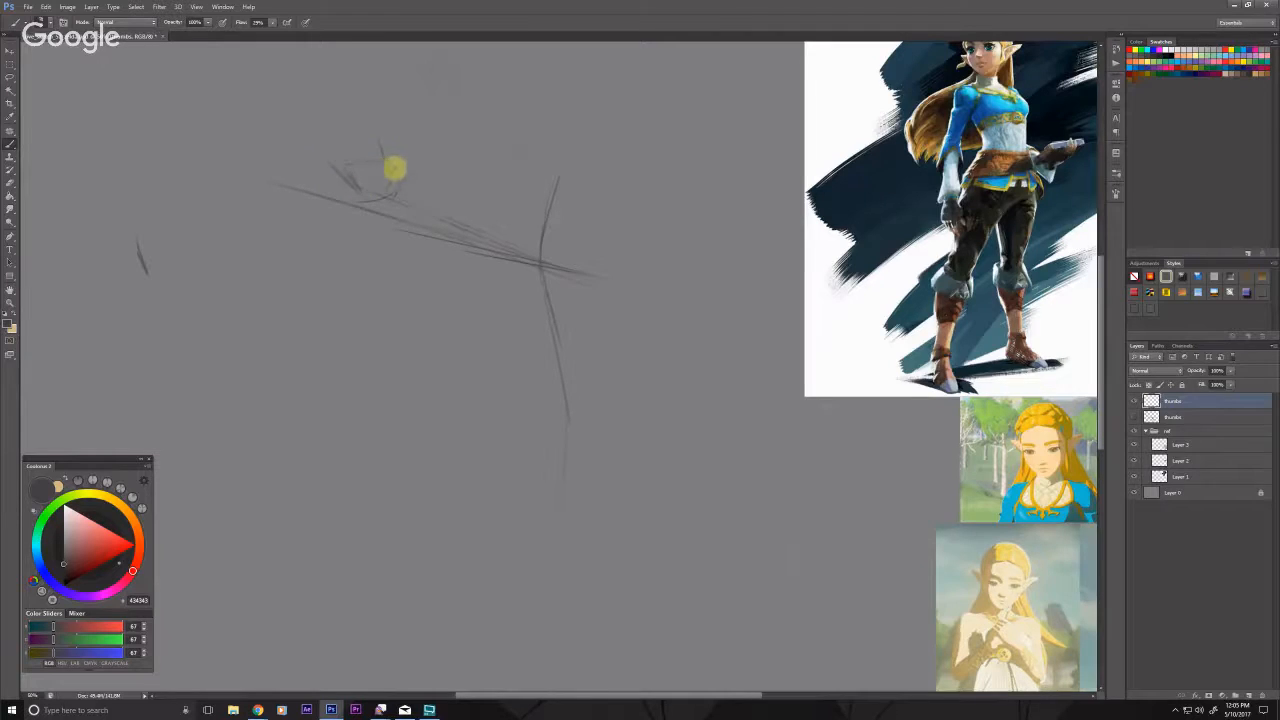
{"action": "left_click_drag", "start_coordinate": [420, 168], "coordinate": [385, 198]}
{"action": "mouse_move", "coordinate": [370, 130]}
{"action": "left_mouse_down"}
{"action": "mouse_move", "coordinate": [371, 160]}
{"action": "mouse_move", "coordinate": [355, 140]}
{"action": "mouse_move", "coordinate": [366, 160]}
{"action": "left_mouse_up"}
{"action": "left_click_drag", "start_coordinate": [342, 135], "coordinate": [346, 166]}
Step: Reinforce the arm and shoulder line past the neck and outline an egg-shaped ribcage around the upper spine
{"action": "left_click_drag", "start_coordinate": [381, 212], "coordinate": [565, 270]}
{"action": "left_click_drag", "start_coordinate": [467, 244], "coordinate": [653, 318]}
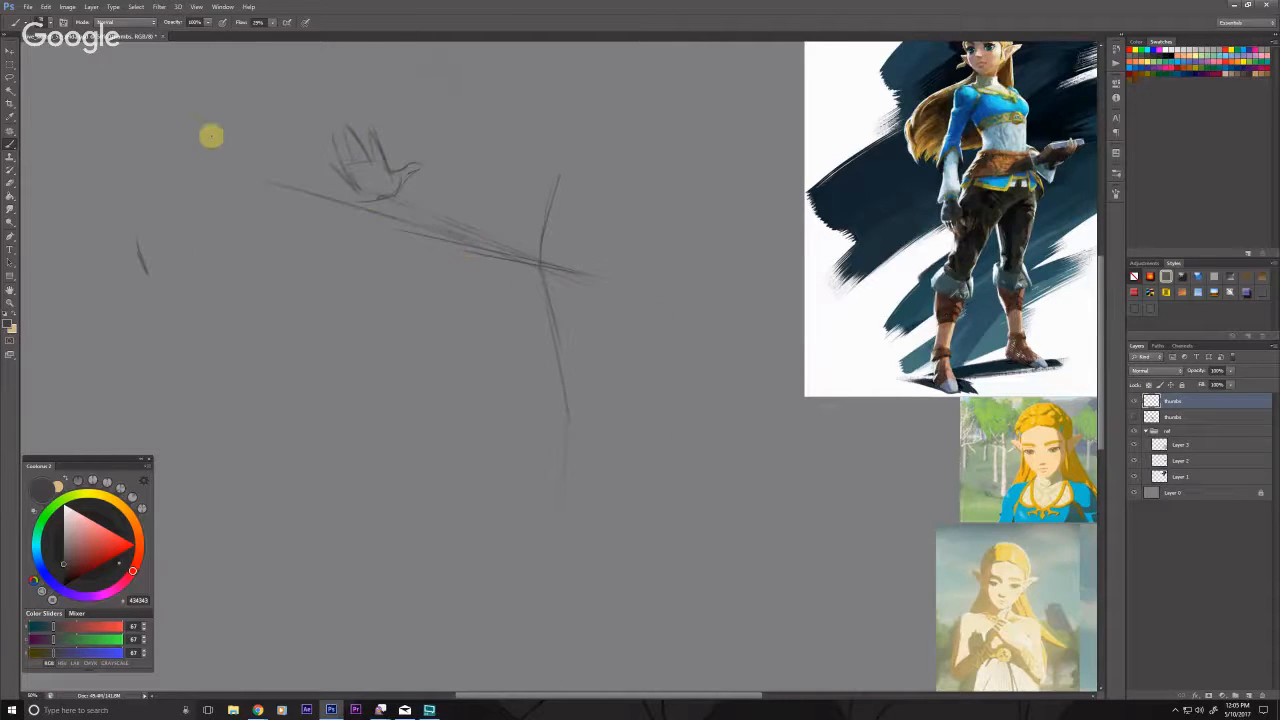
{"action": "mouse_move", "coordinate": [527, 254]}
{"action": "left_mouse_down"}
{"action": "mouse_move", "coordinate": [590, 273]}
{"action": "mouse_move", "coordinate": [589, 330]}
{"action": "left_mouse_up"}
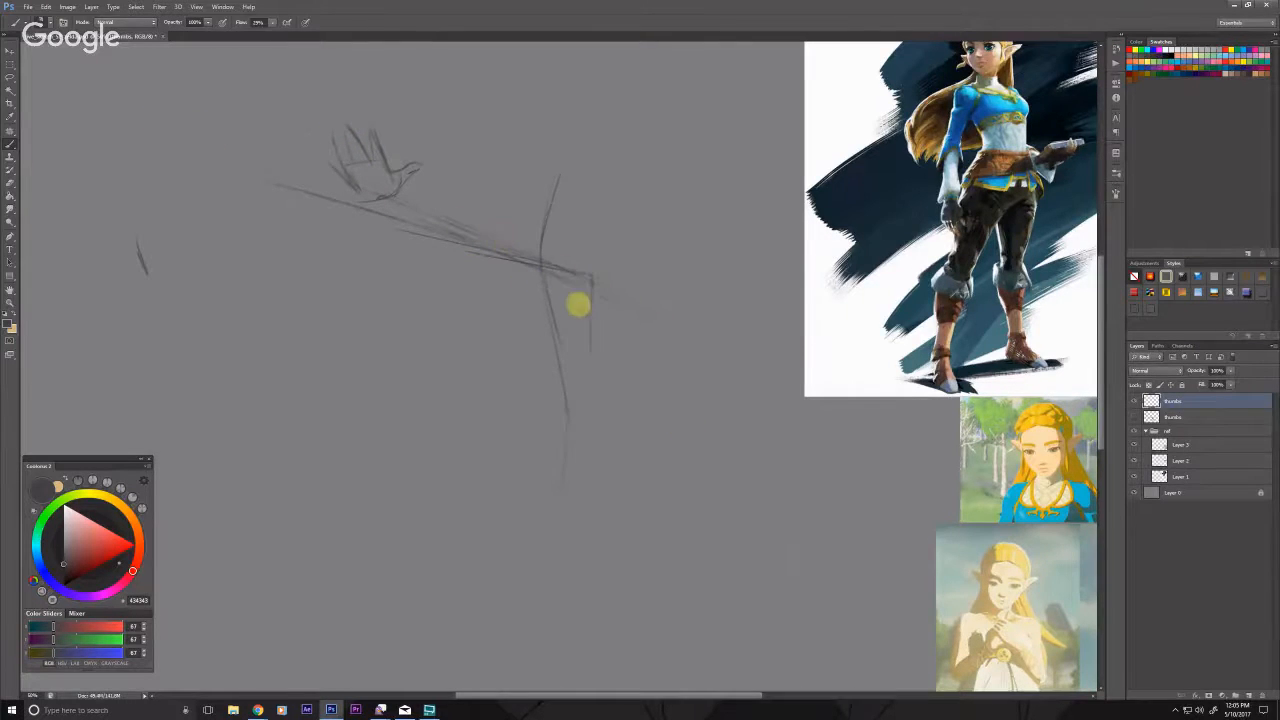
{"action": "mouse_move", "coordinate": [555, 260]}
{"action": "left_mouse_down"}
{"action": "mouse_move", "coordinate": [584, 337]}
{"action": "mouse_move", "coordinate": [575, 373]}
{"action": "mouse_move", "coordinate": [511, 354]}
{"action": "mouse_move", "coordinate": [515, 259]}
{"action": "mouse_move", "coordinate": [502, 312]}
{"action": "mouse_move", "coordinate": [516, 268]}
{"action": "mouse_move", "coordinate": [539, 373]}
{"action": "mouse_move", "coordinate": [514, 372]}
{"action": "mouse_move", "coordinate": [552, 267]}
{"action": "mouse_move", "coordinate": [574, 288]}
{"action": "mouse_move", "coordinate": [508, 256]}
{"action": "left_mouse_up"}
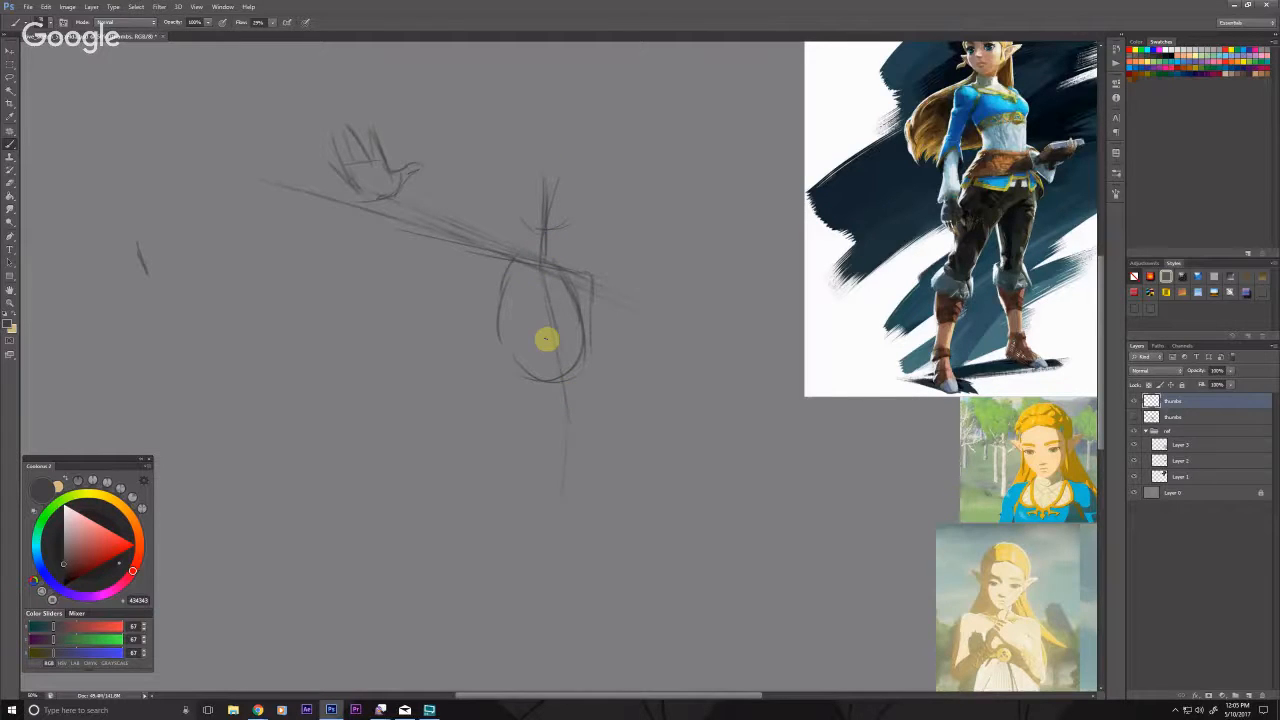
Step: Block in the pelvis below the ribcage with a top edge, curved sides and a rounded base, joined by a waist line
{"action": "left_click_drag", "start_coordinate": [571, 514], "coordinate": [591, 498]}
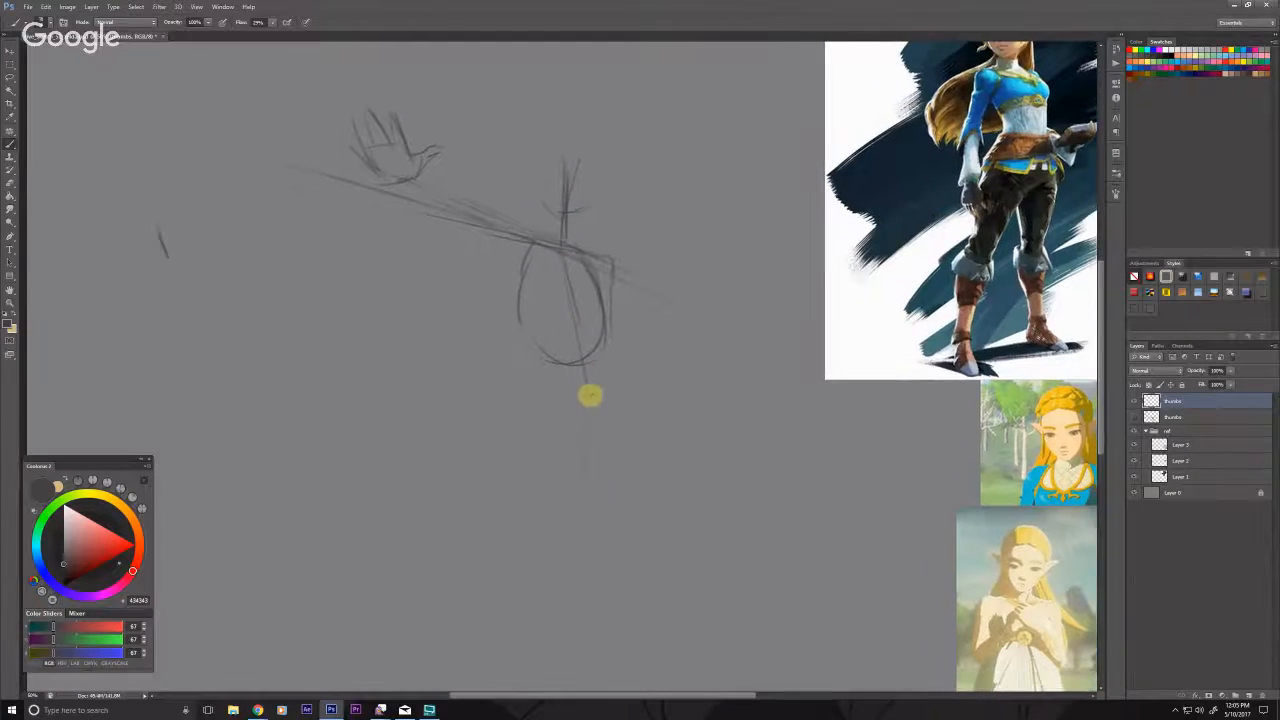
{"action": "mouse_move", "coordinate": [545, 372]}
{"action": "left_mouse_down"}
{"action": "mouse_move", "coordinate": [606, 380]}
{"action": "mouse_move", "coordinate": [608, 368]}
{"action": "mouse_move", "coordinate": [521, 411]}
{"action": "left_mouse_up"}
{"action": "mouse_move", "coordinate": [582, 440]}
{"action": "left_mouse_down"}
{"action": "mouse_move", "coordinate": [612, 432]}
{"action": "mouse_move", "coordinate": [588, 439]}
{"action": "left_mouse_up"}
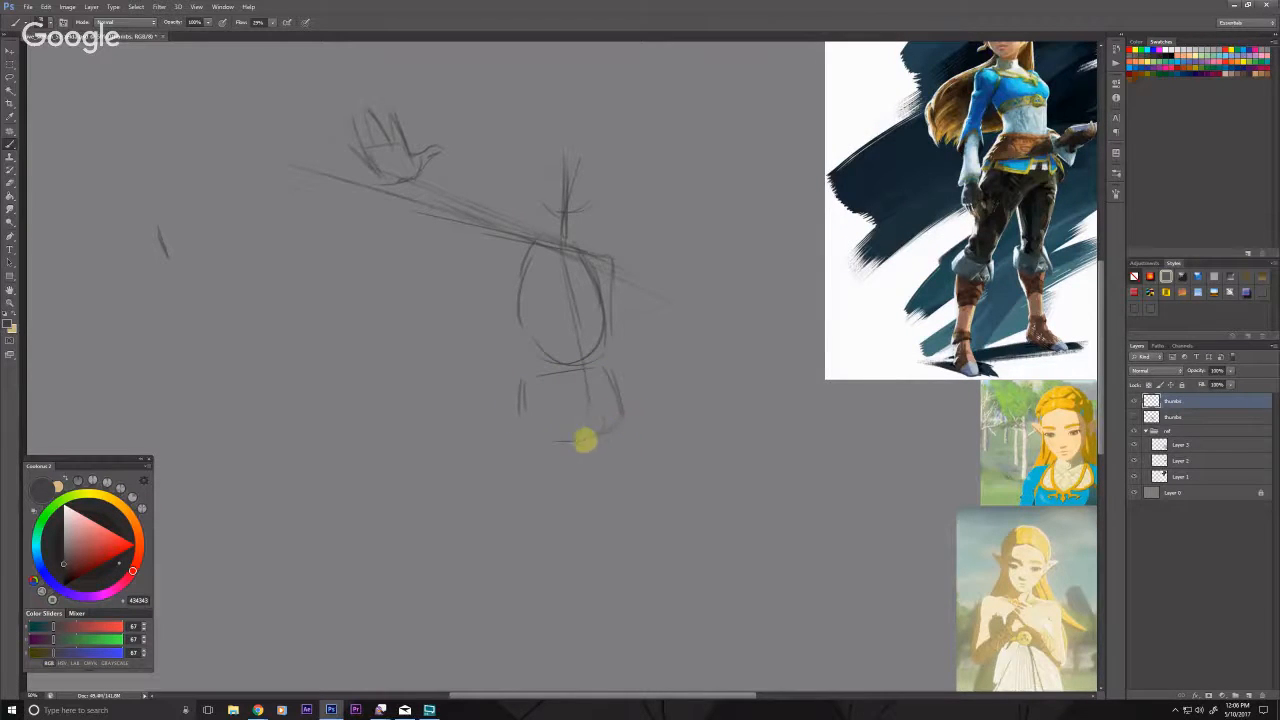
{"action": "left_click_drag", "start_coordinate": [522, 382], "coordinate": [530, 428]}
{"action": "left_click_drag", "start_coordinate": [533, 345], "coordinate": [517, 400]}
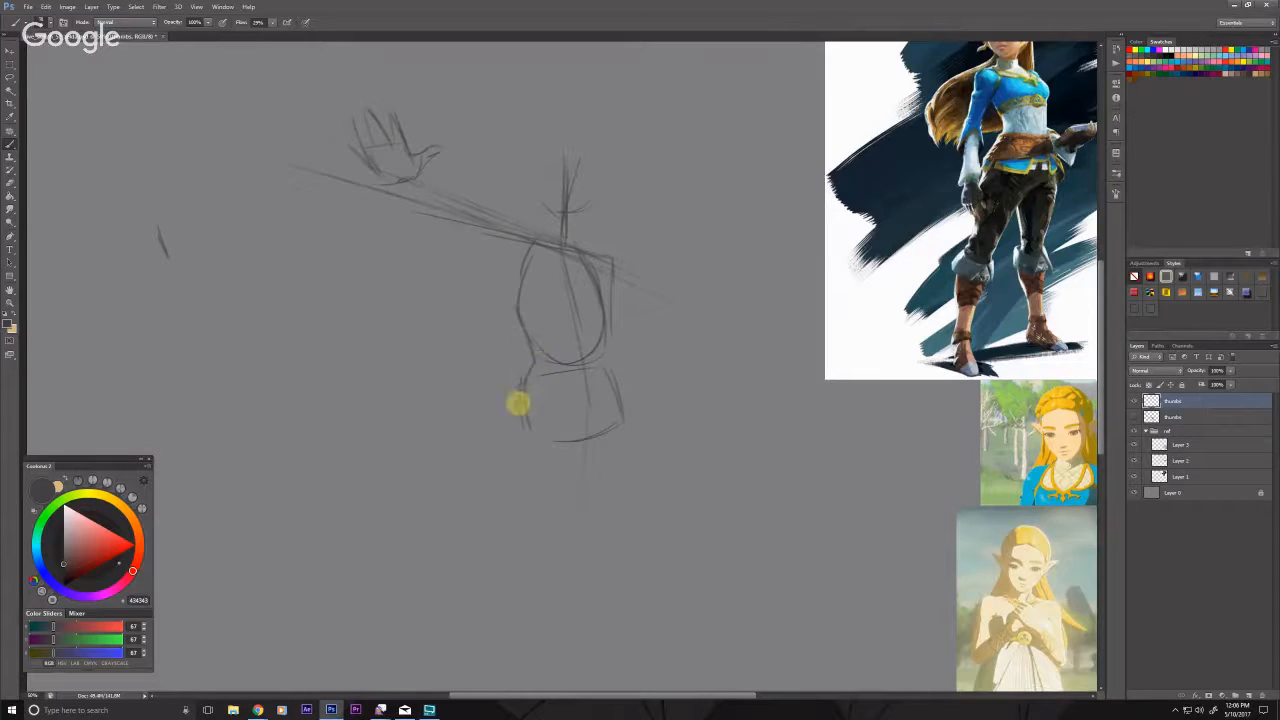
Step: Sketch long sweeping lines down from the hips for the flared lower body, plus a centre line through the pelvis
{"action": "left_click_drag", "start_coordinate": [626, 408], "coordinate": [633, 575]}
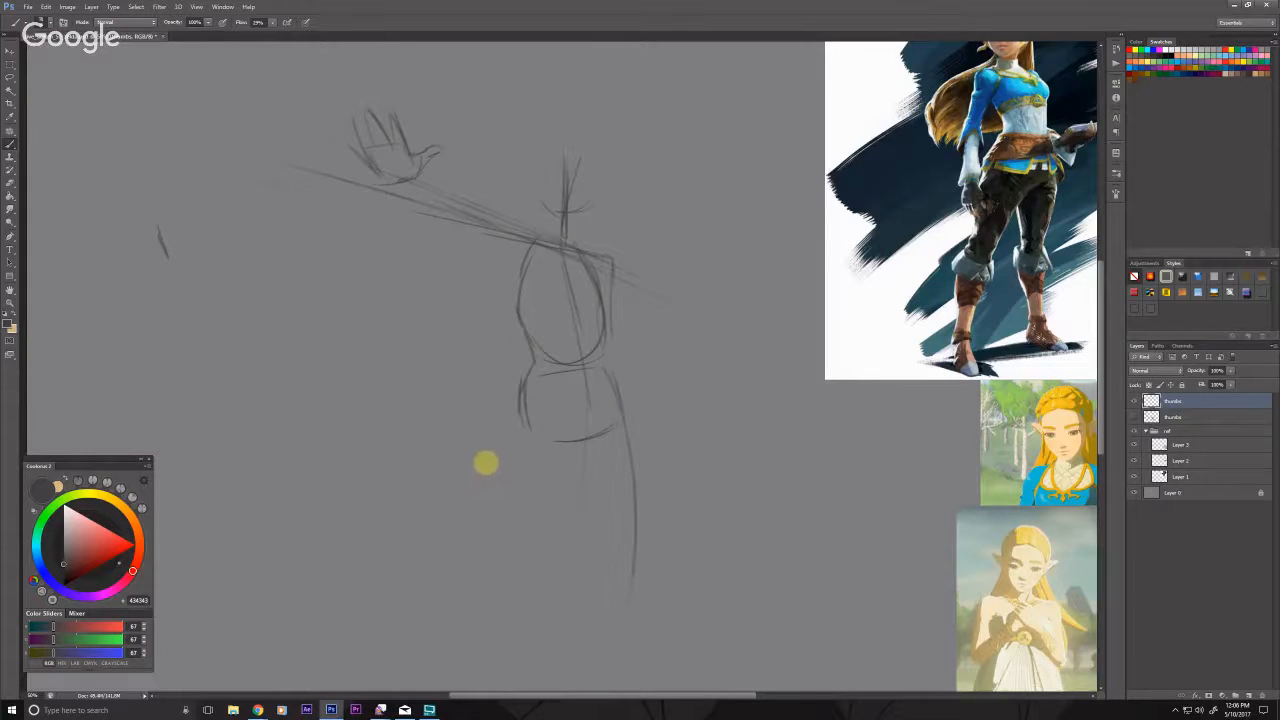
{"action": "left_click_drag", "start_coordinate": [519, 392], "coordinate": [386, 518]}
{"action": "left_click_drag", "start_coordinate": [636, 581], "coordinate": [625, 645]}
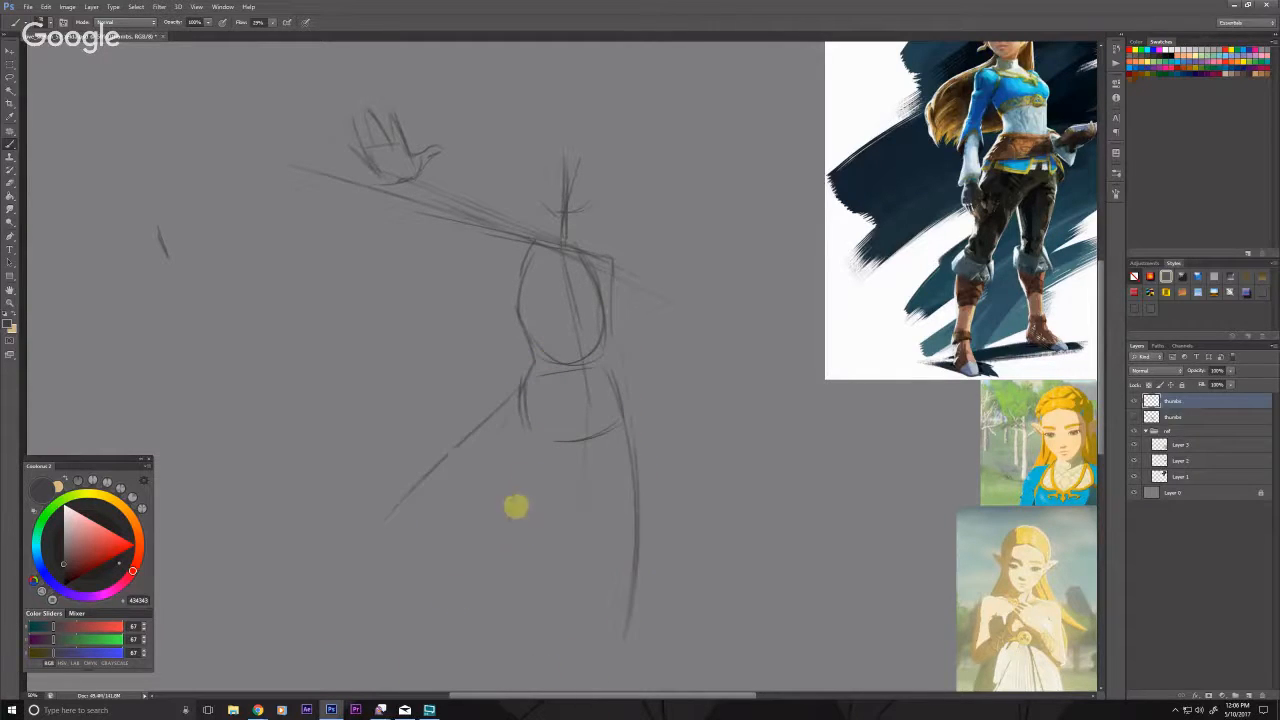
{"action": "left_click_drag", "start_coordinate": [560, 465], "coordinate": [466, 571]}
{"action": "left_click_drag", "start_coordinate": [580, 385], "coordinate": [578, 476]}
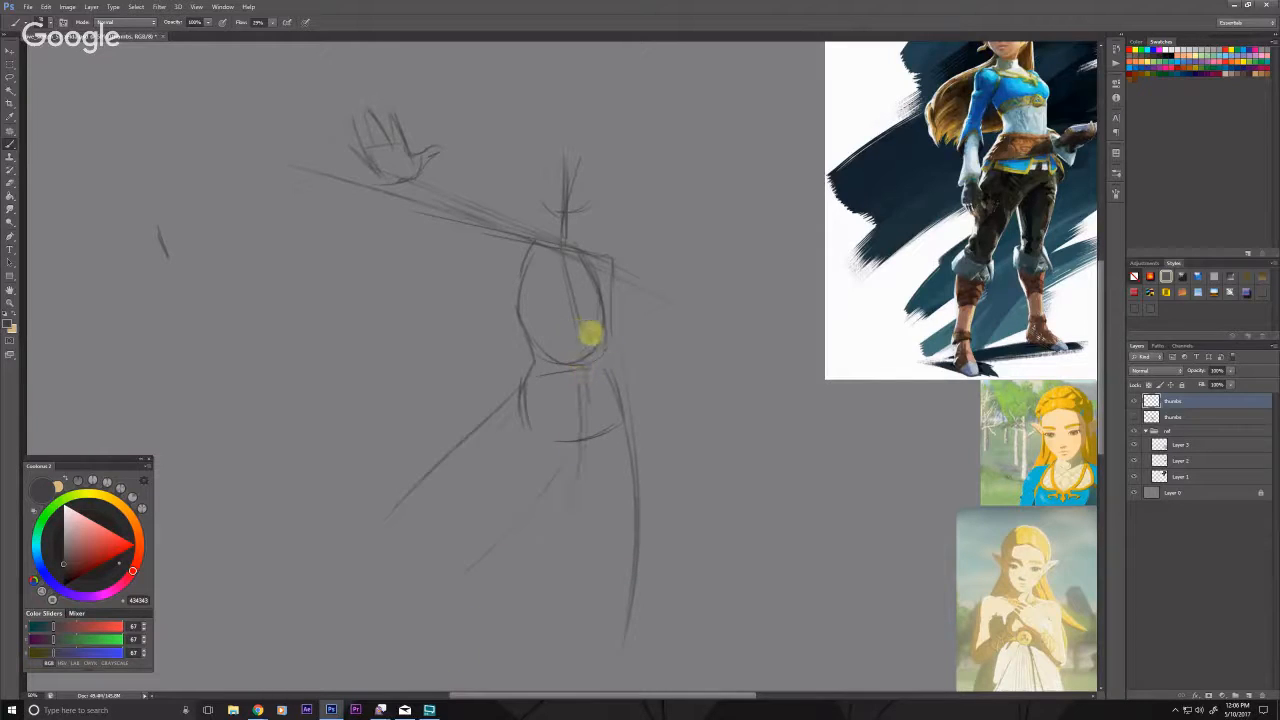
Step: Refine the torso with cross-contours on the lower ribcage, a side contour into the hip, and chest and shoulder strokes
{"action": "mouse_move", "coordinate": [542, 344]}
{"action": "left_mouse_down"}
{"action": "mouse_move", "coordinate": [606, 339]}
{"action": "mouse_move", "coordinate": [535, 350]}
{"action": "mouse_move", "coordinate": [606, 339]}
{"action": "mouse_move", "coordinate": [573, 355]}
{"action": "mouse_move", "coordinate": [604, 353]}
{"action": "mouse_move", "coordinate": [540, 365]}
{"action": "mouse_move", "coordinate": [604, 355]}
{"action": "mouse_move", "coordinate": [531, 365]}
{"action": "mouse_move", "coordinate": [606, 338]}
{"action": "left_mouse_up"}
{"action": "left_click_drag", "start_coordinate": [580, 259], "coordinate": [603, 284]}
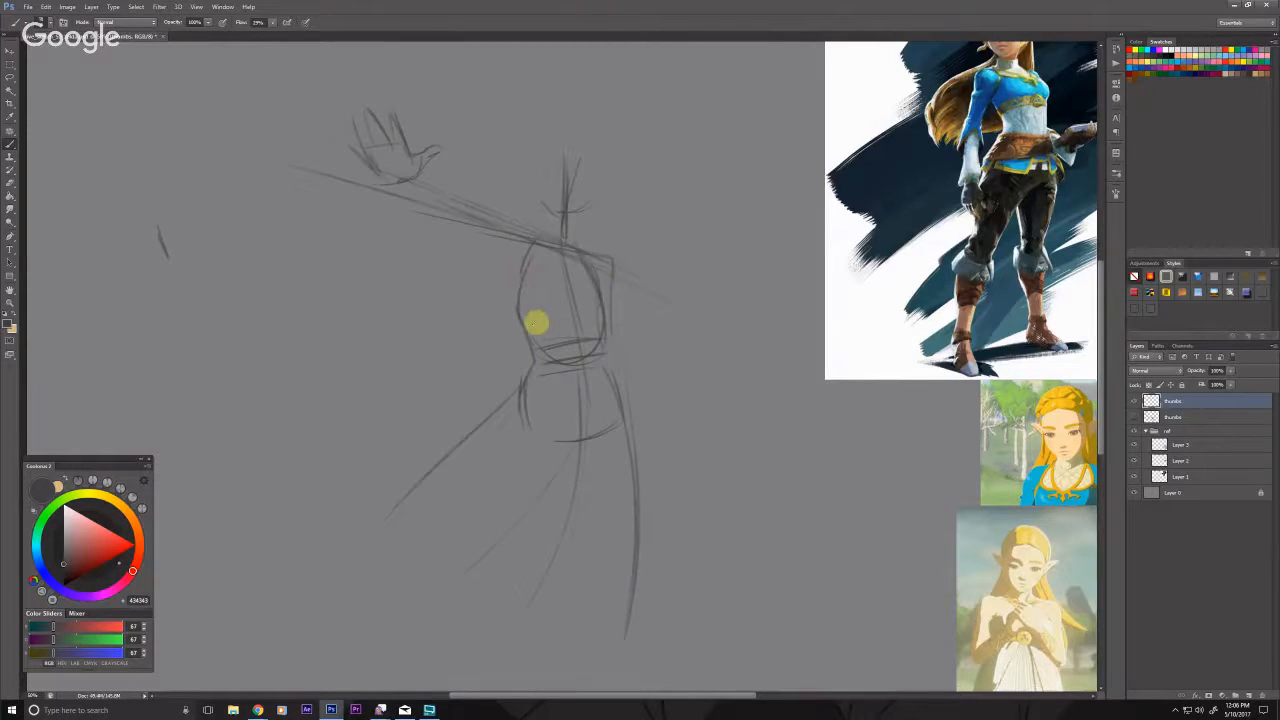
{"action": "left_click_drag", "start_coordinate": [531, 325], "coordinate": [480, 277]}
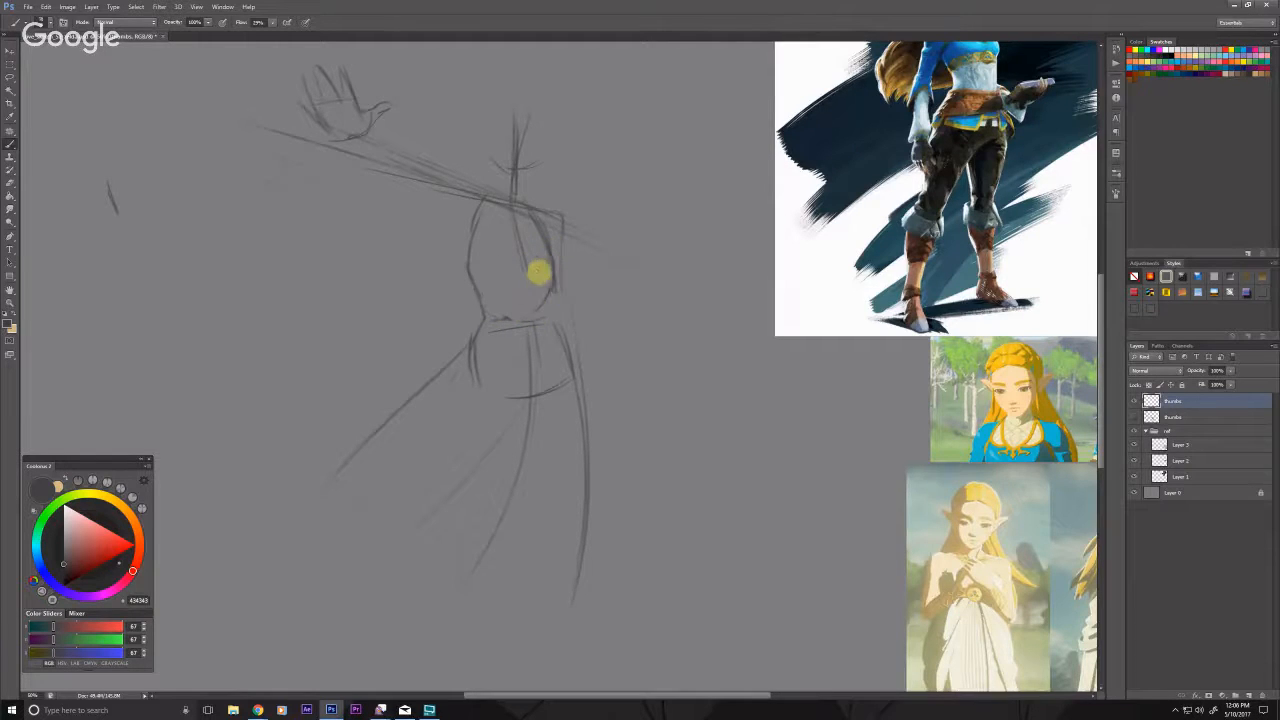
{"action": "mouse_move", "coordinate": [486, 282]}
{"action": "left_mouse_down"}
{"action": "mouse_move", "coordinate": [533, 272]}
{"action": "mouse_move", "coordinate": [534, 290]}
{"action": "mouse_move", "coordinate": [554, 291]}
{"action": "mouse_move", "coordinate": [531, 296]}
{"action": "mouse_move", "coordinate": [564, 297]}
{"action": "mouse_move", "coordinate": [576, 356]}
{"action": "left_mouse_up"}
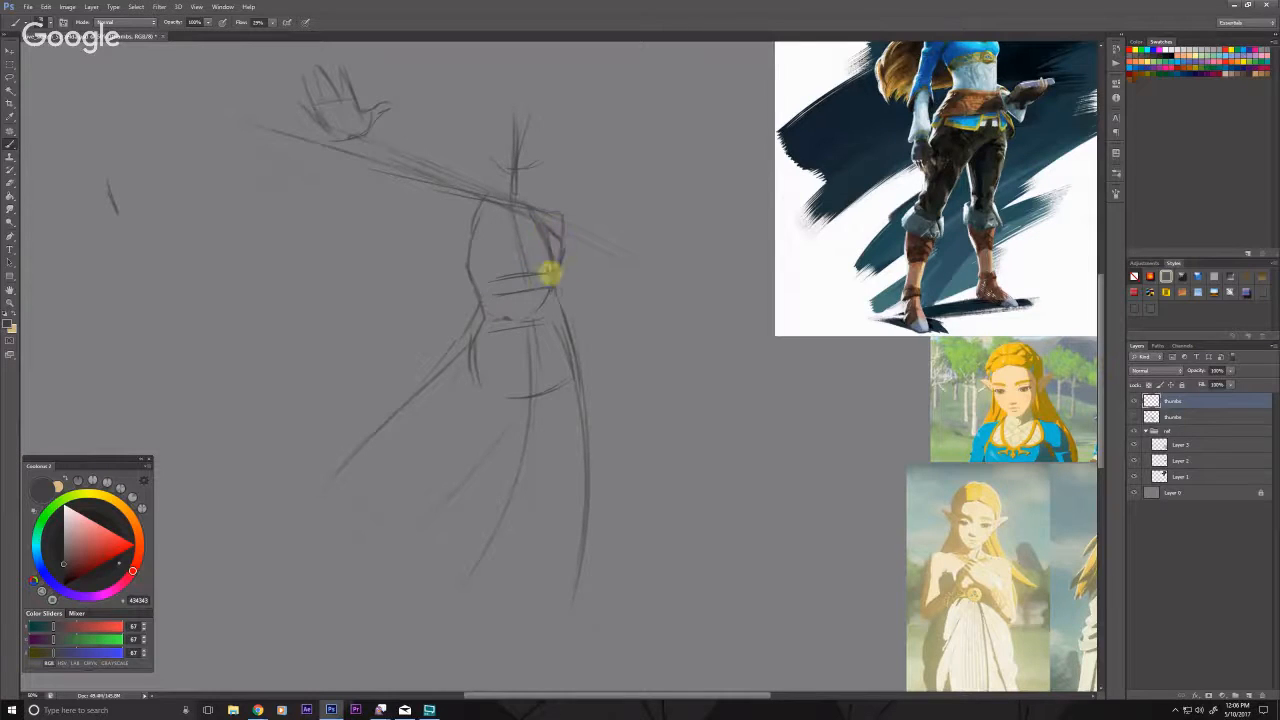
{"action": "left_click_drag", "start_coordinate": [531, 249], "coordinate": [514, 265]}
{"action": "left_click_drag", "start_coordinate": [496, 194], "coordinate": [451, 180]}
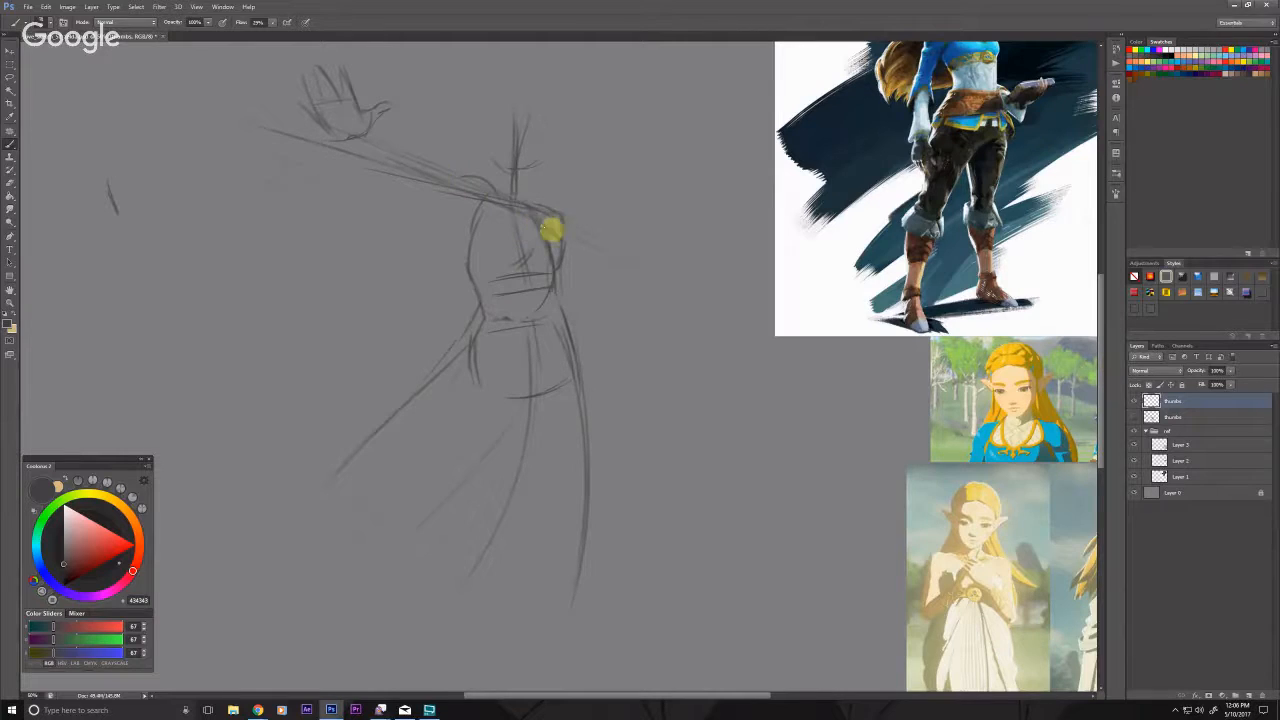
Step: Outline the forearm and upper arm of the outstretched arm between the open hand and the shoulder
{"action": "mouse_move", "coordinate": [461, 157]}
{"action": "left_mouse_down"}
{"action": "mouse_move", "coordinate": [463, 172]}
{"action": "mouse_move", "coordinate": [415, 197]}
{"action": "left_mouse_up"}
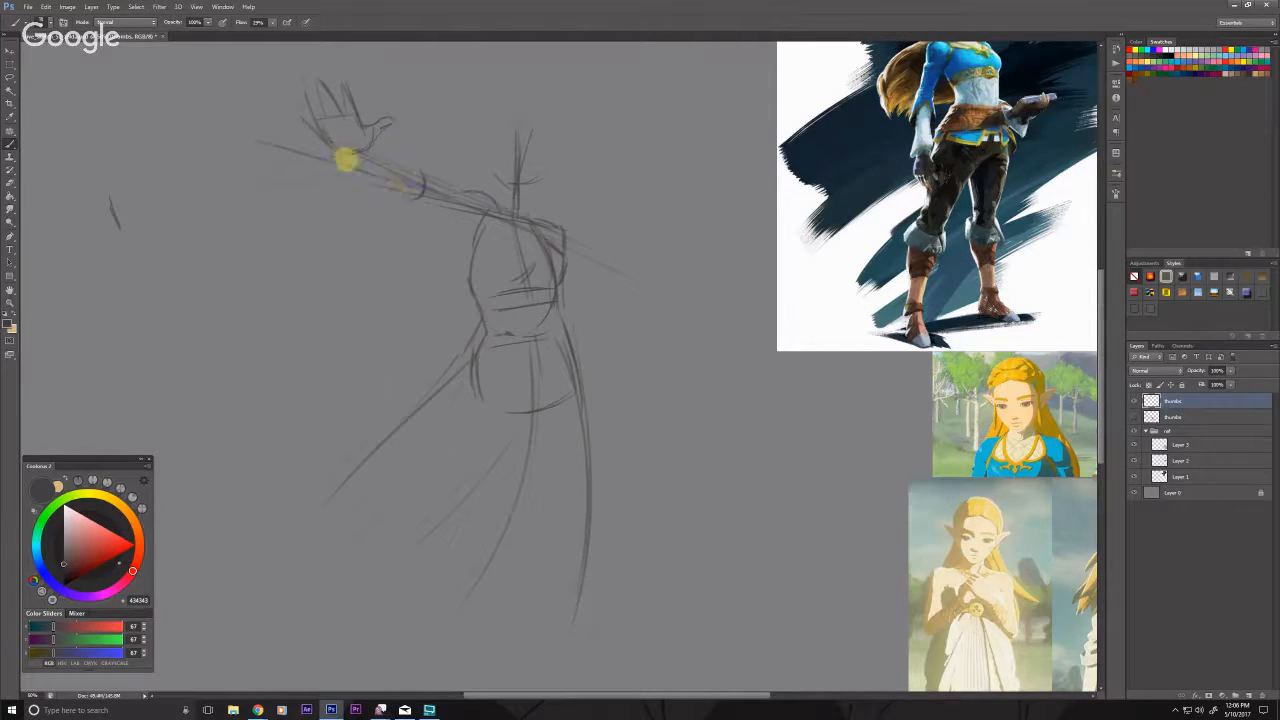
{"action": "left_click_drag", "start_coordinate": [366, 159], "coordinate": [382, 164]}
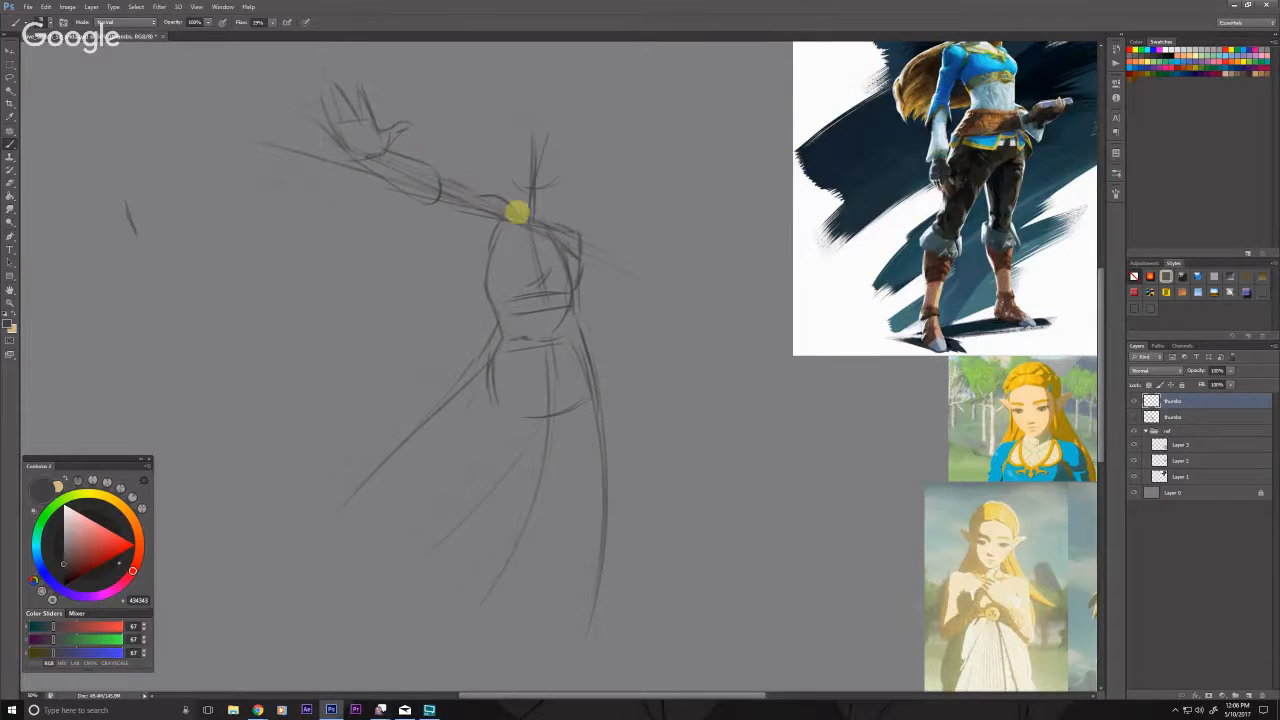
{"action": "left_click_drag", "start_coordinate": [552, 186], "coordinate": [550, 202]}
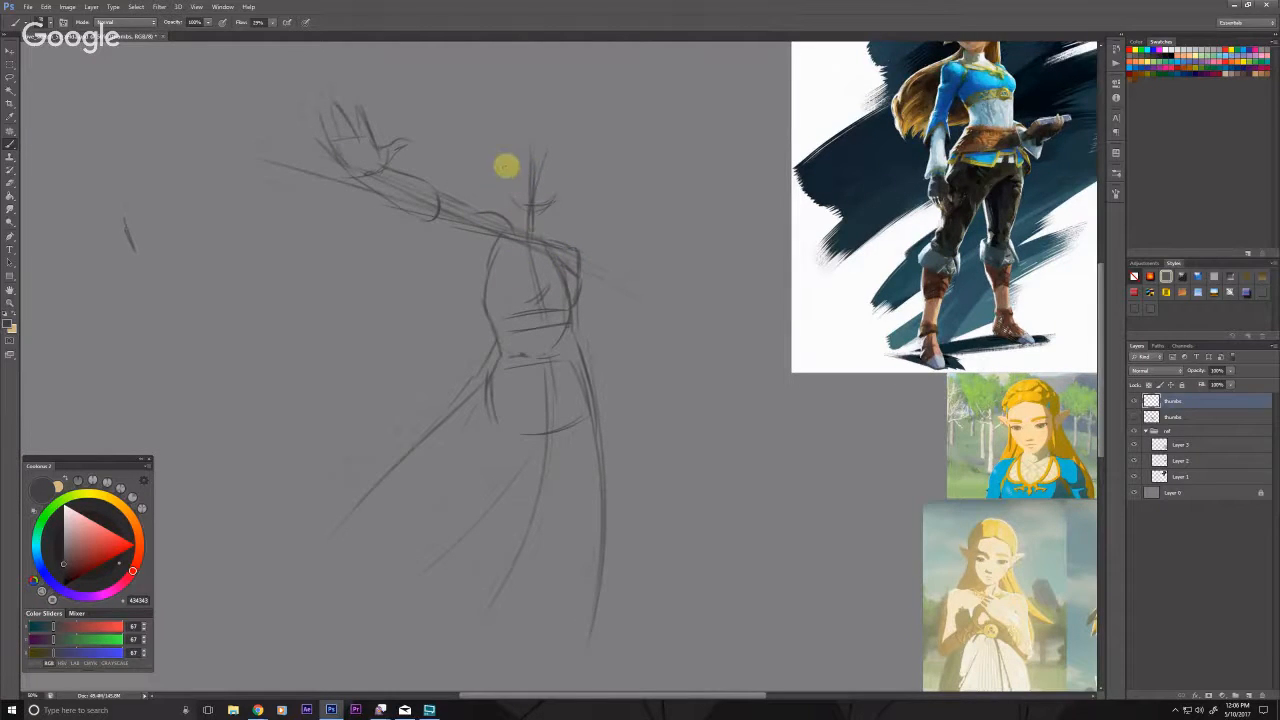
Step: Sketch the oval head outline above the neck and add an outer finger to the raised hand
{"action": "mouse_move", "coordinate": [514, 156]}
{"action": "left_mouse_down"}
{"action": "mouse_move", "coordinate": [540, 134]}
{"action": "mouse_move", "coordinate": [563, 174]}
{"action": "mouse_move", "coordinate": [506, 140]}
{"action": "mouse_move", "coordinate": [517, 208]}
{"action": "left_mouse_up"}
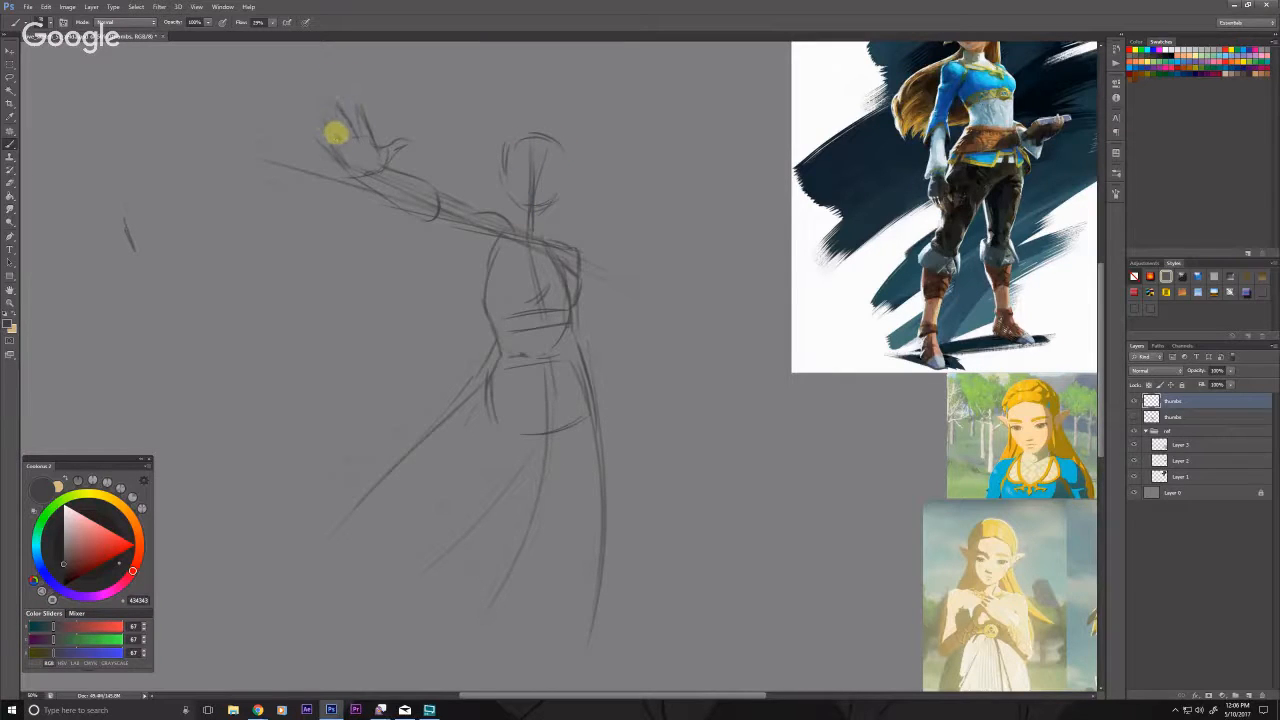
{"action": "mouse_move", "coordinate": [318, 124]}
{"action": "left_mouse_down"}
{"action": "mouse_move", "coordinate": [350, 170]}
{"action": "mouse_move", "coordinate": [360, 134]}
{"action": "mouse_move", "coordinate": [306, 114]}
{"action": "left_mouse_up"}
{"action": "mouse_move", "coordinate": [519, 145]}
{"action": "left_mouse_down"}
{"action": "mouse_move", "coordinate": [508, 150]}
{"action": "mouse_move", "coordinate": [559, 144]}
{"action": "mouse_move", "coordinate": [566, 165]}
{"action": "left_mouse_up"}
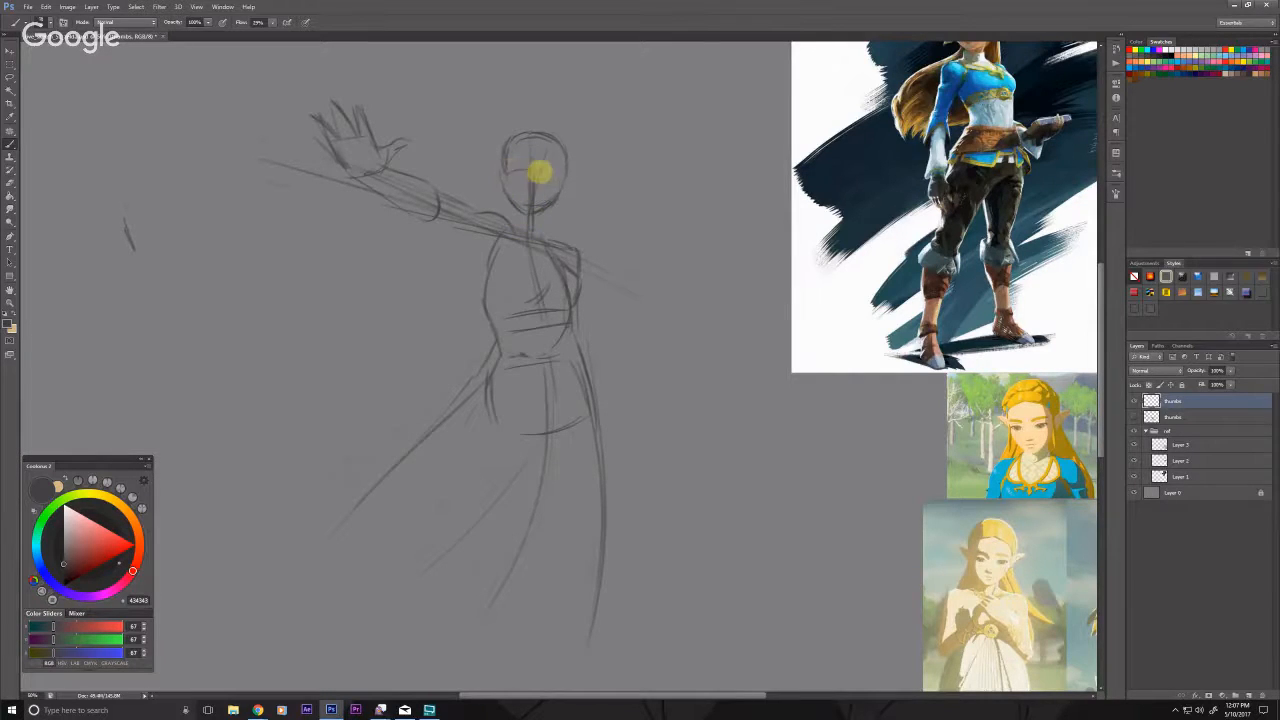
Step: Add facial guide lines to the head, the sides of the neck and long pointed ears
{"action": "mouse_move", "coordinate": [530, 171]}
{"action": "left_mouse_down"}
{"action": "mouse_move", "coordinate": [556, 176]}
{"action": "mouse_move", "coordinate": [524, 192]}
{"action": "left_mouse_up"}
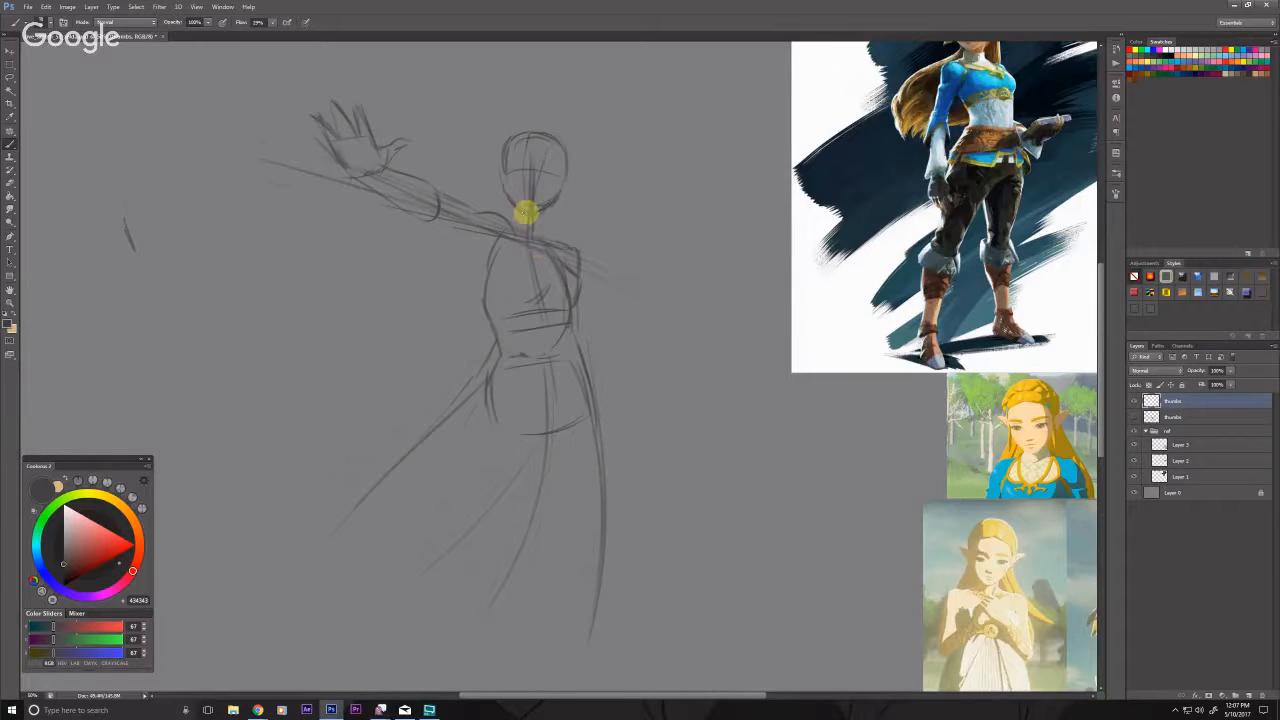
{"action": "mouse_move", "coordinate": [544, 209]}
{"action": "left_mouse_down"}
{"action": "mouse_move", "coordinate": [556, 241]}
{"action": "mouse_move", "coordinate": [516, 230]}
{"action": "mouse_move", "coordinate": [560, 243]}
{"action": "left_mouse_up"}
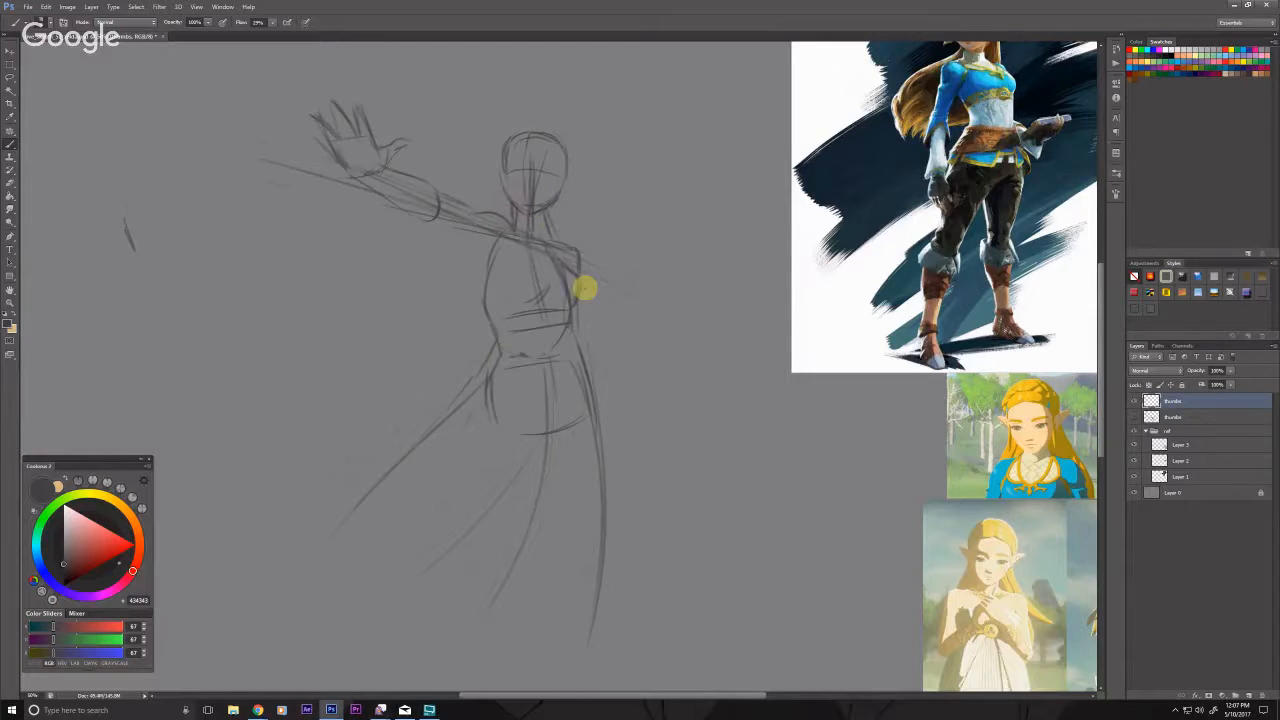
{"action": "mouse_move", "coordinate": [529, 136]}
{"action": "left_mouse_down"}
{"action": "mouse_move", "coordinate": [528, 197]}
{"action": "mouse_move", "coordinate": [589, 166]}
{"action": "mouse_move", "coordinate": [572, 186]}
{"action": "left_mouse_up"}
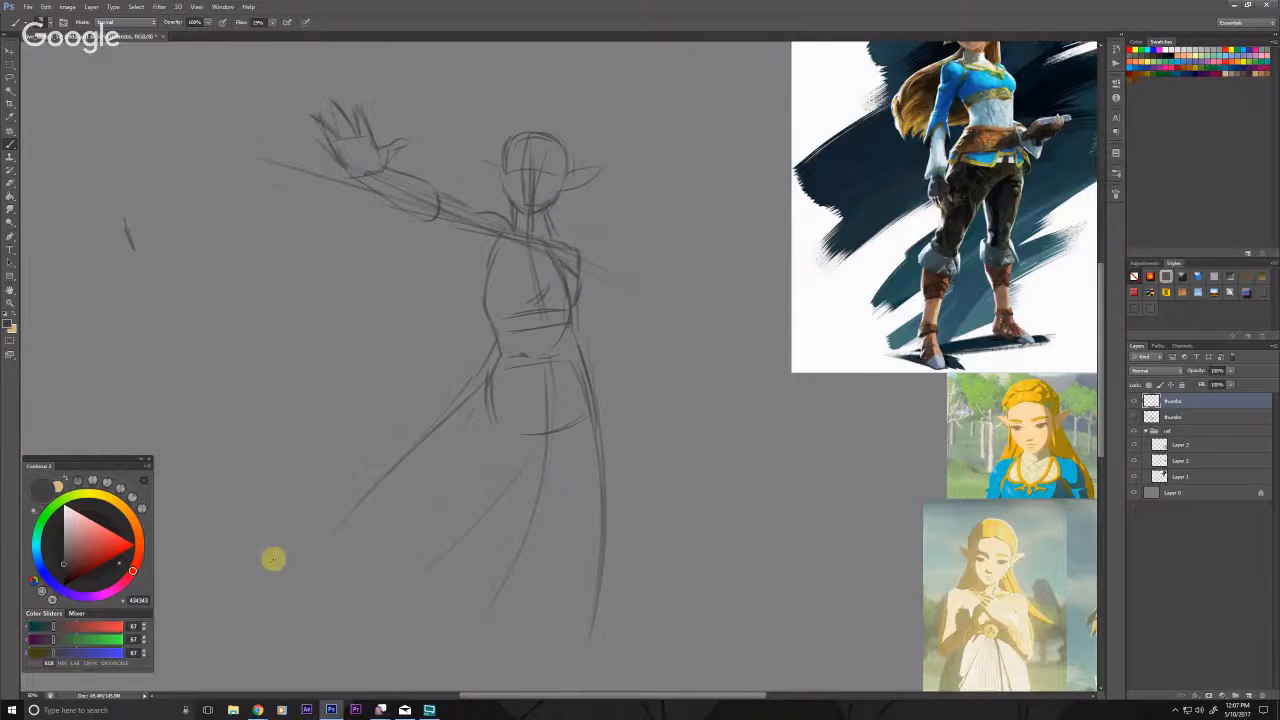
Step: Select the head and ears with a freehand lasso and scale them up to about 119%
{"action": "mouse_move", "coordinate": [289, 469]}
{"action": "left_mouse_down"}
{"action": "mouse_move", "coordinate": [269, 543]}
{"action": "mouse_move", "coordinate": [280, 518]}
{"action": "left_mouse_up"}
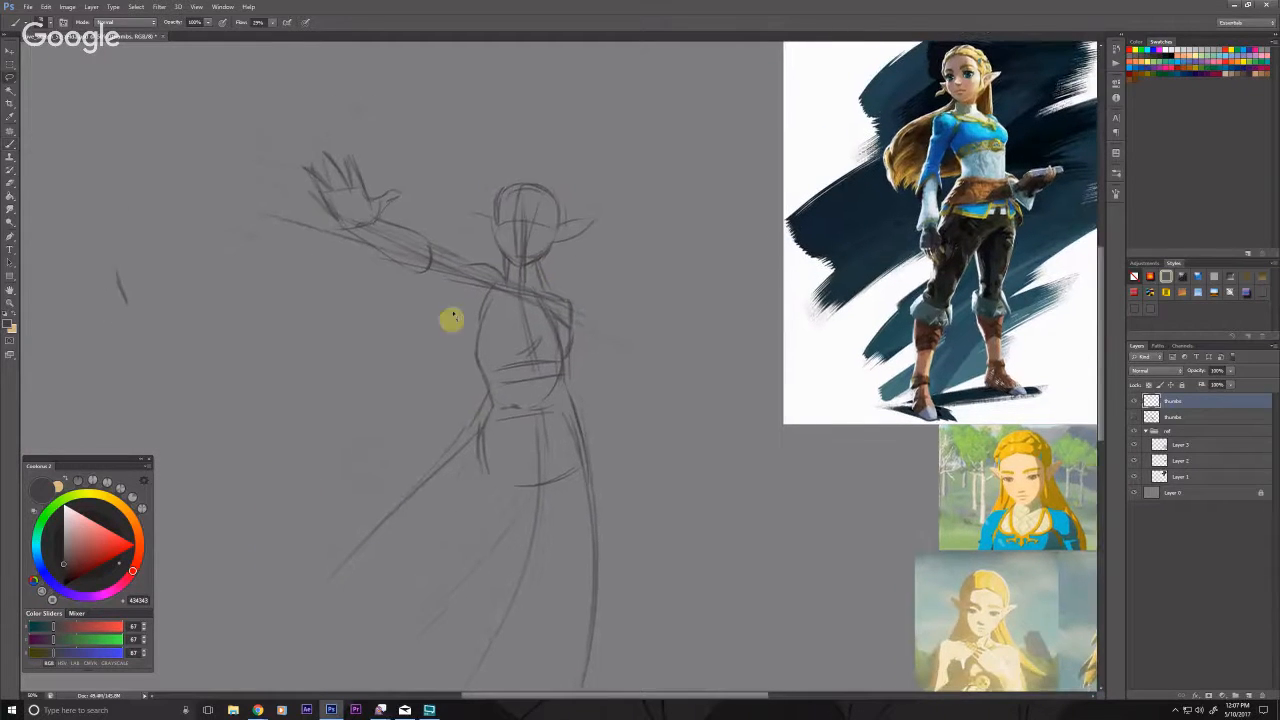
{"action": "key", "text": "l"}
{"action": "key", "text": "ctrl+t"}
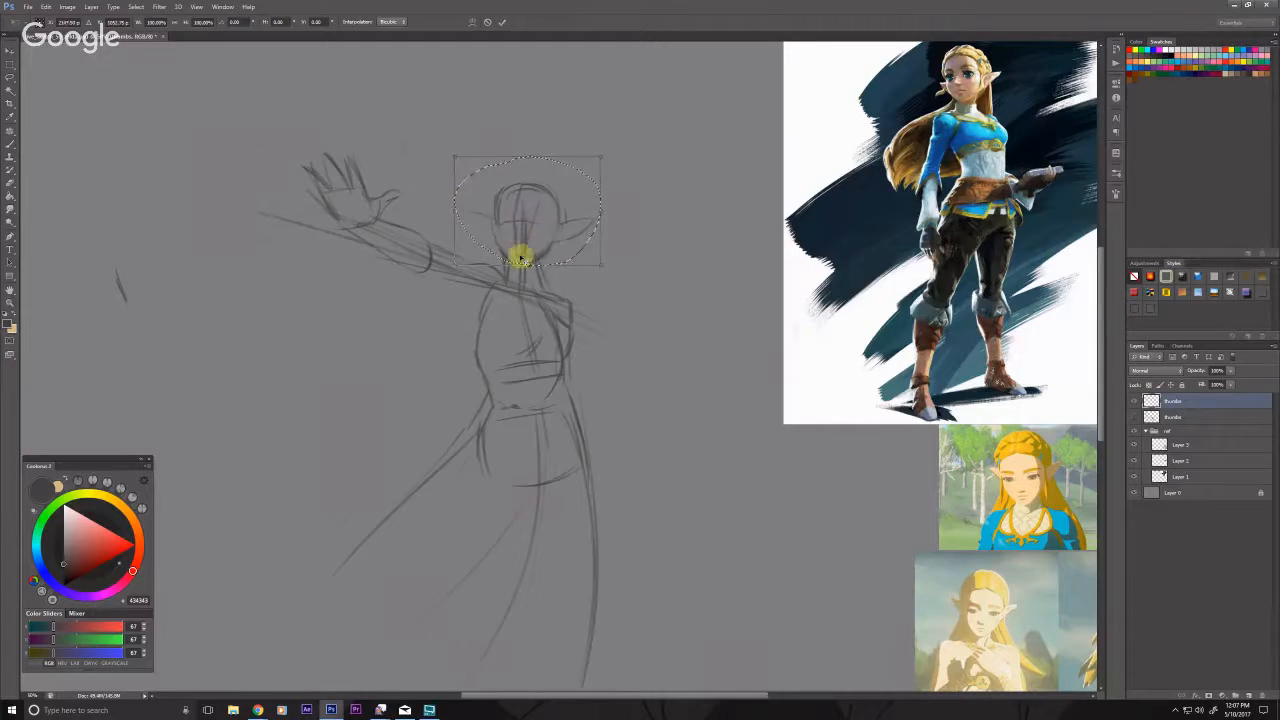
{"action": "left_click_drag", "start_coordinate": [451, 157], "coordinate": [440, 137]}
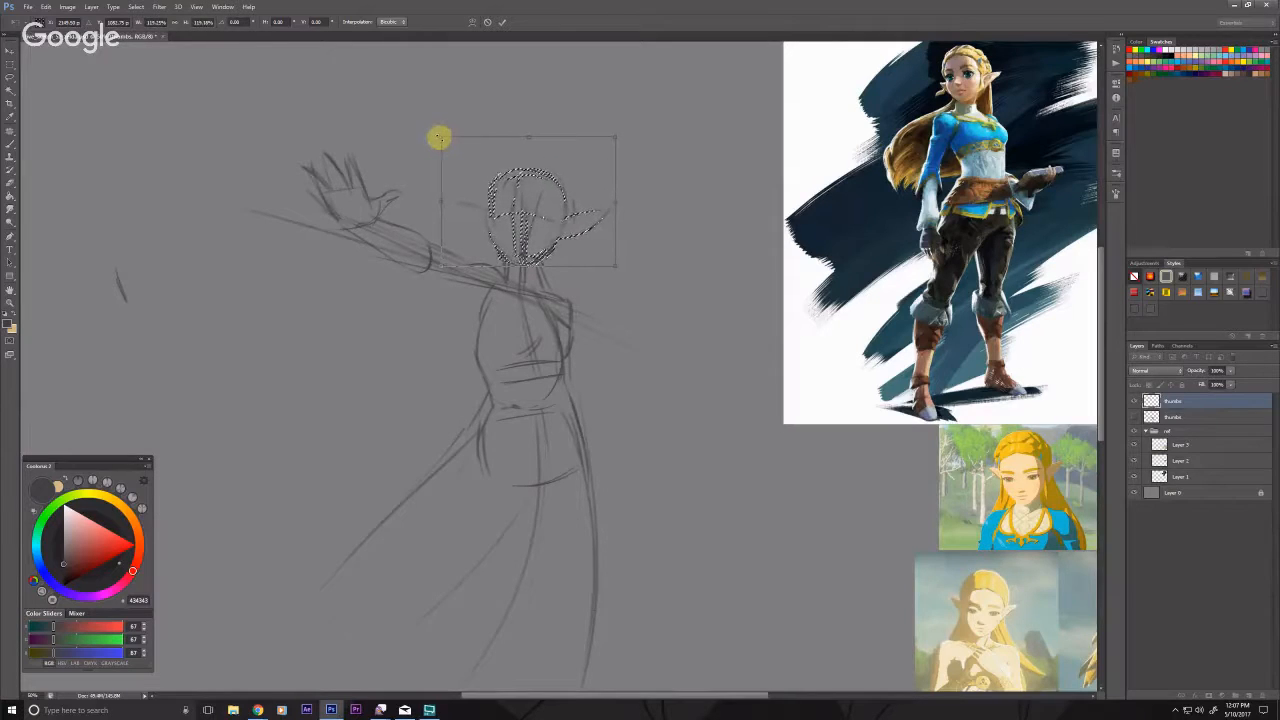
{"action": "key", "text": "Return"}
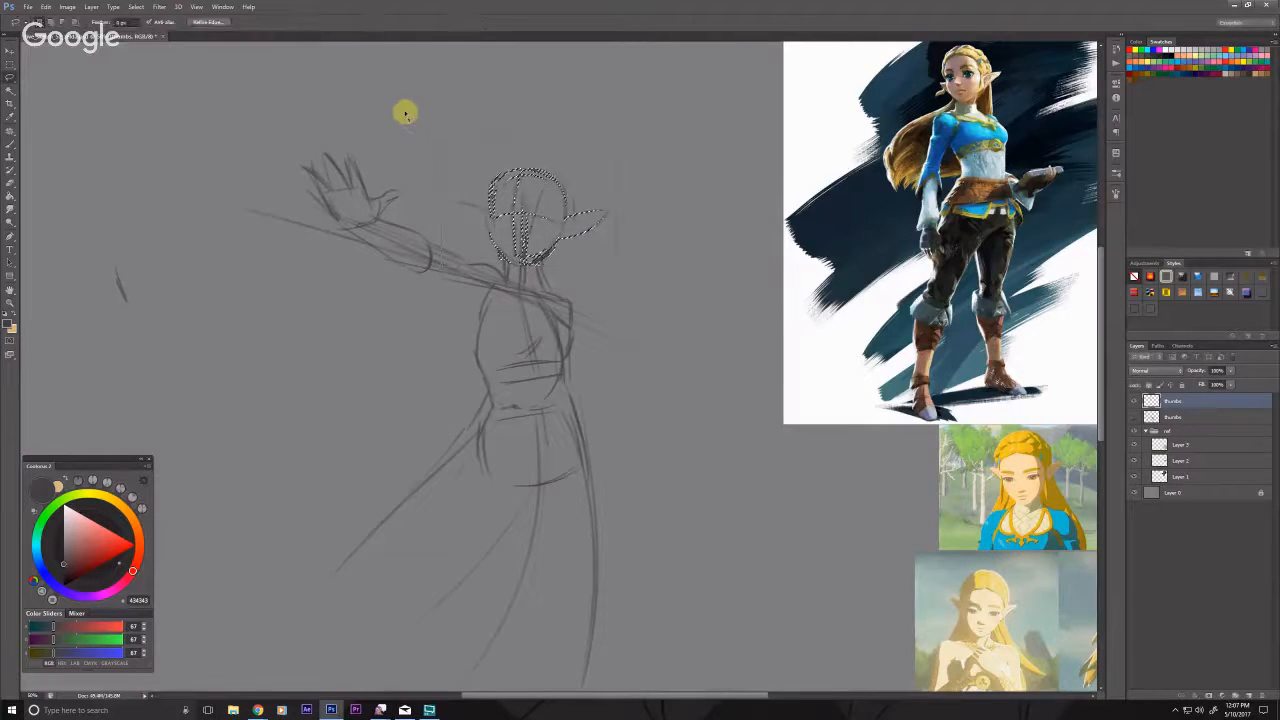
{"action": "key", "text": "ctrl+d"}
Step: Sketch the hair framing the head, with a long curved mass billowing out behind the body under the raised arm
{"action": "left_click_drag", "start_coordinate": [302, 495], "coordinate": [306, 483]}
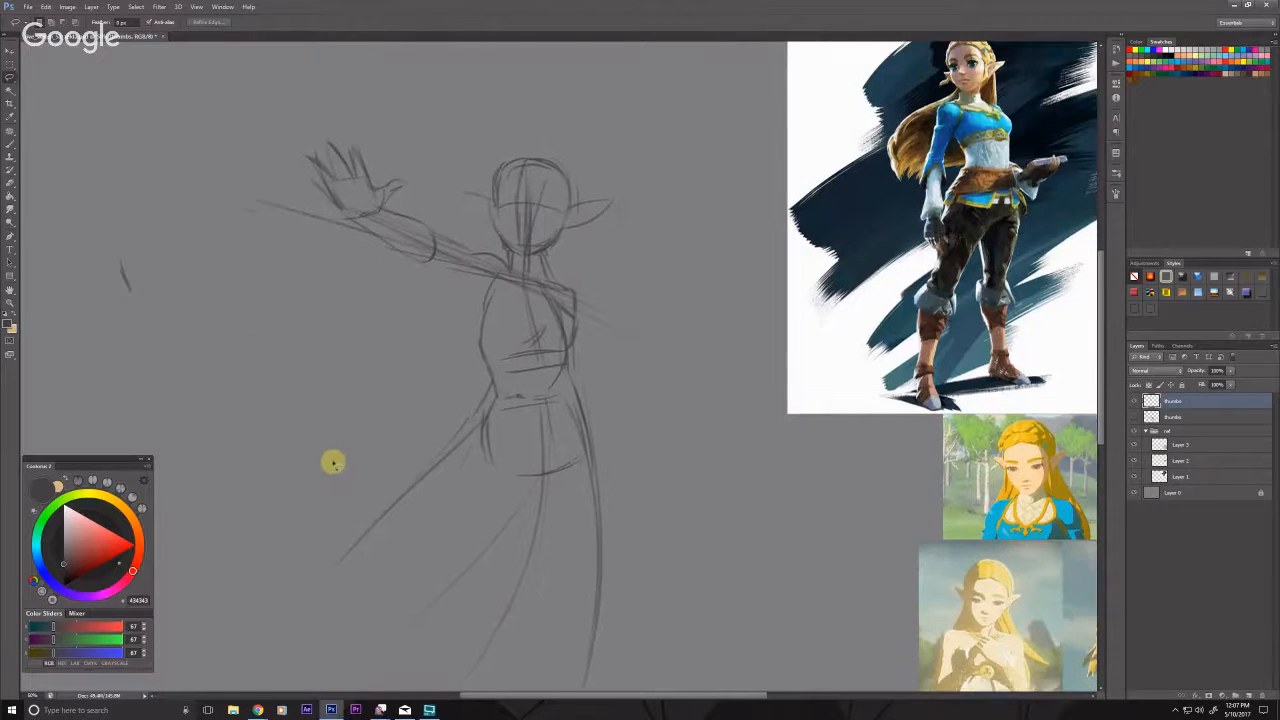
{"action": "key", "text": "b"}
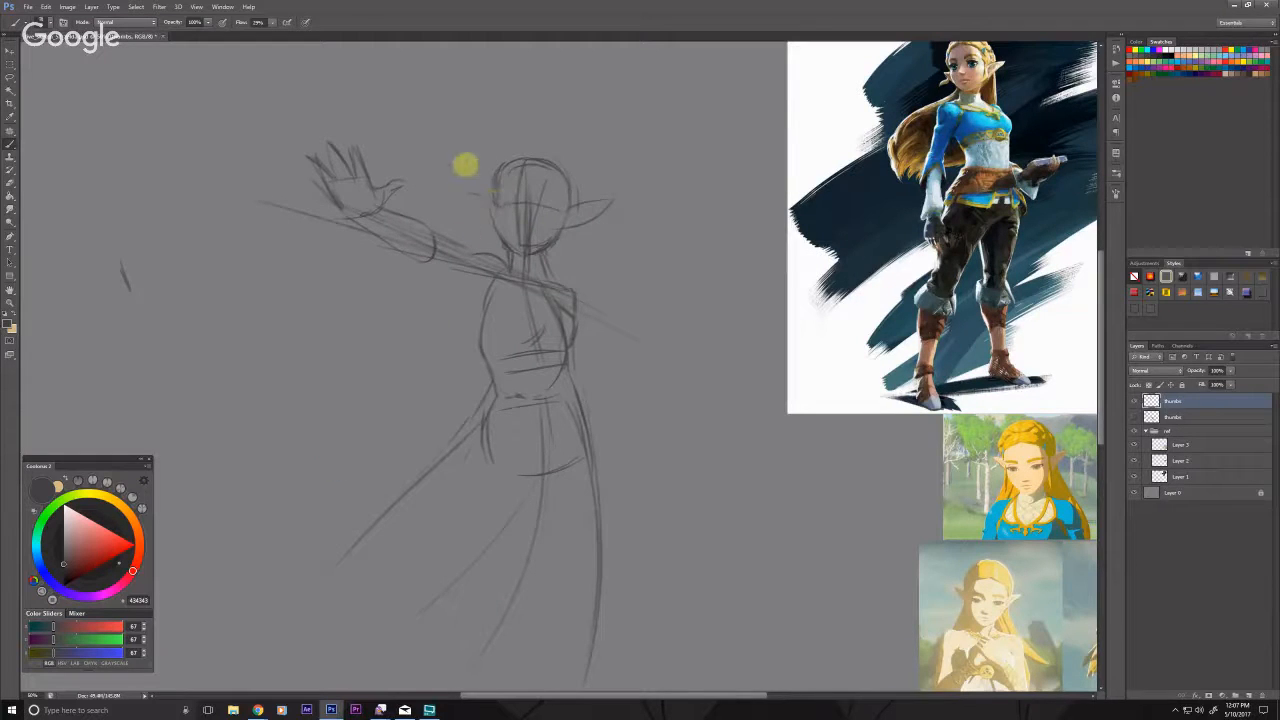
{"action": "left_click_drag", "start_coordinate": [456, 252], "coordinate": [340, 376]}
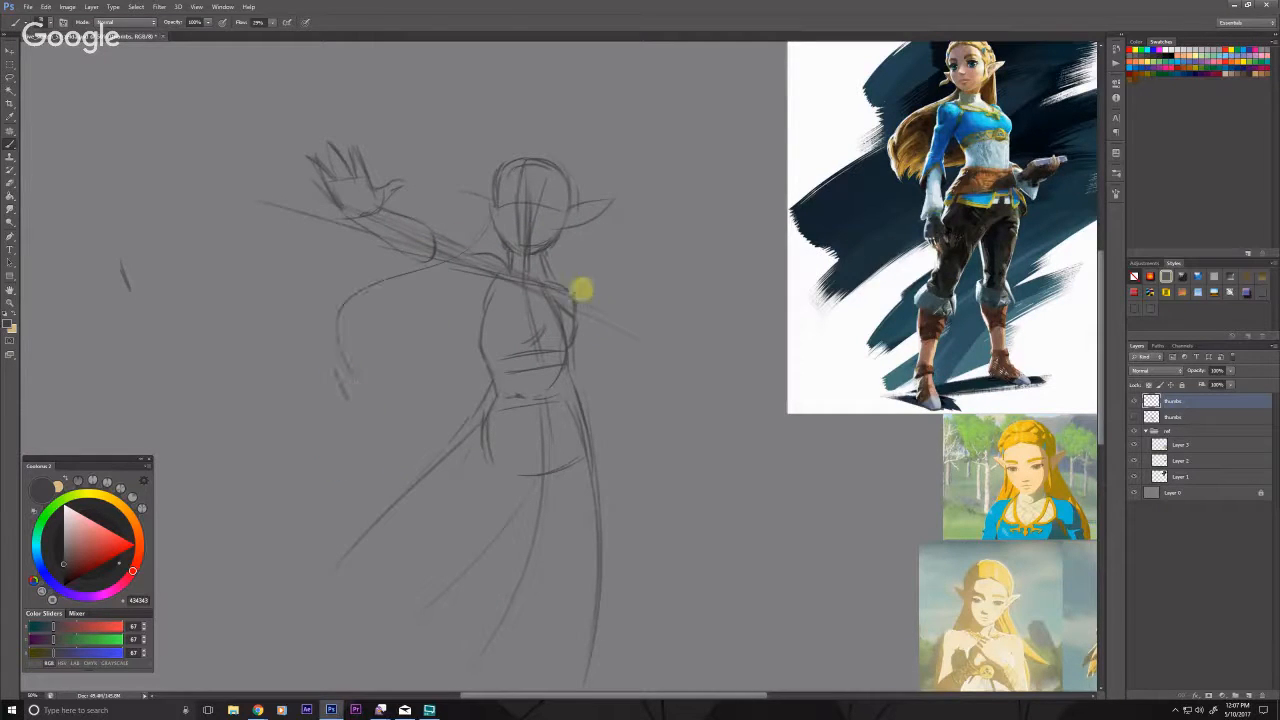
{"action": "left_click_drag", "start_coordinate": [576, 190], "coordinate": [581, 270]}
{"action": "mouse_move", "coordinate": [491, 350]}
{"action": "left_mouse_down"}
{"action": "mouse_move", "coordinate": [391, 429]}
{"action": "mouse_move", "coordinate": [363, 409]}
{"action": "mouse_move", "coordinate": [398, 272]}
{"action": "left_mouse_up"}
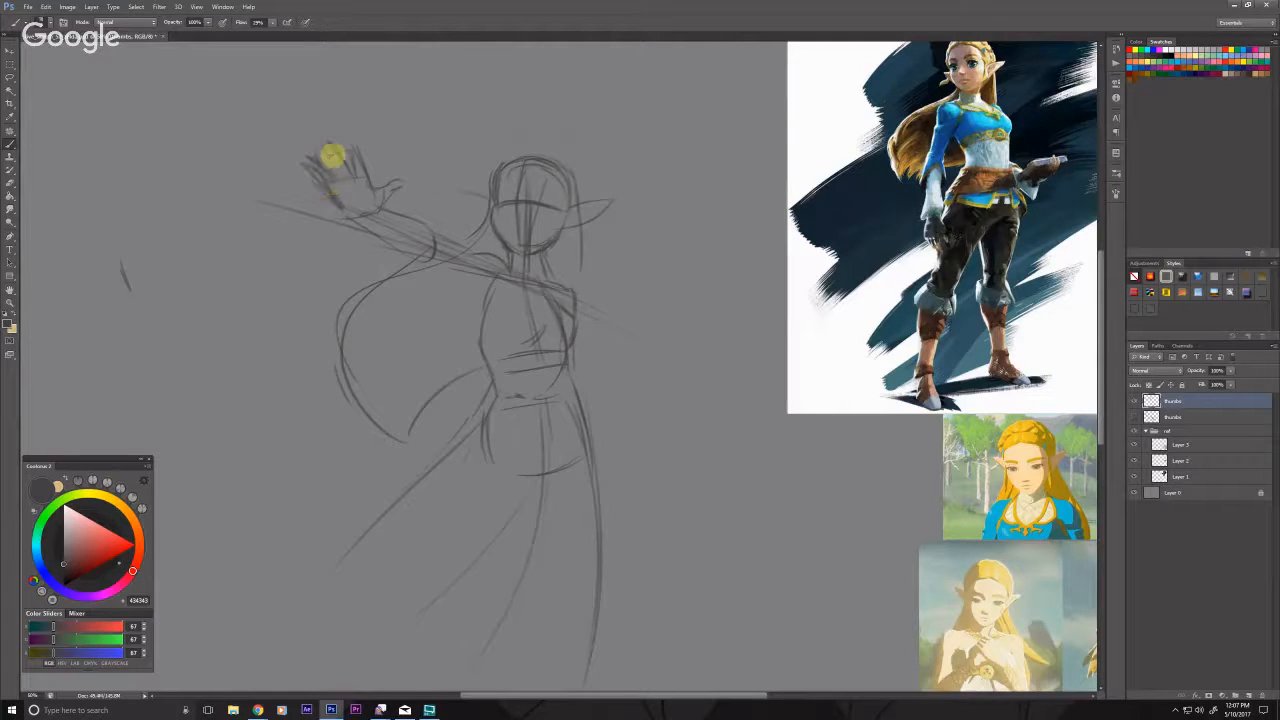
Step: Define the fingers and palm, firm up the arm and torso contours, and rough in the facial features
{"action": "mouse_move", "coordinate": [329, 144]}
{"action": "left_mouse_down"}
{"action": "mouse_move", "coordinate": [346, 177]}
{"action": "mouse_move", "coordinate": [333, 139]}
{"action": "mouse_move", "coordinate": [355, 175]}
{"action": "mouse_move", "coordinate": [351, 140]}
{"action": "mouse_move", "coordinate": [378, 197]}
{"action": "mouse_move", "coordinate": [360, 184]}
{"action": "mouse_move", "coordinate": [364, 211]}
{"action": "mouse_move", "coordinate": [381, 204]}
{"action": "mouse_move", "coordinate": [355, 219]}
{"action": "mouse_move", "coordinate": [341, 210]}
{"action": "mouse_move", "coordinate": [305, 158]}
{"action": "mouse_move", "coordinate": [425, 226]}
{"action": "mouse_move", "coordinate": [429, 261]}
{"action": "mouse_move", "coordinate": [343, 209]}
{"action": "left_mouse_up"}
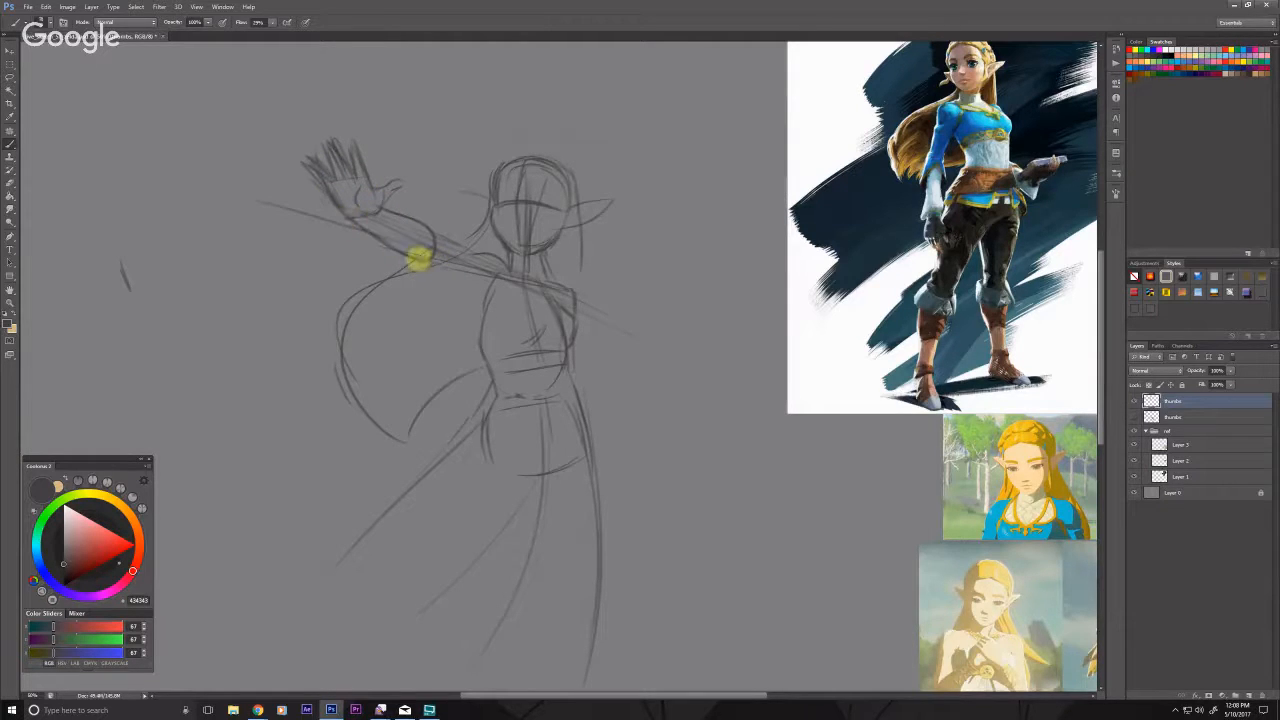
{"action": "mouse_move", "coordinate": [413, 258]}
{"action": "left_mouse_down"}
{"action": "mouse_move", "coordinate": [482, 292]}
{"action": "mouse_move", "coordinate": [479, 348]}
{"action": "mouse_move", "coordinate": [482, 292]}
{"action": "mouse_move", "coordinate": [505, 366]}
{"action": "mouse_move", "coordinate": [550, 381]}
{"action": "mouse_move", "coordinate": [559, 327]}
{"action": "mouse_move", "coordinate": [584, 414]}
{"action": "left_mouse_up"}
{"action": "left_click_drag", "start_coordinate": [476, 283], "coordinate": [479, 319]}
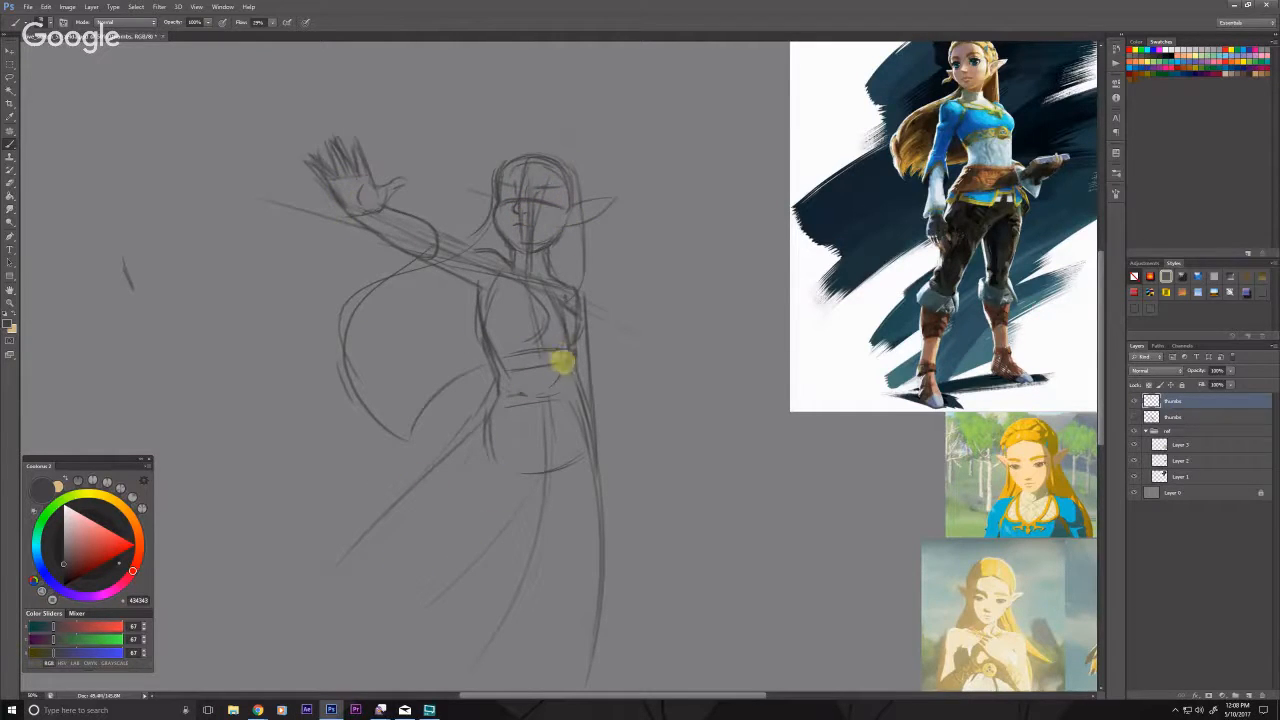
Step: Draw a small round belt ornament at the waist and sweep long skirt folds from it down to the hem
{"action": "left_click_drag", "start_coordinate": [551, 363], "coordinate": [555, 348]}
{"action": "mouse_move", "coordinate": [554, 368]}
{"action": "left_mouse_down"}
{"action": "mouse_move", "coordinate": [463, 616]}
{"action": "mouse_move", "coordinate": [490, 598]}
{"action": "mouse_move", "coordinate": [558, 360]}
{"action": "mouse_move", "coordinate": [565, 574]}
{"action": "left_mouse_up"}
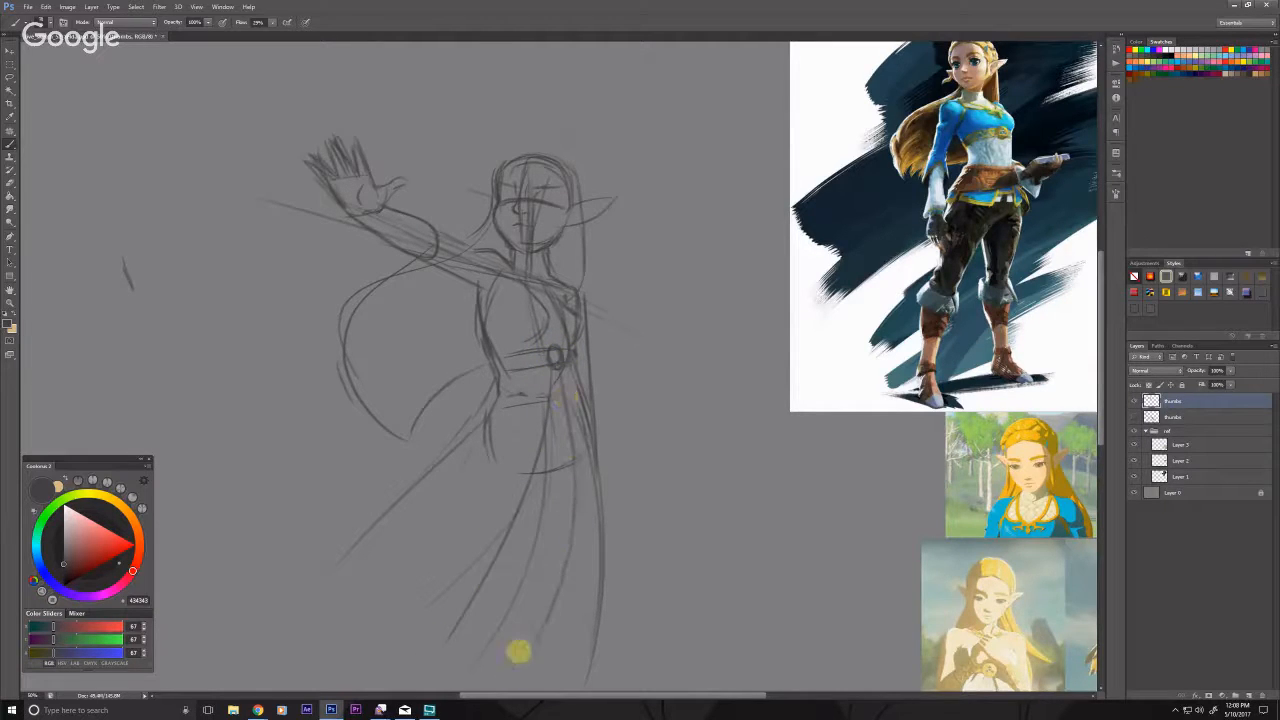
{"action": "scroll", "coordinate": [480, 510], "scroll_direction": "down", "scroll_amount": 2}
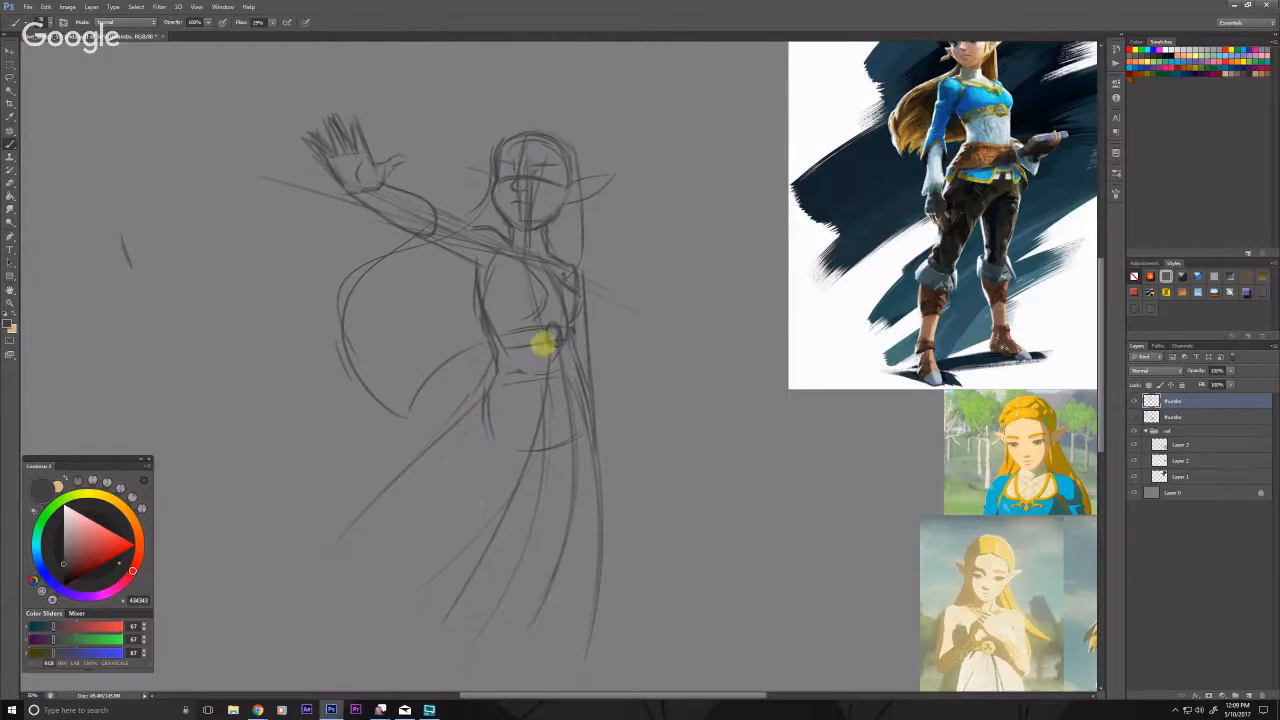
{"action": "left_click_drag", "start_coordinate": [547, 346], "coordinate": [491, 446]}
{"action": "left_click_drag", "start_coordinate": [432, 502], "coordinate": [385, 615]}
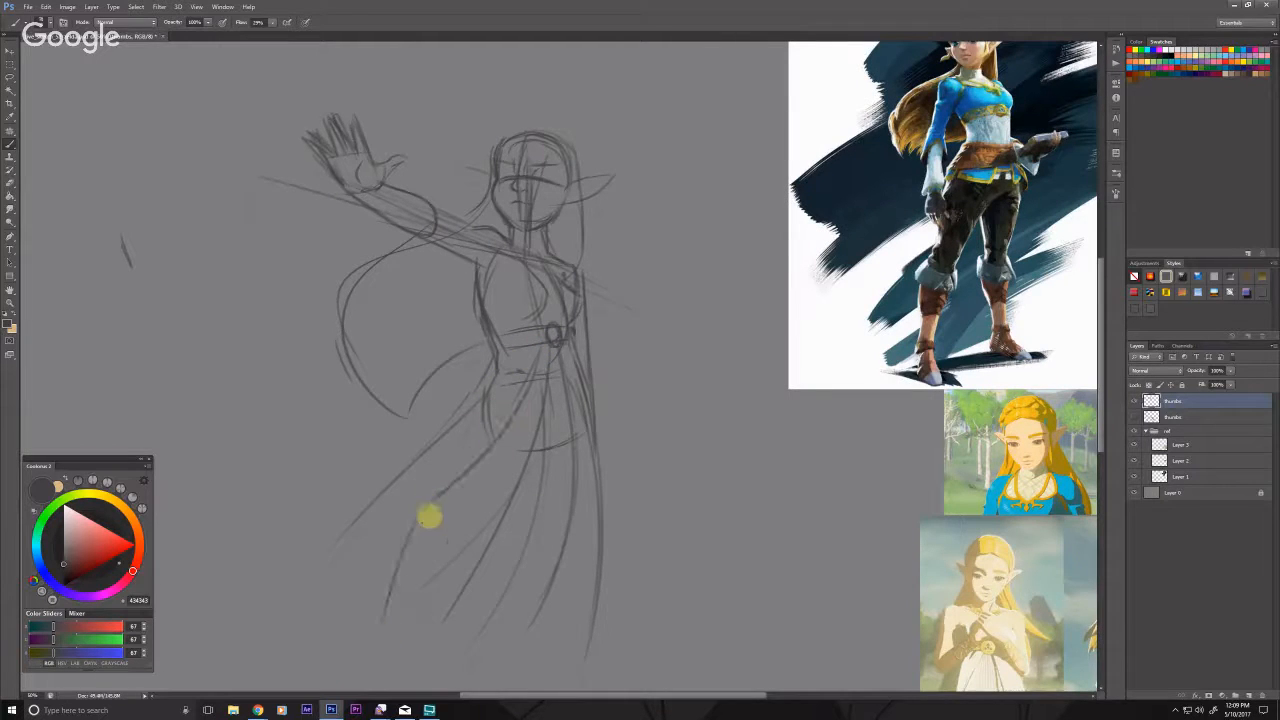
{"action": "mouse_move", "coordinate": [518, 386]}
{"action": "left_mouse_down"}
{"action": "mouse_move", "coordinate": [354, 517]}
{"action": "mouse_move", "coordinate": [335, 598]}
{"action": "left_mouse_up"}
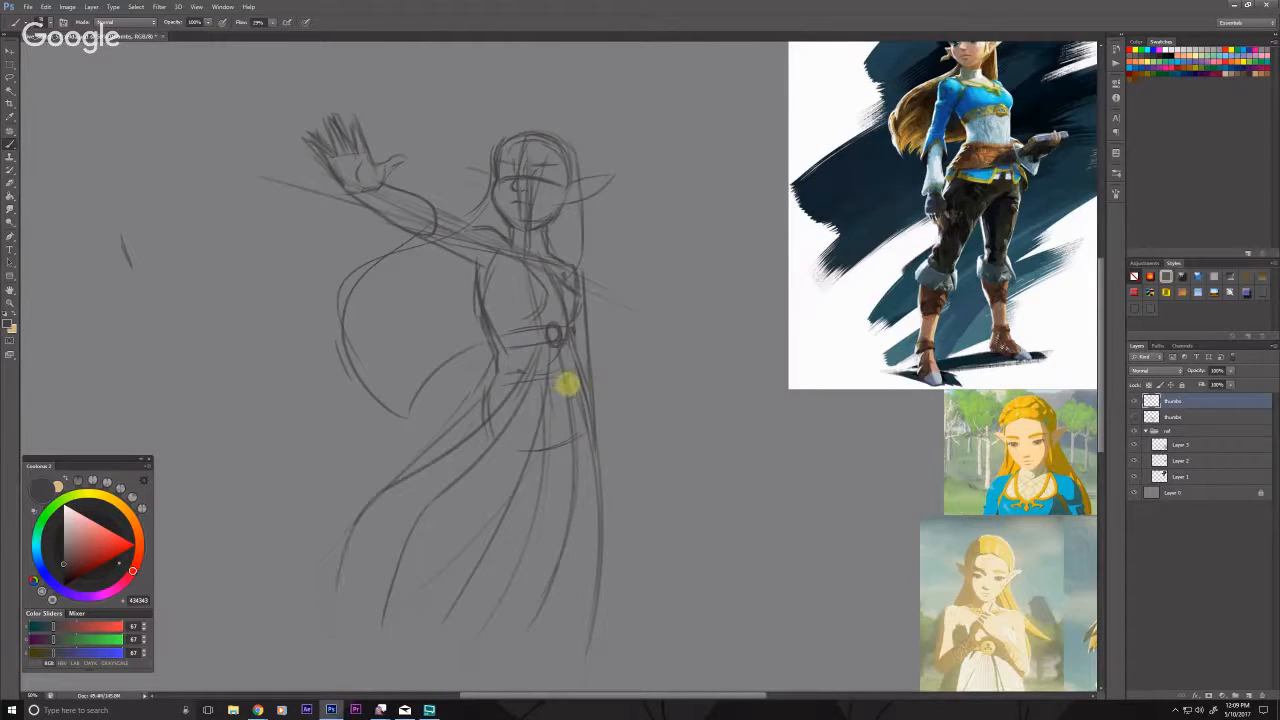
{"action": "left_click_drag", "start_coordinate": [555, 342], "coordinate": [580, 456]}
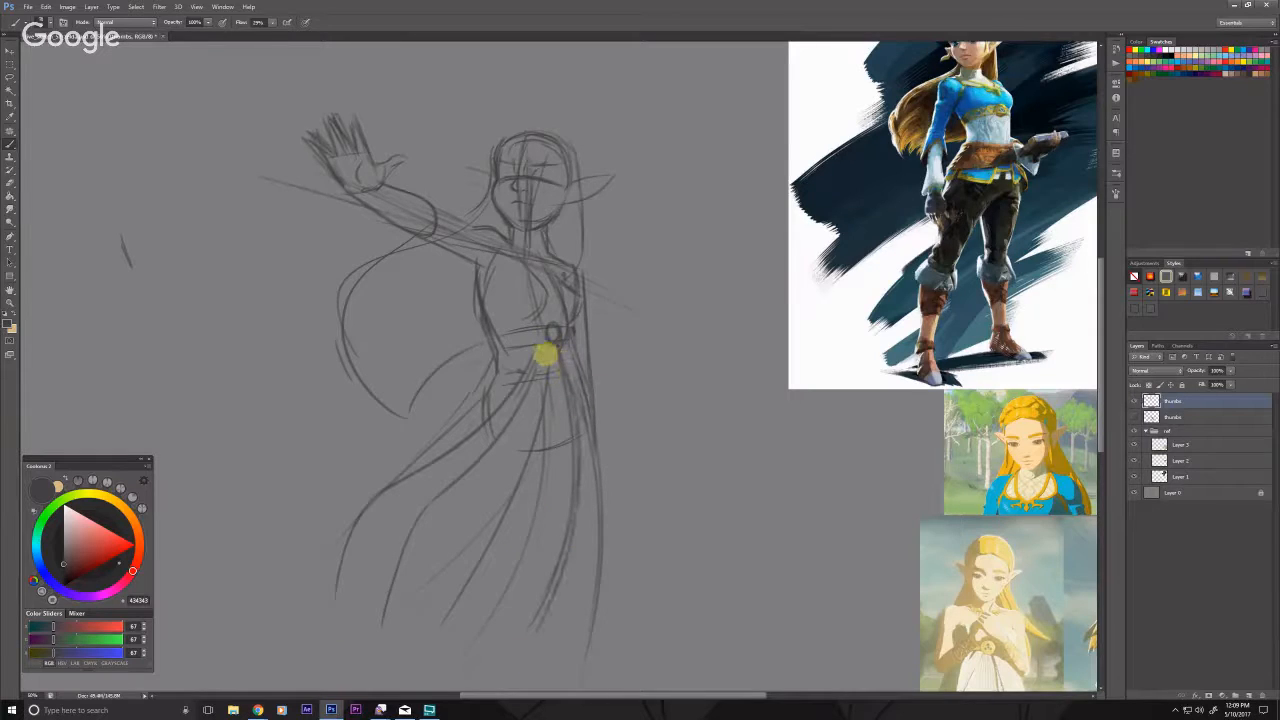
Step: Sketch the lowered arm alongside the skirt, add the bodice neckline and shoulder strokes, and save the document
{"action": "mouse_move", "coordinate": [445, 636]}
{"action": "left_mouse_down"}
{"action": "mouse_move", "coordinate": [549, 370]}
{"action": "mouse_move", "coordinate": [586, 389]}
{"action": "mouse_move", "coordinate": [607, 462]}
{"action": "mouse_move", "coordinate": [604, 513]}
{"action": "left_mouse_up"}
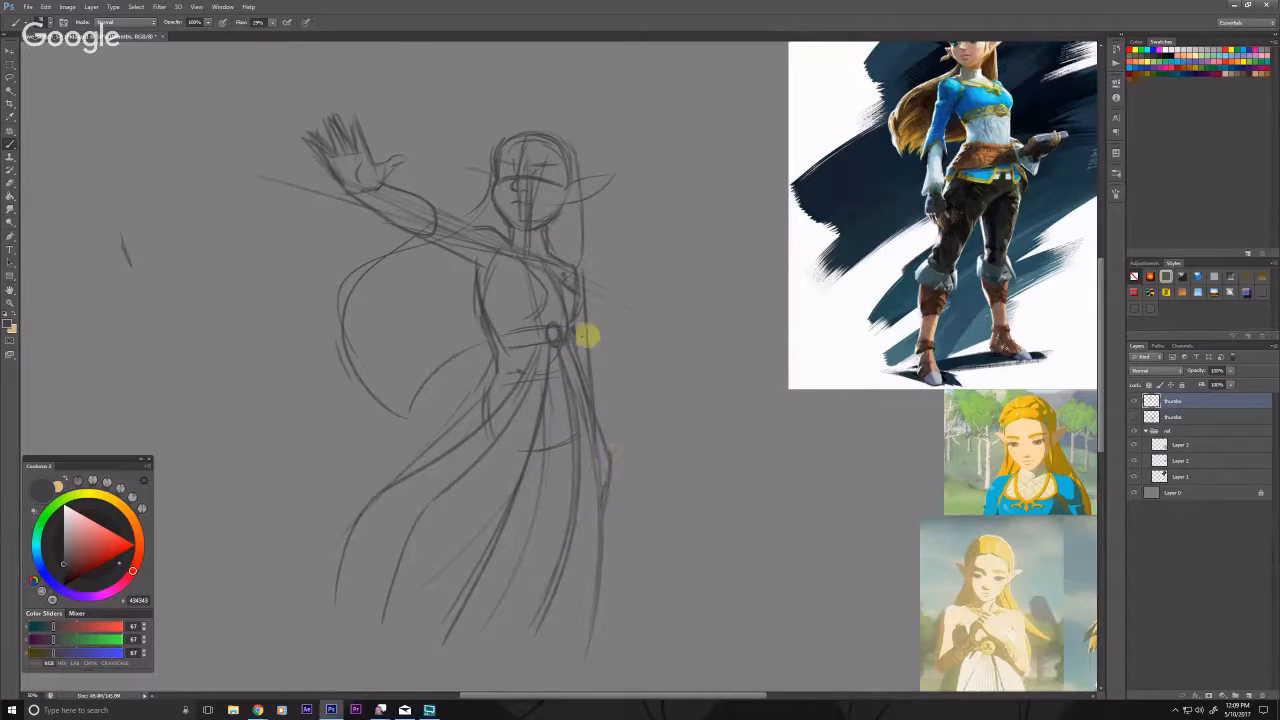
{"action": "mouse_move", "coordinate": [566, 262]}
{"action": "left_mouse_down"}
{"action": "mouse_move", "coordinate": [583, 274]}
{"action": "mouse_move", "coordinate": [587, 308]}
{"action": "left_mouse_up"}
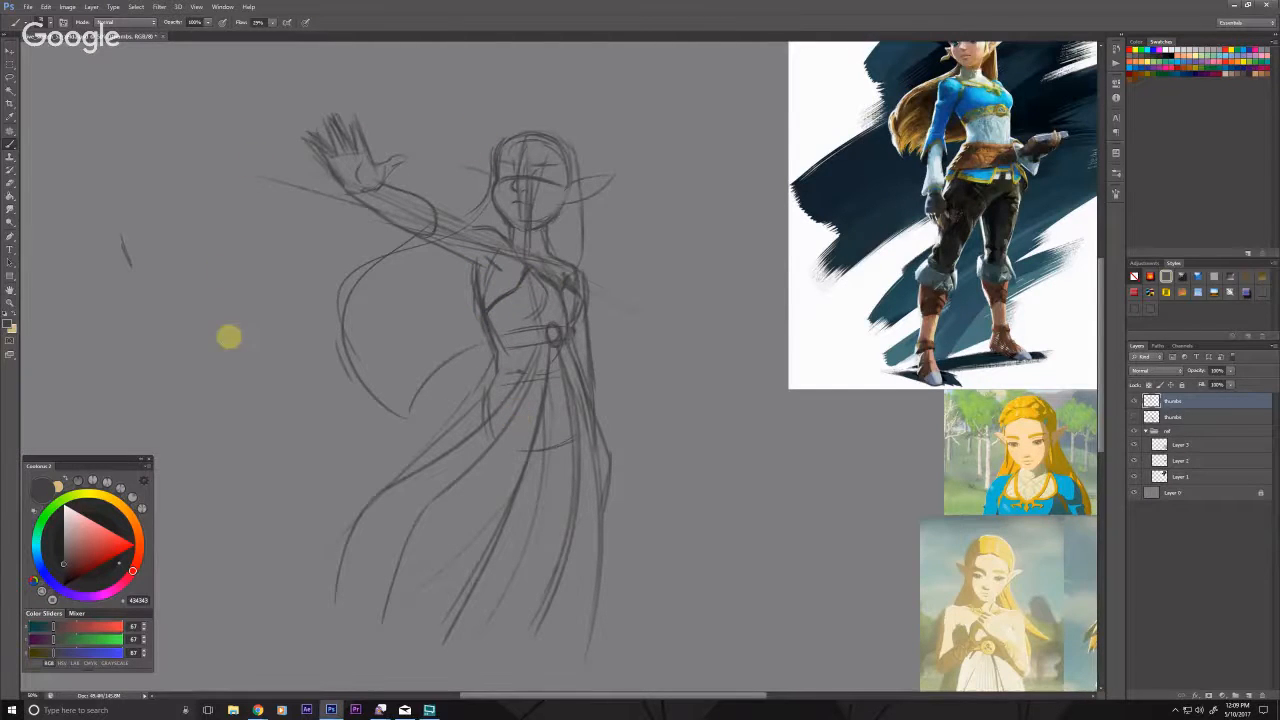
{"action": "scroll", "coordinate": [261, 574], "scroll_direction": "left", "scroll_amount": 3}
{"action": "key", "text": "ctrl+s"}
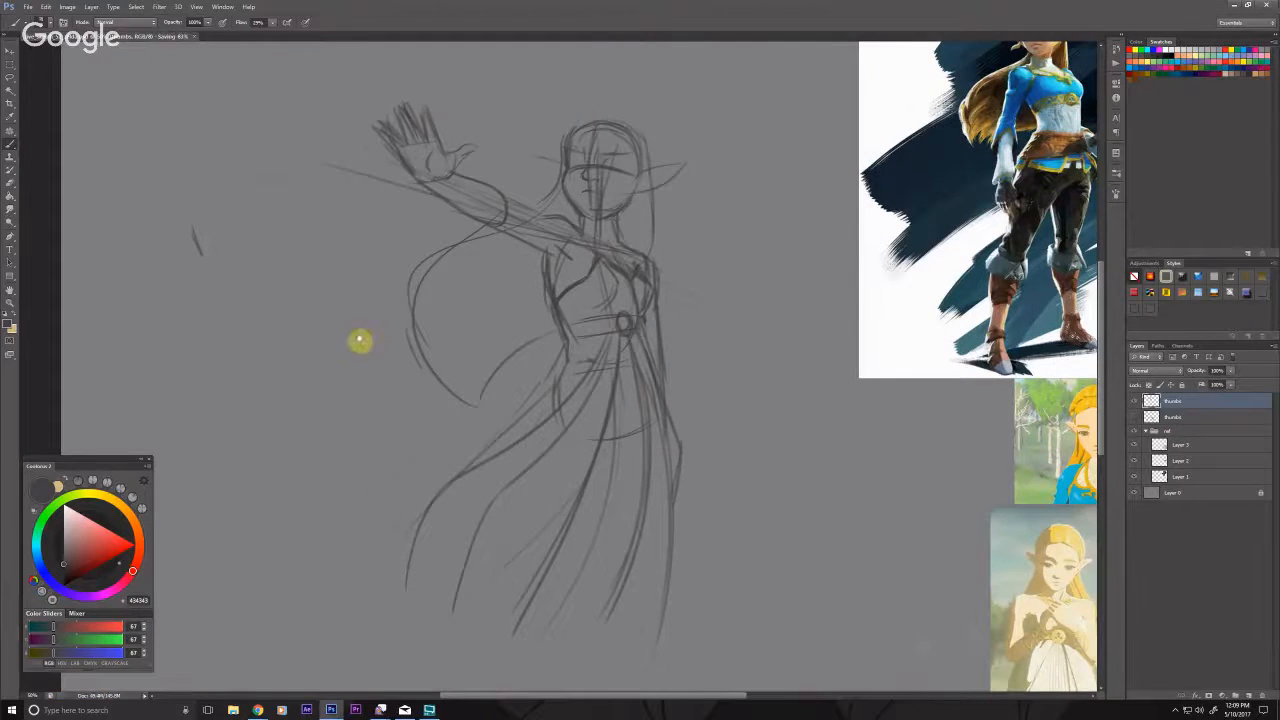
Step: Refine the head outline, face and far ear, and add bracelet bands across the wrist and forearm of the raised arm
{"action": "left_click_drag", "start_coordinate": [294, 375], "coordinate": [280, 409]}
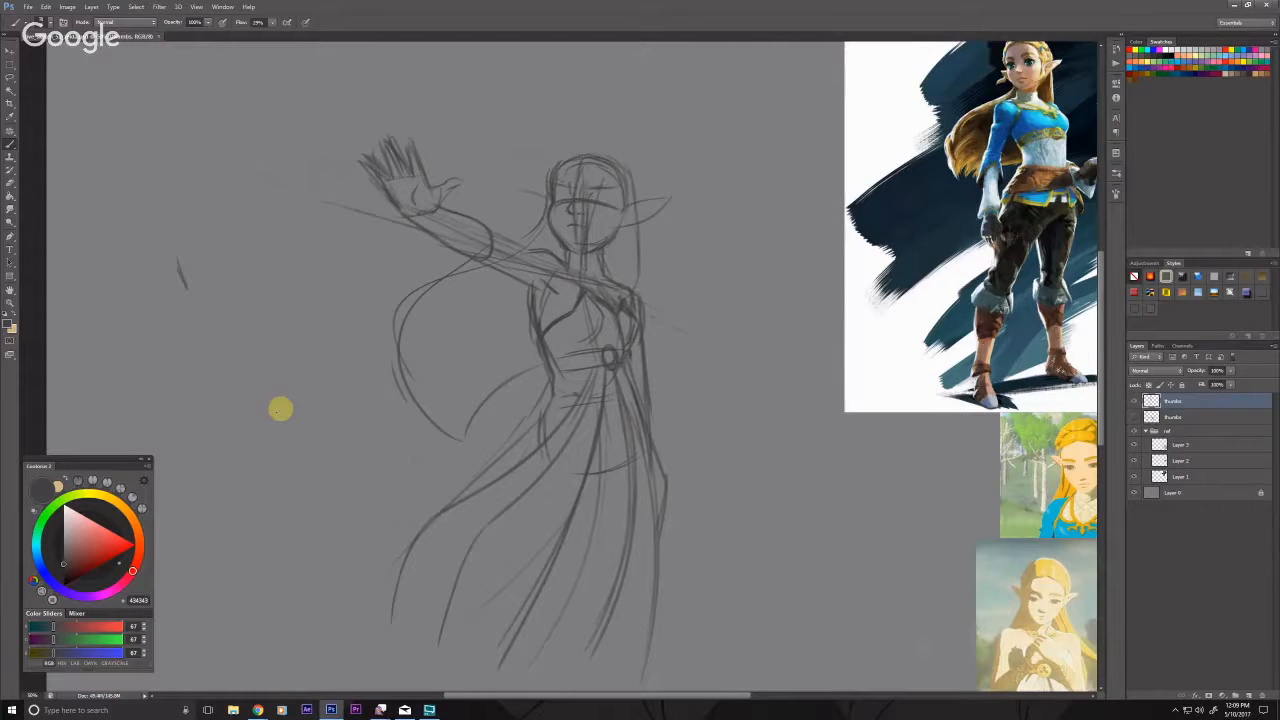
{"action": "left_click_drag", "start_coordinate": [464, 336], "coordinate": [457, 352]}
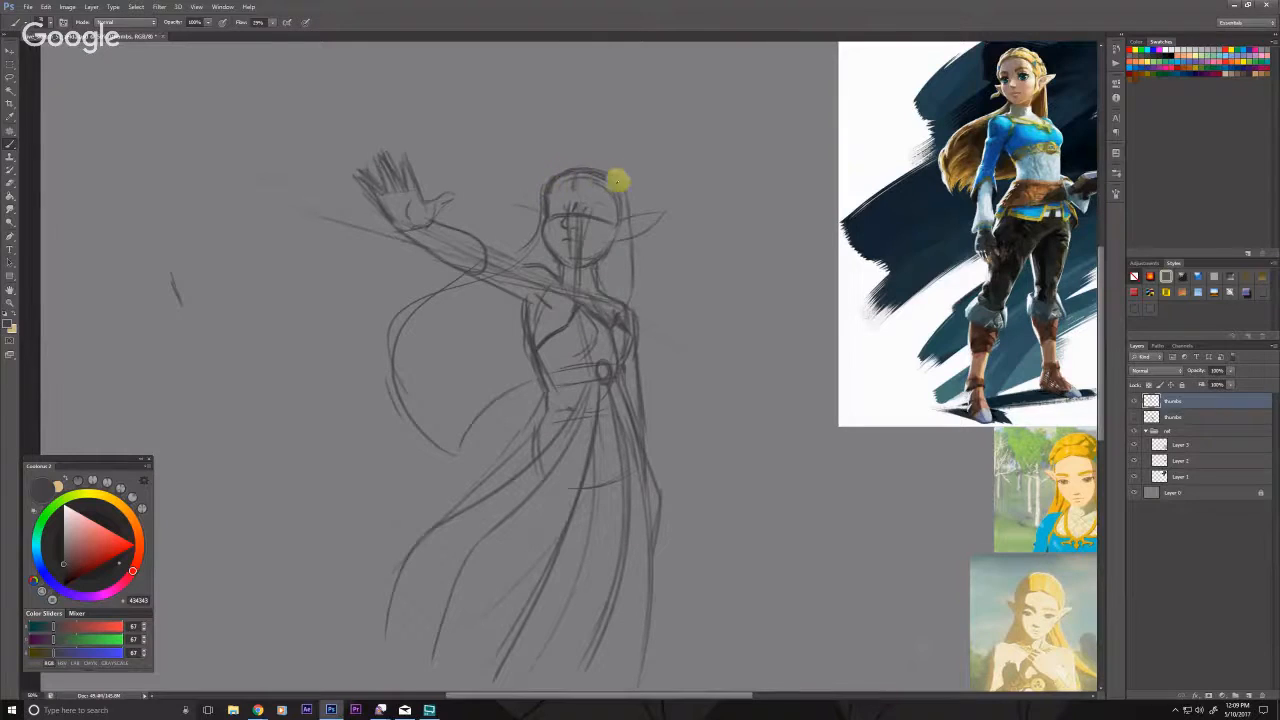
{"action": "left_click_drag", "start_coordinate": [338, 304], "coordinate": [332, 311]}
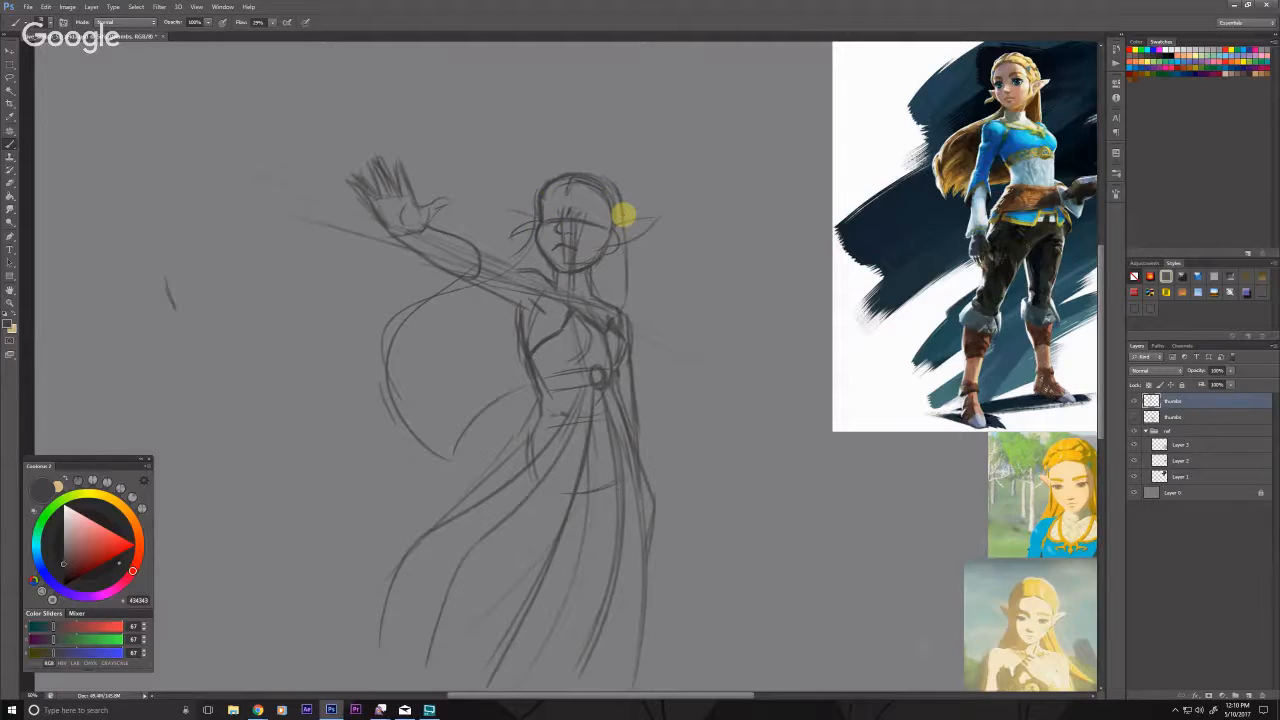
{"action": "left_click_drag", "start_coordinate": [481, 283], "coordinate": [457, 246]}
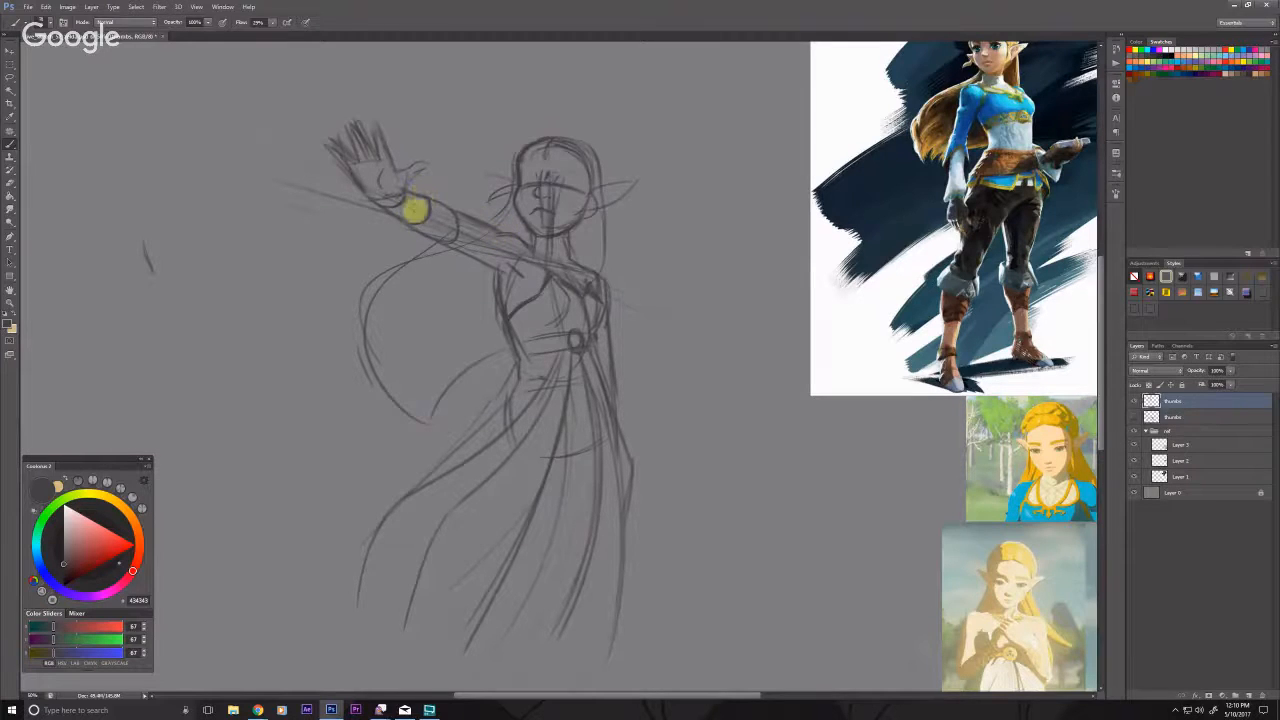
{"action": "left_click_drag", "start_coordinate": [375, 166], "coordinate": [390, 189]}
Step: Flip the figure sketch layer horizontally with the whole canvas in view
{"action": "key", "text": "z"}
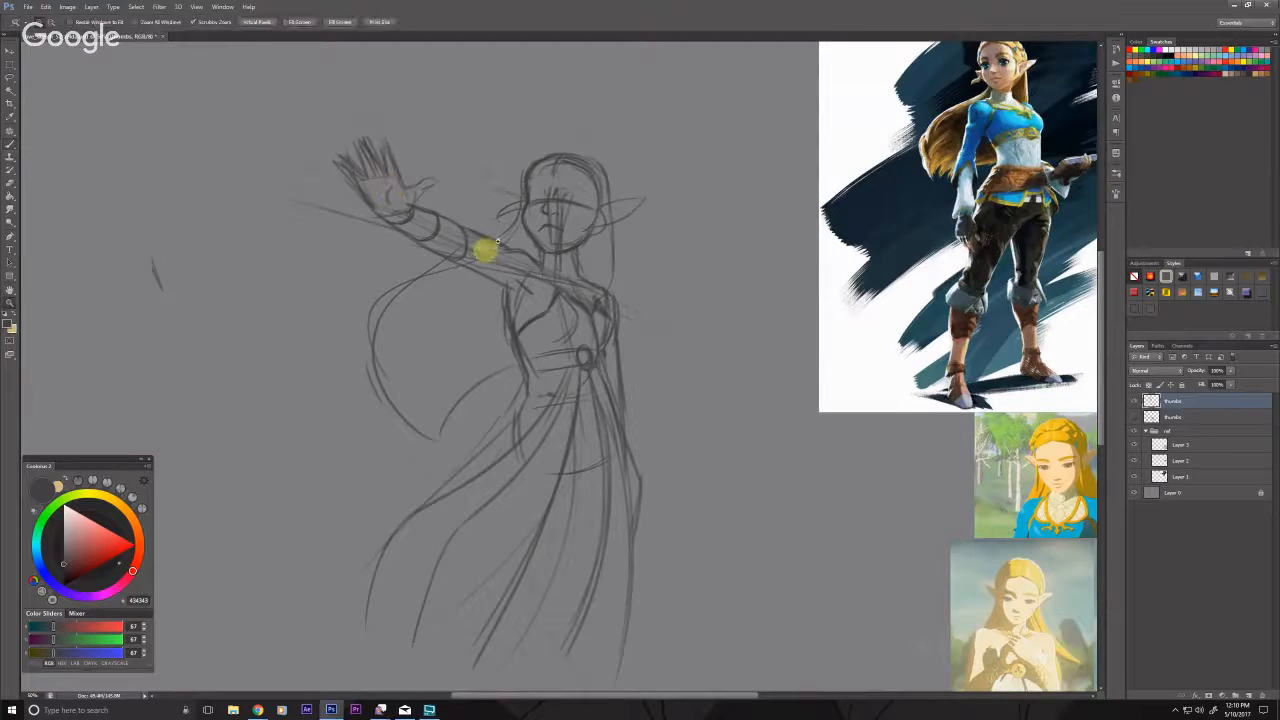
{"action": "left_click", "coordinate": [328, 421], "text": "alt"}
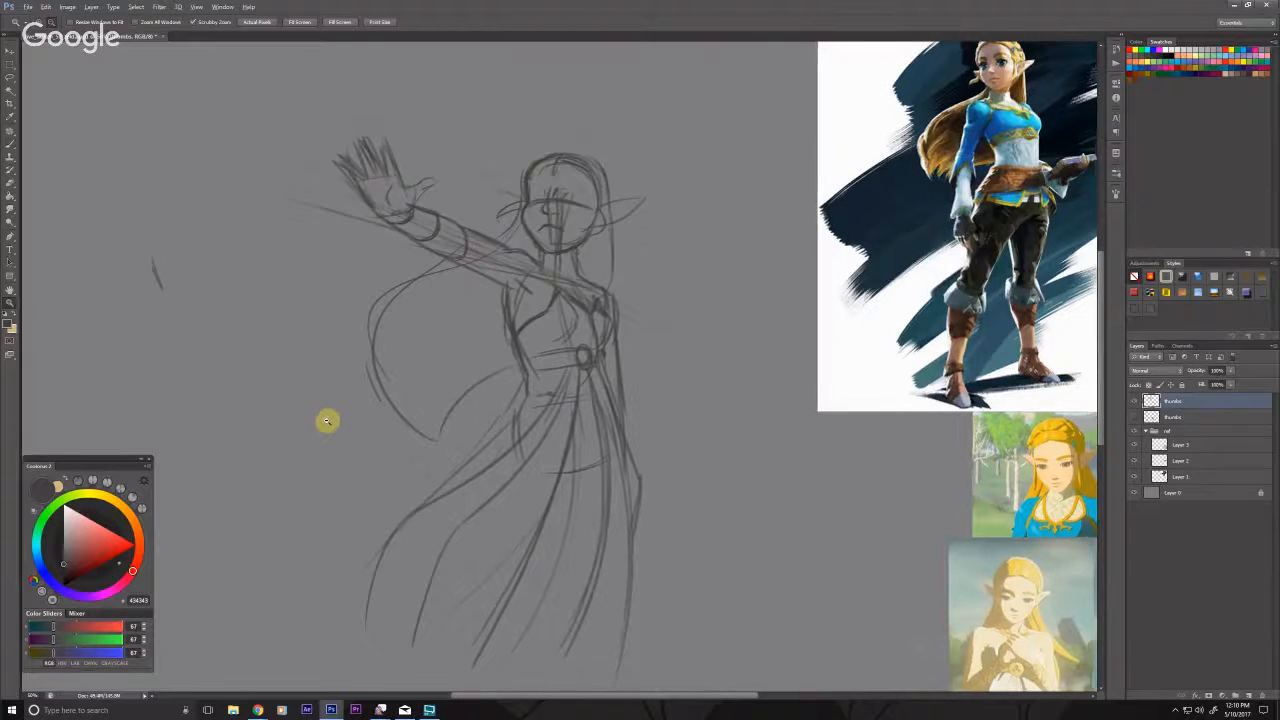
{"action": "left_click", "coordinate": [320, 446], "text": "alt"}
{"action": "left_click", "coordinate": [409, 469]}
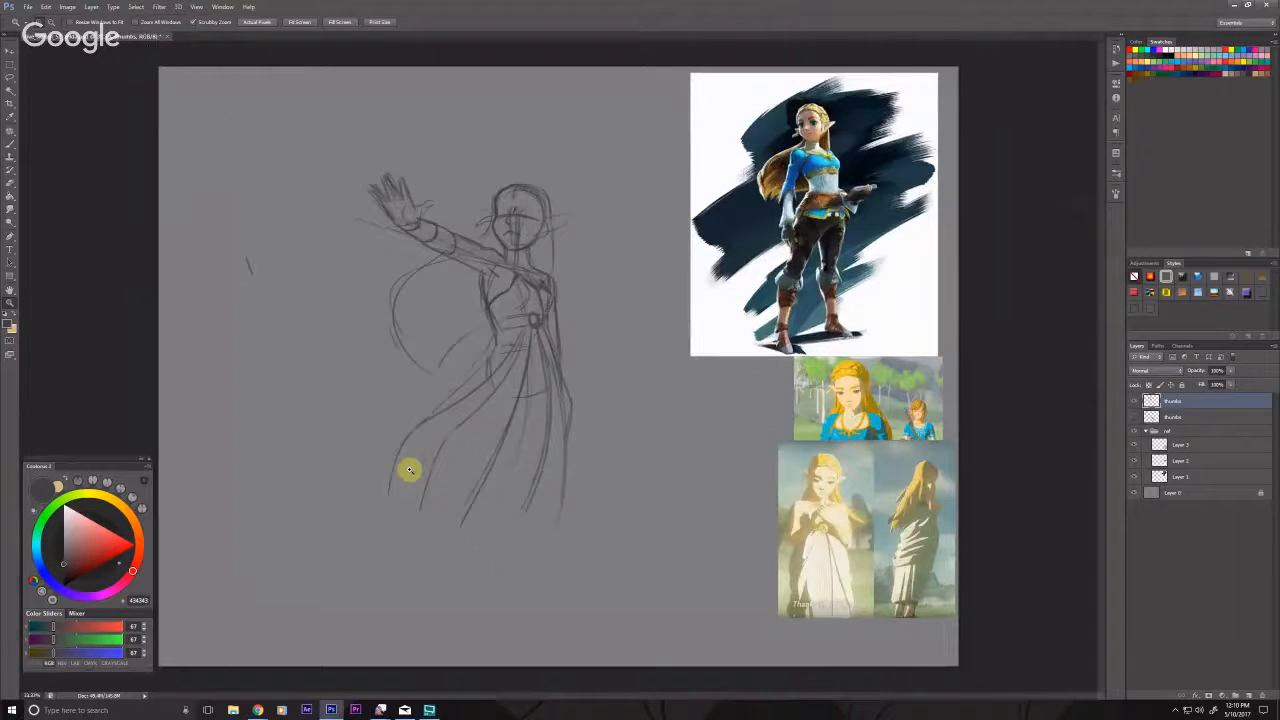
{"action": "left_click", "coordinate": [45, 7]}
{"action": "mouse_move", "coordinate": [90, 202]}
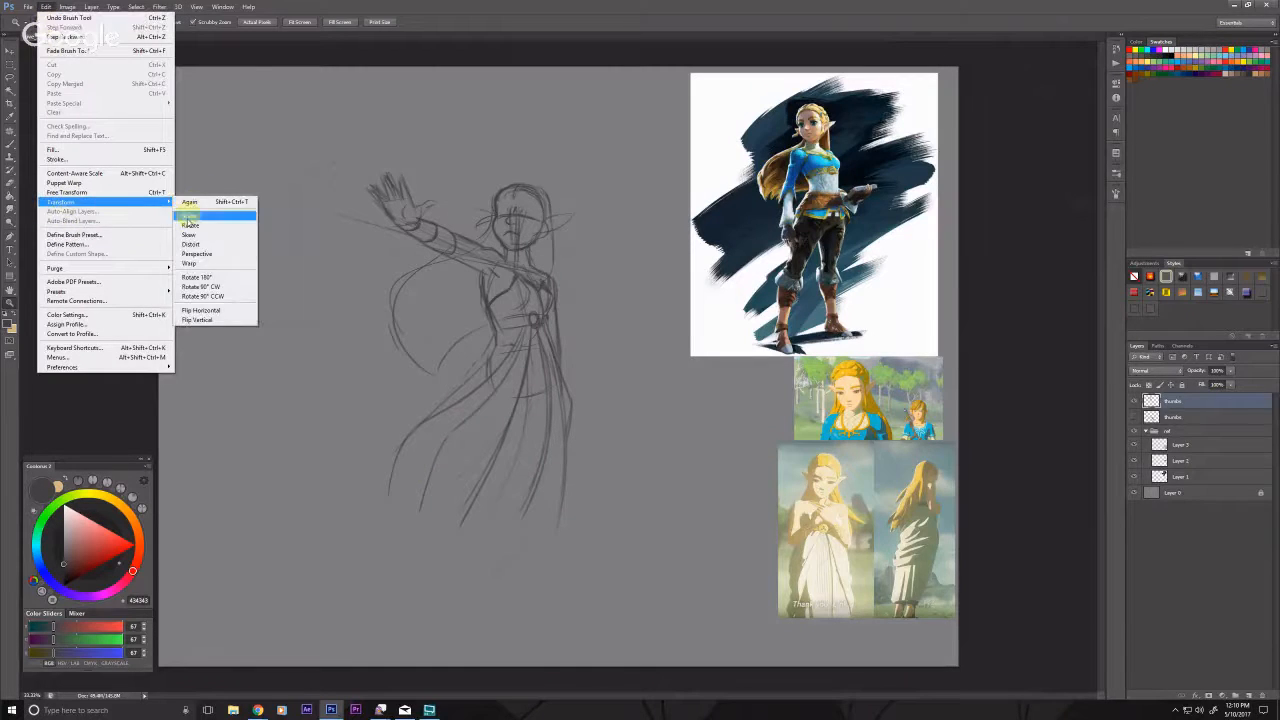
{"action": "left_click", "coordinate": [192, 311]}
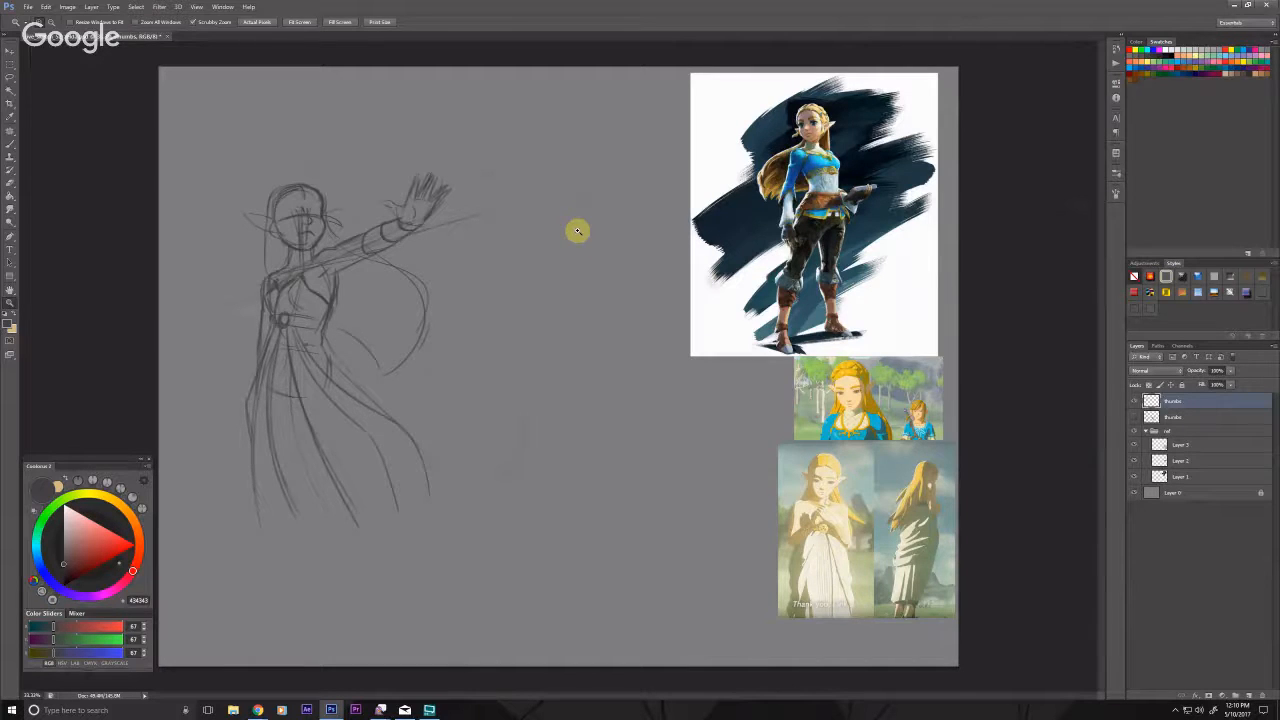
Step: Strengthen the neck, jaw and pointed ear lines on the mirrored figure sketch with the brush
{"action": "key", "text": "b"}
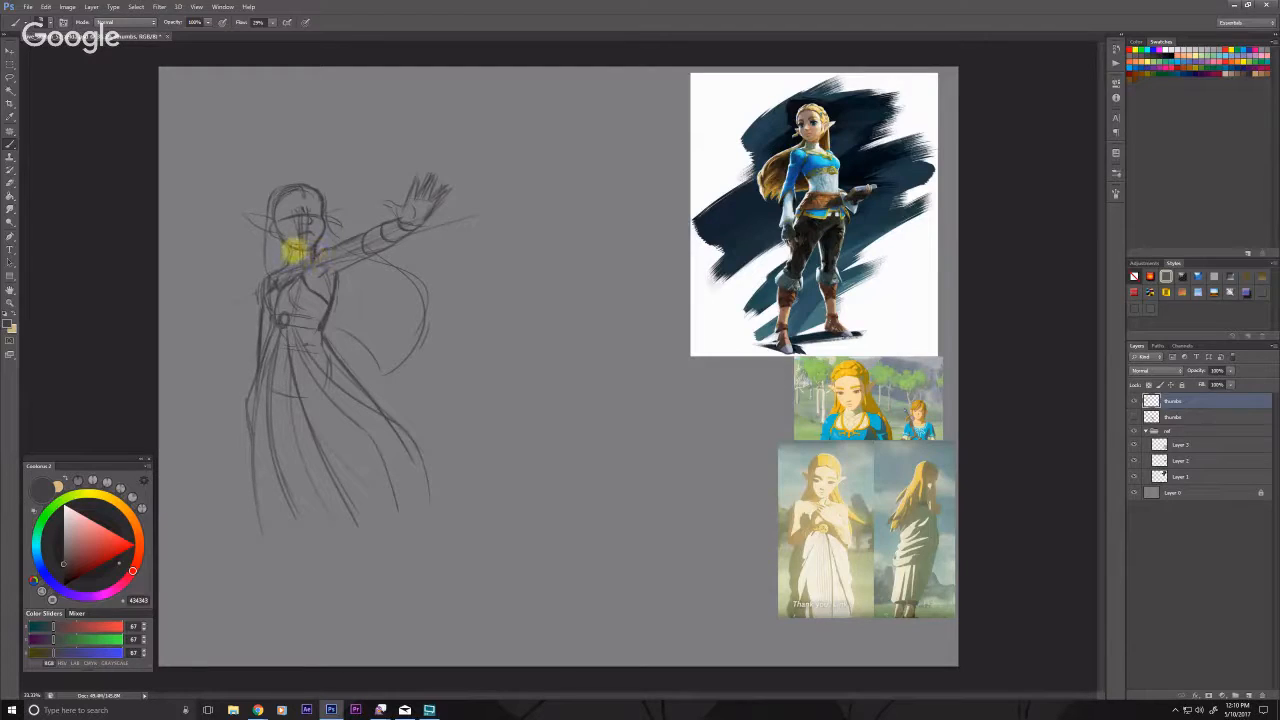
{"action": "left_click_drag", "start_coordinate": [295, 245], "coordinate": [279, 274]}
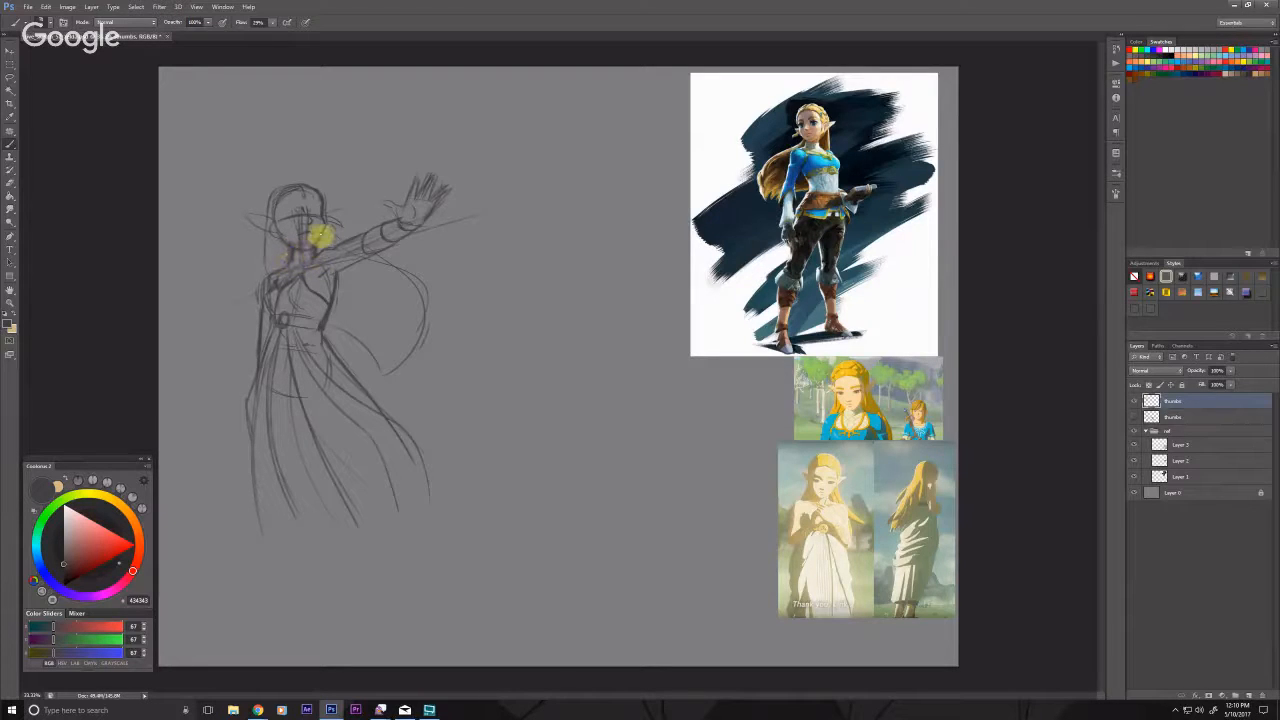
{"action": "left_click_drag", "start_coordinate": [326, 228], "coordinate": [318, 241]}
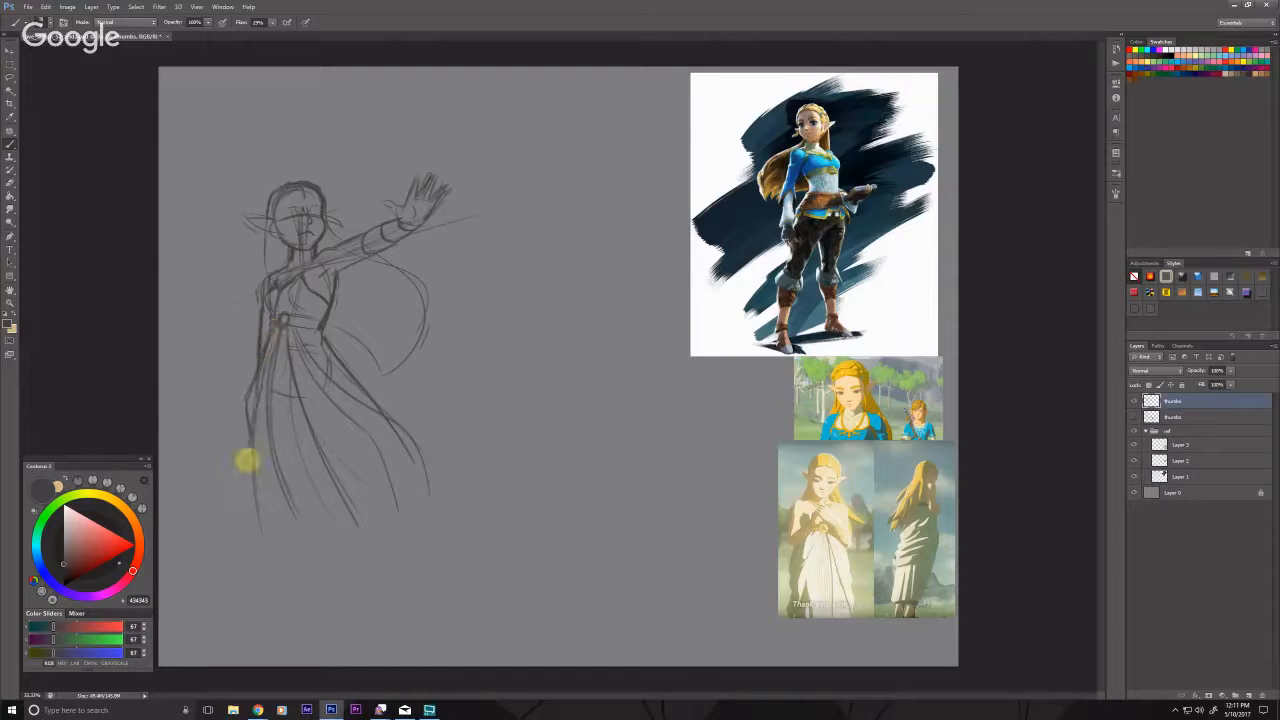
Step: Reinforce the long skirt folds from the belt to the hem and darken the billowing drape beneath the raised arm
{"action": "left_click_drag", "start_coordinate": [280, 330], "coordinate": [300, 552]}
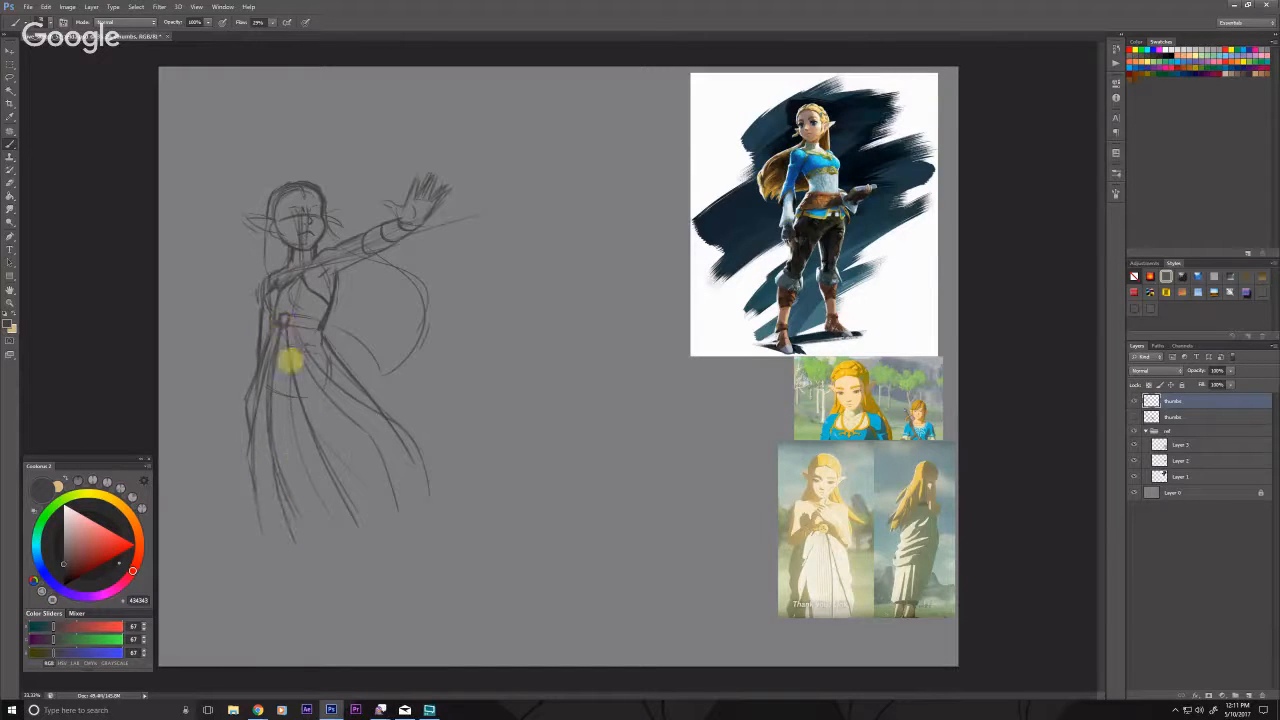
{"action": "left_click_drag", "start_coordinate": [294, 349], "coordinate": [374, 463]}
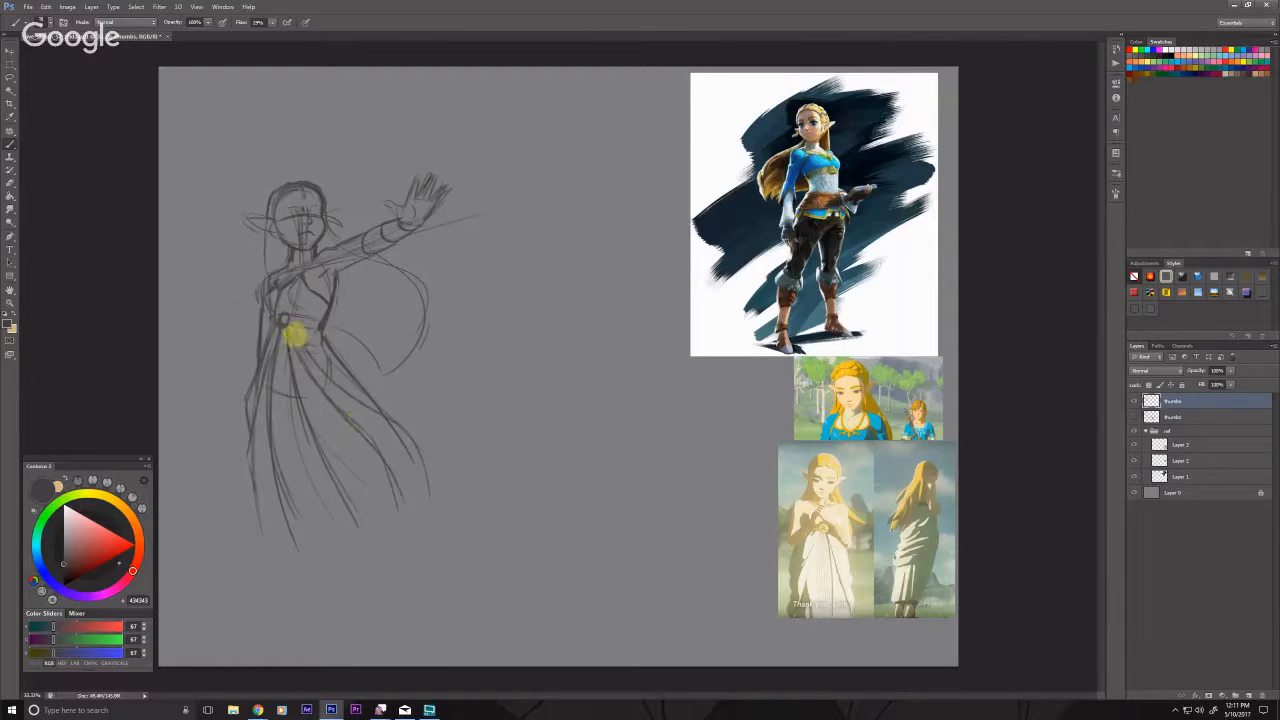
{"action": "left_click_drag", "start_coordinate": [294, 334], "coordinate": [396, 428]}
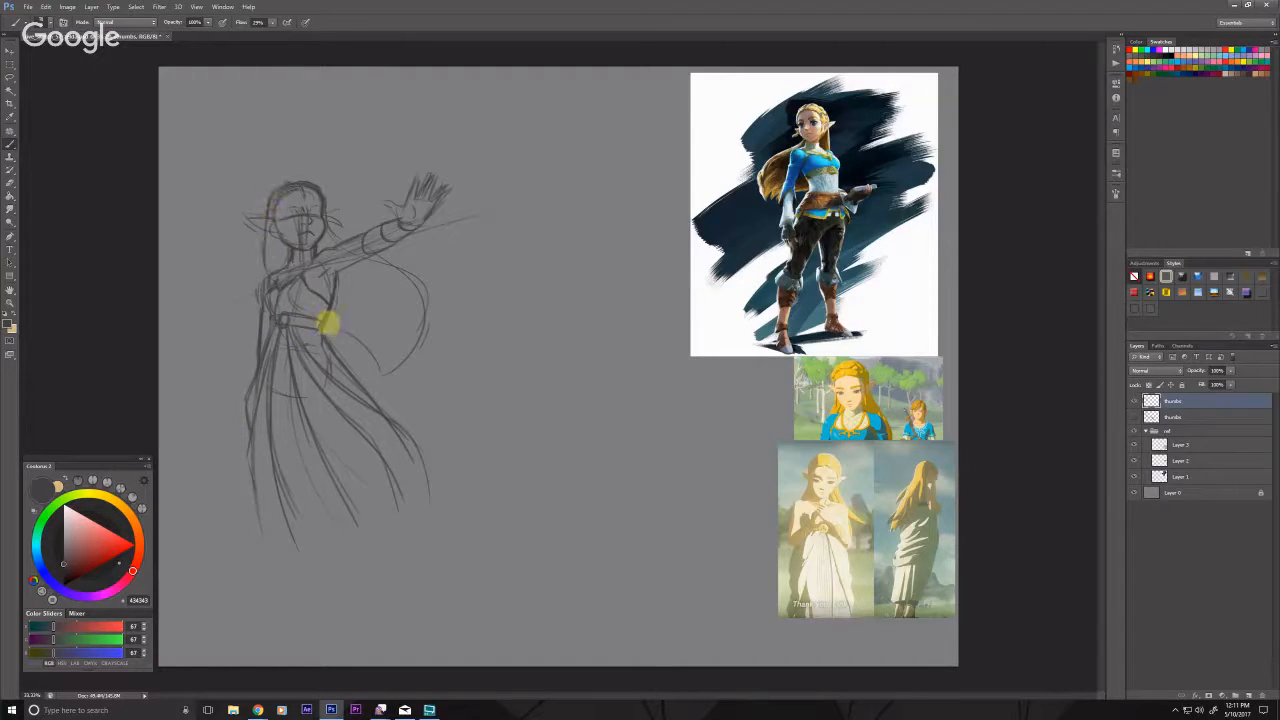
{"action": "left_click_drag", "start_coordinate": [328, 318], "coordinate": [381, 379]}
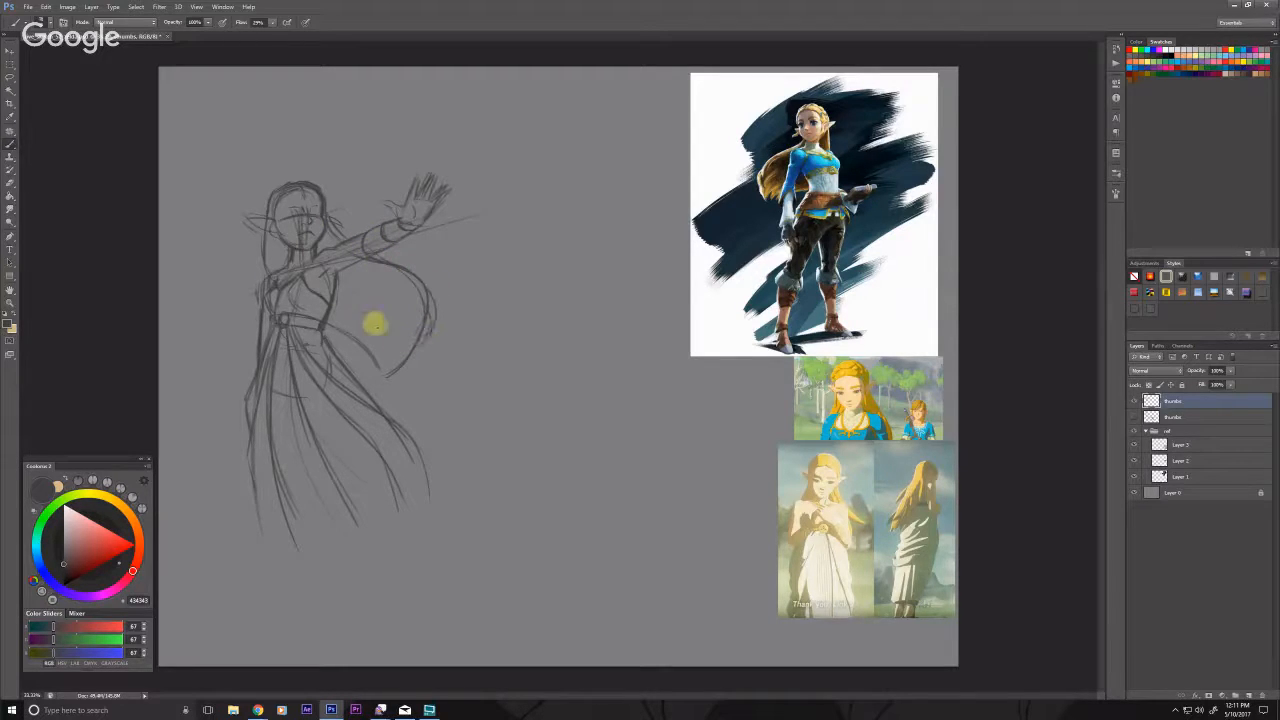
{"action": "left_click_drag", "start_coordinate": [378, 328], "coordinate": [385, 376]}
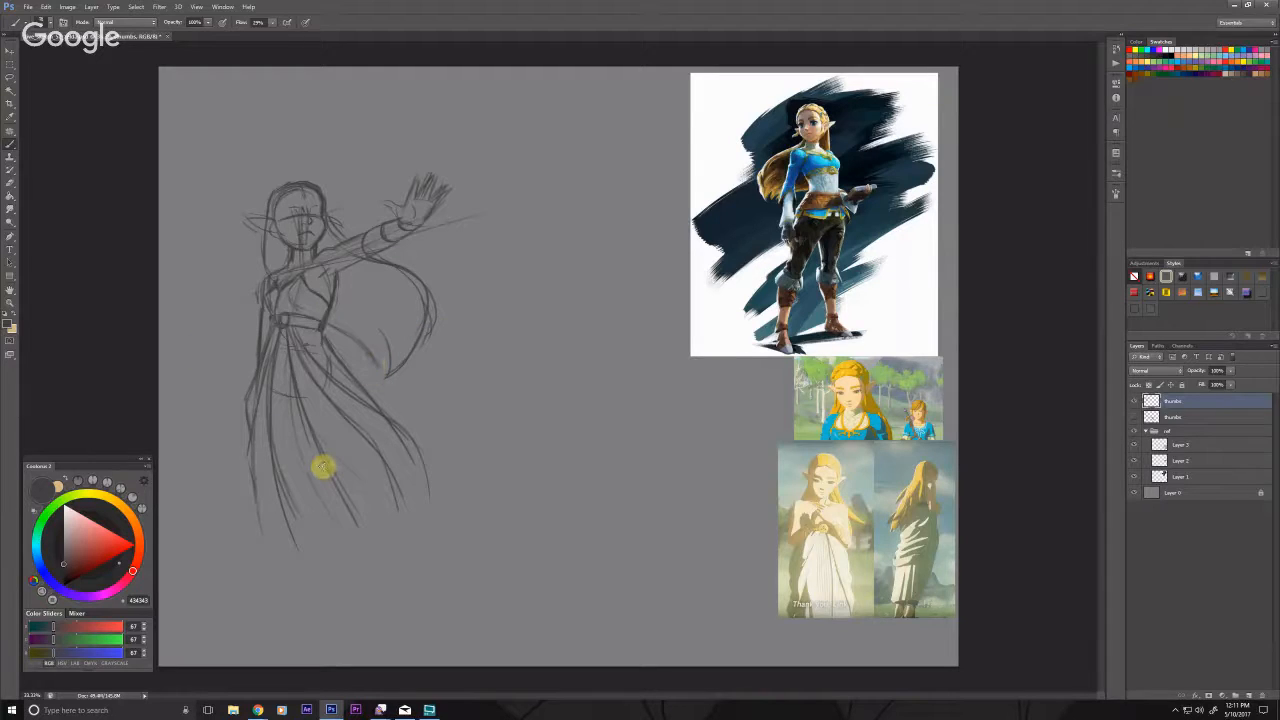
Step: Flip the figure sketch layer back horizontally and shift it slightly towards the reference images
{"action": "left_click", "coordinate": [45, 7]}
{"action": "mouse_move", "coordinate": [70, 202]}
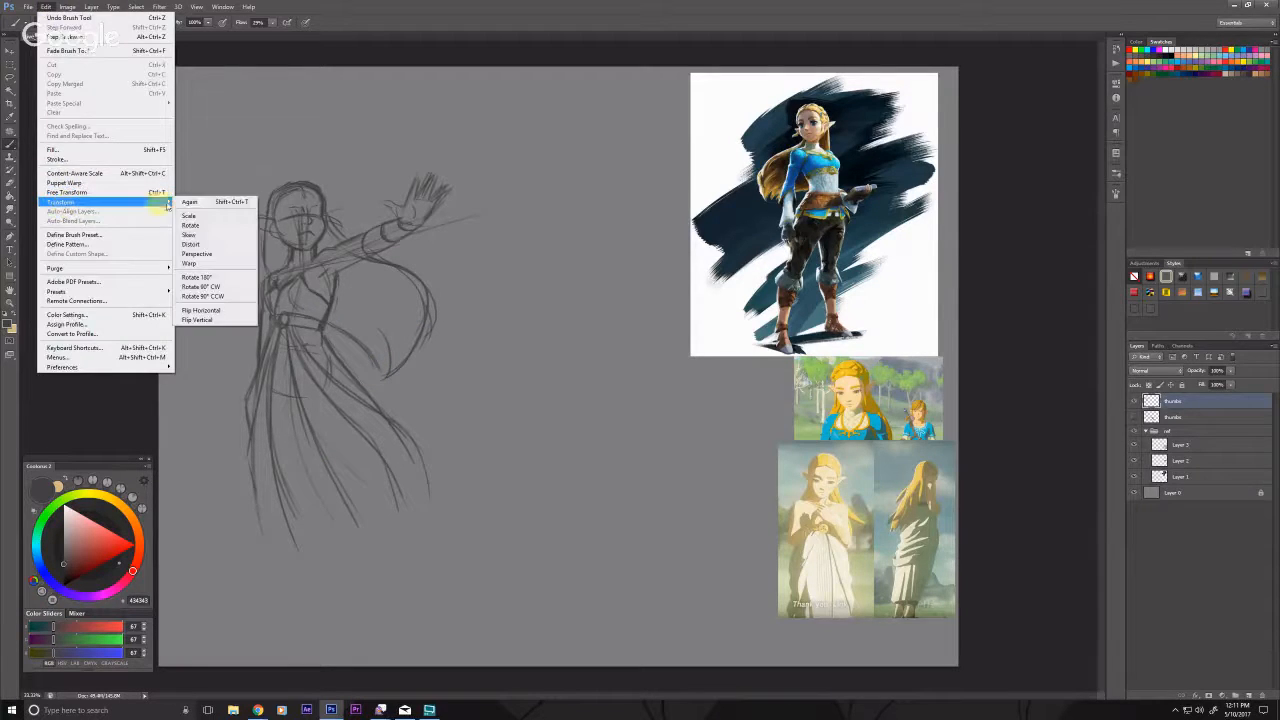
{"action": "left_click", "coordinate": [195, 310]}
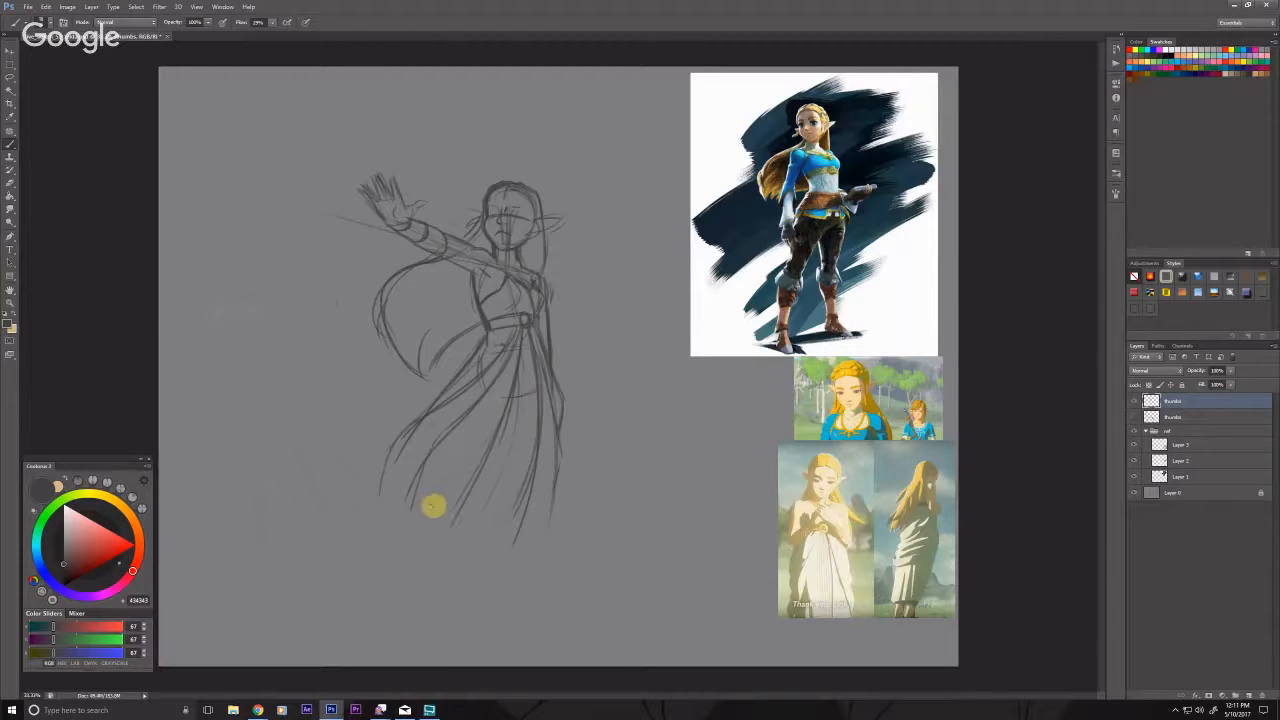
{"action": "key", "text": "v"}
{"action": "mouse_move", "coordinate": [472, 480]}
{"action": "left_mouse_down"}
{"action": "mouse_move", "coordinate": [503, 466]}
{"action": "mouse_move", "coordinate": [507, 480]}
{"action": "left_mouse_up"}
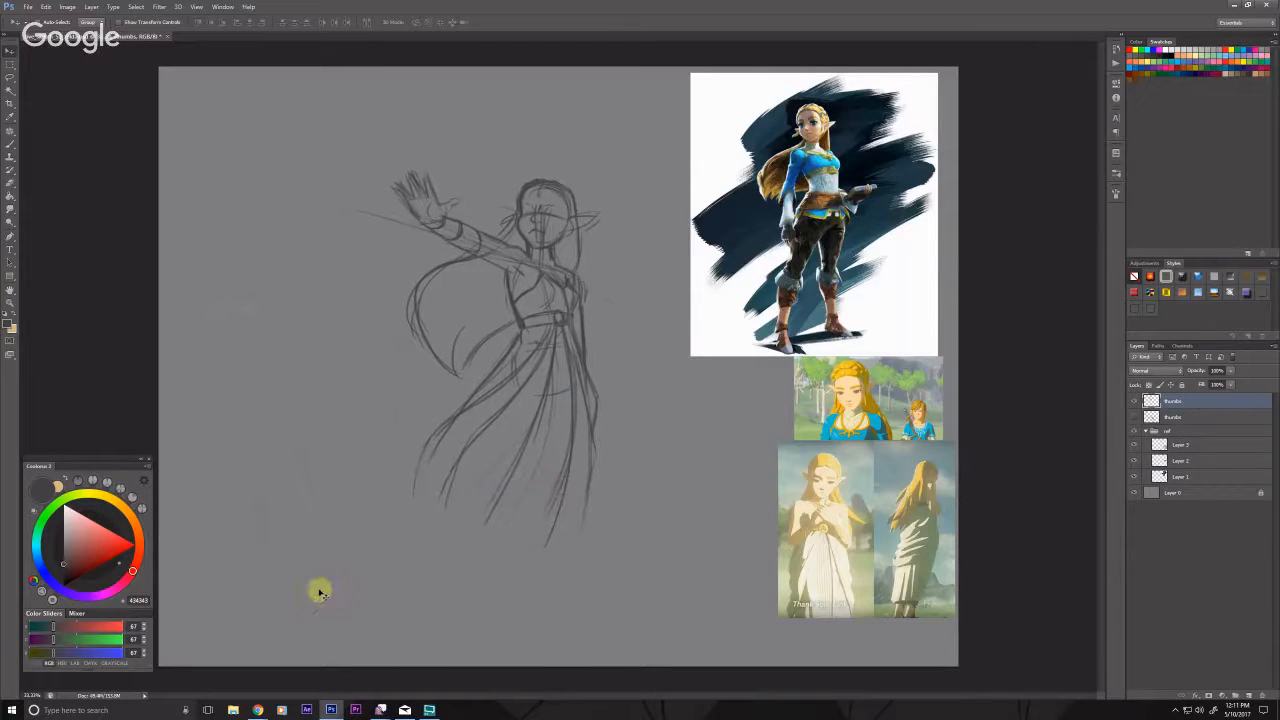
Step: Save the document and move the large standing-figure reference image on Layer 1 closer to the sketched head
{"action": "key", "text": "z"}
{"action": "left_click", "coordinate": [515, 229]}
{"action": "left_click", "coordinate": [517, 229]}
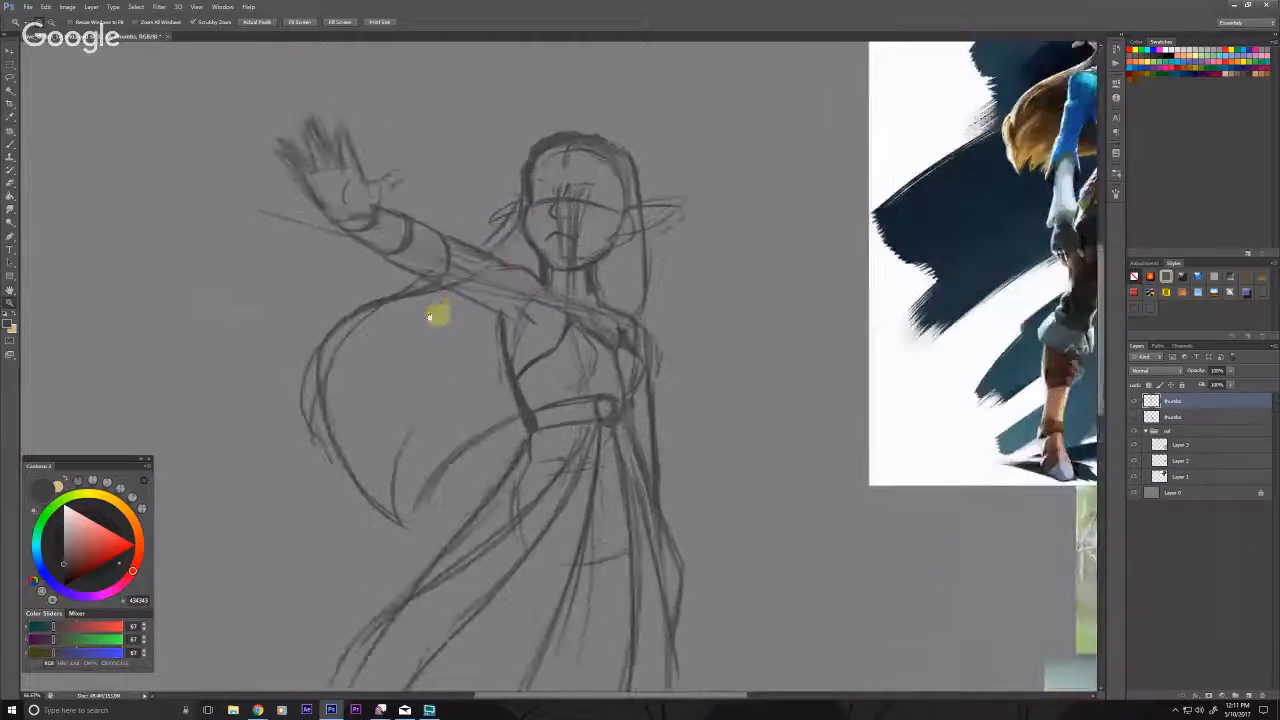
{"action": "left_click_drag", "start_coordinate": [437, 317], "coordinate": [362, 400]}
{"action": "left_click", "coordinate": [426, 325]}
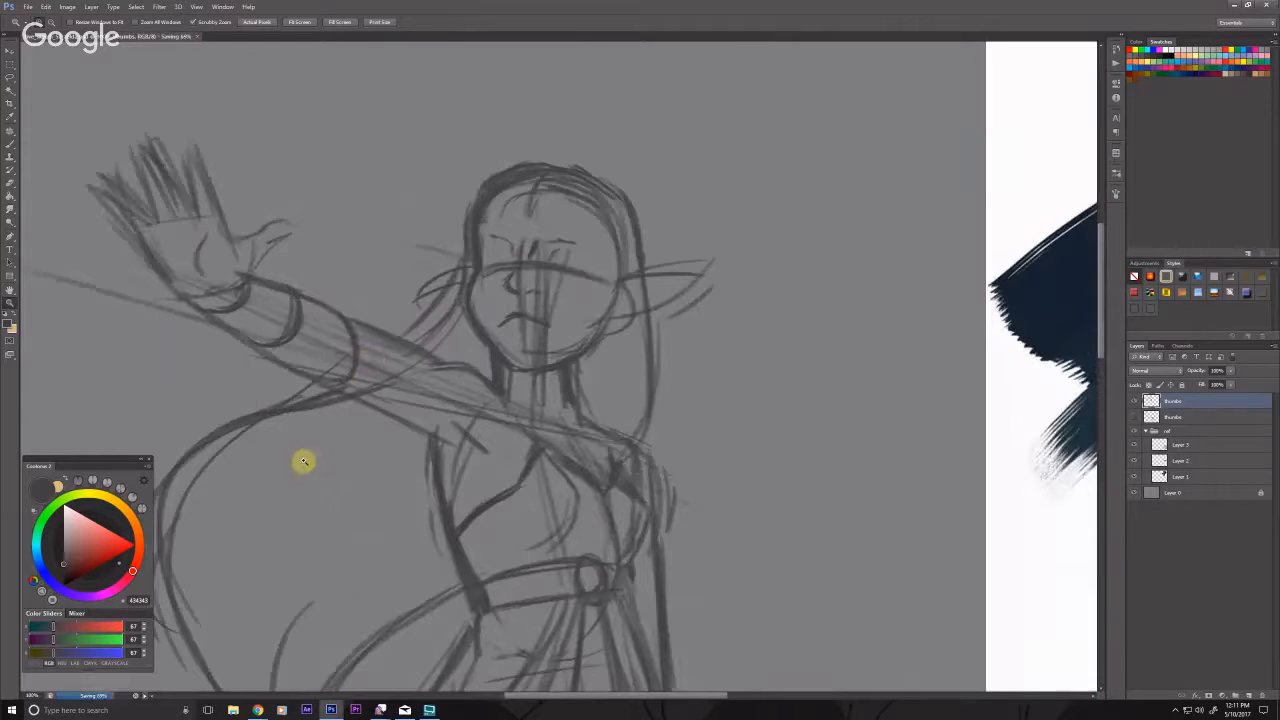
{"action": "key", "text": "b"}
{"action": "left_click_drag", "start_coordinate": [540, 257], "coordinate": [320, 300]}
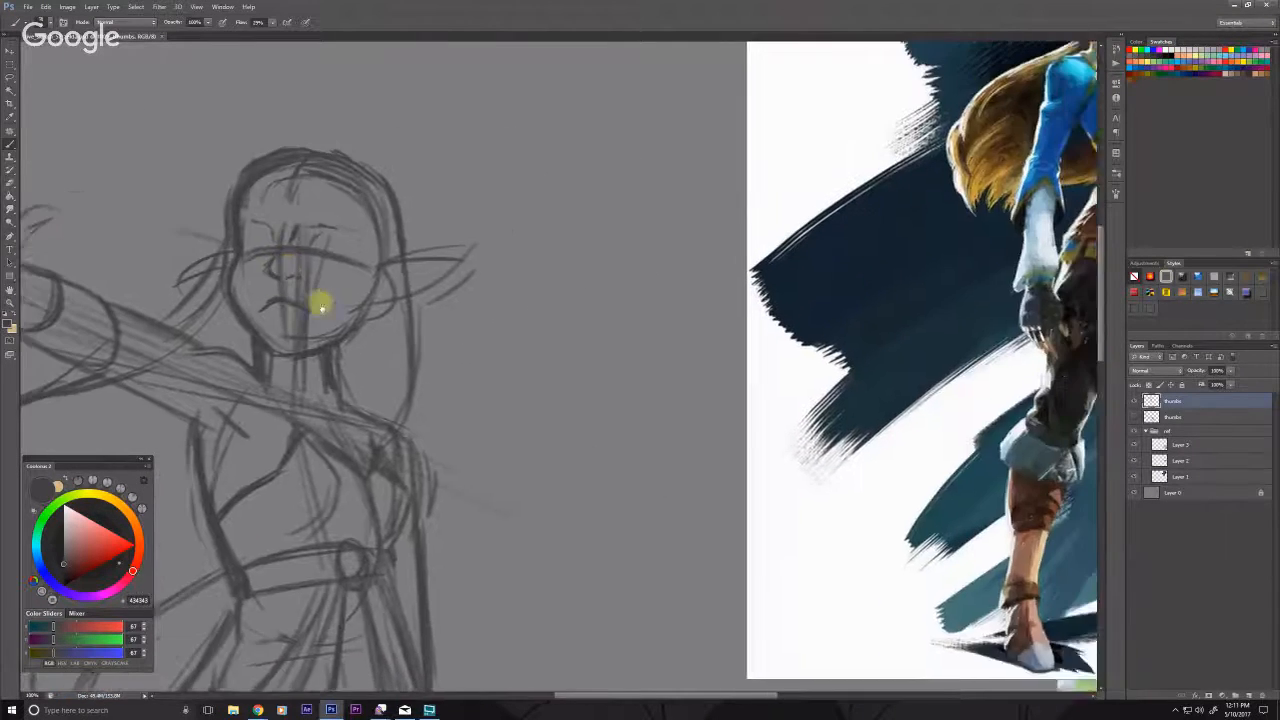
{"action": "left_click", "coordinate": [1165, 477]}
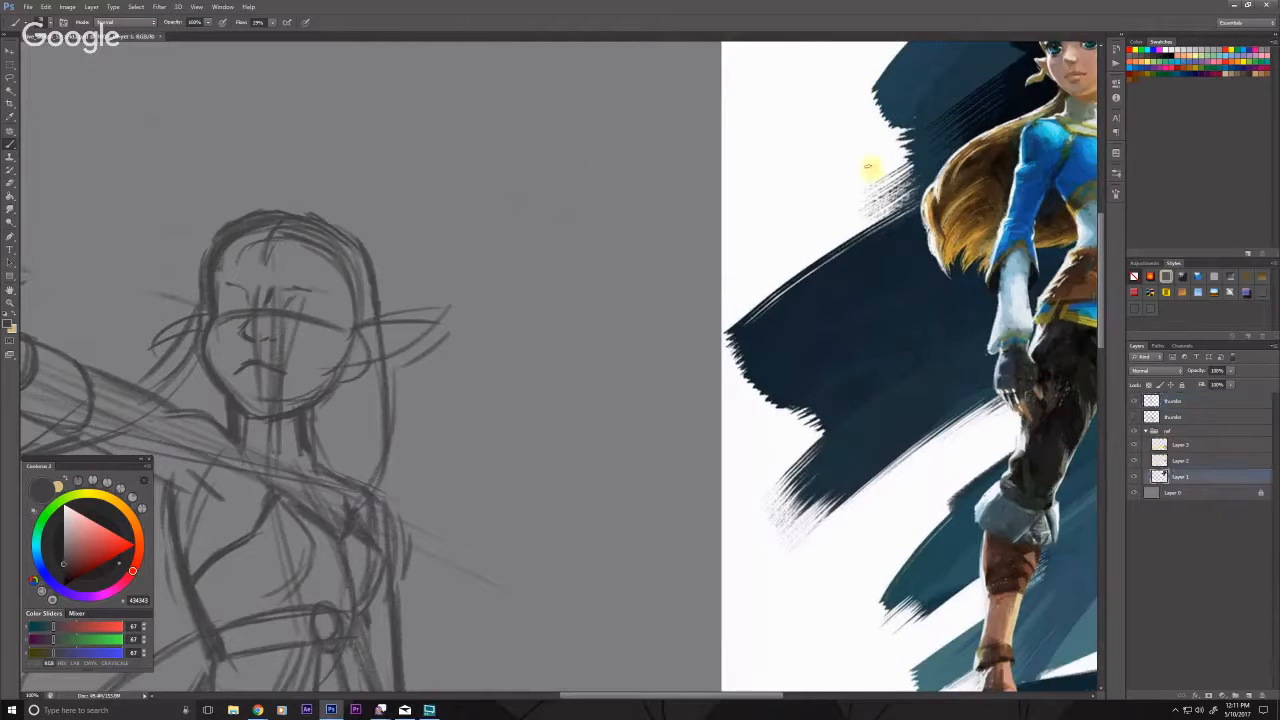
{"action": "key", "text": "v"}
{"action": "left_click_drag", "start_coordinate": [897, 157], "coordinate": [657, 407]}
{"action": "left_click", "coordinate": [1160, 402]}
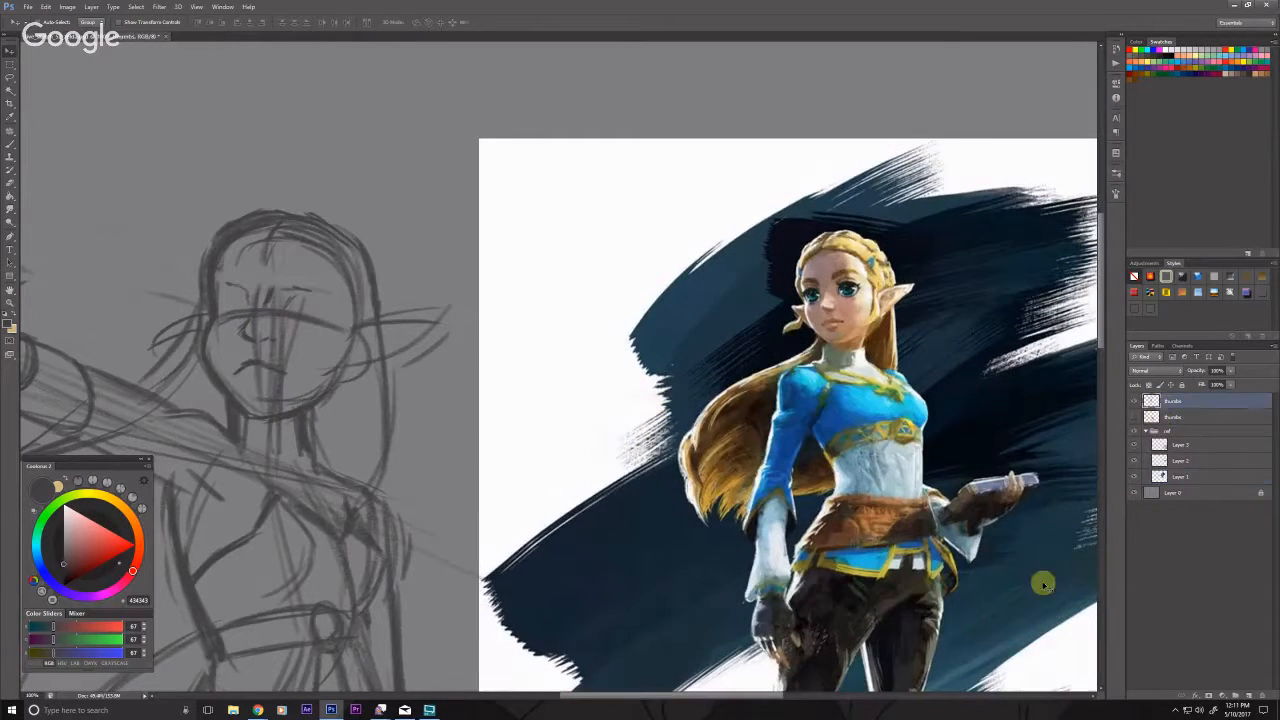
{"action": "mouse_move", "coordinate": [244, 579]}
{"action": "left_mouse_down"}
{"action": "mouse_move", "coordinate": [394, 523]}
{"action": "mouse_move", "coordinate": [391, 509]}
{"action": "left_mouse_up"}
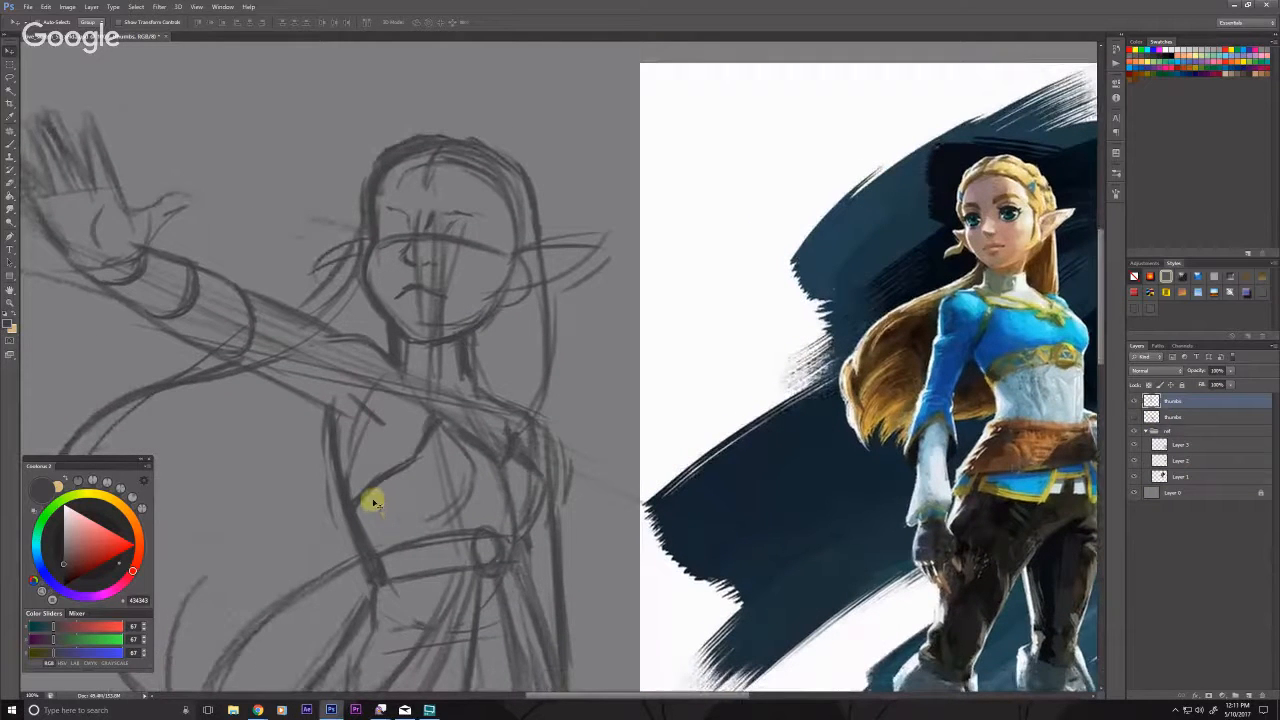
Step: Redraw the face's centre line, nose and mouth on the sketch layer, using the reference head as a guide
{"action": "key", "text": "b"}
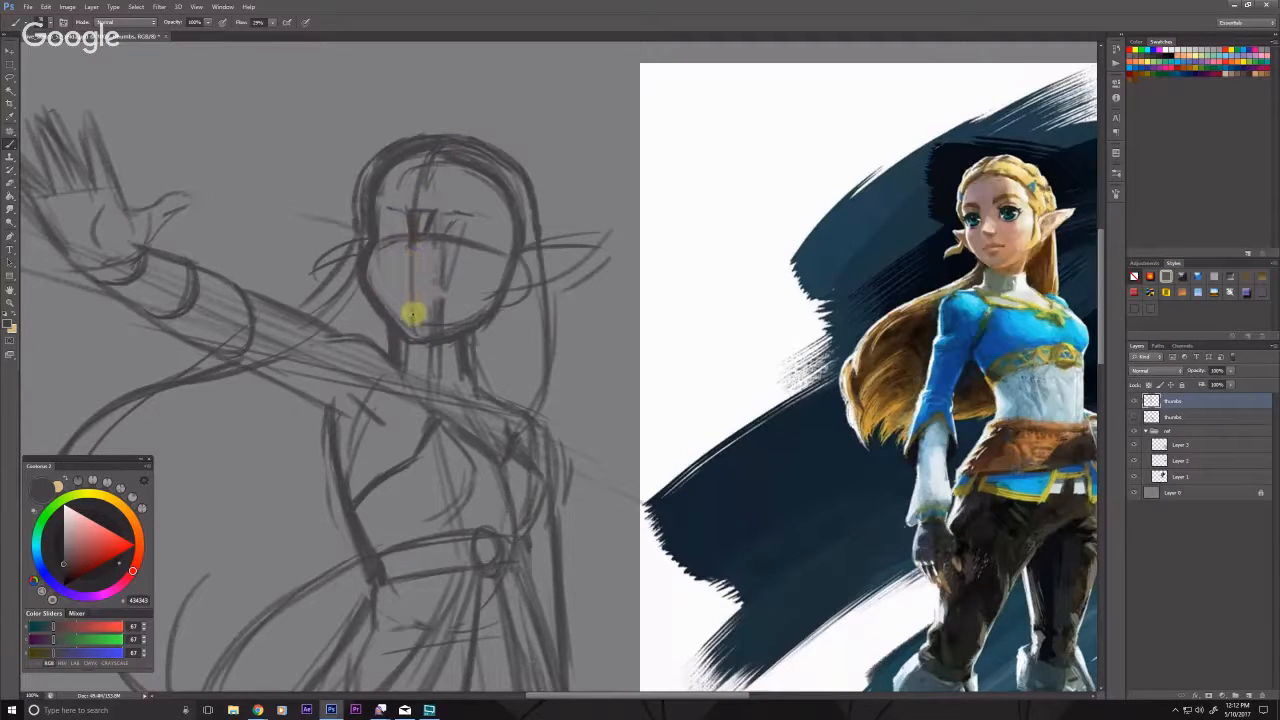
{"action": "left_click_drag", "start_coordinate": [407, 210], "coordinate": [403, 260]}
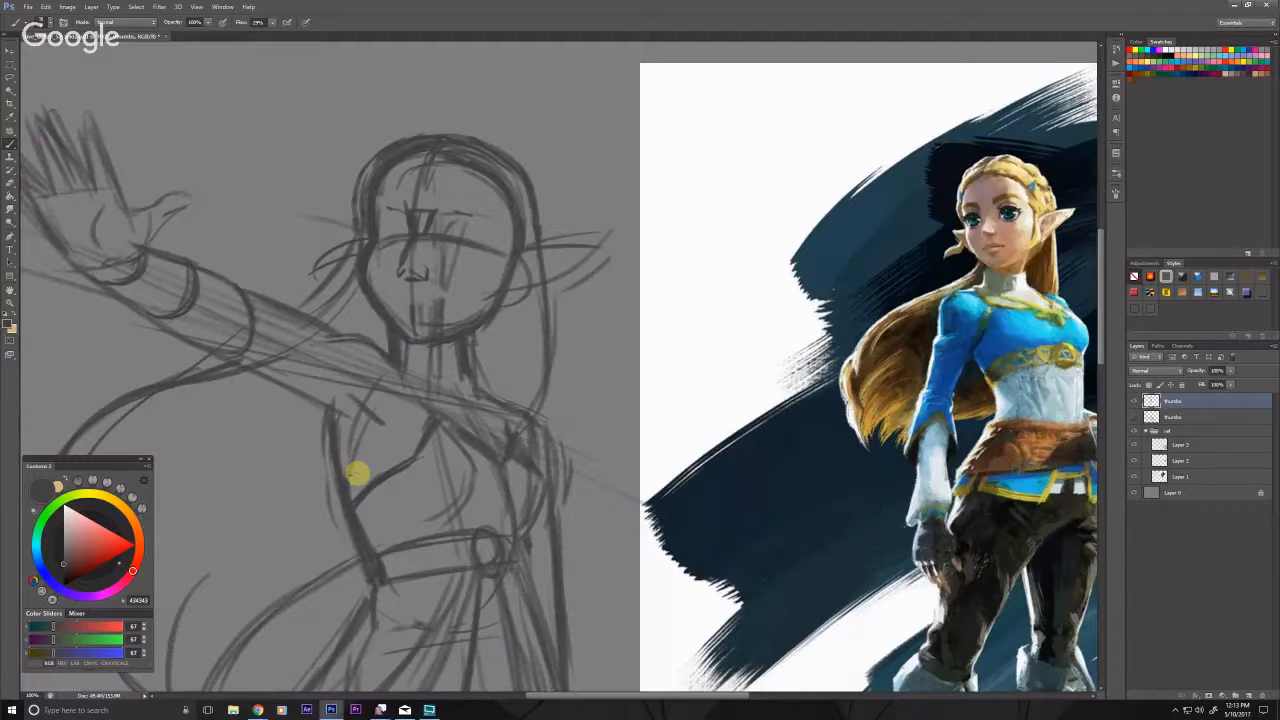
{"action": "mouse_move", "coordinate": [366, 414]}
{"action": "left_mouse_down"}
{"action": "mouse_move", "coordinate": [421, 437]}
{"action": "mouse_move", "coordinate": [383, 463]}
{"action": "left_mouse_up"}
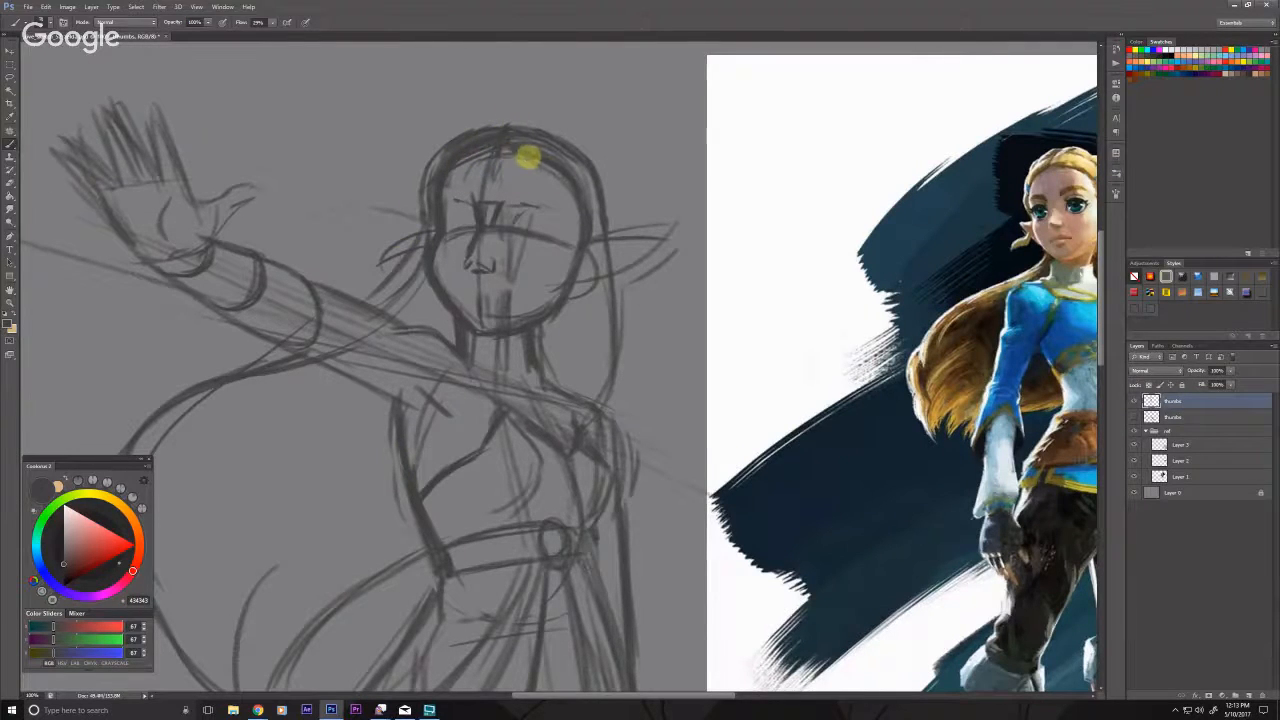
{"action": "left_click_drag", "start_coordinate": [526, 157], "coordinate": [496, 147]}
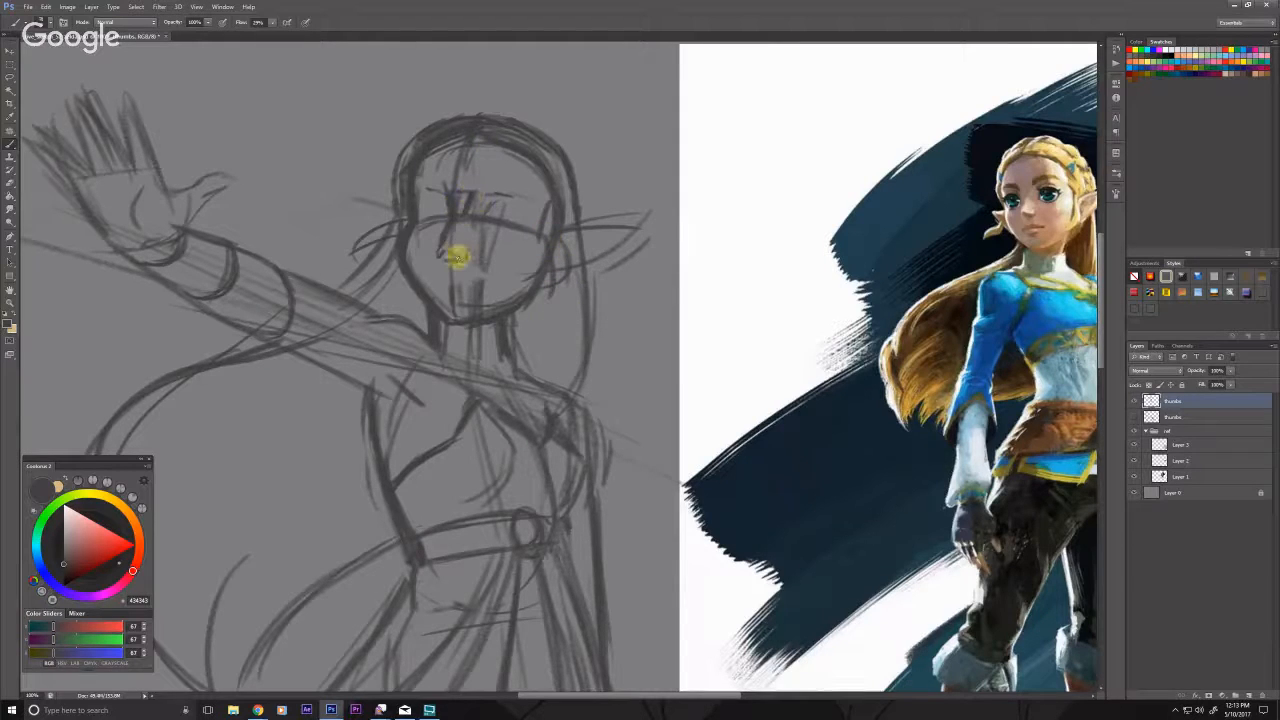
{"action": "mouse_move", "coordinate": [457, 254]}
{"action": "left_mouse_down"}
{"action": "mouse_move", "coordinate": [466, 260]}
{"action": "mouse_move", "coordinate": [452, 258]}
{"action": "left_mouse_up"}
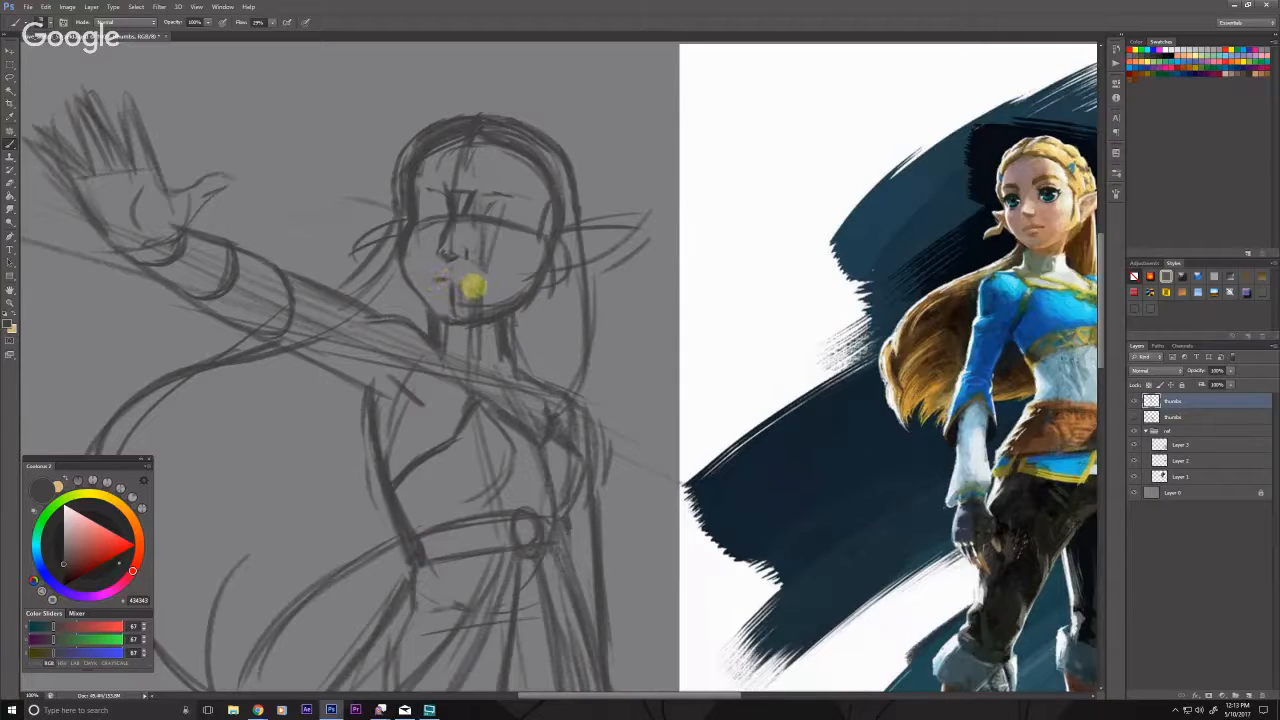
{"action": "left_click_drag", "start_coordinate": [475, 288], "coordinate": [447, 282]}
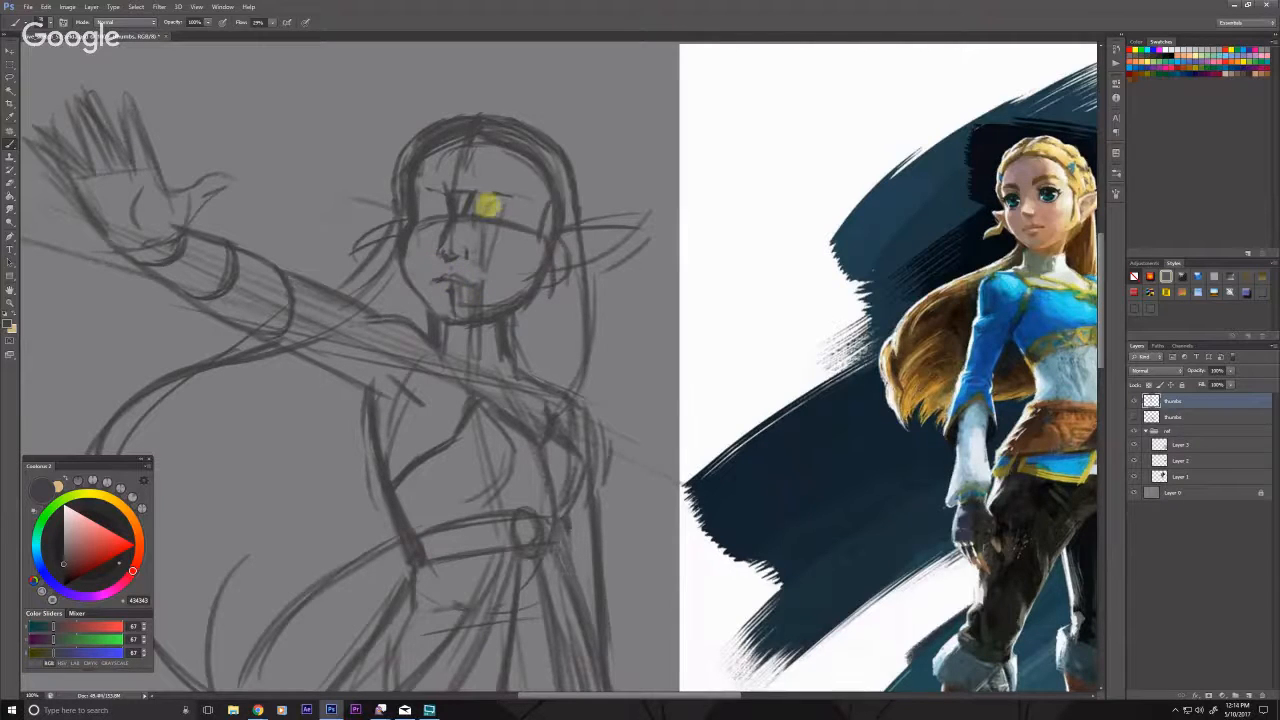
Step: Sketch both eyes with round irises and lids beneath angled eyebrows, and refine the mouth and chin
{"action": "scroll", "coordinate": [455, 341], "scroll_direction": "up", "scroll_amount": 1}
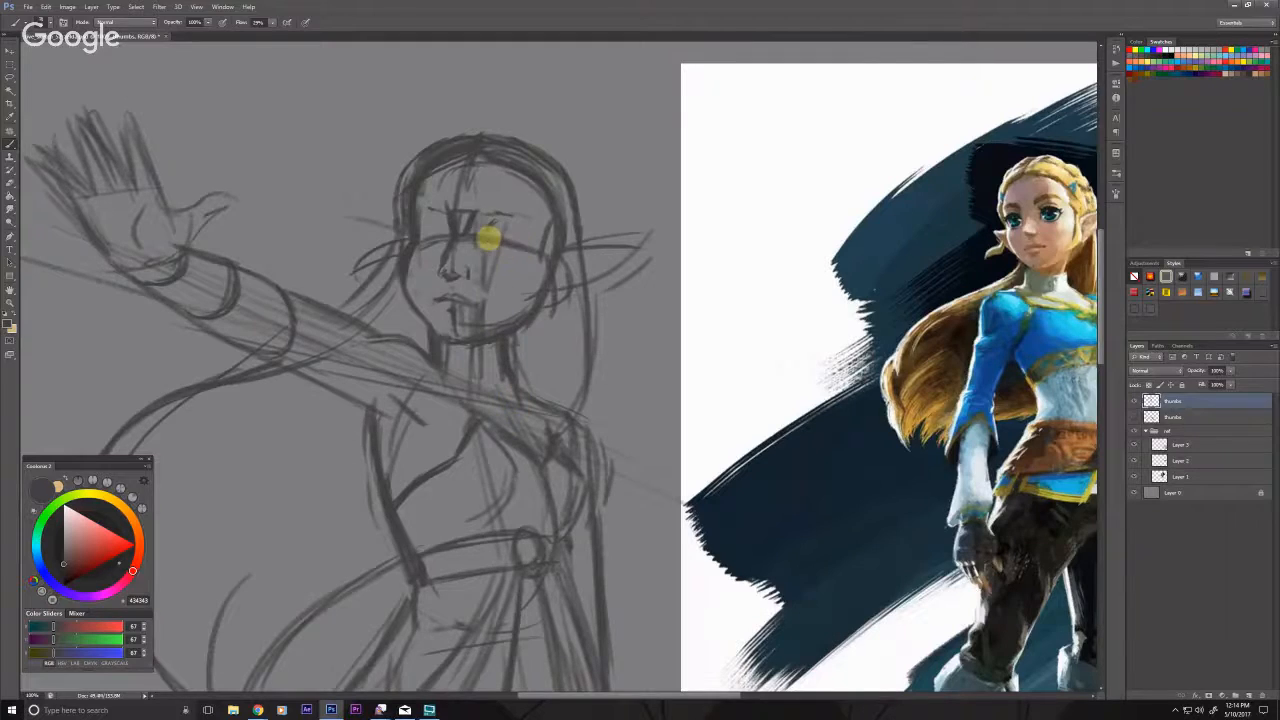
{"action": "left_click_drag", "start_coordinate": [489, 238], "coordinate": [483, 245]}
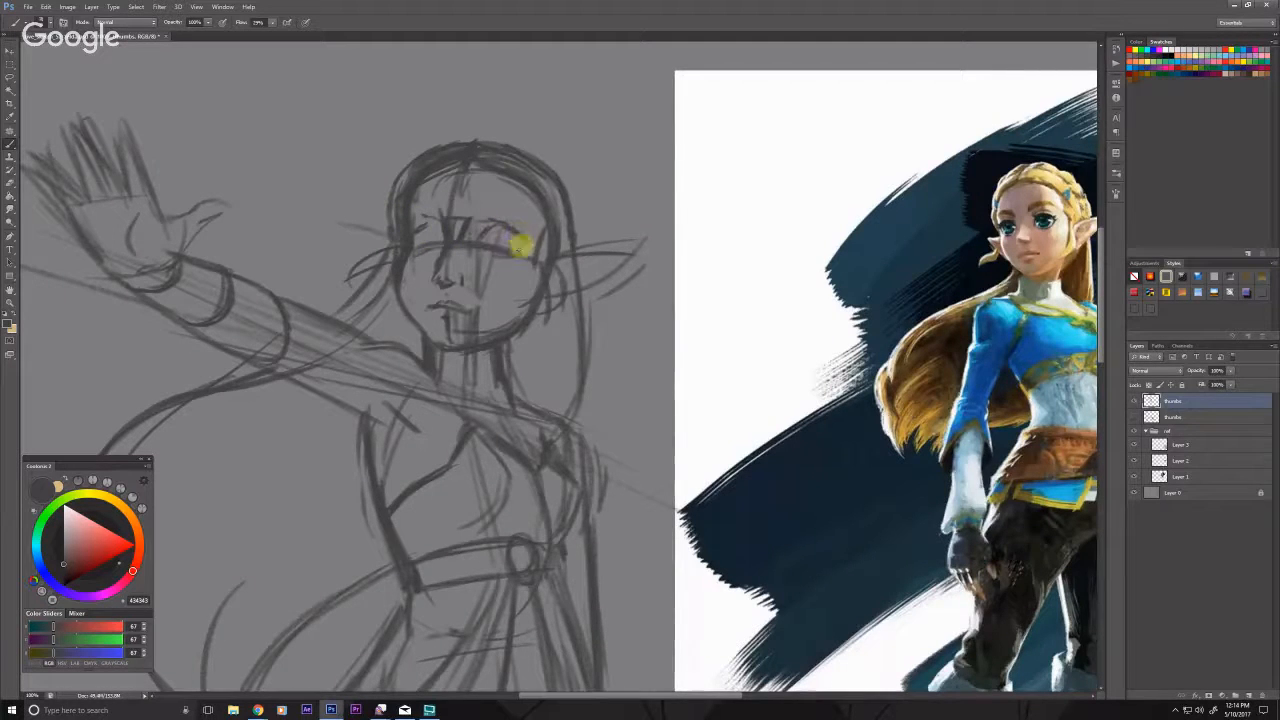
{"action": "left_click_drag", "start_coordinate": [521, 245], "coordinate": [480, 249]}
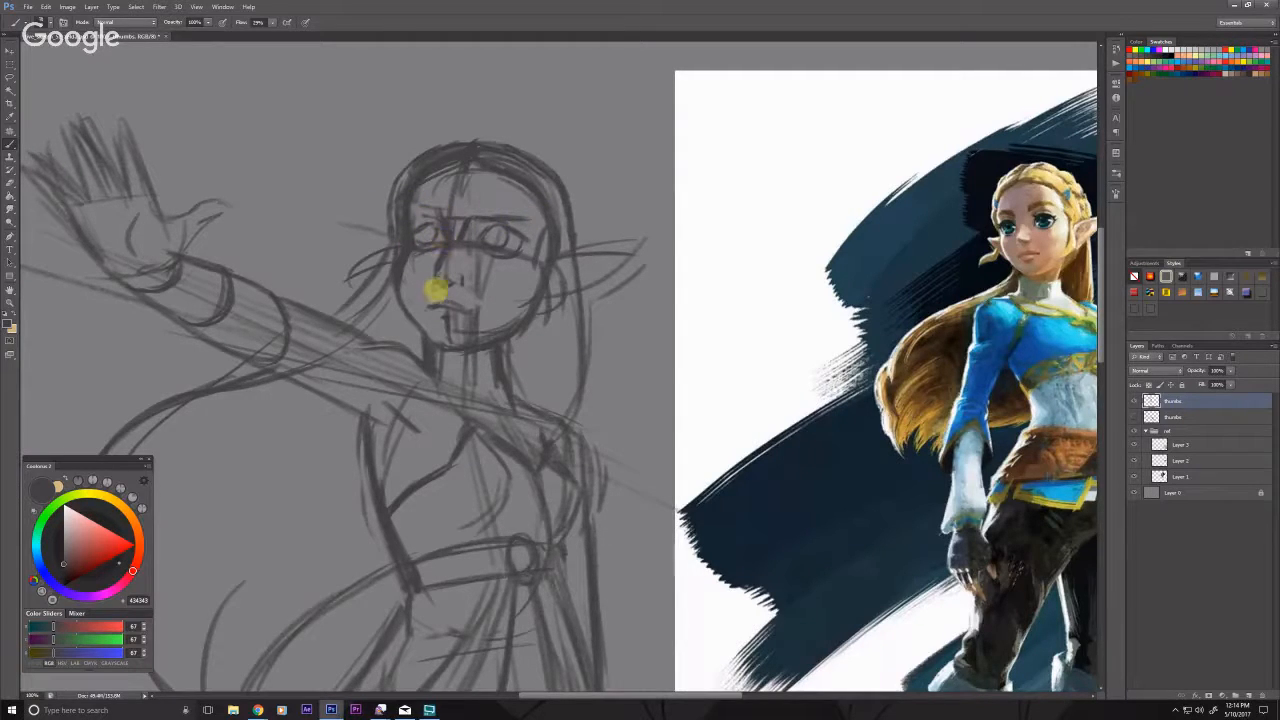
{"action": "left_click_drag", "start_coordinate": [475, 316], "coordinate": [488, 323]}
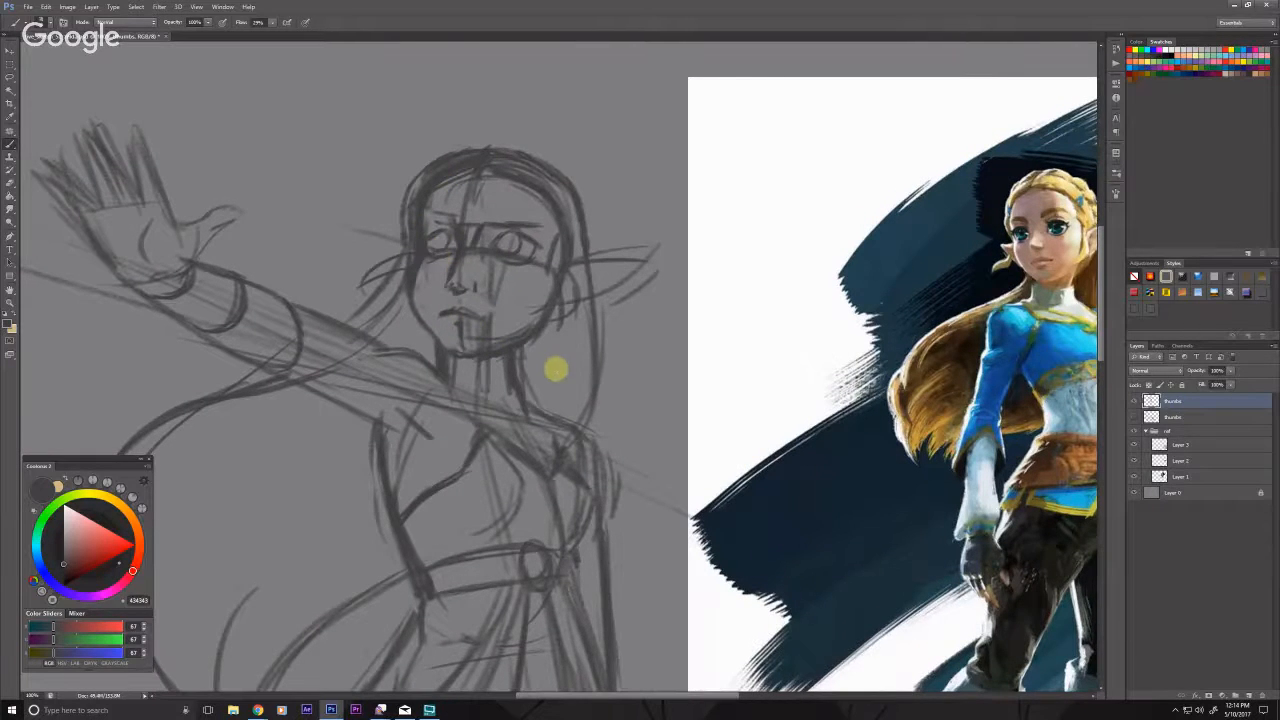
{"action": "left_click_drag", "start_coordinate": [480, 422], "coordinate": [477, 429]}
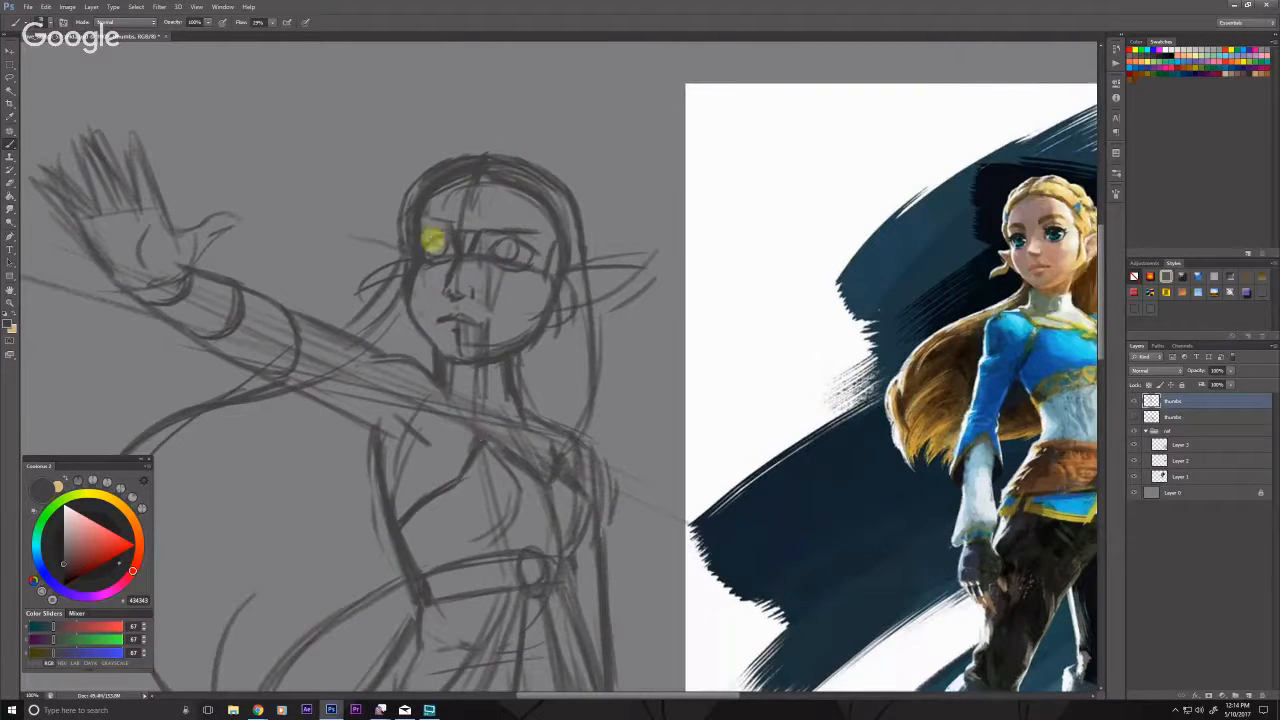
Step: Lasso both eyes and eyebrows, nudge them slightly into place on the face, and clear the selection
{"action": "key", "text": "l"}
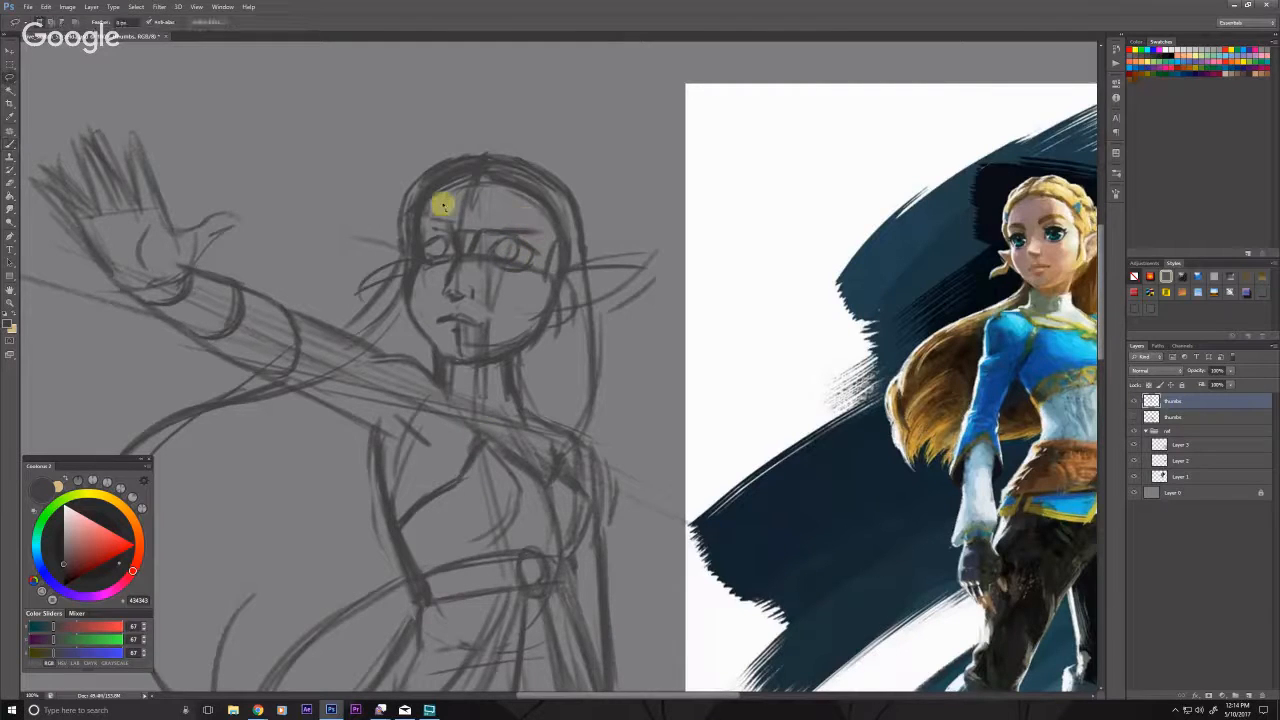
{"action": "mouse_move", "coordinate": [433, 265]}
{"action": "left_mouse_down"}
{"action": "mouse_move", "coordinate": [429, 214]}
{"action": "mouse_move", "coordinate": [445, 260]}
{"action": "left_mouse_up"}
{"action": "key", "text": "v"}
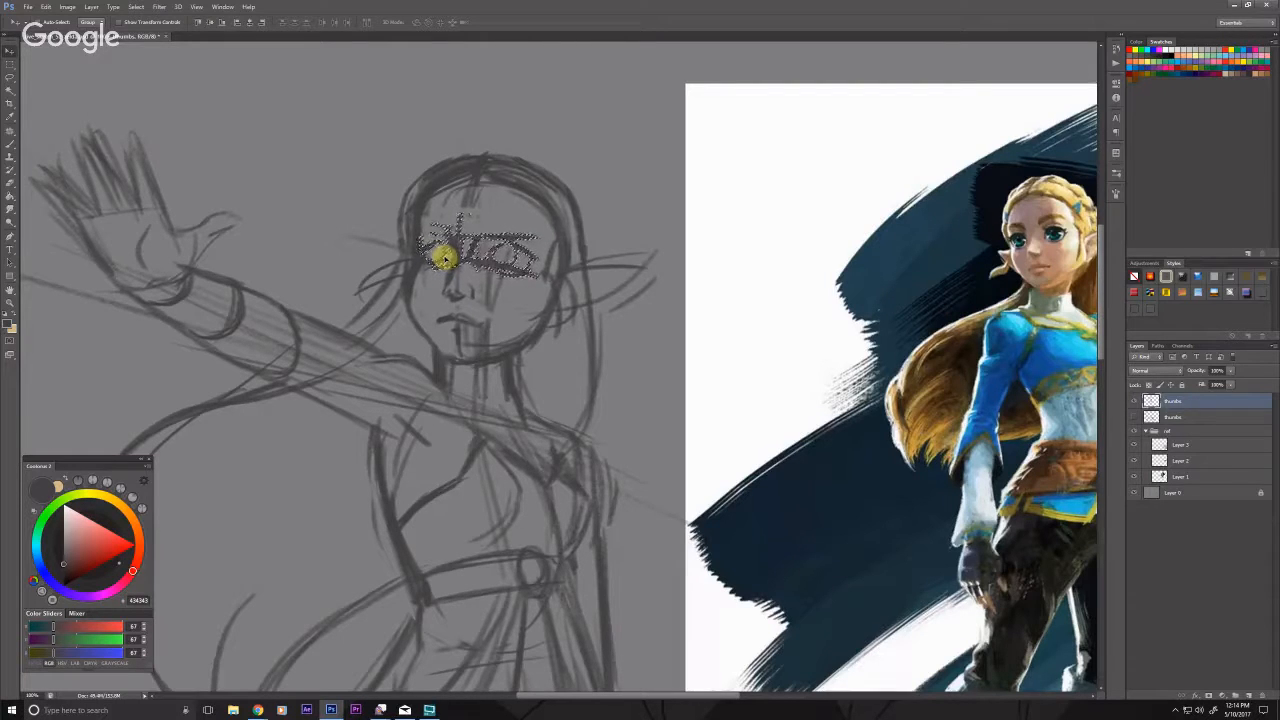
{"action": "key", "text": "ctrl+d"}
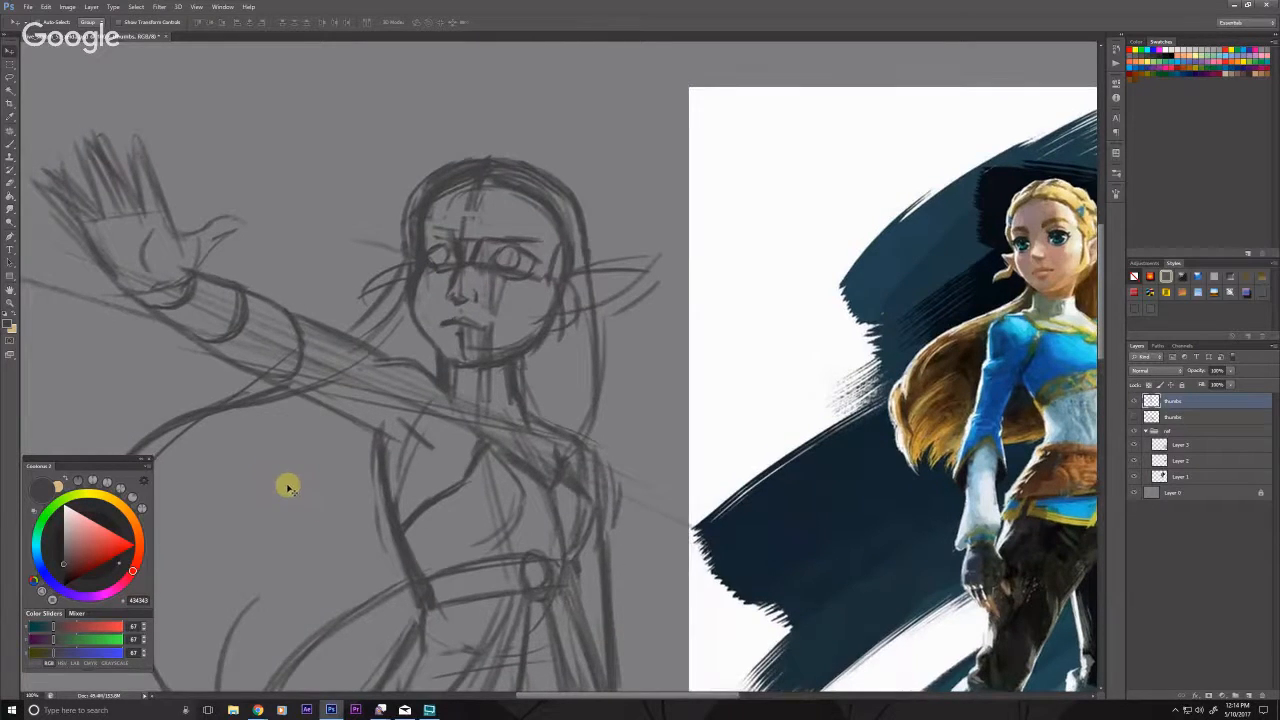
Step: Darken the eyes and eyebrows and redraw the long pointed ears on both sides of the head
{"action": "key", "text": "b"}
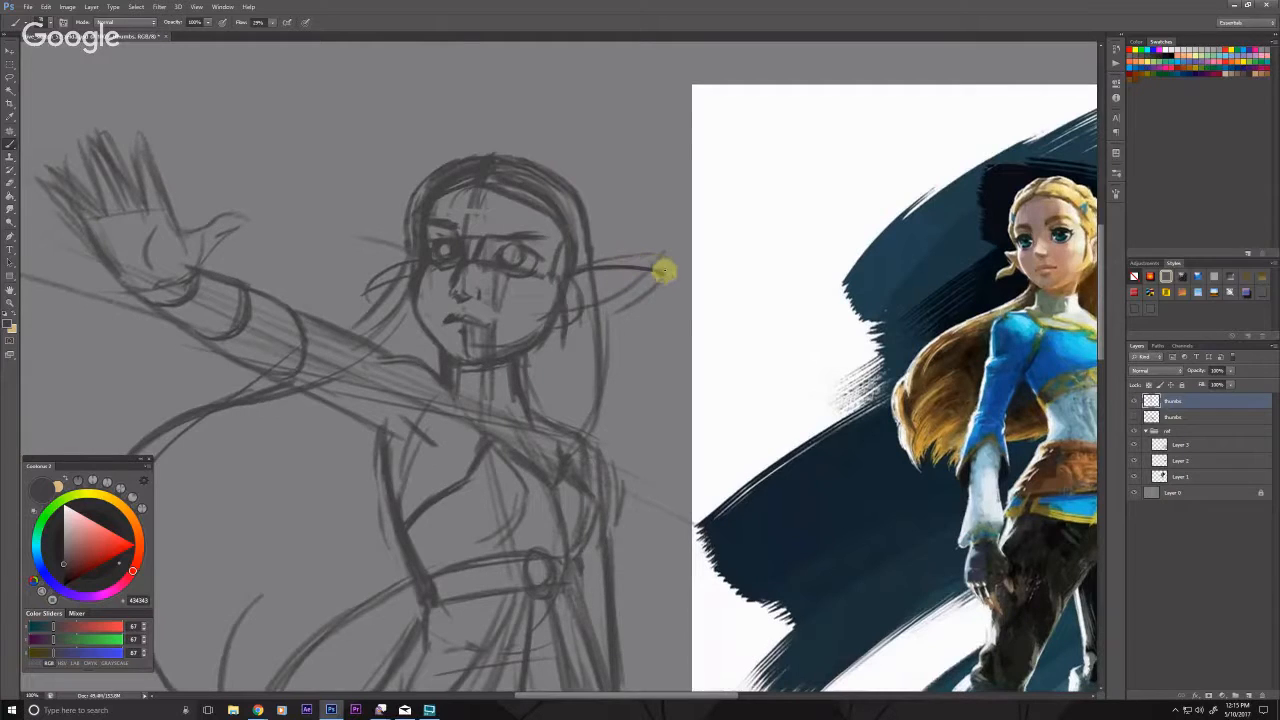
{"action": "left_click_drag", "start_coordinate": [663, 274], "coordinate": [566, 314]}
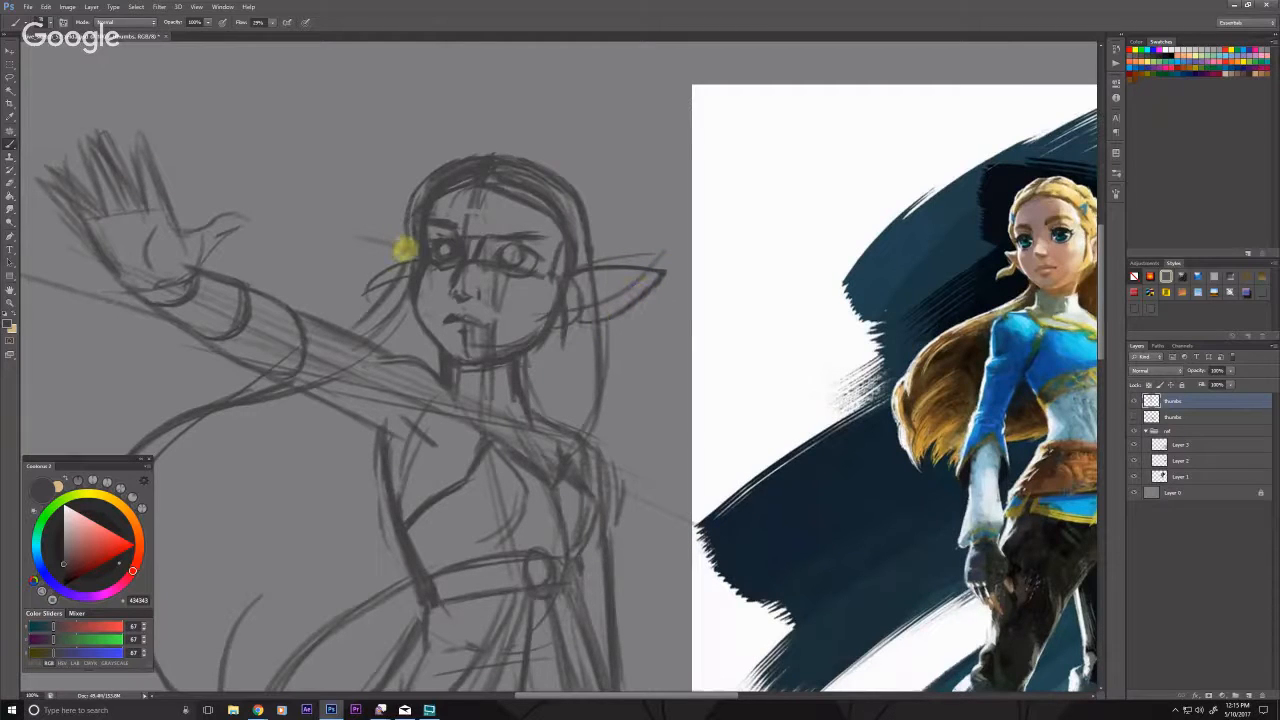
{"action": "left_click_drag", "start_coordinate": [342, 247], "coordinate": [402, 308]}
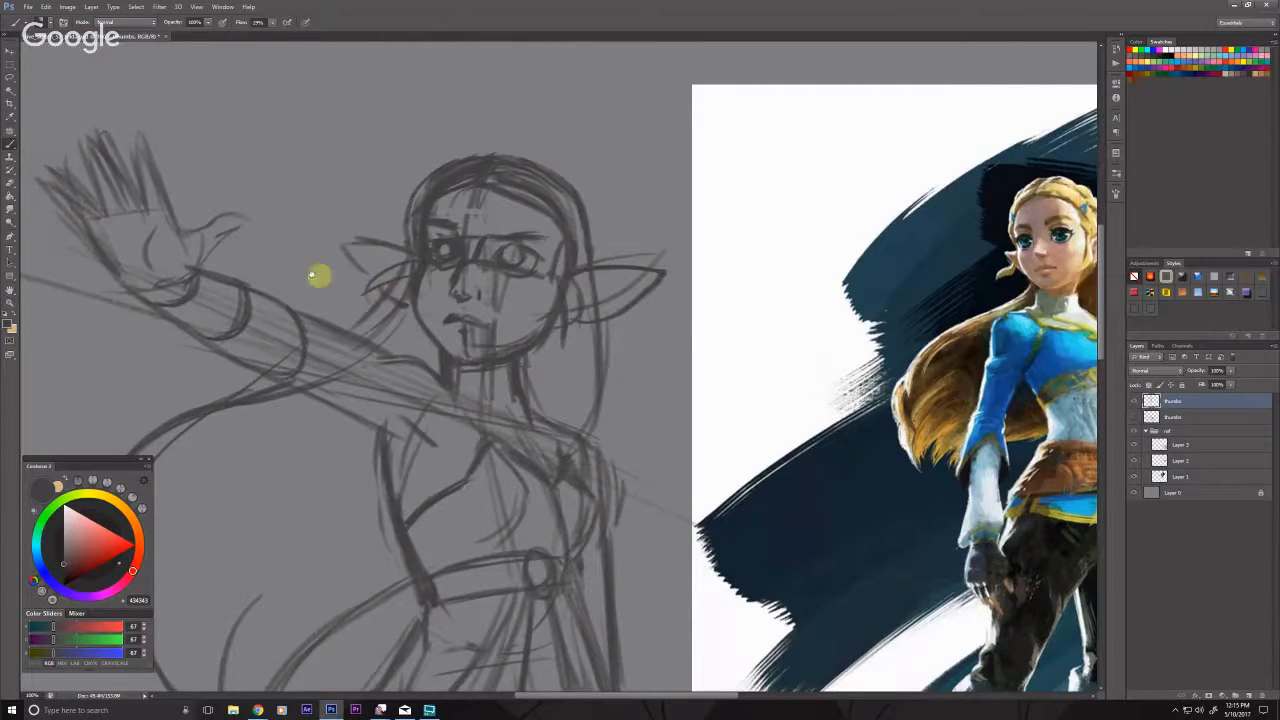
{"action": "mouse_move", "coordinate": [342, 373]}
{"action": "left_mouse_down"}
{"action": "mouse_move", "coordinate": [282, 376]}
{"action": "mouse_move", "coordinate": [274, 357]}
{"action": "left_mouse_up"}
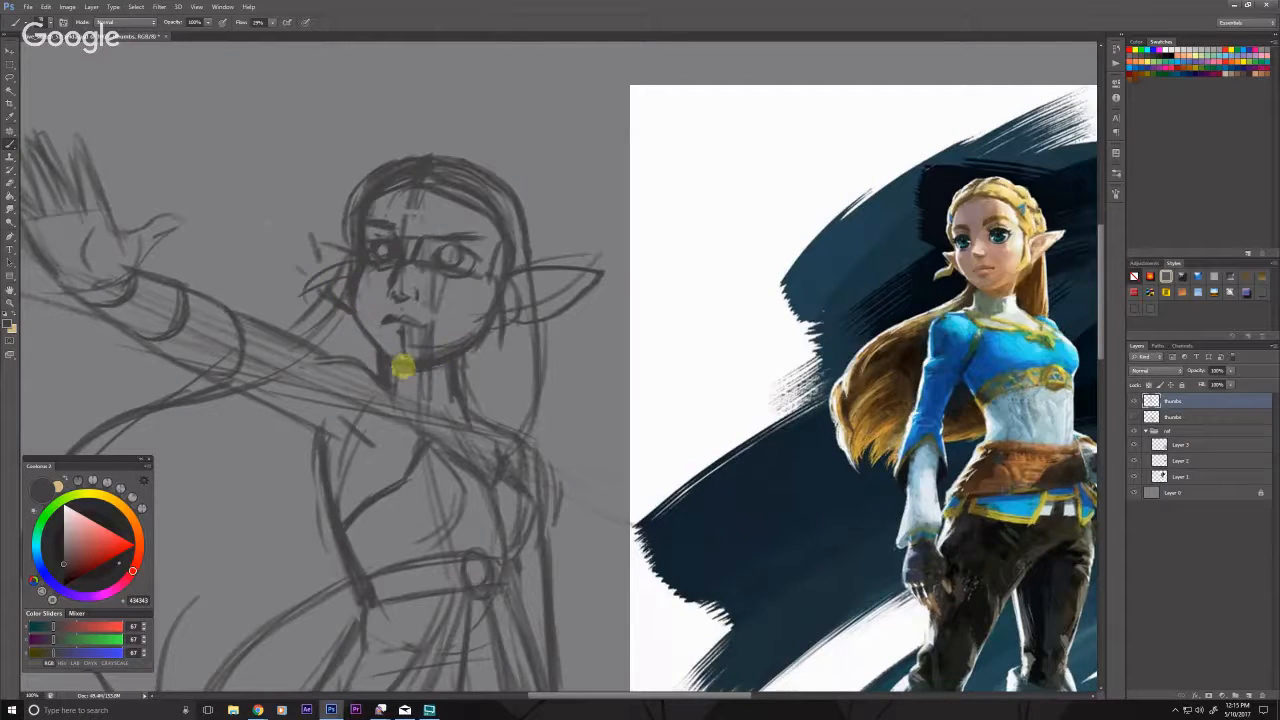
Step: Examine the whole figure against the reference images, from the full canvas down to the head and outstretched arm
{"action": "left_click_drag", "start_coordinate": [293, 390], "coordinate": [335, 391]}
{"action": "left_click", "coordinate": [341, 514], "text": "alt"}
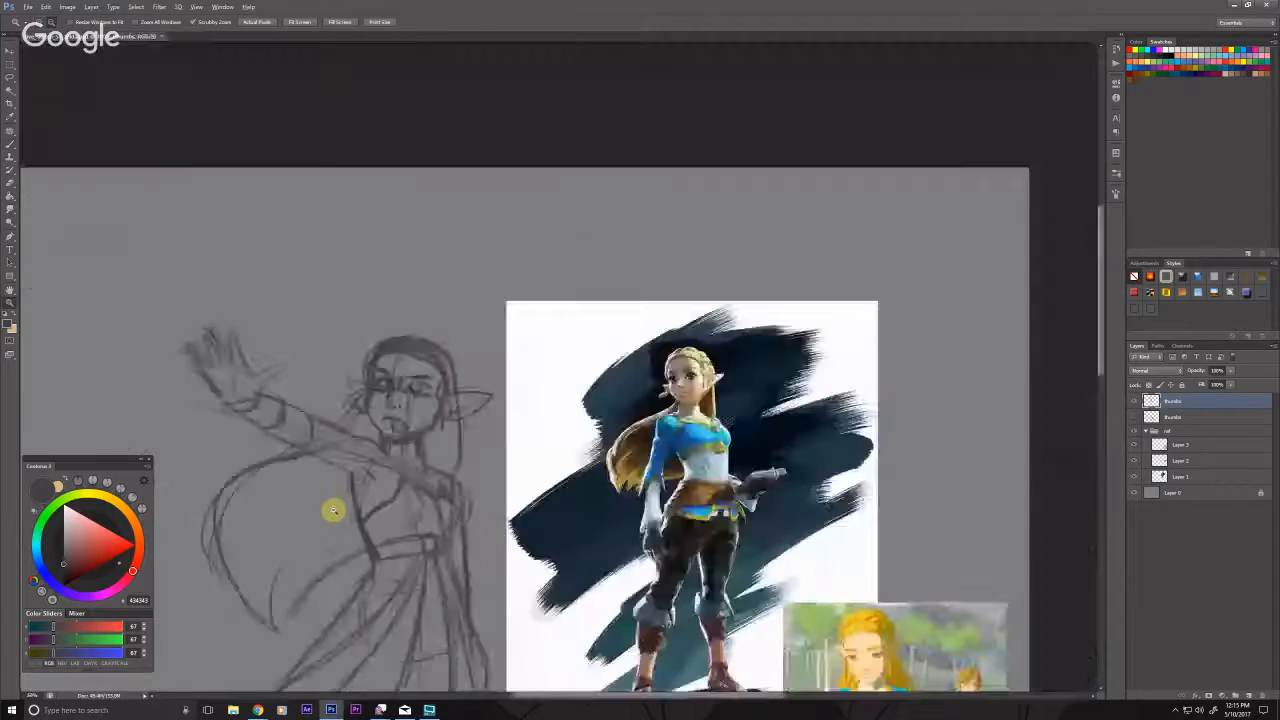
{"action": "left_click", "coordinate": [333, 511], "text": "alt"}
{"action": "left_click", "coordinate": [500, 234]}
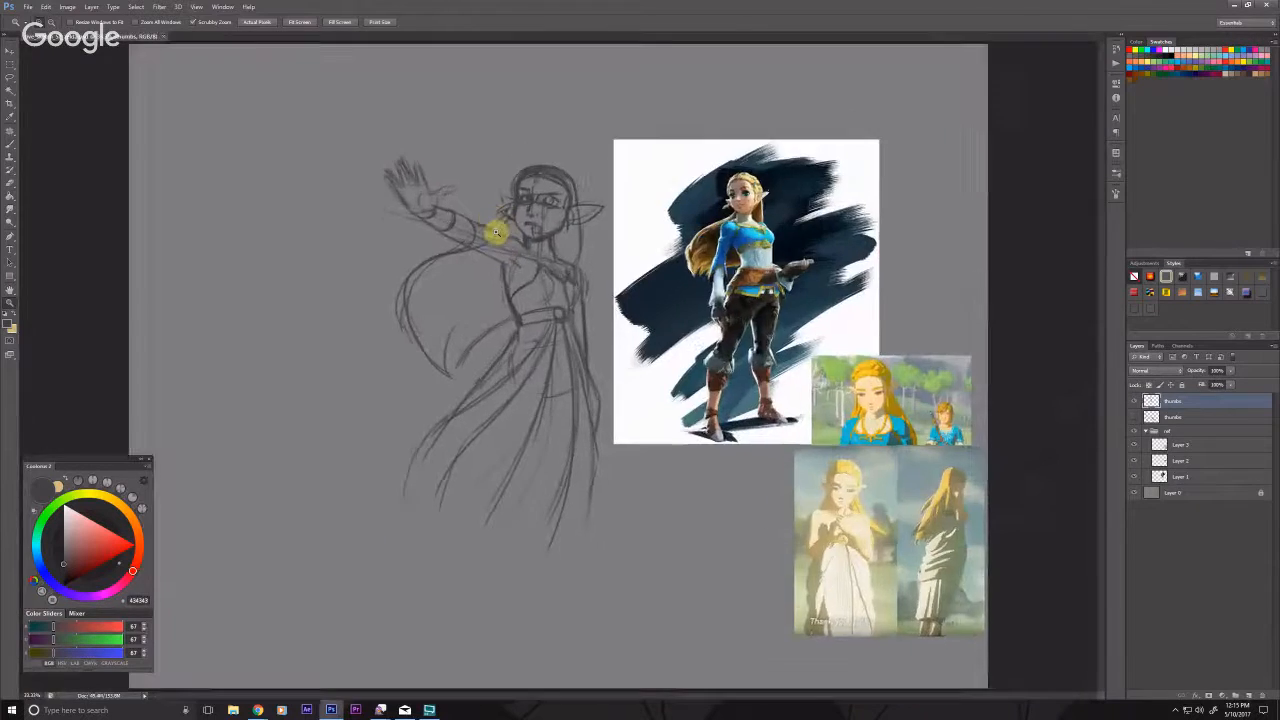
{"action": "left_click", "coordinate": [485, 244]}
{"action": "left_click_drag", "start_coordinate": [414, 364], "coordinate": [318, 418]}
{"action": "left_click", "coordinate": [384, 334]}
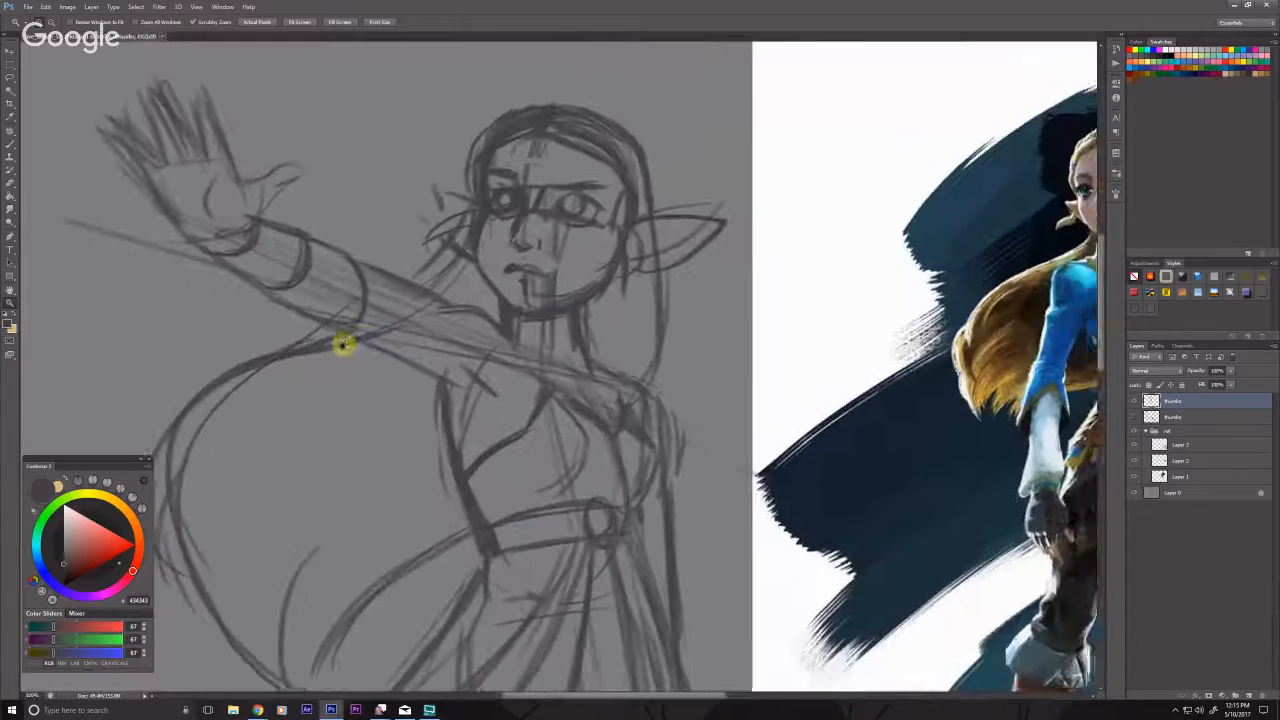
{"action": "left_click_drag", "start_coordinate": [343, 346], "coordinate": [308, 400]}
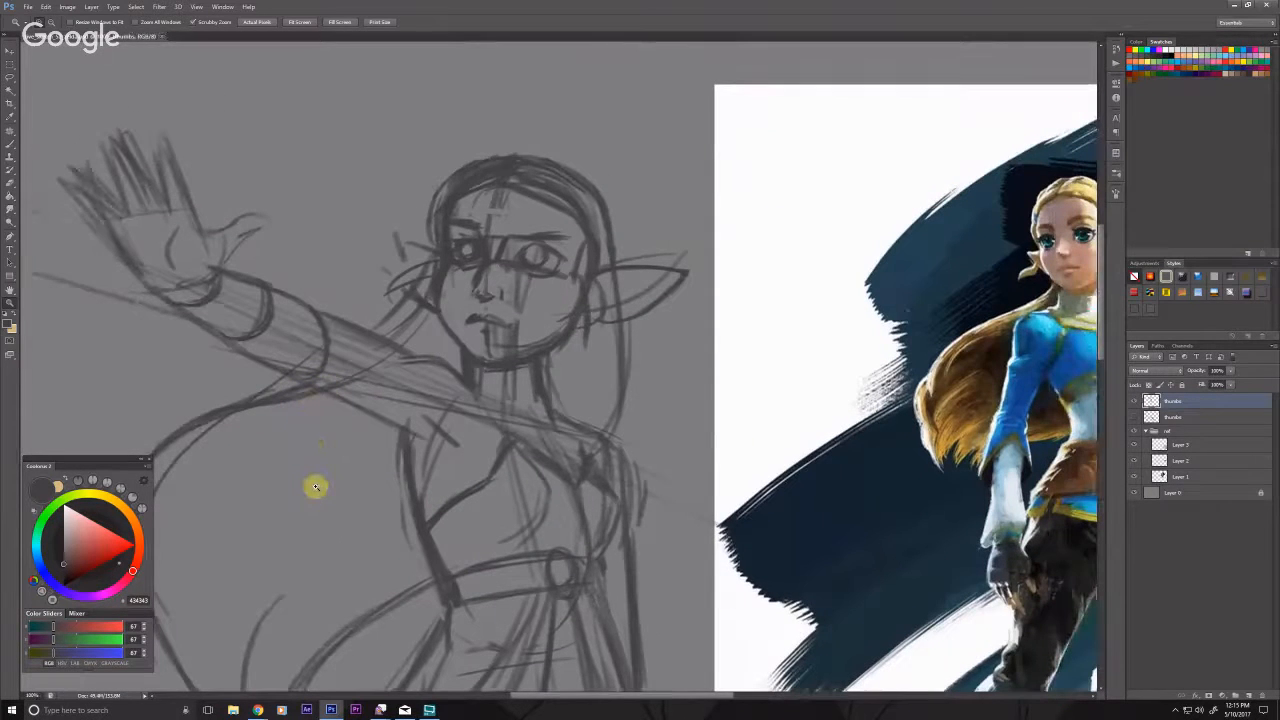
Step: Add a new layer above the thumbnail sketch, fade the sketch layer to about 40% opacity, and make the new layer active
{"action": "left_click", "coordinate": [1247, 695]}
{"action": "left_click", "coordinate": [1182, 416]}
{"action": "left_click", "coordinate": [1216, 370]}
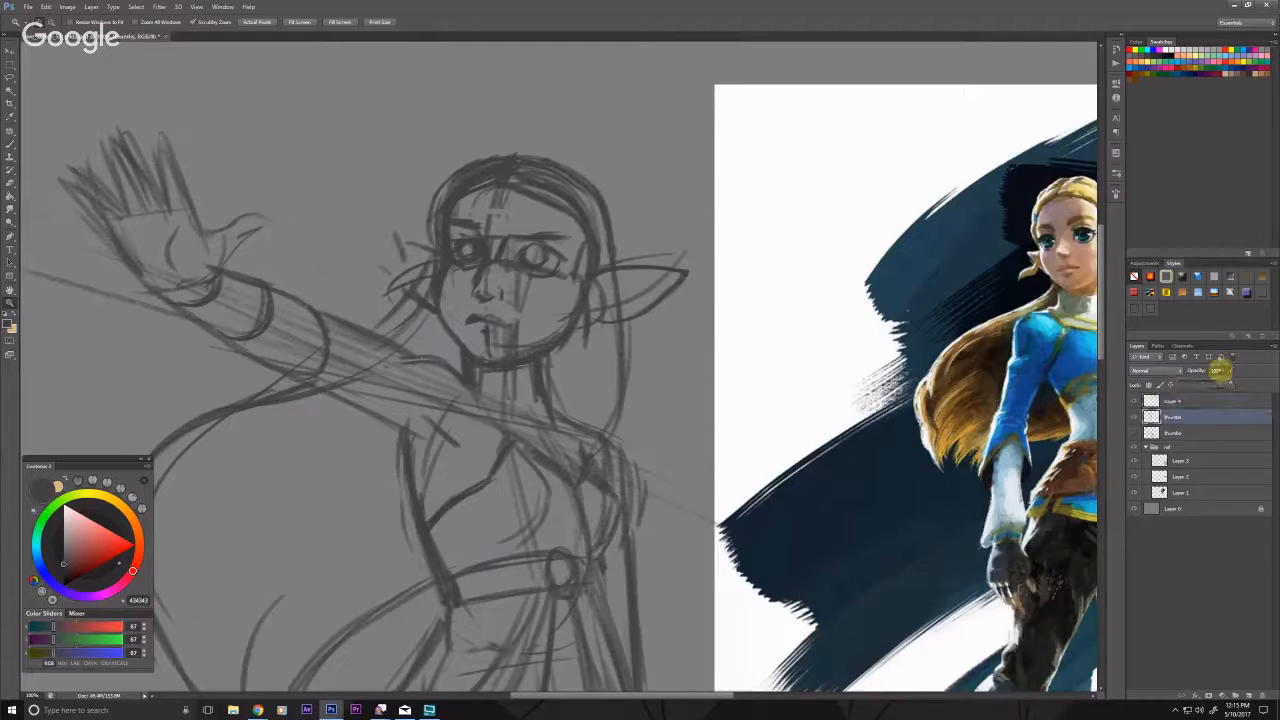
{"action": "left_click_drag", "start_coordinate": [1230, 383], "coordinate": [1197, 387]}
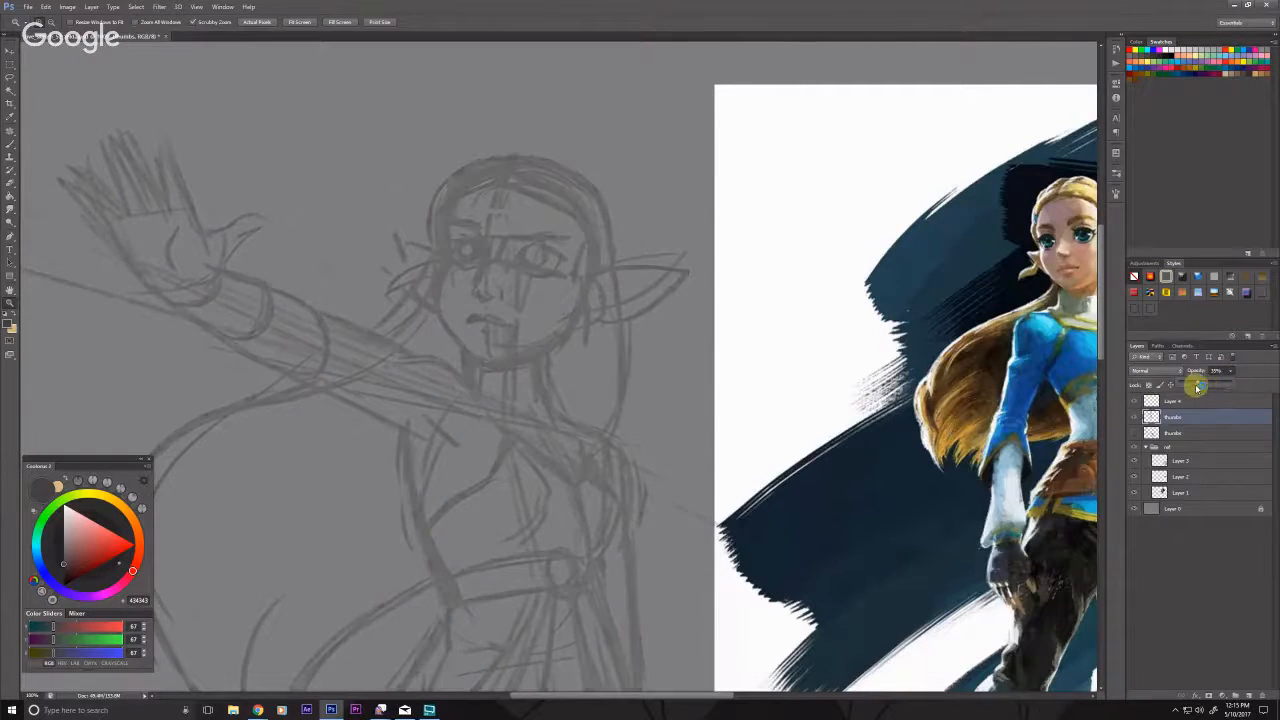
{"action": "left_click", "coordinate": [1174, 403]}
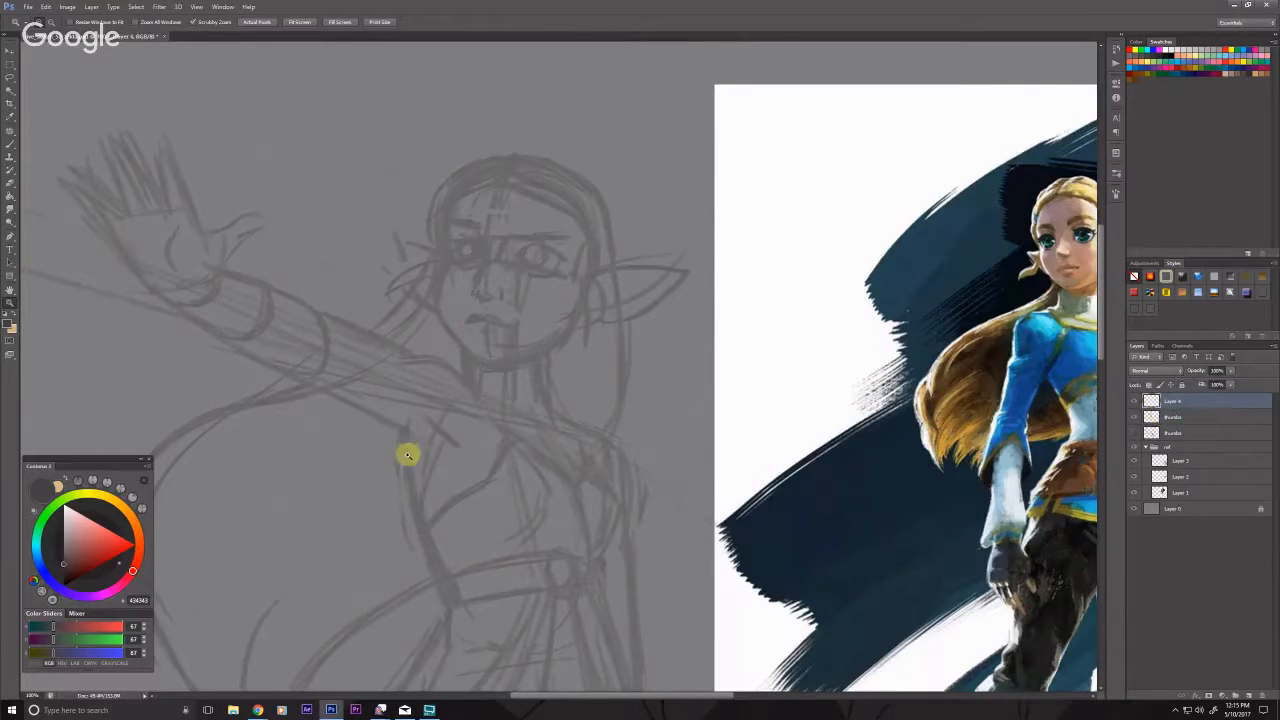
Step: Choose a red brush colour (RGB 178, 14, 14) and make a short test stroke between the raised hand and the head
{"action": "left_click_drag", "start_coordinate": [419, 465], "coordinate": [443, 476]}
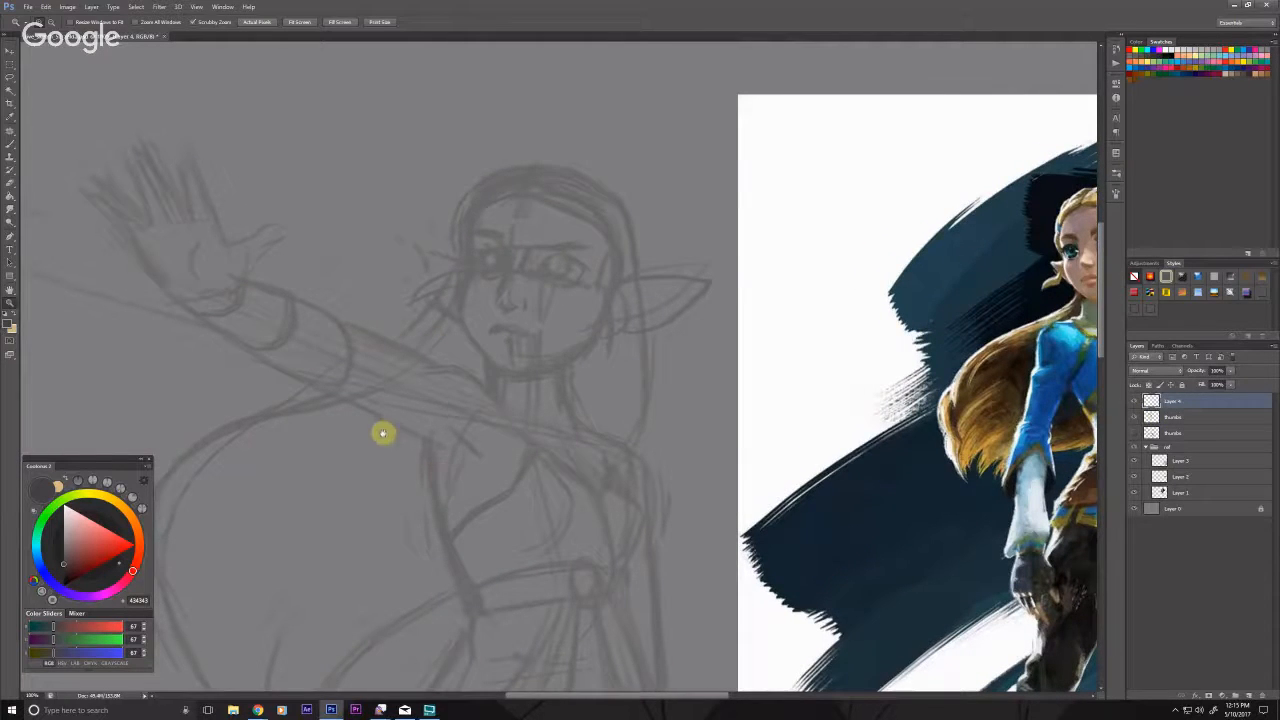
{"action": "left_click_drag", "start_coordinate": [346, 418], "coordinate": [349, 391]}
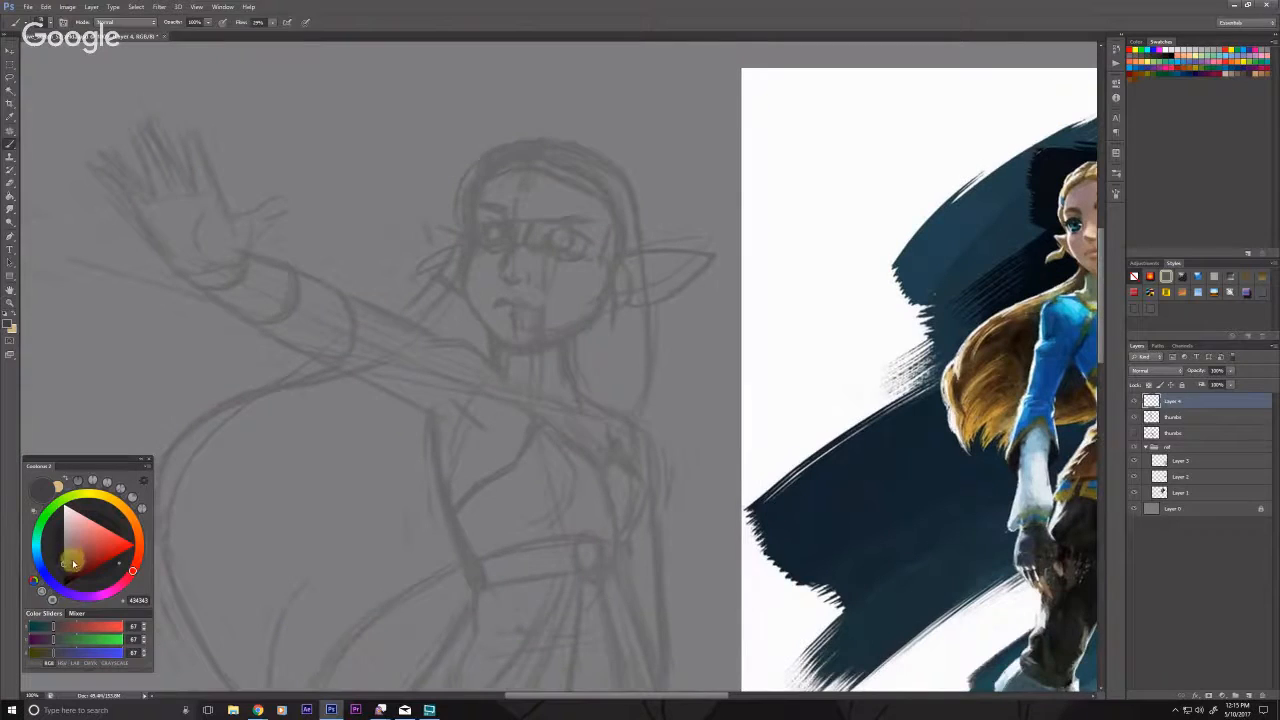
{"action": "left_click", "coordinate": [108, 553]}
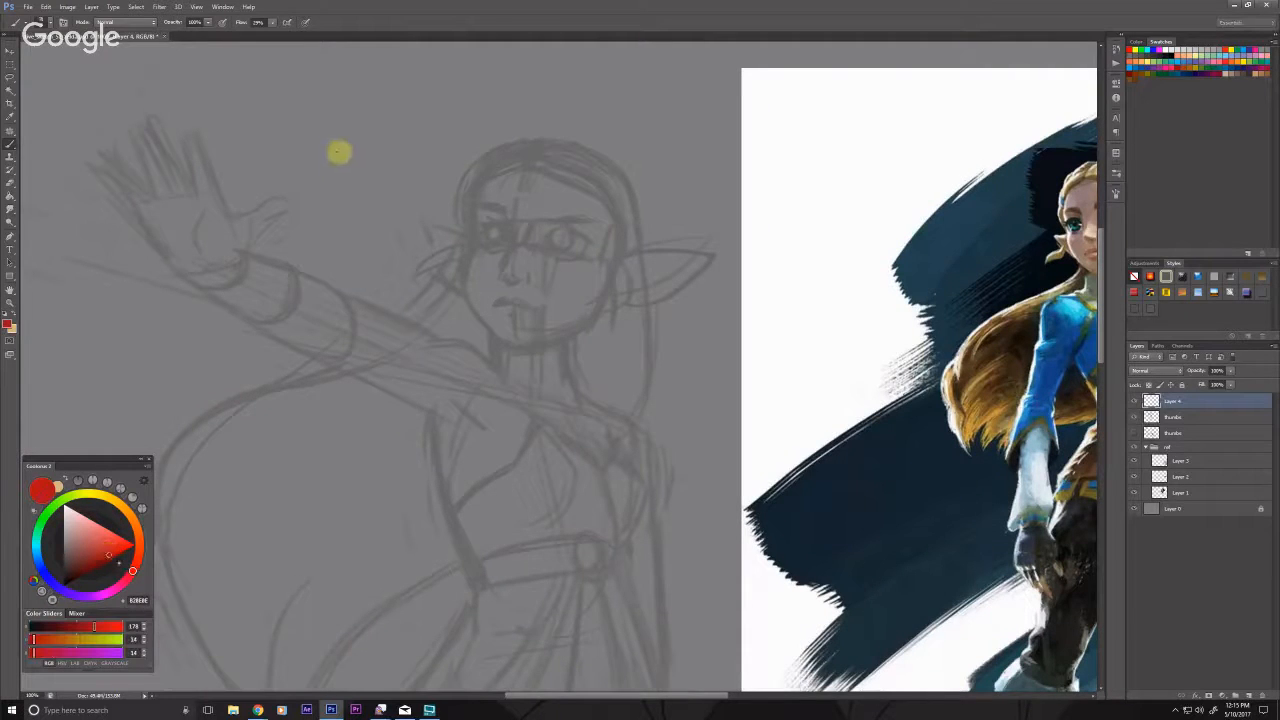
{"action": "left_click_drag", "start_coordinate": [337, 150], "coordinate": [337, 190]}
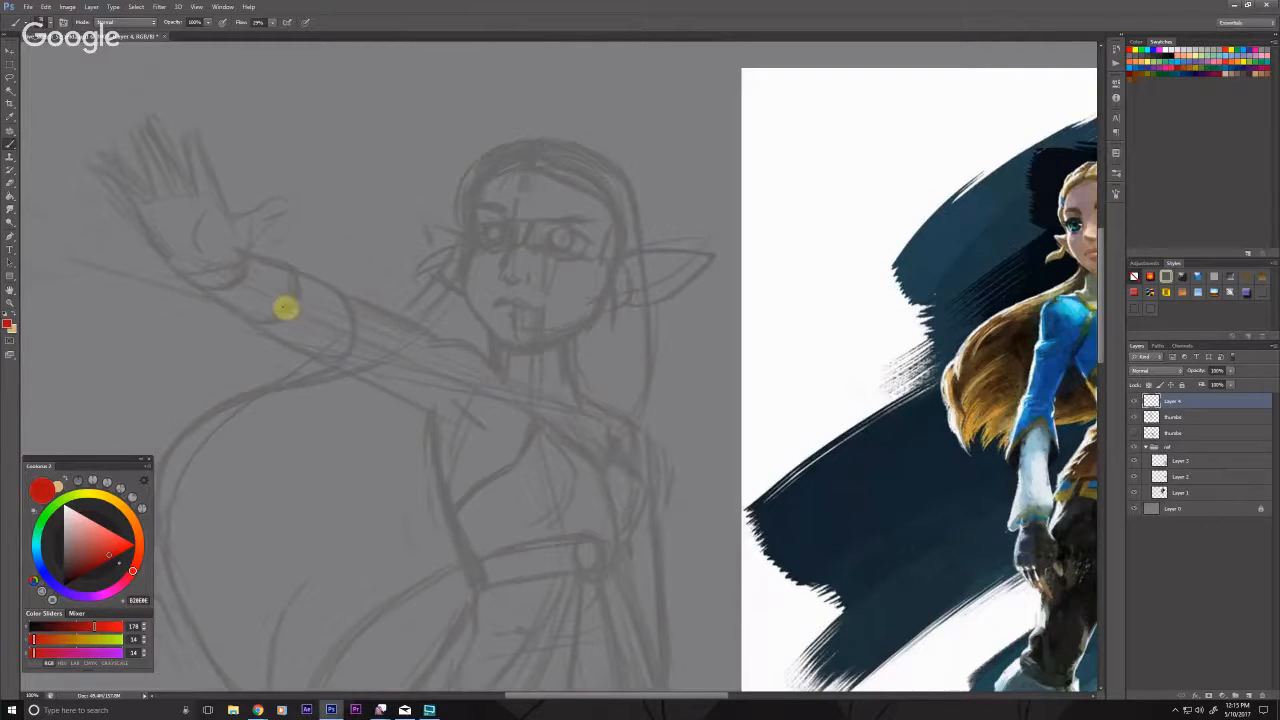
{"action": "left_click_drag", "start_coordinate": [338, 113], "coordinate": [335, 133]}
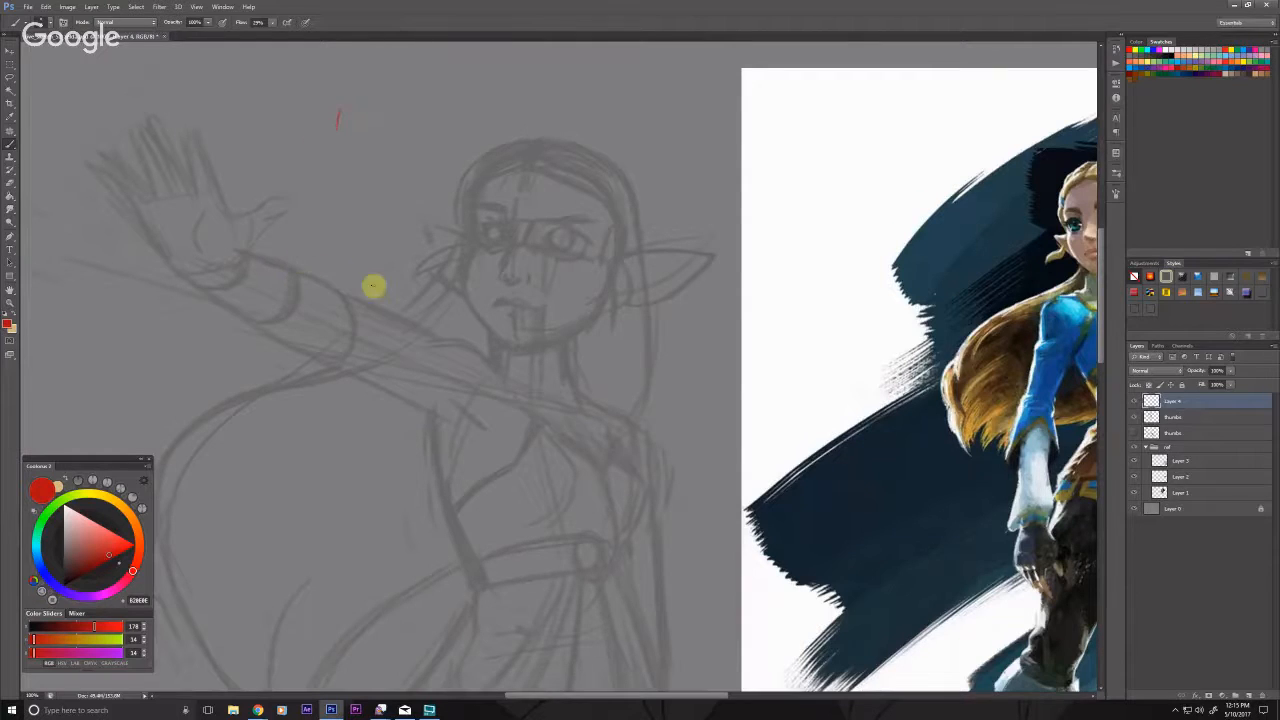
{"action": "left_click_drag", "start_coordinate": [262, 633], "coordinate": [258, 659]}
Step: Trace the head in red on the new layer, drawing the curved eye line, cranium, cheeks and jaw
{"action": "left_click_drag", "start_coordinate": [474, 199], "coordinate": [467, 238]}
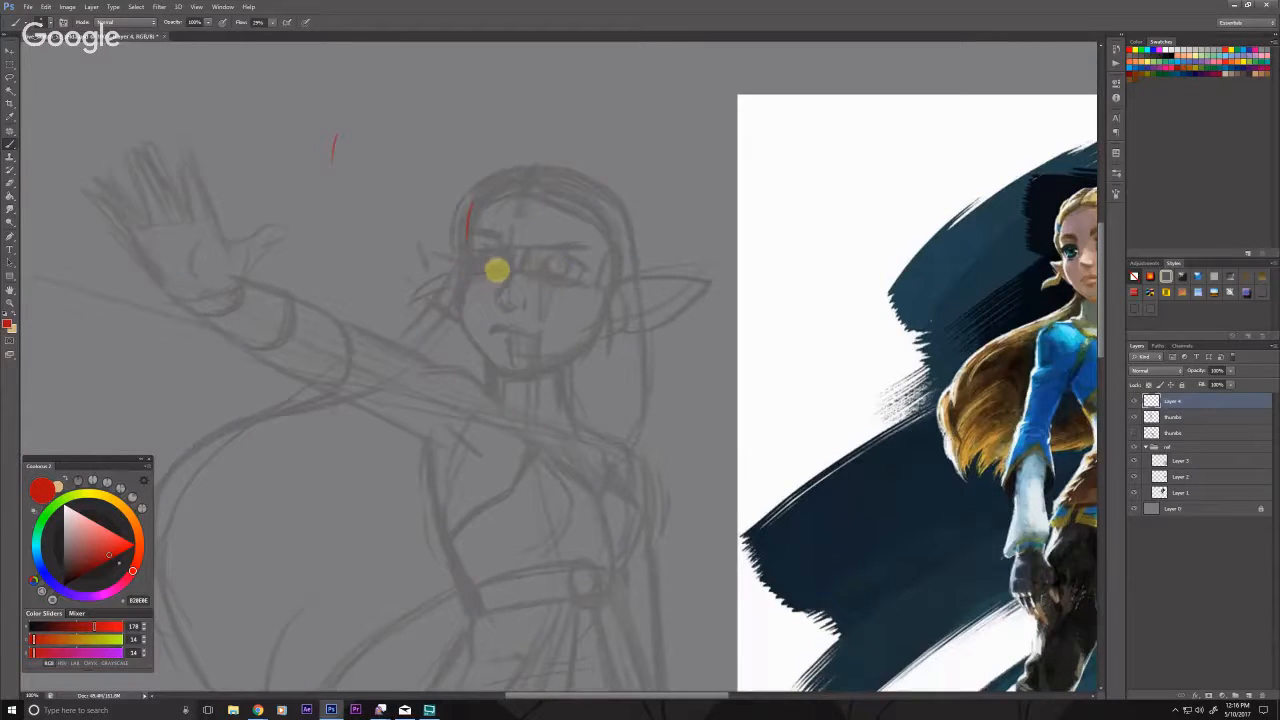
{"action": "left_click_drag", "start_coordinate": [583, 289], "coordinate": [471, 272]}
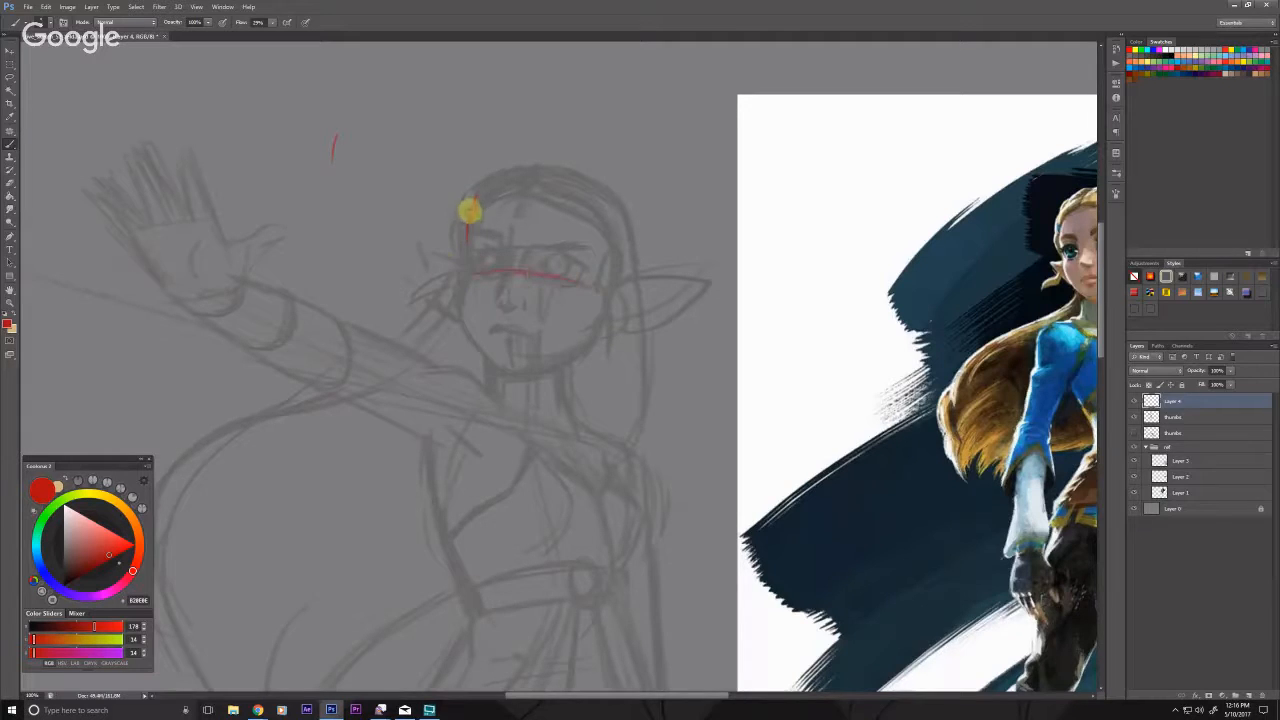
{"action": "left_click_drag", "start_coordinate": [469, 209], "coordinate": [468, 267]}
{"action": "mouse_move", "coordinate": [471, 214]}
{"action": "left_mouse_down"}
{"action": "mouse_move", "coordinate": [496, 184]}
{"action": "mouse_move", "coordinate": [574, 203]}
{"action": "mouse_move", "coordinate": [518, 182]}
{"action": "mouse_move", "coordinate": [546, 174]}
{"action": "mouse_move", "coordinate": [627, 233]}
{"action": "mouse_move", "coordinate": [592, 189]}
{"action": "mouse_move", "coordinate": [631, 234]}
{"action": "mouse_move", "coordinate": [617, 244]}
{"action": "mouse_move", "coordinate": [633, 270]}
{"action": "mouse_move", "coordinate": [609, 289]}
{"action": "left_mouse_up"}
{"action": "left_click_drag", "start_coordinate": [633, 239], "coordinate": [606, 326]}
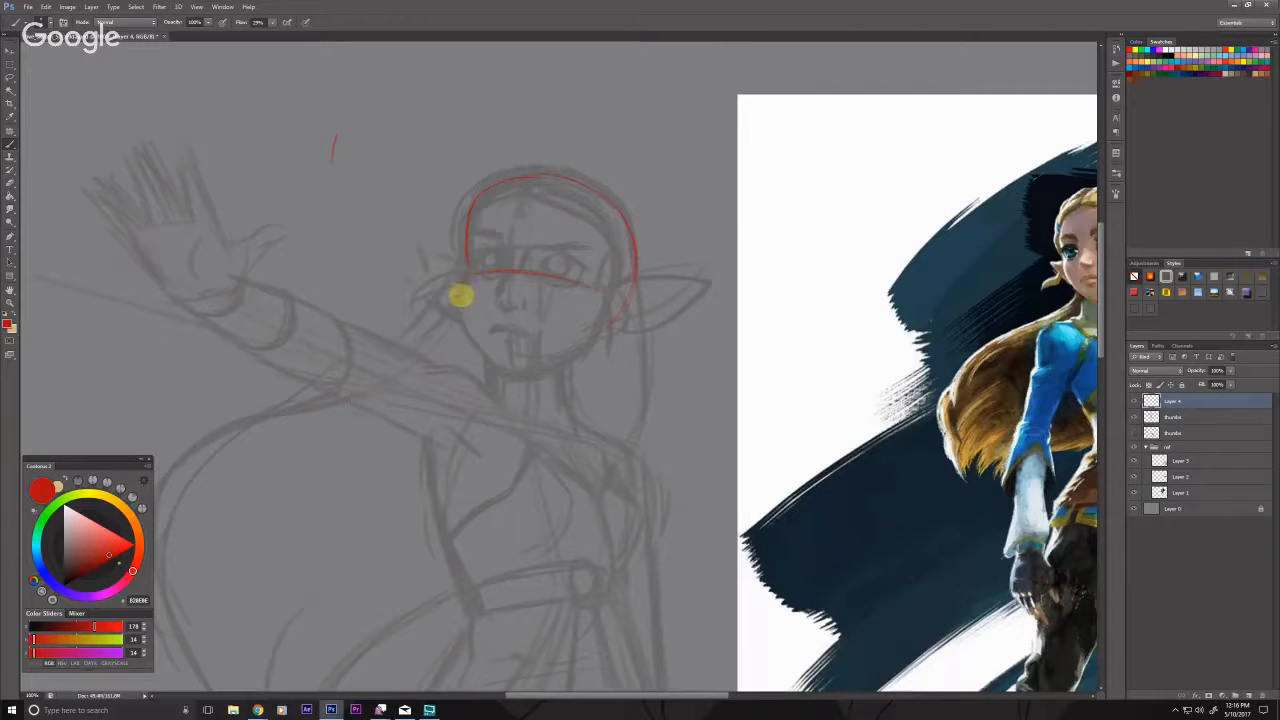
{"action": "left_click_drag", "start_coordinate": [461, 295], "coordinate": [463, 333]}
{"action": "mouse_move", "coordinate": [606, 311]}
{"action": "left_mouse_down"}
{"action": "mouse_move", "coordinate": [577, 361]}
{"action": "mouse_move", "coordinate": [514, 377]}
{"action": "mouse_move", "coordinate": [489, 368]}
{"action": "left_mouse_up"}
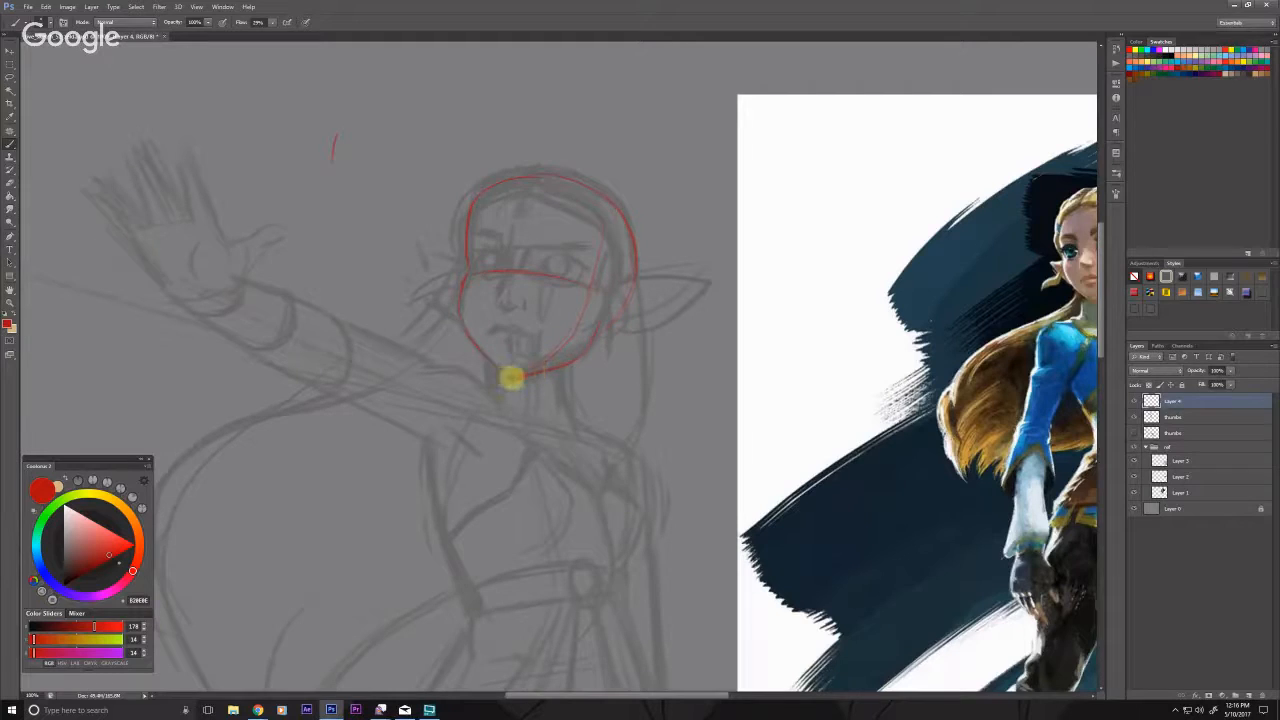
Step: Draw both sides of the neck in red, curving the far line out toward the shoulder, and firm up the chin
{"action": "left_click_drag", "start_coordinate": [571, 367], "coordinate": [569, 410]}
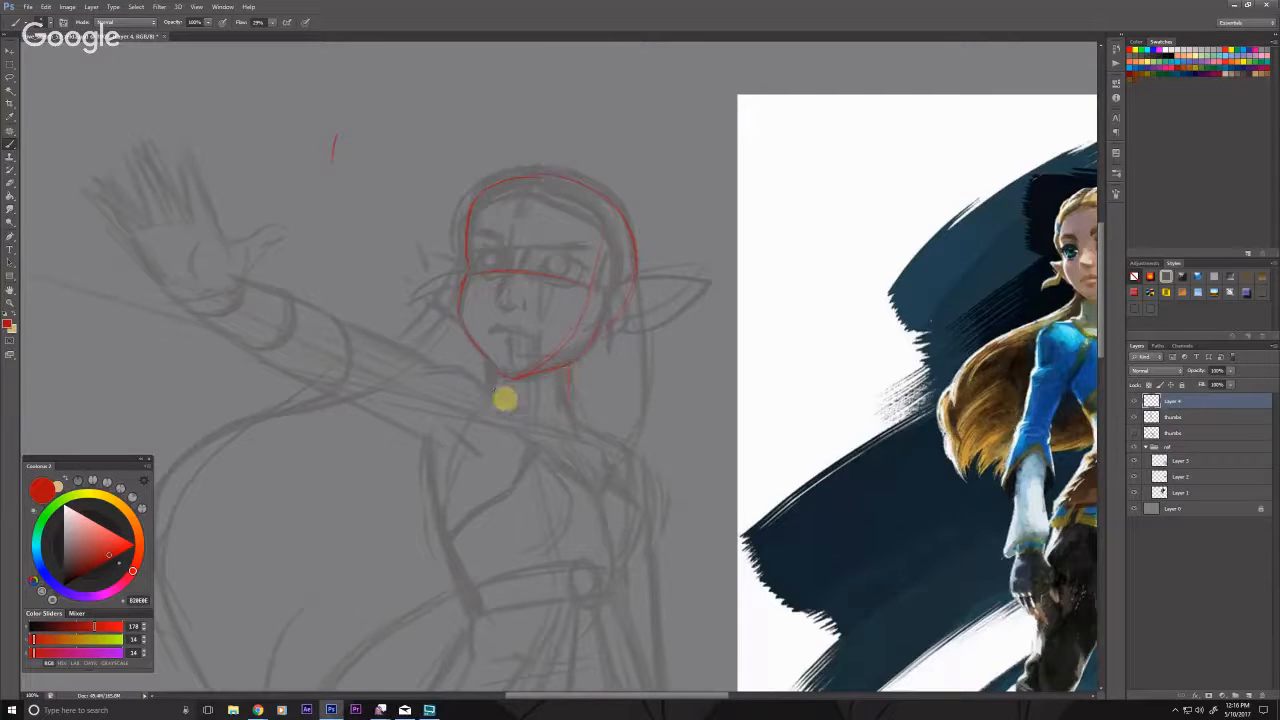
{"action": "left_click_drag", "start_coordinate": [486, 356], "coordinate": [489, 384]}
{"action": "left_click_drag", "start_coordinate": [562, 367], "coordinate": [577, 429]}
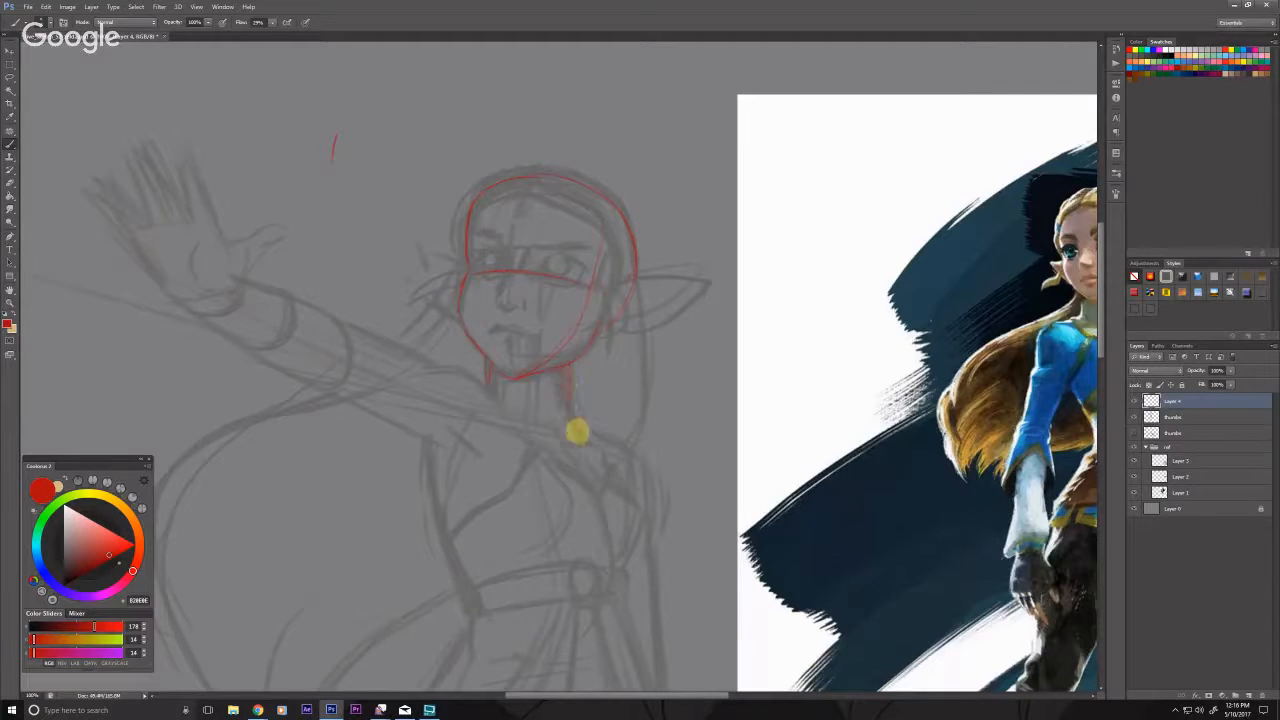
{"action": "left_click_drag", "start_coordinate": [566, 364], "coordinate": [580, 428]}
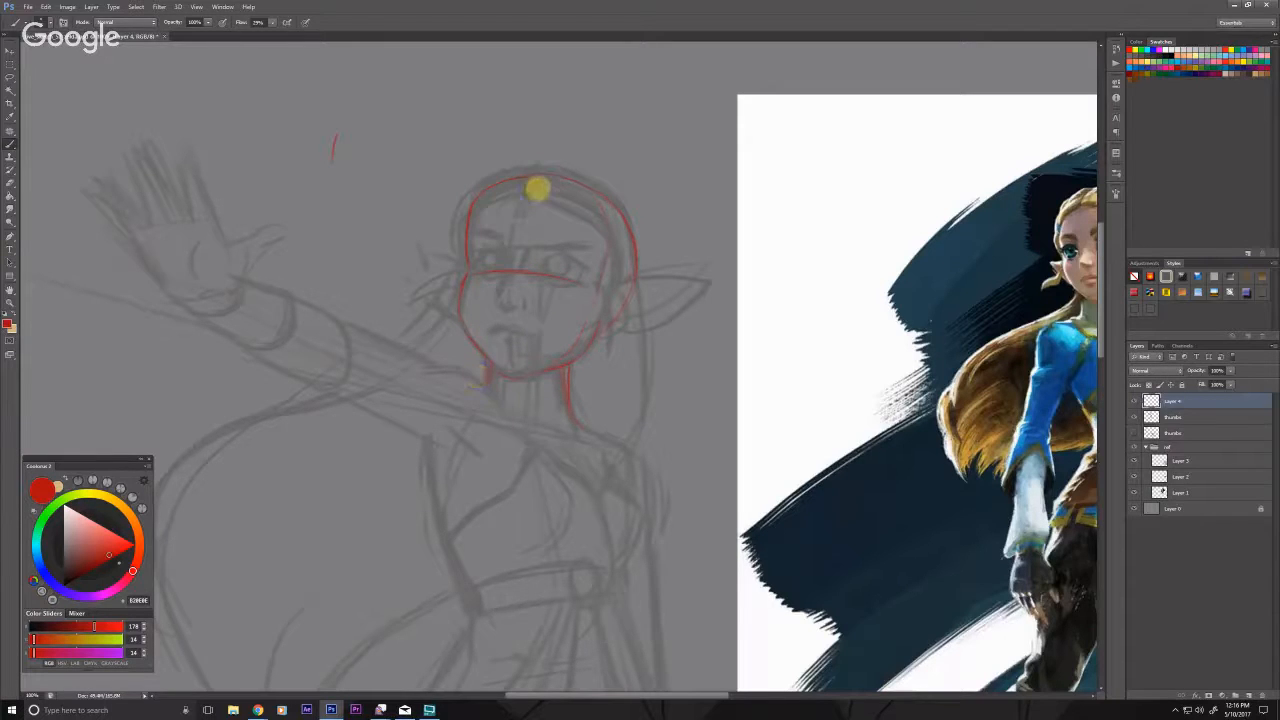
Step: Draw the face's centre line in red, and add the nose, mouth, eyes and eyebrows over the faded sketch
{"action": "left_click_drag", "start_coordinate": [537, 189], "coordinate": [522, 245]}
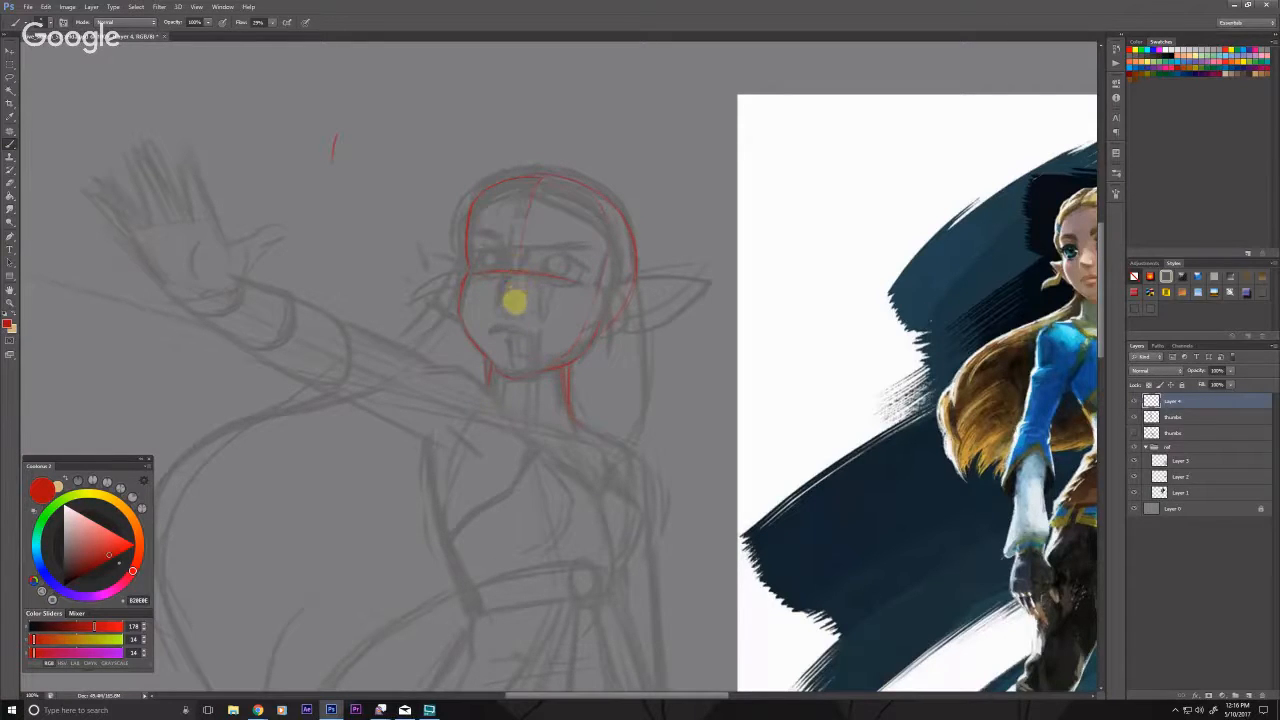
{"action": "left_click_drag", "start_coordinate": [514, 304], "coordinate": [509, 372]}
{"action": "left_click_drag", "start_coordinate": [508, 306], "coordinate": [501, 311]}
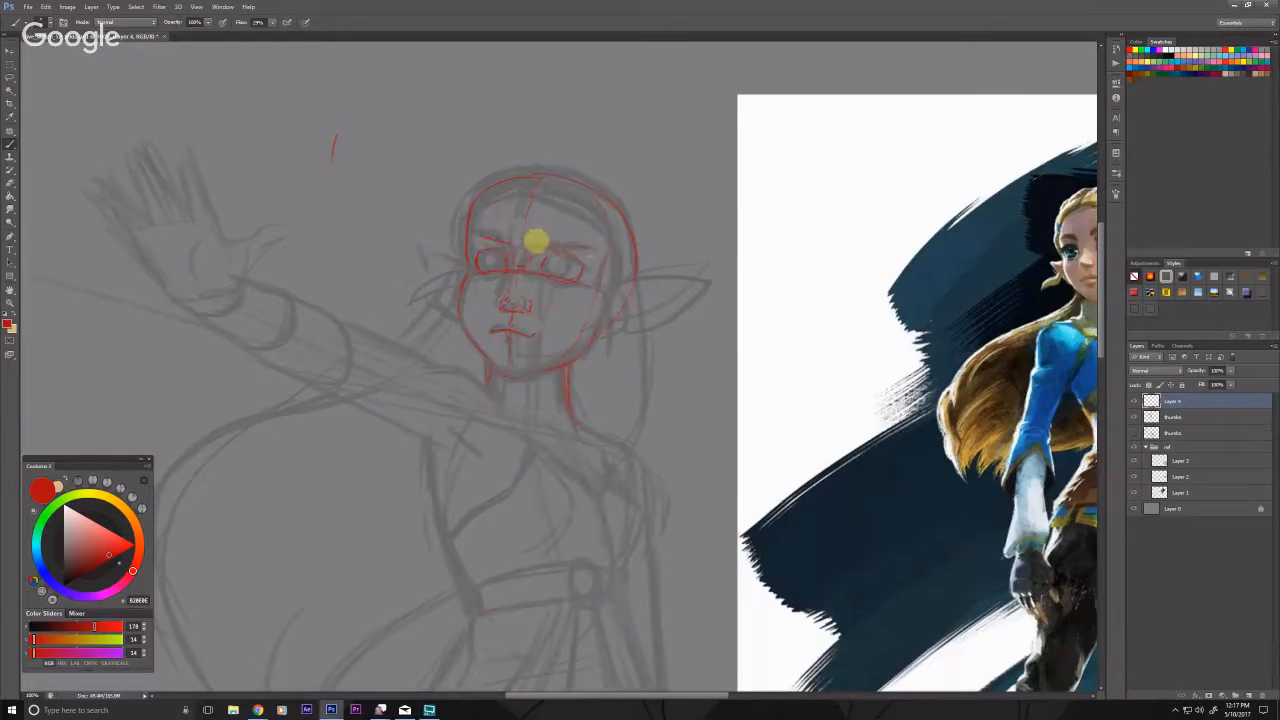
Step: Outline the hair in red with a centre parting, a hairline across the forehead and an outer contour around the skull
{"action": "left_click_drag", "start_coordinate": [538, 179], "coordinate": [532, 197]}
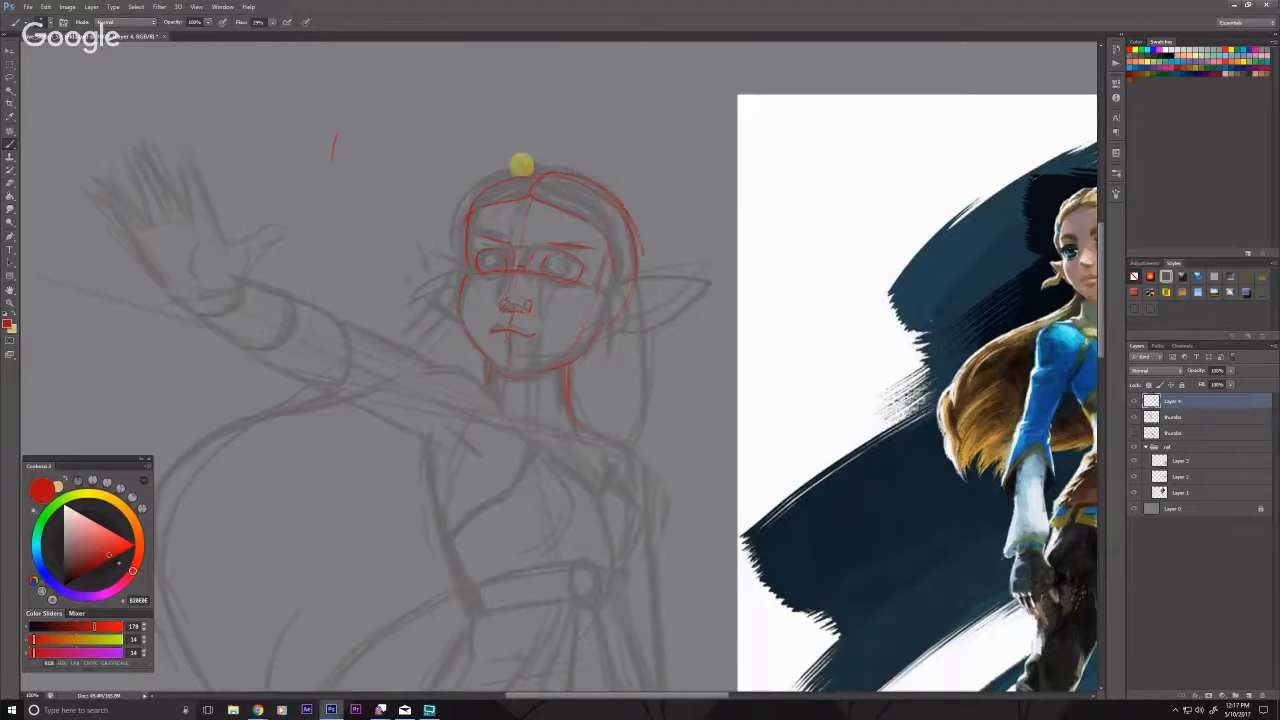
{"action": "mouse_move", "coordinate": [517, 169]}
{"action": "left_mouse_down"}
{"action": "mouse_move", "coordinate": [461, 208]}
{"action": "mouse_move", "coordinate": [456, 255]}
{"action": "left_mouse_up"}
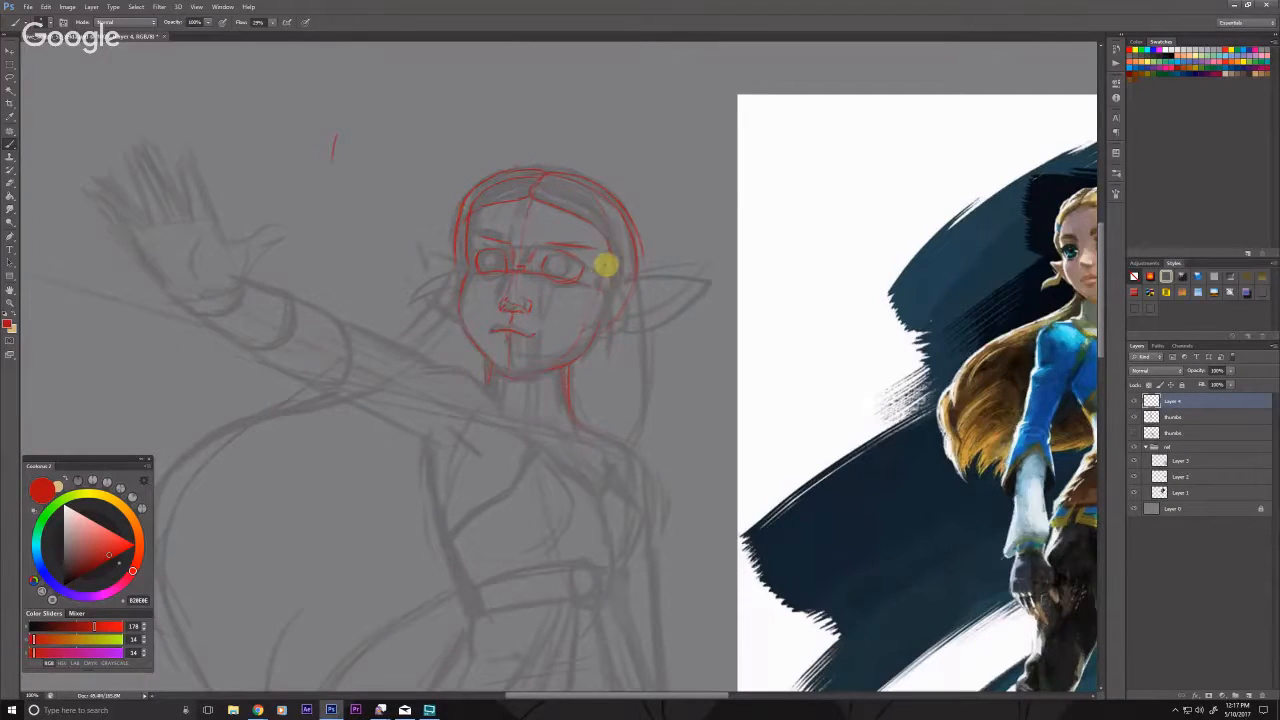
{"action": "mouse_move", "coordinate": [547, 179]}
{"action": "left_mouse_down"}
{"action": "mouse_move", "coordinate": [589, 189]}
{"action": "mouse_move", "coordinate": [615, 262]}
{"action": "mouse_move", "coordinate": [606, 352]}
{"action": "left_mouse_up"}
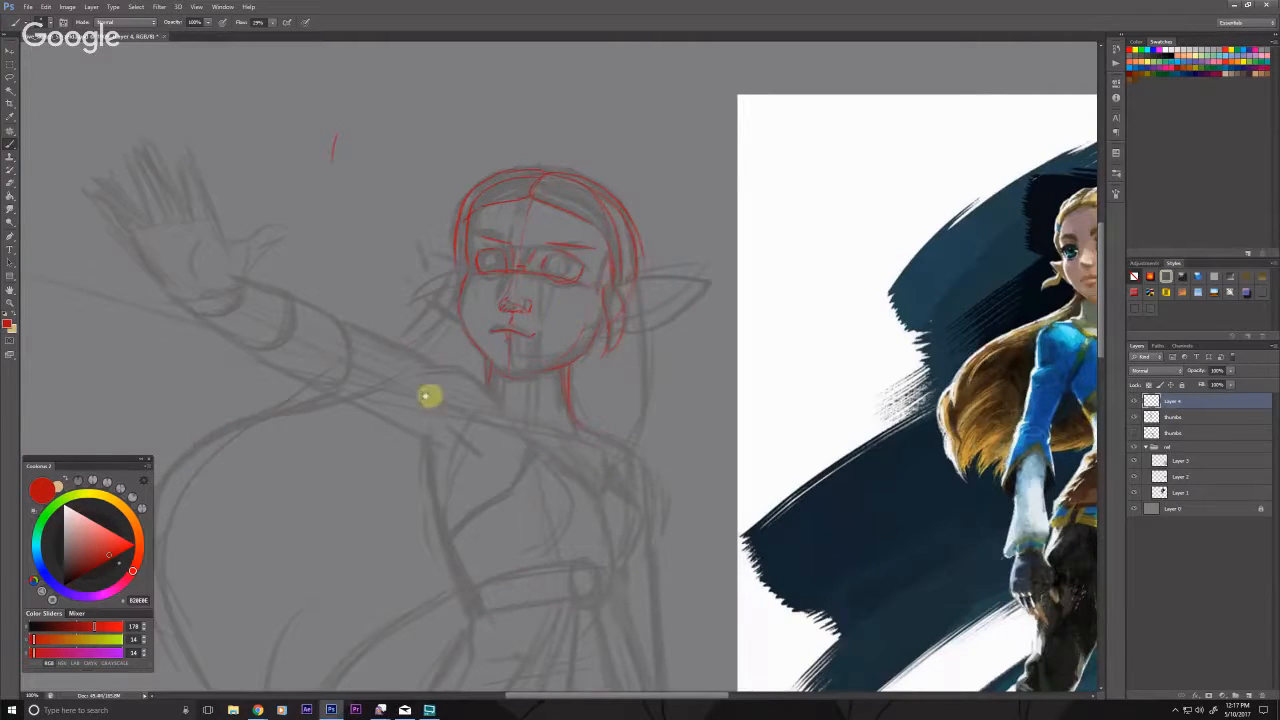
Step: Draw the hair lock hanging in front of the large ear, and refine the irises, eyebrows and lips
{"action": "left_click_drag", "start_coordinate": [429, 397], "coordinate": [274, 404]}
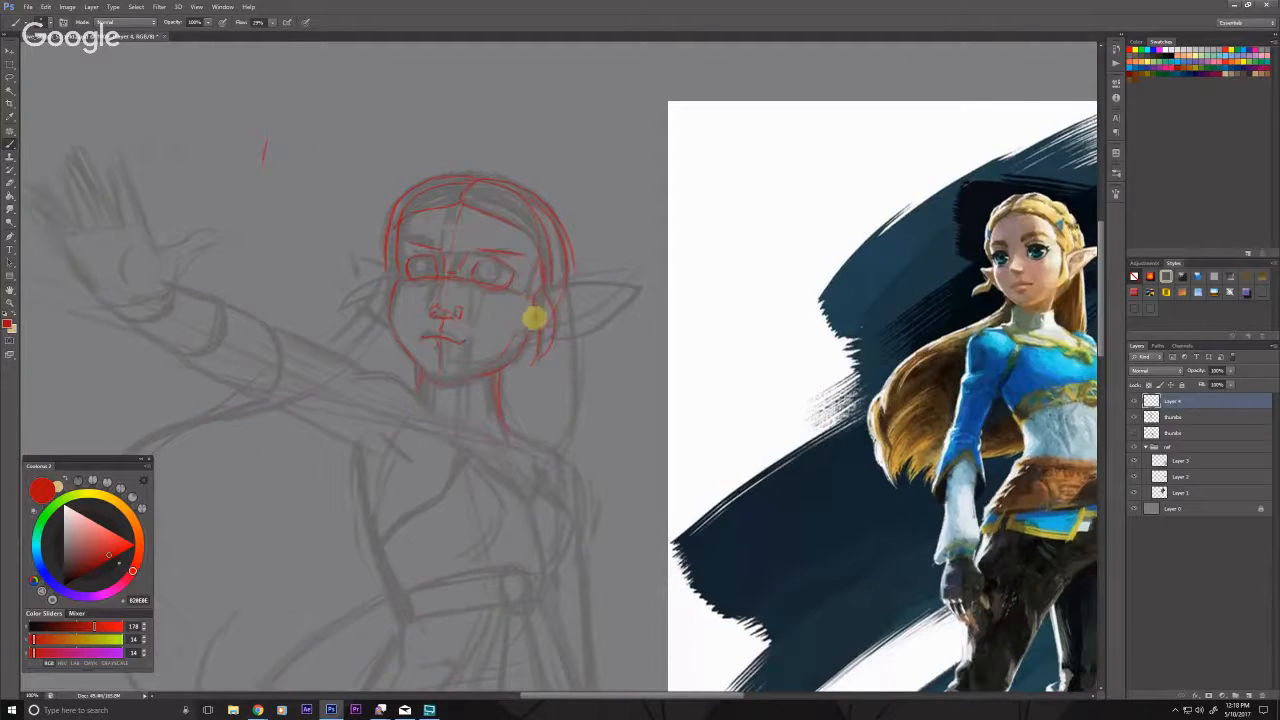
{"action": "left_click_drag", "start_coordinate": [532, 315], "coordinate": [532, 362]}
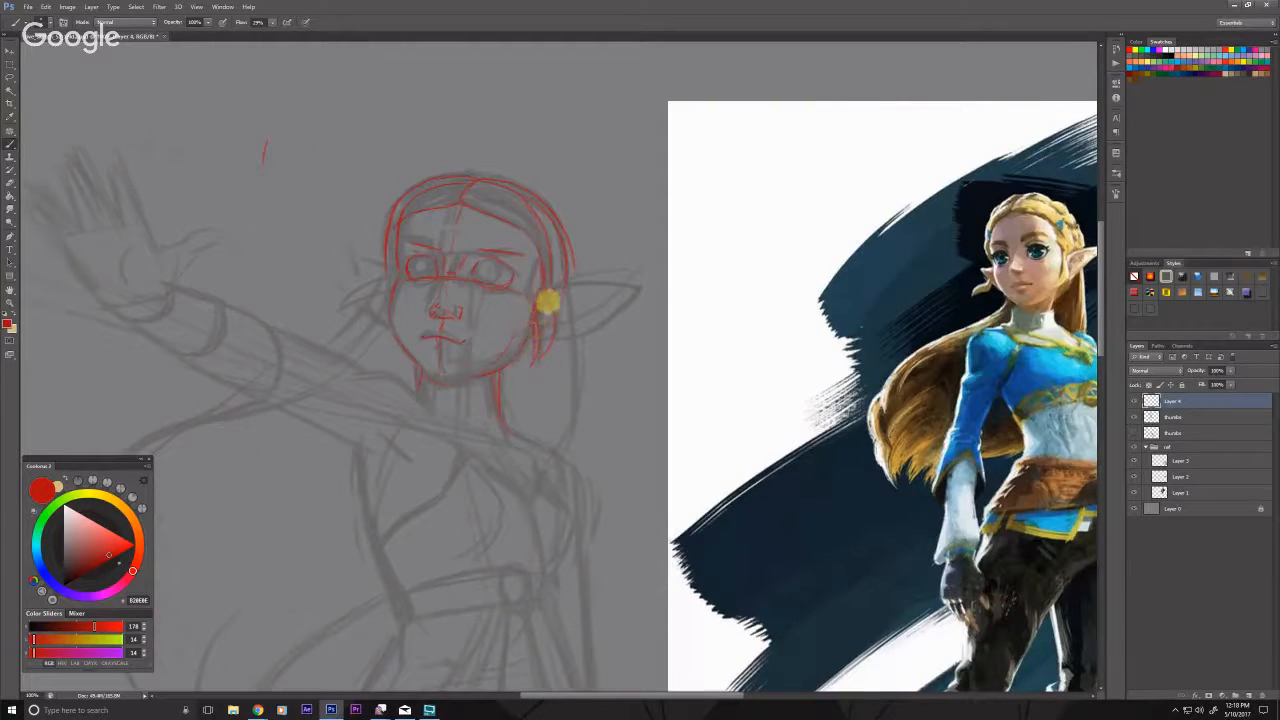
{"action": "left_click_drag", "start_coordinate": [541, 296], "coordinate": [530, 342]}
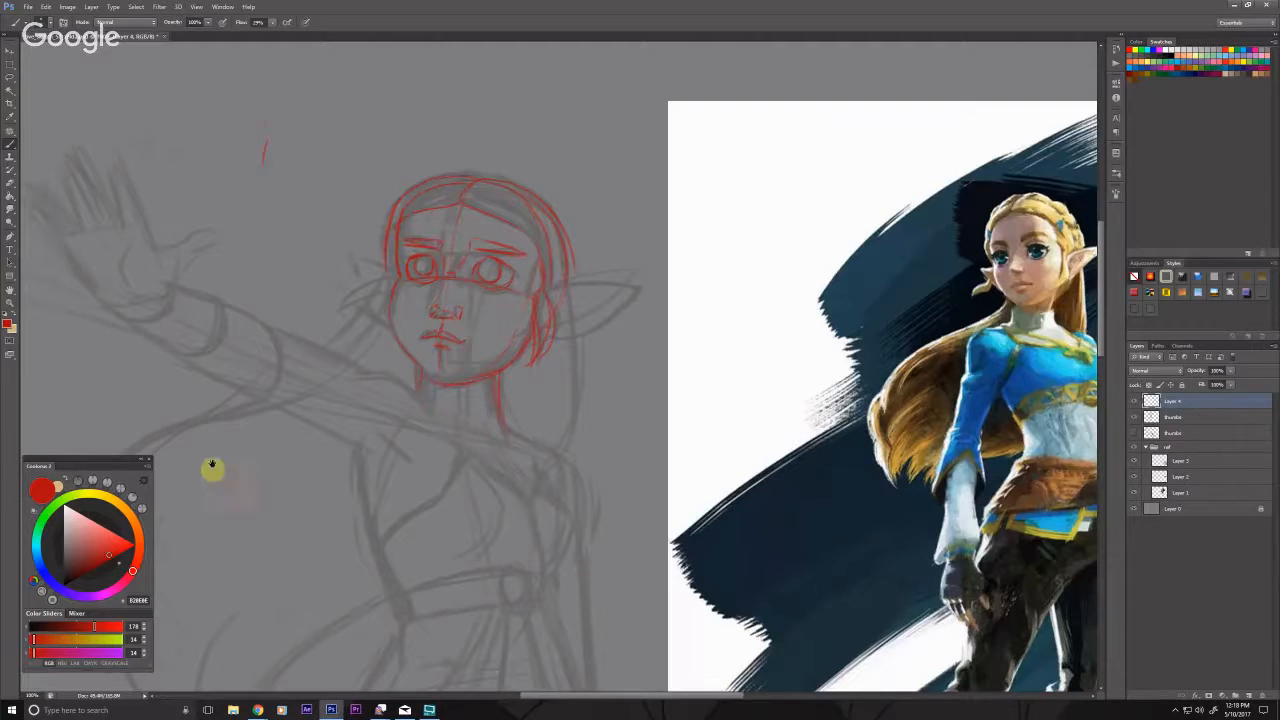
Step: Draw the raised shoulder, the collarbone line across the base of the neck, and the curve of the opposite shoulder in red
{"action": "scroll", "coordinate": [260, 440], "scroll_direction": "down", "scroll_amount": 1}
{"action": "left_click_drag", "start_coordinate": [424, 377], "coordinate": [352, 338]}
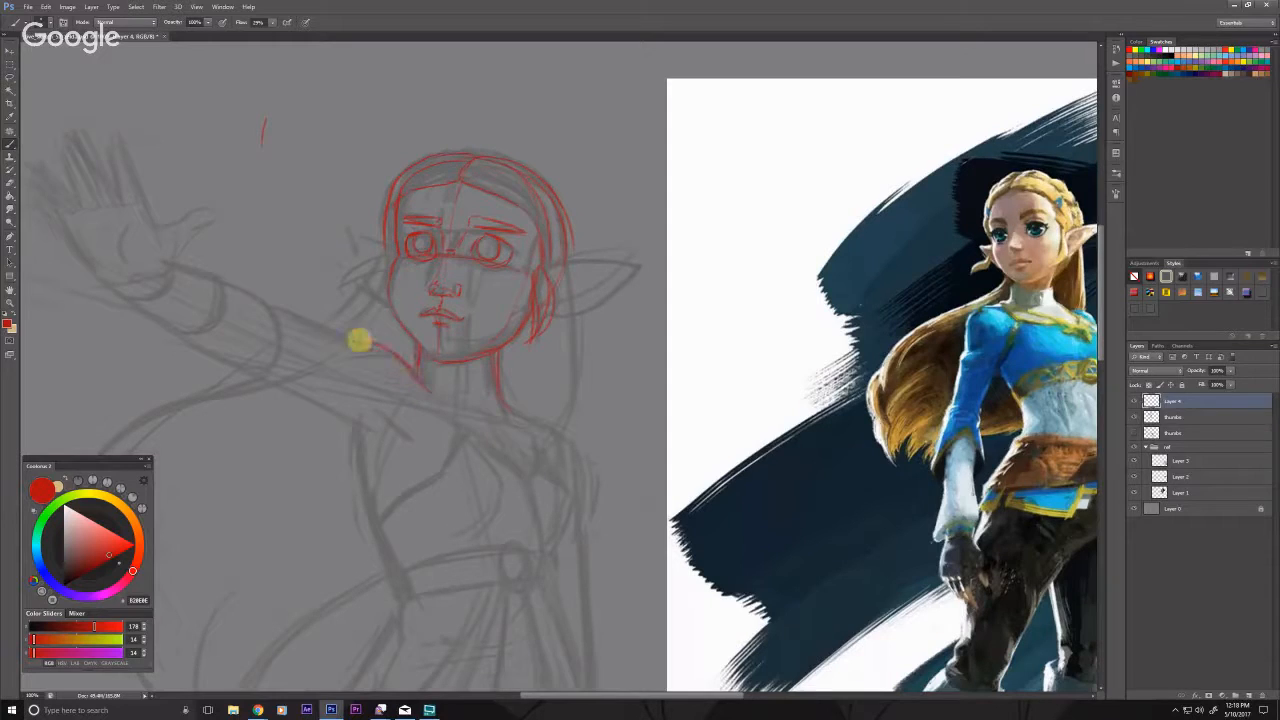
{"action": "mouse_move", "coordinate": [456, 405]}
{"action": "left_mouse_down"}
{"action": "mouse_move", "coordinate": [507, 426]}
{"action": "mouse_move", "coordinate": [509, 405]}
{"action": "mouse_move", "coordinate": [515, 444]}
{"action": "left_mouse_up"}
{"action": "mouse_move", "coordinate": [414, 374]}
{"action": "left_mouse_down"}
{"action": "mouse_move", "coordinate": [512, 430]}
{"action": "mouse_move", "coordinate": [587, 512]}
{"action": "left_mouse_up"}
{"action": "scroll", "coordinate": [290, 430], "scroll_direction": "up", "scroll_amount": 1}
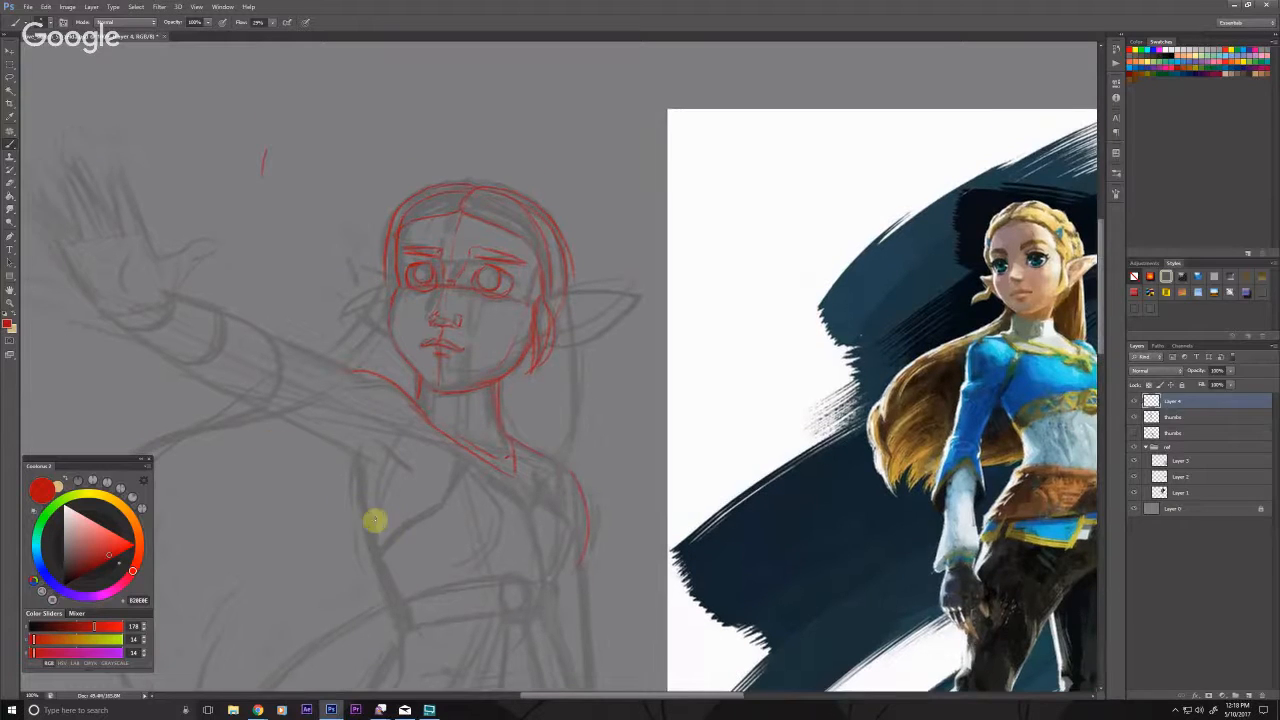
Step: Outline the long pointed ear beside the hair lock in red and save the document
{"action": "left_click_drag", "start_coordinate": [359, 272], "coordinate": [347, 288]}
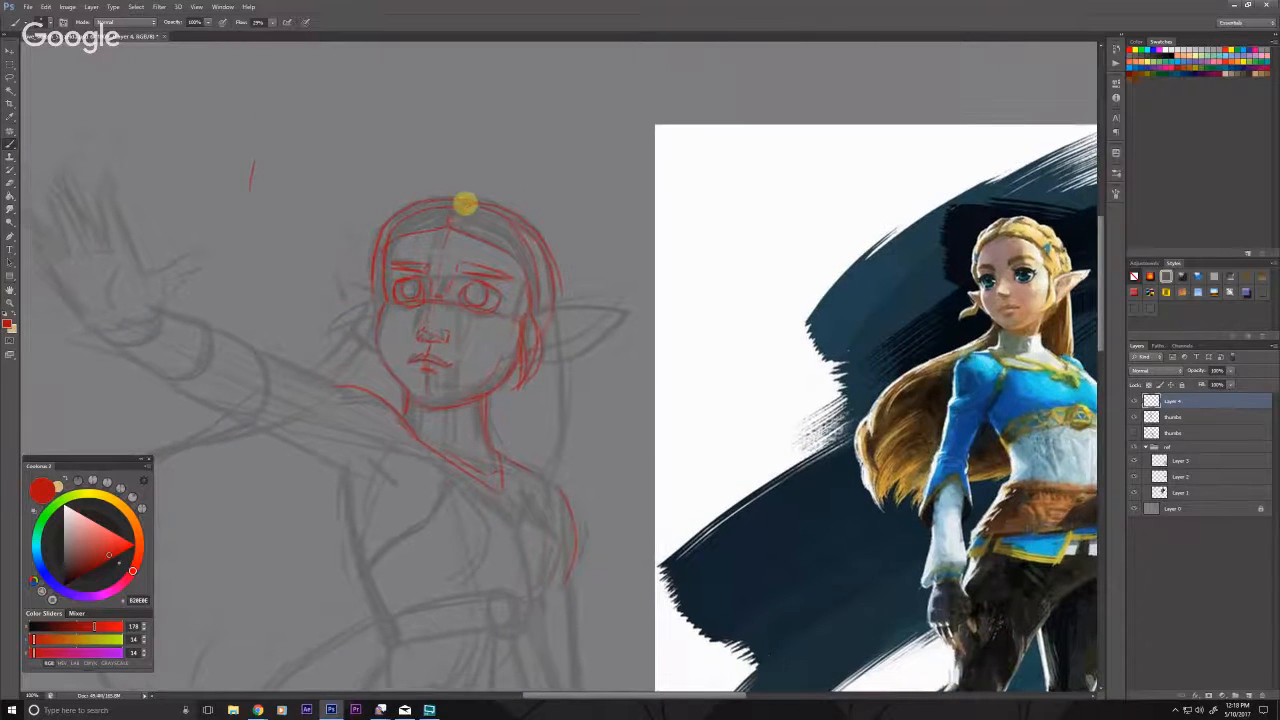
{"action": "mouse_move", "coordinate": [543, 312]}
{"action": "left_mouse_down"}
{"action": "mouse_move", "coordinate": [630, 313]}
{"action": "mouse_move", "coordinate": [614, 308]}
{"action": "mouse_move", "coordinate": [585, 358]}
{"action": "mouse_move", "coordinate": [548, 369]}
{"action": "left_mouse_up"}
{"action": "left_click_drag", "start_coordinate": [427, 629], "coordinate": [520, 634]}
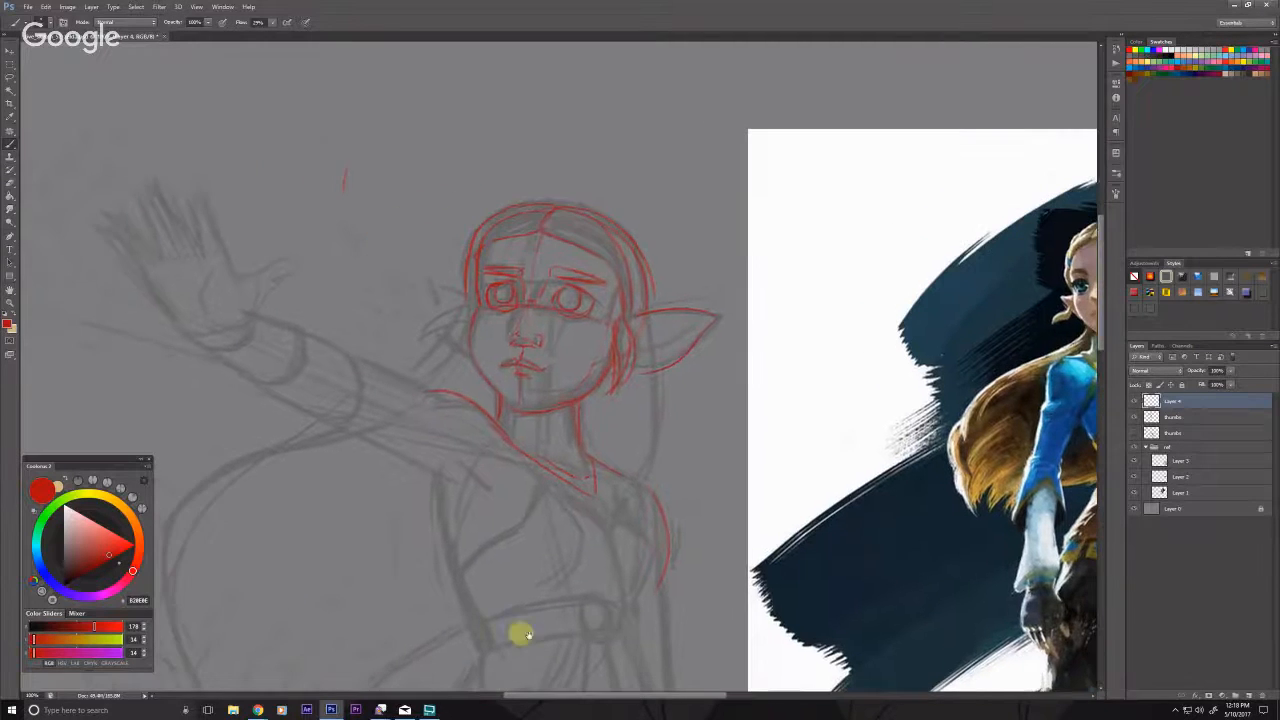
{"action": "key", "text": "ctrl+s"}
Step: Check the red linework on the whole figure against the reference images, and return to the upper body with the Brush tool
{"action": "left_click_drag", "start_coordinate": [346, 563], "coordinate": [414, 513]}
{"action": "left_click", "coordinate": [384, 499], "text": "alt"}
{"action": "left_click", "coordinate": [378, 496], "text": "alt"}
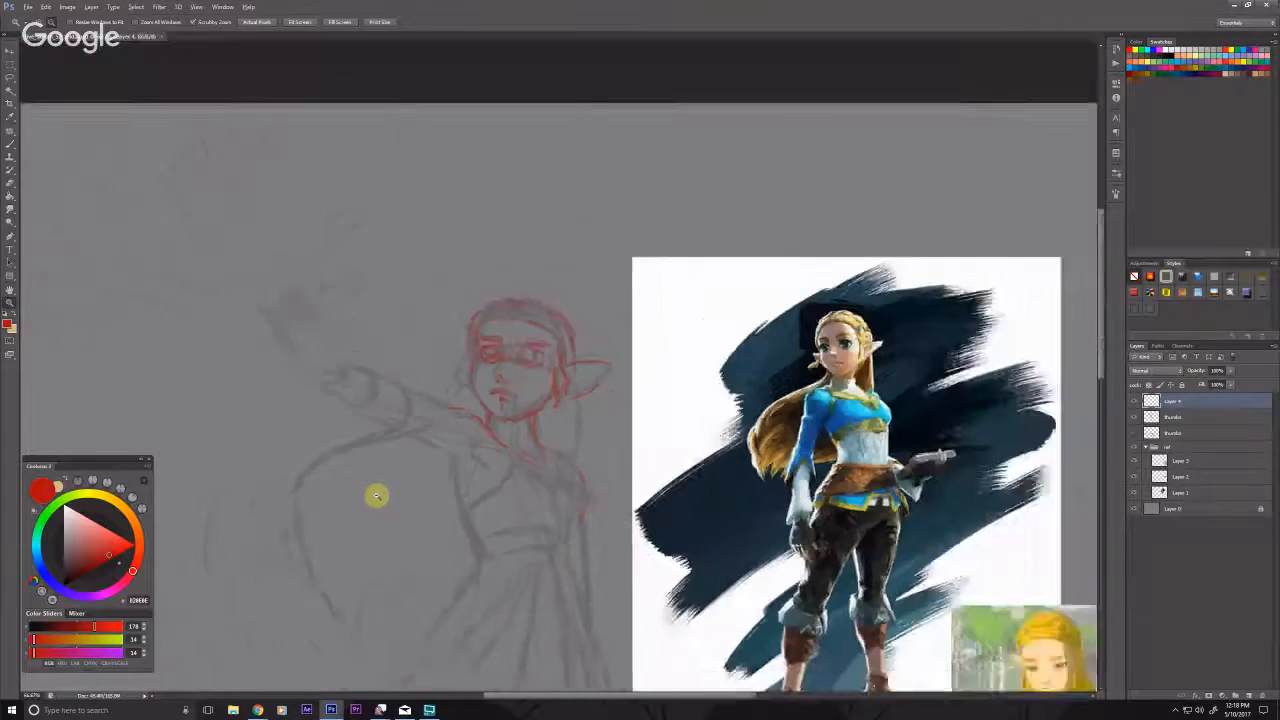
{"action": "left_click", "coordinate": [380, 498], "text": "alt"}
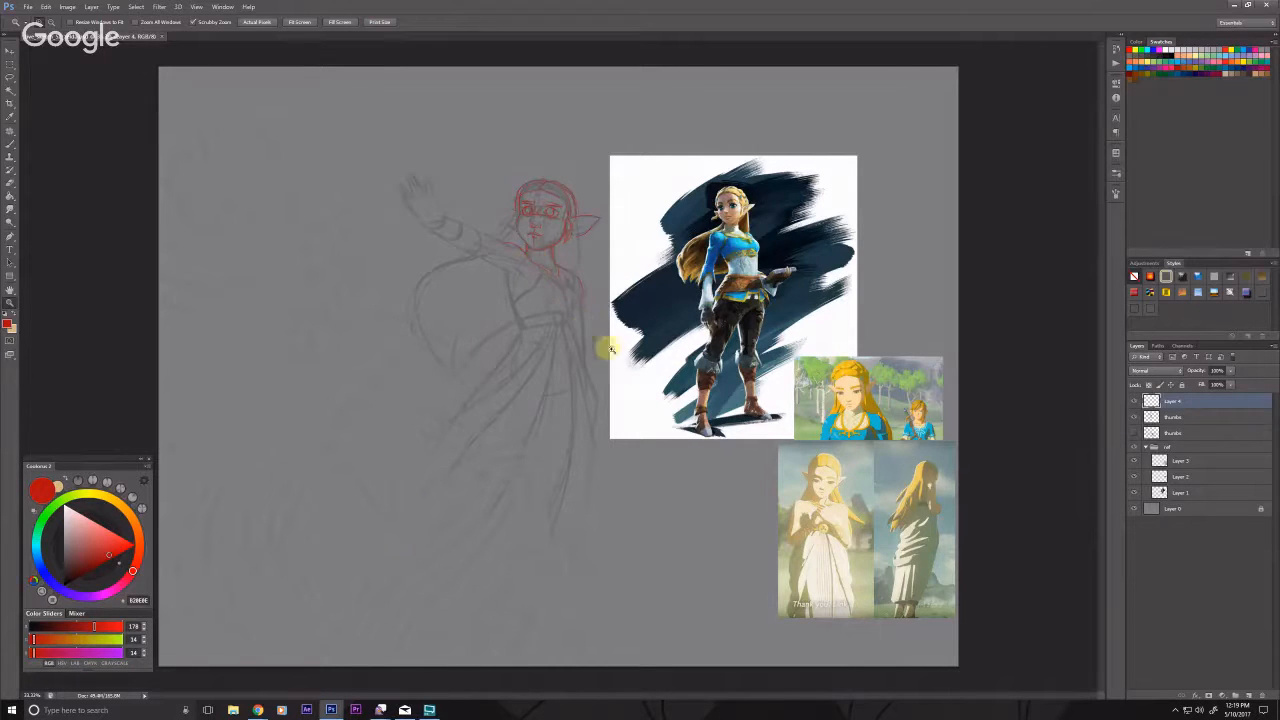
{"action": "left_click", "coordinate": [578, 293]}
{"action": "left_click", "coordinate": [553, 270]}
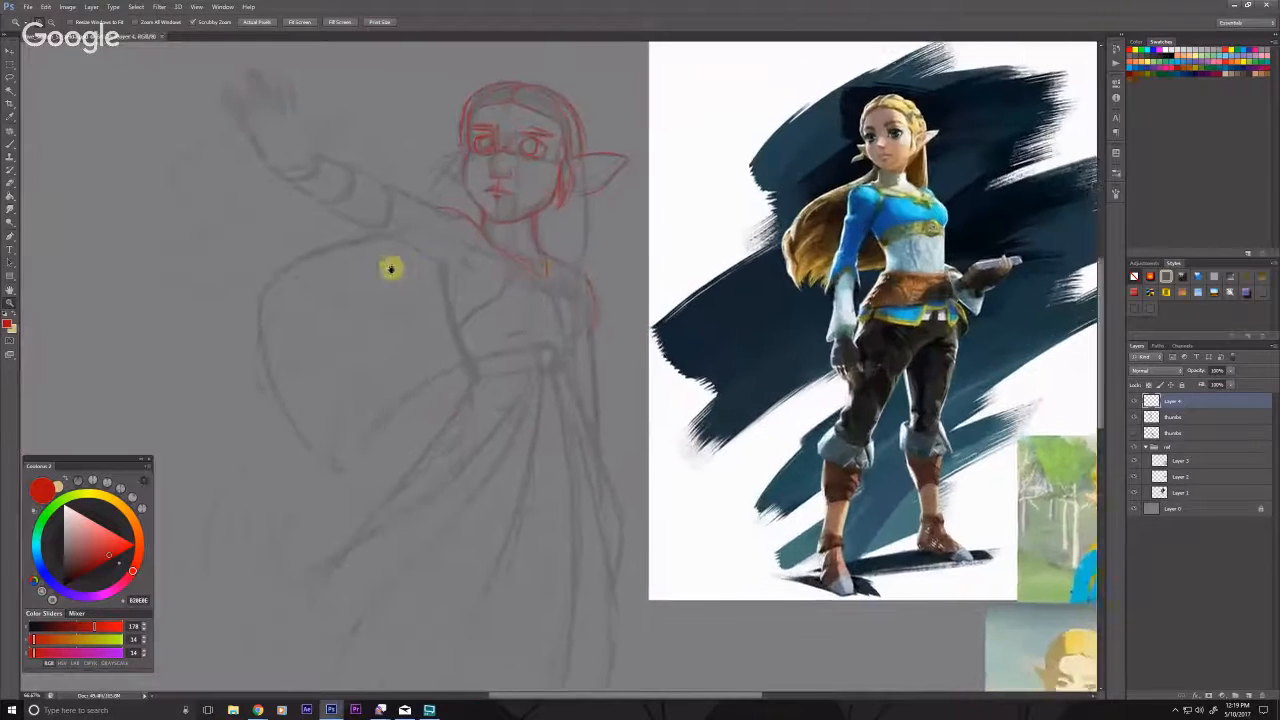
{"action": "left_click", "coordinate": [391, 269]}
{"action": "scroll", "coordinate": [477, 280], "scroll_direction": "up", "scroll_amount": 2}
{"action": "key", "text": "b"}
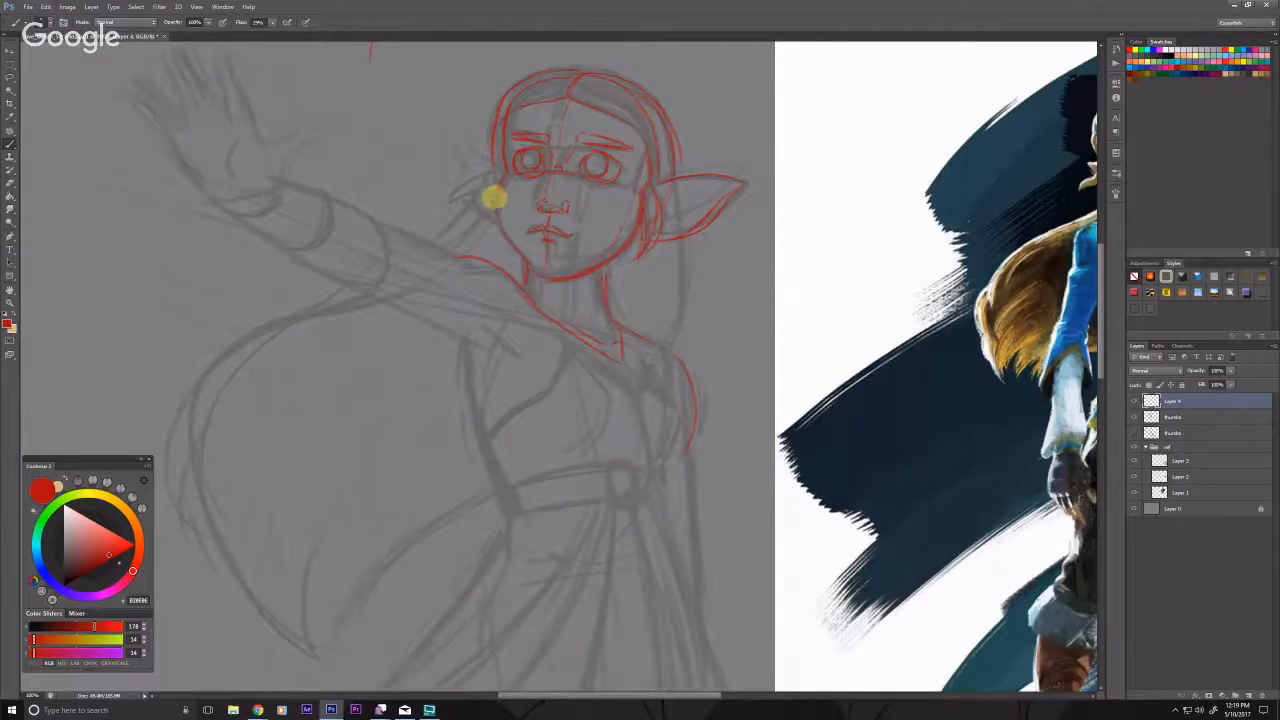
Step: Outline the small pointed ear on the outstretched-arm side of the head in red
{"action": "left_click_drag", "start_coordinate": [480, 206], "coordinate": [491, 148]}
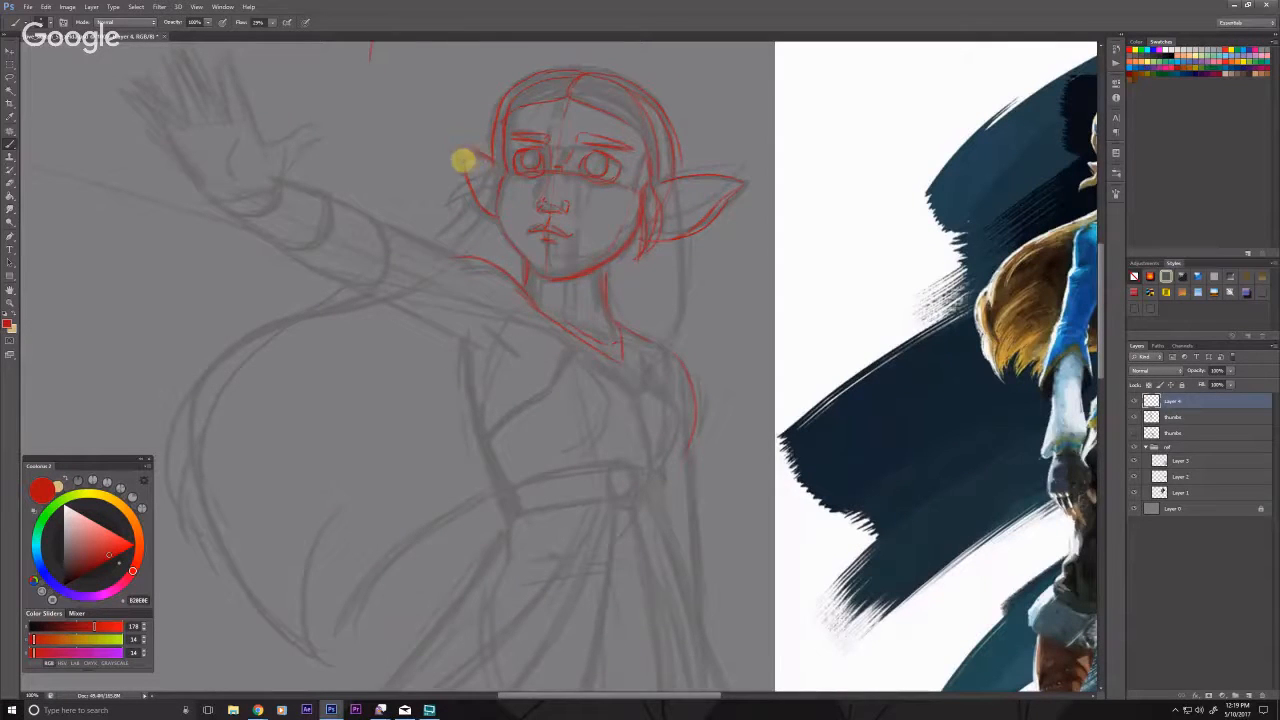
{"action": "left_click_drag", "start_coordinate": [553, 172], "coordinate": [534, 191]}
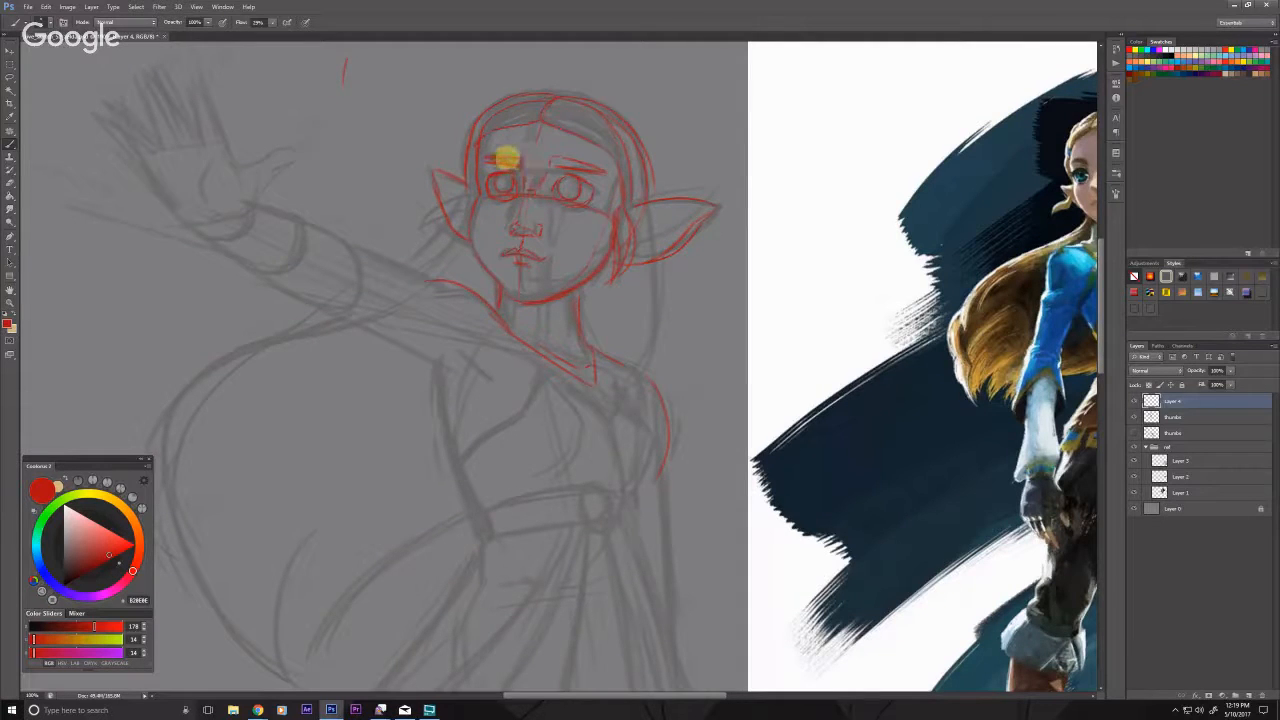
{"action": "left_click_drag", "start_coordinate": [472, 150], "coordinate": [386, 152]}
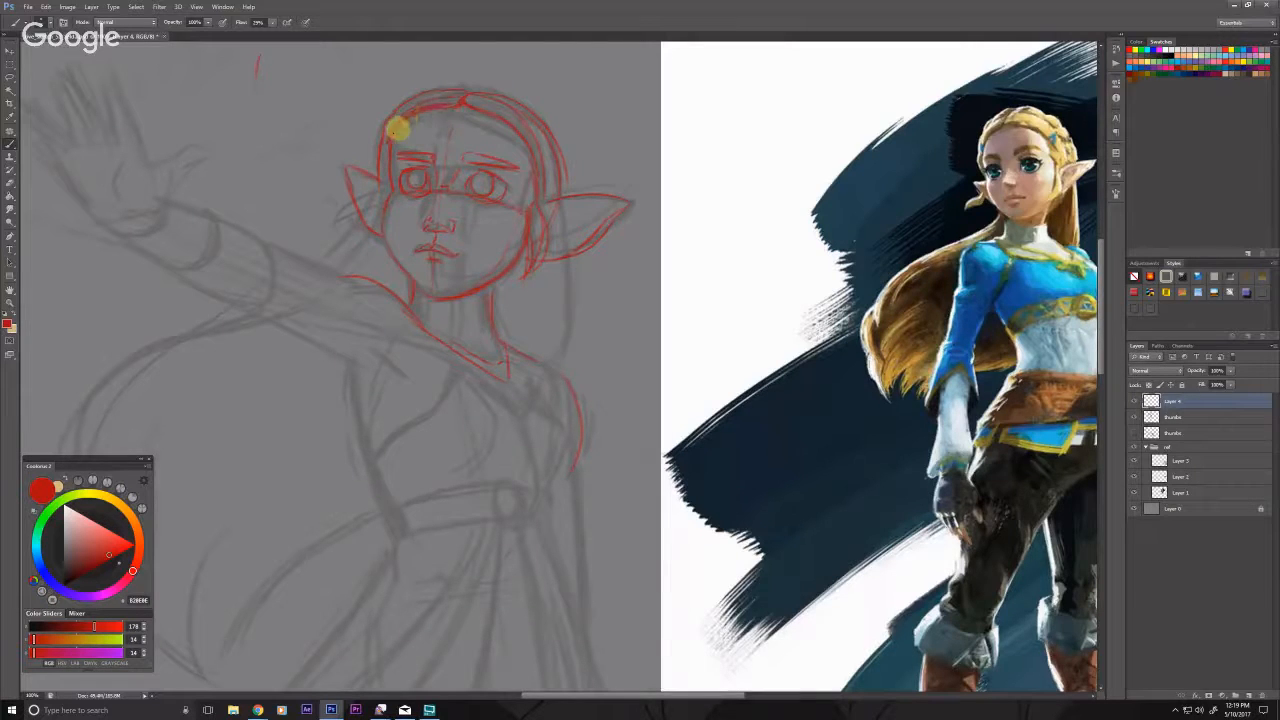
Step: Reinforce the hairline, the face contour on the small-ear side and the neck line below the jaw in red
{"action": "left_click_drag", "start_coordinate": [386, 137], "coordinate": [389, 143]}
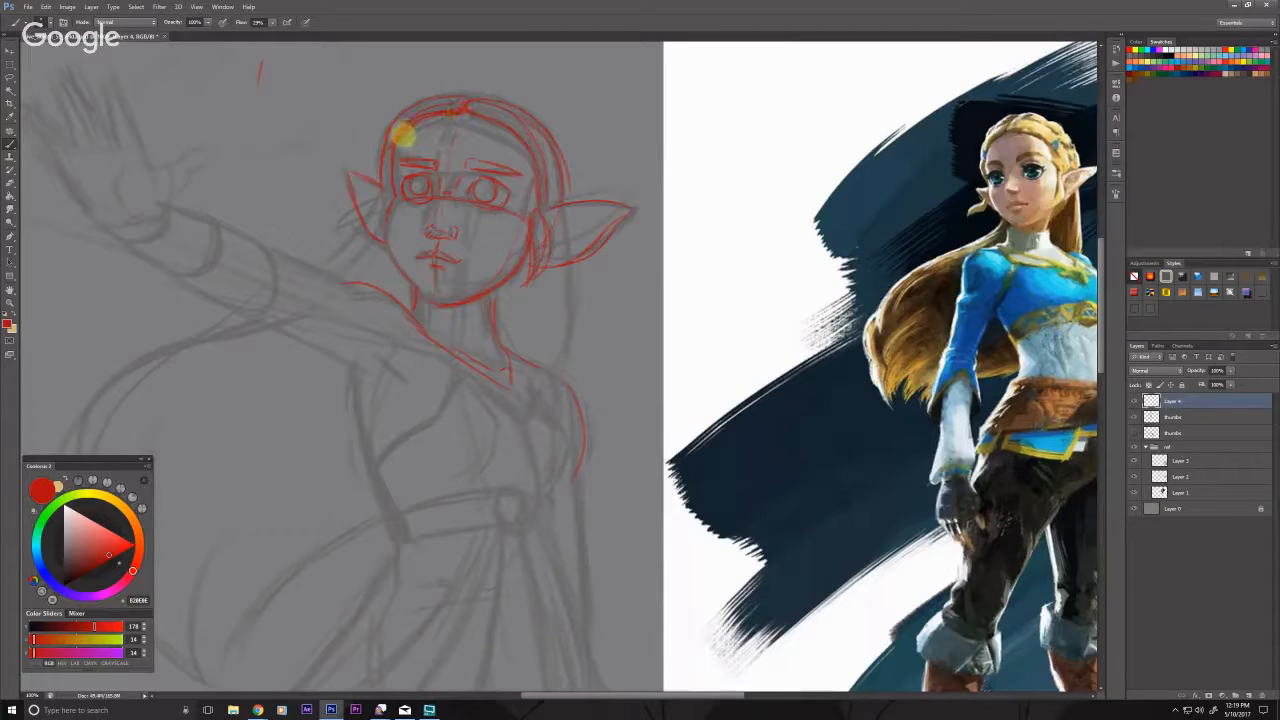
{"action": "mouse_move", "coordinate": [422, 117]}
{"action": "left_mouse_down"}
{"action": "mouse_move", "coordinate": [384, 248]}
{"action": "mouse_move", "coordinate": [386, 219]}
{"action": "mouse_move", "coordinate": [387, 251]}
{"action": "mouse_move", "coordinate": [434, 305]}
{"action": "mouse_move", "coordinate": [398, 270]}
{"action": "mouse_move", "coordinate": [424, 299]}
{"action": "mouse_move", "coordinate": [408, 286]}
{"action": "mouse_move", "coordinate": [415, 324]}
{"action": "left_mouse_up"}
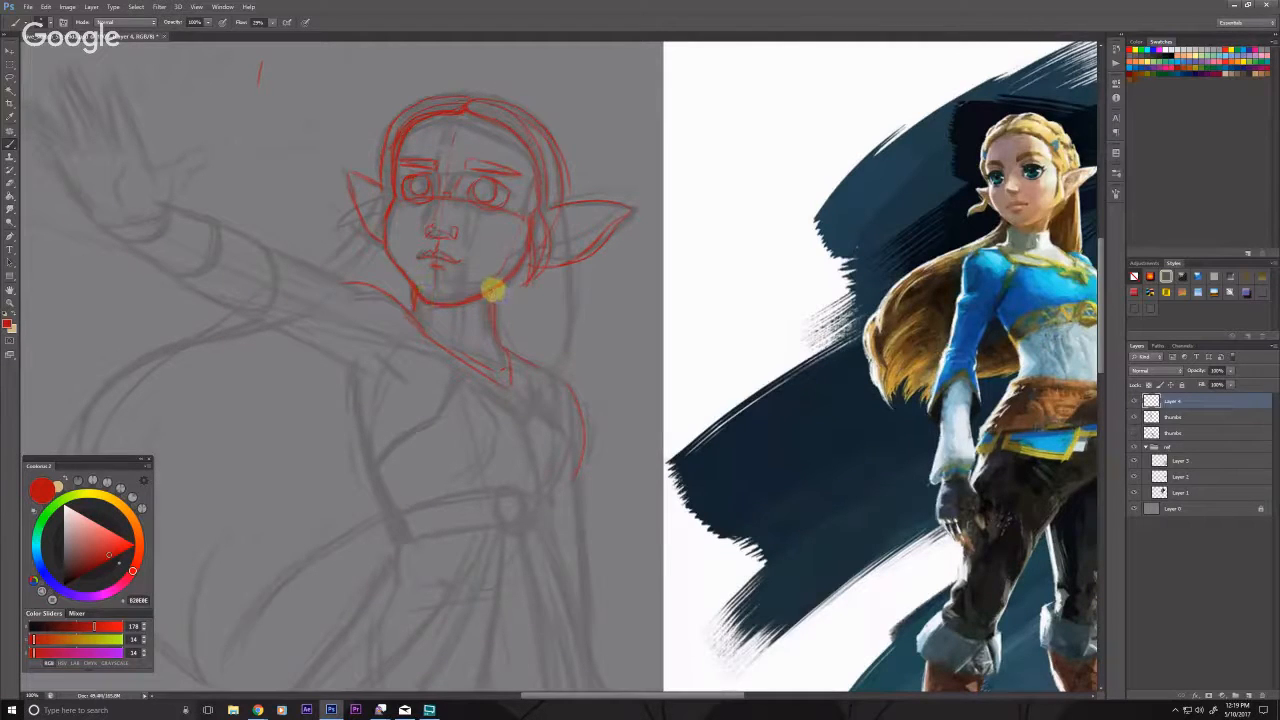
{"action": "left_click_drag", "start_coordinate": [494, 291], "coordinate": [517, 369]}
{"action": "left_click_drag", "start_coordinate": [425, 361], "coordinate": [431, 399]}
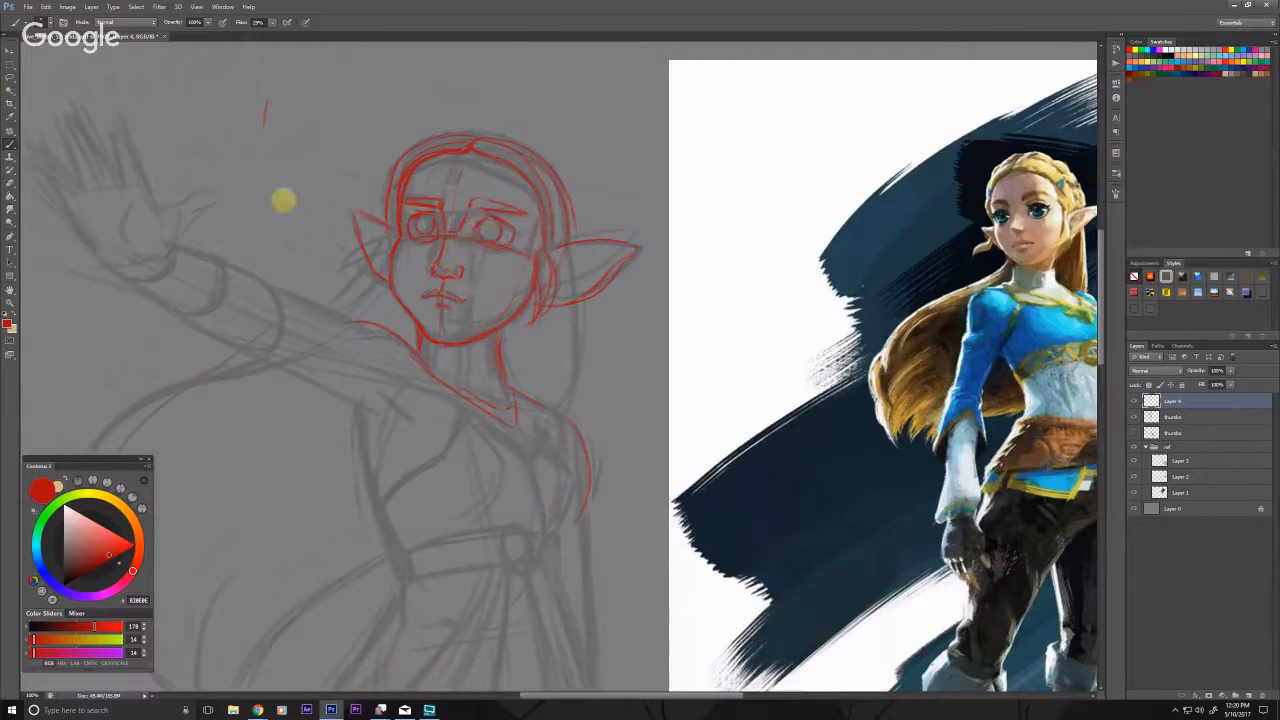
Step: Draw the flicked hair lock below the small ear and refine the lock hanging in front of the large ear
{"action": "mouse_move", "coordinate": [384, 243]}
{"action": "left_mouse_down"}
{"action": "mouse_move", "coordinate": [346, 268]}
{"action": "mouse_move", "coordinate": [360, 269]}
{"action": "mouse_move", "coordinate": [345, 290]}
{"action": "left_mouse_up"}
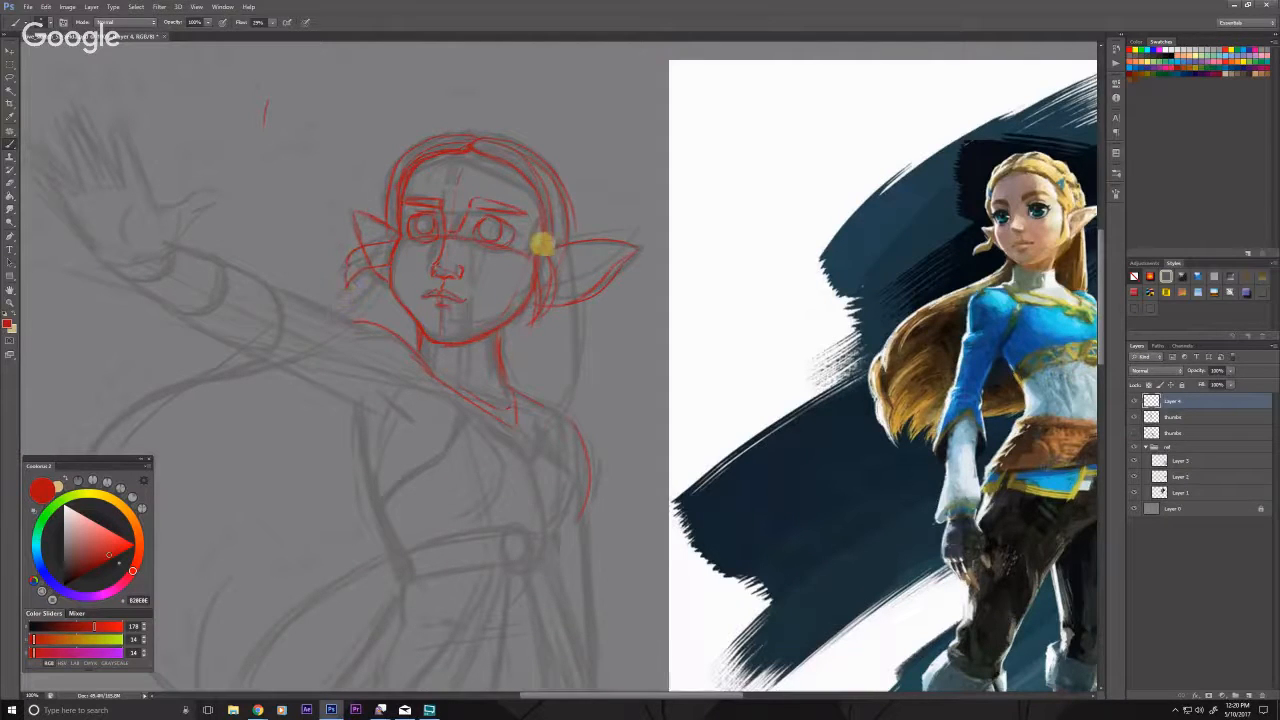
{"action": "left_click_drag", "start_coordinate": [542, 247], "coordinate": [530, 330]}
{"action": "left_click_drag", "start_coordinate": [569, 246], "coordinate": [562, 245]}
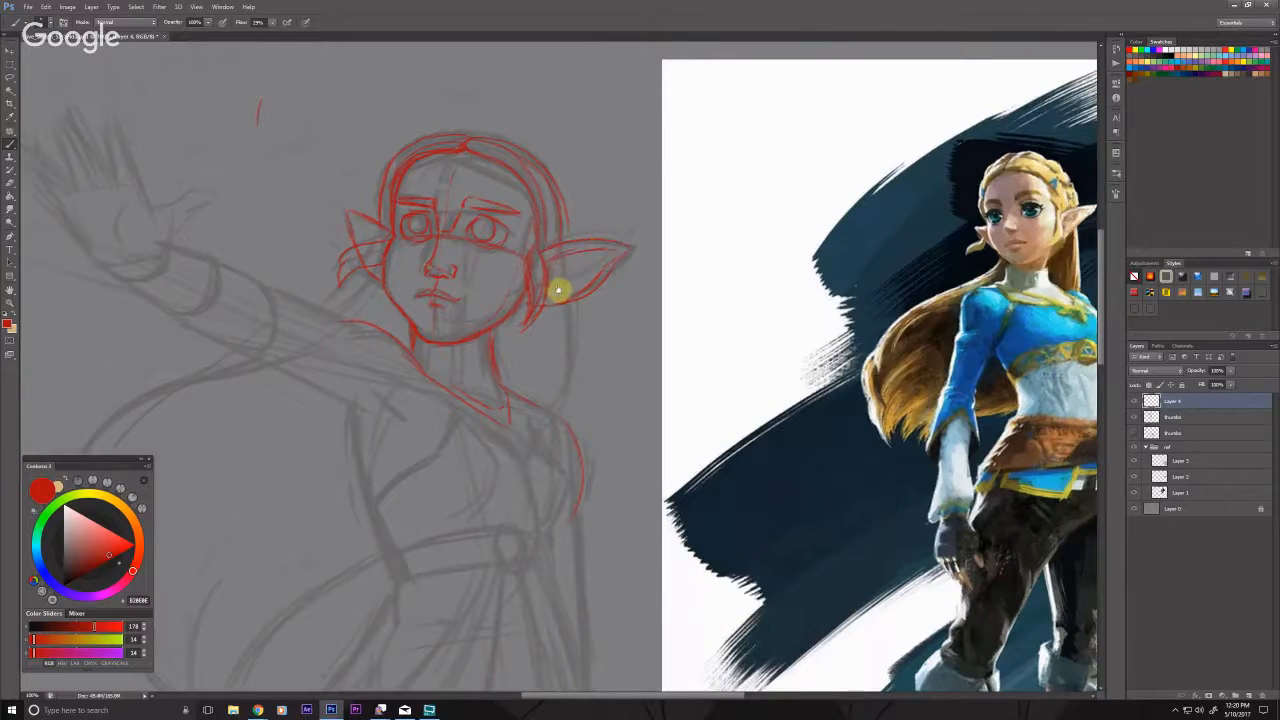
{"action": "left_click_drag", "start_coordinate": [558, 290], "coordinate": [553, 287]}
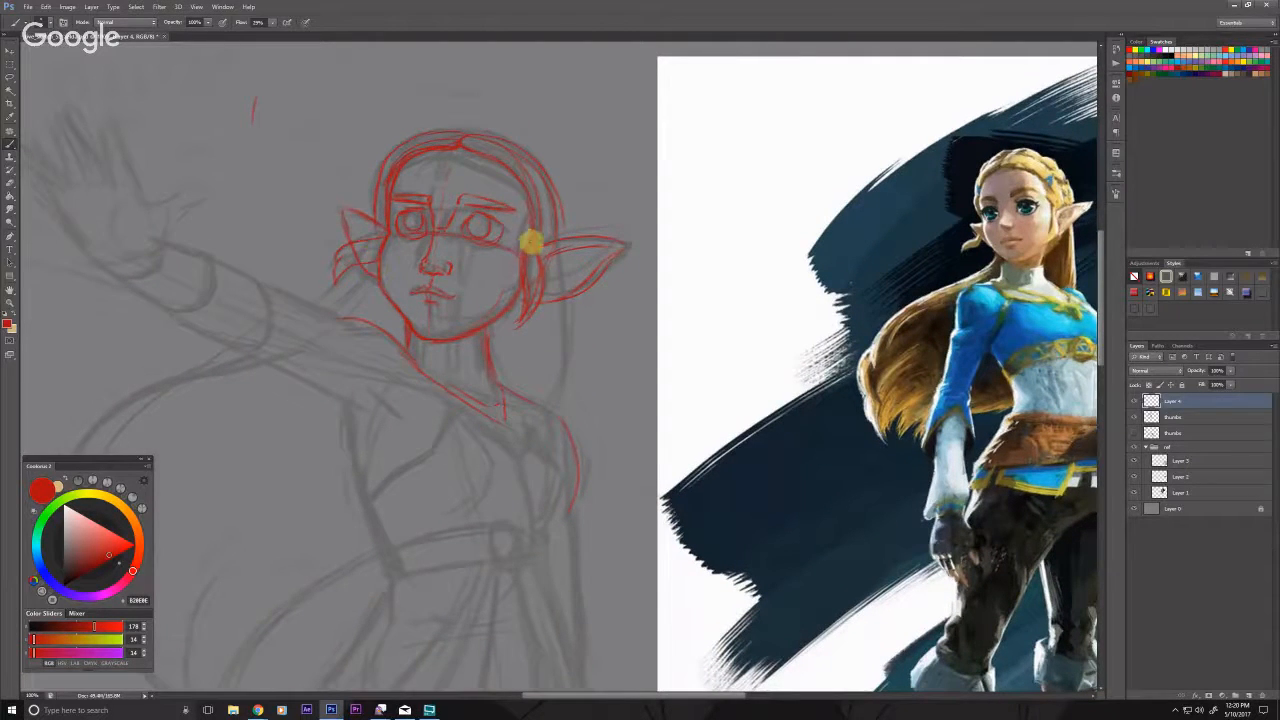
{"action": "left_click_drag", "start_coordinate": [525, 337], "coordinate": [532, 308]}
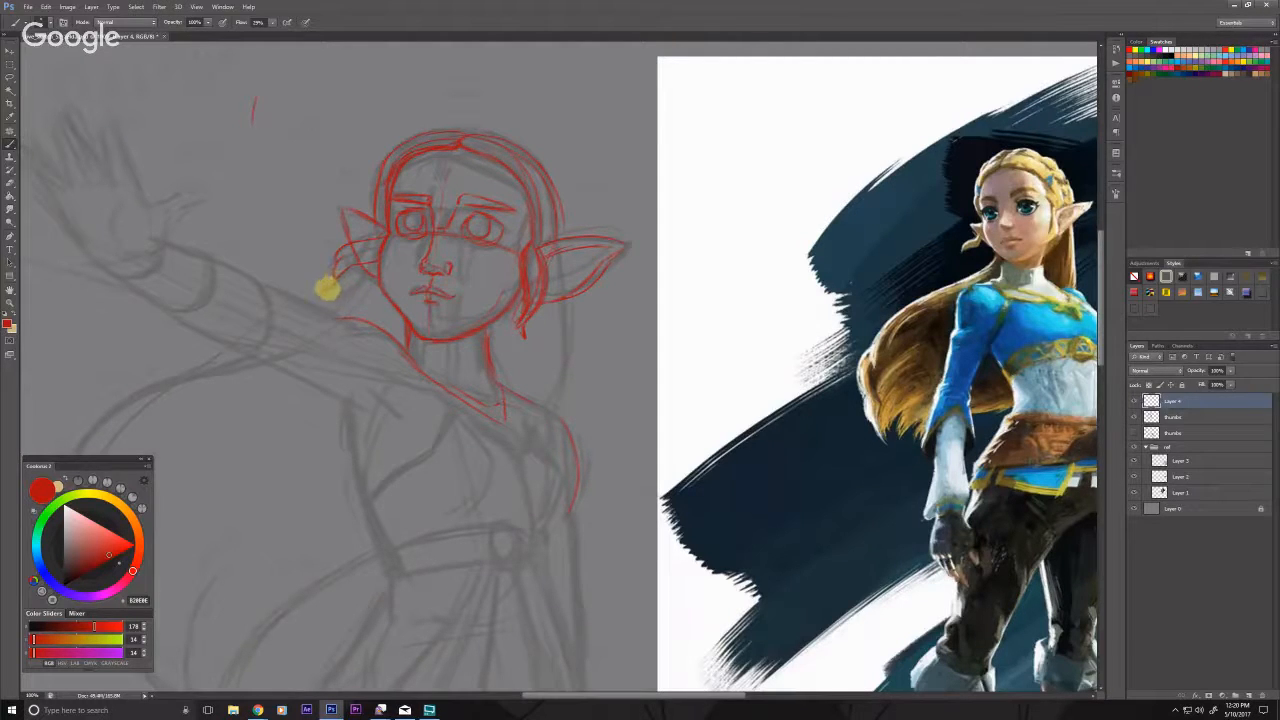
{"action": "mouse_move", "coordinate": [334, 286]}
{"action": "left_mouse_down"}
{"action": "mouse_move", "coordinate": [337, 260]}
{"action": "mouse_move", "coordinate": [380, 238]}
{"action": "left_mouse_up"}
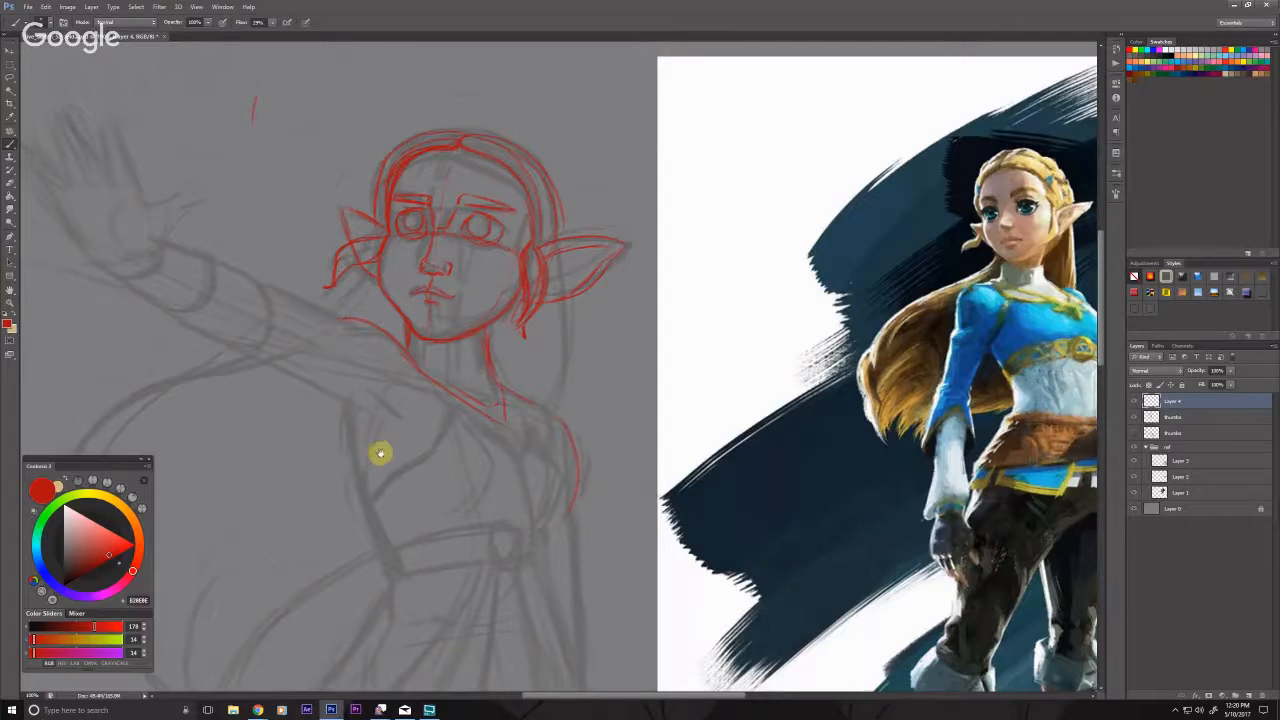
Step: Draw the upper contour of the outstretched forearm from the wrist toward the elbow in red
{"action": "left_click_drag", "start_coordinate": [380, 453], "coordinate": [419, 451]}
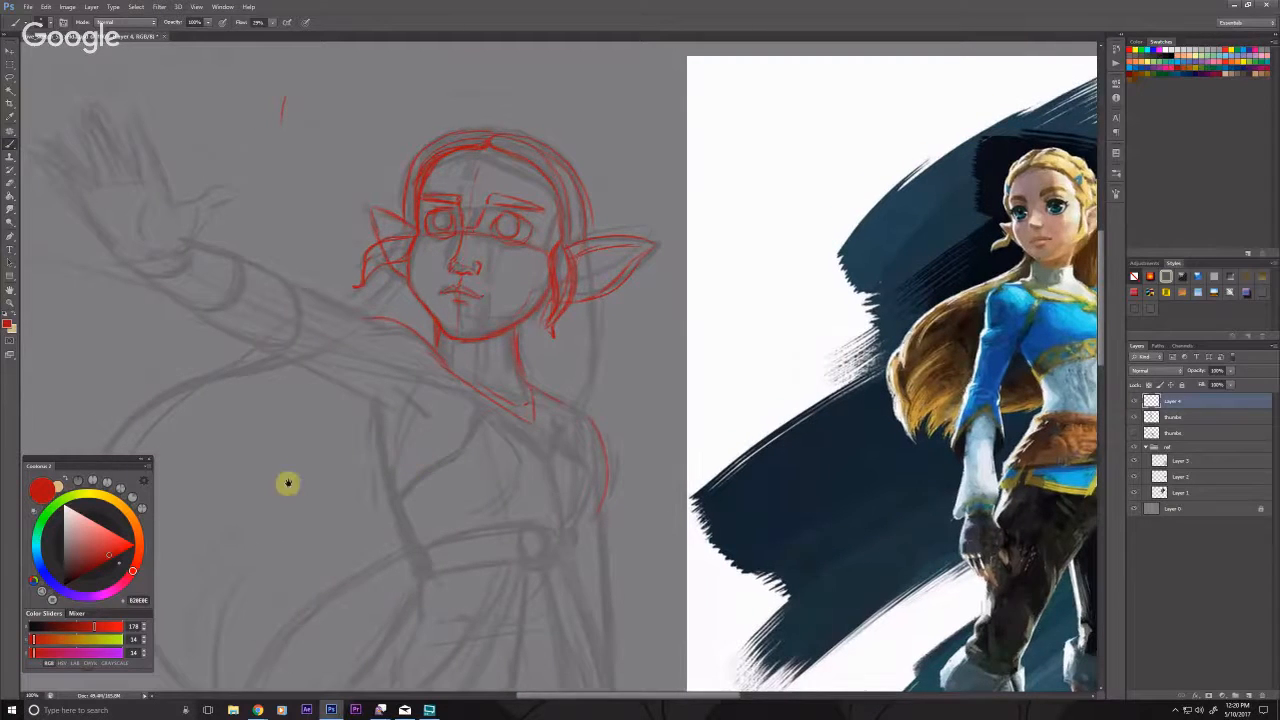
{"action": "left_click_drag", "start_coordinate": [303, 453], "coordinate": [311, 451]}
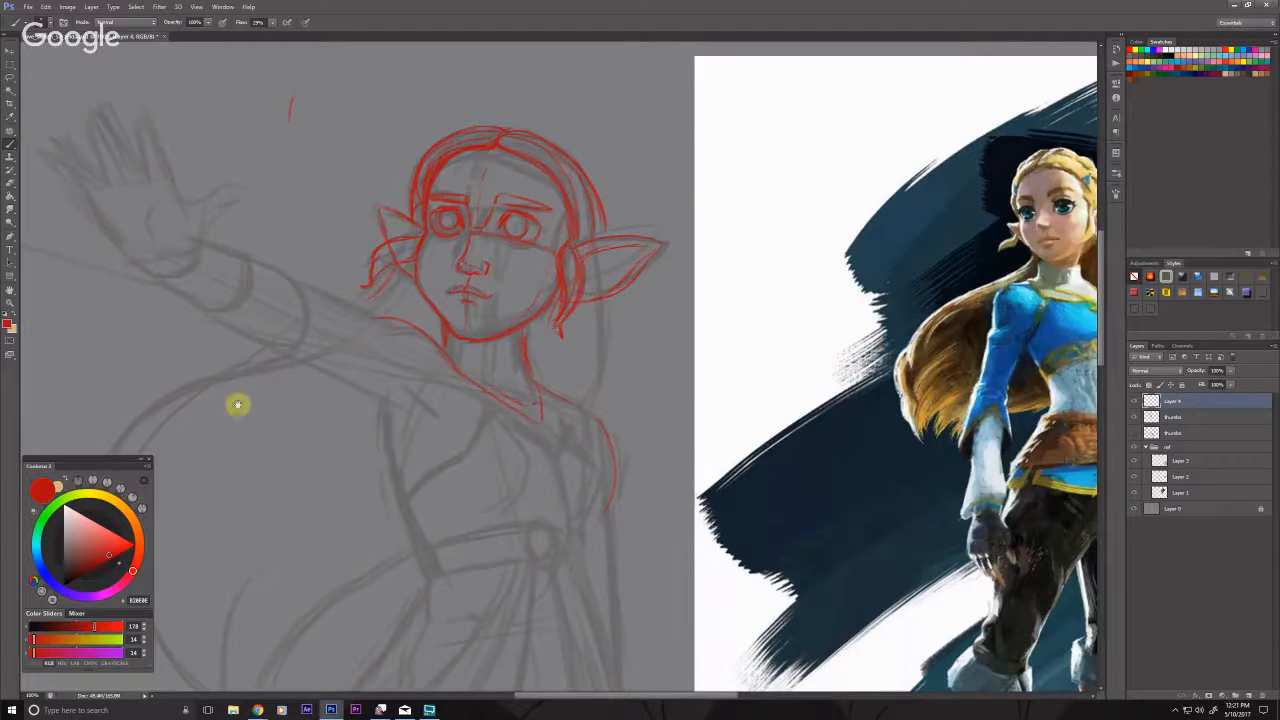
{"action": "left_click_drag", "start_coordinate": [238, 404], "coordinate": [358, 446]}
{"action": "left_click_drag", "start_coordinate": [322, 283], "coordinate": [448, 348]}
{"action": "left_click_drag", "start_coordinate": [374, 460], "coordinate": [349, 460]}
{"action": "left_click", "coordinate": [425, 512], "text": "alt"}
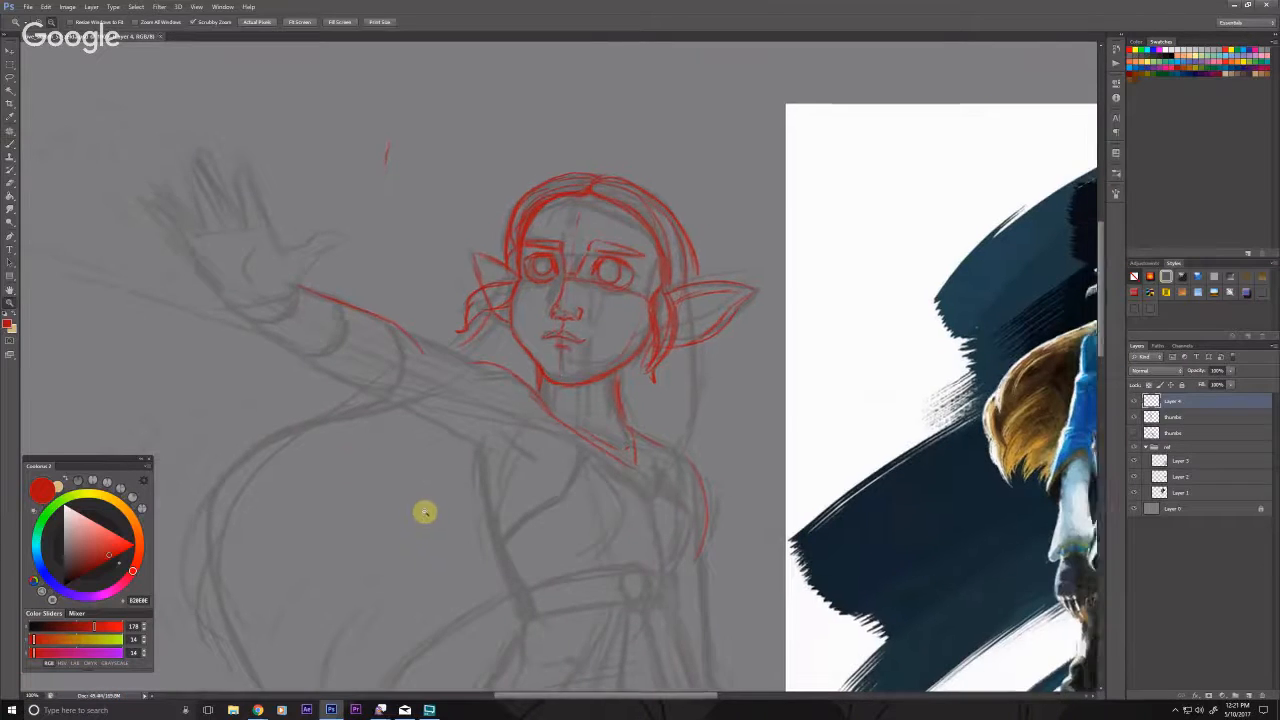
{"action": "left_click", "coordinate": [424, 512], "text": "alt"}
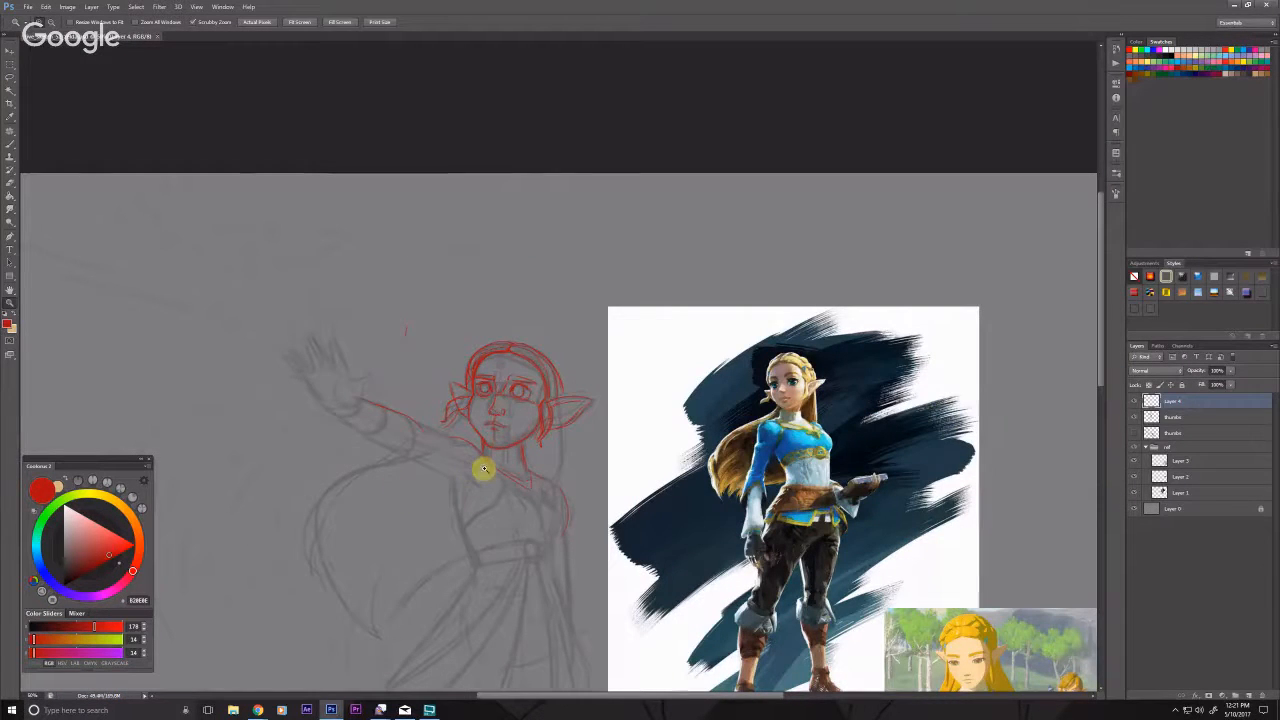
Step: Lasso the eye nearest the small ear and enlarge it slightly with Free Transform
{"action": "left_click", "coordinate": [414, 486]}
{"action": "left_click", "coordinate": [508, 414]}
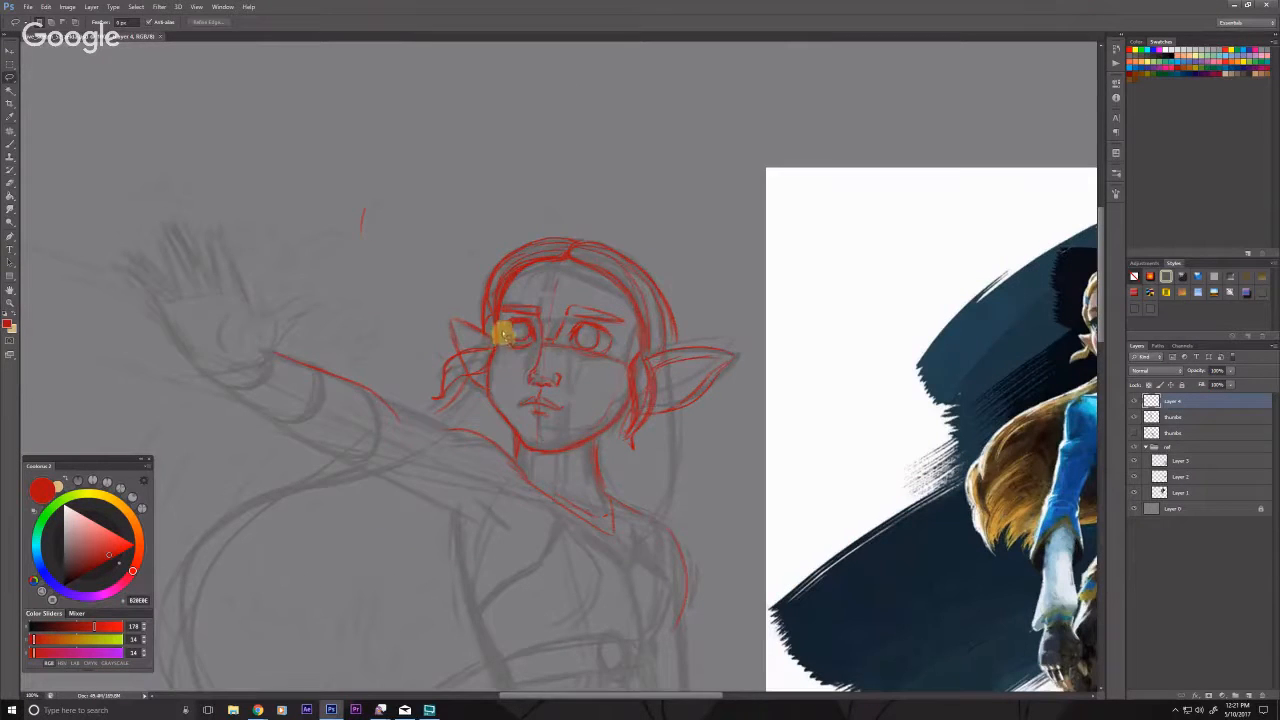
{"action": "left_click_drag", "start_coordinate": [532, 318], "coordinate": [515, 350]}
{"action": "key", "text": "v"}
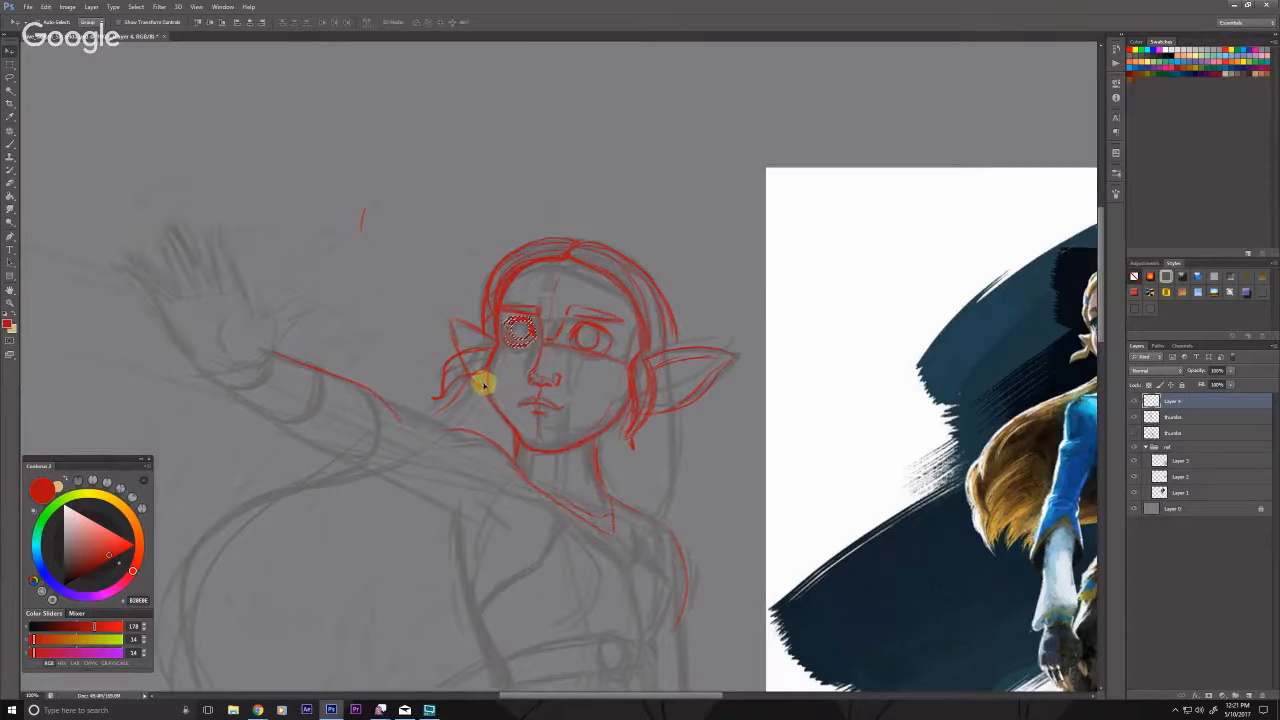
{"action": "key", "text": "ctrl+t"}
{"action": "left_click_drag", "start_coordinate": [505, 352], "coordinate": [499, 350]}
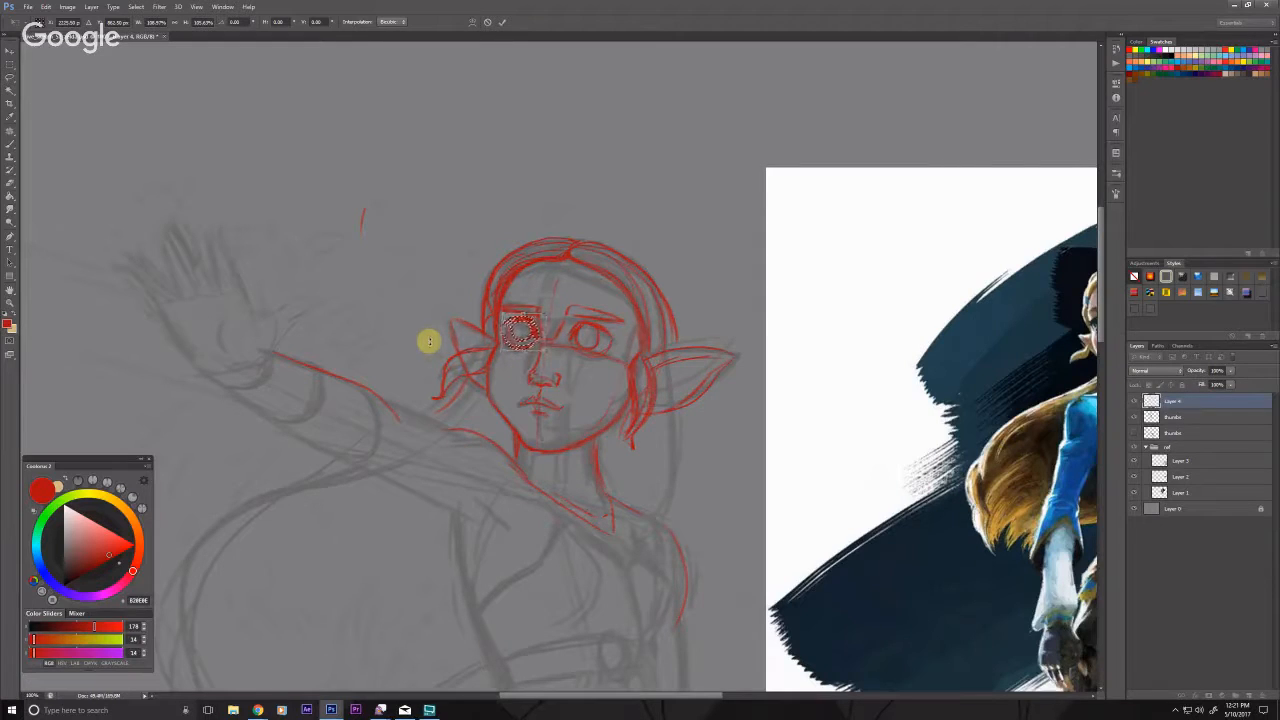
{"action": "key", "text": "Return"}
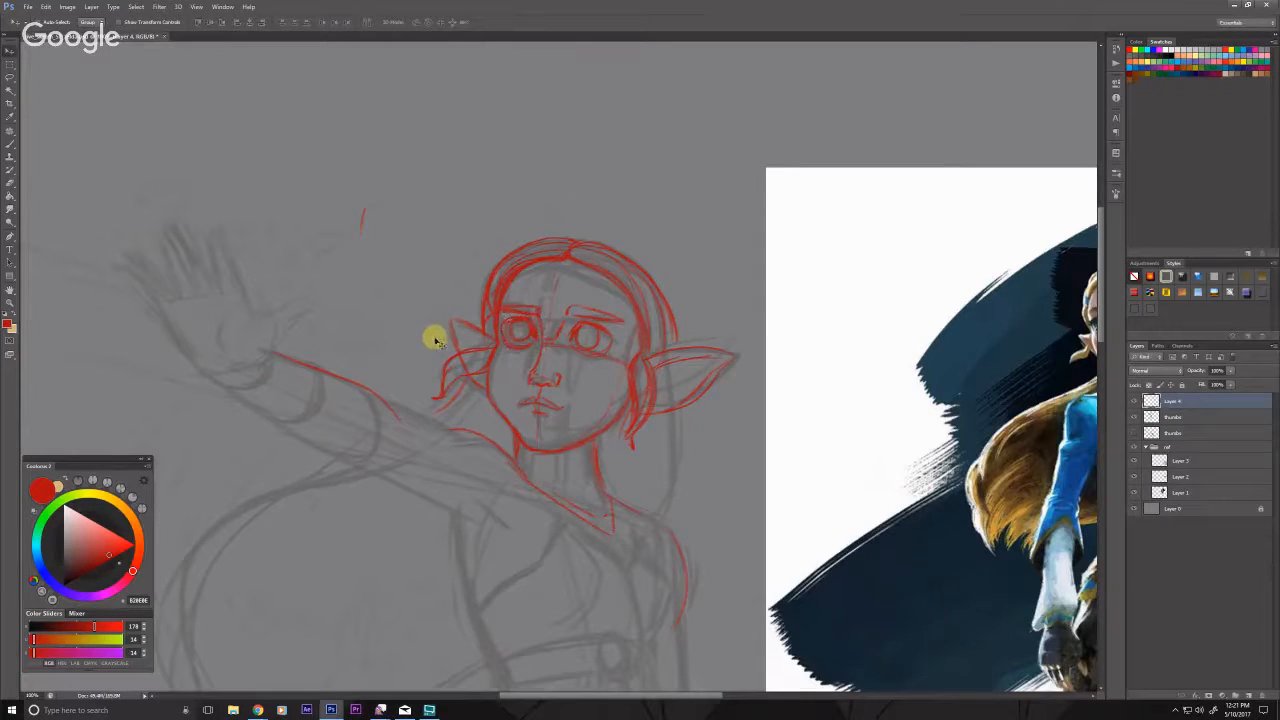
Step: Lasso the eye nearest the large ear, shift it slightly outward, and strengthen the eye outlines with the Brush tool
{"action": "left_click_drag", "start_coordinate": [550, 406], "coordinate": [470, 402]}
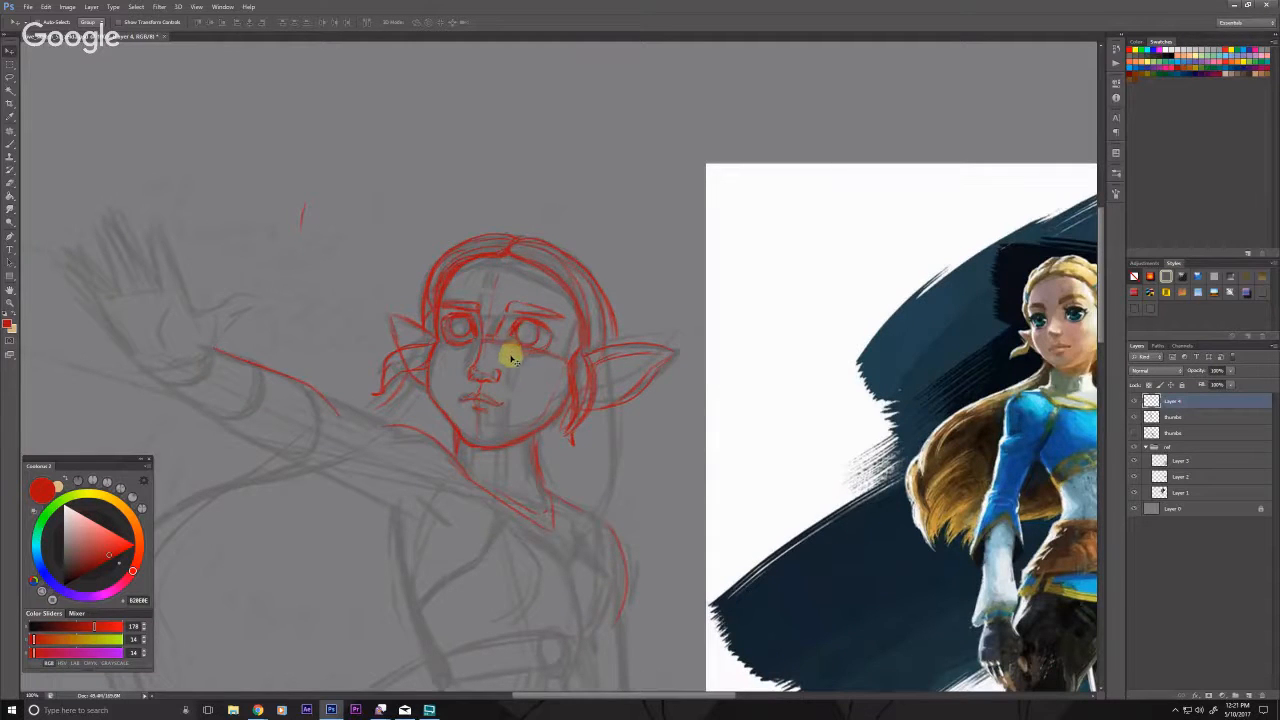
{"action": "key", "text": "l"}
{"action": "mouse_move", "coordinate": [513, 360]}
{"action": "left_mouse_down"}
{"action": "mouse_move", "coordinate": [506, 323]}
{"action": "mouse_move", "coordinate": [526, 318]}
{"action": "mouse_move", "coordinate": [529, 357]}
{"action": "mouse_move", "coordinate": [512, 355]}
{"action": "left_mouse_up"}
{"action": "key", "text": "v"}
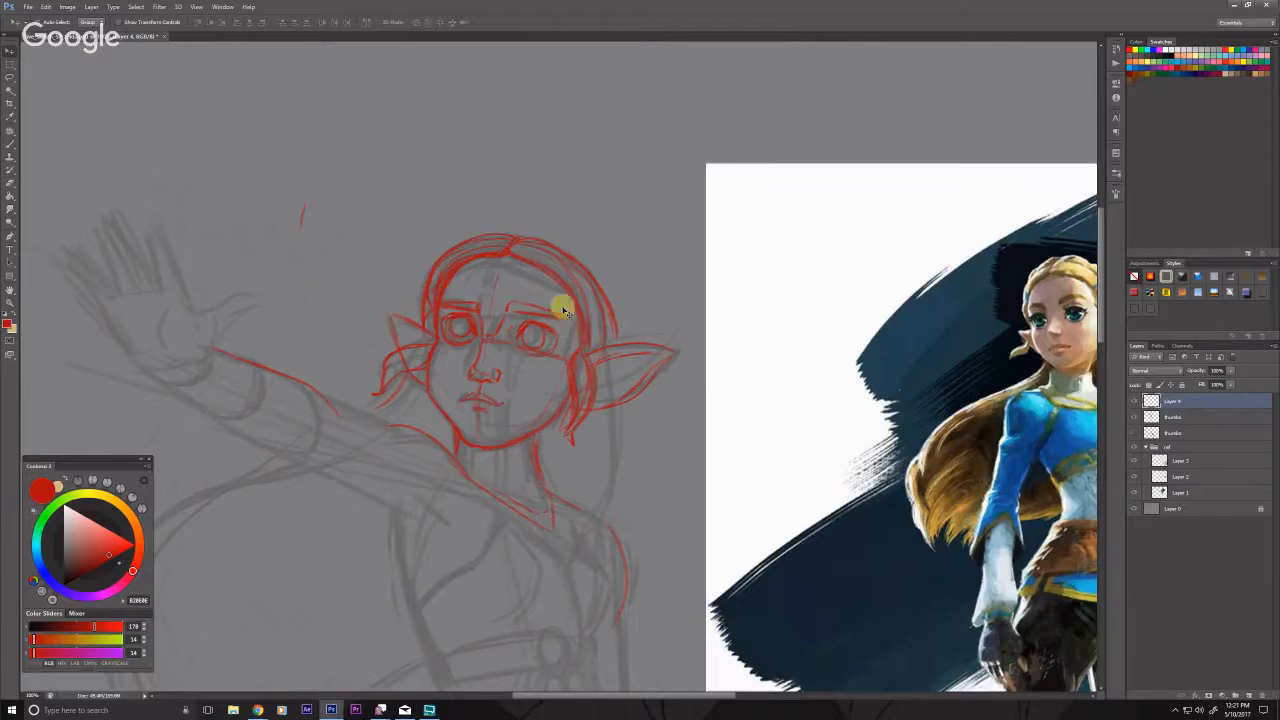
{"action": "key", "text": "b"}
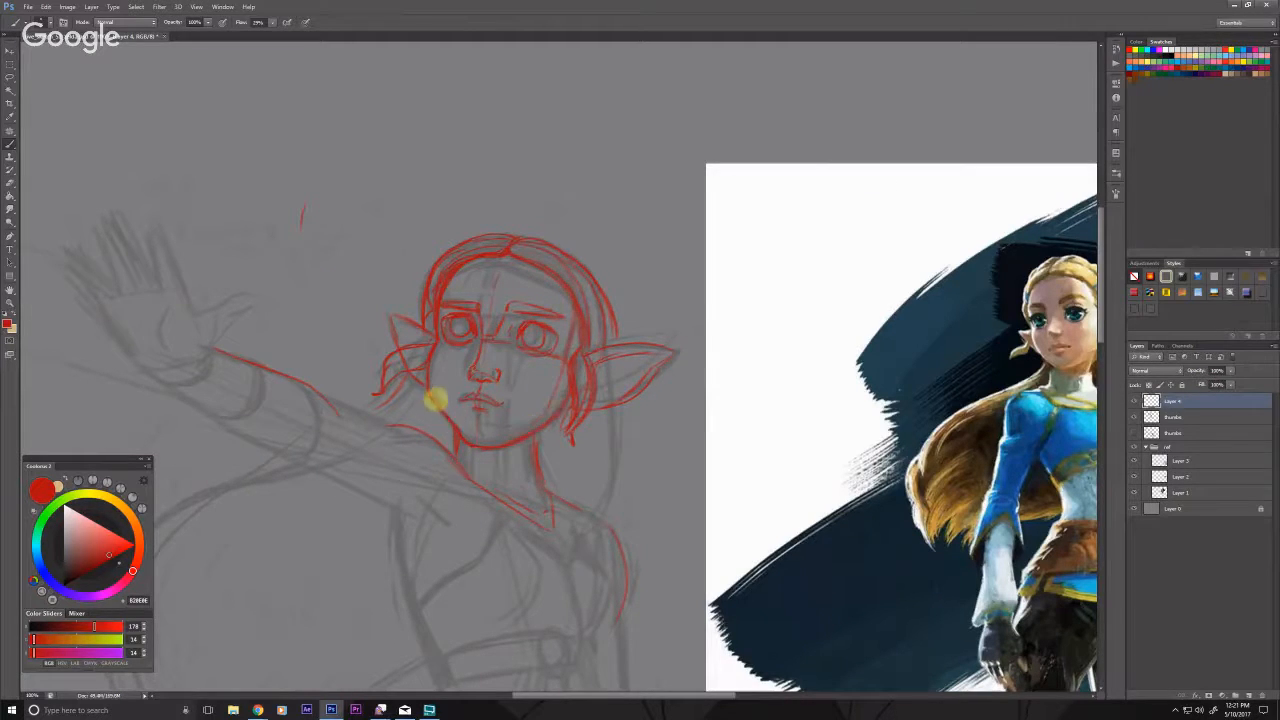
{"action": "left_click_drag", "start_coordinate": [335, 235], "coordinate": [336, 229]}
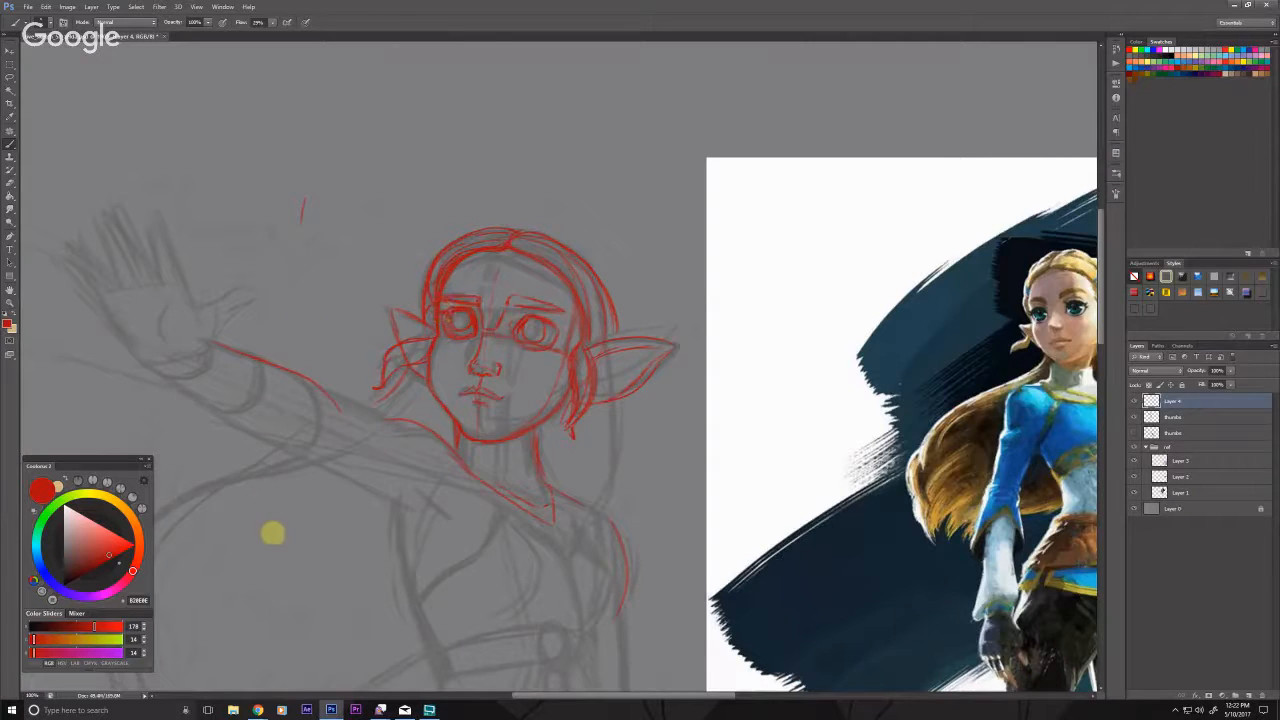
Step: Check the whole figure beside the references and save the document
{"action": "key", "text": "z"}
{"action": "left_click", "coordinate": [264, 569], "text": "alt"}
{"action": "left_click_drag", "start_coordinate": [289, 615], "coordinate": [497, 437]}
{"action": "key", "text": "ctrl+s"}
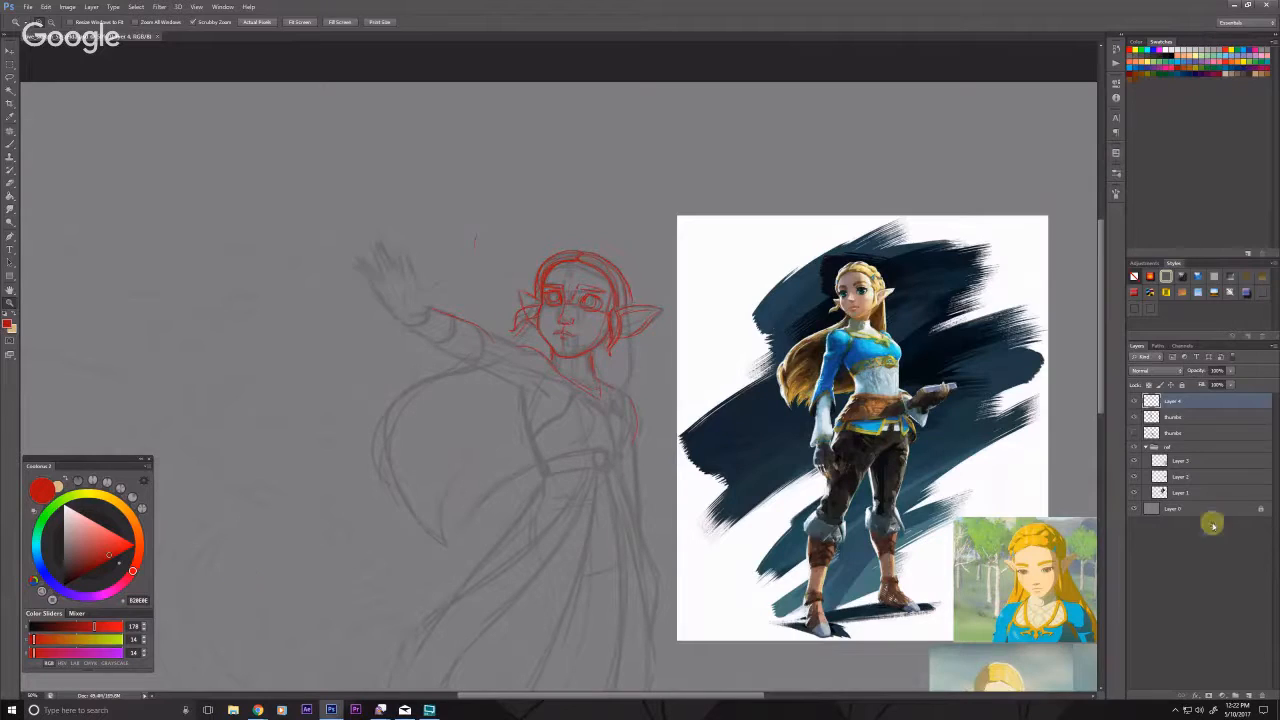
Step: Lower the opacity of the red linework layer and rename it as corrections
{"action": "left_click", "coordinate": [1178, 590]}
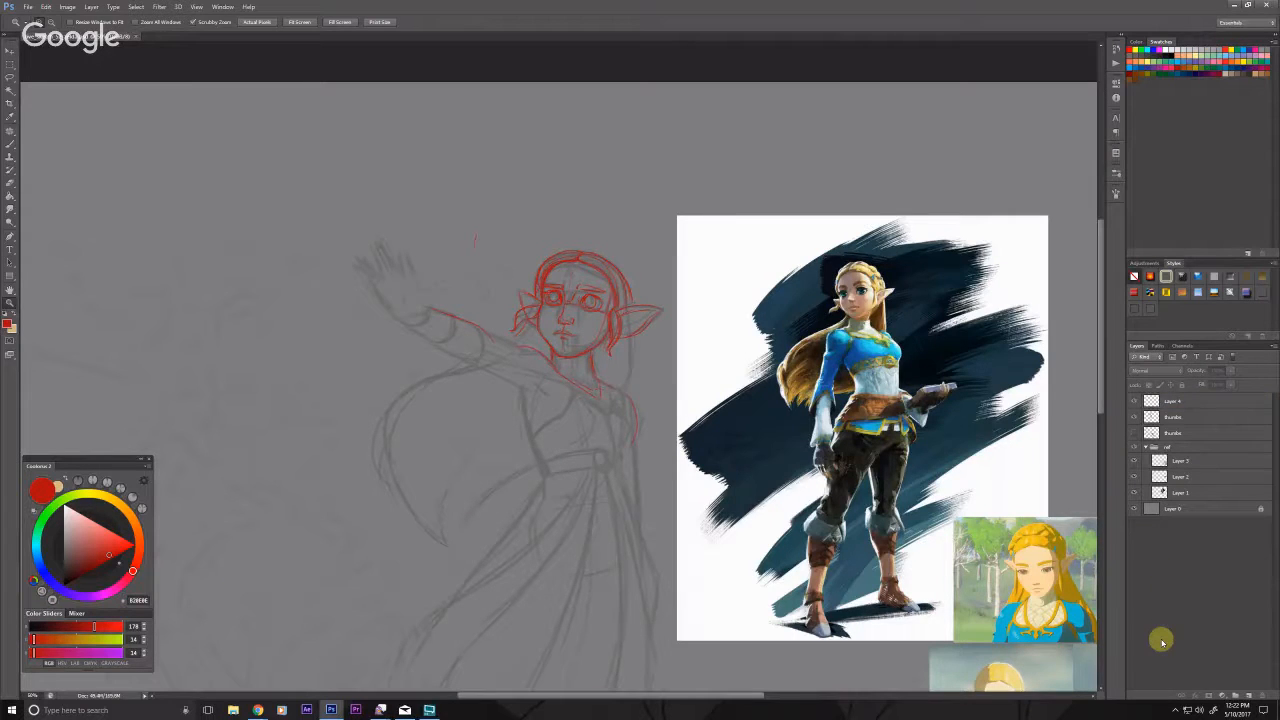
{"action": "left_click", "coordinate": [1178, 404]}
{"action": "left_click_drag", "start_coordinate": [1230, 378], "coordinate": [1214, 380]}
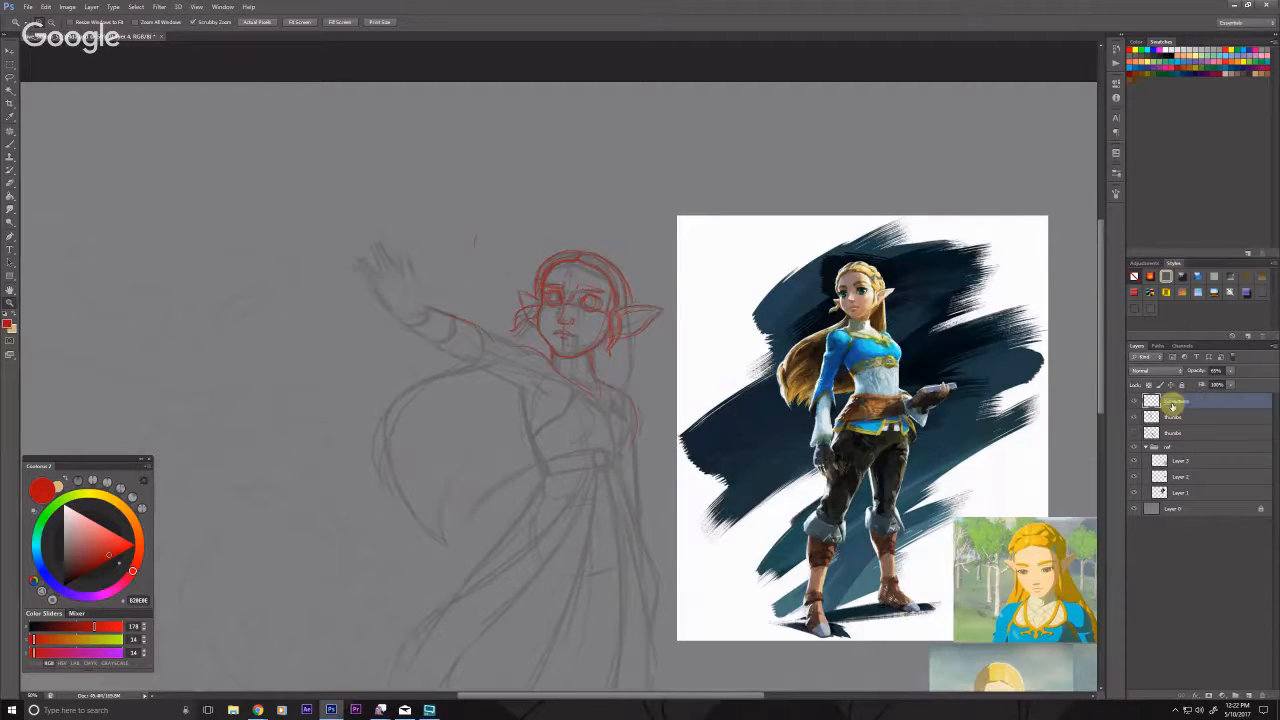
{"action": "key", "text": "Return"}
Step: Add a new layer named tie down above the corrections layer
{"action": "key", "text": "ctrl+shift+alt+n"}
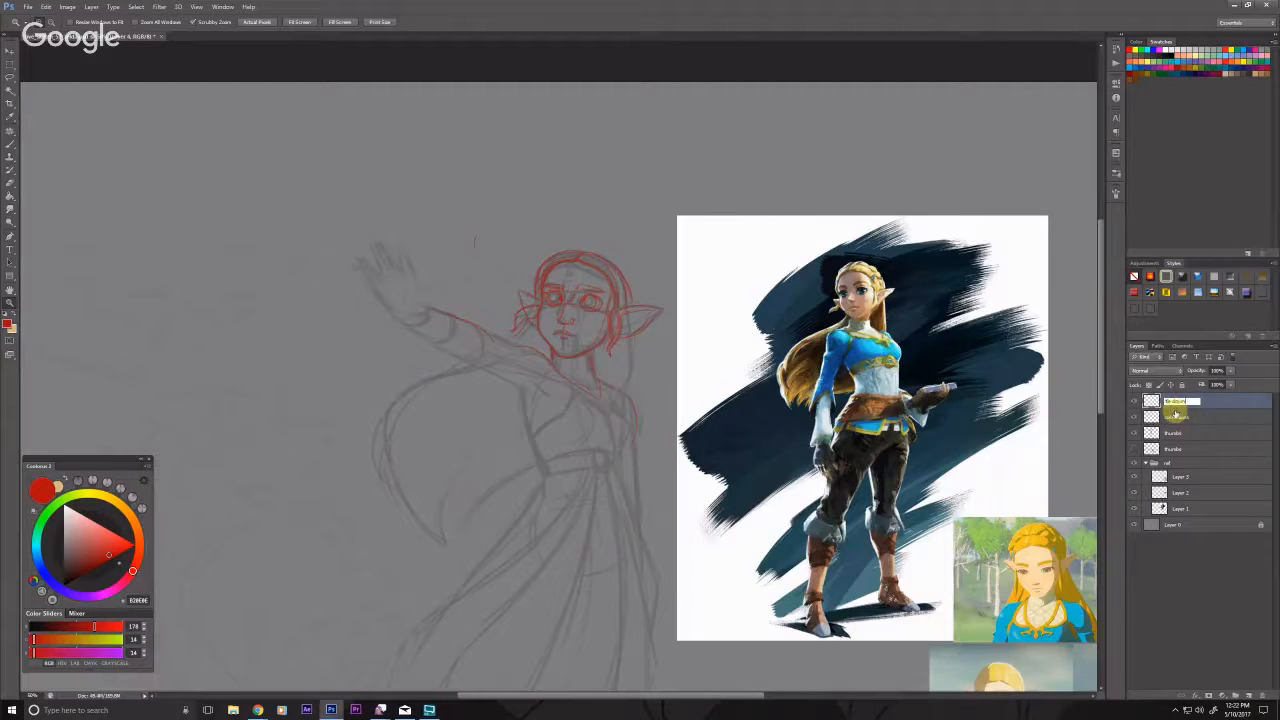
{"action": "left_click", "coordinate": [1169, 607]}
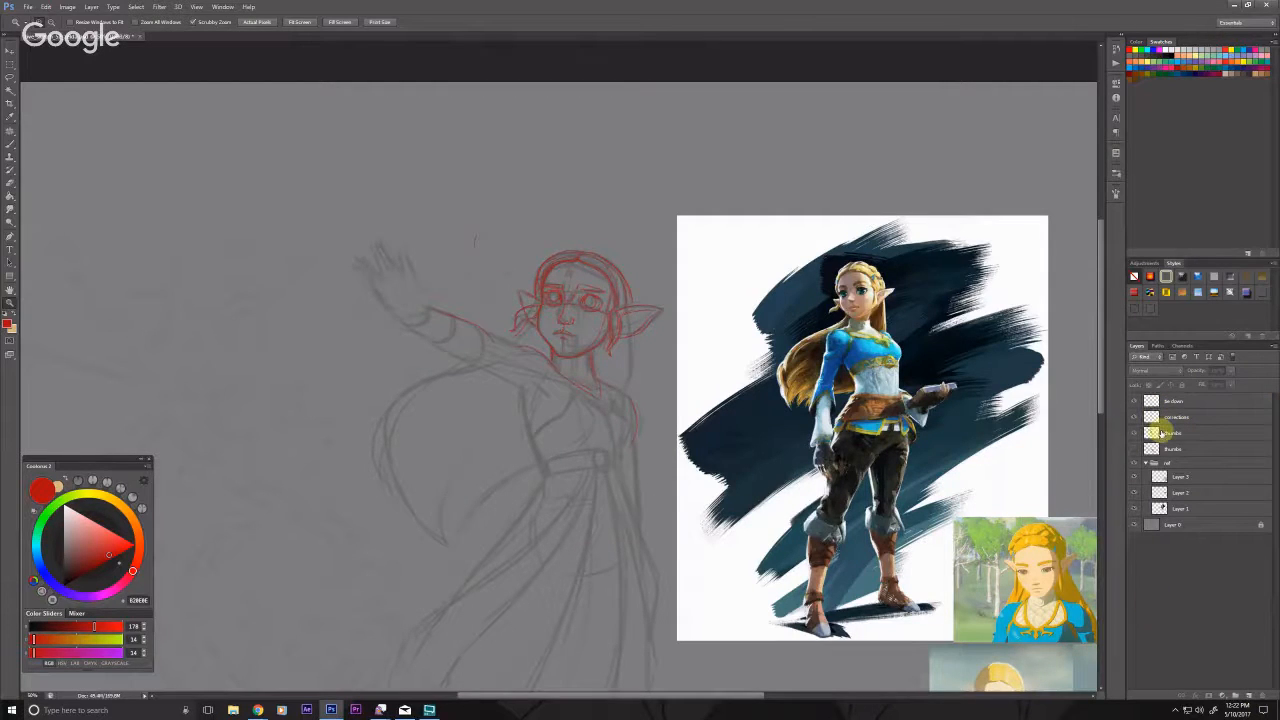
Step: Move the whole set of reference images higher on the canvas beside the figure
{"action": "left_click_drag", "start_coordinate": [574, 473], "coordinate": [534, 451]}
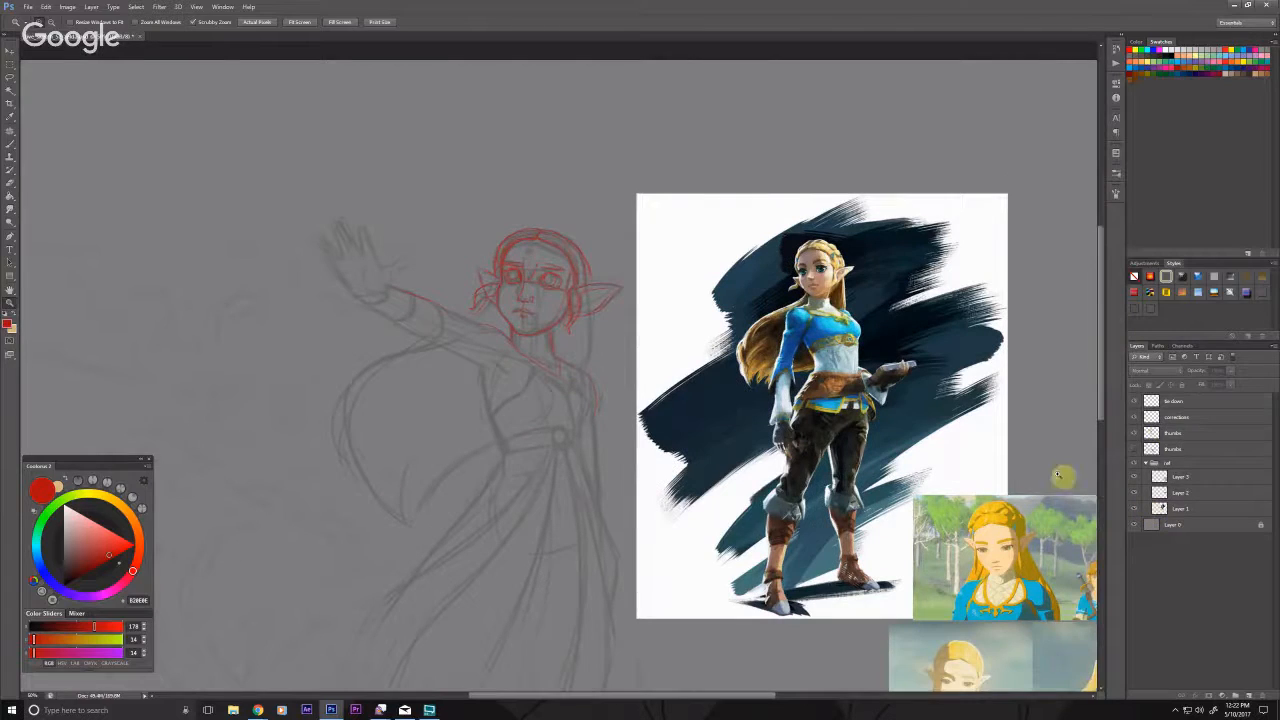
{"action": "key", "text": "v"}
{"action": "left_click", "coordinate": [824, 421]}
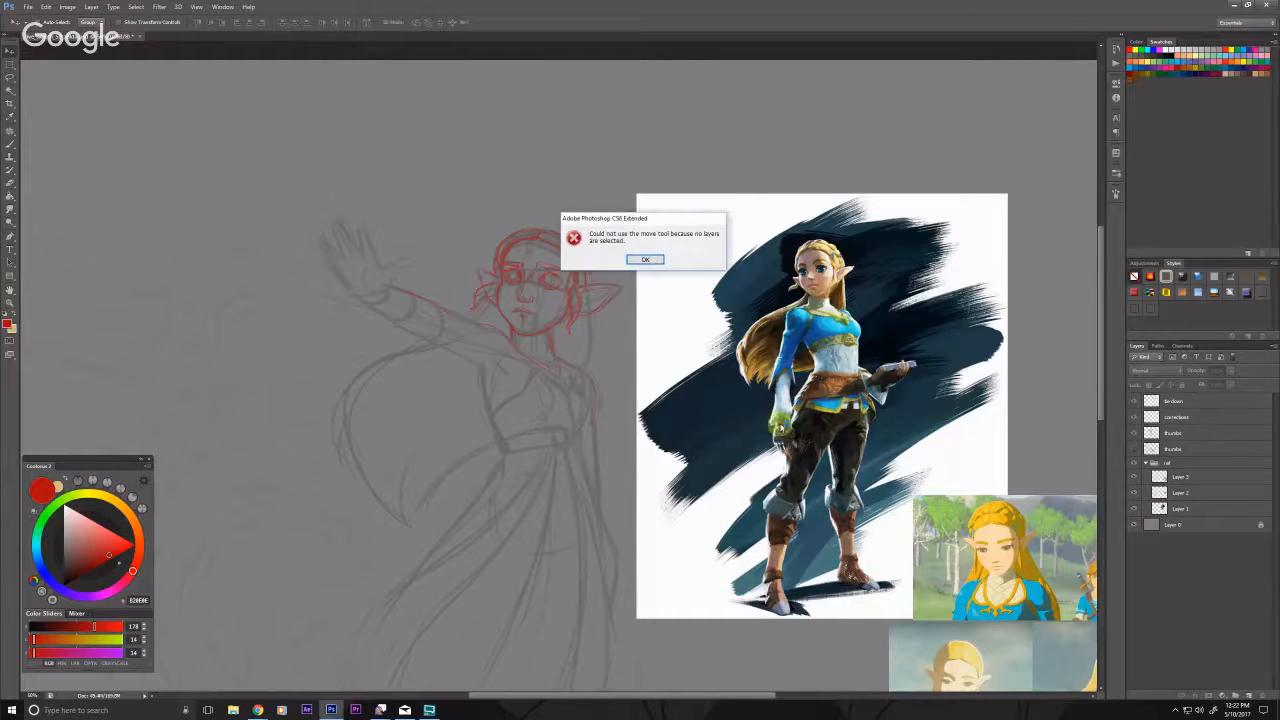
{"action": "left_click", "coordinate": [646, 260]}
{"action": "left_click_drag", "start_coordinate": [705, 362], "coordinate": [685, 272]}
Step: Move the full-body Zelda reference image on Layer 1 away from the sketched figure and deselect its layer
{"action": "left_click", "coordinate": [1165, 512]}
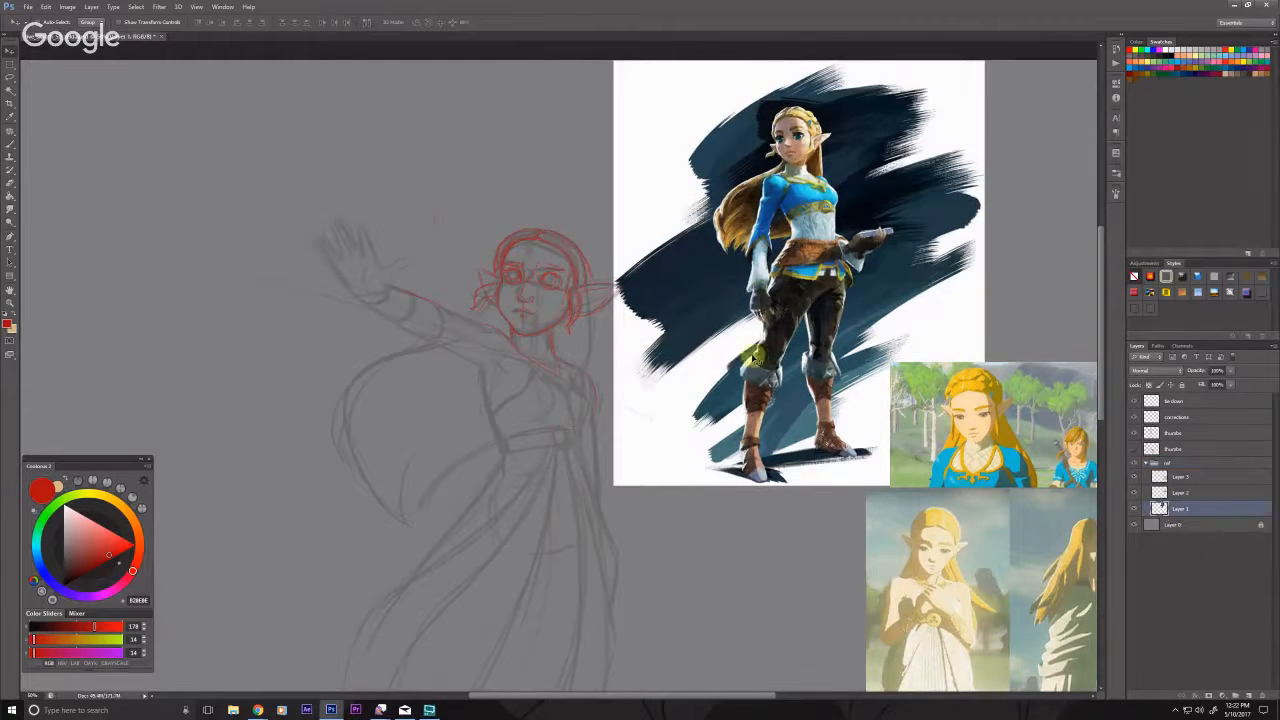
{"action": "left_click_drag", "start_coordinate": [758, 358], "coordinate": [832, 338]}
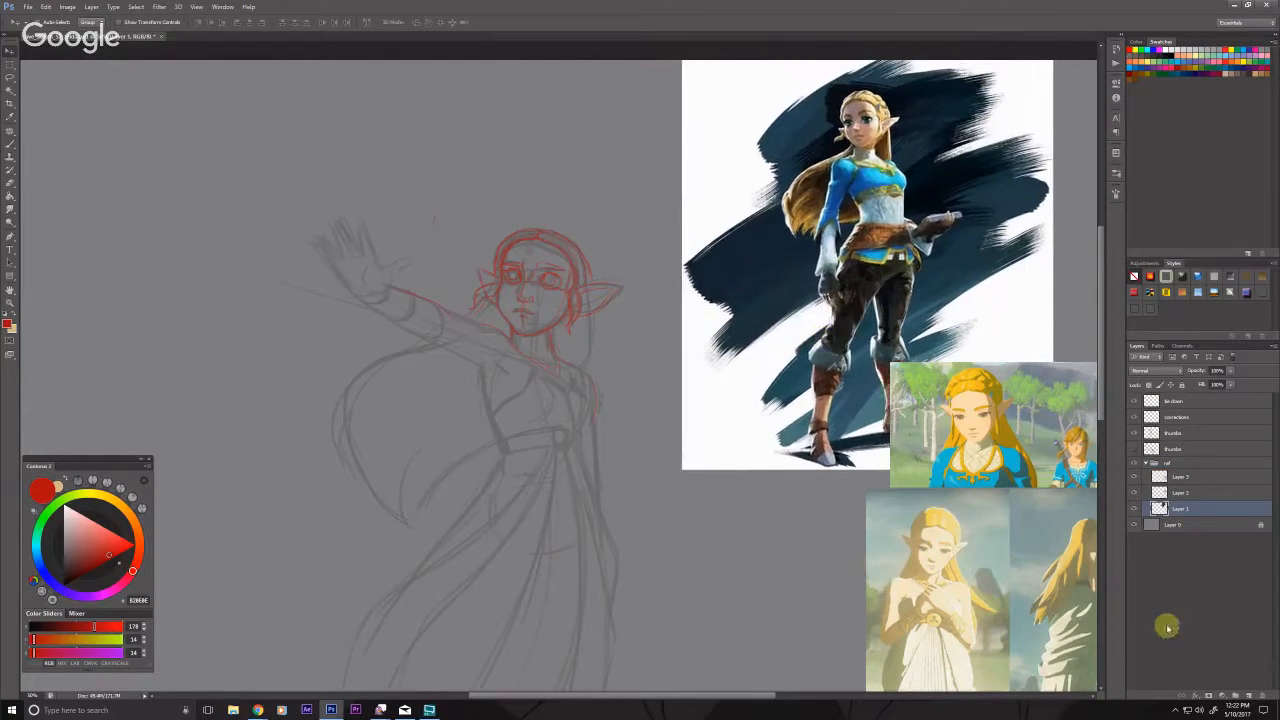
{"action": "left_click", "coordinate": [1166, 623]}
Step: Make the corrections layer active and switch to the Brush tool to continue the figure's linework
{"action": "left_click_drag", "start_coordinate": [435, 592], "coordinate": [443, 600]}
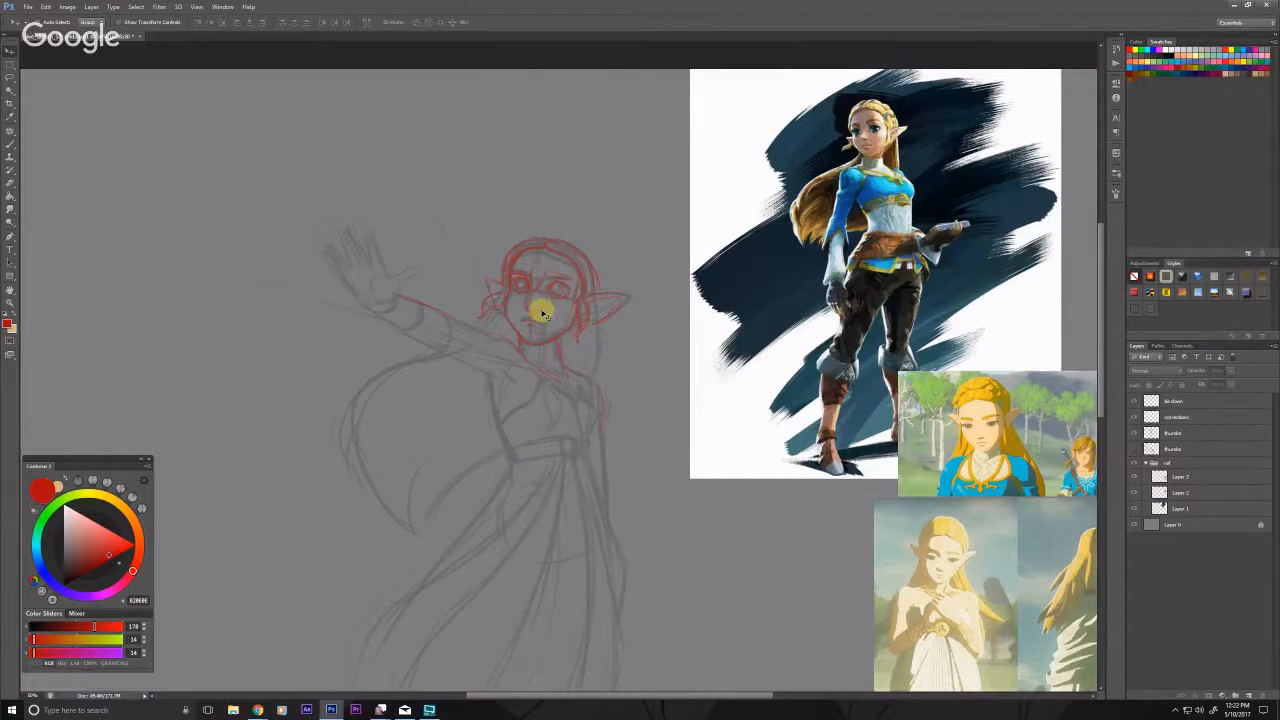
{"action": "left_click", "coordinate": [1170, 413]}
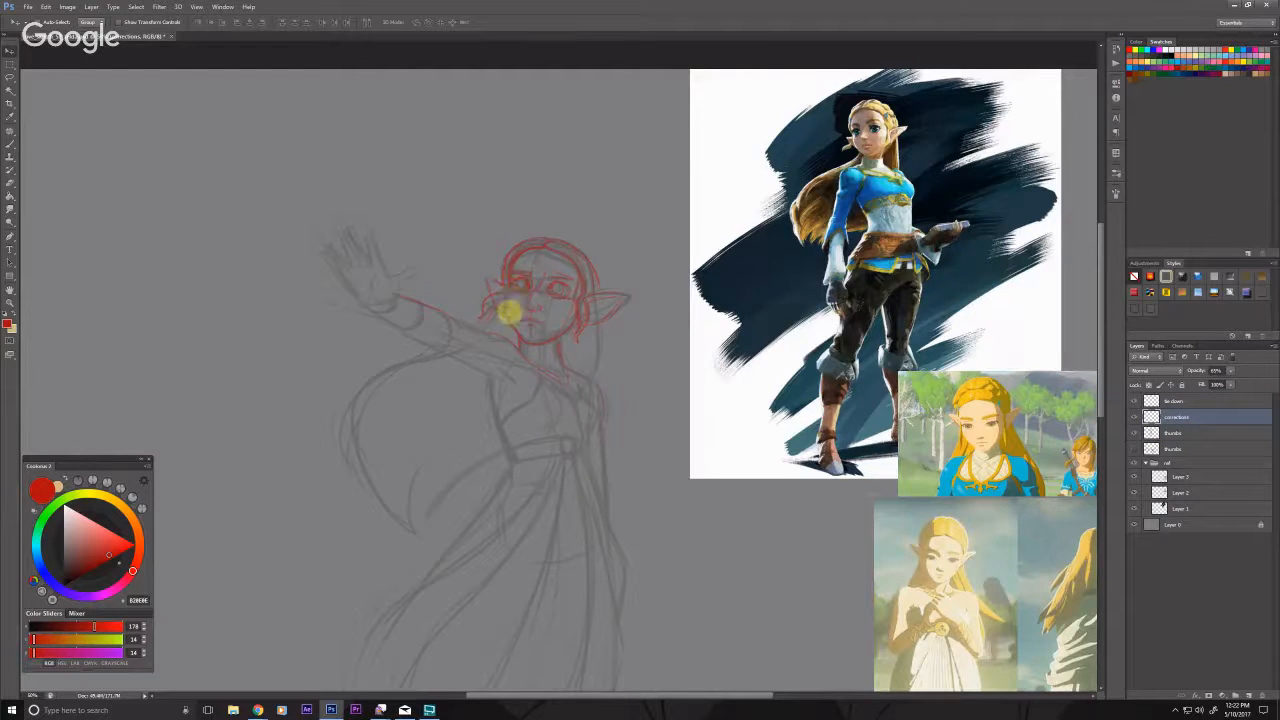
{"action": "key", "text": "b"}
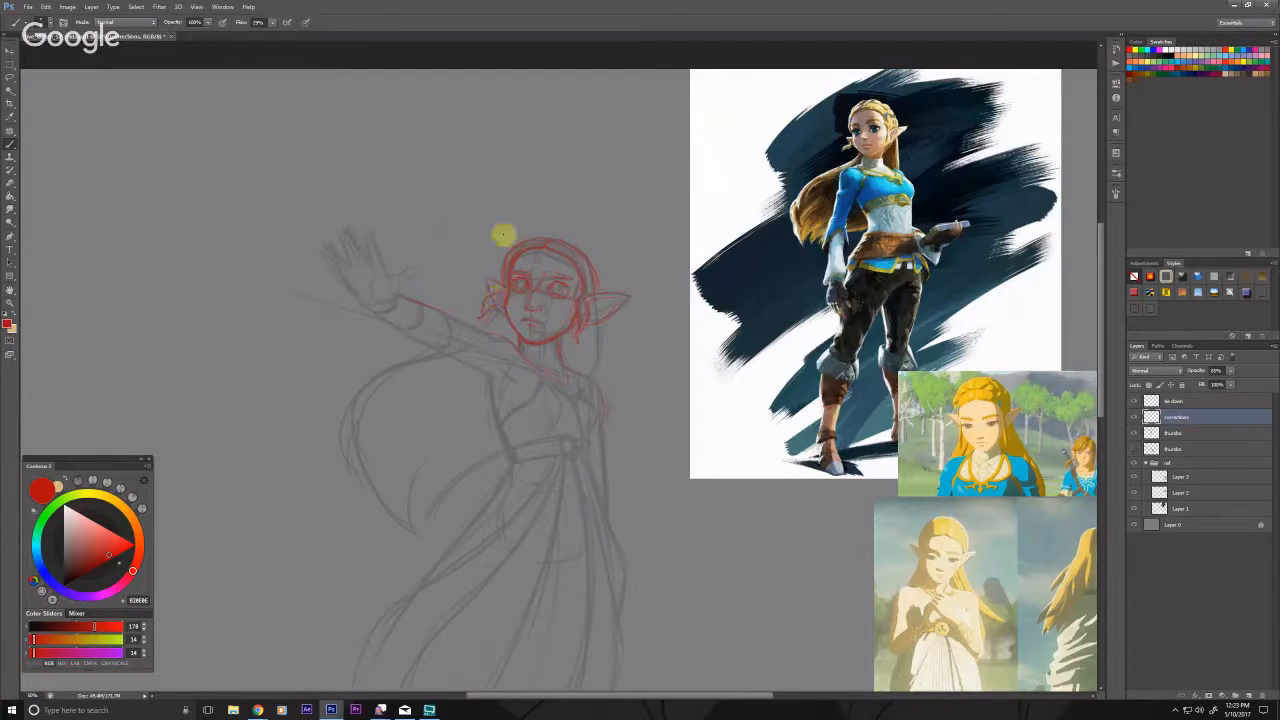
Step: Save the document and make the tie down layer active, with the figure's head and upper body enlarged for linework
{"action": "key", "text": "ctrl+s"}
{"action": "left_click_drag", "start_coordinate": [499, 412], "coordinate": [499, 415]}
{"action": "key", "text": "z"}
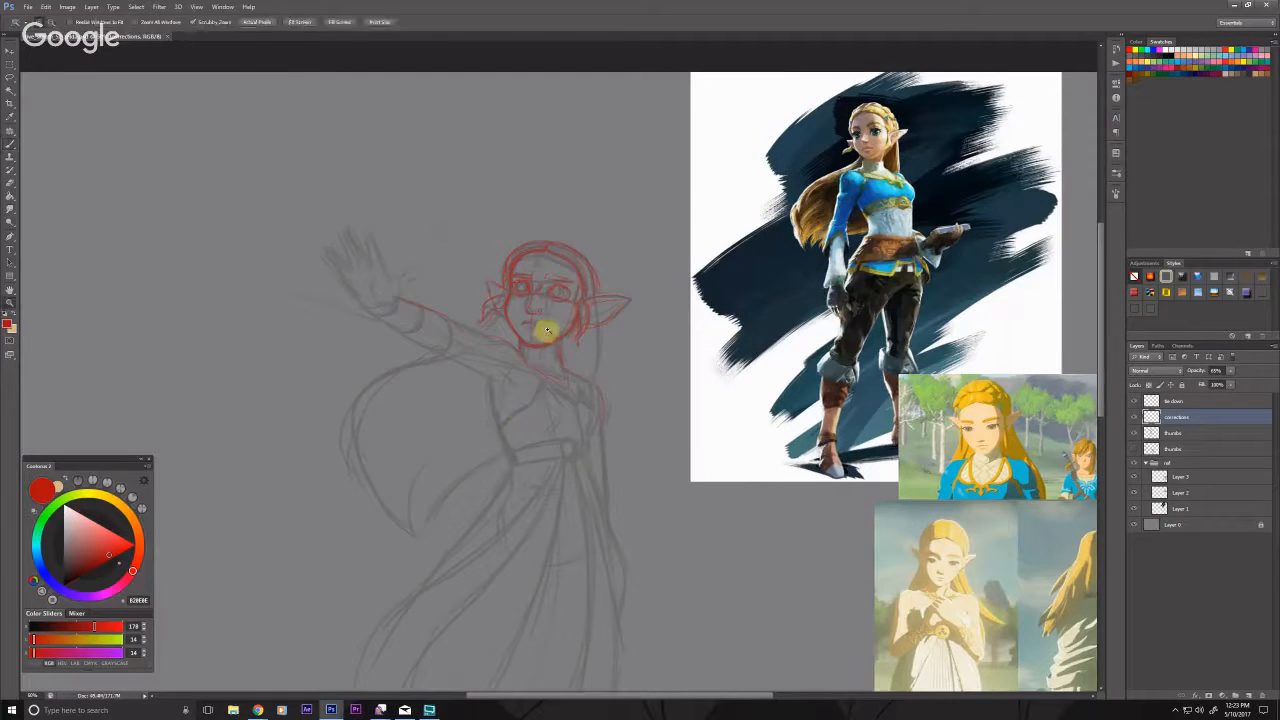
{"action": "left_click", "coordinate": [540, 329]}
{"action": "left_click", "coordinate": [500, 318]}
{"action": "left_click", "coordinate": [489, 354]}
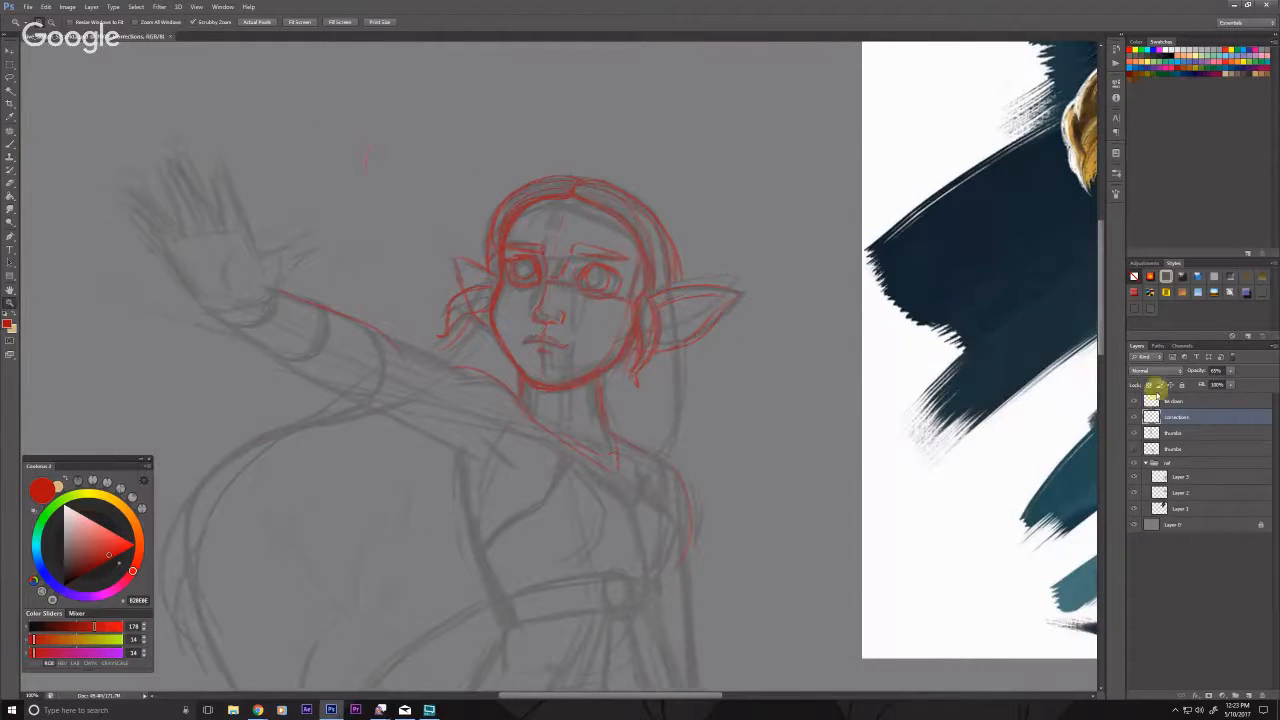
{"action": "left_click", "coordinate": [1154, 403]}
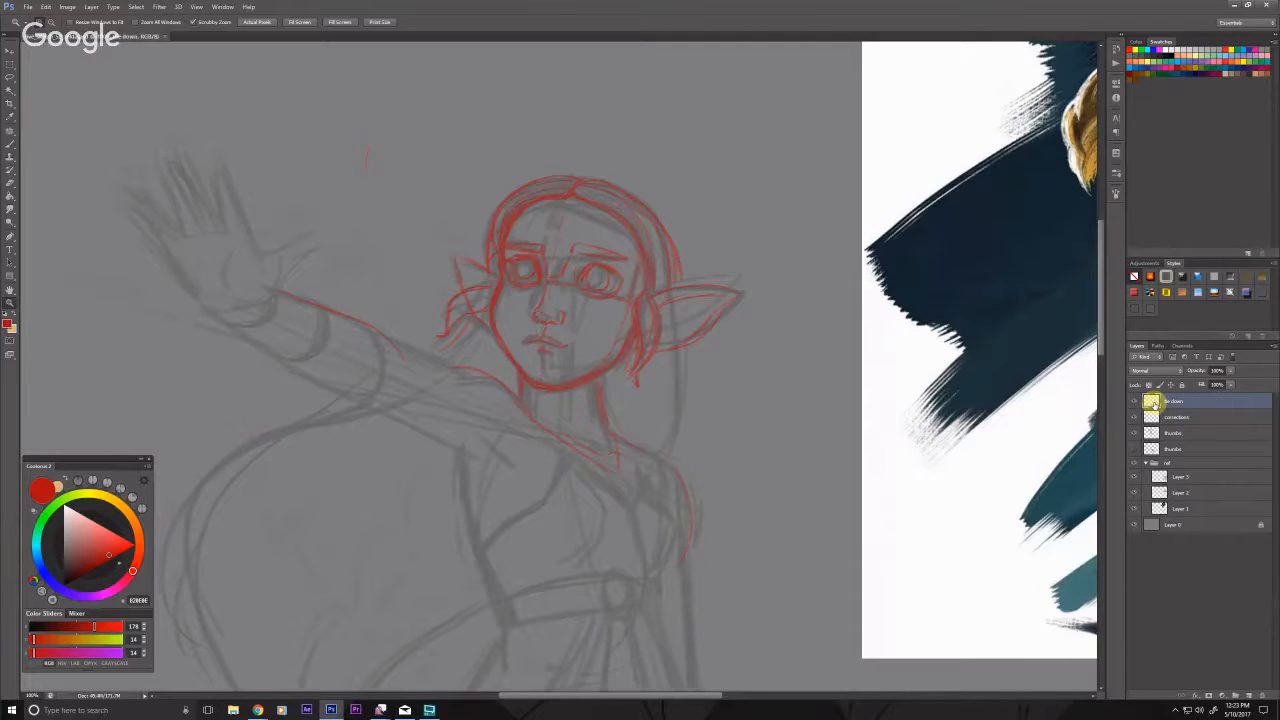
Step: Set the foreground colour to dark grey 222222 and raise the Brush tool's flow to 44%
{"action": "left_click", "coordinate": [62, 571]}
{"action": "left_click_drag", "start_coordinate": [62, 571], "coordinate": [63, 576]}
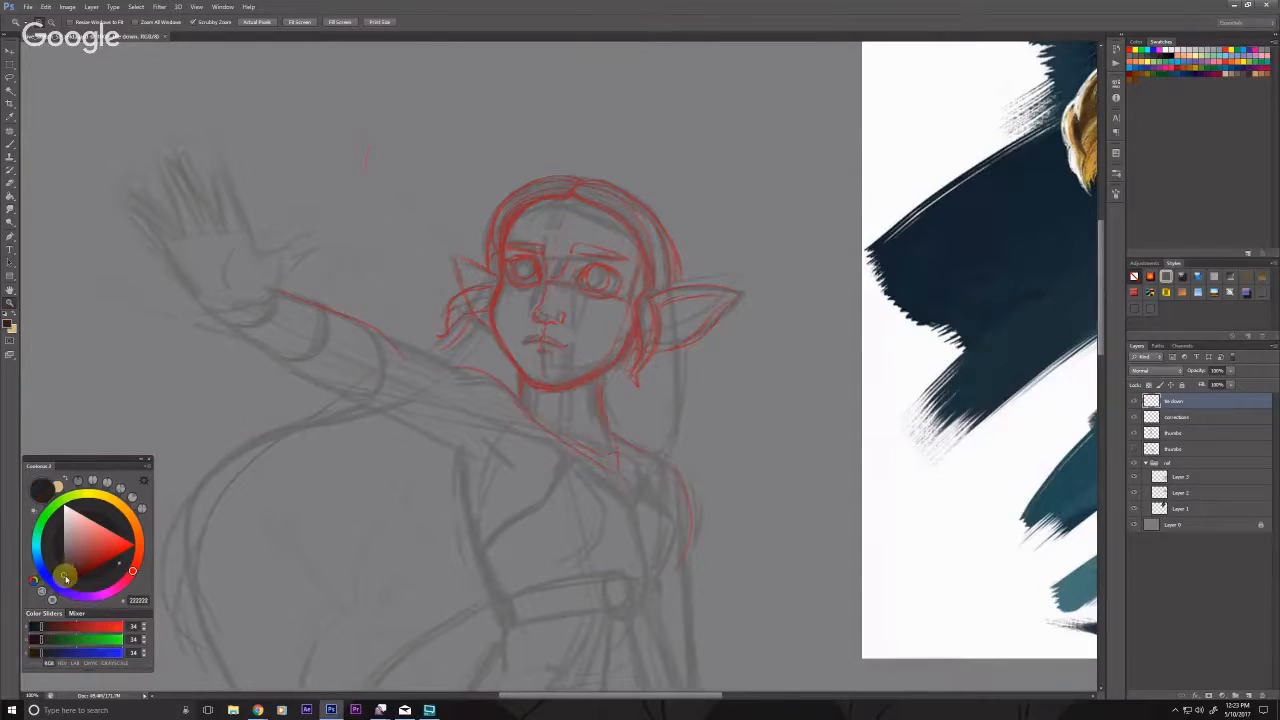
{"action": "key", "text": "b"}
{"action": "left_click", "coordinate": [272, 22]}
{"action": "left_click_drag", "start_coordinate": [257, 36], "coordinate": [295, 37]}
{"action": "left_click_drag", "start_coordinate": [328, 93], "coordinate": [266, 88]}
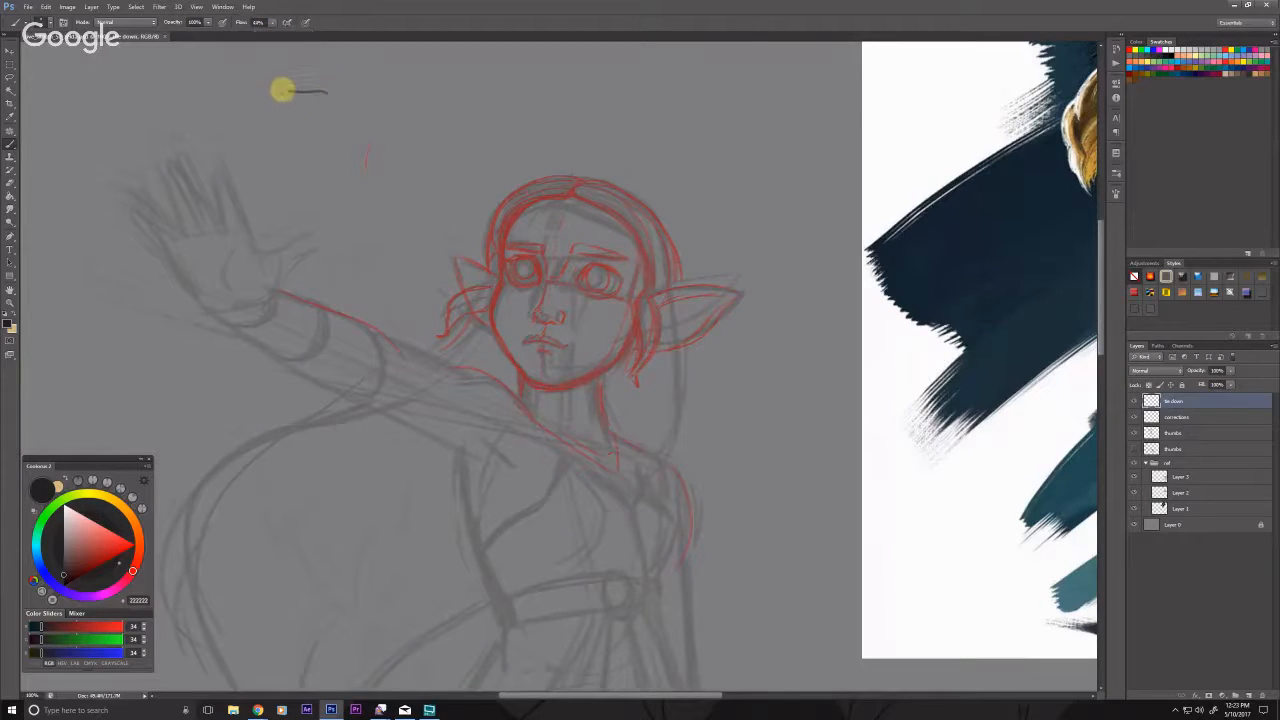
{"action": "left_click_drag", "start_coordinate": [367, 117], "coordinate": [307, 101]}
{"action": "key", "text": "ctrl+alt+z"}
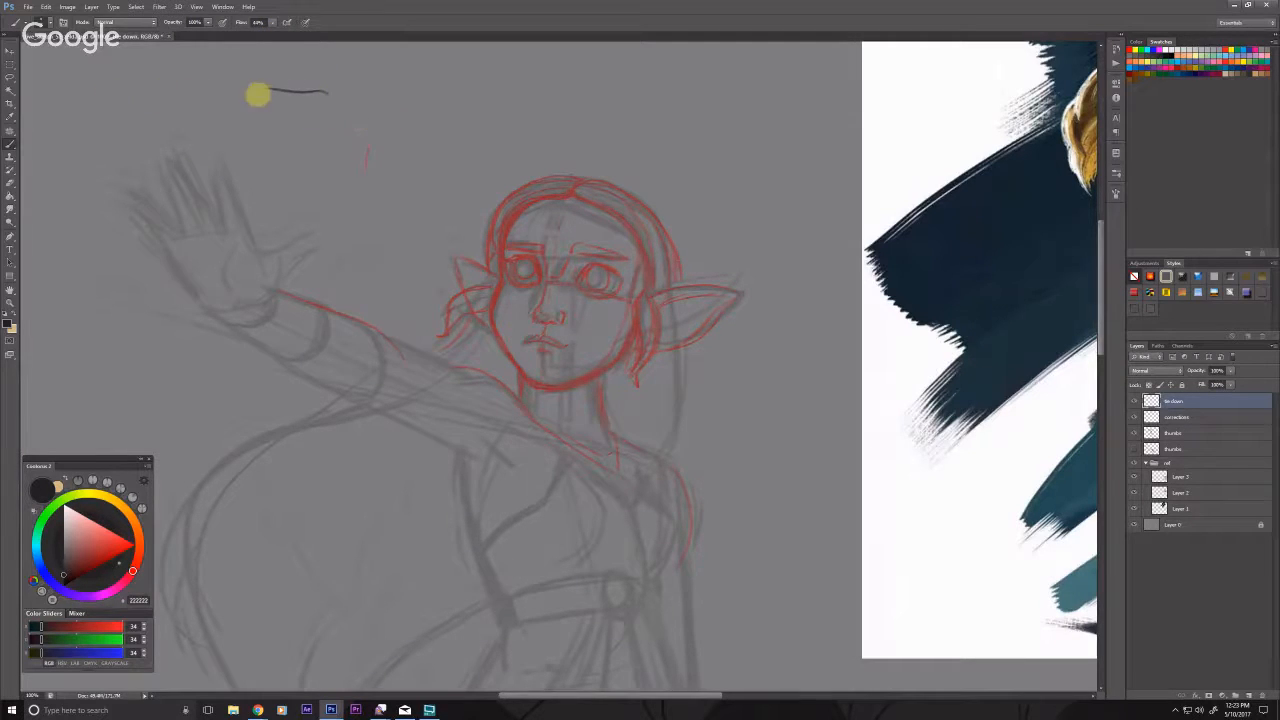
{"action": "key", "text": "ctrl+alt+z"}
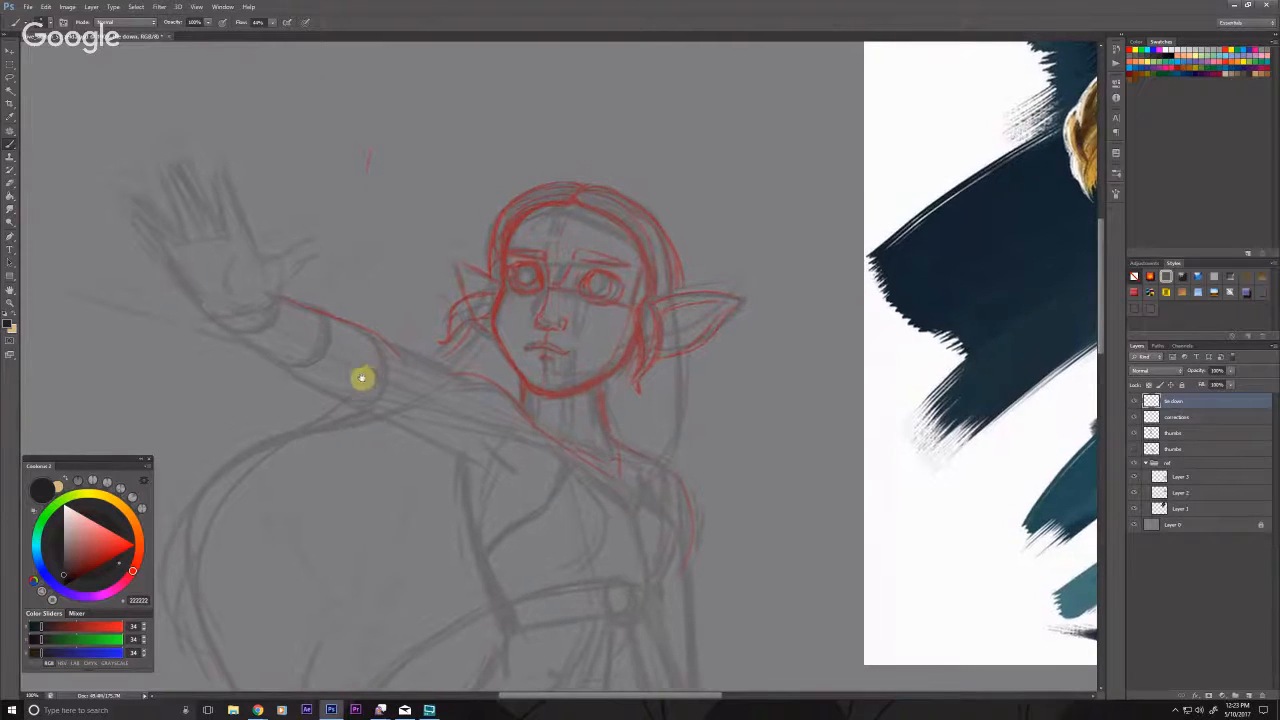
{"action": "left_click_drag", "start_coordinate": [368, 121], "coordinate": [338, 113]}
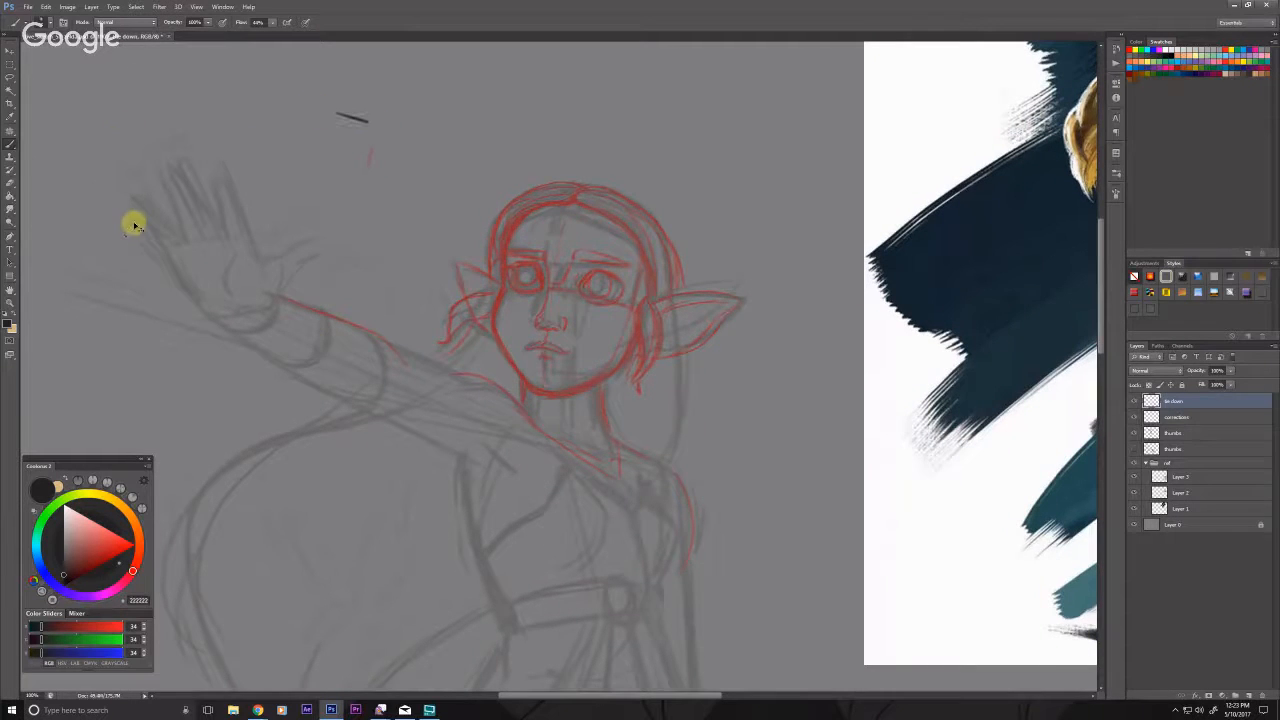
{"action": "key", "text": "ctrl+z"}
Step: Lower the opacity of the corrections layer slightly and make the tie down layer active again
{"action": "left_click_drag", "start_coordinate": [298, 302], "coordinate": [340, 304]}
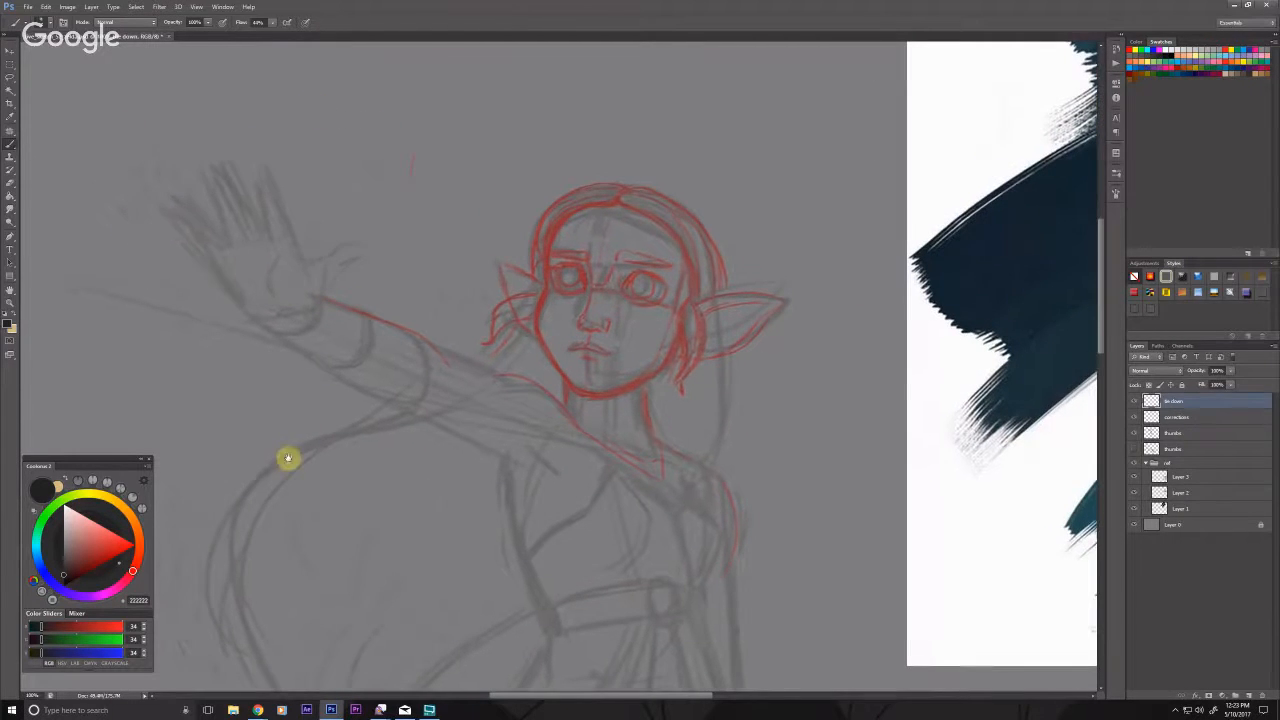
{"action": "left_click", "coordinate": [1175, 416]}
{"action": "left_click", "coordinate": [1230, 370]}
{"action": "left_click_drag", "start_coordinate": [1240, 384], "coordinate": [1220, 385]}
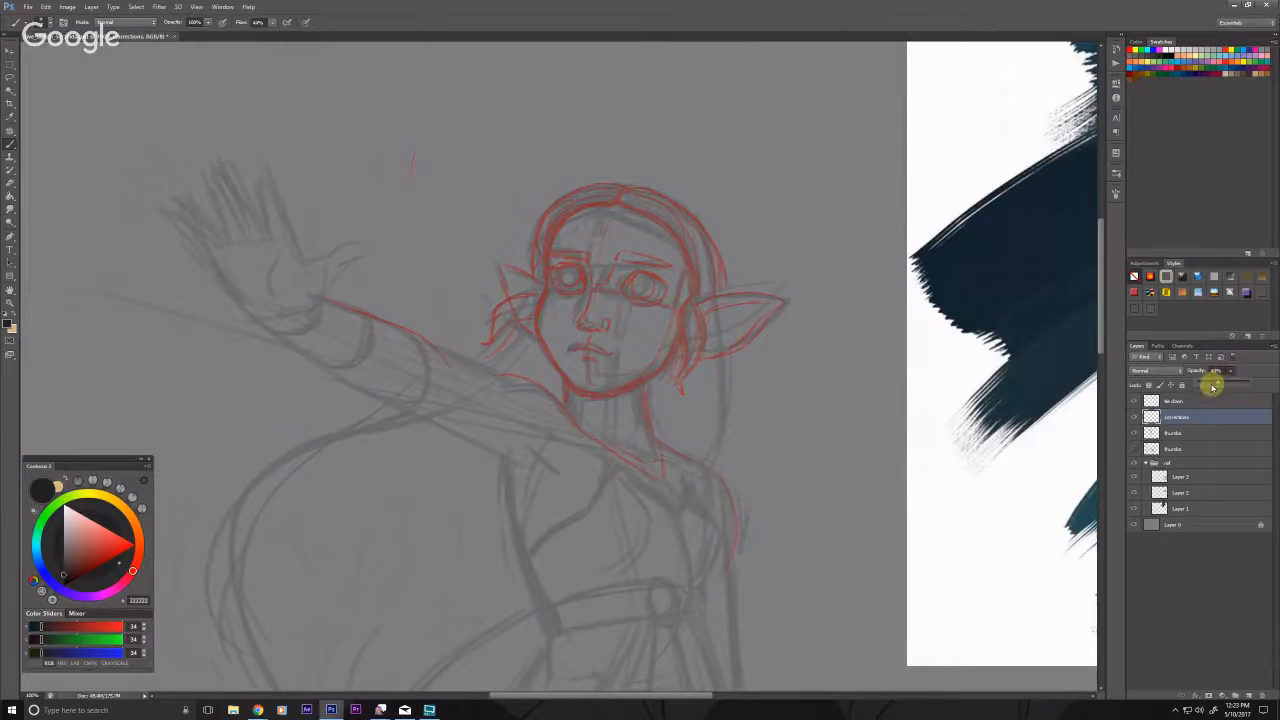
{"action": "left_click", "coordinate": [1170, 401]}
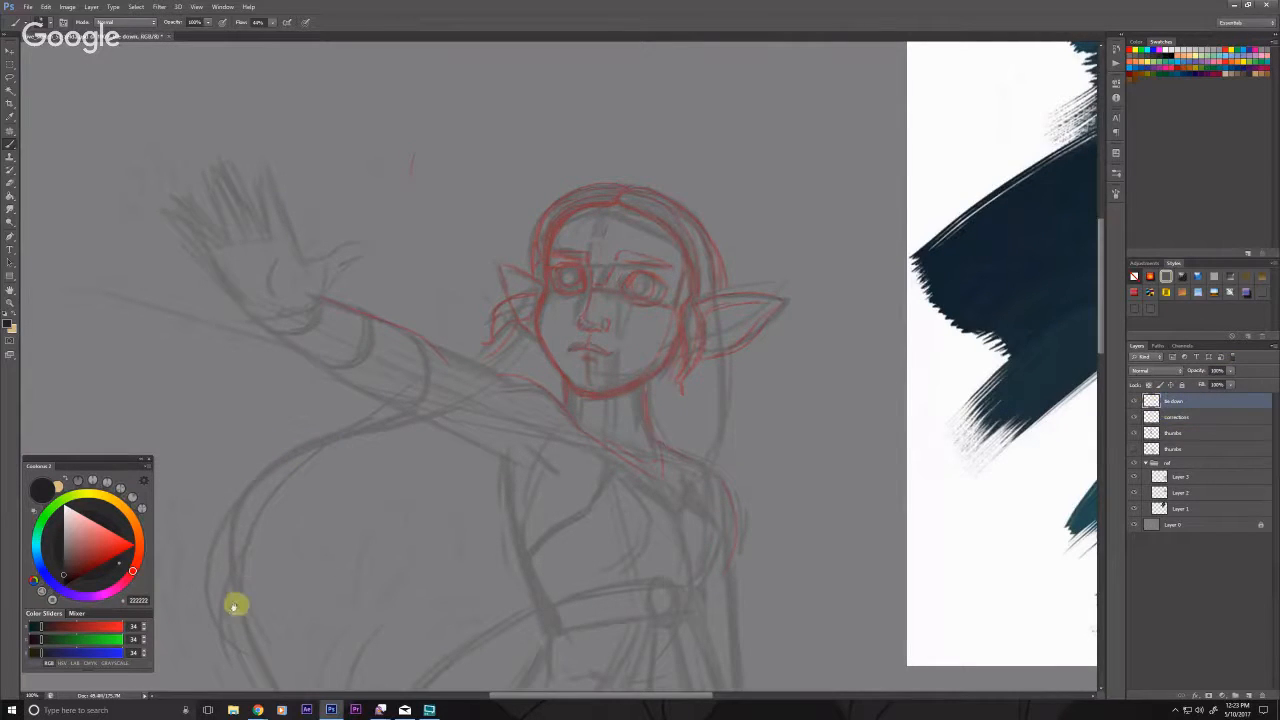
Step: Draw the hair parting and the curved hairline around both sides of the forehead in dark grey over the red sketch
{"action": "left_click_drag", "start_coordinate": [480, 295], "coordinate": [483, 306]}
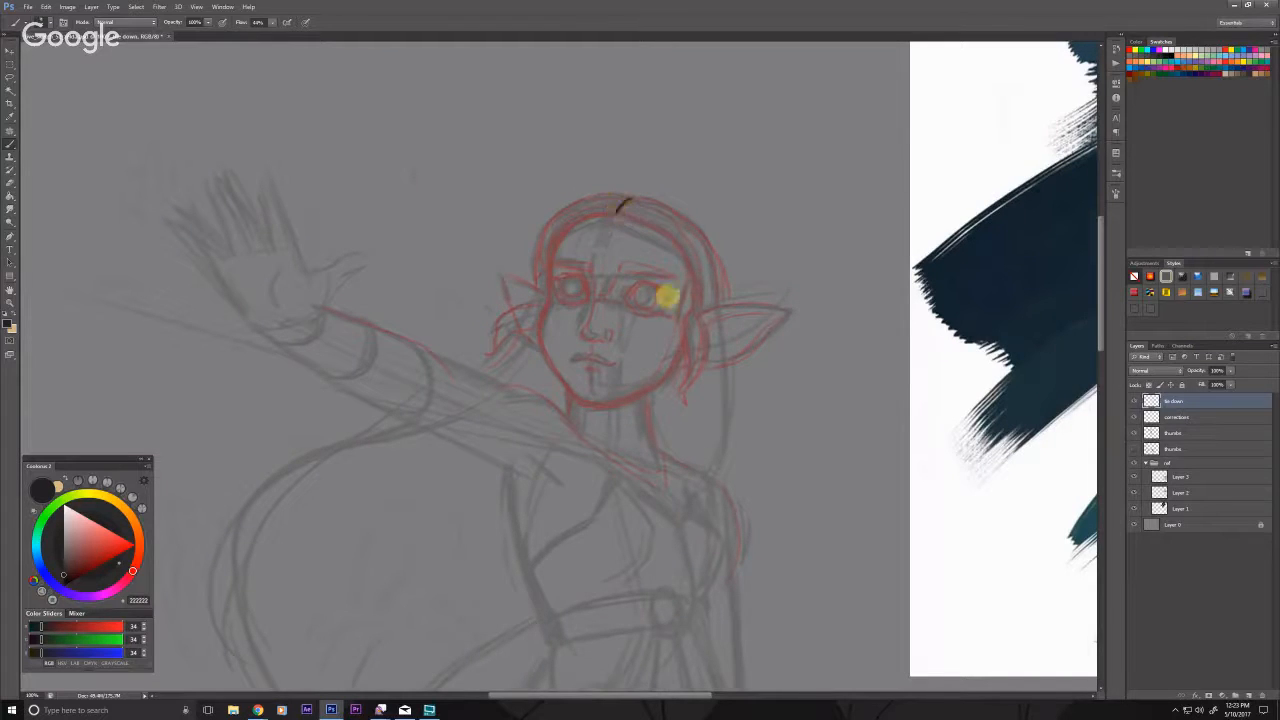
{"action": "mouse_move", "coordinate": [619, 207]}
{"action": "left_mouse_down"}
{"action": "mouse_move", "coordinate": [684, 261]}
{"action": "mouse_move", "coordinate": [694, 300]}
{"action": "left_mouse_up"}
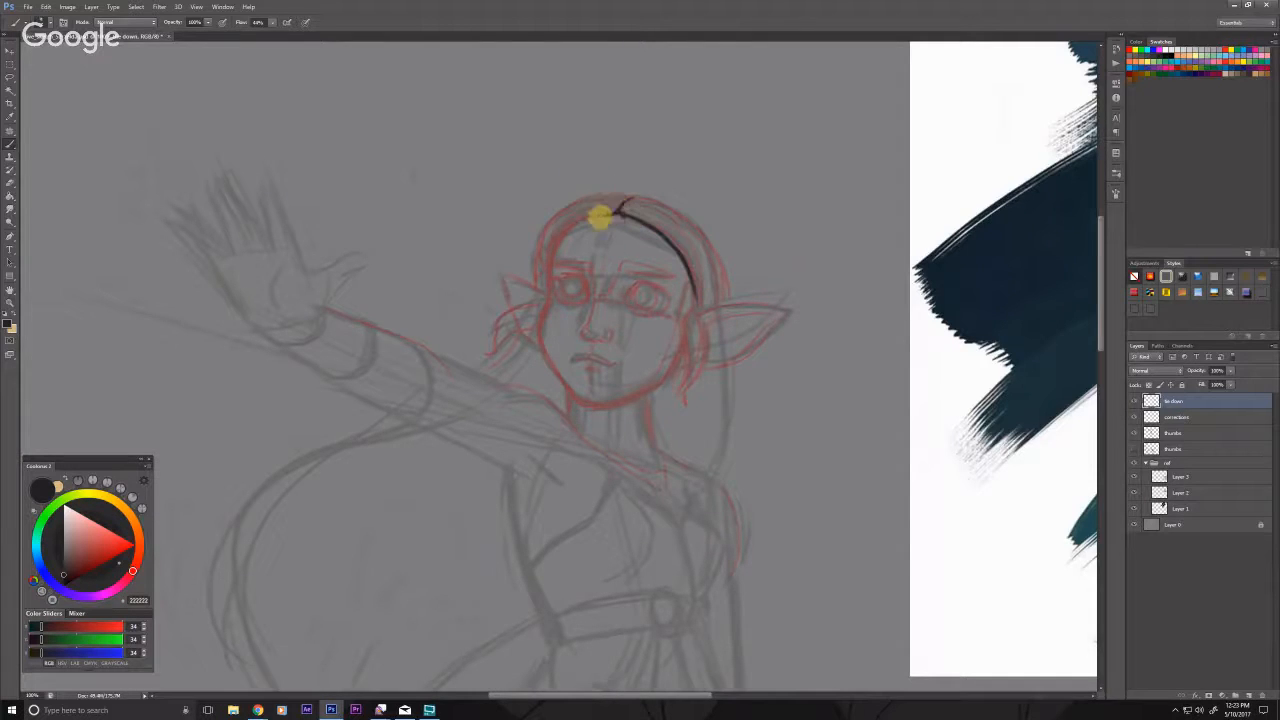
{"action": "mouse_move", "coordinate": [604, 214]}
{"action": "left_mouse_down"}
{"action": "mouse_move", "coordinate": [577, 220]}
{"action": "mouse_move", "coordinate": [554, 251]}
{"action": "mouse_move", "coordinate": [552, 289]}
{"action": "left_mouse_up"}
{"action": "key", "text": "ctrl+z"}
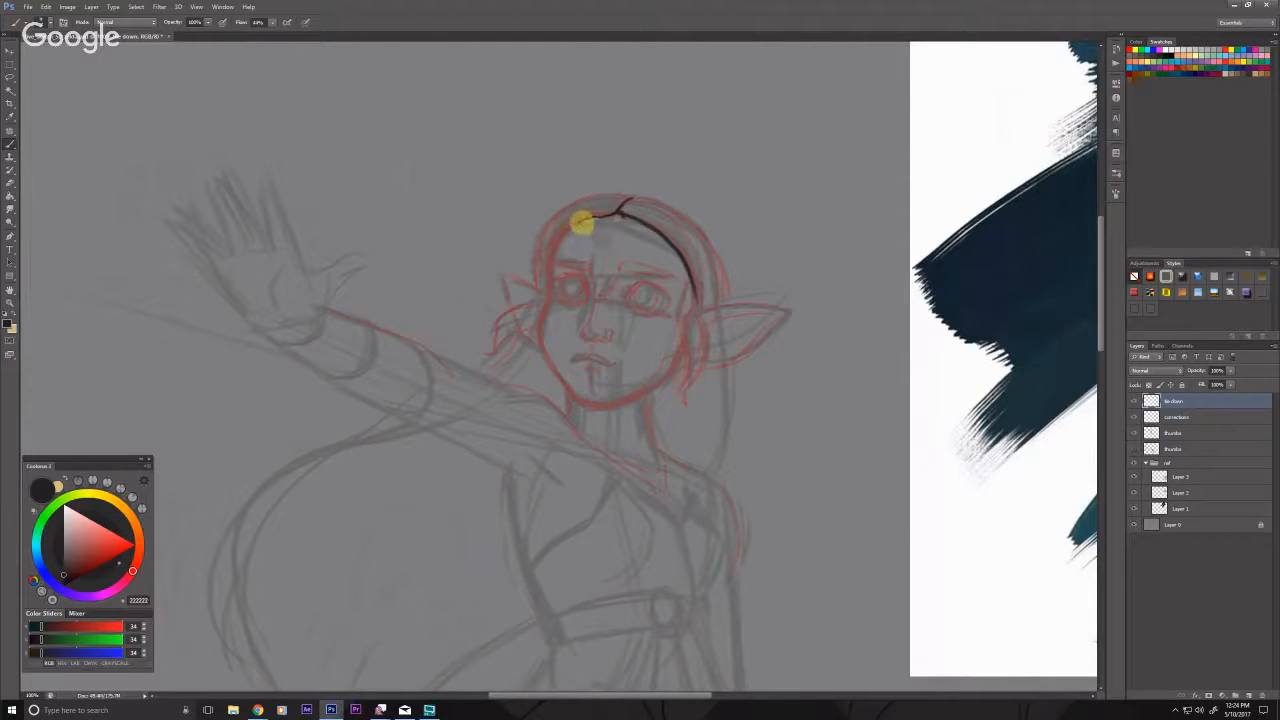
{"action": "left_click_drag", "start_coordinate": [585, 219], "coordinate": [546, 251]}
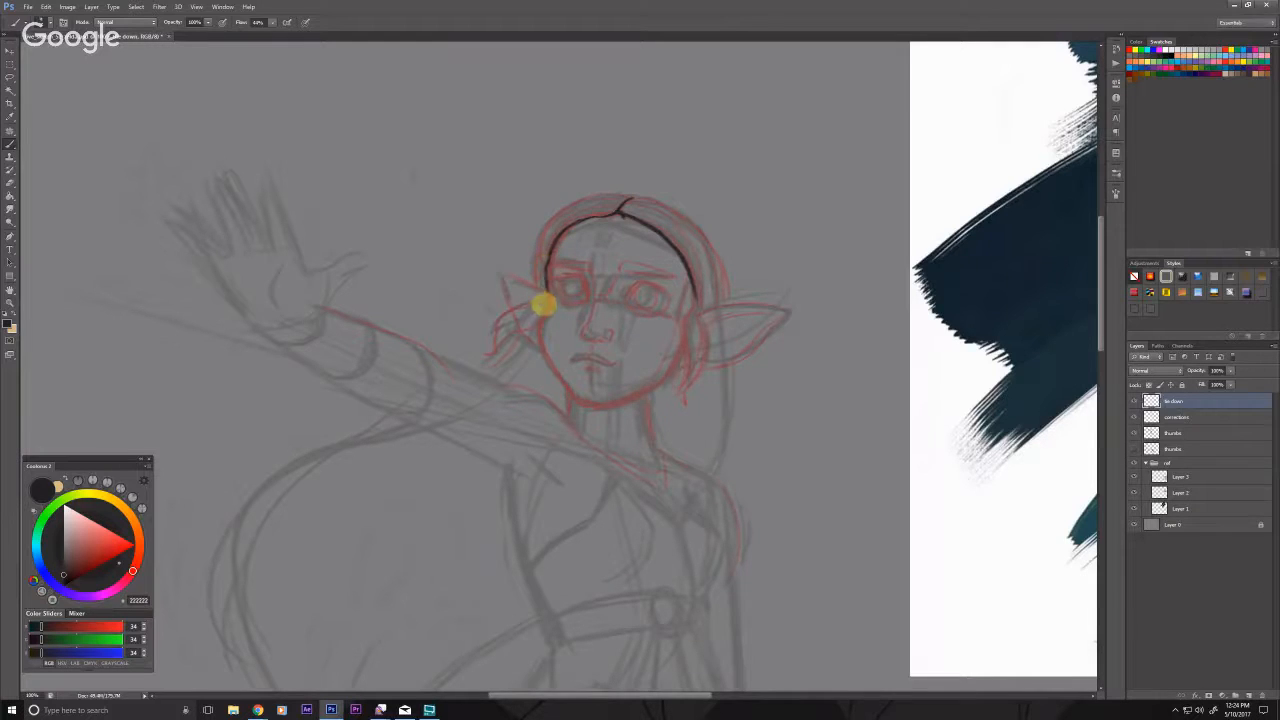
Step: Outline both cheeks, the jaw and the chin in dark grey, closing the face contour below the hairline
{"action": "left_click_drag", "start_coordinate": [547, 298], "coordinate": [540, 326]}
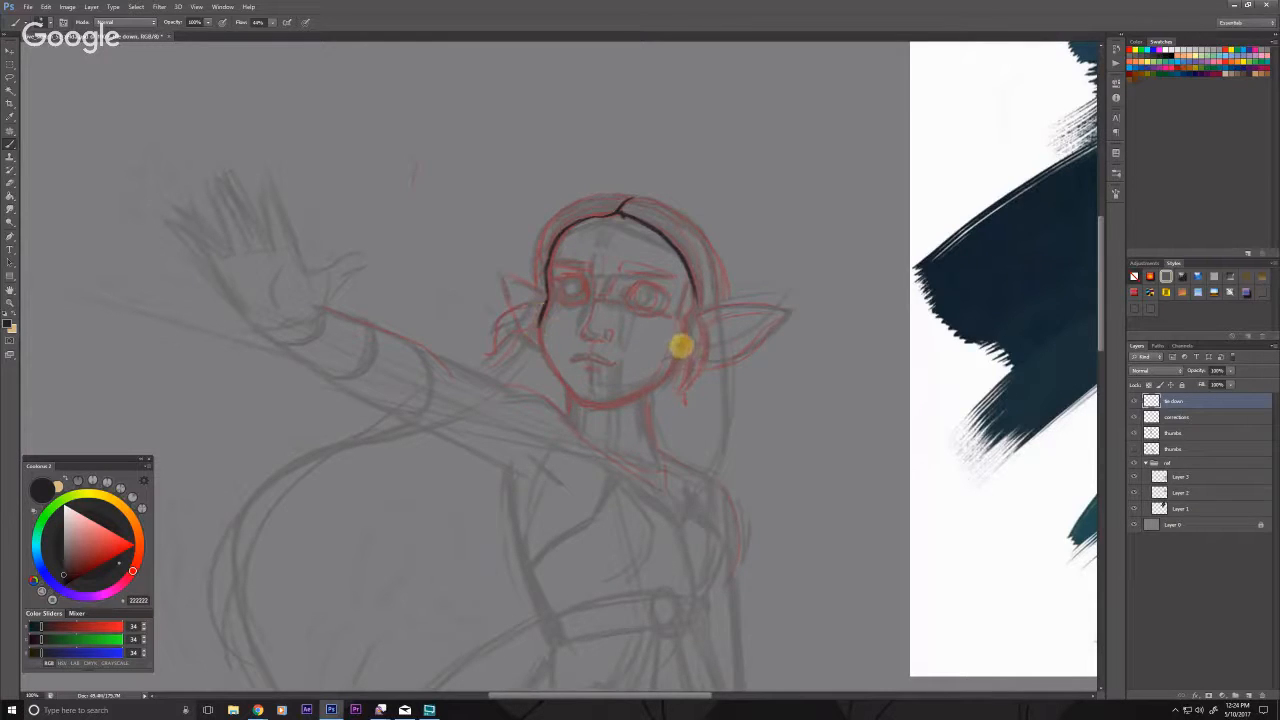
{"action": "left_click_drag", "start_coordinate": [680, 343], "coordinate": [670, 373]}
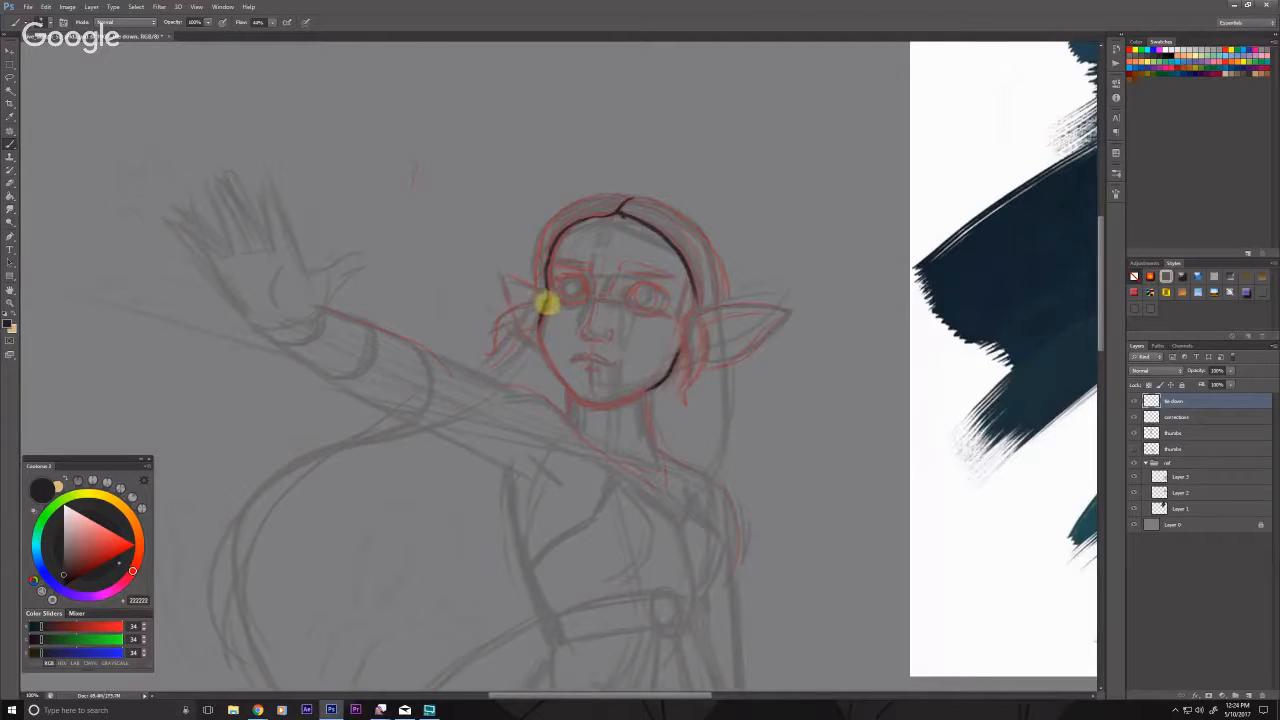
{"action": "mouse_move", "coordinate": [545, 300]}
{"action": "left_mouse_down"}
{"action": "mouse_move", "coordinate": [537, 343]}
{"action": "mouse_move", "coordinate": [563, 380]}
{"action": "left_mouse_up"}
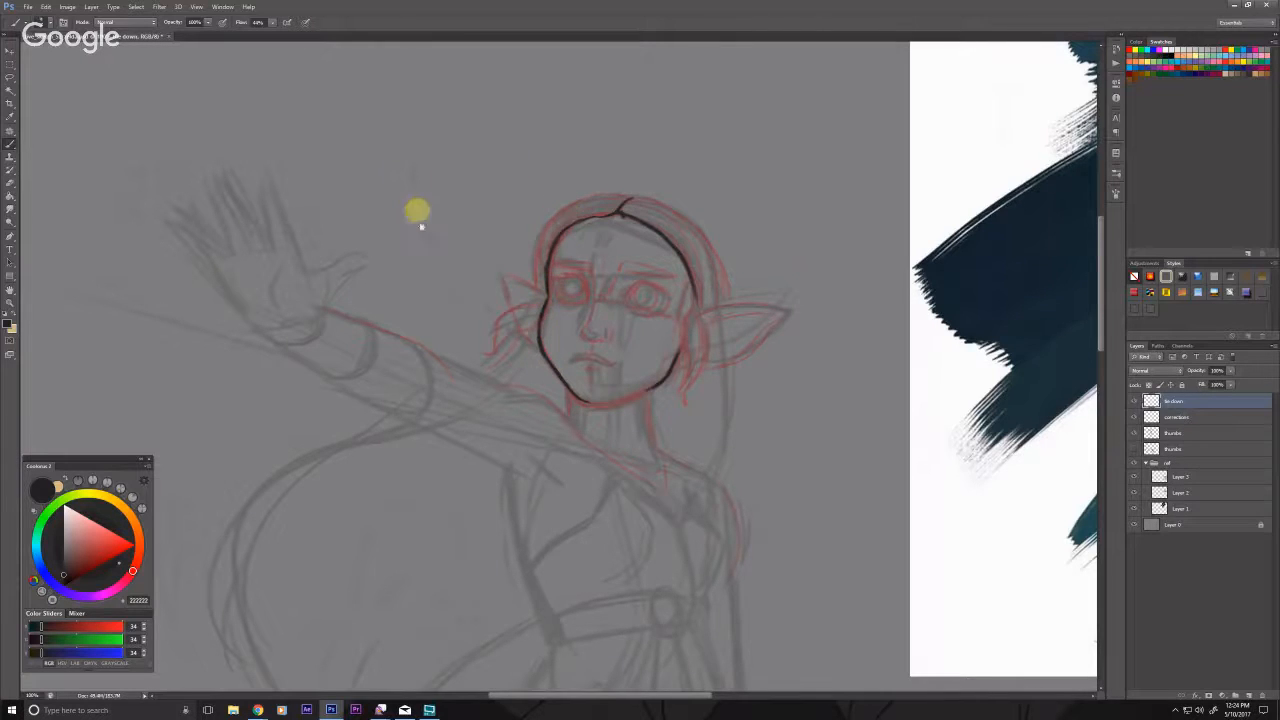
{"action": "left_click_drag", "start_coordinate": [470, 677], "coordinate": [541, 623]}
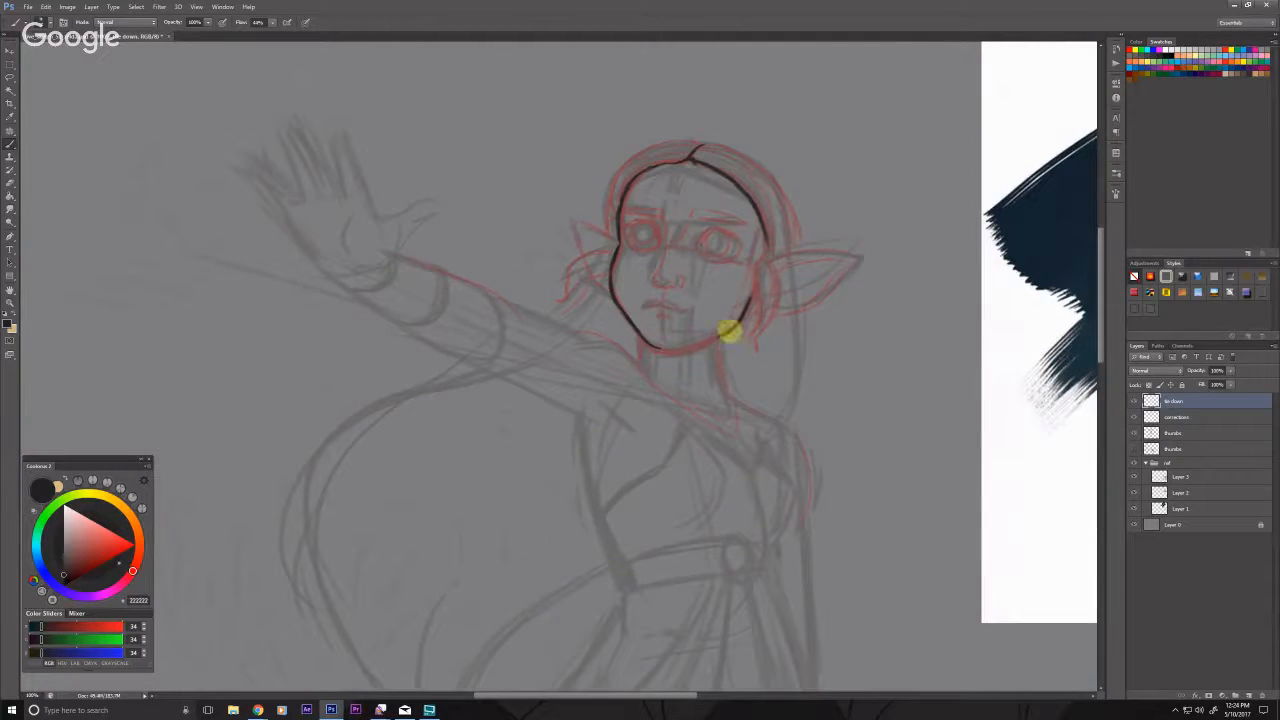
{"action": "left_click_drag", "start_coordinate": [726, 334], "coordinate": [687, 350]}
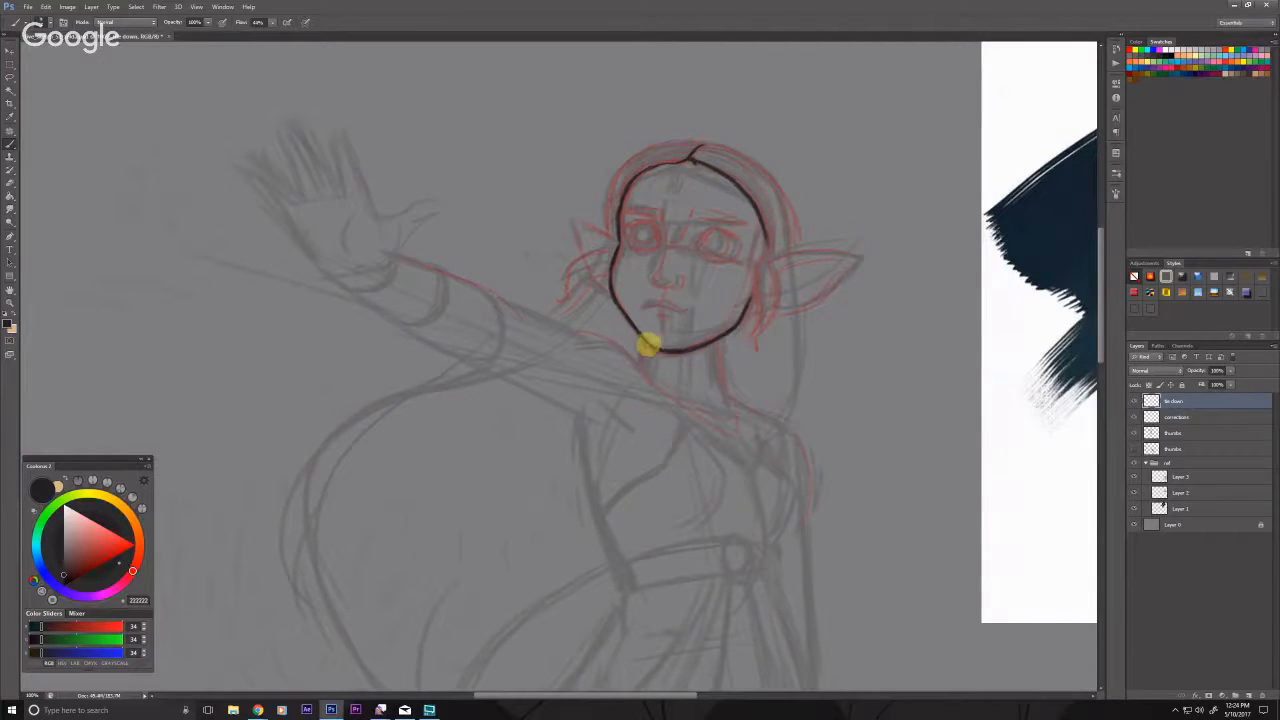
Step: Draw the nose bridge, nose tip and nostrils, plus the slightly downturned lips, following the red sketch
{"action": "left_click_drag", "start_coordinate": [537, 278], "coordinate": [523, 366]}
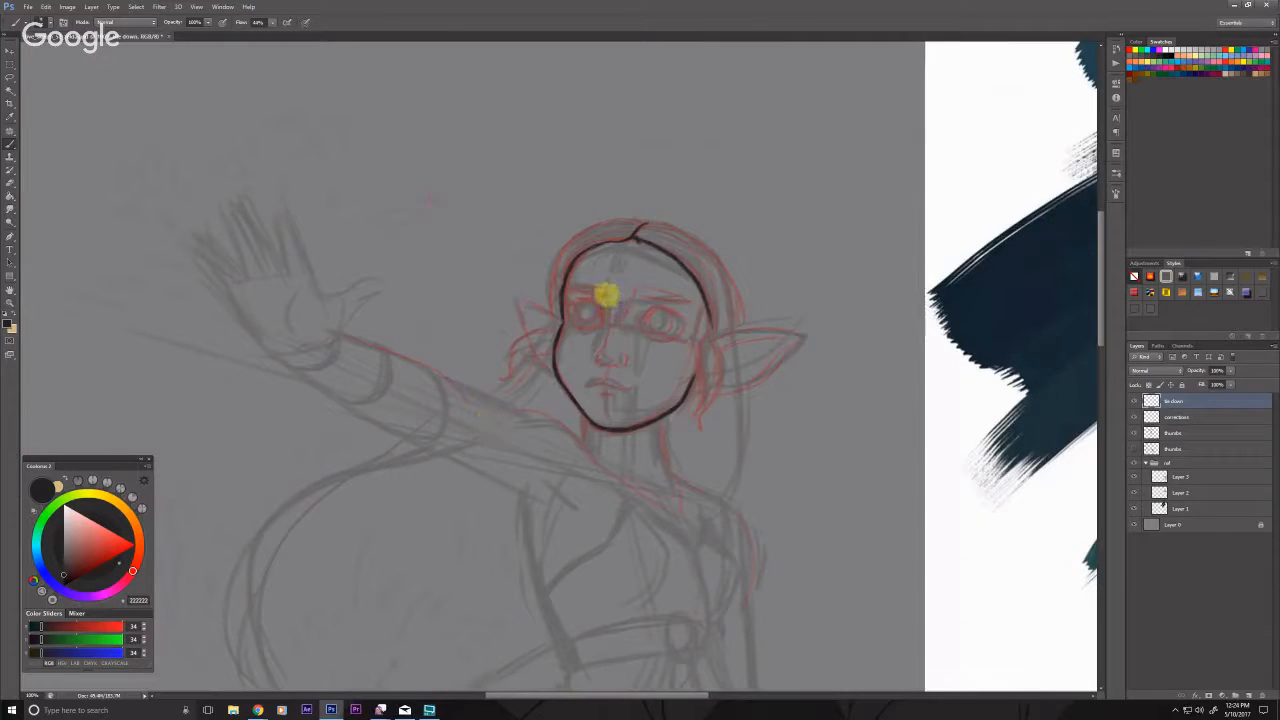
{"action": "left_click_drag", "start_coordinate": [608, 291], "coordinate": [597, 359]}
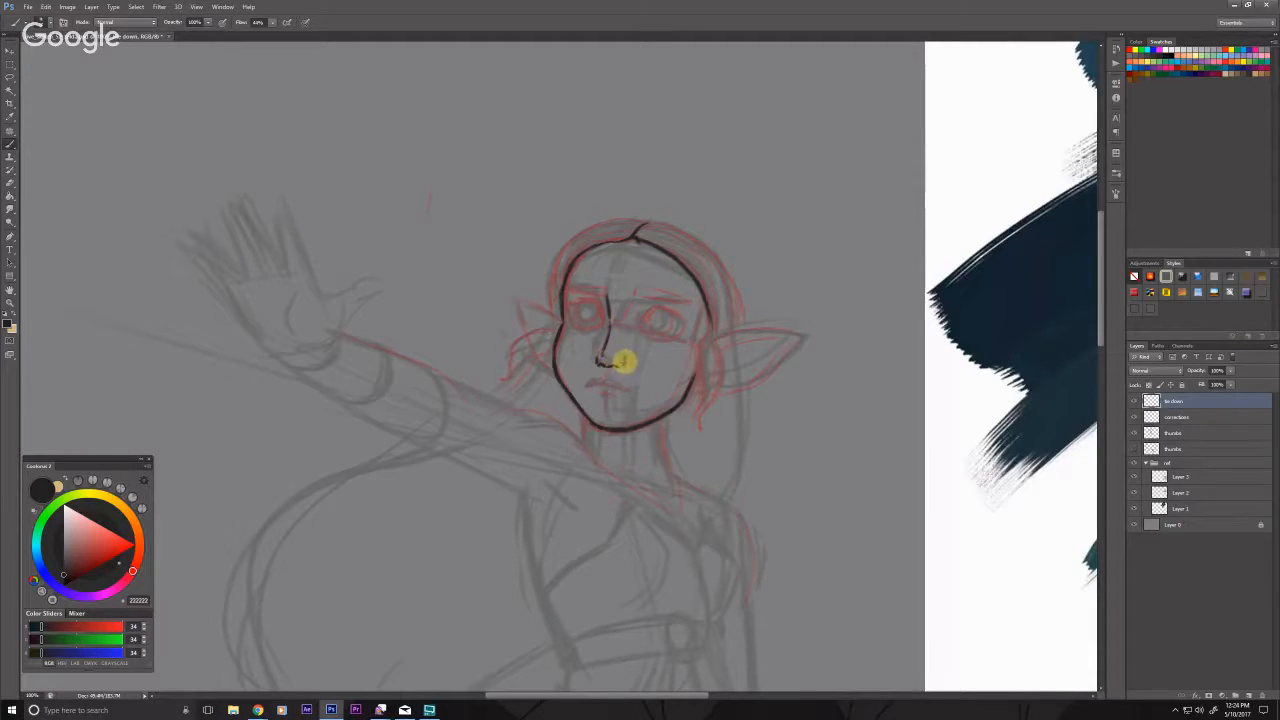
{"action": "left_click_drag", "start_coordinate": [620, 356], "coordinate": [623, 366]}
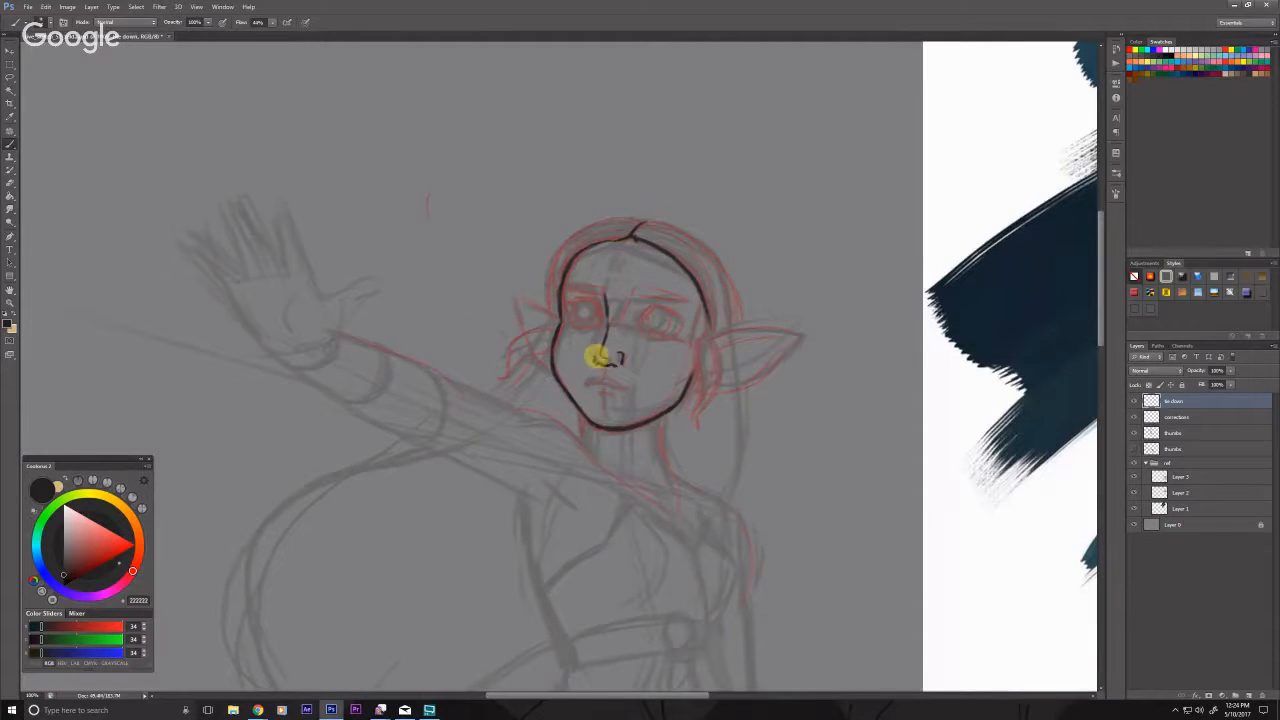
{"action": "mouse_move", "coordinate": [595, 354]}
{"action": "left_mouse_down"}
{"action": "mouse_move", "coordinate": [622, 360]}
{"action": "mouse_move", "coordinate": [620, 389]}
{"action": "left_mouse_up"}
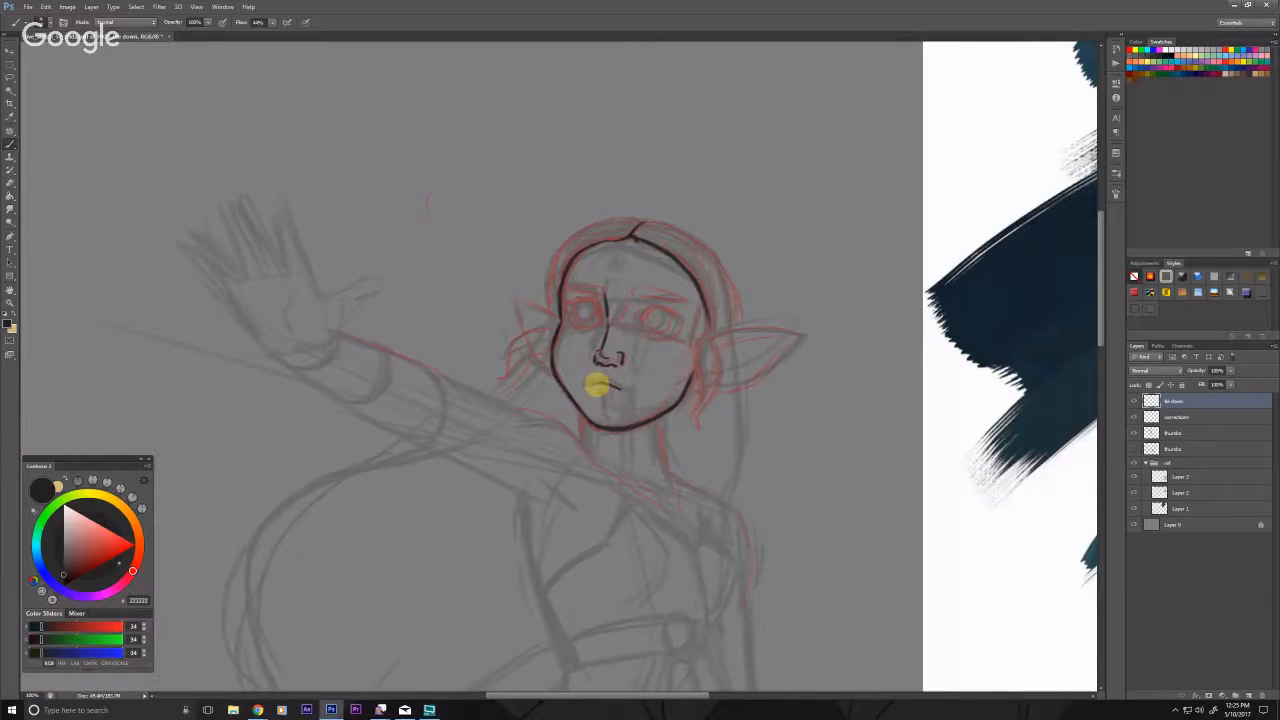
{"action": "left_click_drag", "start_coordinate": [583, 381], "coordinate": [609, 381]}
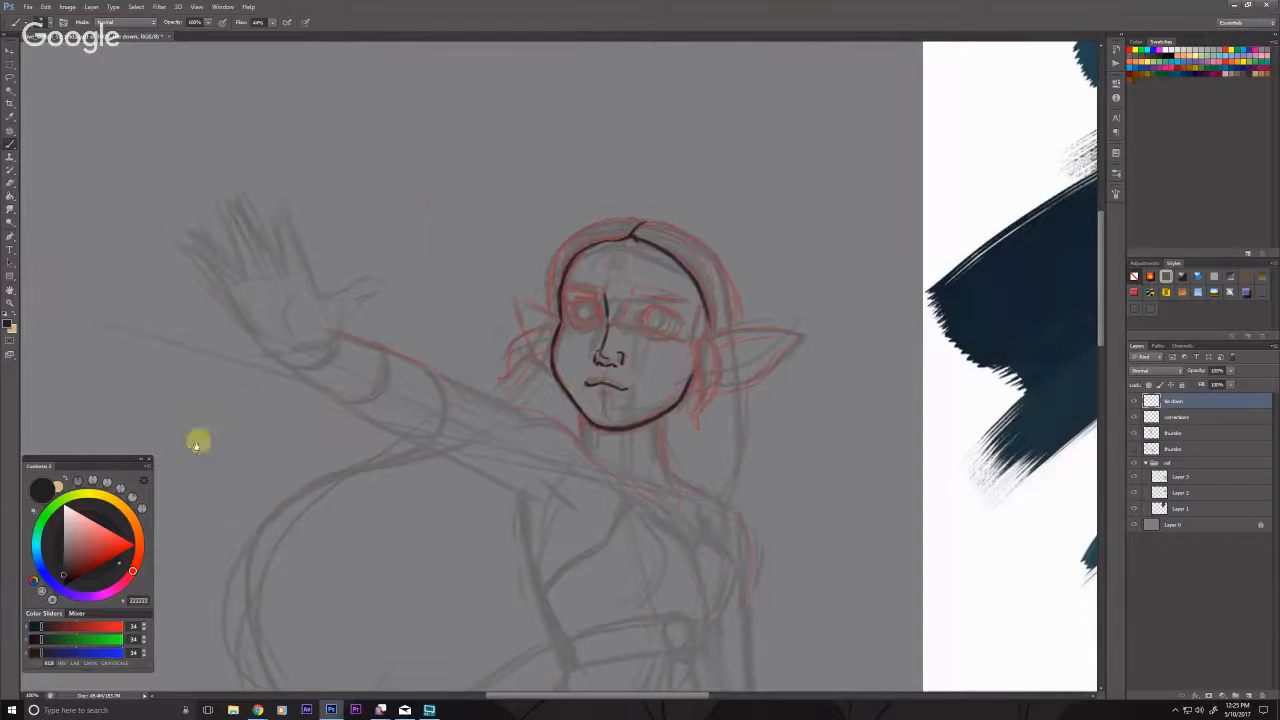
{"action": "scroll", "coordinate": [197, 437], "scroll_direction": "up", "scroll_amount": 1}
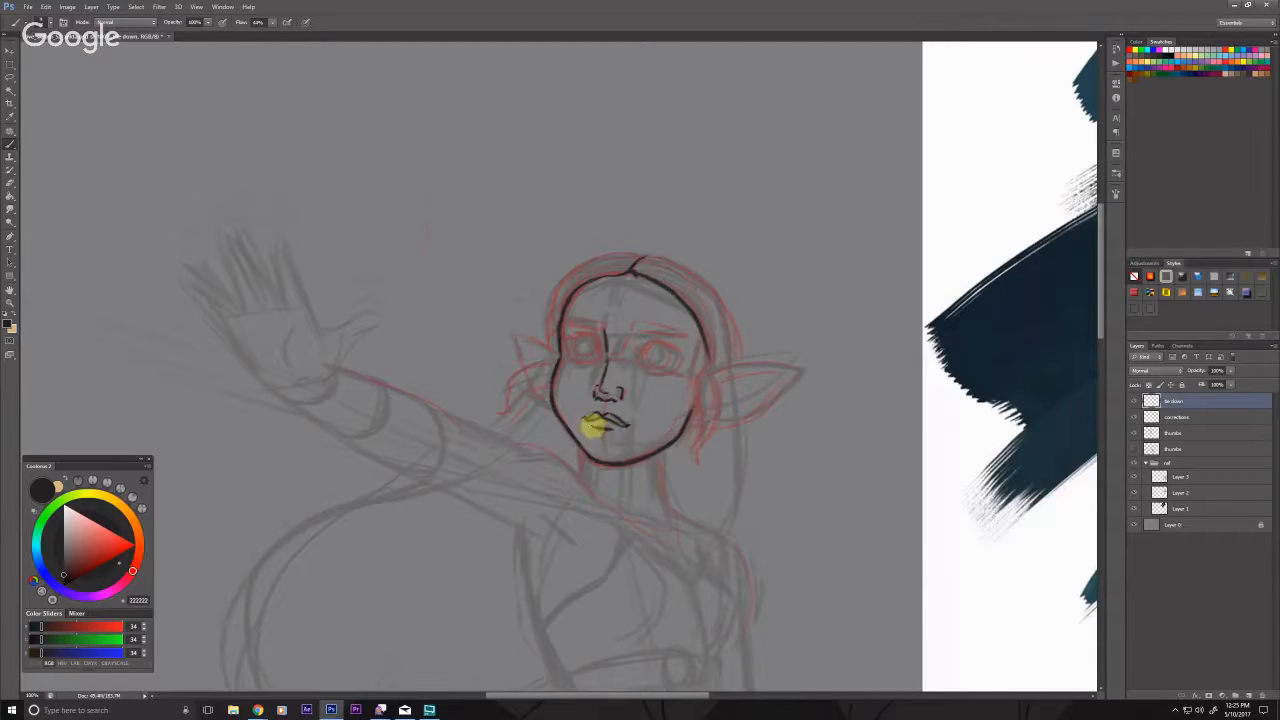
Step: Draw both large round eyes with upper lashes, irises and dark pupils over the red guides
{"action": "mouse_move", "coordinate": [647, 341]}
{"action": "left_mouse_down"}
{"action": "mouse_move", "coordinate": [640, 355]}
{"action": "mouse_move", "coordinate": [602, 354]}
{"action": "left_mouse_up"}
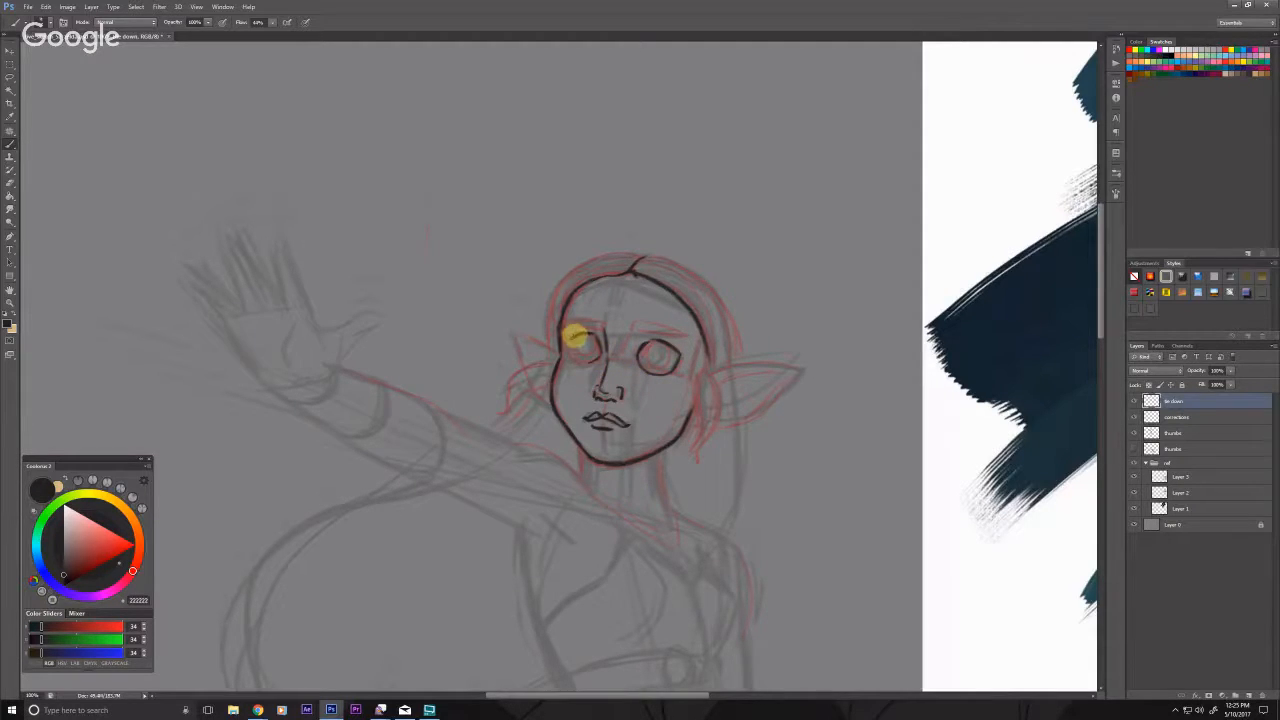
{"action": "left_click_drag", "start_coordinate": [574, 337], "coordinate": [586, 363]}
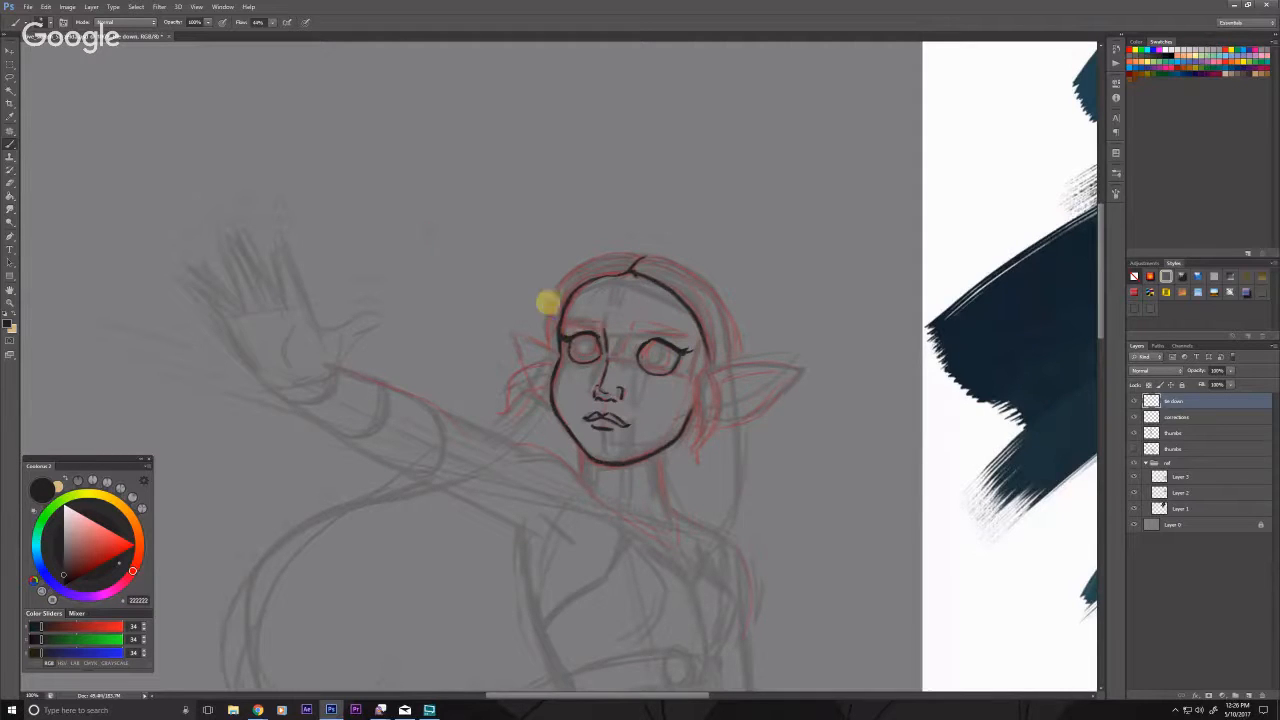
{"action": "left_click_drag", "start_coordinate": [461, 322], "coordinate": [430, 349]}
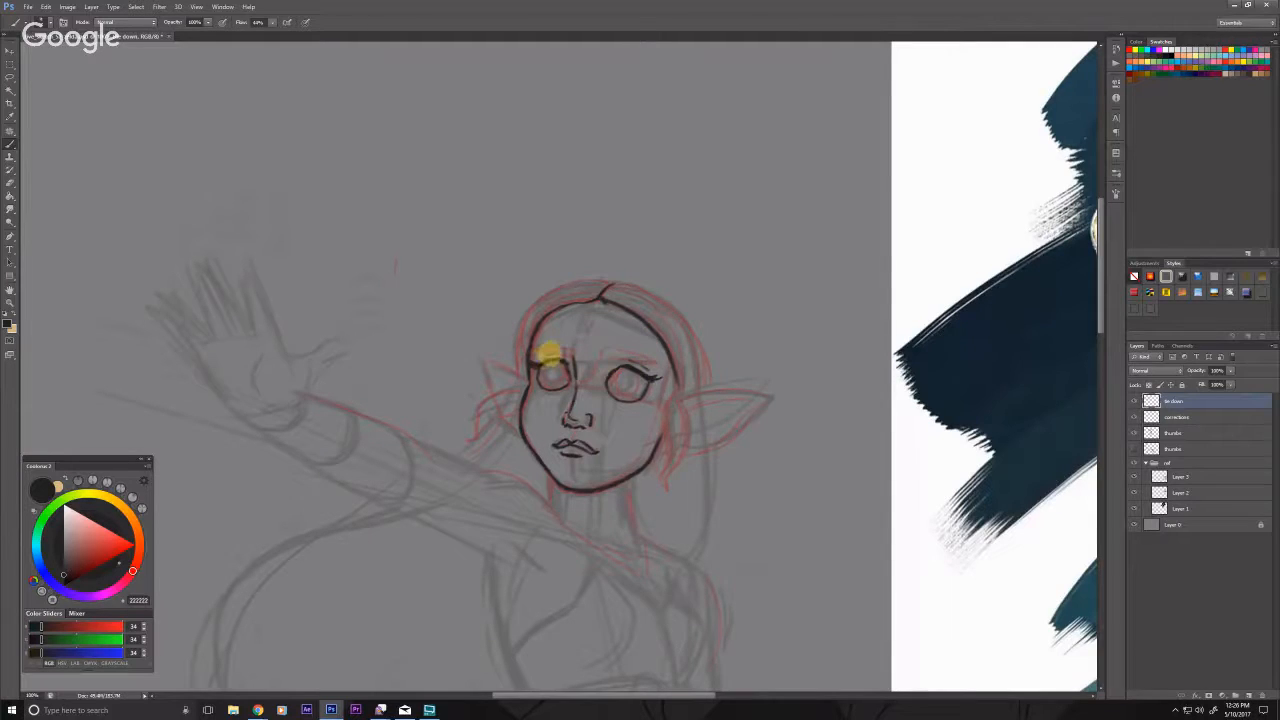
{"action": "left_click_drag", "start_coordinate": [371, 355], "coordinate": [363, 354]}
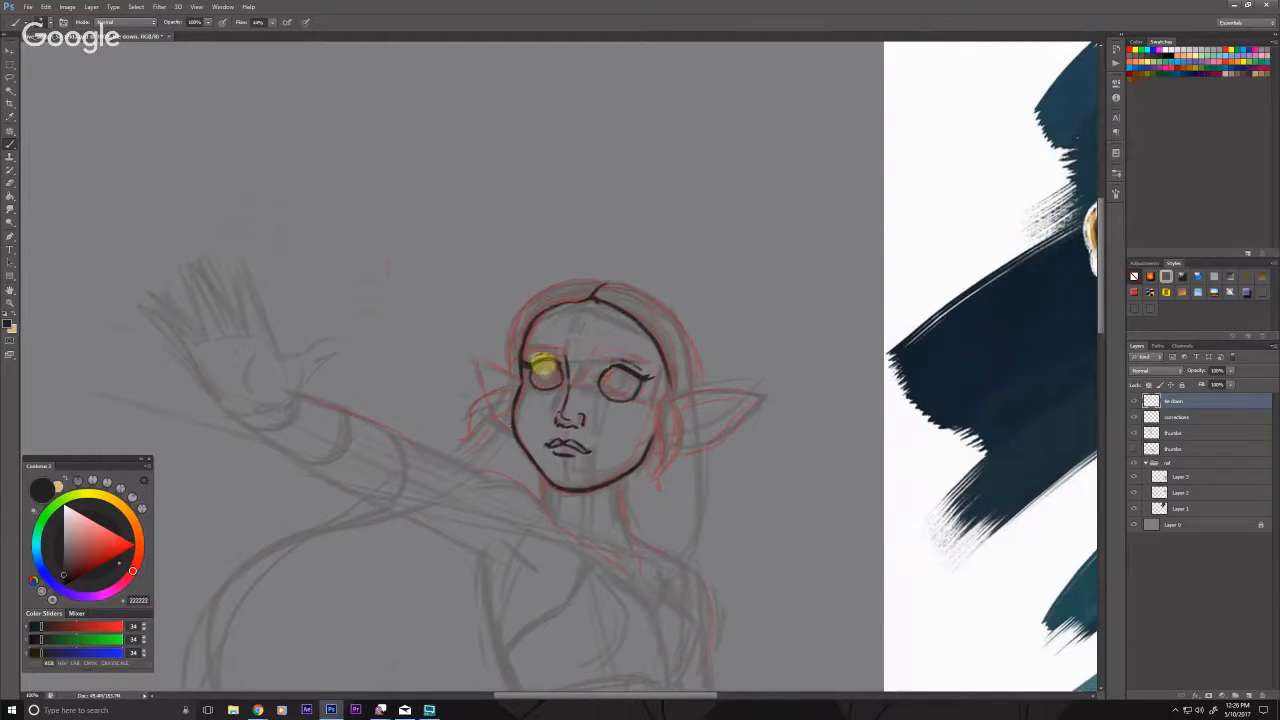
{"action": "left_click_drag", "start_coordinate": [258, 557], "coordinate": [263, 525]}
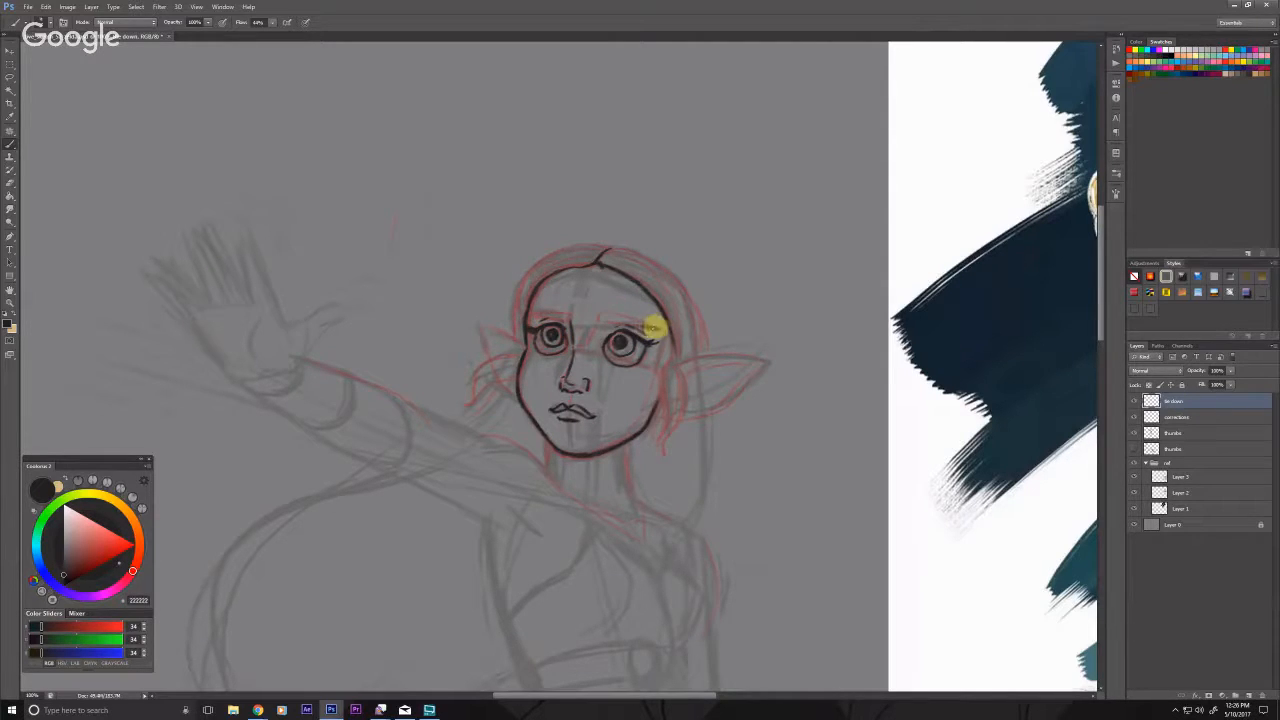
Step: Draw both worried eyebrows in dark grey above the eyes, angled up towards the nose bridge
{"action": "left_click_drag", "start_coordinate": [655, 328], "coordinate": [566, 318]}
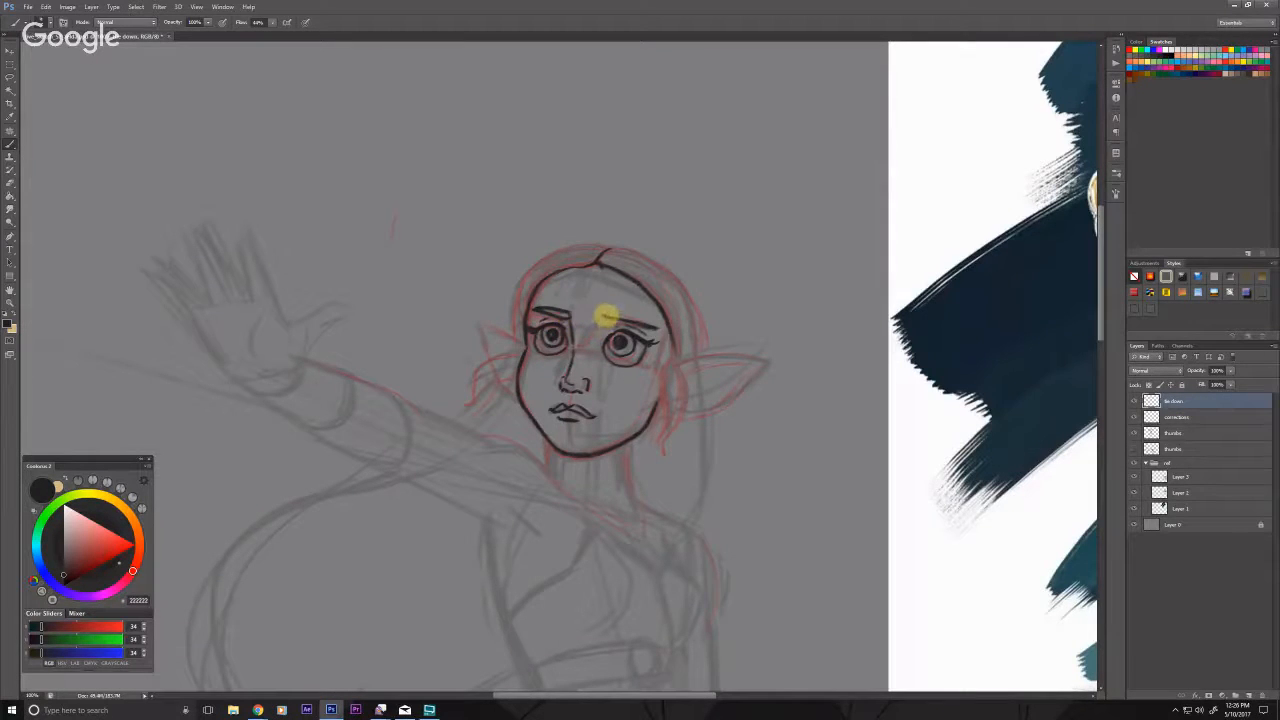
{"action": "left_click_drag", "start_coordinate": [604, 315], "coordinate": [658, 322]}
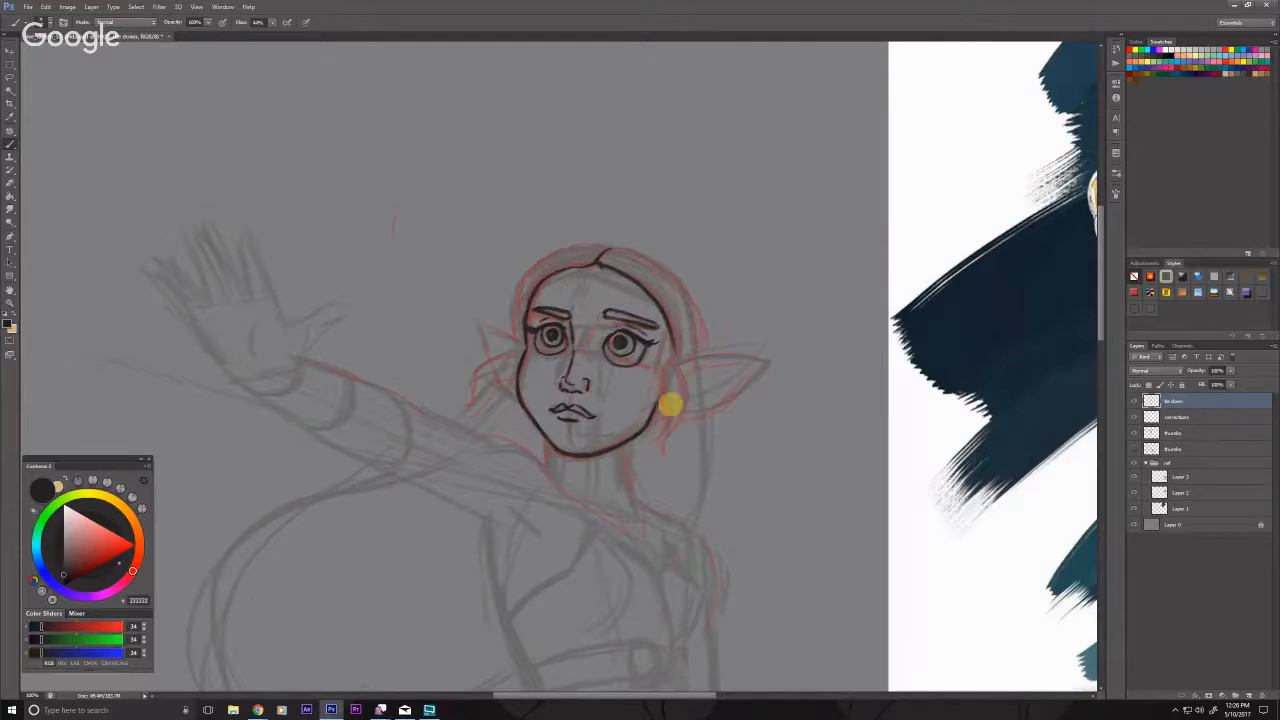
Step: Redraw the hairline from the parting down past the near temple and extend it into a wavy side lock beside the jaw
{"action": "left_click_drag", "start_coordinate": [309, 612], "coordinate": [326, 638]}
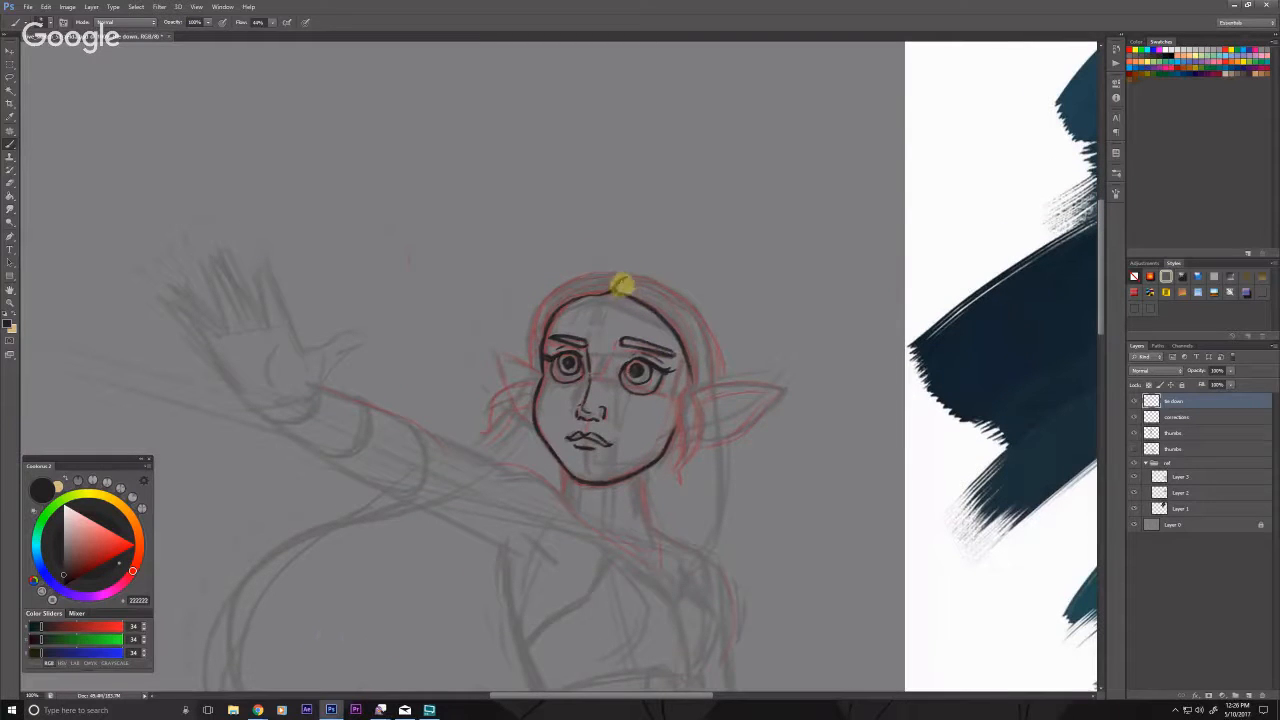
{"action": "mouse_move", "coordinate": [645, 302]}
{"action": "left_mouse_down"}
{"action": "mouse_move", "coordinate": [687, 342]}
{"action": "mouse_move", "coordinate": [691, 385]}
{"action": "left_mouse_up"}
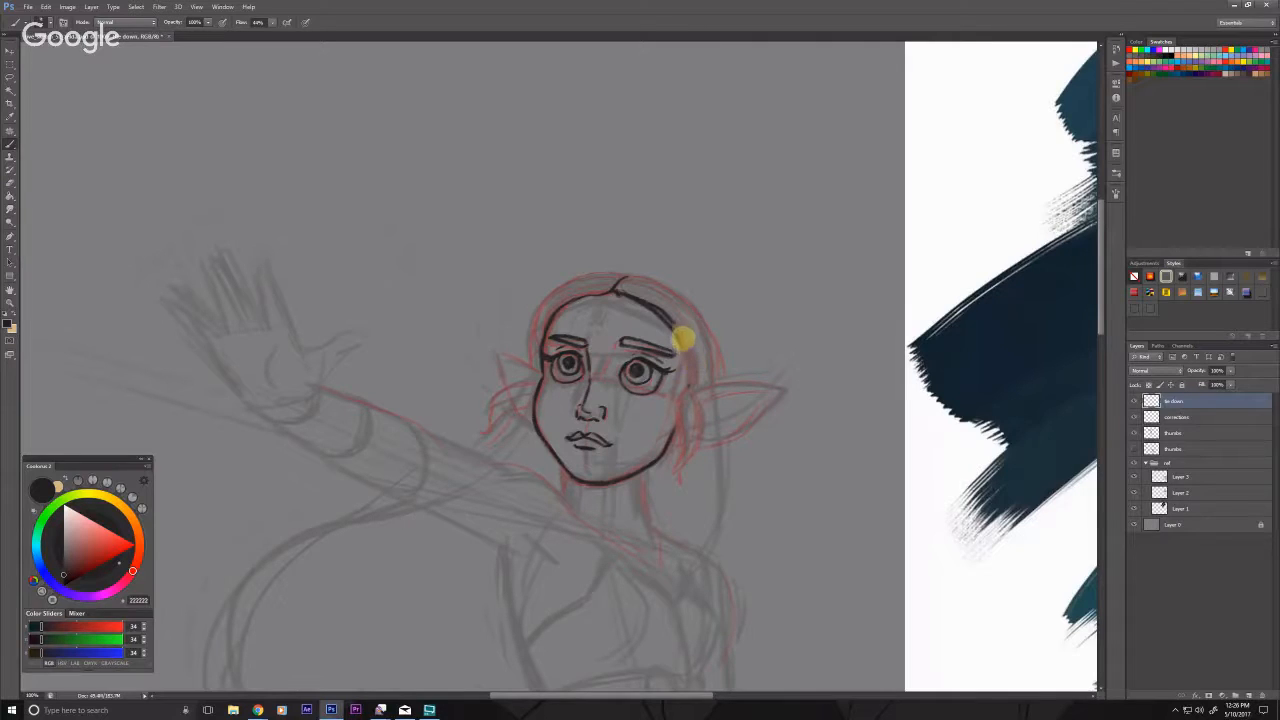
{"action": "key", "text": "ctrl+z"}
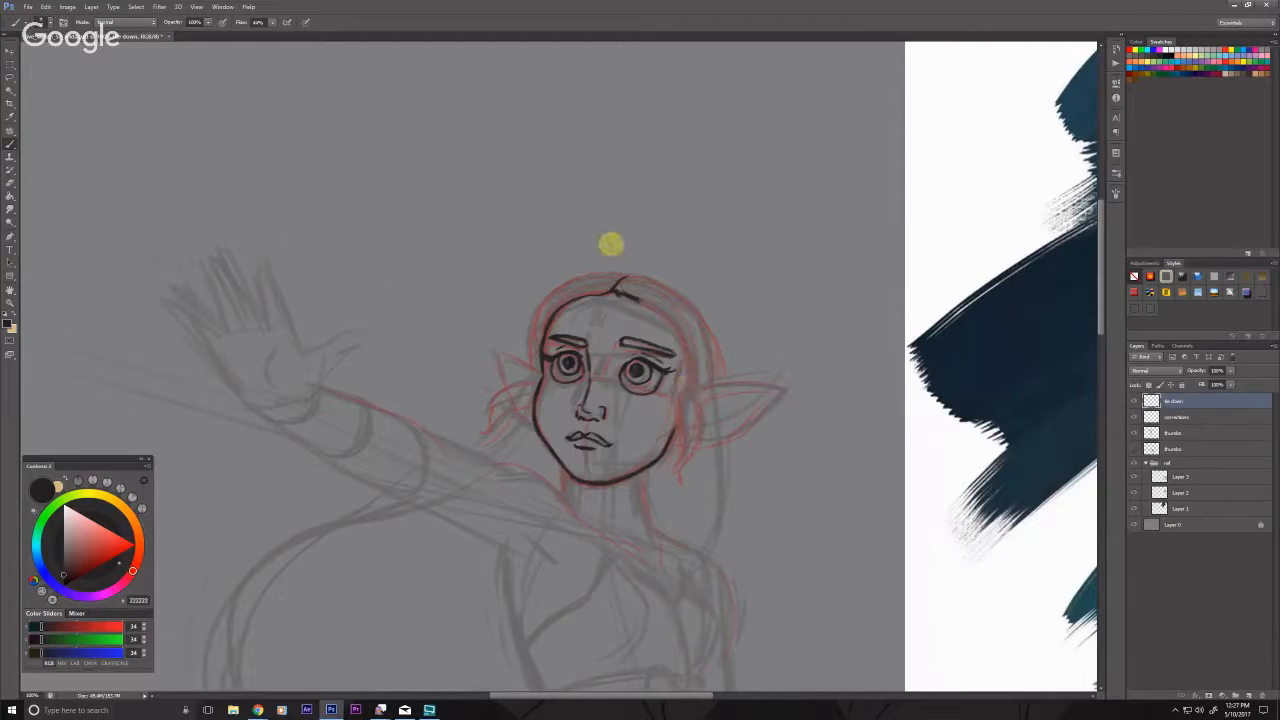
{"action": "mouse_move", "coordinate": [617, 286]}
{"action": "left_mouse_down"}
{"action": "mouse_move", "coordinate": [682, 338]}
{"action": "mouse_move", "coordinate": [692, 392]}
{"action": "mouse_move", "coordinate": [676, 484]}
{"action": "left_mouse_up"}
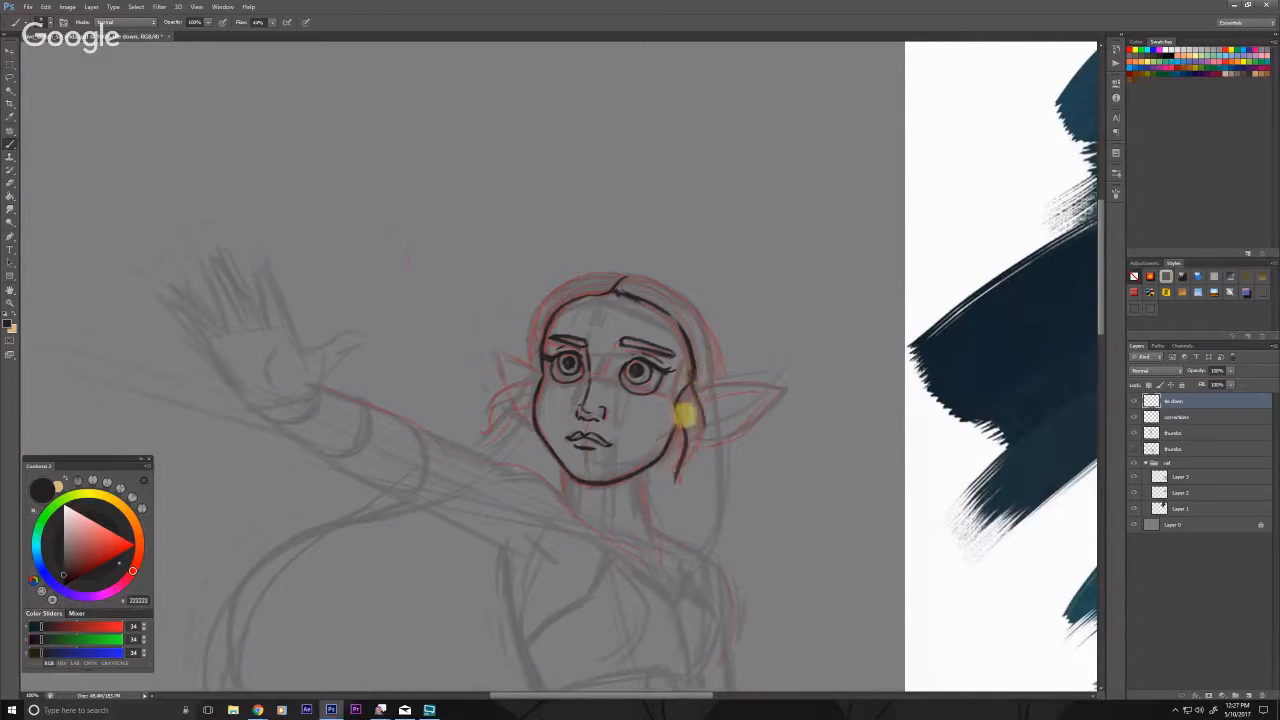
{"action": "mouse_move", "coordinate": [690, 379]}
{"action": "left_mouse_down"}
{"action": "mouse_move", "coordinate": [697, 451]}
{"action": "mouse_move", "coordinate": [681, 473]}
{"action": "left_mouse_up"}
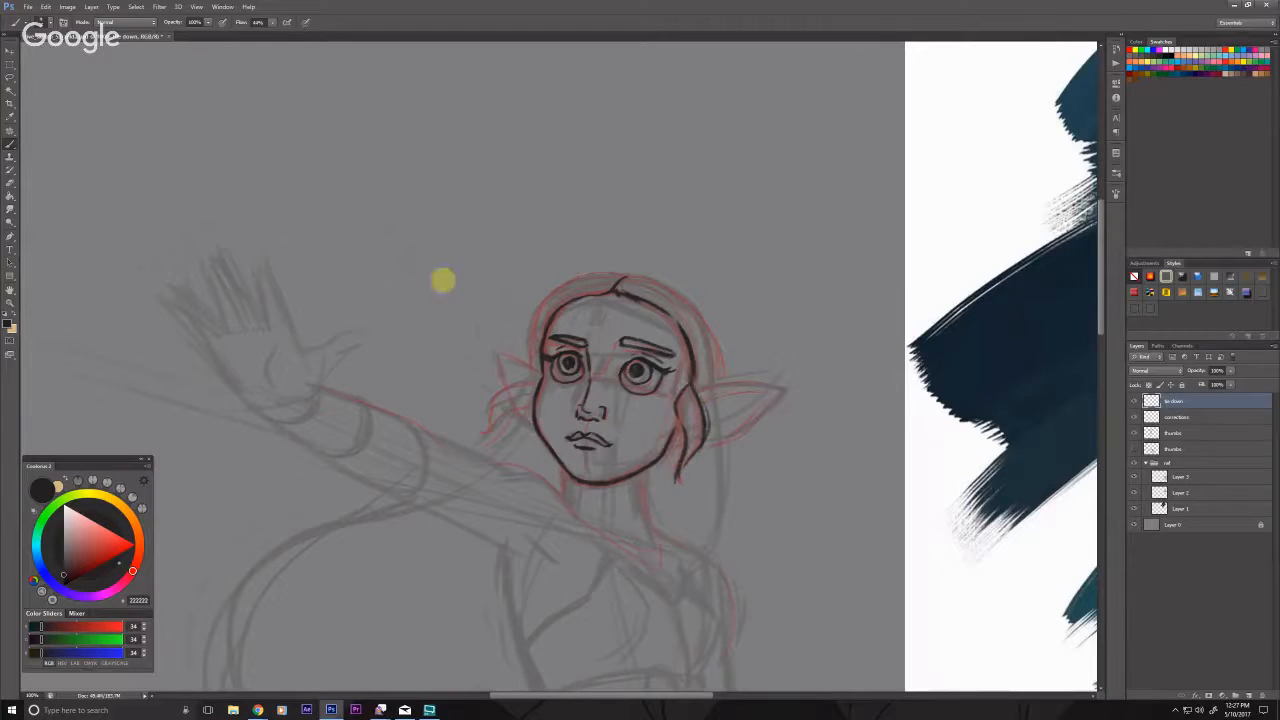
Step: Redraw the eyebrow above the eye nearest the large ear as a thicker, tapered shape
{"action": "left_click_drag", "start_coordinate": [486, 332], "coordinate": [445, 335]}
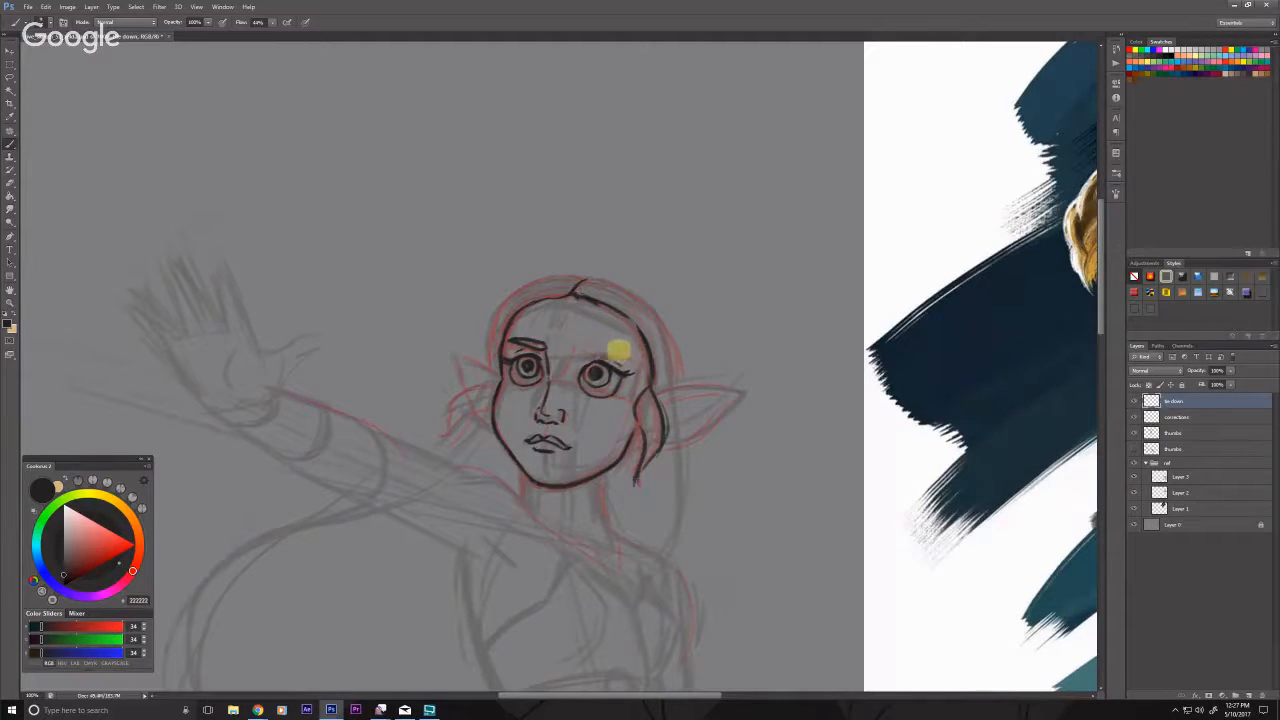
{"action": "left_click_drag", "start_coordinate": [482, 351], "coordinate": [493, 341]}
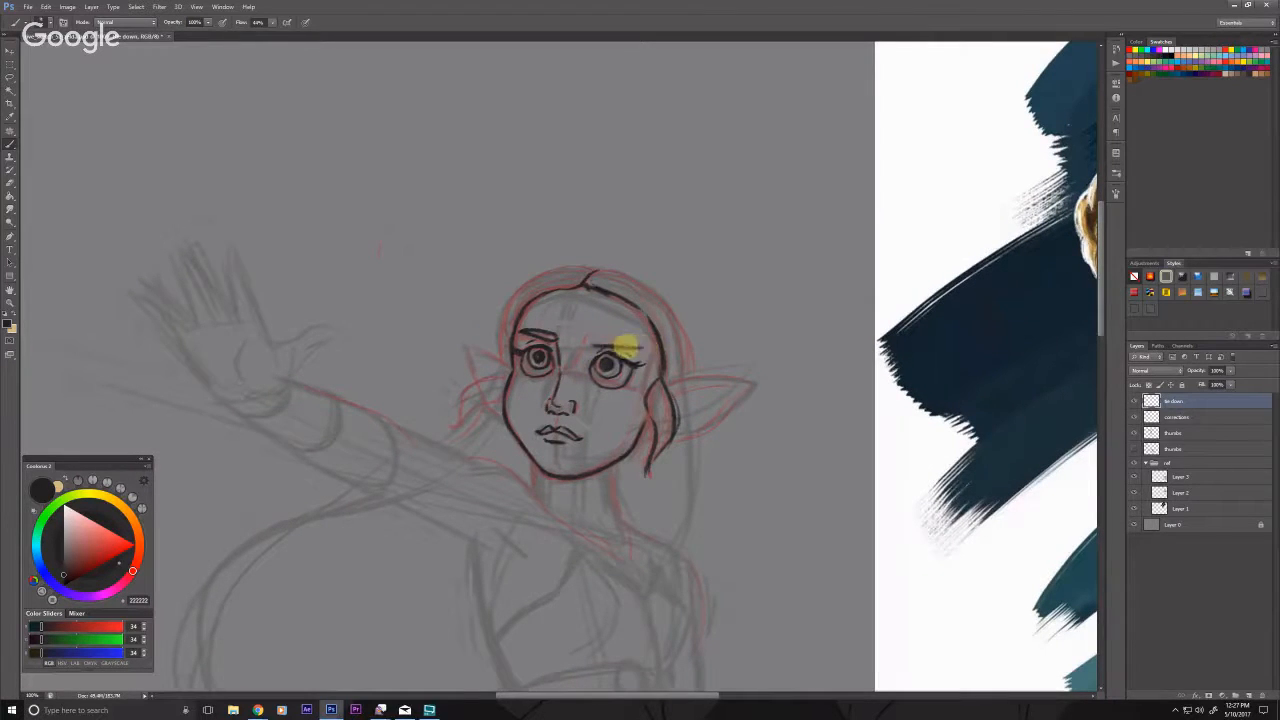
{"action": "mouse_move", "coordinate": [582, 343]}
{"action": "left_mouse_down"}
{"action": "mouse_move", "coordinate": [642, 344]}
{"action": "mouse_move", "coordinate": [583, 336]}
{"action": "left_mouse_up"}
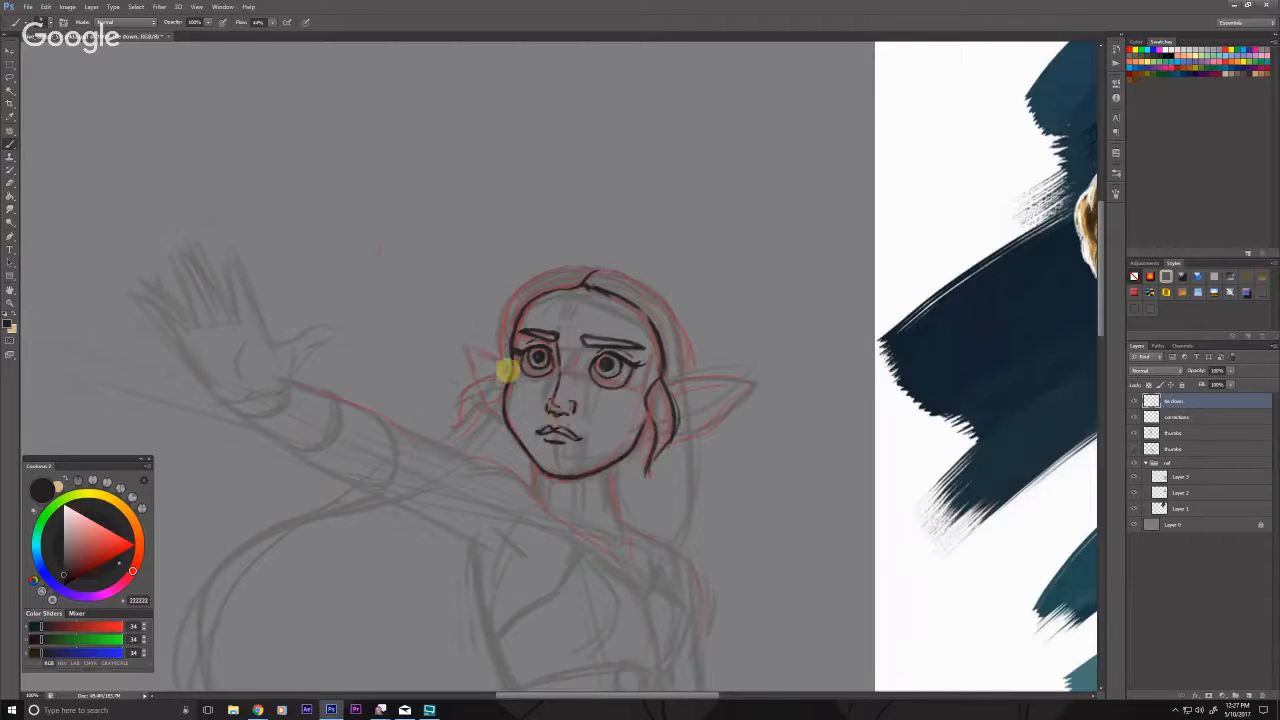
Step: Draw the curling hair lock beside the far cheek and outline both pointed ears, including the near ear's inner fold
{"action": "mouse_move", "coordinate": [505, 371]}
{"action": "left_mouse_down"}
{"action": "mouse_move", "coordinate": [456, 408]}
{"action": "mouse_move", "coordinate": [503, 399]}
{"action": "mouse_move", "coordinate": [434, 414]}
{"action": "left_mouse_up"}
{"action": "left_click_drag", "start_coordinate": [514, 365], "coordinate": [473, 349]}
{"action": "left_click_drag", "start_coordinate": [473, 348], "coordinate": [505, 415]}
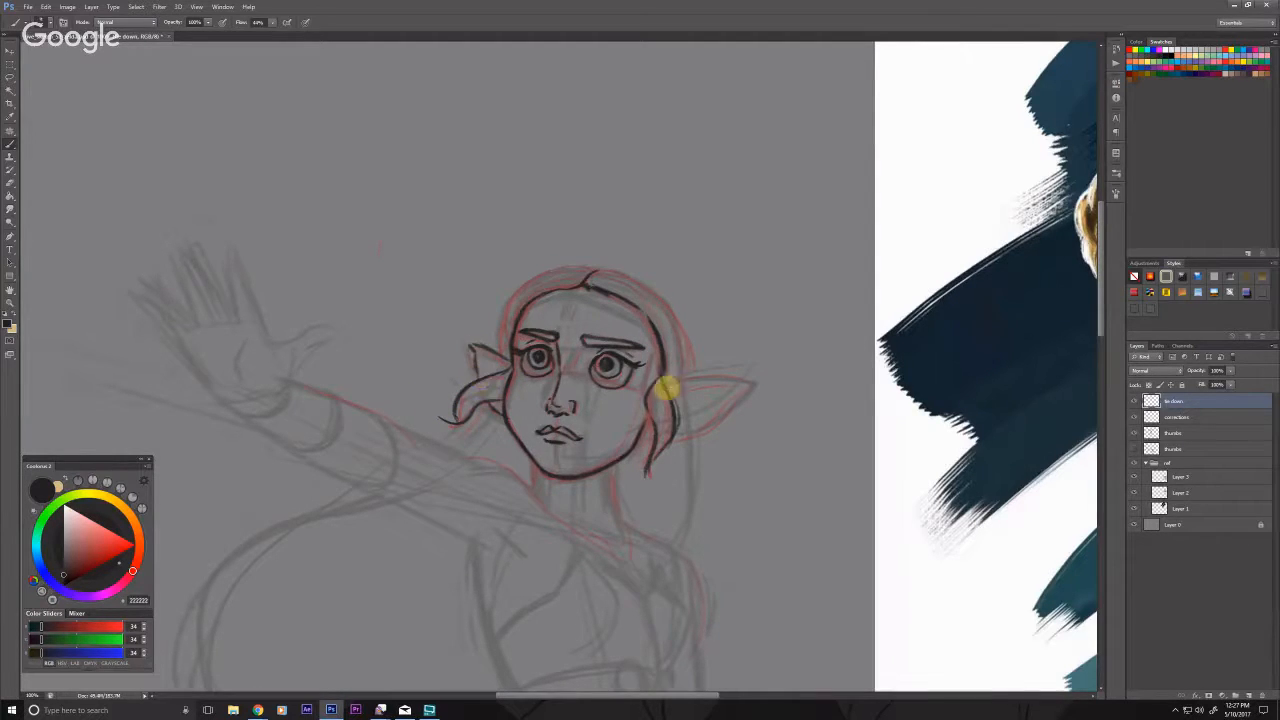
{"action": "mouse_move", "coordinate": [668, 389]}
{"action": "left_mouse_down"}
{"action": "mouse_move", "coordinate": [731, 376]}
{"action": "mouse_move", "coordinate": [721, 408]}
{"action": "mouse_move", "coordinate": [673, 438]}
{"action": "left_mouse_up"}
{"action": "left_click_drag", "start_coordinate": [740, 383], "coordinate": [673, 398]}
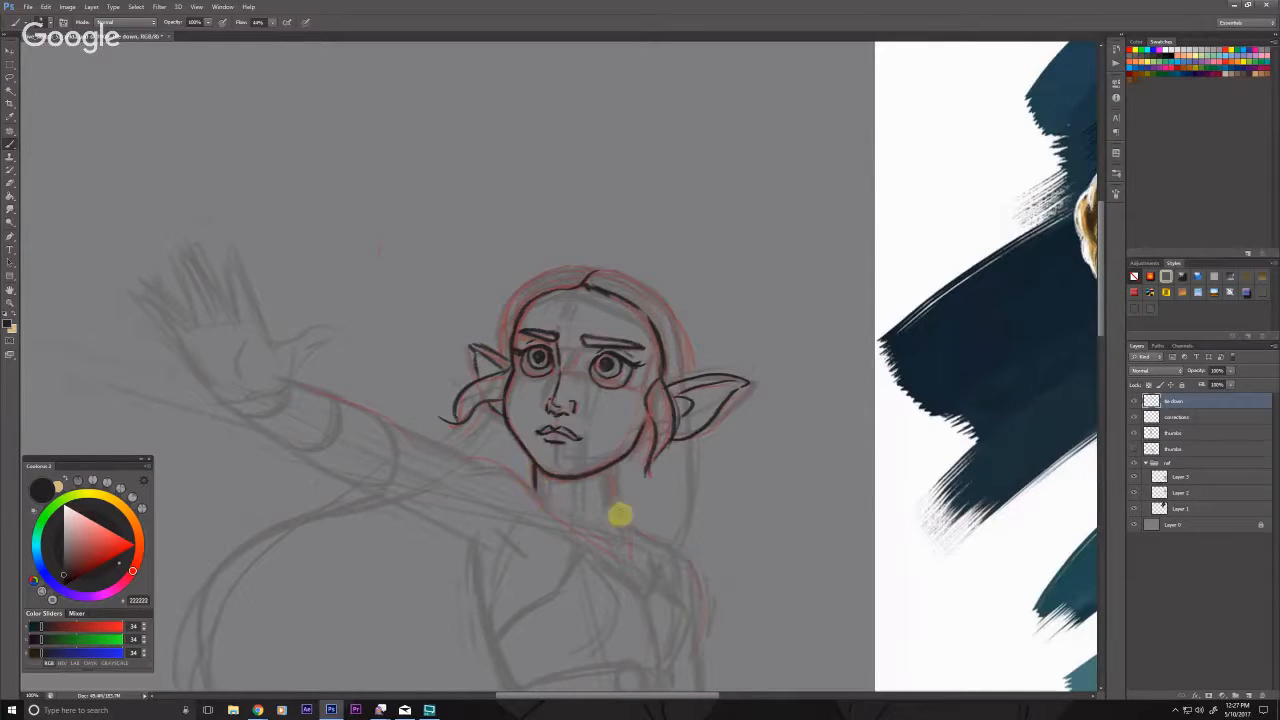
Step: Outline the neck and the shoulder slope beside it, plus the outer hair contour over the crown and behind the neck
{"action": "left_click_drag", "start_coordinate": [612, 464], "coordinate": [628, 533]}
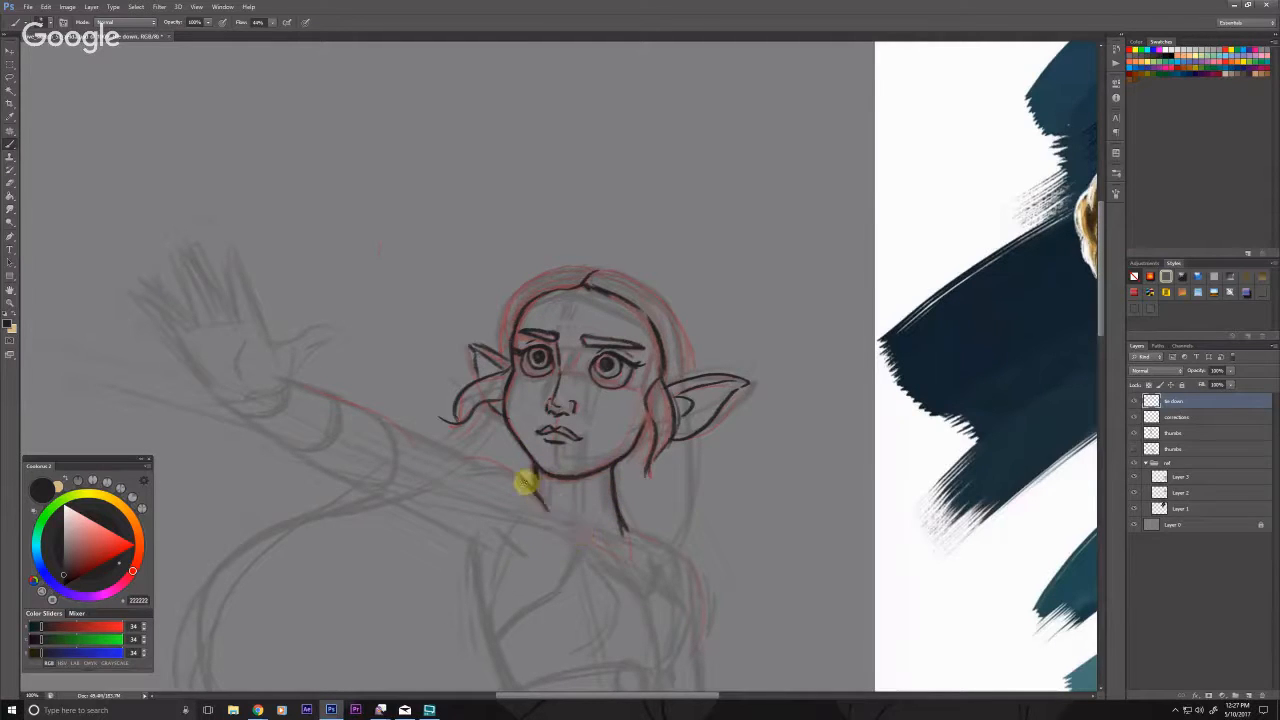
{"action": "left_click_drag", "start_coordinate": [550, 512], "coordinate": [467, 452]}
{"action": "left_click_drag", "start_coordinate": [345, 290], "coordinate": [325, 276]}
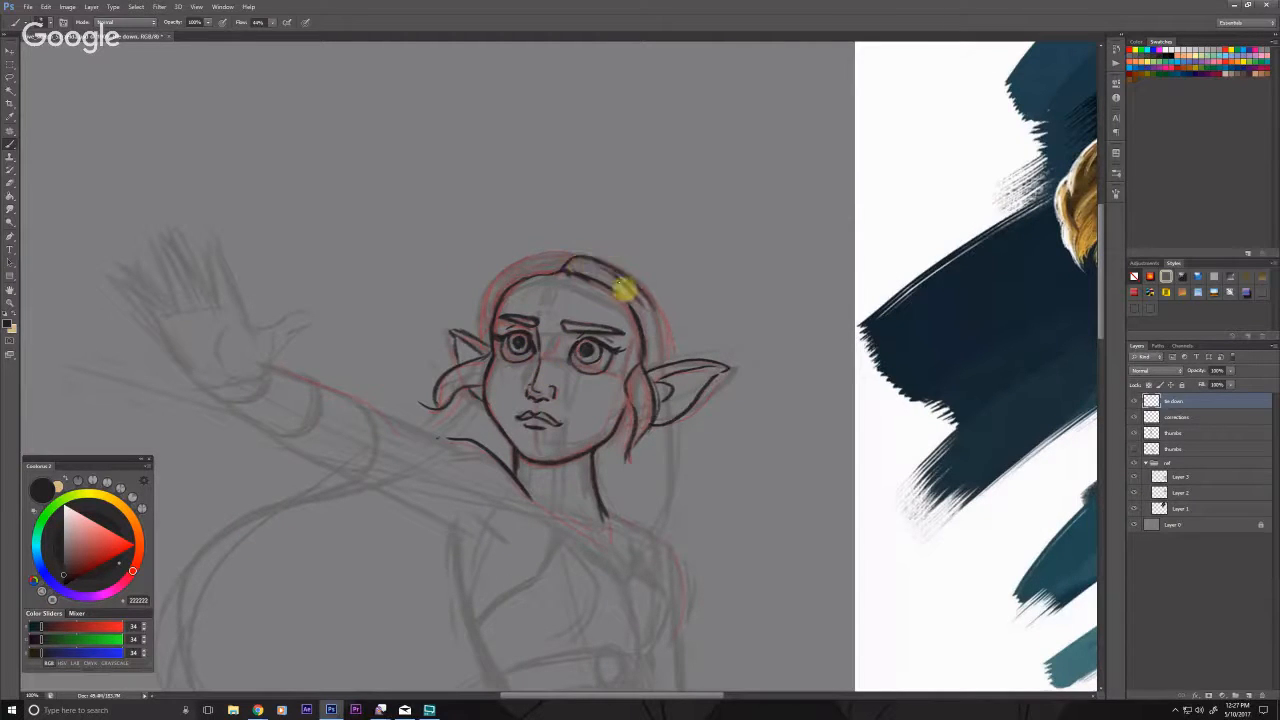
{"action": "mouse_move", "coordinate": [565, 250]}
{"action": "left_mouse_down"}
{"action": "mouse_move", "coordinate": [527, 258]}
{"action": "mouse_move", "coordinate": [562, 256]}
{"action": "mouse_move", "coordinate": [527, 262]}
{"action": "mouse_move", "coordinate": [486, 327]}
{"action": "left_mouse_up"}
Step: Draw the outstretched hand's thumb, the curved palm crease at its base, and the index finger over the rough sketch
{"action": "left_click_drag", "start_coordinate": [397, 457], "coordinate": [437, 372]}
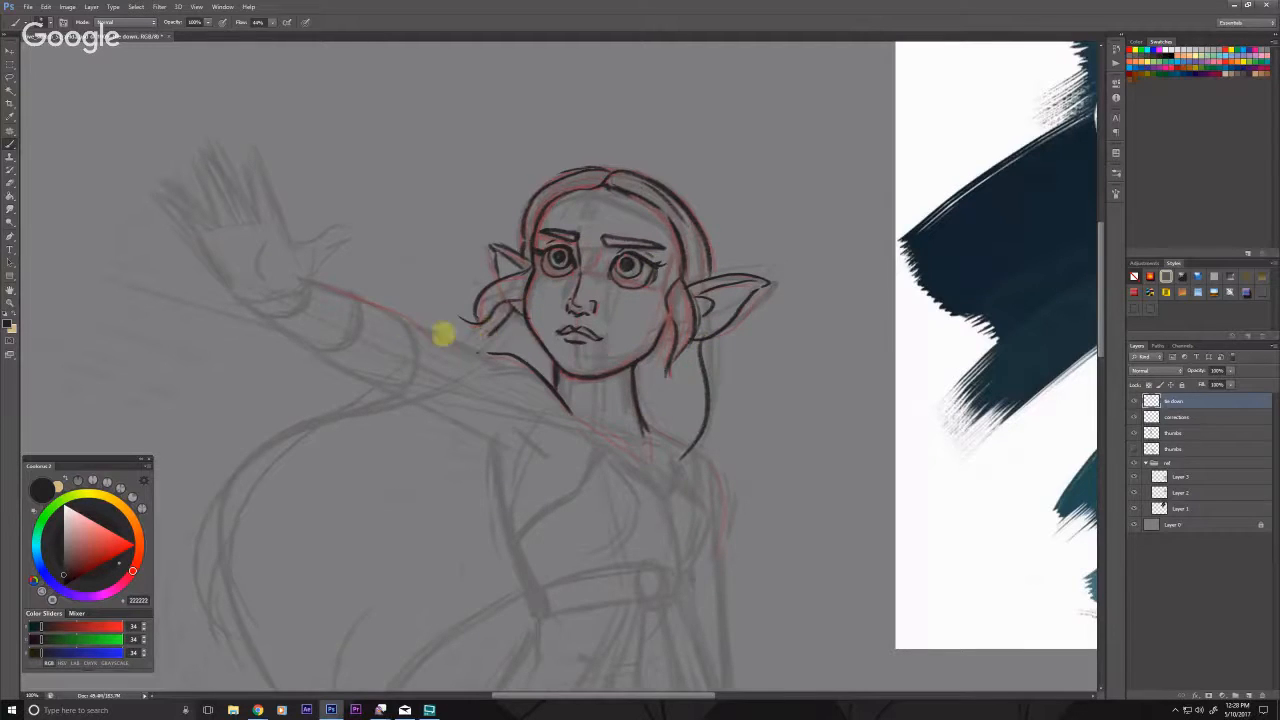
{"action": "mouse_move", "coordinate": [242, 338]}
{"action": "left_mouse_down"}
{"action": "mouse_move", "coordinate": [414, 450]}
{"action": "mouse_move", "coordinate": [476, 464]}
{"action": "left_mouse_up"}
{"action": "mouse_move", "coordinate": [506, 368]}
{"action": "left_mouse_down"}
{"action": "mouse_move", "coordinate": [591, 353]}
{"action": "mouse_move", "coordinate": [512, 425]}
{"action": "left_mouse_up"}
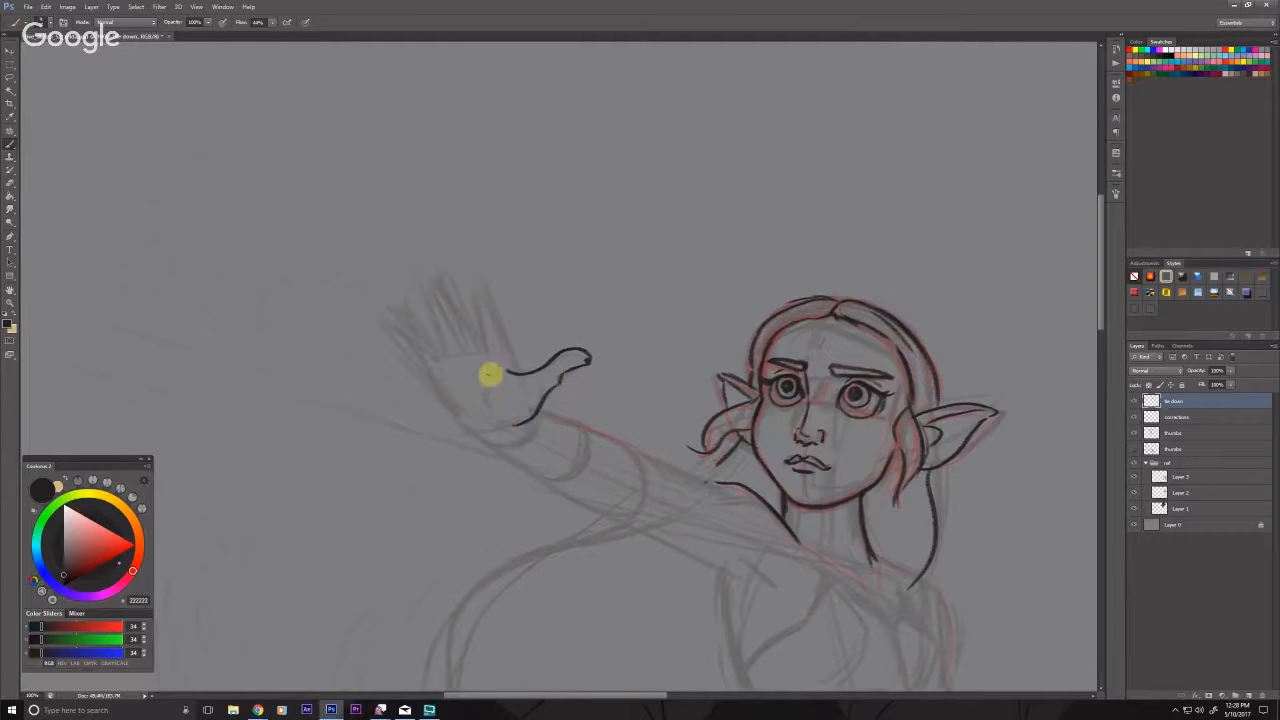
{"action": "left_click_drag", "start_coordinate": [491, 365], "coordinate": [491, 423]}
{"action": "mouse_move", "coordinate": [517, 371]}
{"action": "left_mouse_down"}
{"action": "mouse_move", "coordinate": [474, 277]}
{"action": "mouse_move", "coordinate": [486, 360]}
{"action": "left_mouse_up"}
Step: Outline the middle, ring and little fingers with the outer palm edge, and redraw the underside of the thumb
{"action": "mouse_move", "coordinate": [466, 314]}
{"action": "left_mouse_down"}
{"action": "mouse_move", "coordinate": [484, 344]}
{"action": "mouse_move", "coordinate": [443, 274]}
{"action": "left_mouse_up"}
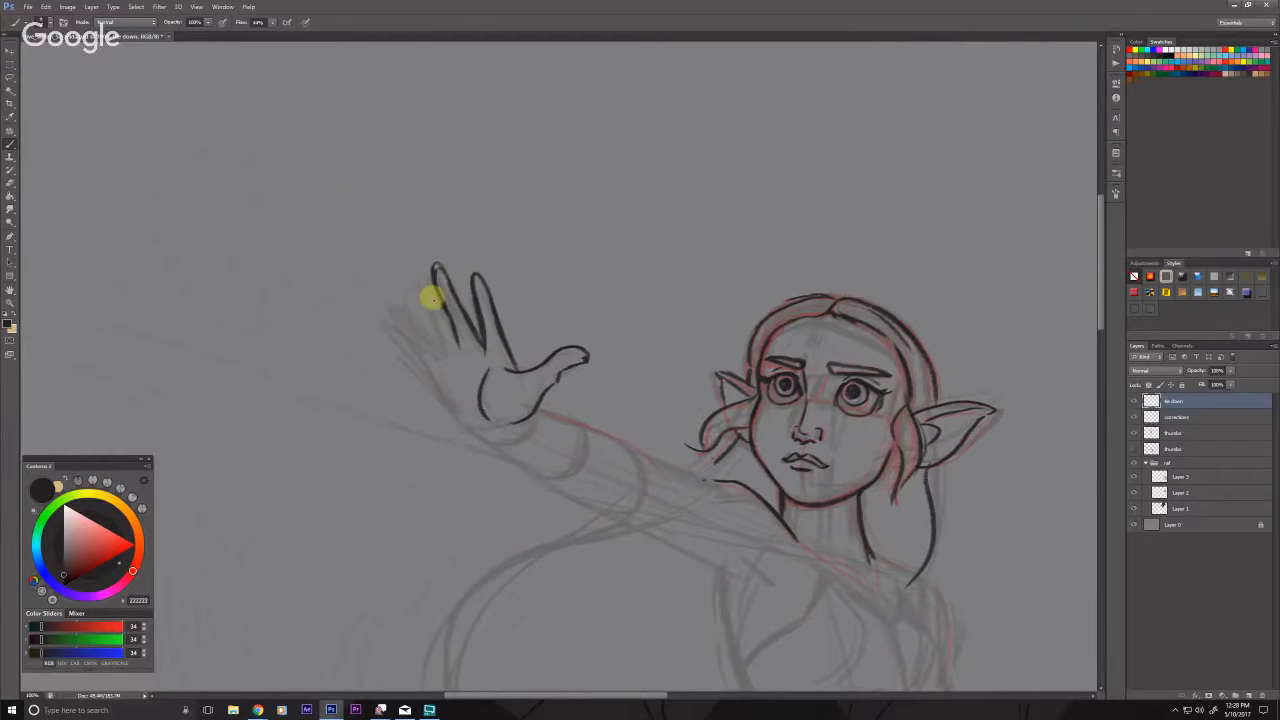
{"action": "mouse_move", "coordinate": [440, 318]}
{"action": "left_mouse_down"}
{"action": "mouse_move", "coordinate": [419, 284]}
{"action": "mouse_move", "coordinate": [440, 349]}
{"action": "left_mouse_up"}
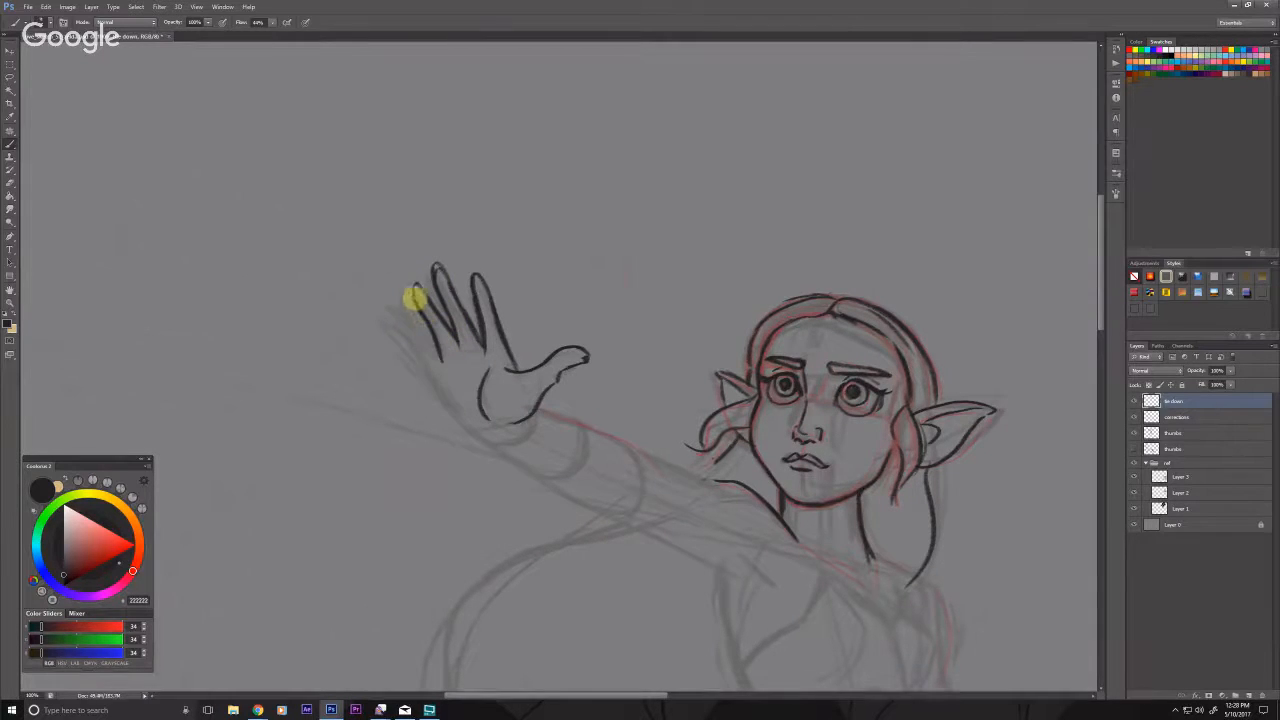
{"action": "left_click_drag", "start_coordinate": [415, 298], "coordinate": [418, 284]}
{"action": "left_click_drag", "start_coordinate": [476, 361], "coordinate": [391, 323]}
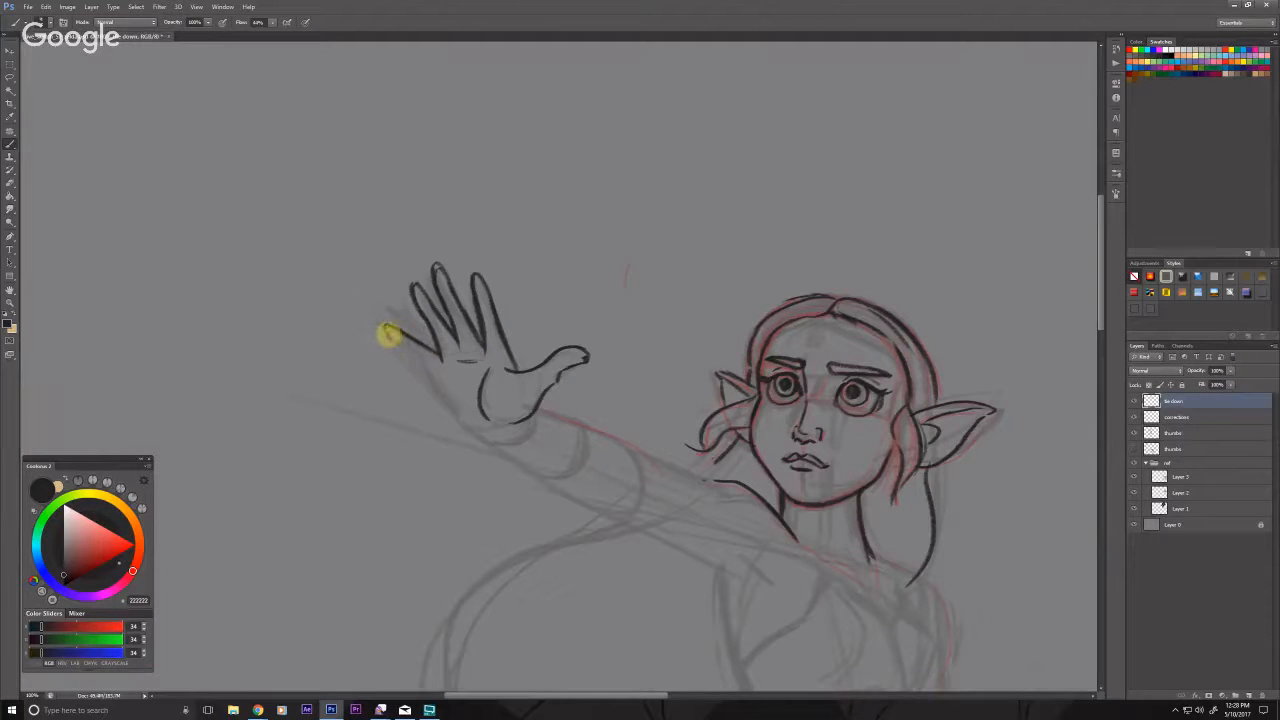
{"action": "left_click_drag", "start_coordinate": [407, 353], "coordinate": [437, 384]}
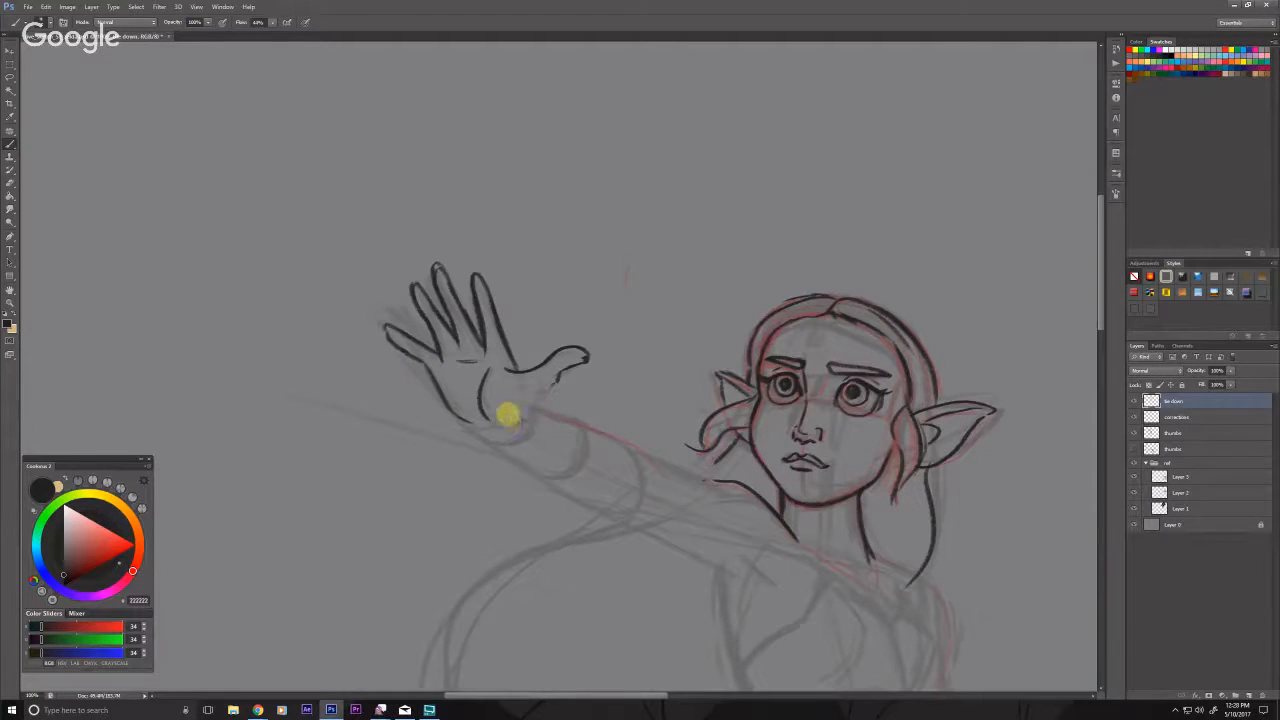
{"action": "left_click_drag", "start_coordinate": [594, 357], "coordinate": [556, 392]}
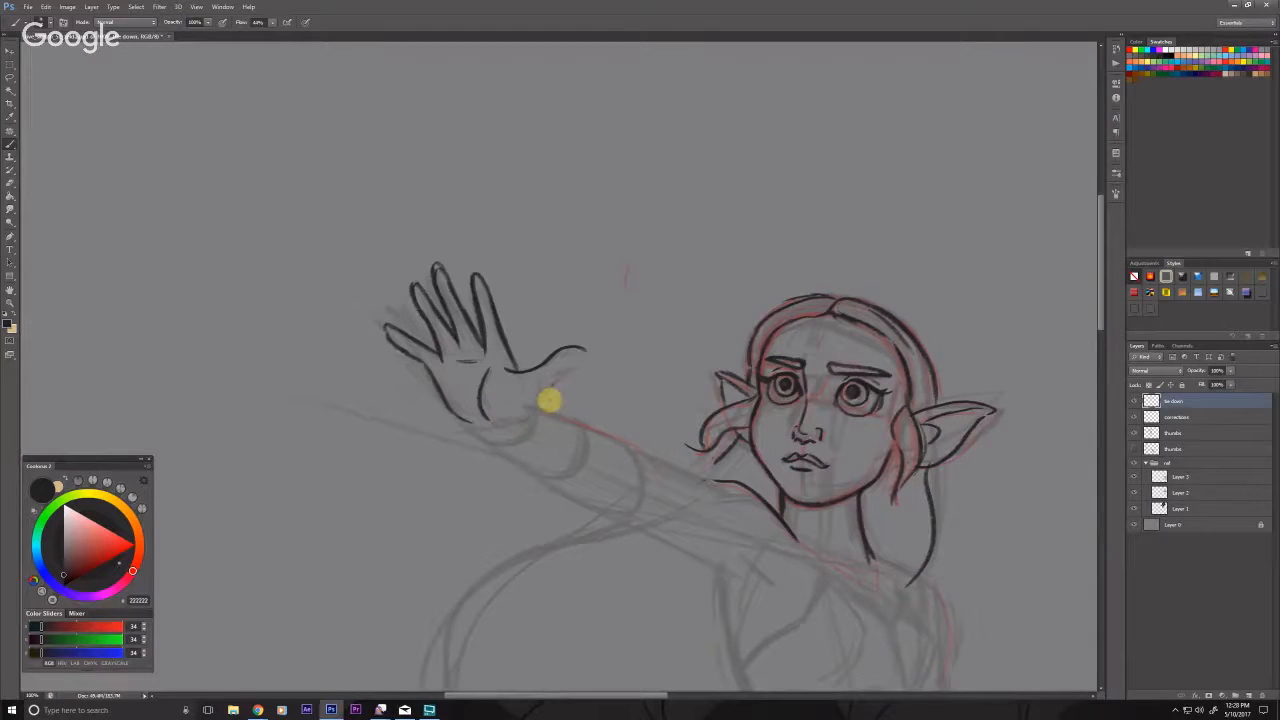
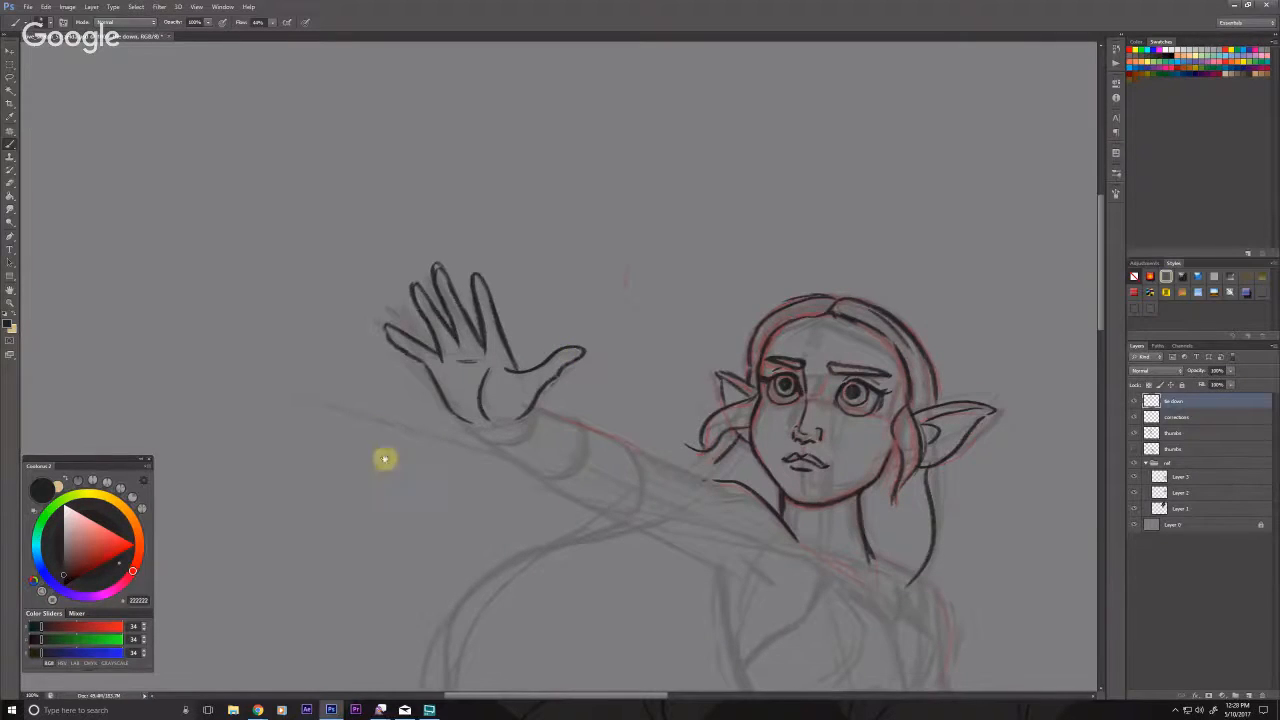
Step: Draw the upper and lower contours of the outstretched forearm and carry the upper contour to the shoulder
{"action": "left_click_drag", "start_coordinate": [348, 477], "coordinate": [298, 347]}
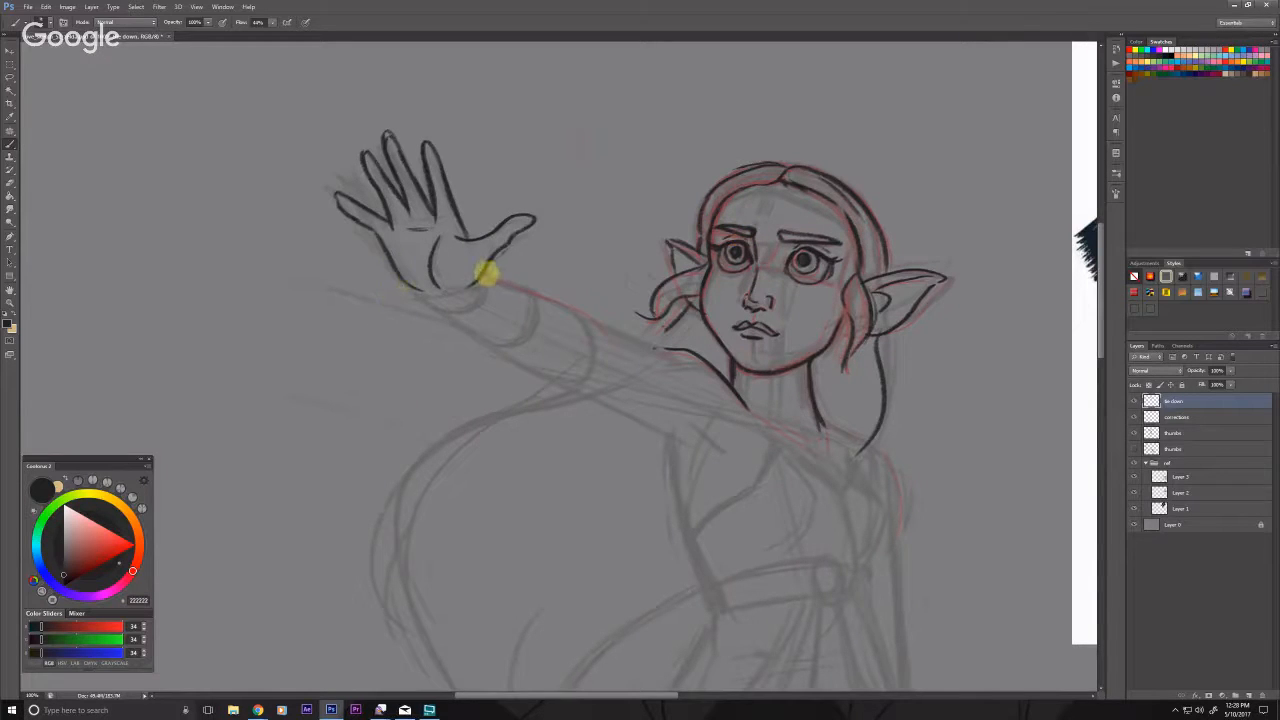
{"action": "left_click_drag", "start_coordinate": [486, 273], "coordinate": [618, 346]}
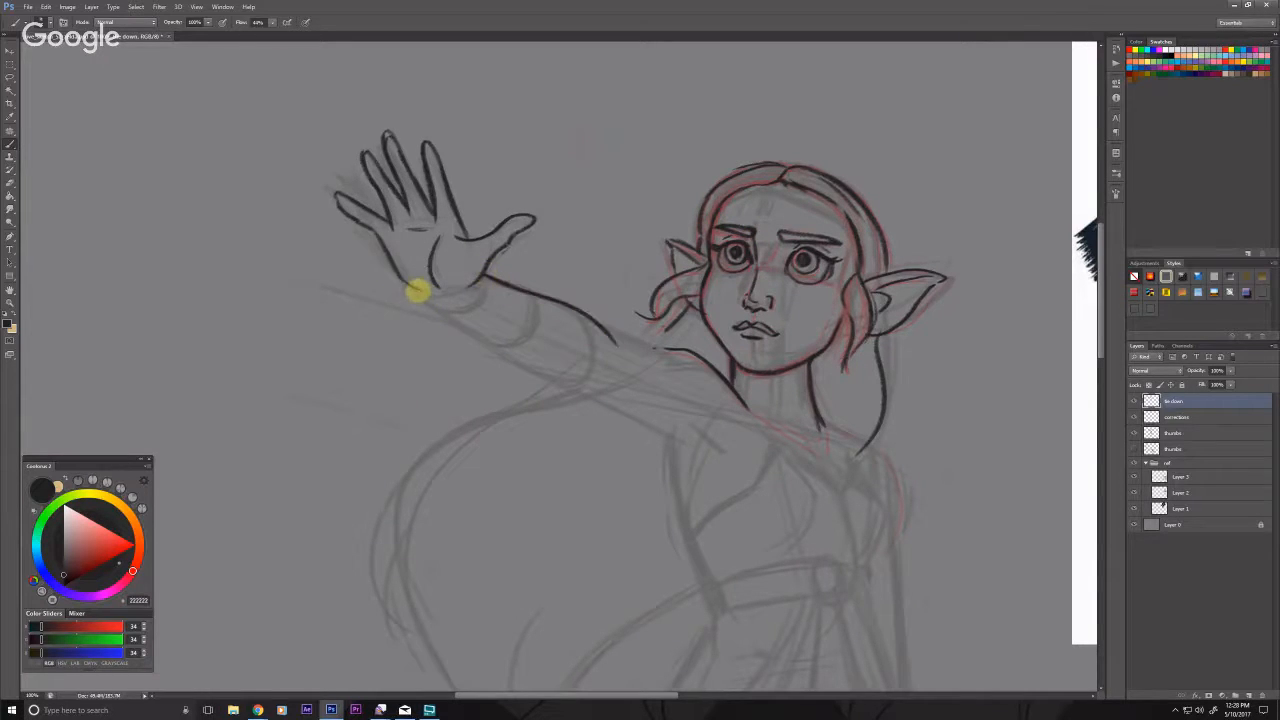
{"action": "left_click_drag", "start_coordinate": [414, 289], "coordinate": [597, 389]}
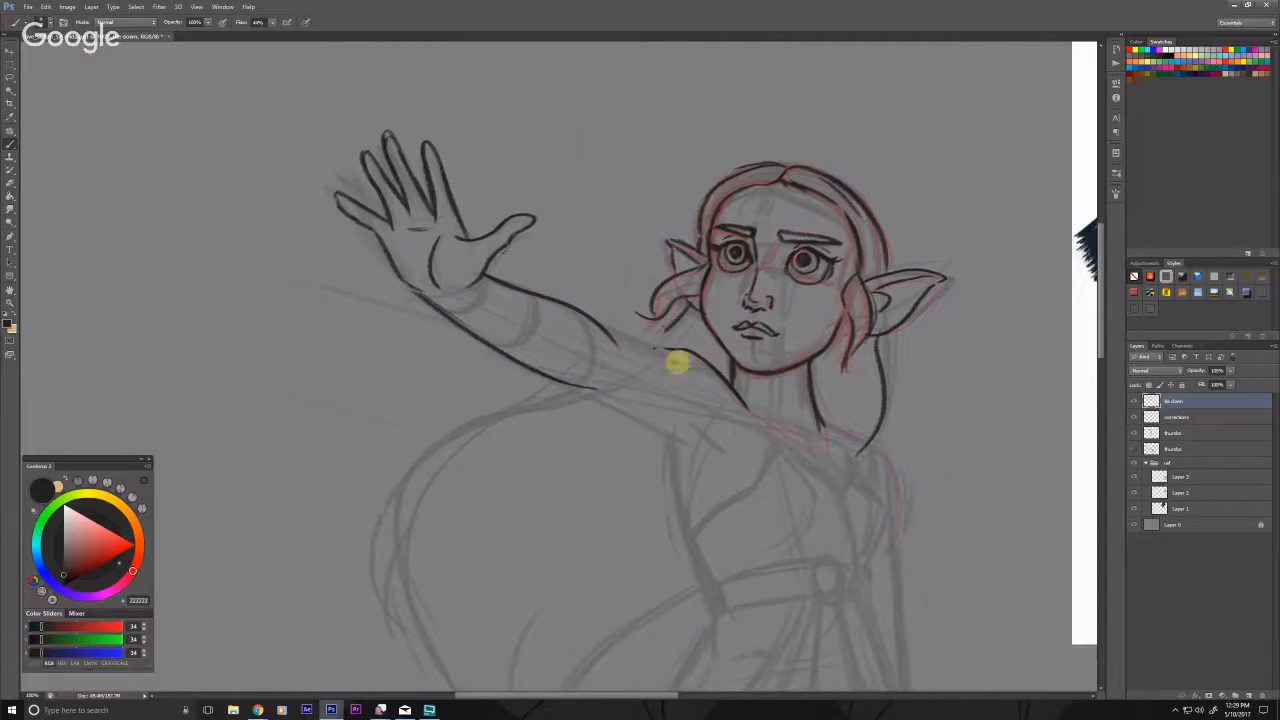
{"action": "left_click_drag", "start_coordinate": [602, 325], "coordinate": [684, 368]}
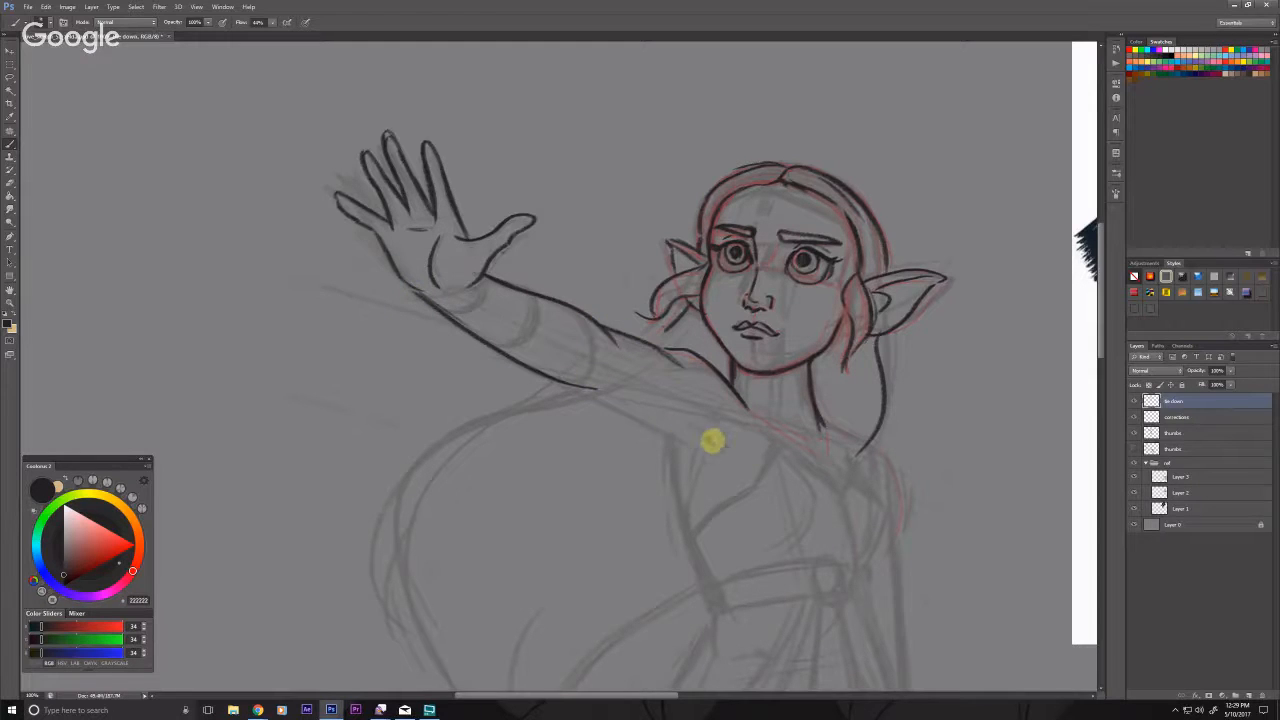
Step: Add the short fold line near the armpit and draw the V-shaped neckline below the neck
{"action": "left_click_drag", "start_coordinate": [701, 427], "coordinate": [734, 461]}
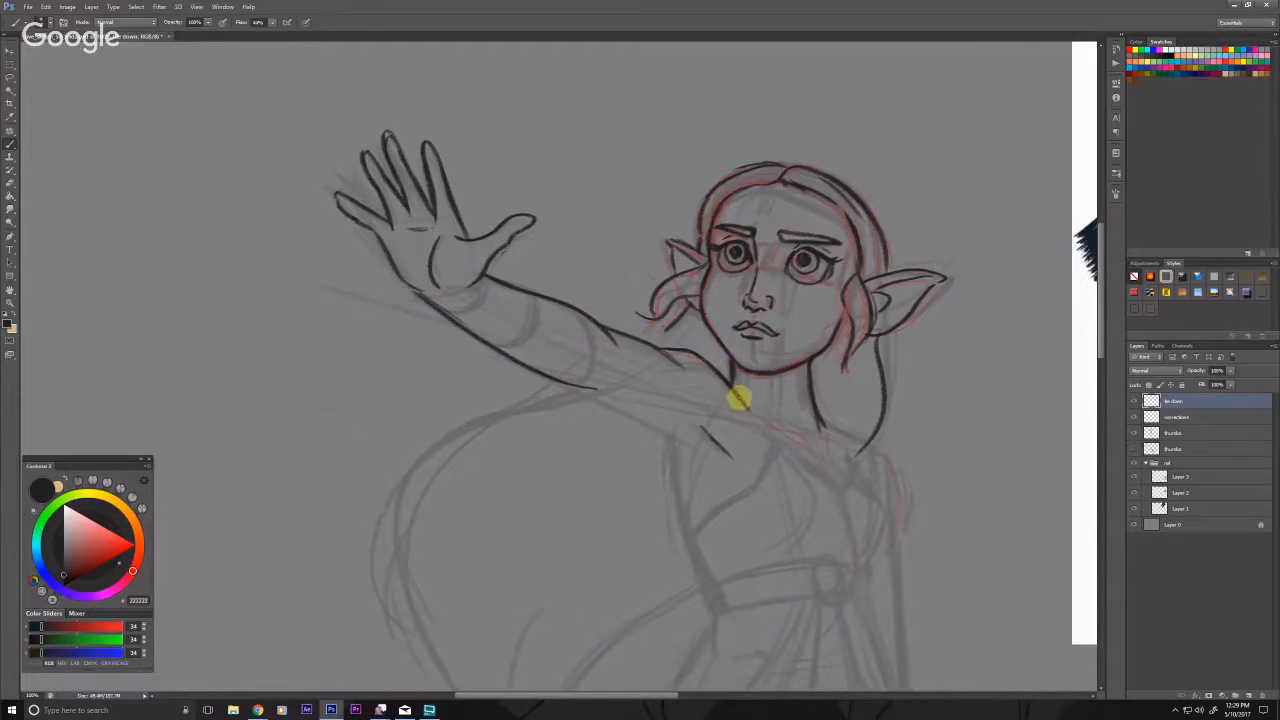
{"action": "mouse_move", "coordinate": [733, 388]}
{"action": "left_mouse_down"}
{"action": "mouse_move", "coordinate": [829, 437]}
{"action": "mouse_move", "coordinate": [827, 461]}
{"action": "left_mouse_up"}
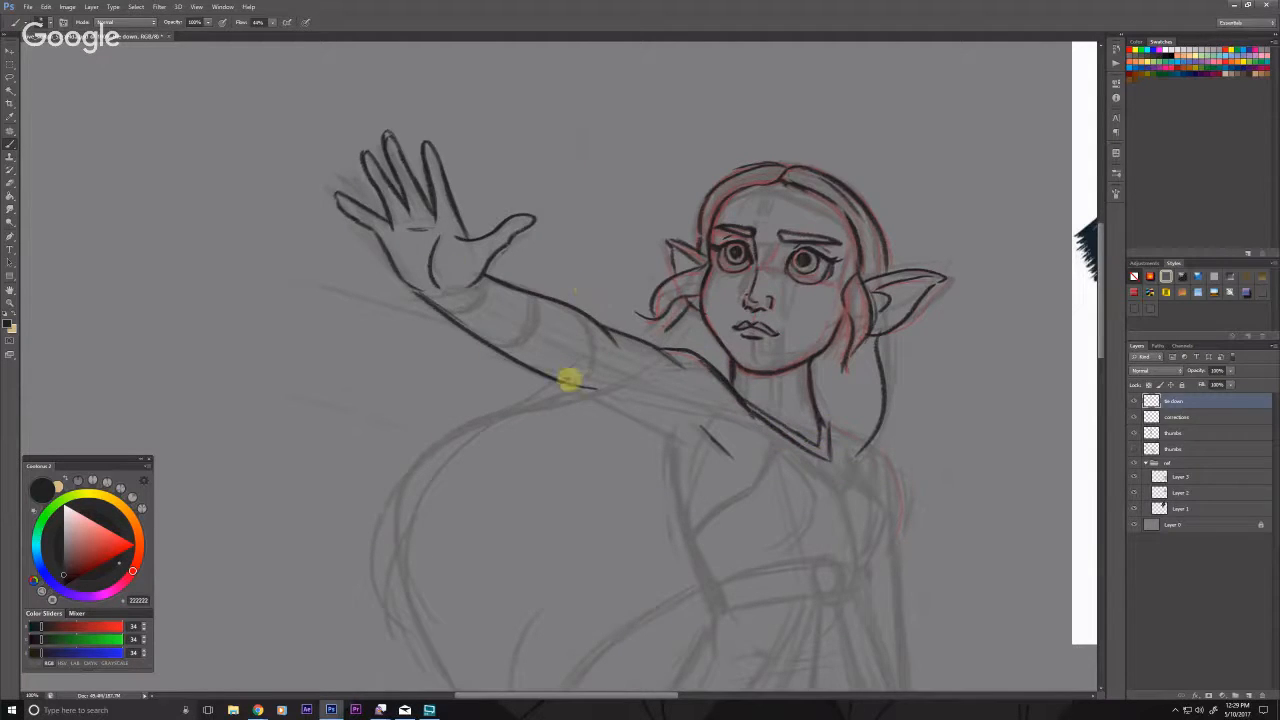
Step: Continue the arm's underside to the armpit and draw the side of the torso down to the belt
{"action": "left_click_drag", "start_coordinate": [566, 380], "coordinate": [697, 452]}
{"action": "mouse_move", "coordinate": [597, 409]}
{"action": "left_mouse_down"}
{"action": "mouse_move", "coordinate": [601, 358]}
{"action": "mouse_move", "coordinate": [586, 346]}
{"action": "mouse_move", "coordinate": [645, 501]}
{"action": "left_mouse_up"}
{"action": "left_click_drag", "start_coordinate": [505, 303], "coordinate": [455, 289]}
{"action": "left_click_drag", "start_coordinate": [386, 450], "coordinate": [472, 562]}
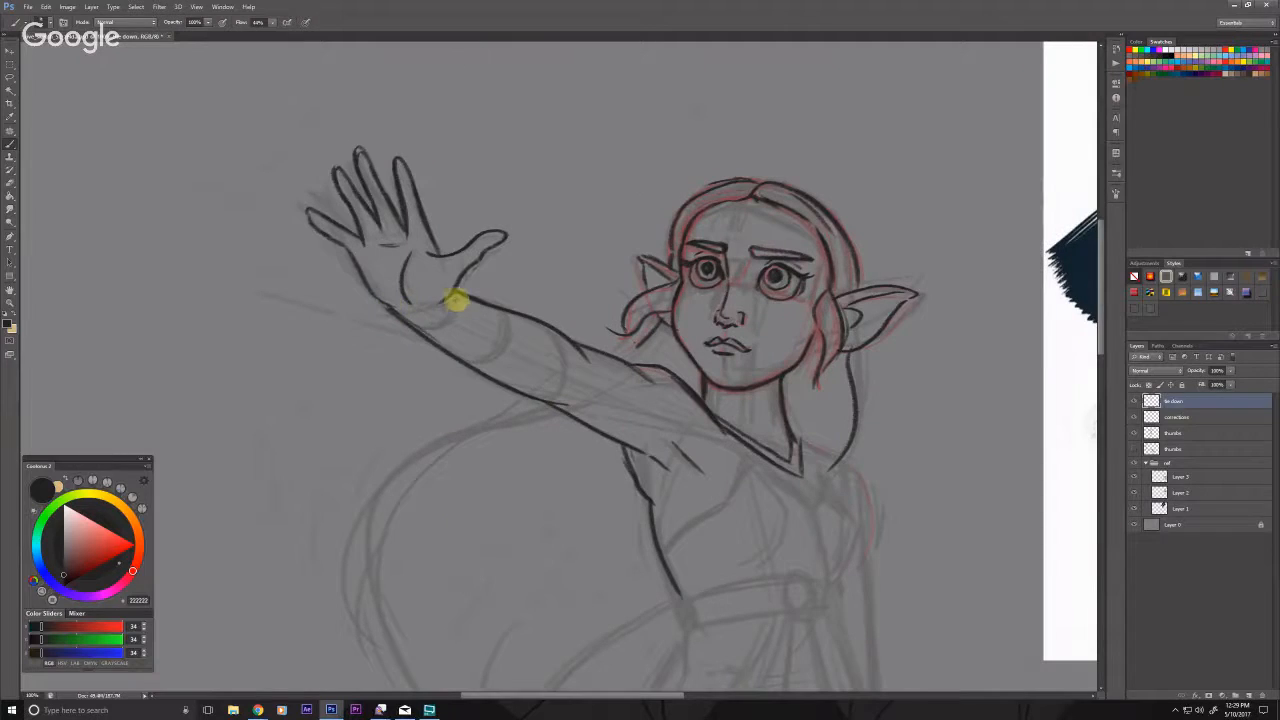
Step: Draw the two curved cuff lines around the wrist and forearm of the outstretched arm
{"action": "left_click_drag", "start_coordinate": [455, 306], "coordinate": [420, 329]}
{"action": "mouse_move", "coordinate": [487, 304]}
{"action": "left_mouse_down"}
{"action": "mouse_move", "coordinate": [488, 359]}
{"action": "mouse_move", "coordinate": [463, 361]}
{"action": "mouse_move", "coordinate": [491, 355]}
{"action": "mouse_move", "coordinate": [497, 306]}
{"action": "mouse_move", "coordinate": [427, 306]}
{"action": "mouse_move", "coordinate": [449, 293]}
{"action": "mouse_move", "coordinate": [427, 328]}
{"action": "left_mouse_up"}
{"action": "left_click_drag", "start_coordinate": [346, 277], "coordinate": [346, 307]}
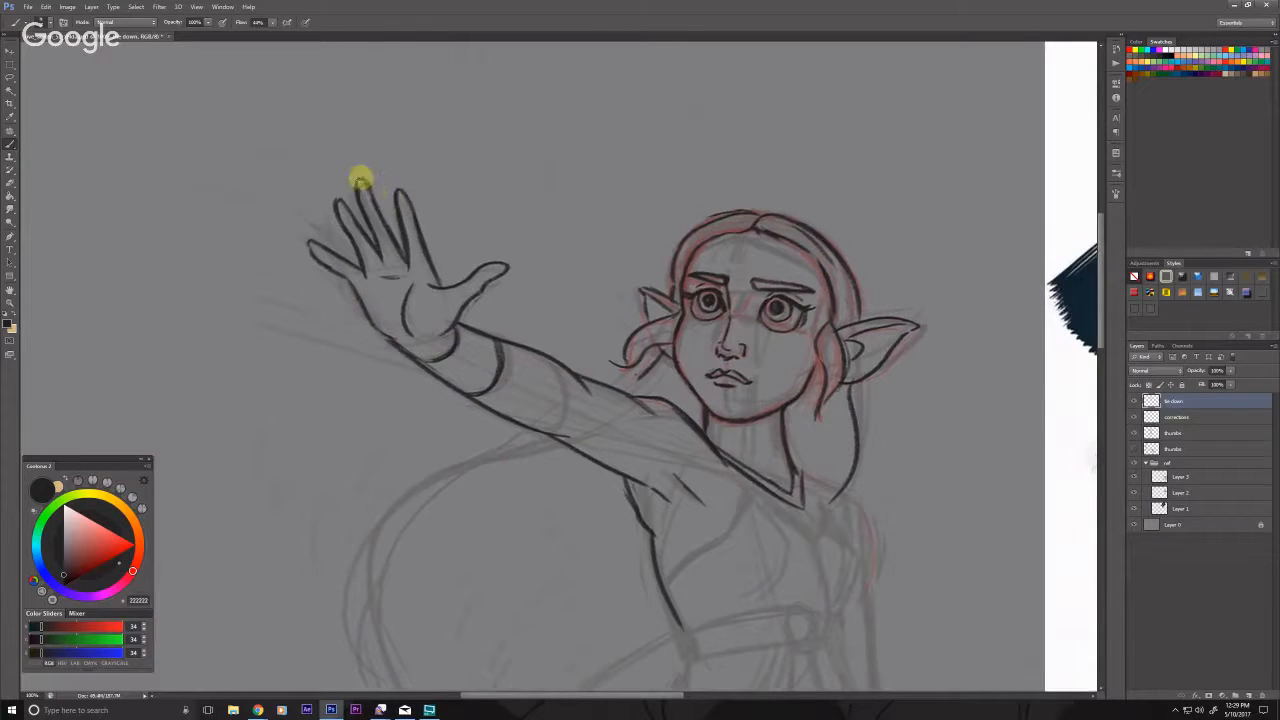
Step: Hide the red corrections layer to check the clean linework of the upper body, and show it again
{"action": "left_click_drag", "start_coordinate": [382, 214], "coordinate": [362, 152]}
{"action": "left_click", "coordinate": [1133, 420]}
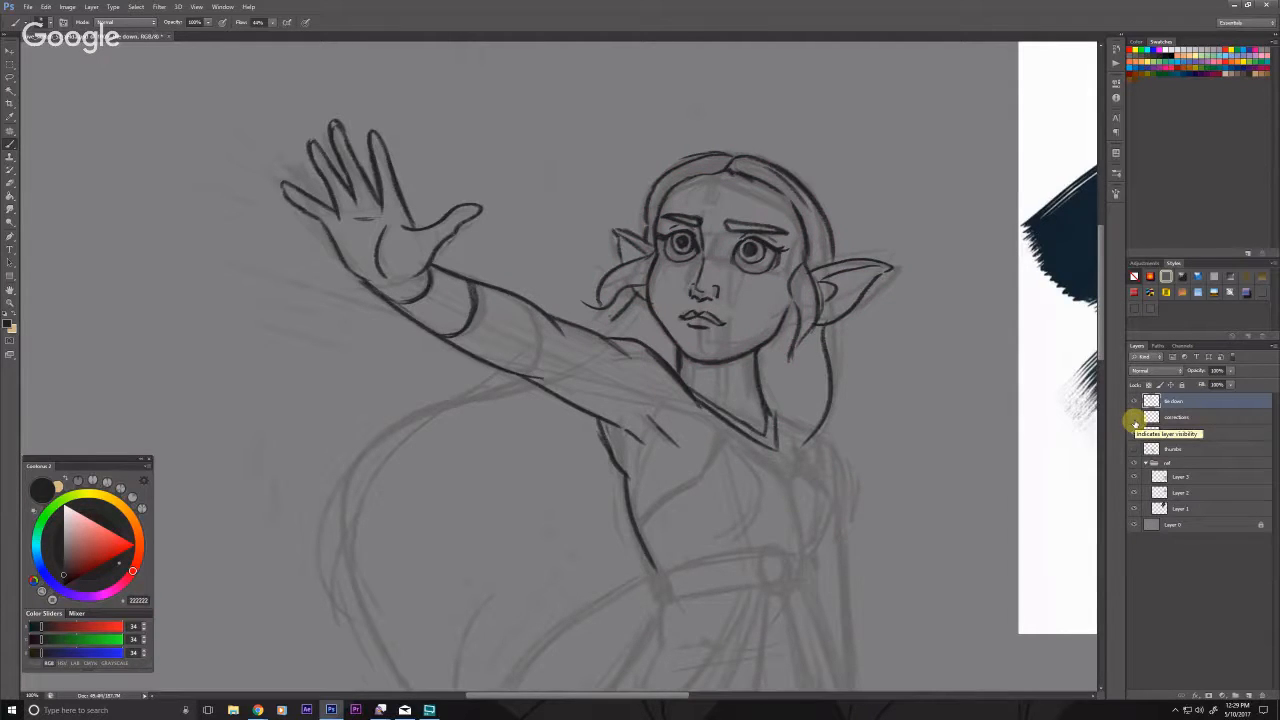
{"action": "left_click_drag", "start_coordinate": [471, 505], "coordinate": [469, 471]}
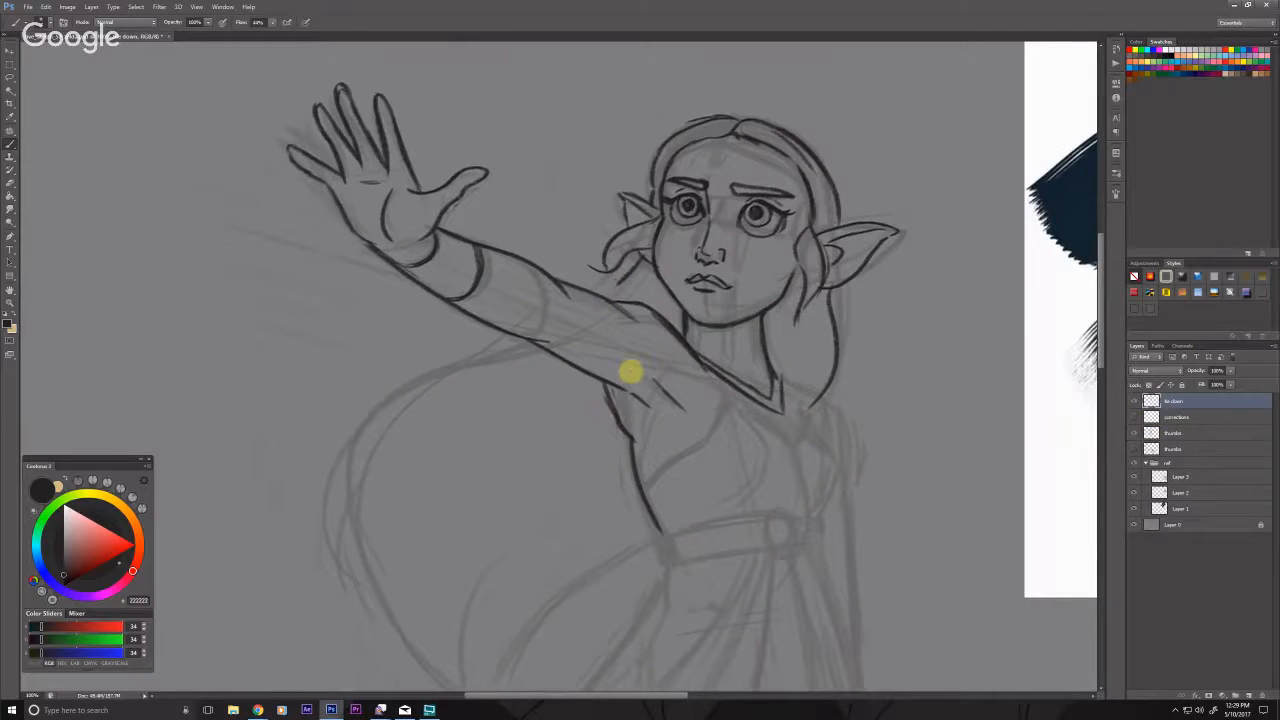
{"action": "left_click", "coordinate": [1133, 416]}
Step: Draw the bodice's upper edge across the chest and under the arm, and redraw the torso contour below the armpit
{"action": "left_click_drag", "start_coordinate": [370, 525], "coordinate": [346, 404]}
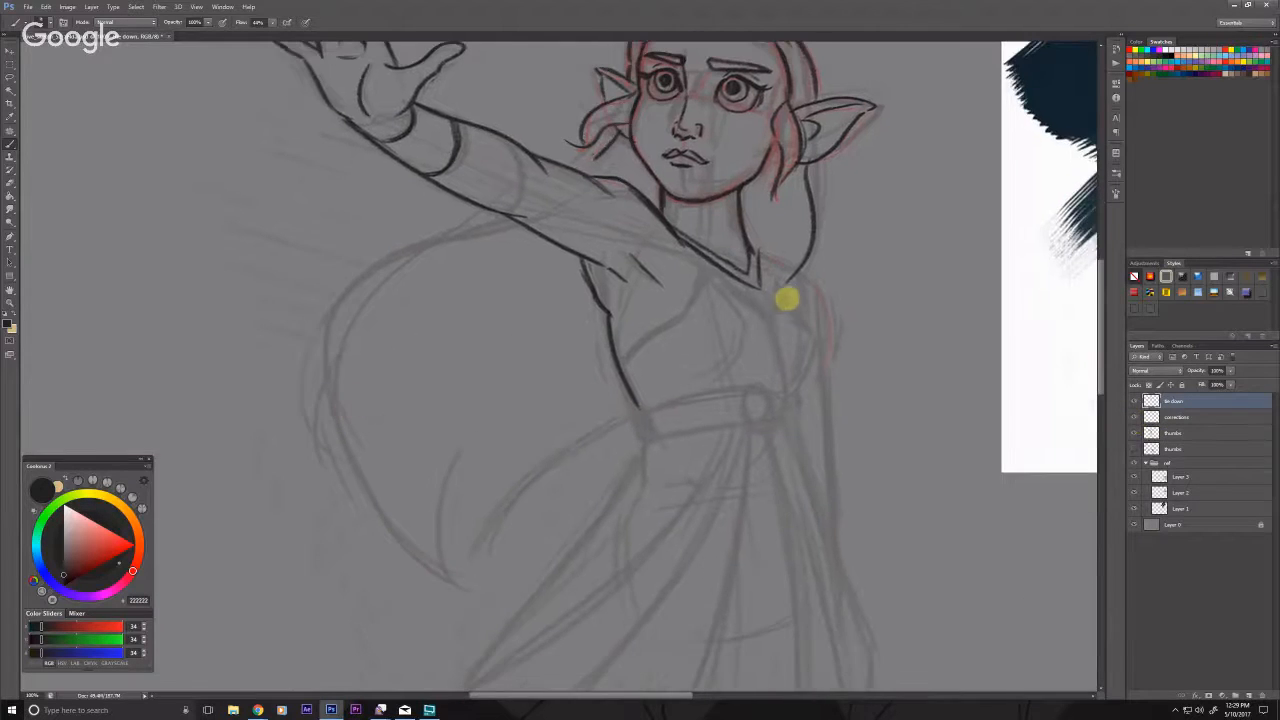
{"action": "mouse_move", "coordinate": [780, 320]}
{"action": "left_mouse_down"}
{"action": "mouse_move", "coordinate": [743, 294]}
{"action": "mouse_move", "coordinate": [689, 294]}
{"action": "mouse_move", "coordinate": [679, 318]}
{"action": "mouse_move", "coordinate": [627, 337]}
{"action": "left_mouse_up"}
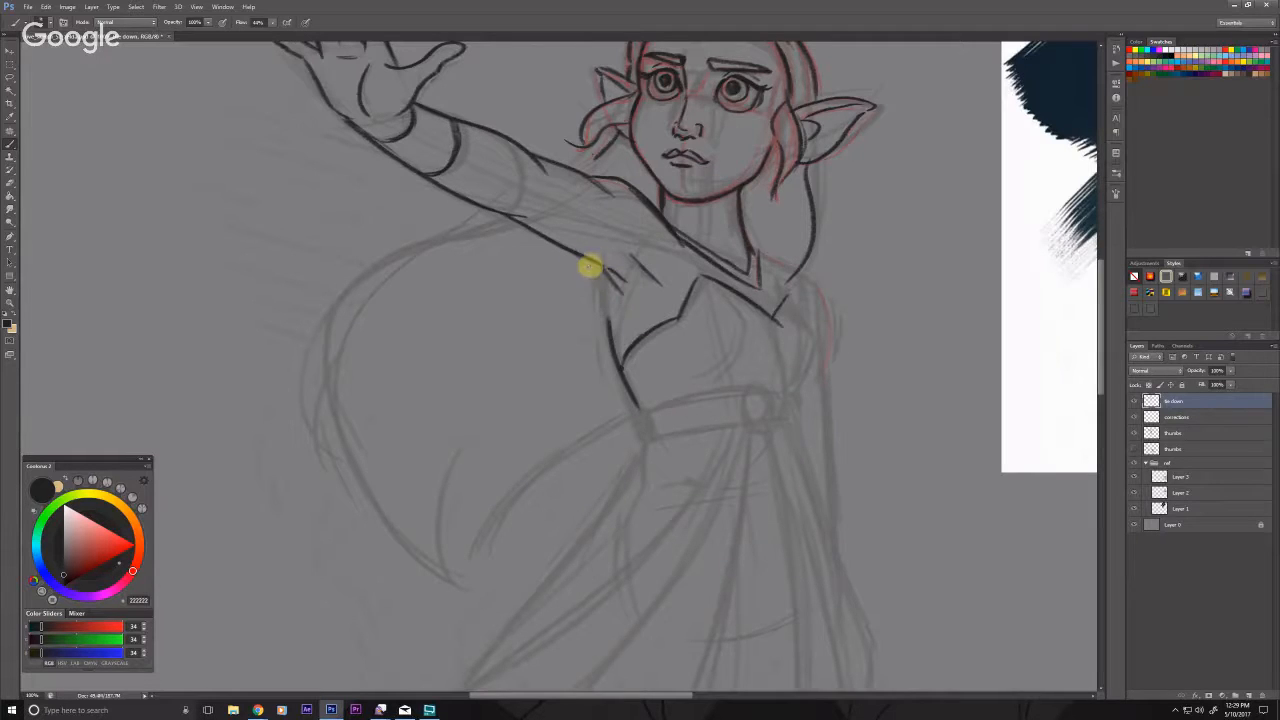
{"action": "left_click_drag", "start_coordinate": [587, 267], "coordinate": [608, 328]}
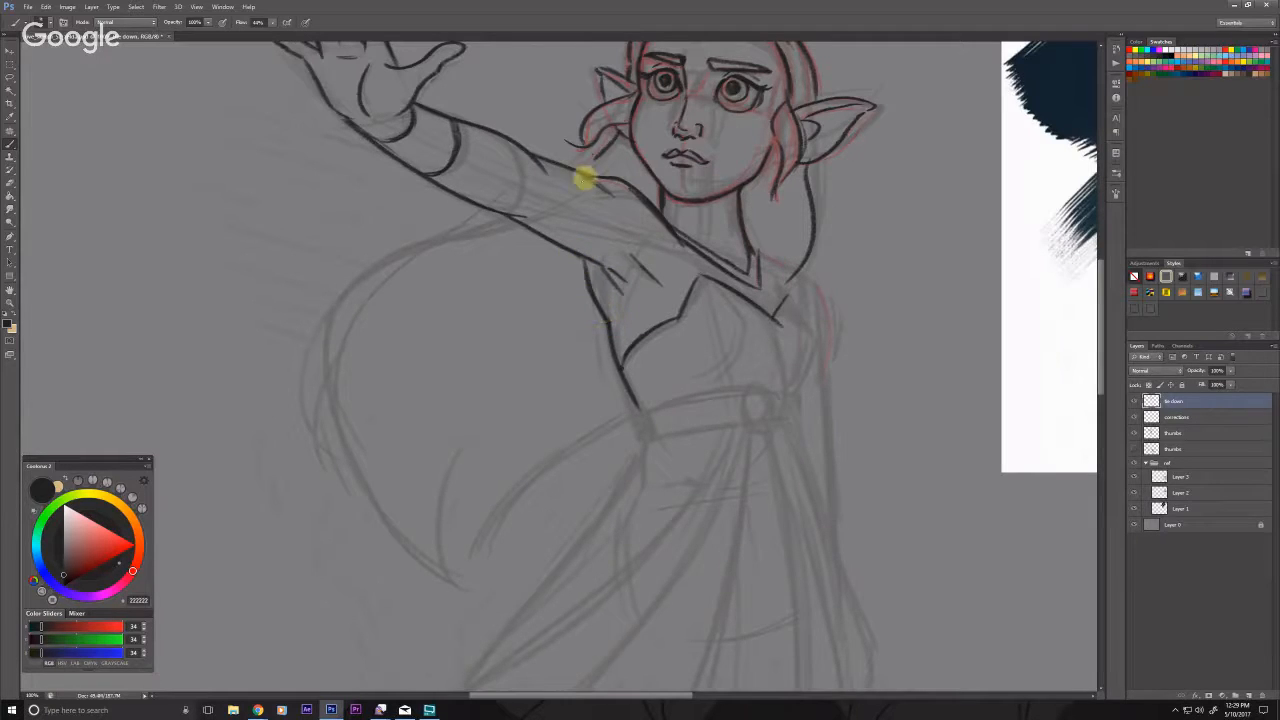
Step: Double the two cuff lines on the outstretched arm and fill the band between them with short lengthwise ribs
{"action": "scroll", "coordinate": [420, 194], "scroll_direction": "up", "scroll_amount": 2}
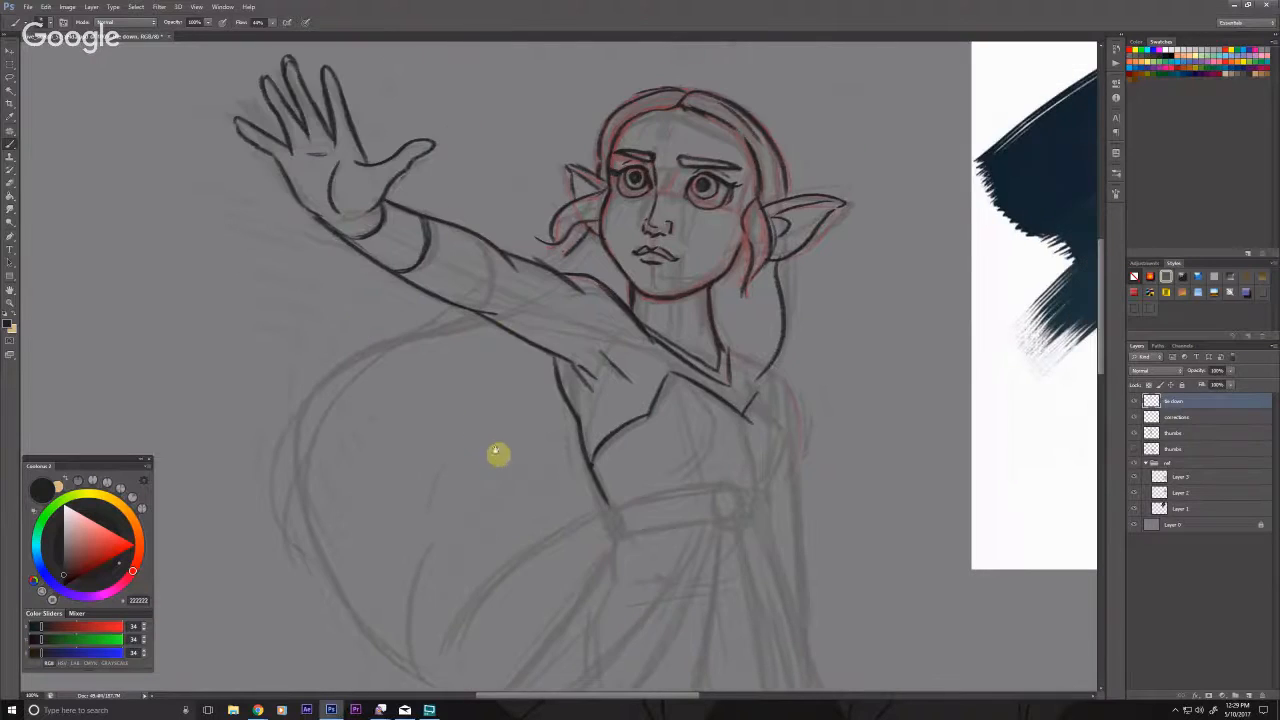
{"action": "mouse_move", "coordinate": [706, 478]}
{"action": "left_mouse_down"}
{"action": "mouse_move", "coordinate": [196, 290]}
{"action": "mouse_move", "coordinate": [121, 80]}
{"action": "left_mouse_up"}
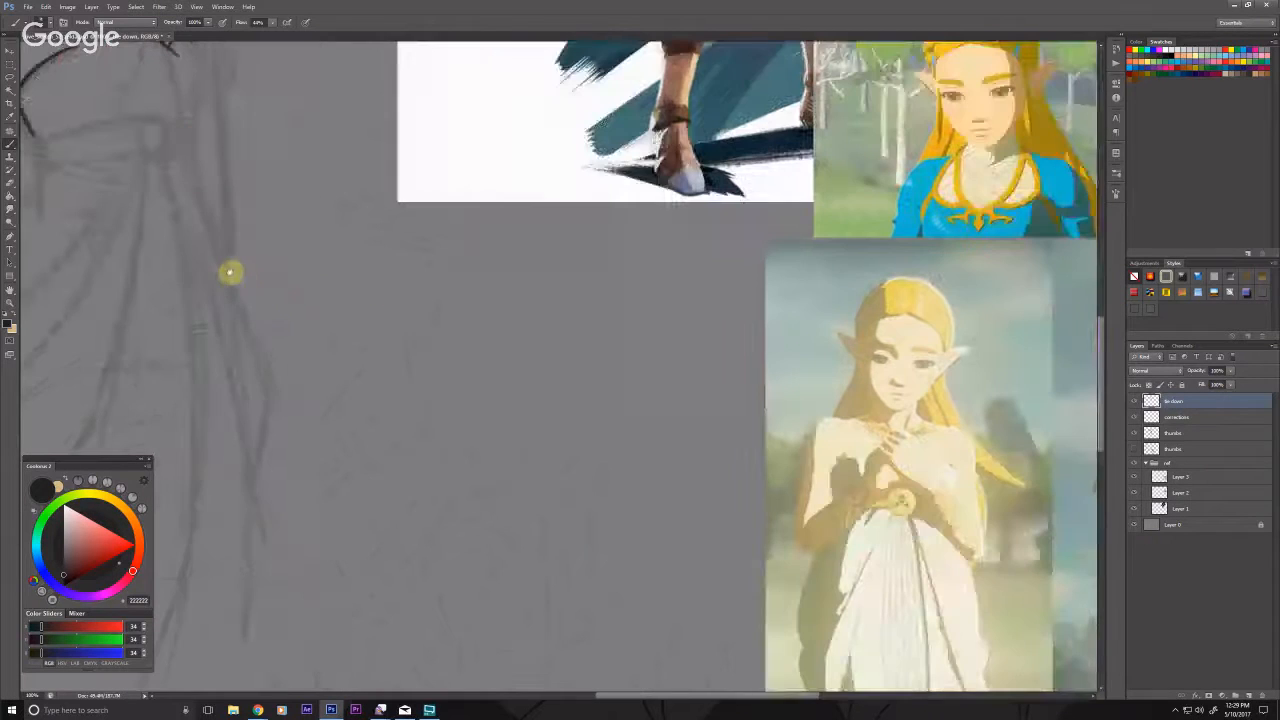
{"action": "left_click_drag", "start_coordinate": [212, 236], "coordinate": [846, 485]}
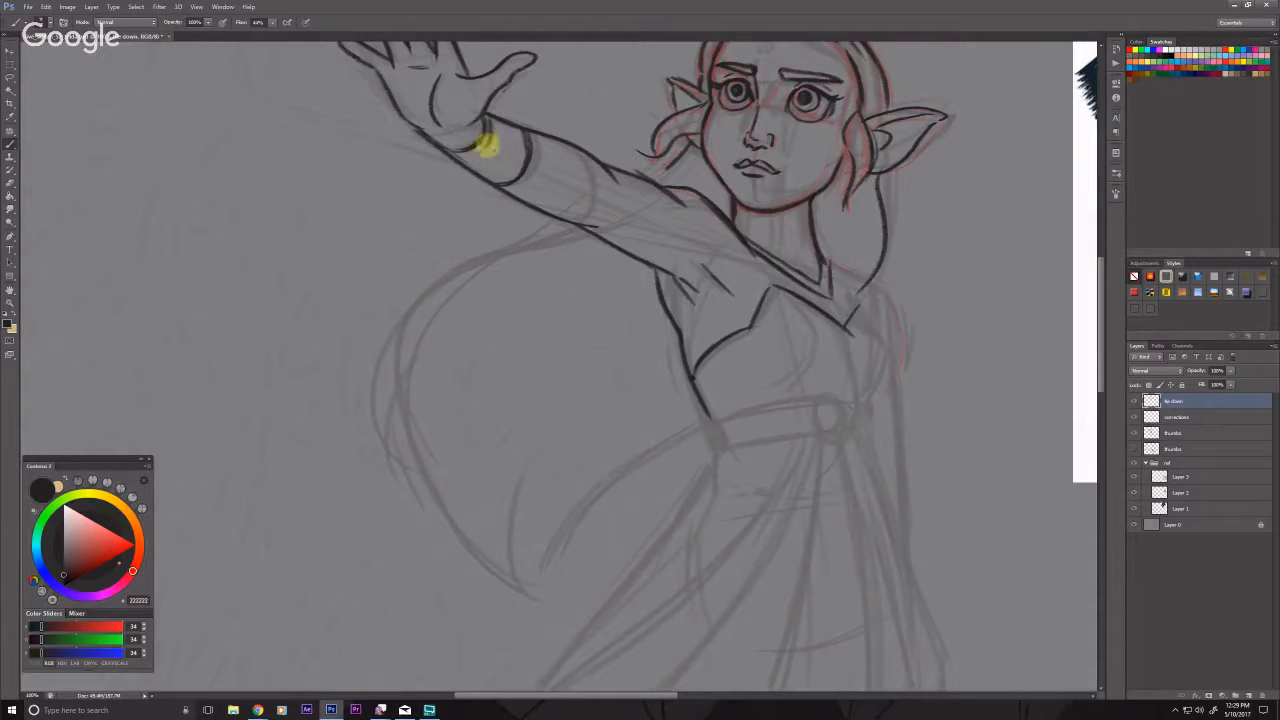
{"action": "left_click_drag", "start_coordinate": [484, 145], "coordinate": [449, 151]}
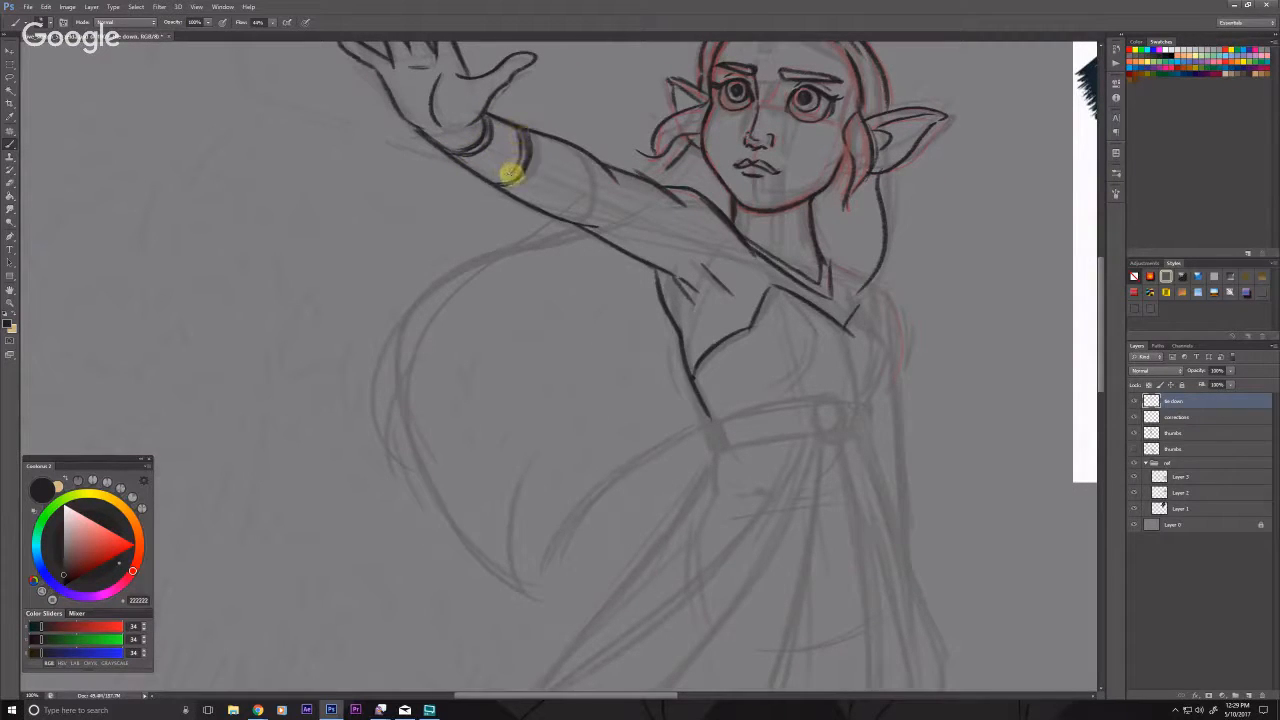
{"action": "mouse_move", "coordinate": [522, 138]}
{"action": "left_mouse_down"}
{"action": "mouse_move", "coordinate": [438, 150]}
{"action": "mouse_move", "coordinate": [426, 180]}
{"action": "mouse_move", "coordinate": [388, 170]}
{"action": "left_mouse_up"}
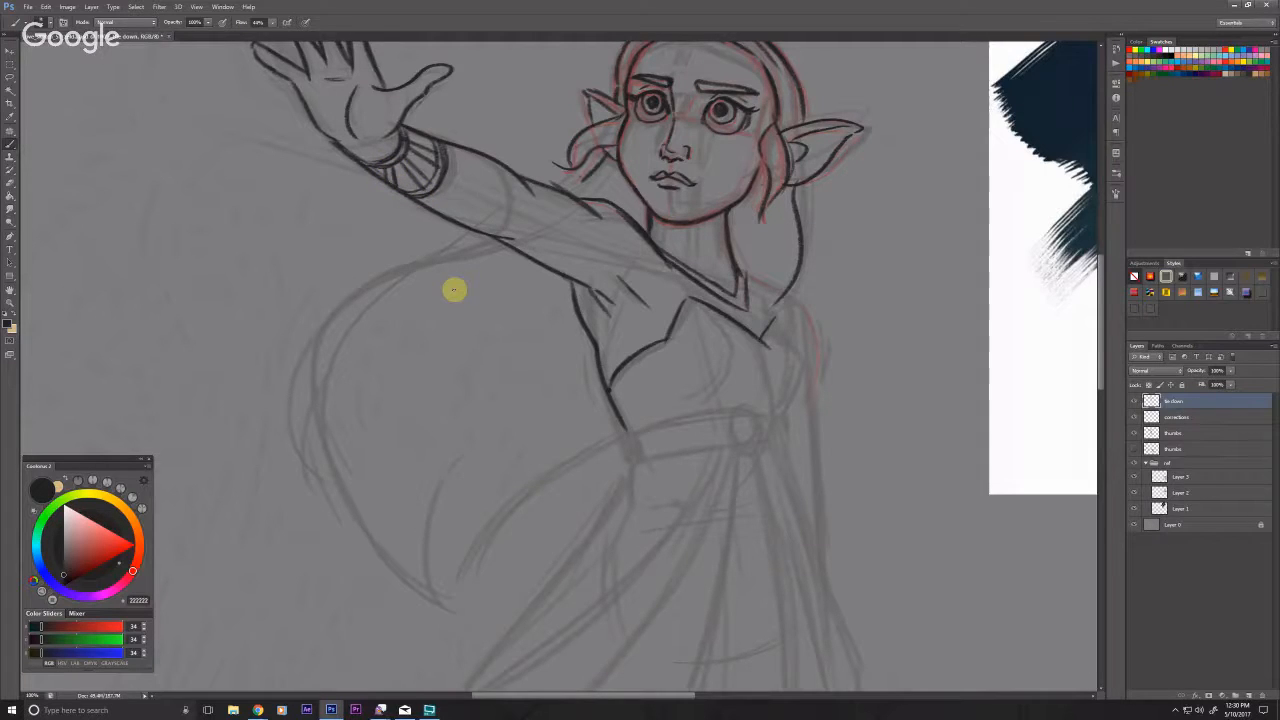
Step: Draw the far shoulder and upper-arm contour beside the neckline, and the bodice's edge inside it
{"action": "left_click_drag", "start_coordinate": [423, 257], "coordinate": [403, 209]}
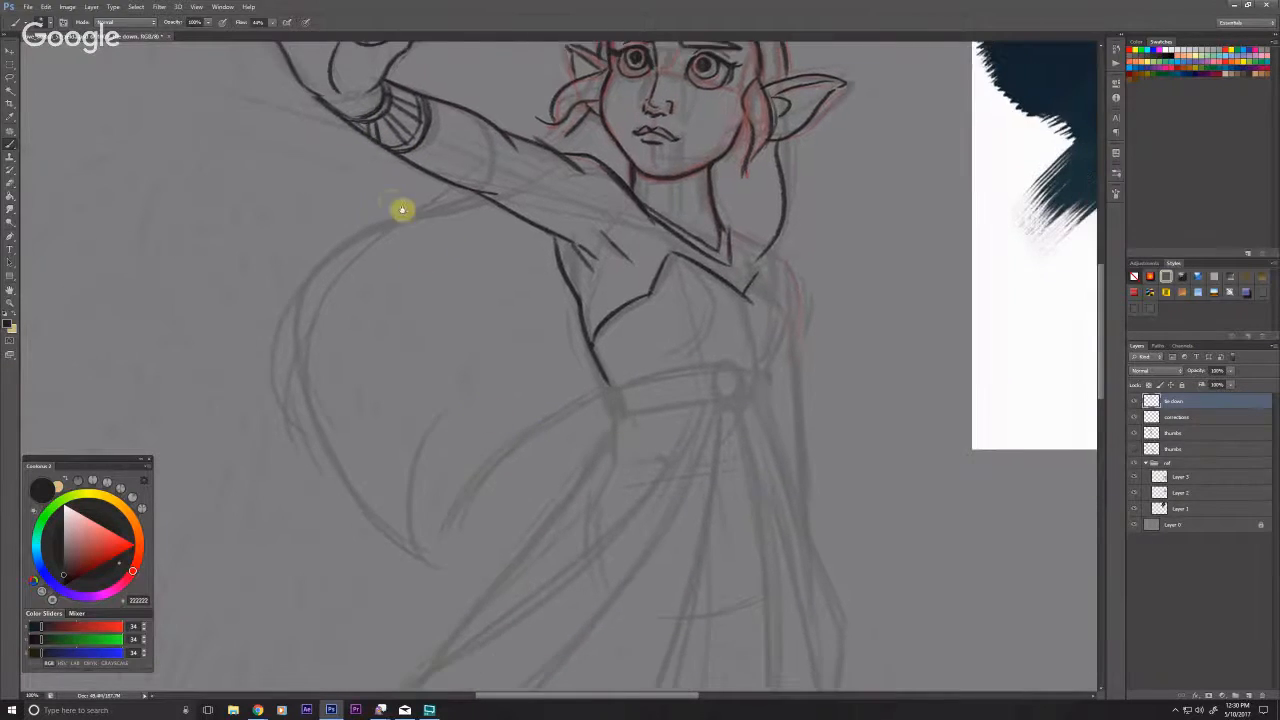
{"action": "left_click_drag", "start_coordinate": [270, 116], "coordinate": [374, 291]}
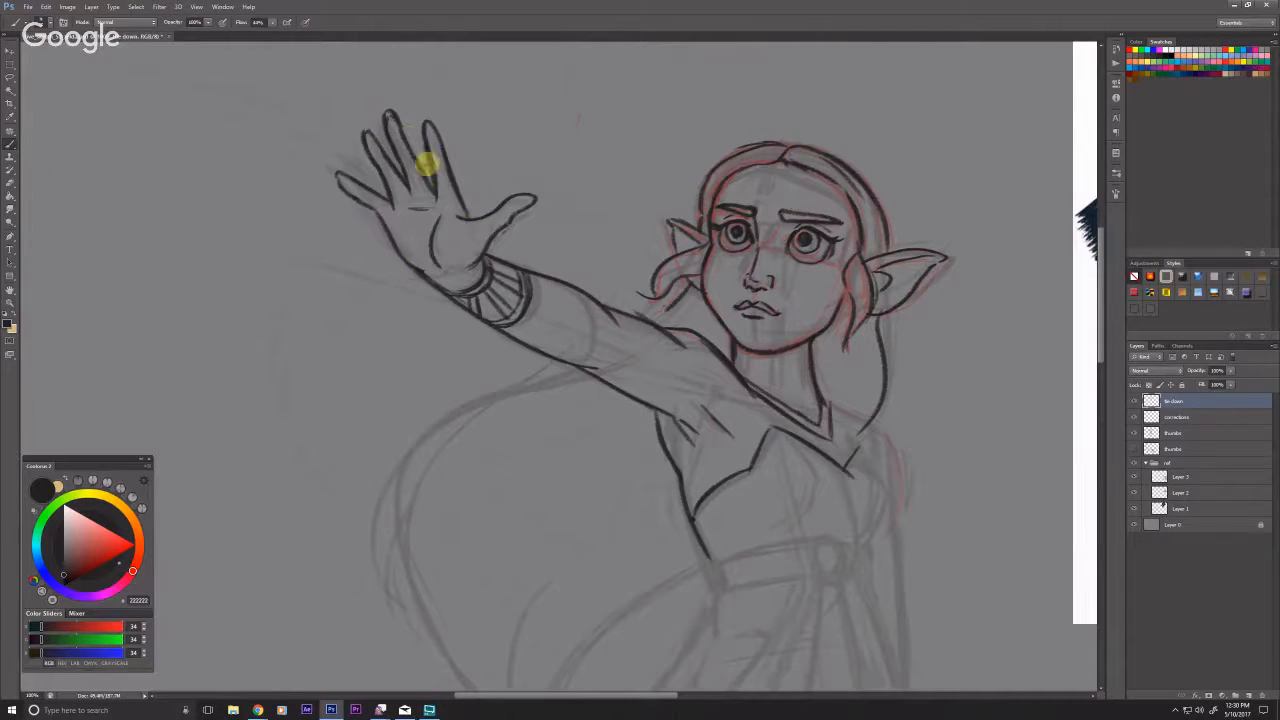
{"action": "left_click_drag", "start_coordinate": [576, 509], "coordinate": [358, 290]}
{"action": "left_click_drag", "start_coordinate": [626, 303], "coordinate": [667, 473]}
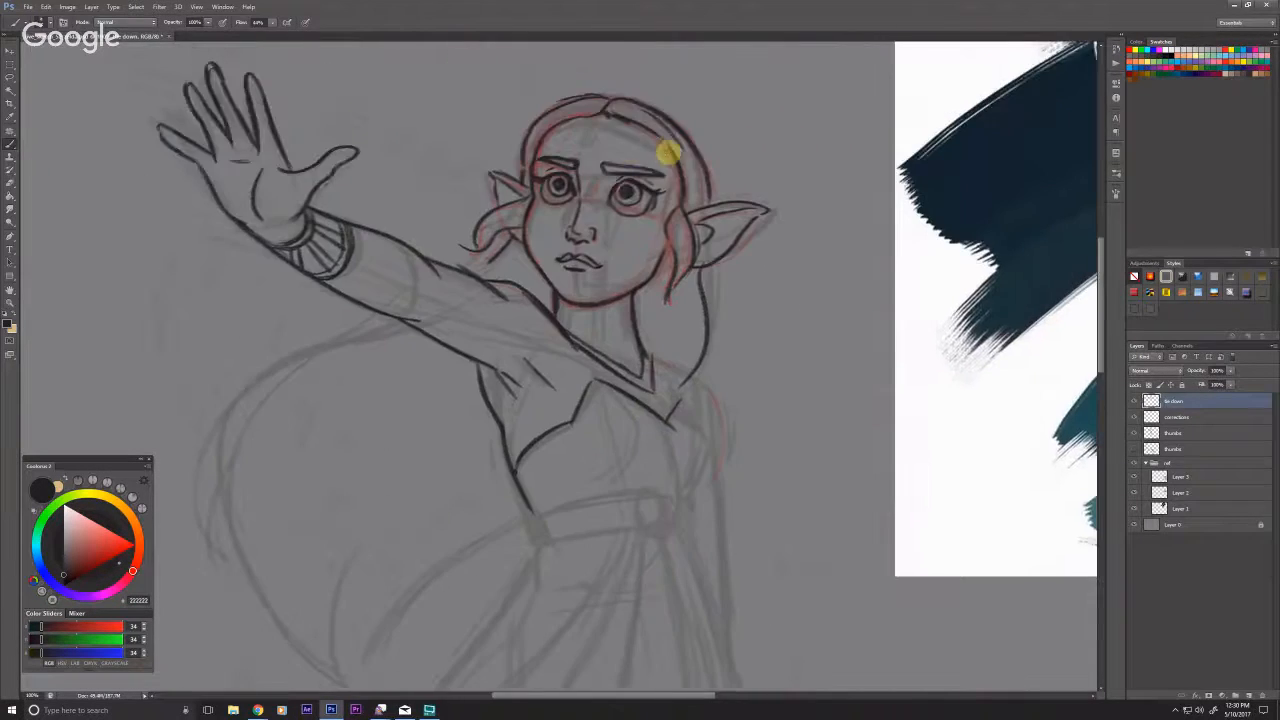
{"action": "left_click_drag", "start_coordinate": [295, 549], "coordinate": [305, 513]}
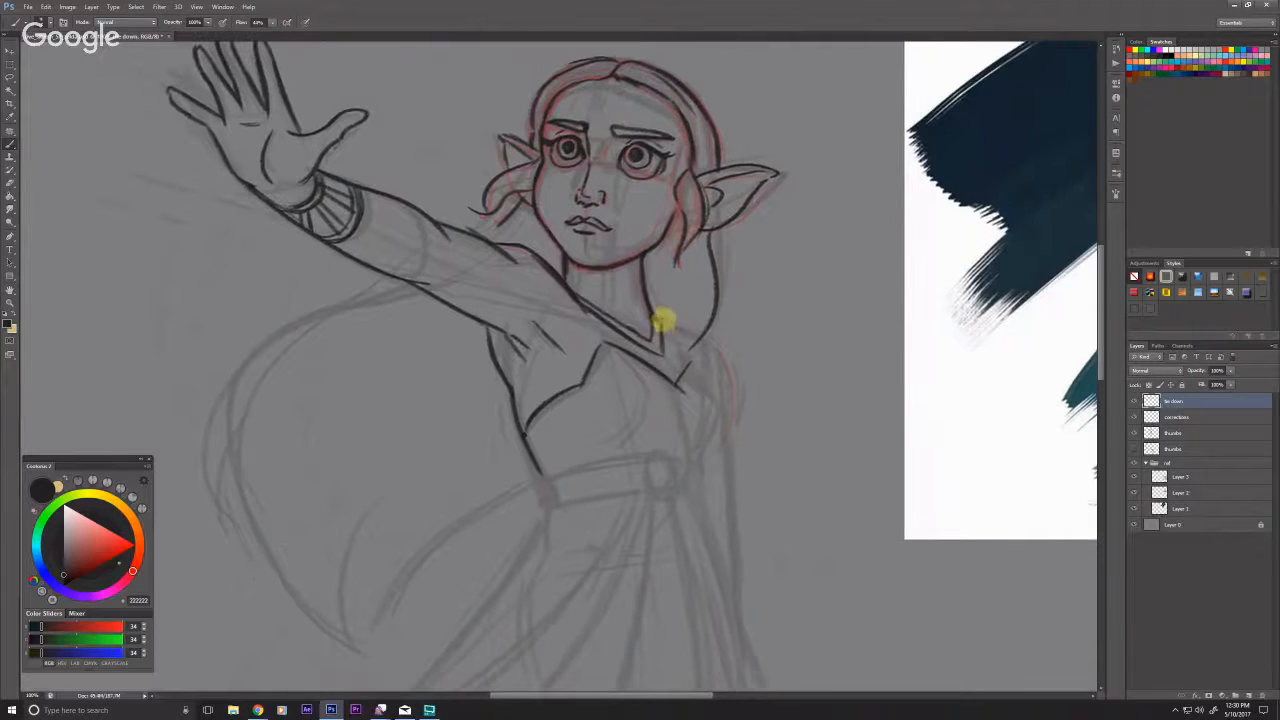
{"action": "mouse_move", "coordinate": [708, 338]}
{"action": "left_mouse_down"}
{"action": "mouse_move", "coordinate": [728, 356]}
{"action": "mouse_move", "coordinate": [716, 448]}
{"action": "left_mouse_up"}
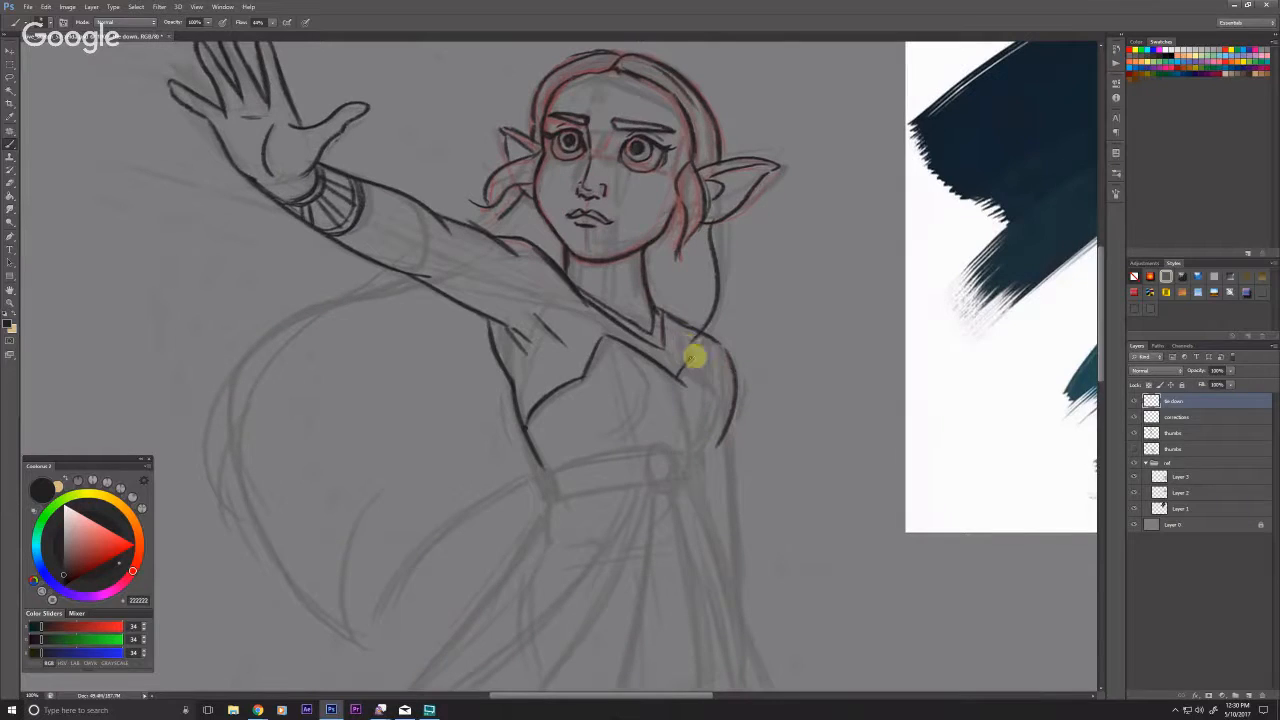
{"action": "mouse_move", "coordinate": [726, 395]}
{"action": "left_mouse_down"}
{"action": "mouse_move", "coordinate": [698, 455]}
{"action": "mouse_move", "coordinate": [690, 359]}
{"action": "left_mouse_up"}
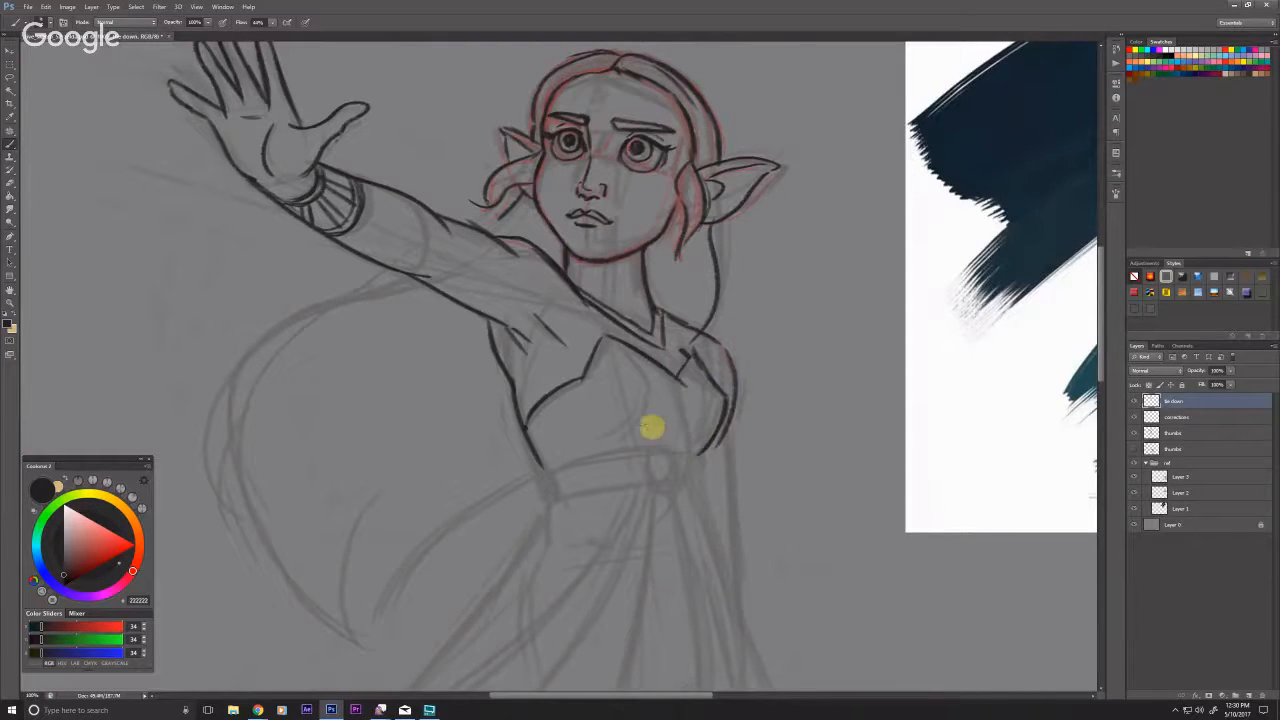
Step: Draw the oval belt buckle with a triforce emblem and add the belt's upper and lower edges around the waist
{"action": "scroll", "coordinate": [480, 306], "scroll_direction": "down", "scroll_amount": 3}
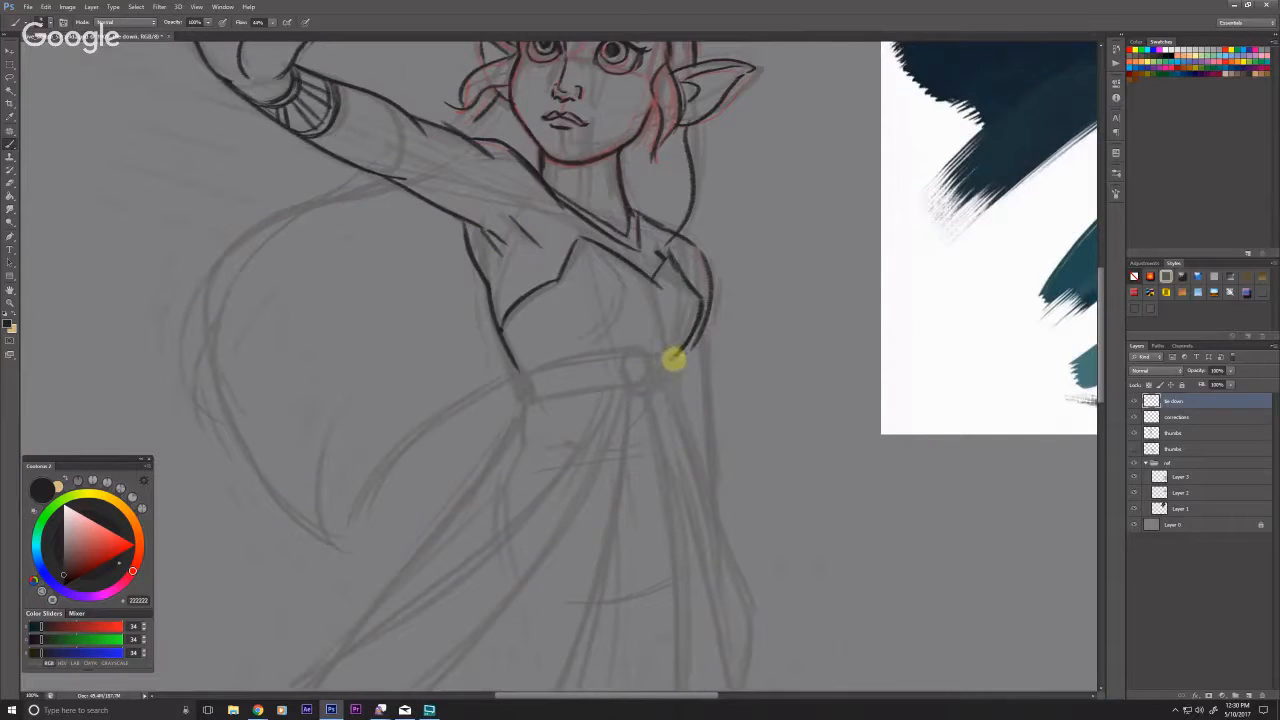
{"action": "mouse_move", "coordinate": [939, 605]}
{"action": "left_mouse_down"}
{"action": "mouse_move", "coordinate": [314, 263]}
{"action": "mouse_move", "coordinate": [920, 514]}
{"action": "left_mouse_up"}
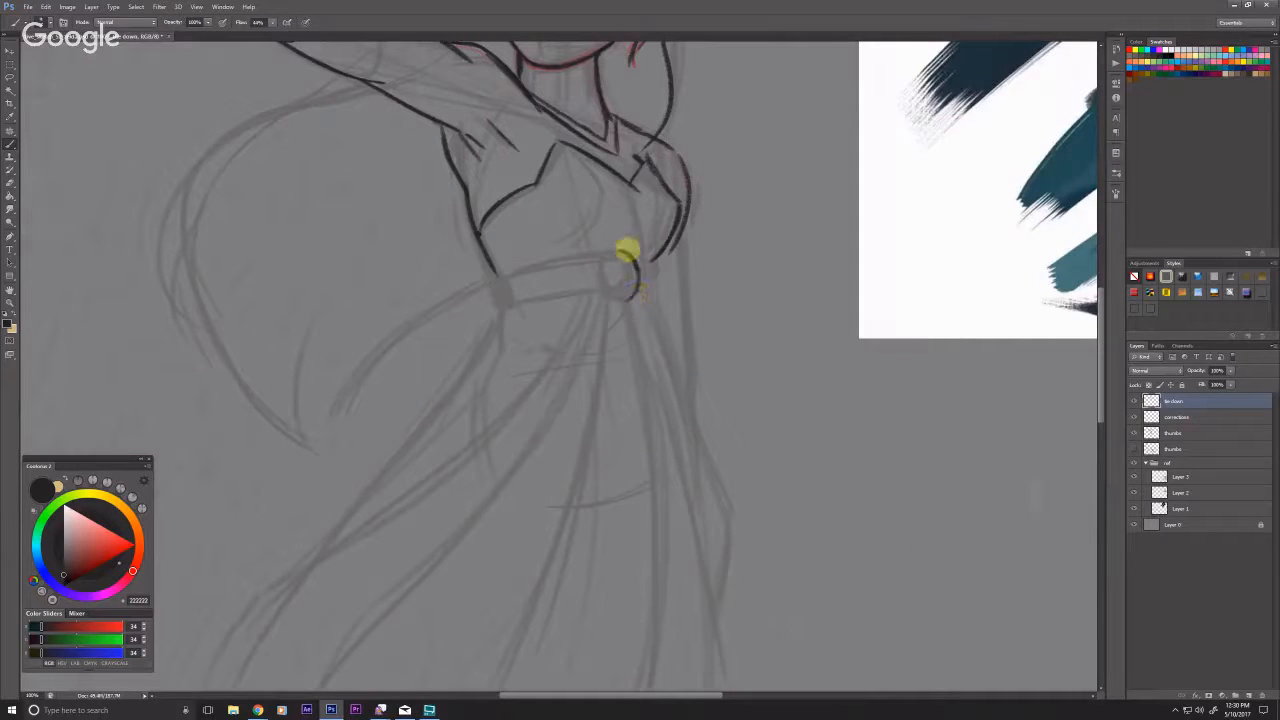
{"action": "mouse_move", "coordinate": [602, 280]}
{"action": "left_mouse_down"}
{"action": "mouse_move", "coordinate": [637, 289]}
{"action": "mouse_move", "coordinate": [606, 289]}
{"action": "mouse_move", "coordinate": [637, 263]}
{"action": "left_mouse_up"}
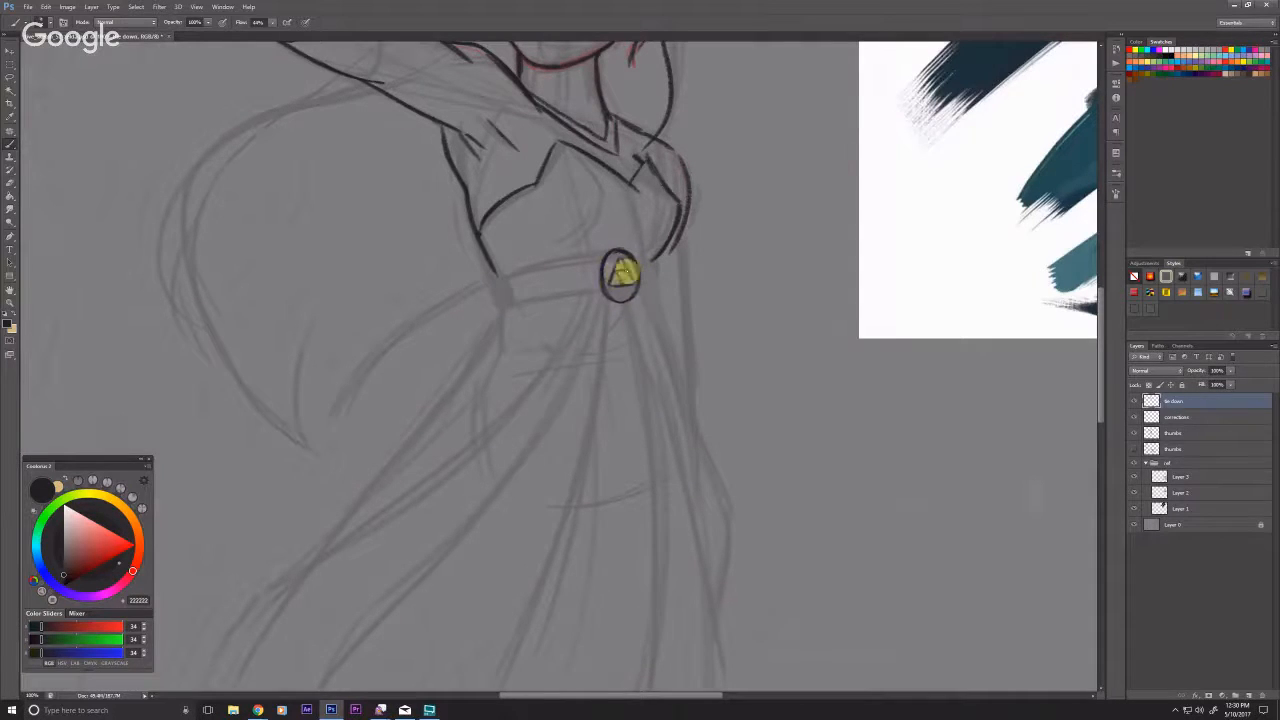
{"action": "left_click_drag", "start_coordinate": [500, 283], "coordinate": [604, 257]}
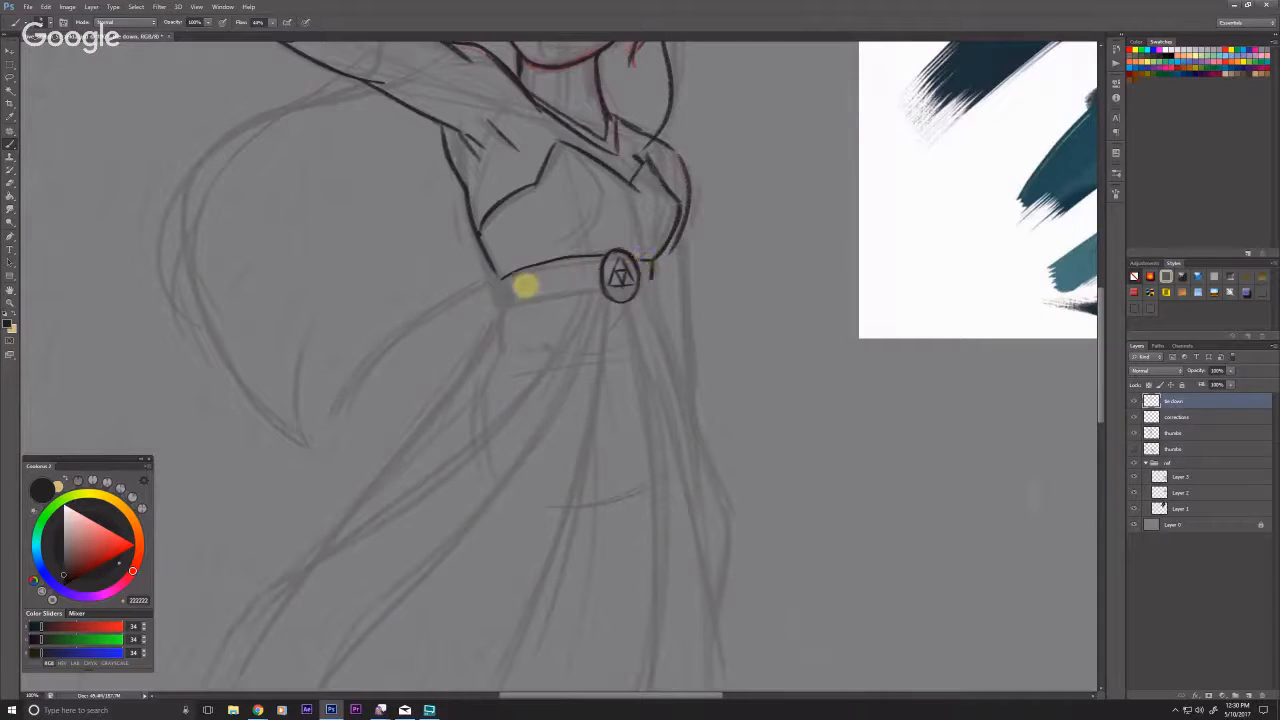
{"action": "left_click_drag", "start_coordinate": [506, 301], "coordinate": [651, 269]}
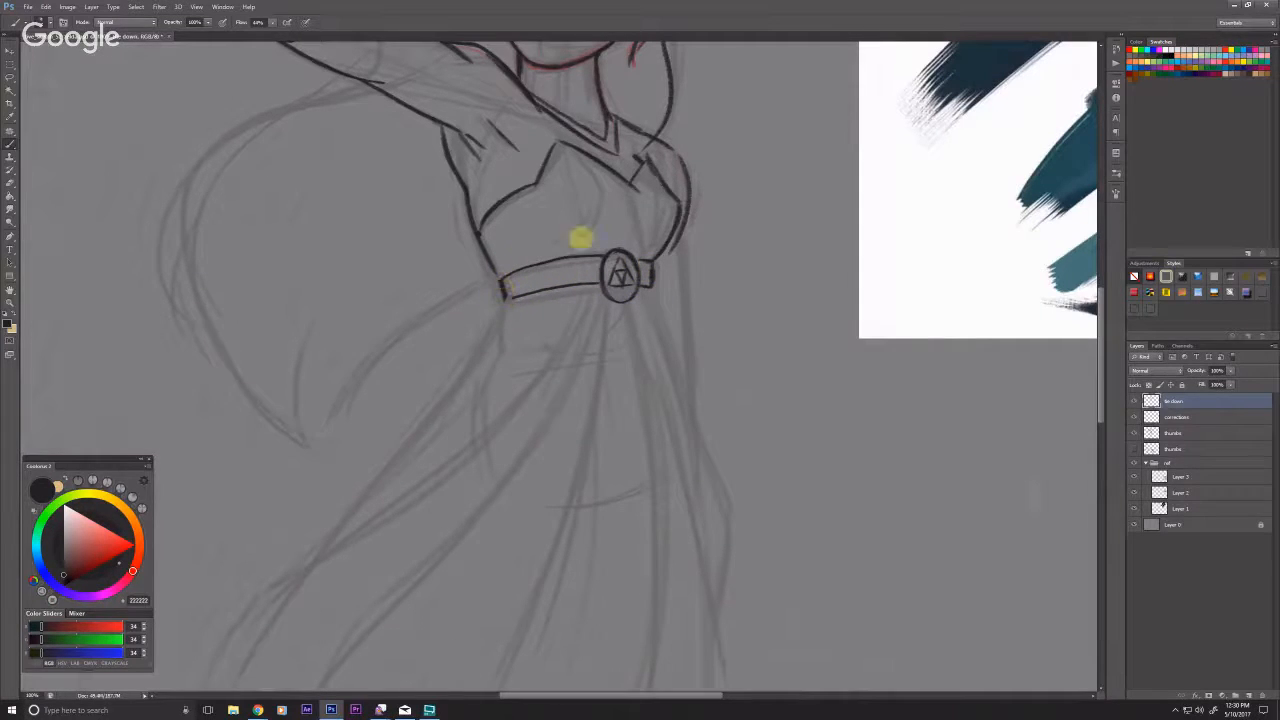
Step: Add a short bodice fold line above the buckle and a short skirt-edge stroke below the belt at the near hip
{"action": "left_click_drag", "start_coordinate": [629, 231], "coordinate": [633, 245]}
{"action": "left_click_drag", "start_coordinate": [378, 488], "coordinate": [424, 400]}
{"action": "left_click_drag", "start_coordinate": [550, 211], "coordinate": [536, 245]}
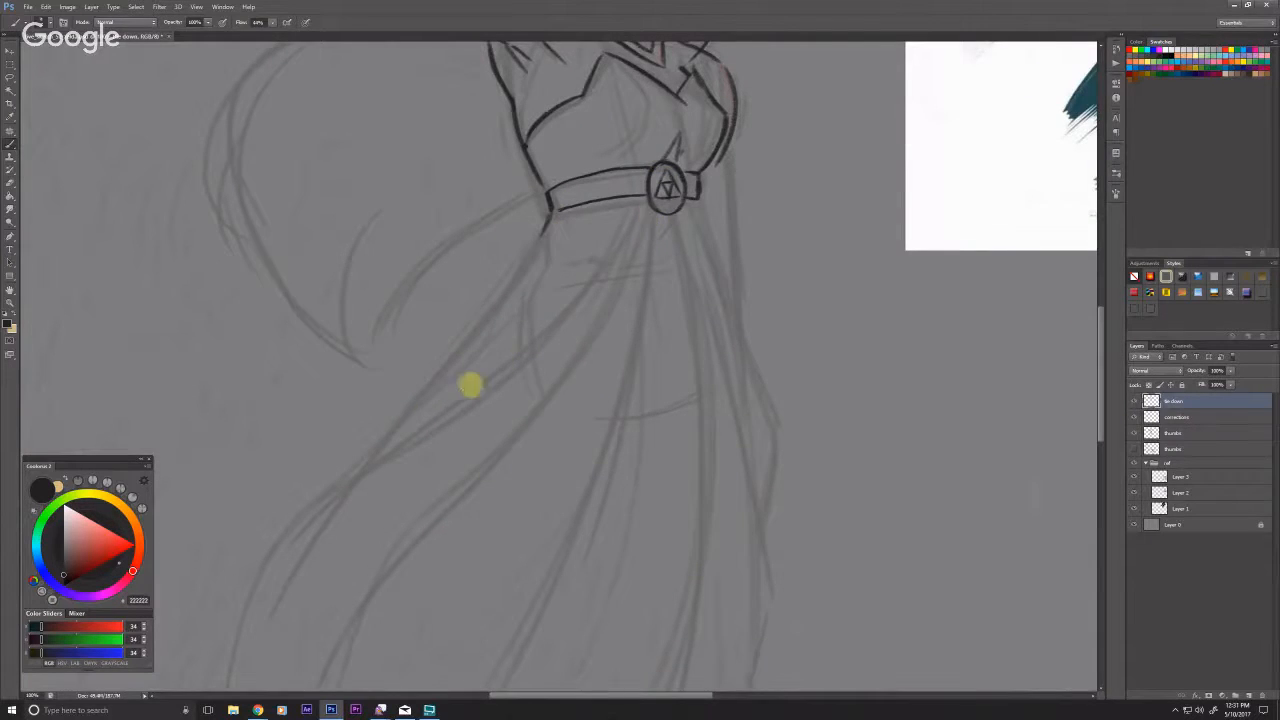
Step: Draw the outer contour of the flowing hair from under the arm and close its first pointed lock
{"action": "mouse_move", "coordinate": [448, 430]}
{"action": "left_mouse_down"}
{"action": "mouse_move", "coordinate": [394, 446]}
{"action": "mouse_move", "coordinate": [422, 492]}
{"action": "left_mouse_up"}
{"action": "left_click_drag", "start_coordinate": [405, 340], "coordinate": [409, 362]}
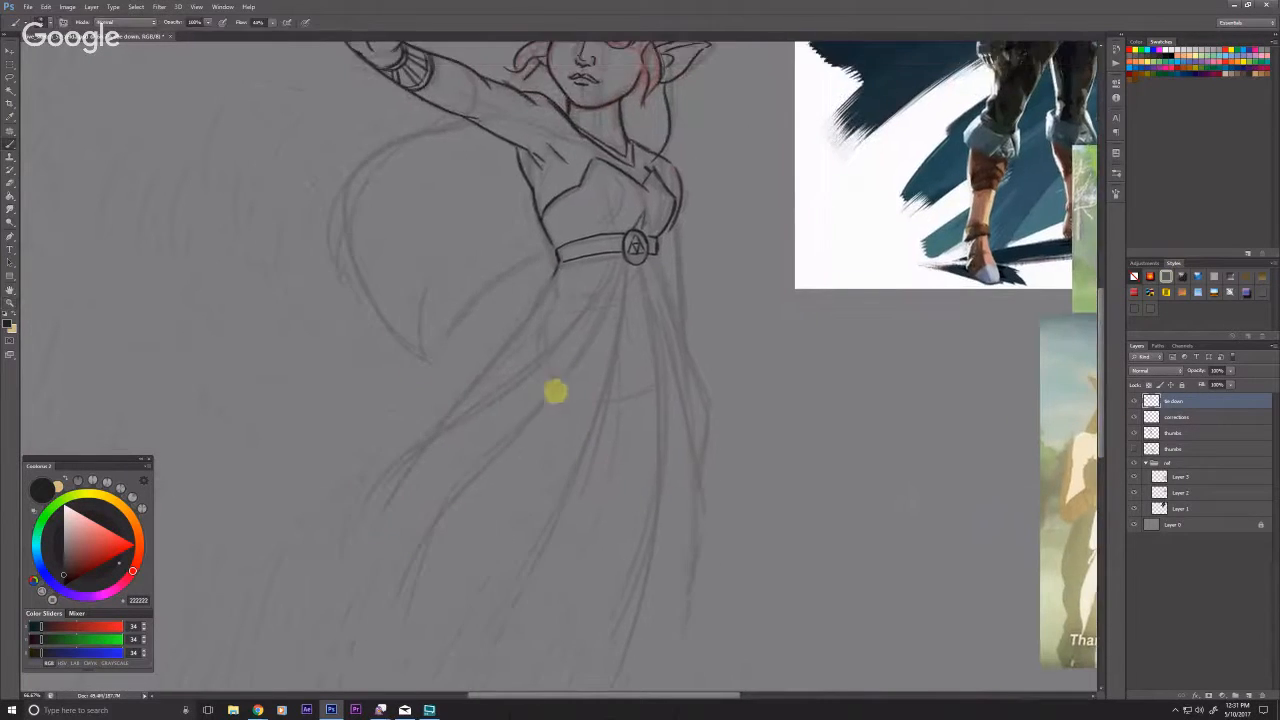
{"action": "left_click_drag", "start_coordinate": [556, 390], "coordinate": [555, 385]}
{"action": "left_click_drag", "start_coordinate": [656, 163], "coordinate": [640, 287]}
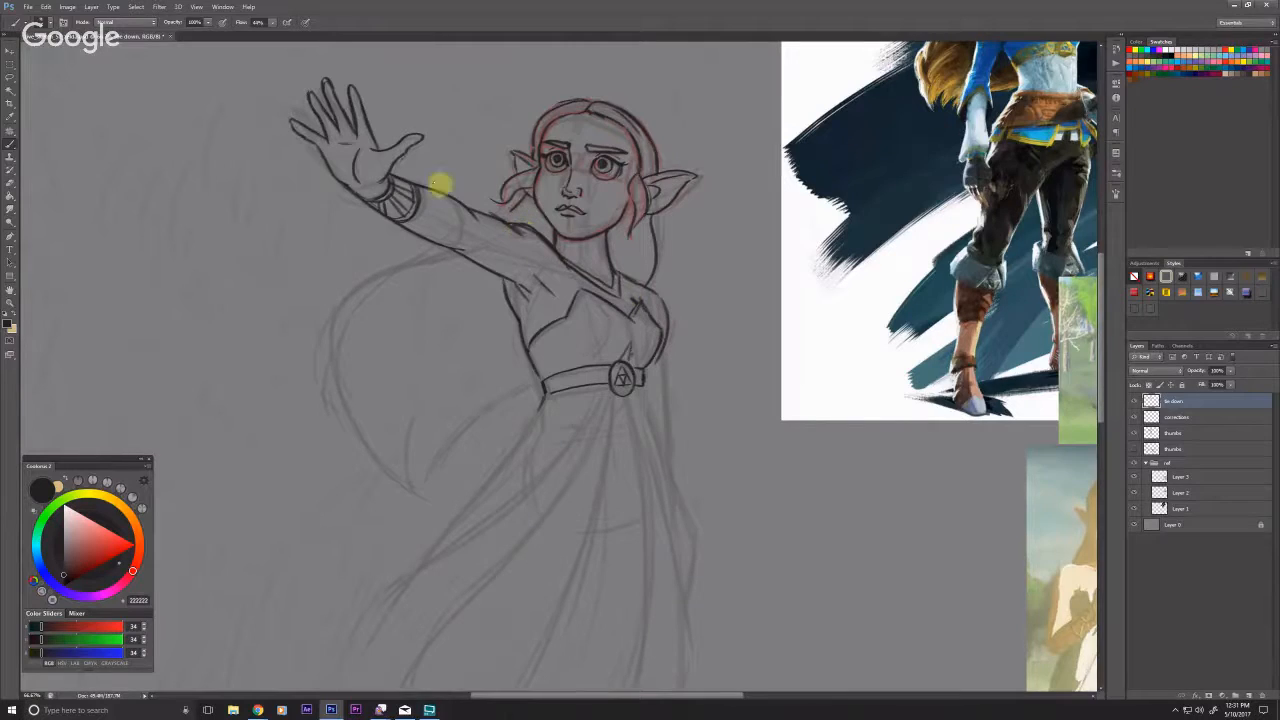
{"action": "left_click_drag", "start_coordinate": [376, 386], "coordinate": [470, 375]}
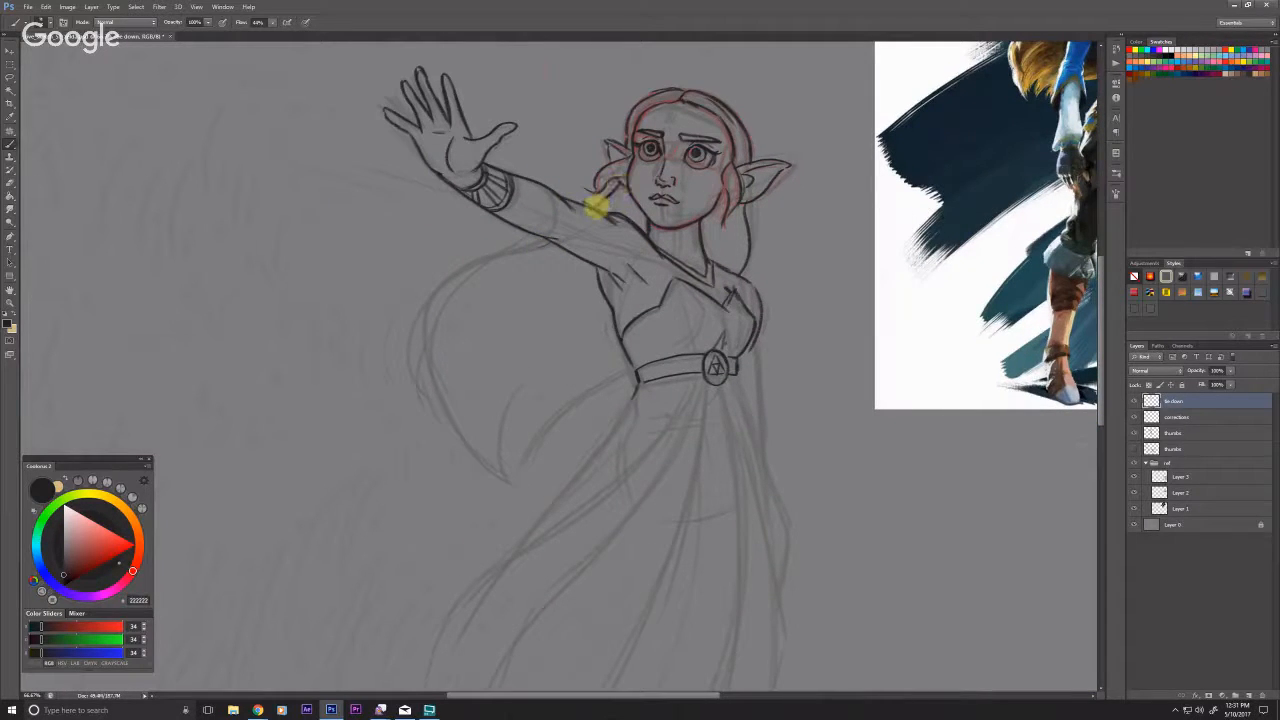
{"action": "mouse_move", "coordinate": [551, 243]}
{"action": "left_mouse_down"}
{"action": "mouse_move", "coordinate": [421, 308]}
{"action": "mouse_move", "coordinate": [415, 347]}
{"action": "left_mouse_up"}
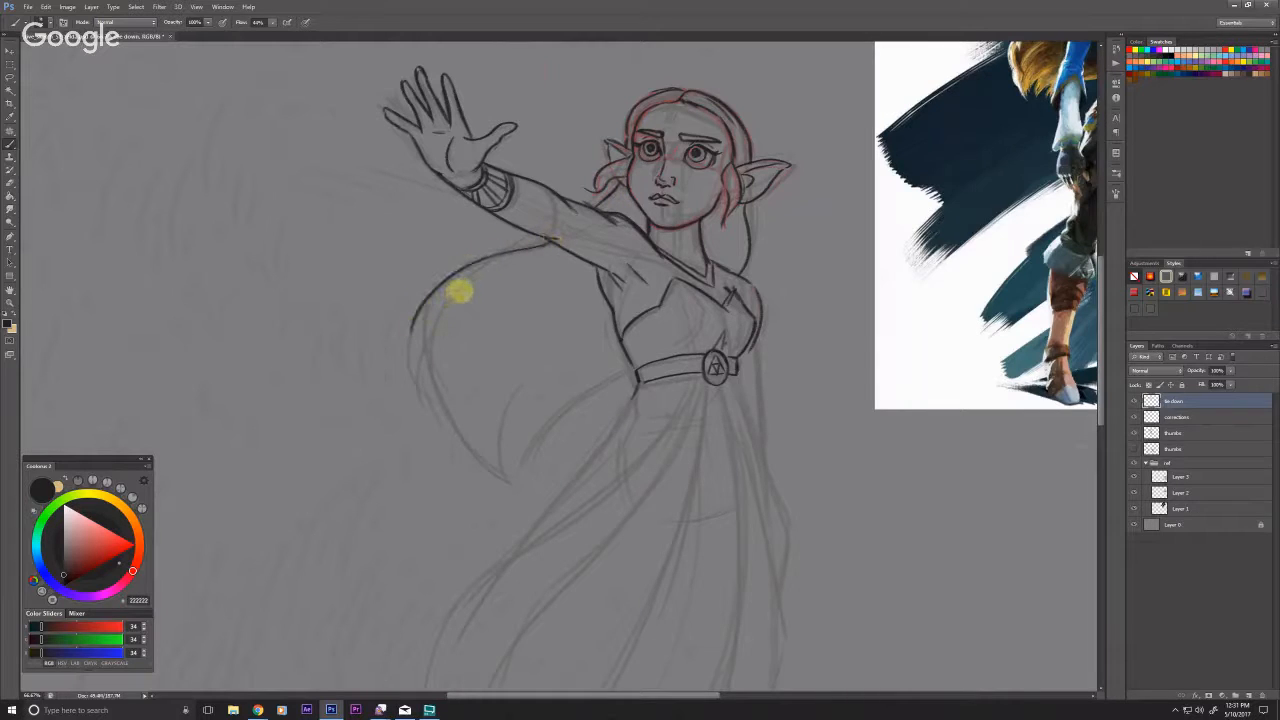
{"action": "mouse_move", "coordinate": [457, 289]}
{"action": "left_mouse_down"}
{"action": "mouse_move", "coordinate": [409, 349]}
{"action": "mouse_move", "coordinate": [450, 436]}
{"action": "left_mouse_up"}
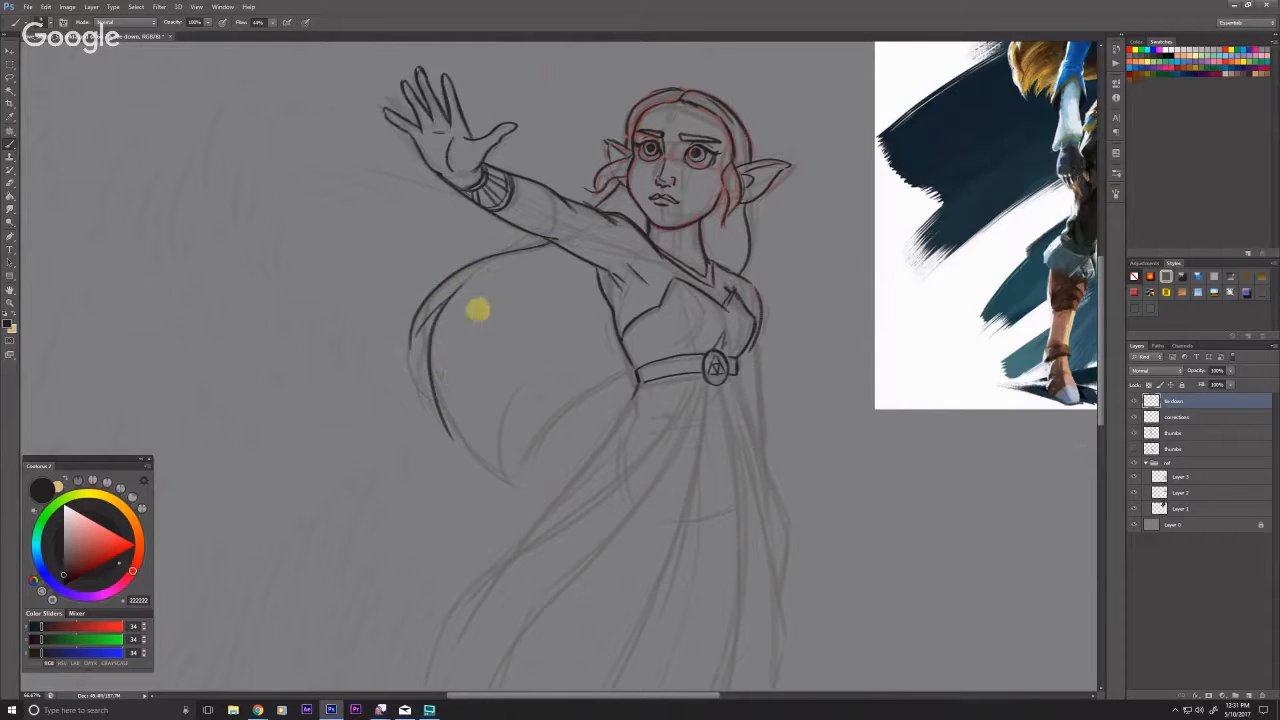
{"action": "mouse_move", "coordinate": [583, 271]}
{"action": "left_mouse_down"}
{"action": "mouse_move", "coordinate": [488, 341]}
{"action": "mouse_move", "coordinate": [449, 434]}
{"action": "left_mouse_up"}
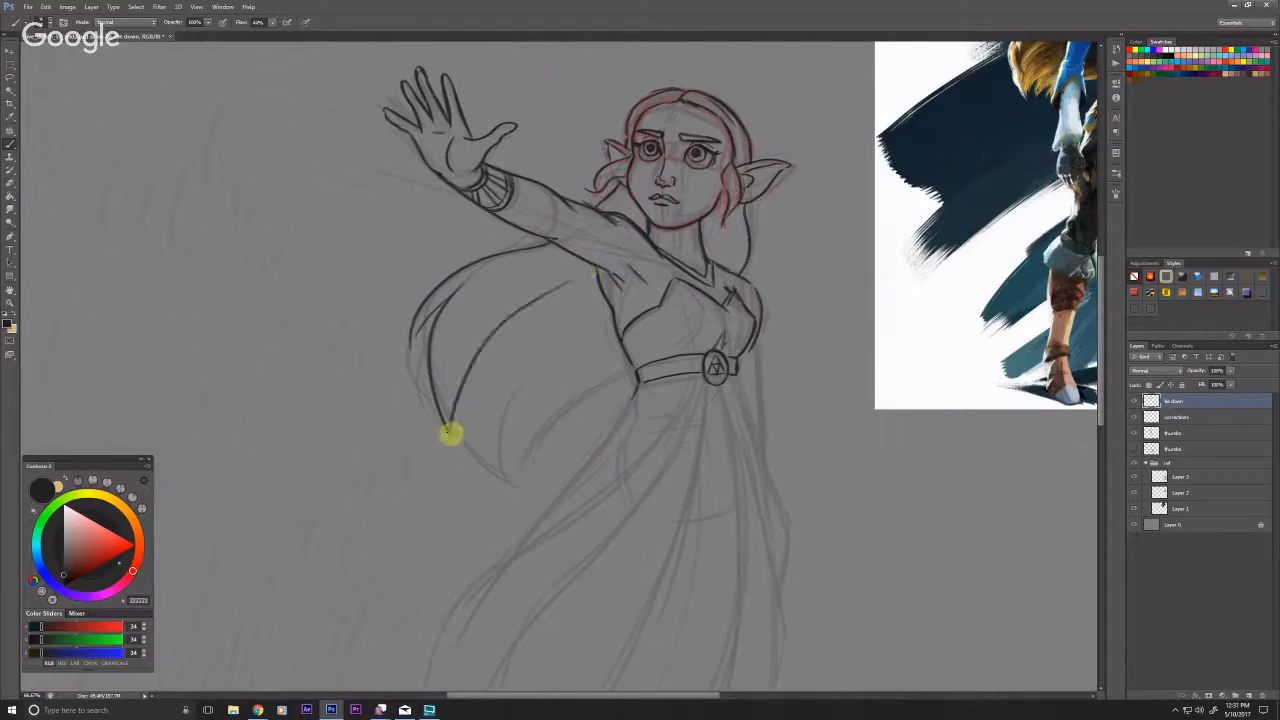
Step: Draw the inner pointed hair locks, the lower hair edge running to the waist, and a small loose strand
{"action": "mouse_move", "coordinate": [514, 317]}
{"action": "left_mouse_down"}
{"action": "mouse_move", "coordinate": [473, 454]}
{"action": "mouse_move", "coordinate": [533, 491]}
{"action": "left_mouse_up"}
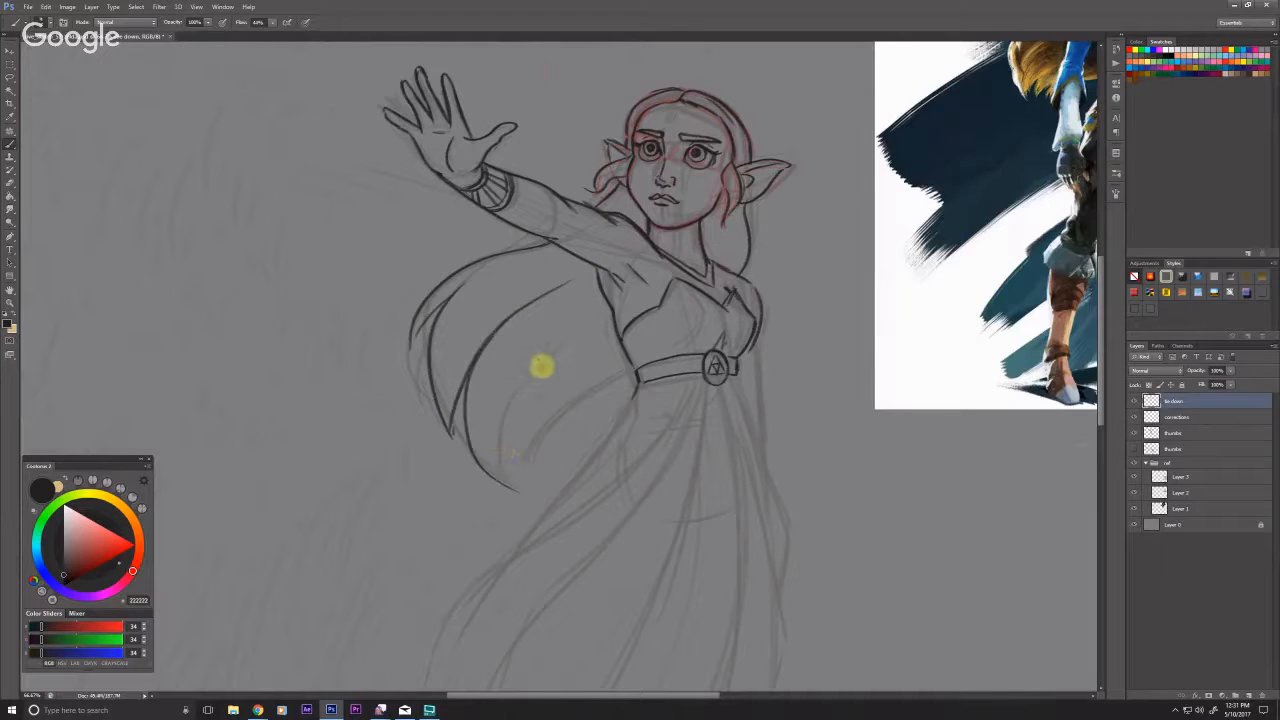
{"action": "mouse_move", "coordinate": [609, 300]}
{"action": "left_mouse_down"}
{"action": "mouse_move", "coordinate": [517, 424]}
{"action": "mouse_move", "coordinate": [509, 485]}
{"action": "left_mouse_up"}
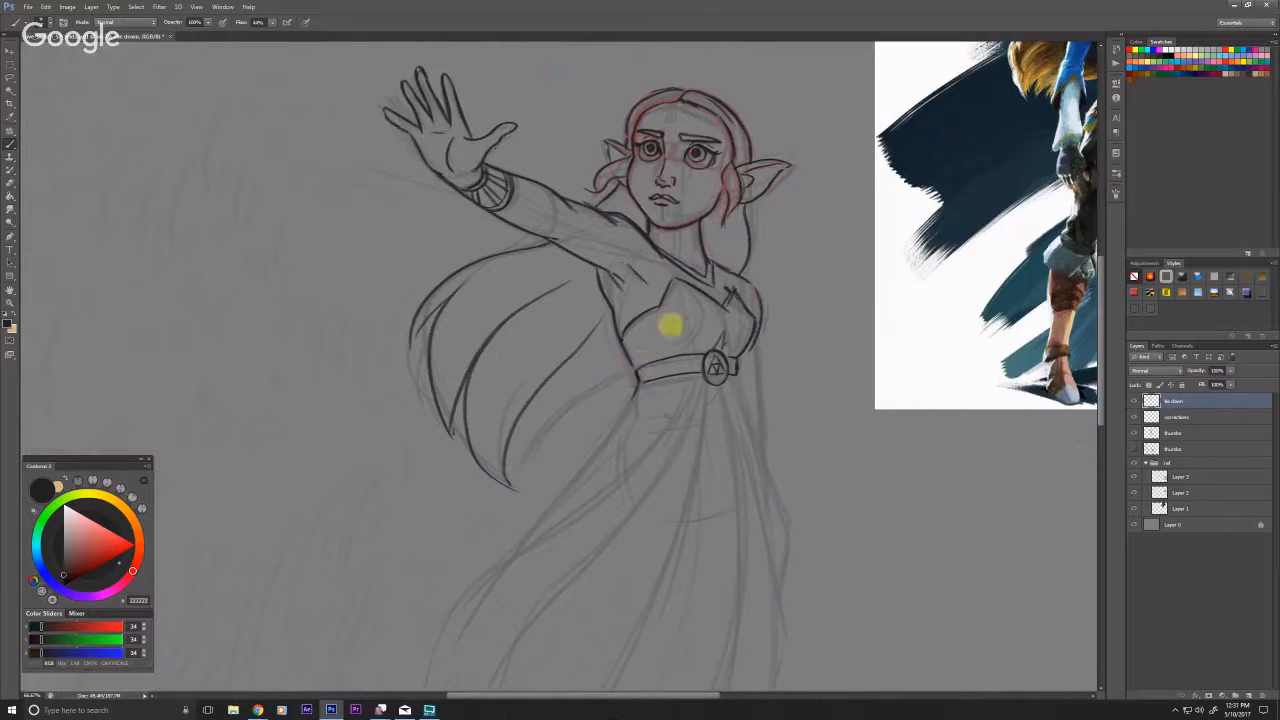
{"action": "left_click_drag", "start_coordinate": [634, 372], "coordinate": [528, 461]}
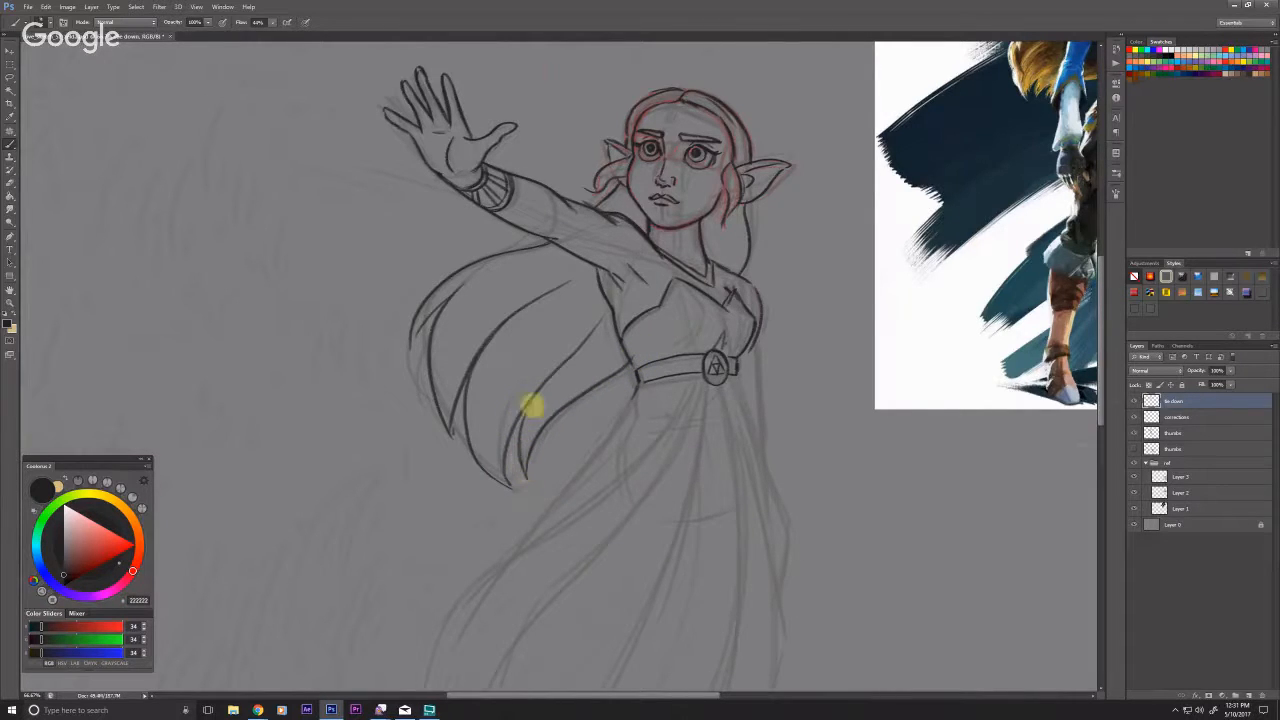
{"action": "left_click_drag", "start_coordinate": [567, 408], "coordinate": [566, 446]}
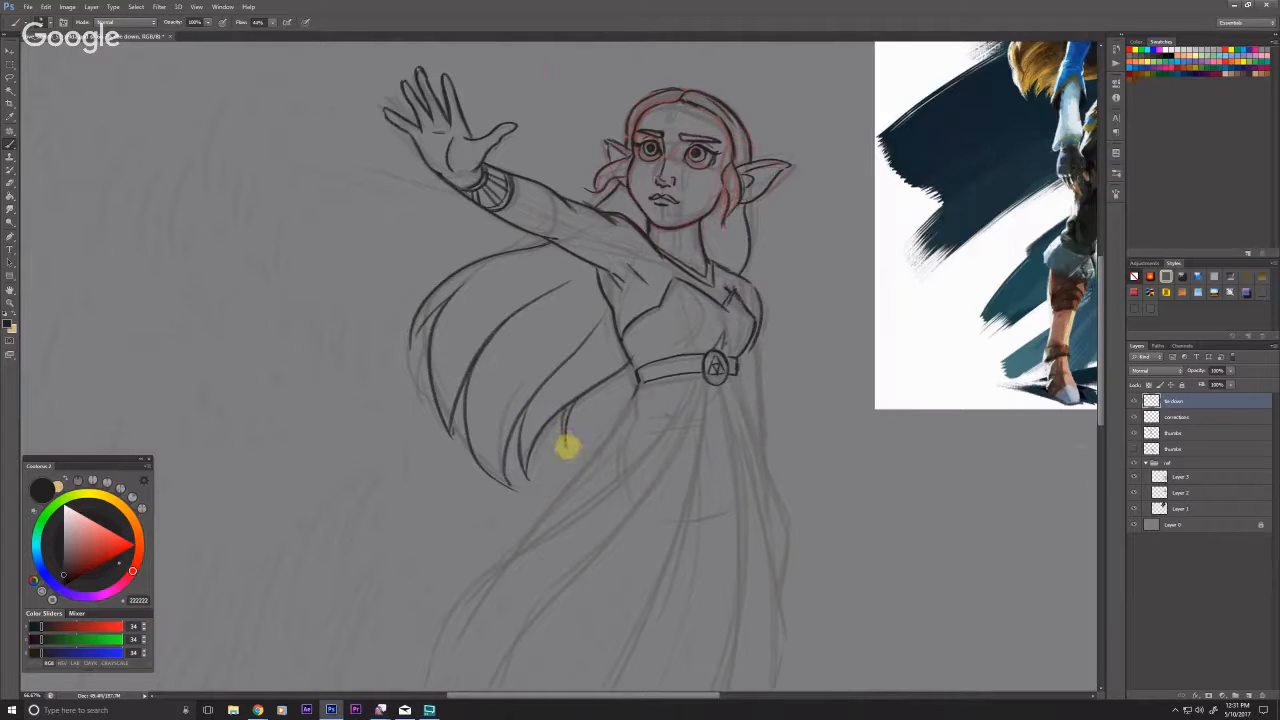
Step: Add small trim details to the point of the V-shaped neckline
{"action": "left_click_drag", "start_coordinate": [370, 515], "coordinate": [307, 421]}
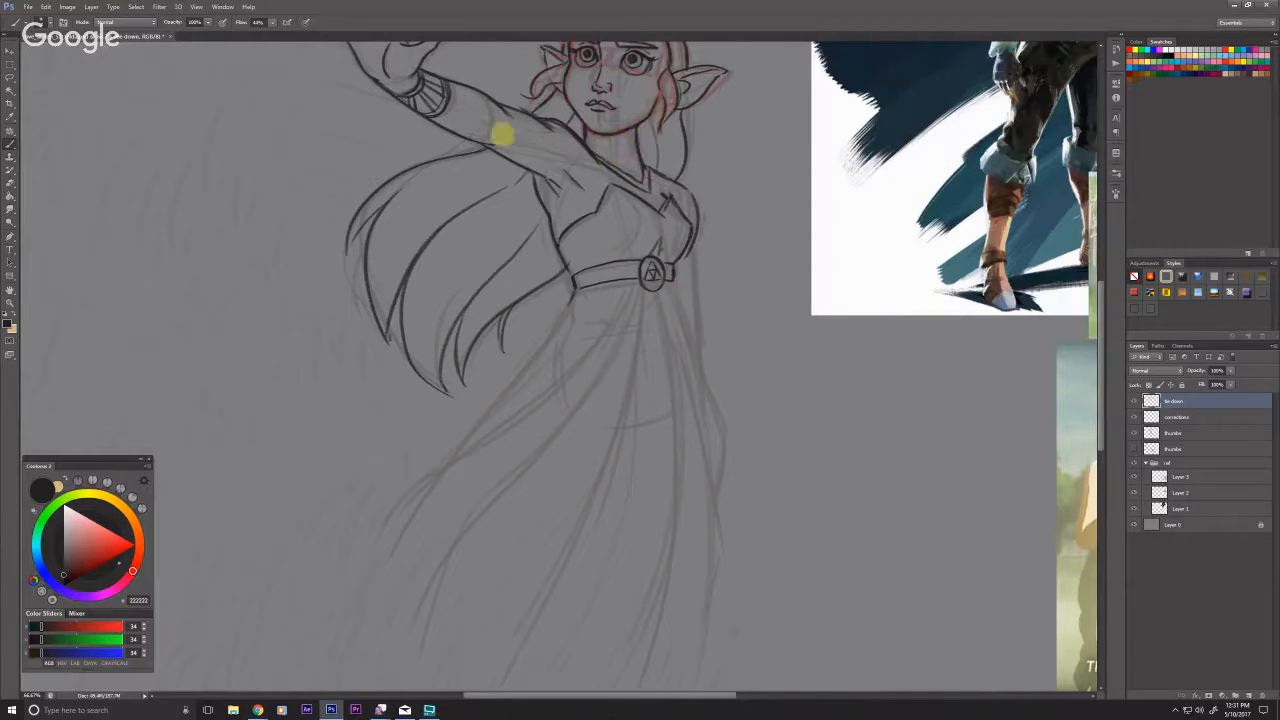
{"action": "left_click_drag", "start_coordinate": [674, 216], "coordinate": [597, 294]}
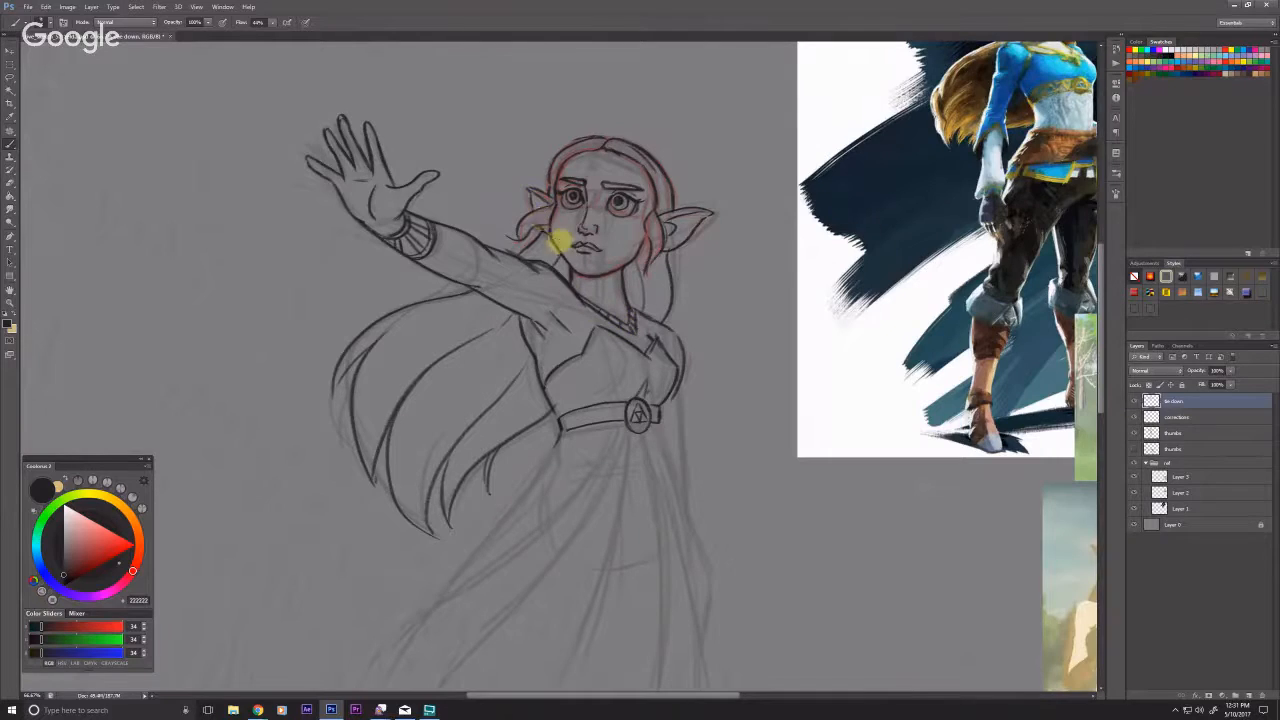
{"action": "left_click_drag", "start_coordinate": [551, 234], "coordinate": [511, 218]}
Step: Draw the skirt's near outer edge from the hip and the long flowing fold lines falling from the belt buckle
{"action": "left_click_drag", "start_coordinate": [409, 551], "coordinate": [519, 131]}
{"action": "left_click_drag", "start_coordinate": [486, 403], "coordinate": [500, 589]}
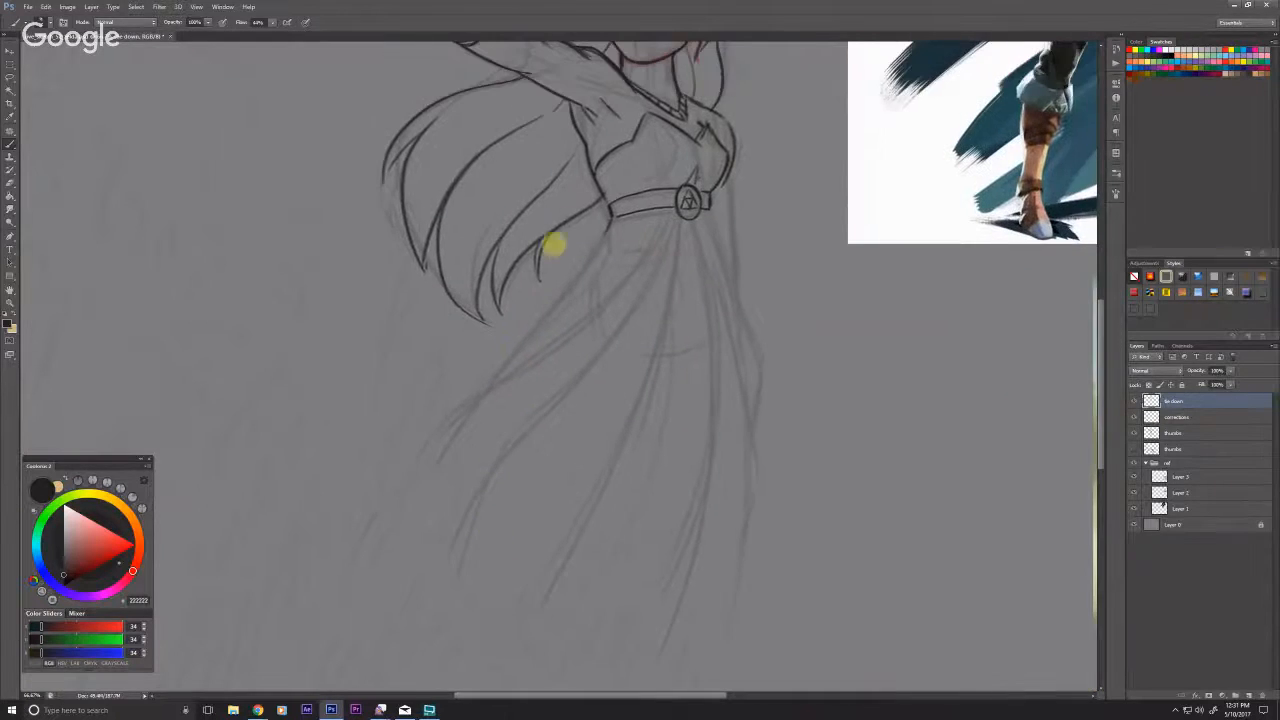
{"action": "left_click_drag", "start_coordinate": [606, 234], "coordinate": [497, 387]}
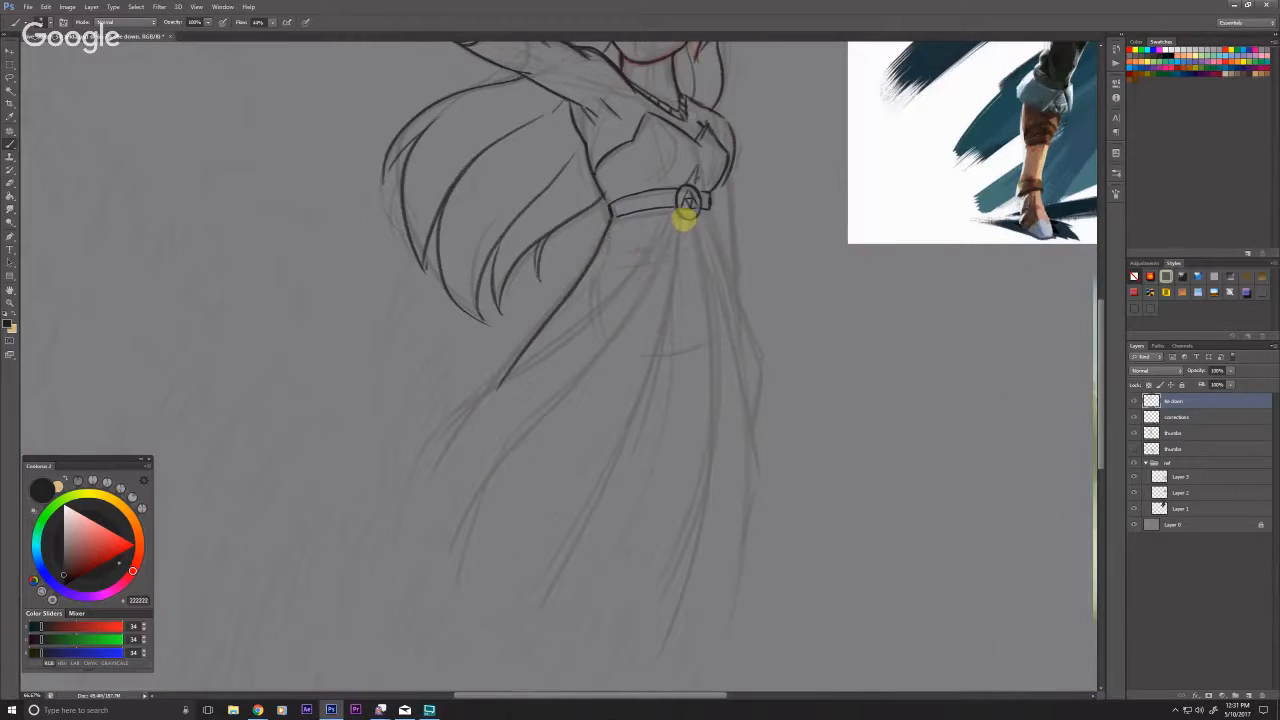
{"action": "left_click_drag", "start_coordinate": [686, 214], "coordinate": [577, 576]}
{"action": "mouse_move", "coordinate": [680, 208]}
{"action": "left_mouse_down"}
{"action": "mouse_move", "coordinate": [651, 281]}
{"action": "mouse_move", "coordinate": [447, 572]}
{"action": "left_mouse_up"}
{"action": "mouse_move", "coordinate": [676, 206]}
{"action": "left_mouse_down"}
{"action": "mouse_move", "coordinate": [646, 251]}
{"action": "mouse_move", "coordinate": [478, 404]}
{"action": "mouse_move", "coordinate": [387, 576]}
{"action": "left_mouse_up"}
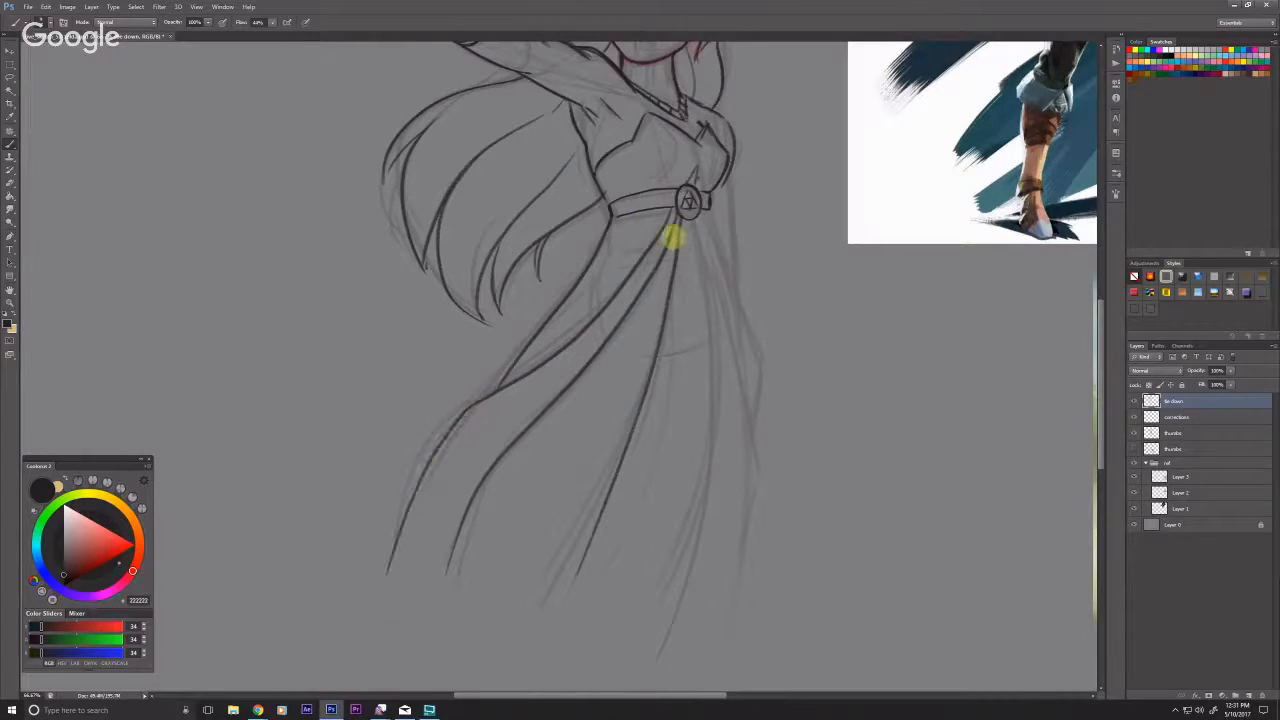
{"action": "mouse_move", "coordinate": [698, 218]}
{"action": "left_mouse_down"}
{"action": "mouse_move", "coordinate": [723, 426]}
{"action": "mouse_move", "coordinate": [683, 598]}
{"action": "left_mouse_up"}
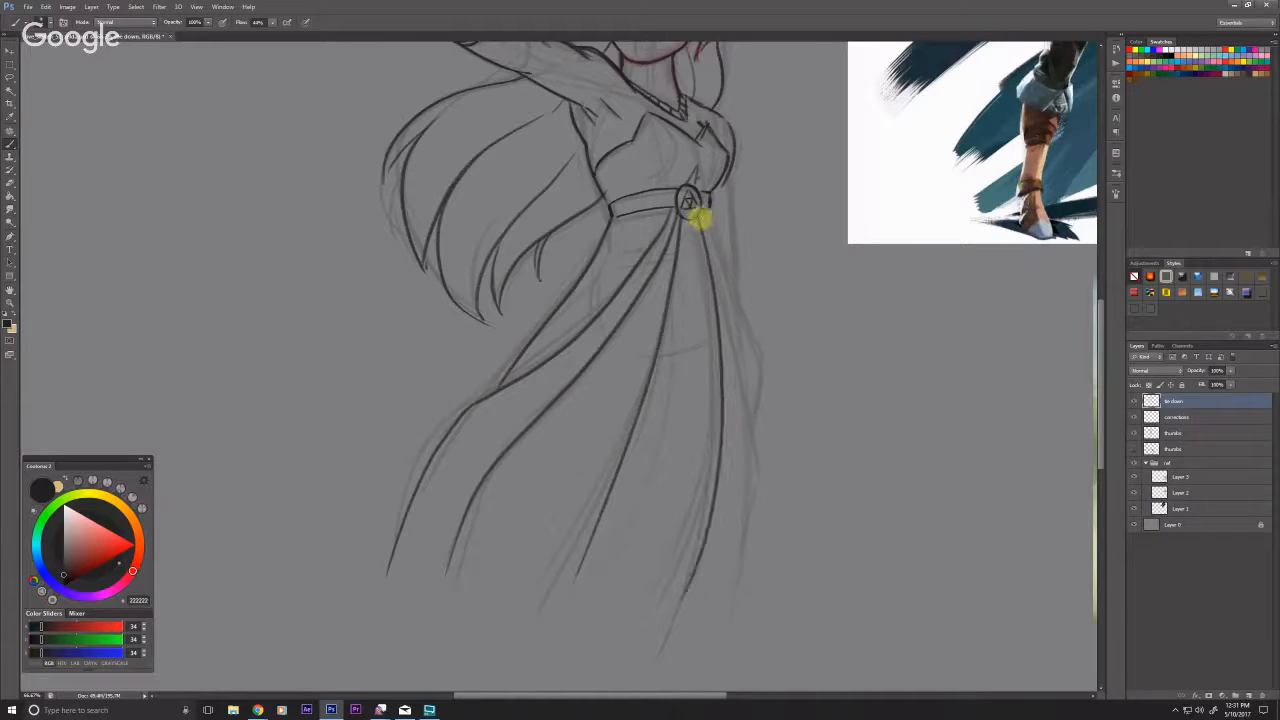
Step: Ink the skirt's right-hand outline and the neighbouring long folds from the belt buckle down toward the hem
{"action": "mouse_move", "coordinate": [702, 210]}
{"action": "left_mouse_down"}
{"action": "mouse_move", "coordinate": [757, 434]}
{"action": "mouse_move", "coordinate": [733, 567]}
{"action": "left_mouse_up"}
{"action": "mouse_move", "coordinate": [705, 208]}
{"action": "left_mouse_down"}
{"action": "mouse_move", "coordinate": [766, 374]}
{"action": "mouse_move", "coordinate": [762, 361]}
{"action": "mouse_move", "coordinate": [757, 432]}
{"action": "left_mouse_up"}
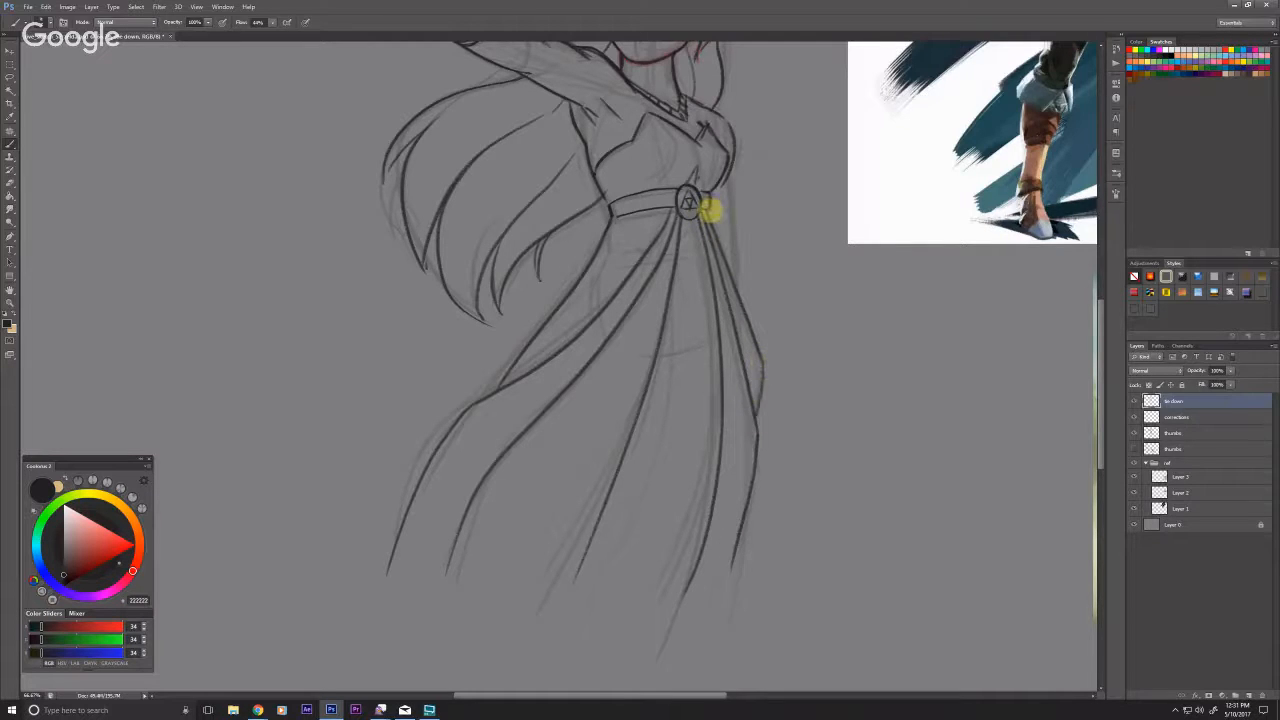
{"action": "mouse_move", "coordinate": [708, 209]}
{"action": "left_mouse_down"}
{"action": "mouse_move", "coordinate": [719, 251]}
{"action": "mouse_move", "coordinate": [696, 163]}
{"action": "mouse_move", "coordinate": [659, 160]}
{"action": "mouse_move", "coordinate": [683, 238]}
{"action": "mouse_move", "coordinate": [719, 210]}
{"action": "mouse_move", "coordinate": [726, 302]}
{"action": "left_mouse_up"}
Step: Fill the skirt's central panel with thin broken fold lines fanning from the buckle, and add a looped fold beside it
{"action": "mouse_move", "coordinate": [300, 545]}
{"action": "left_mouse_down"}
{"action": "mouse_move", "coordinate": [305, 616]}
{"action": "mouse_move", "coordinate": [335, 459]}
{"action": "left_mouse_up"}
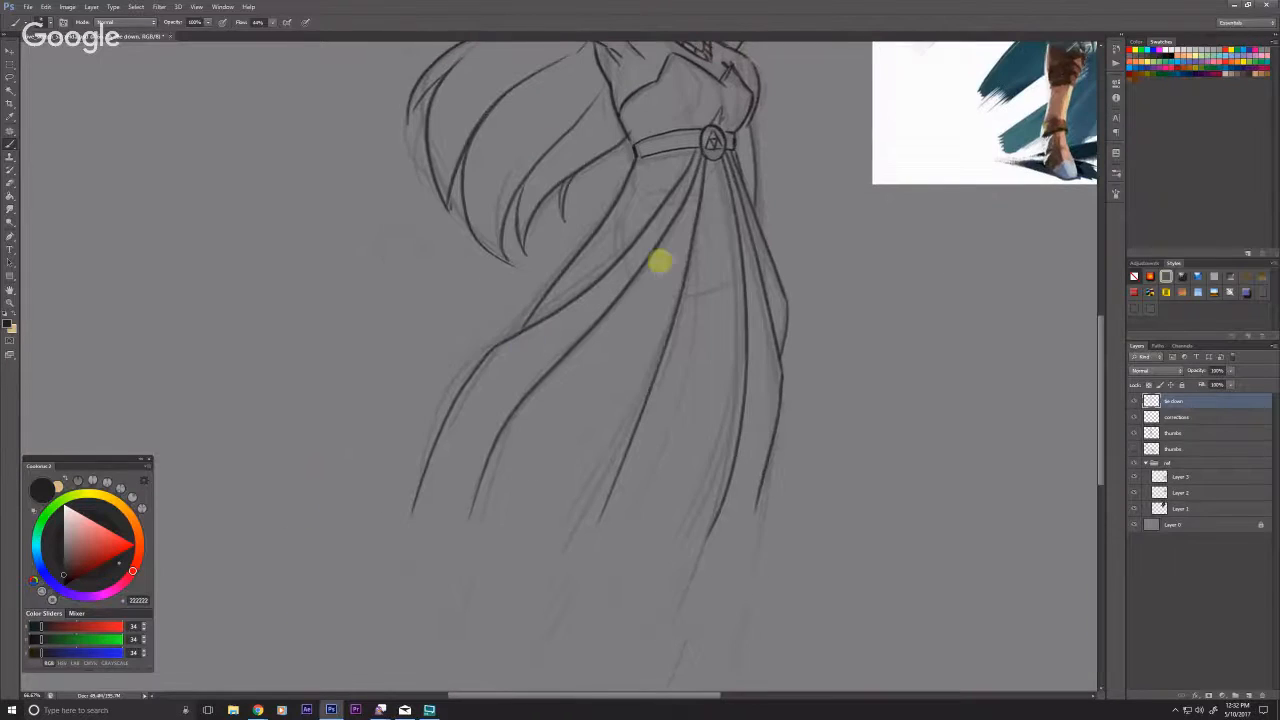
{"action": "mouse_move", "coordinate": [707, 228]}
{"action": "left_mouse_down"}
{"action": "mouse_move", "coordinate": [663, 443]}
{"action": "mouse_move", "coordinate": [623, 543]}
{"action": "left_mouse_up"}
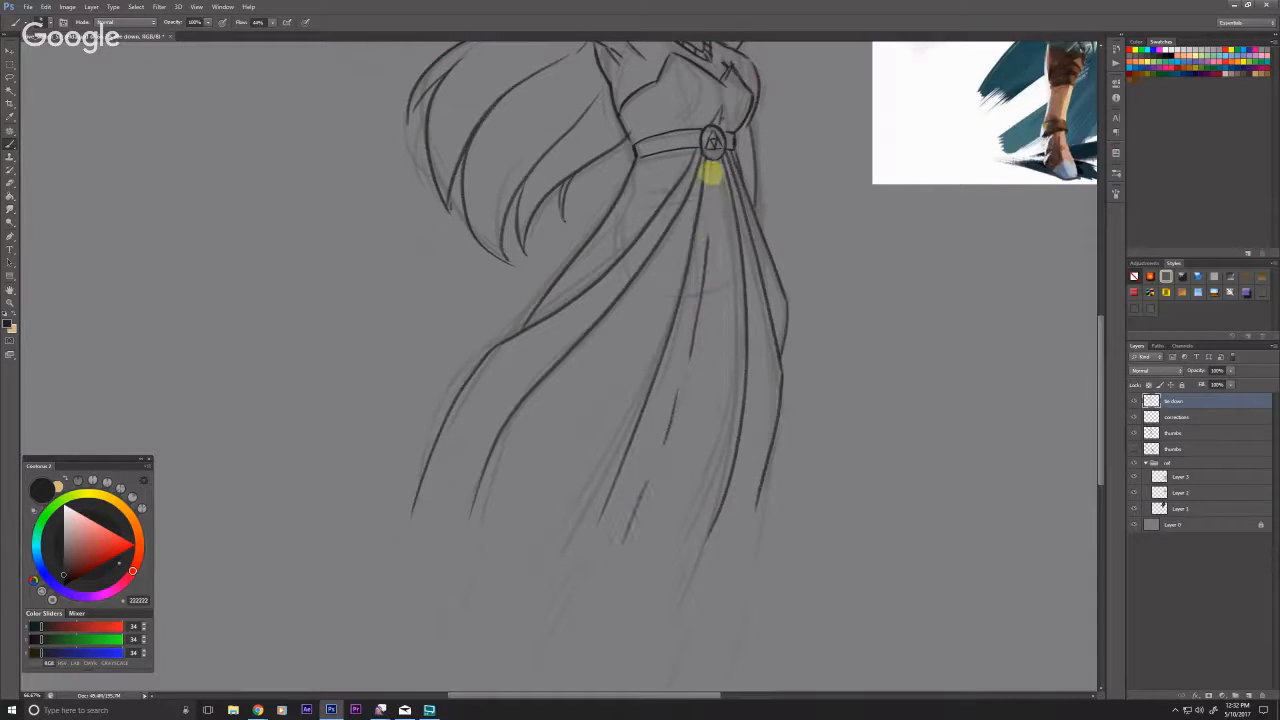
{"action": "left_click_drag", "start_coordinate": [717, 249], "coordinate": [649, 578]}
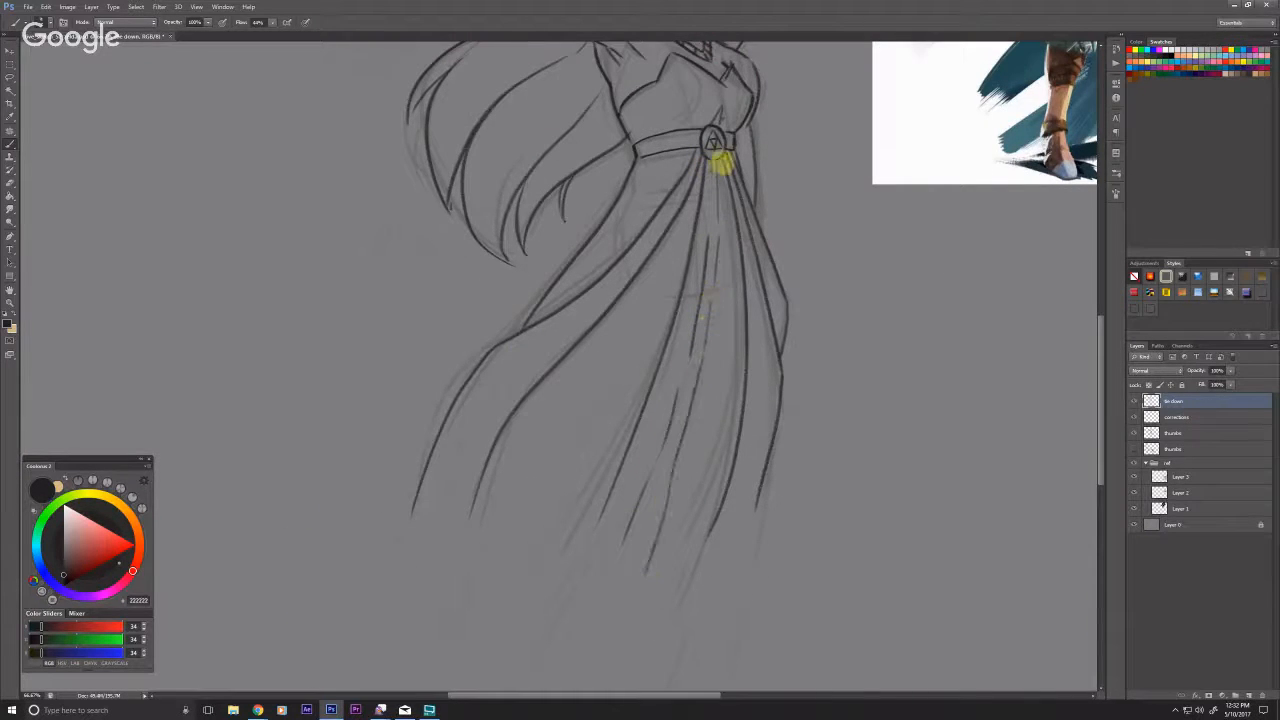
{"action": "mouse_move", "coordinate": [729, 260]}
{"action": "left_mouse_down"}
{"action": "mouse_move", "coordinate": [731, 370]}
{"action": "mouse_move", "coordinate": [690, 530]}
{"action": "left_mouse_up"}
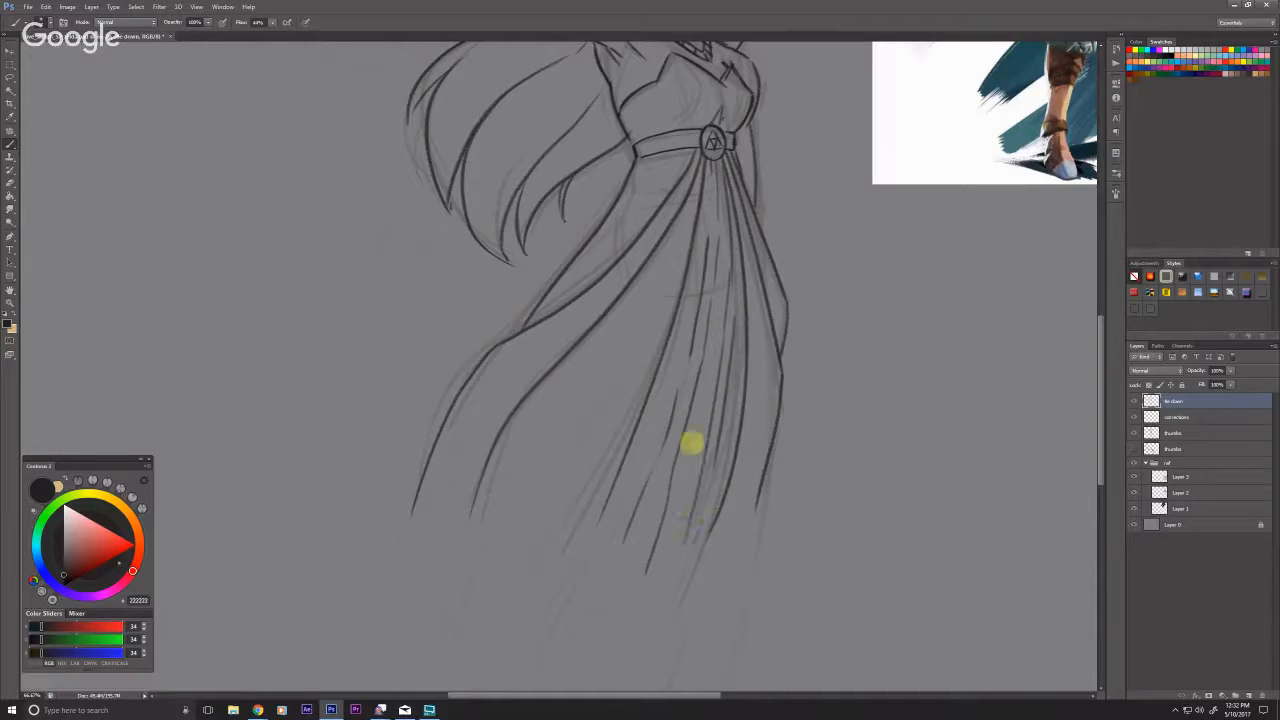
{"action": "mouse_move", "coordinate": [709, 177]}
{"action": "left_mouse_down"}
{"action": "mouse_move", "coordinate": [692, 318]}
{"action": "mouse_move", "coordinate": [638, 497]}
{"action": "left_mouse_up"}
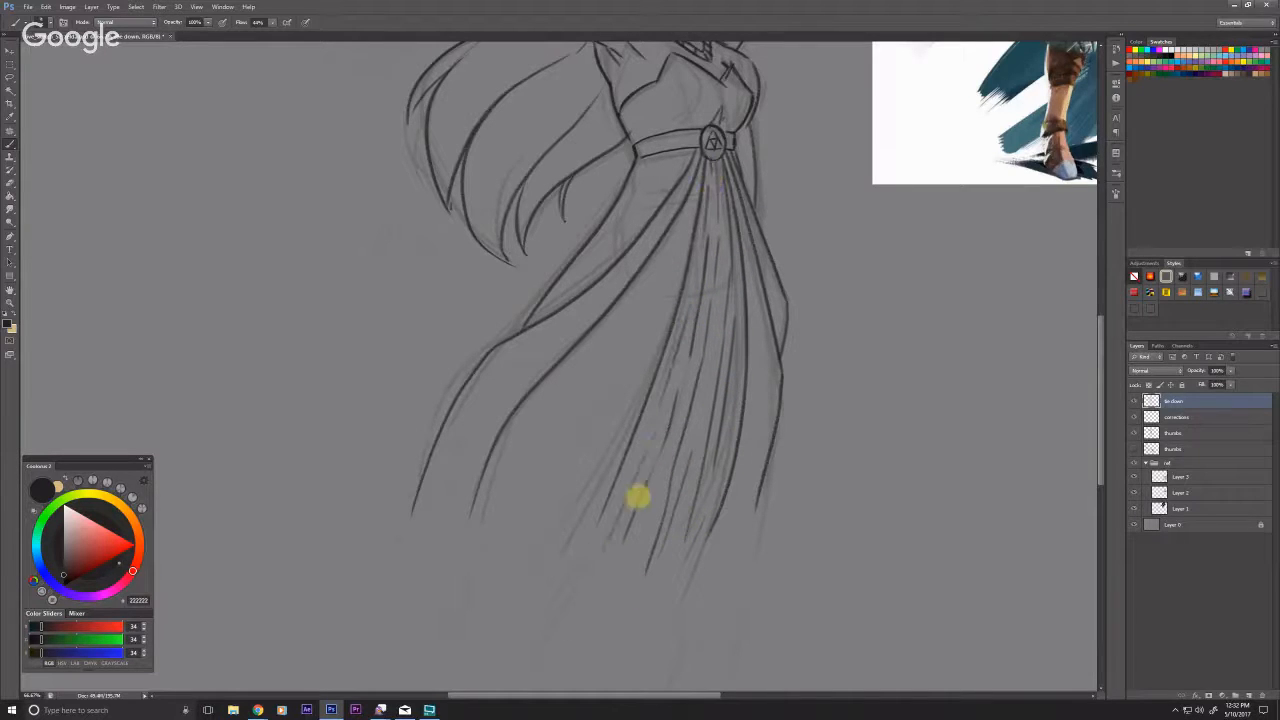
{"action": "left_click_drag", "start_coordinate": [669, 457], "coordinate": [640, 540]}
{"action": "left_click_drag", "start_coordinate": [665, 583], "coordinate": [637, 626]}
{"action": "left_click_drag", "start_coordinate": [711, 412], "coordinate": [693, 481]}
{"action": "left_click_drag", "start_coordinate": [324, 333], "coordinate": [334, 432]}
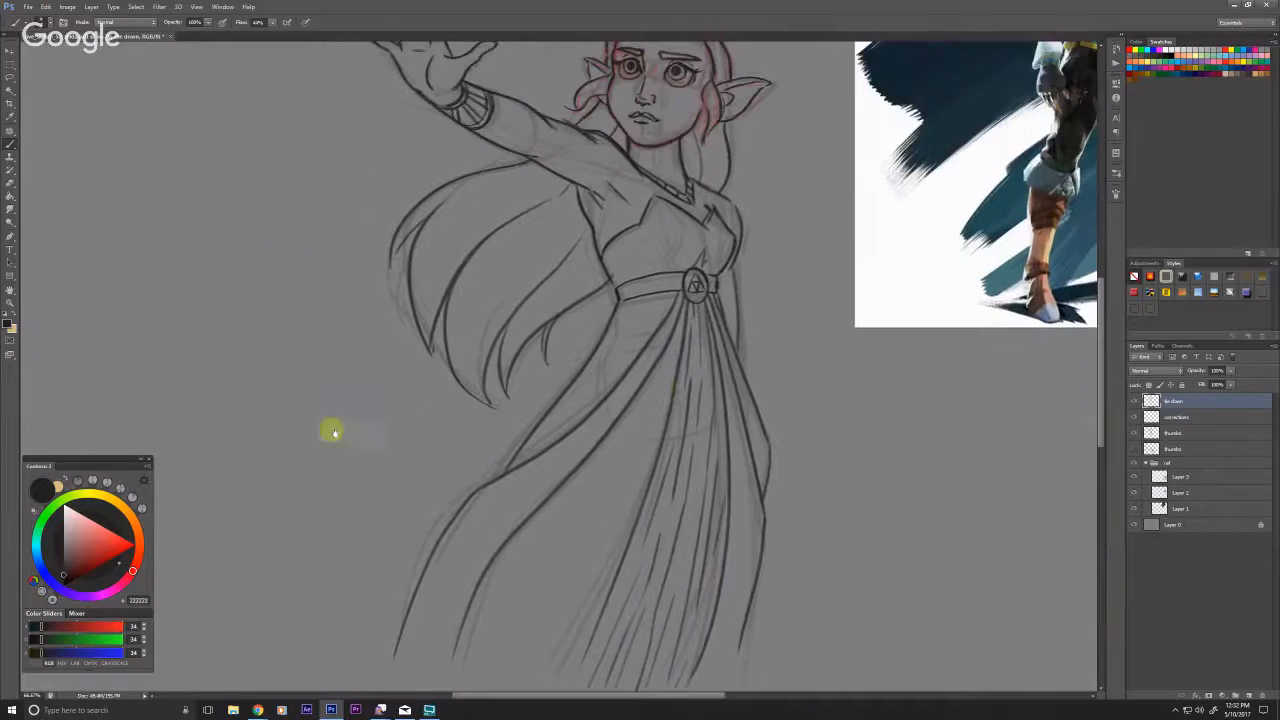
{"action": "left_click_drag", "start_coordinate": [689, 320], "coordinate": [612, 480]}
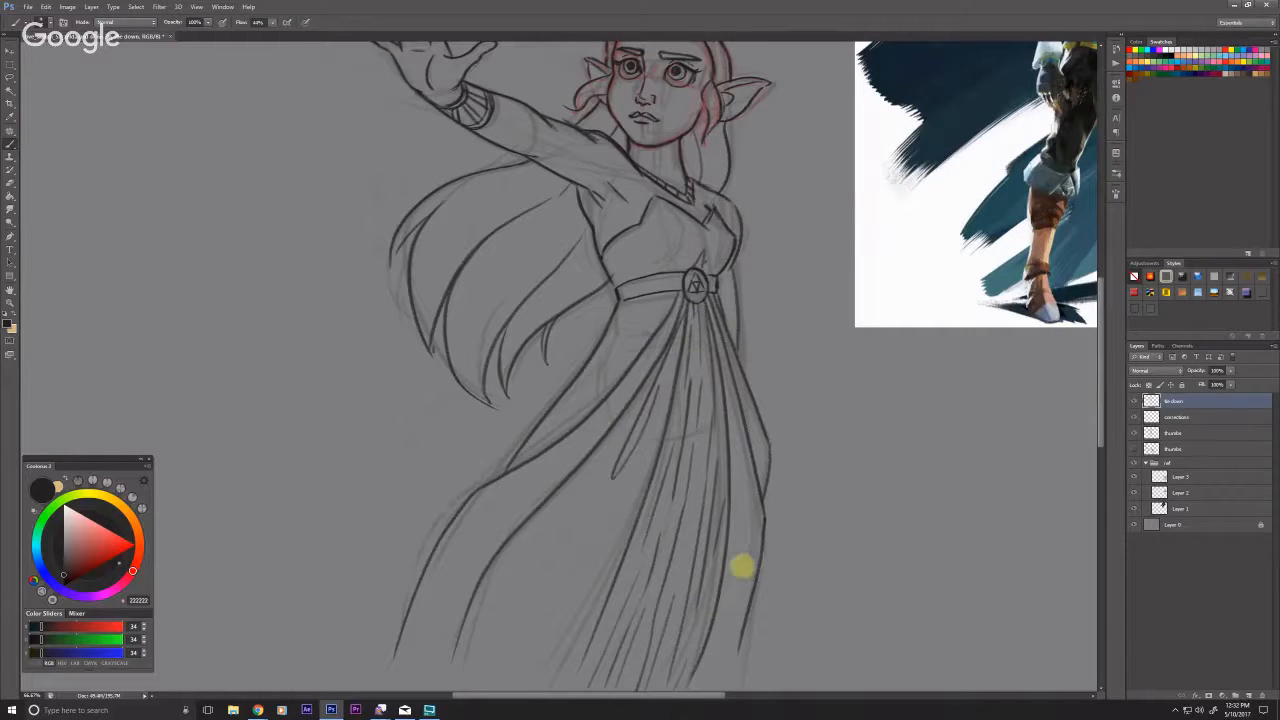
Step: Hide the corrections layer and the visible thumbs layer so only the clean line drawing shows over the background
{"action": "scroll", "coordinate": [346, 194], "scroll_direction": "up", "scroll_amount": 3}
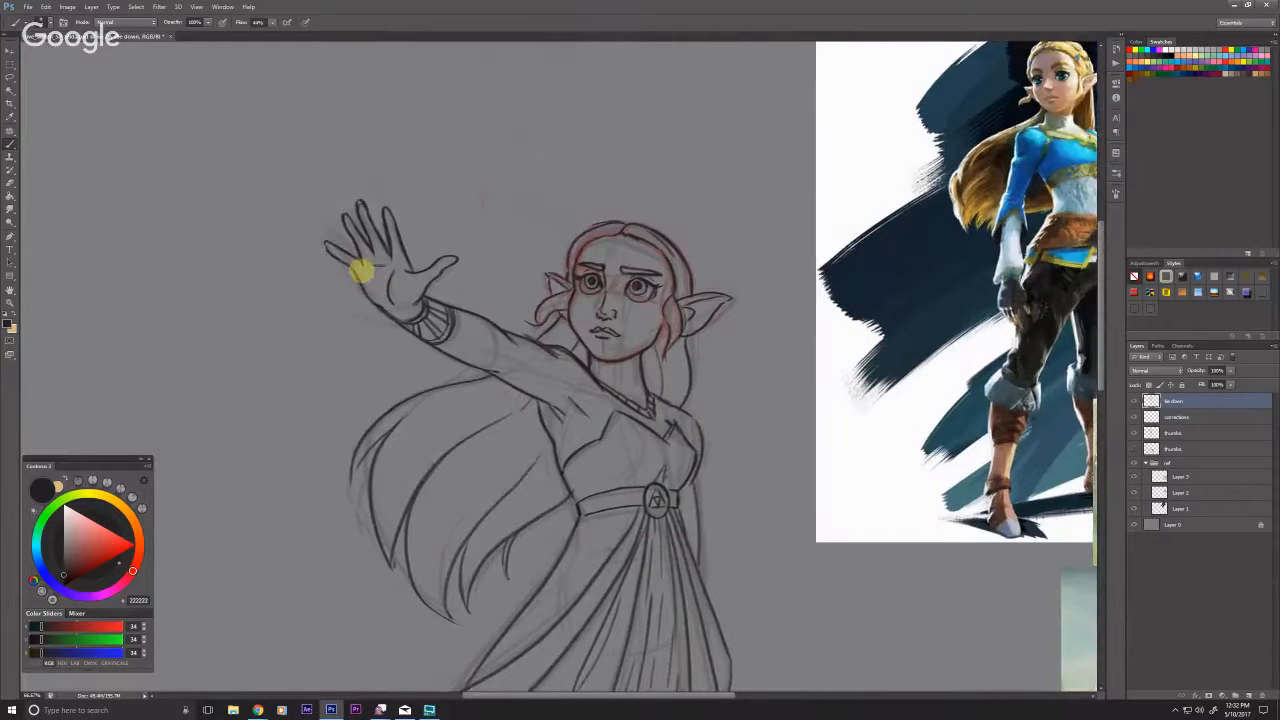
{"action": "scroll", "coordinate": [257, 300], "scroll_direction": "up", "scroll_amount": 1}
{"action": "scroll", "coordinate": [487, 252], "scroll_direction": "up", "scroll_amount": 1}
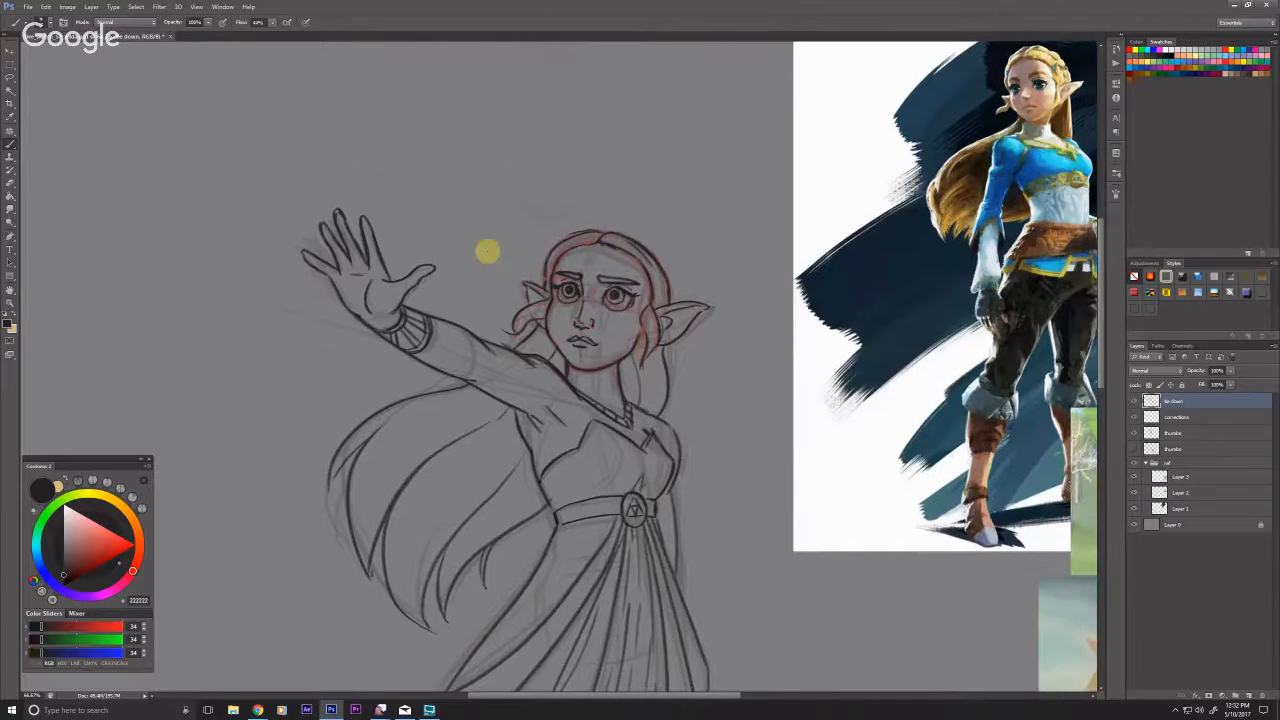
{"action": "left_click", "coordinate": [1134, 416]}
{"action": "scroll", "coordinate": [300, 526], "scroll_direction": "up", "scroll_amount": 1}
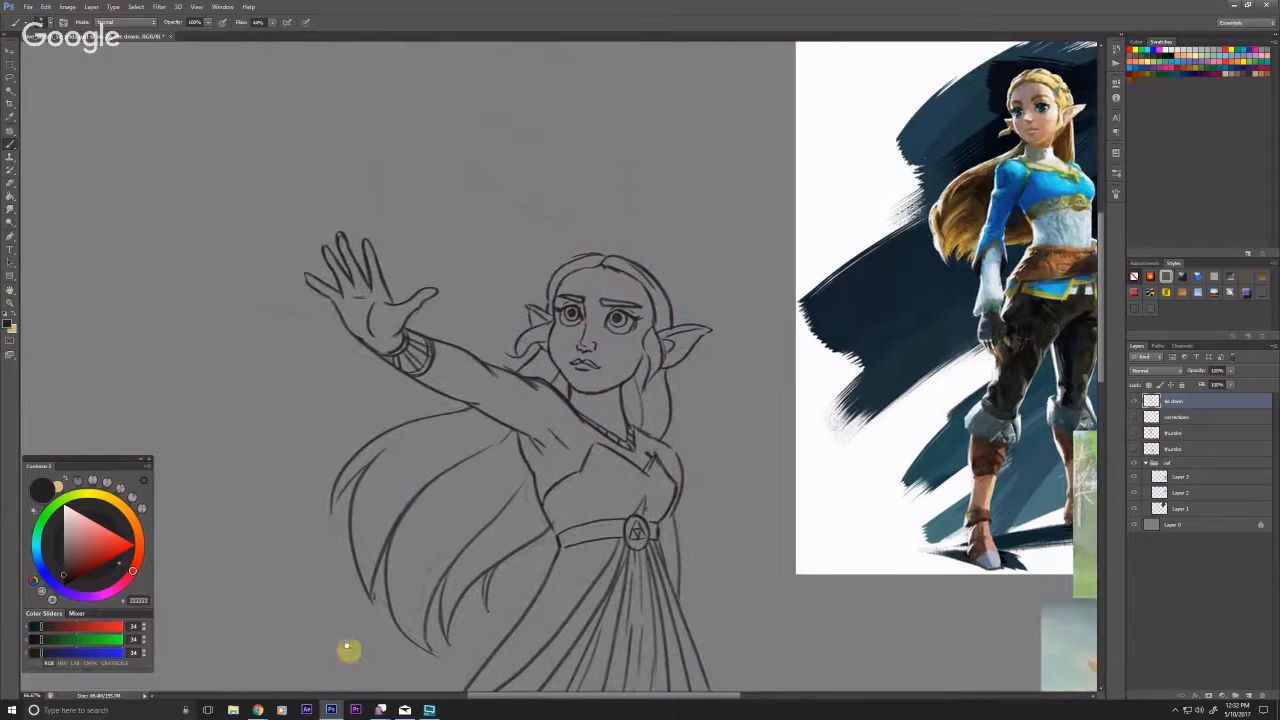
{"action": "scroll", "coordinate": [479, 493], "scroll_direction": "down", "scroll_amount": 1}
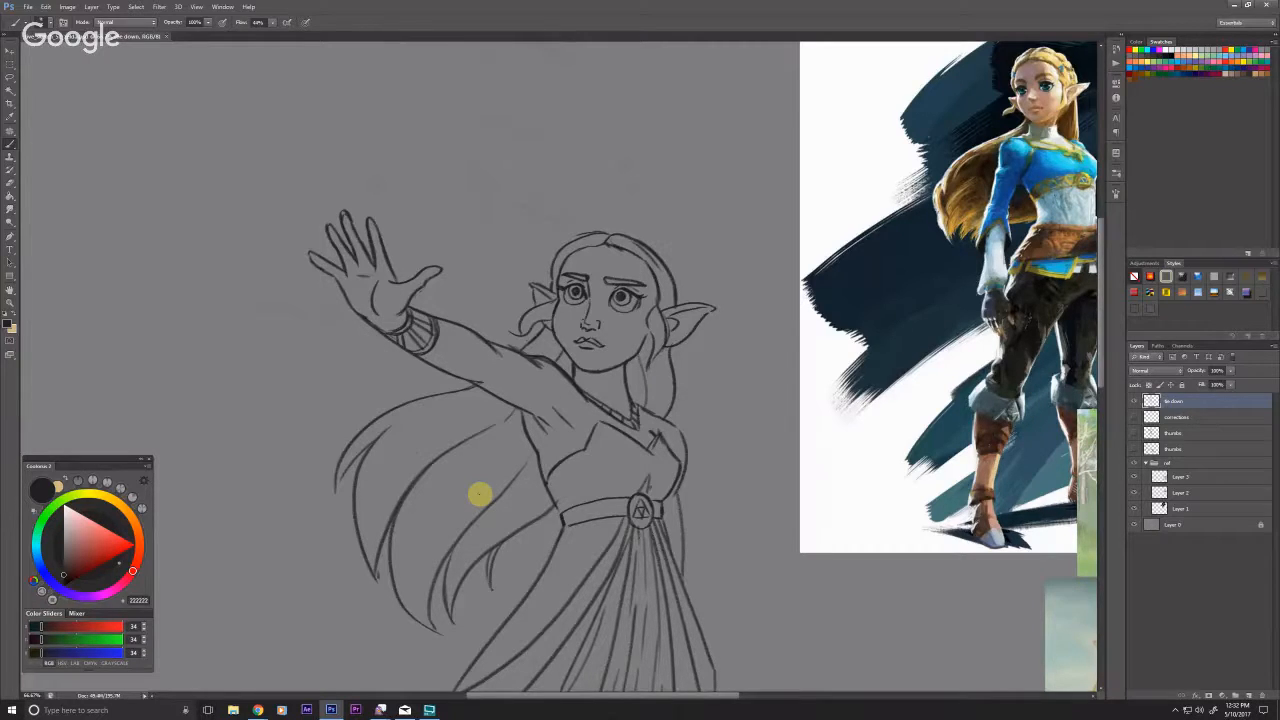
Step: Draw a tendon line on the neck and strengthen the hair strokes framing both sides of the forehead
{"action": "left_click_drag", "start_coordinate": [468, 404], "coordinate": [563, 426]}
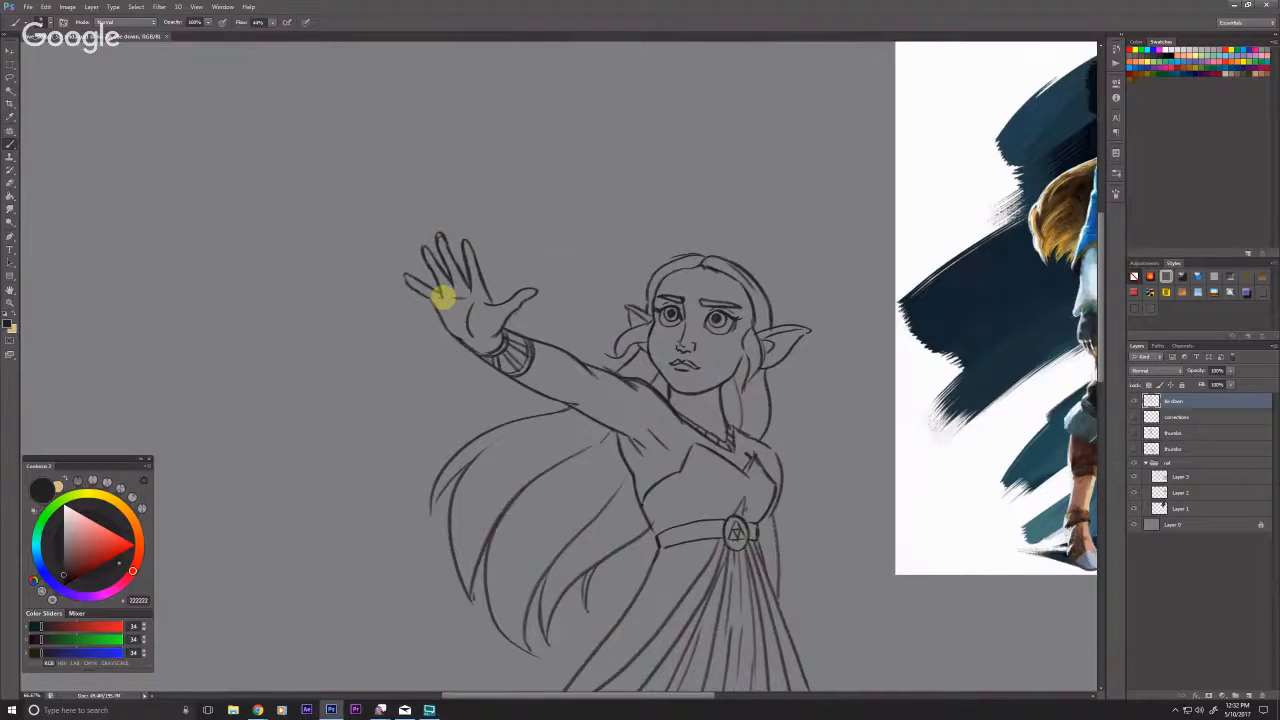
{"action": "left_click", "coordinate": [629, 497], "text": "ctrl"}
{"action": "left_click_drag", "start_coordinate": [563, 529], "coordinate": [554, 465]}
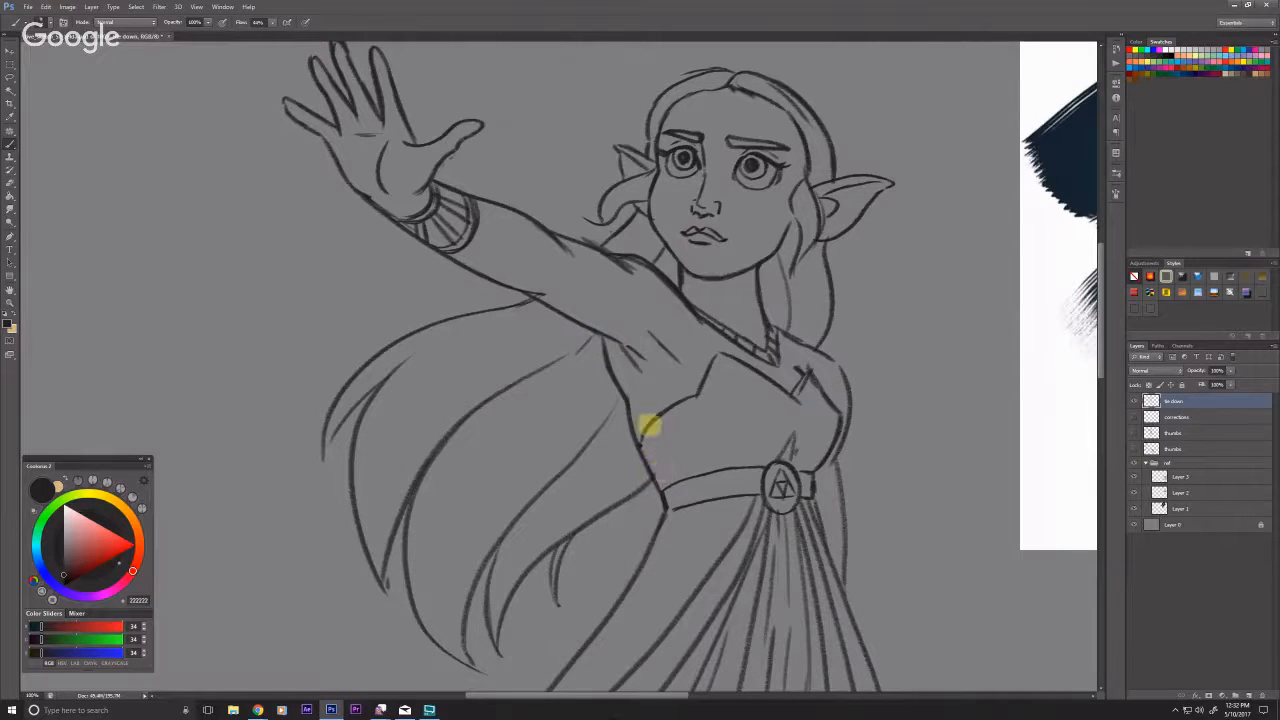
{"action": "left_click_drag", "start_coordinate": [438, 247], "coordinate": [443, 331]}
{"action": "left_click_drag", "start_coordinate": [716, 368], "coordinate": [751, 414]}
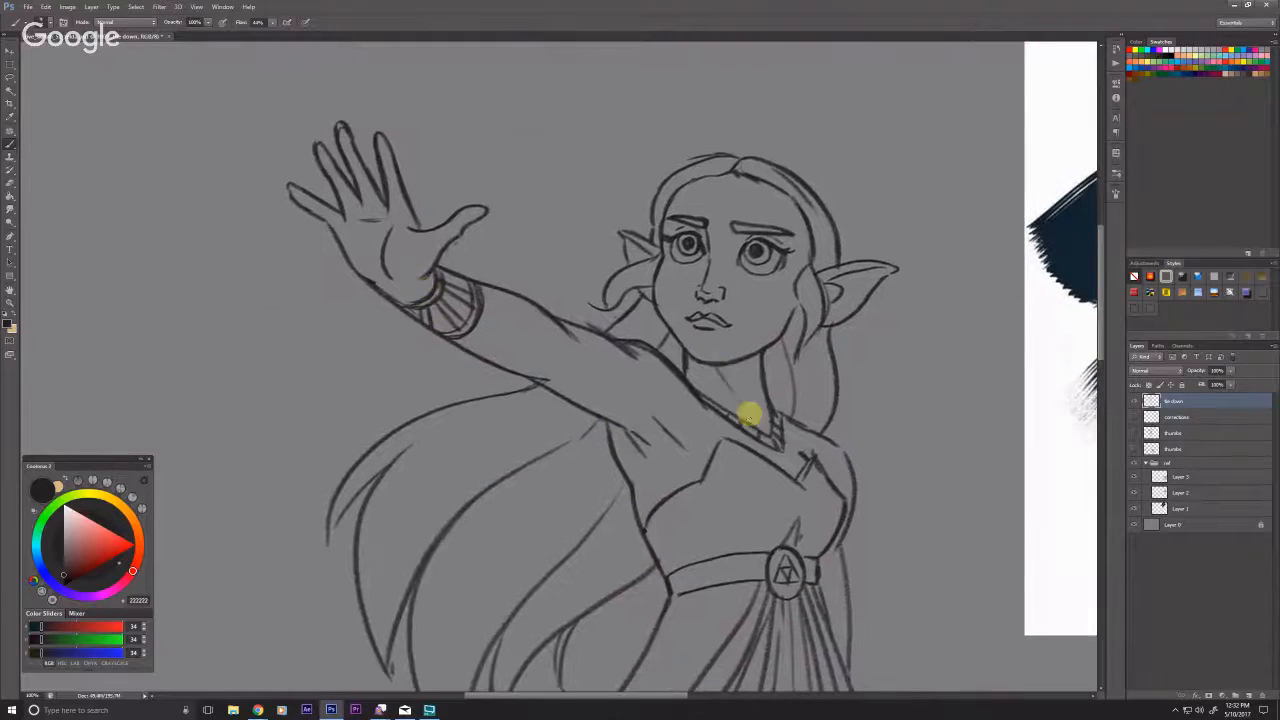
{"action": "left_click_drag", "start_coordinate": [511, 311], "coordinate": [479, 381]}
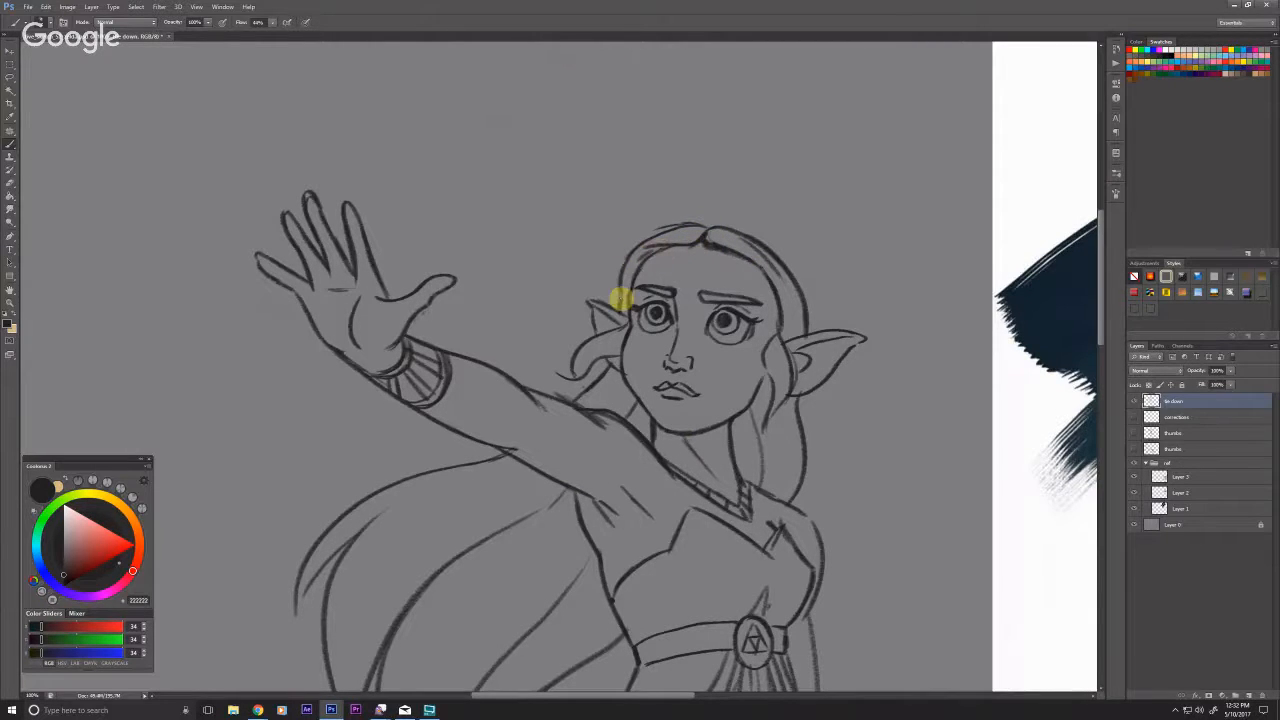
{"action": "left_click_drag", "start_coordinate": [754, 262], "coordinate": [799, 336]}
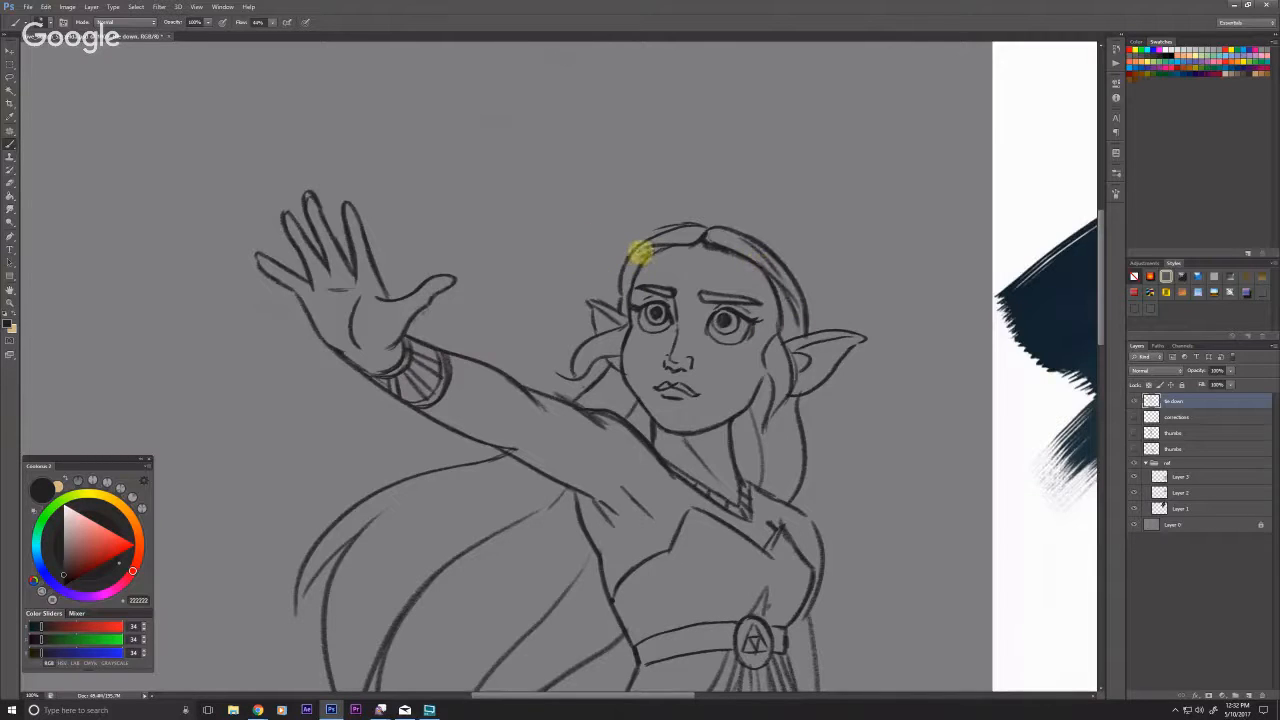
{"action": "left_click_drag", "start_coordinate": [472, 367], "coordinate": [449, 371]}
{"action": "left_click_drag", "start_coordinate": [302, 534], "coordinate": [194, 569]}
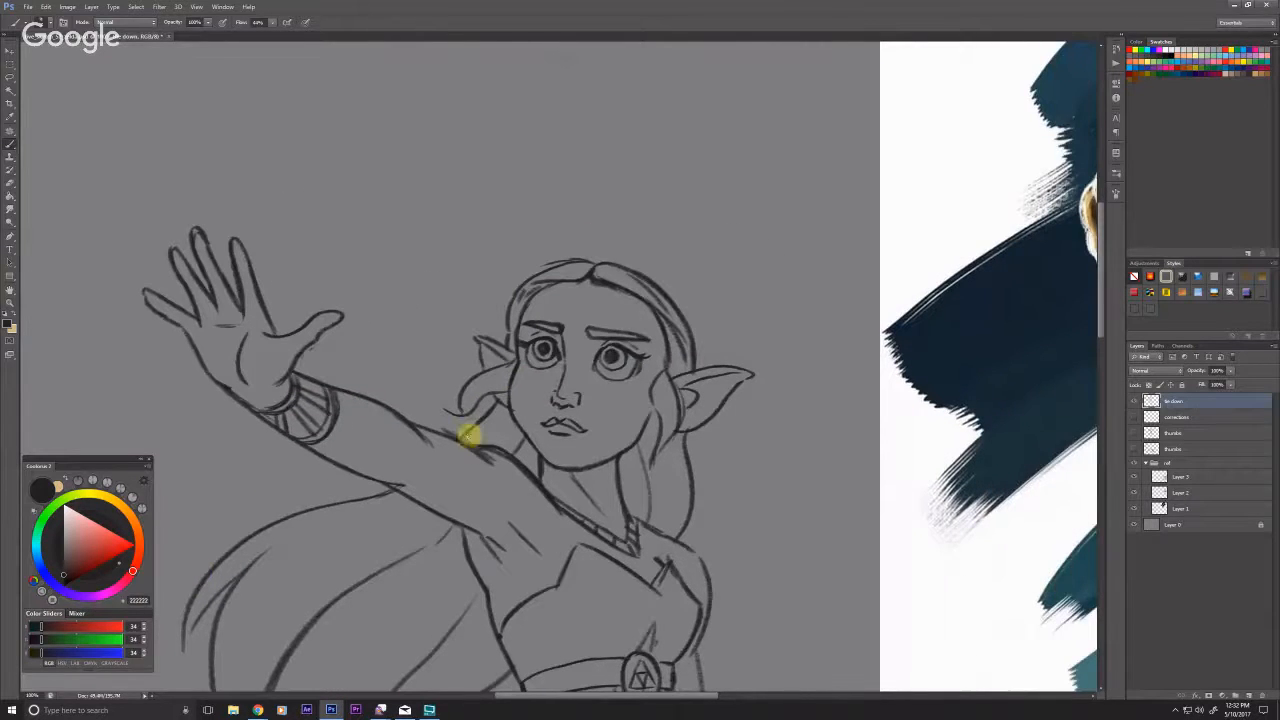
Step: Lasso the eye and eyebrow on the face's right-hand side, nudge them slightly left, and deselect
{"action": "key", "text": "l"}
{"action": "mouse_move", "coordinate": [603, 322]}
{"action": "left_mouse_down"}
{"action": "mouse_move", "coordinate": [656, 356]}
{"action": "mouse_move", "coordinate": [629, 401]}
{"action": "mouse_move", "coordinate": [585, 368]}
{"action": "mouse_move", "coordinate": [580, 322]}
{"action": "left_mouse_up"}
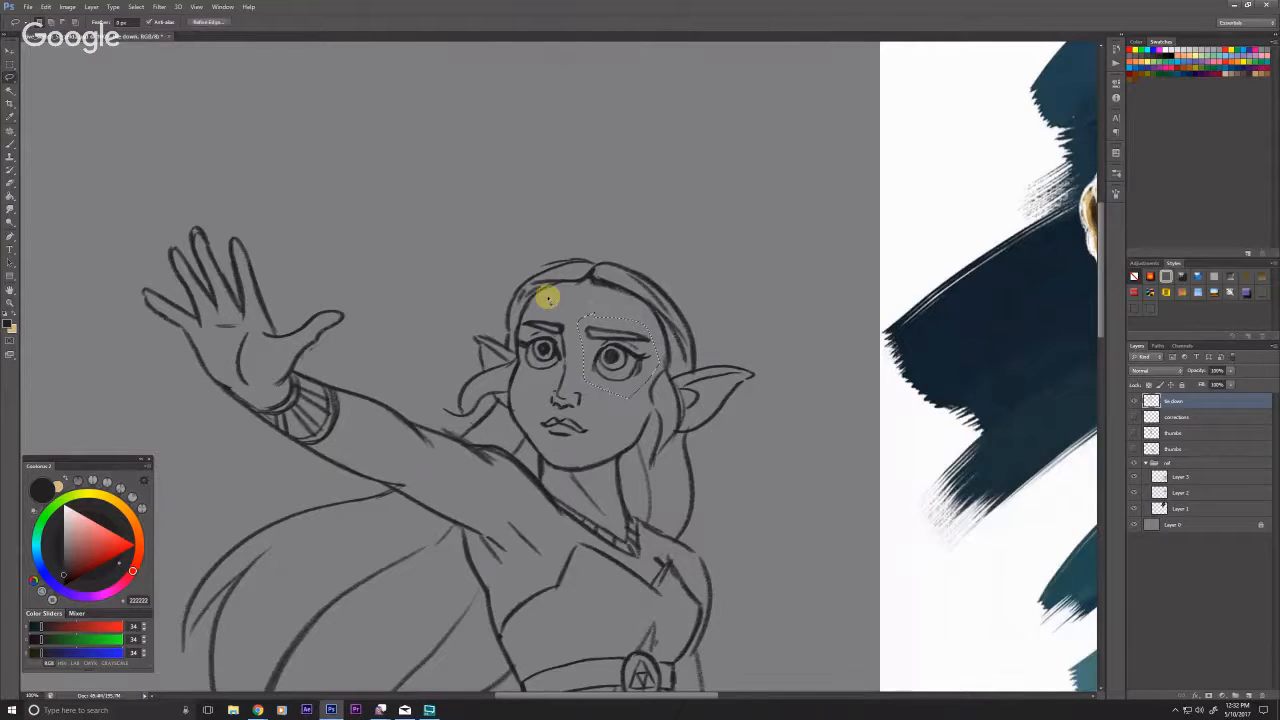
{"action": "key", "text": "v"}
{"action": "key", "text": "Left"}
{"action": "key", "text": "Left"}
{"action": "key", "text": "Left"}
{"action": "key", "text": "Left"}
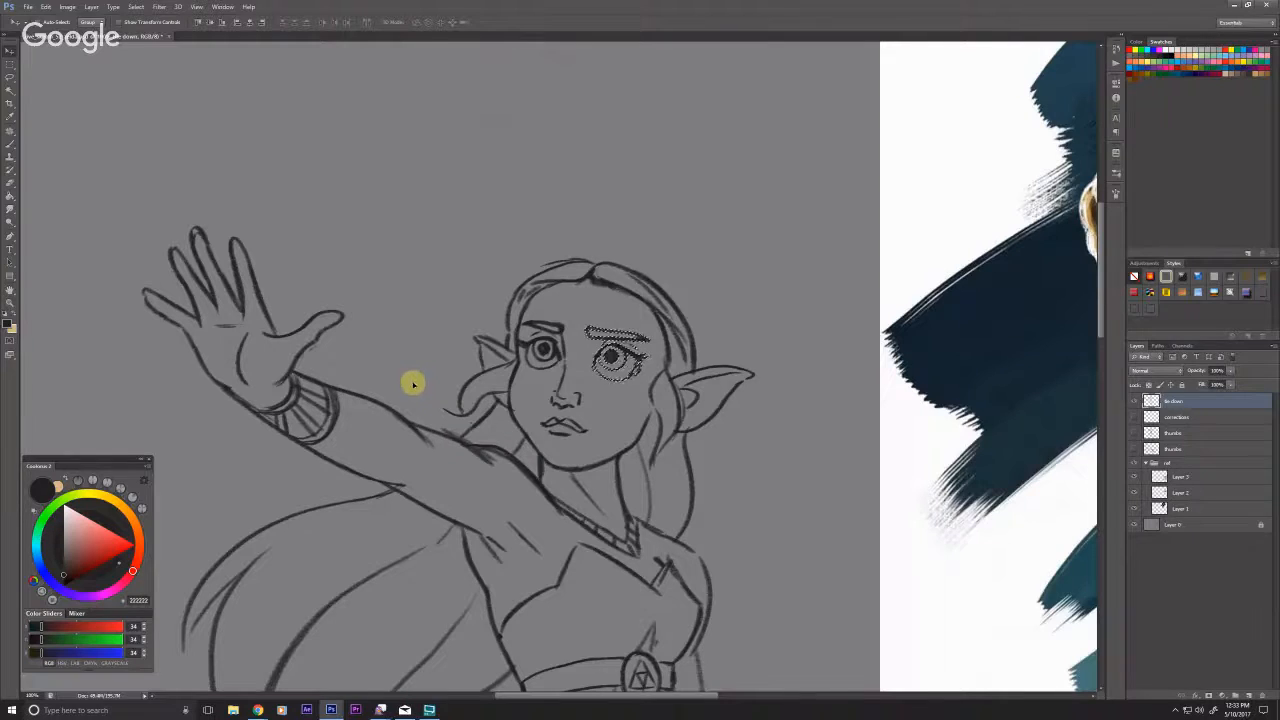
{"action": "key", "text": "ctrl+d"}
Step: Thicken the inner end of the right-hand eyebrow and extend the curled hair lock's tip beside the left-hand ear
{"action": "left_click_drag", "start_coordinate": [438, 355], "coordinate": [442, 345]}
{"action": "key", "text": "b"}
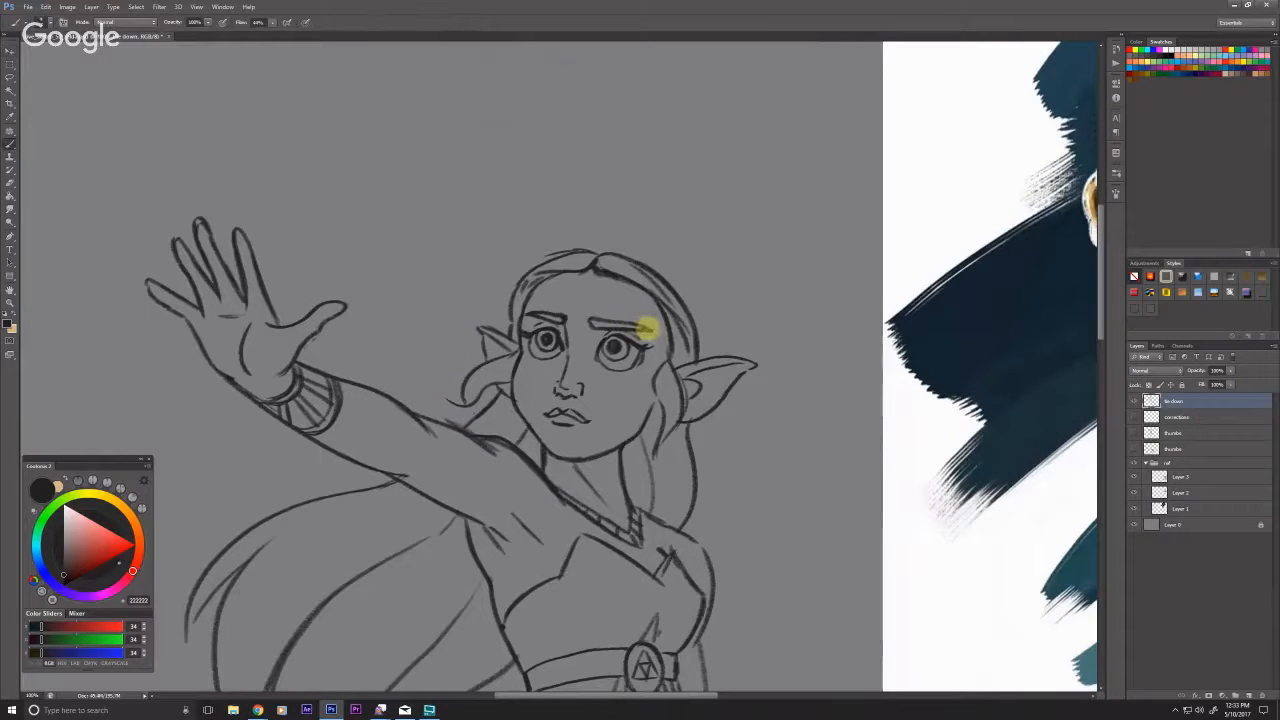
{"action": "left_click_drag", "start_coordinate": [631, 329], "coordinate": [596, 327]}
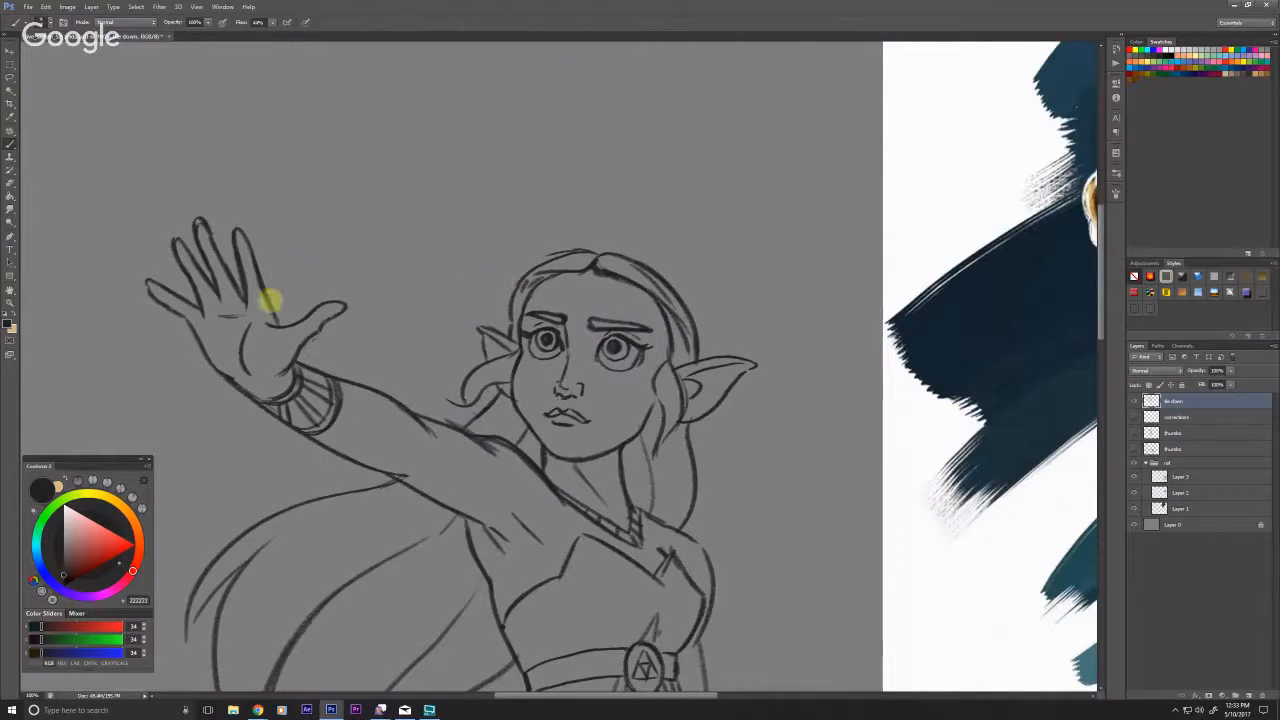
{"action": "mouse_move", "coordinate": [277, 536]}
{"action": "left_mouse_down"}
{"action": "mouse_move", "coordinate": [290, 594]}
{"action": "mouse_move", "coordinate": [288, 566]}
{"action": "left_mouse_up"}
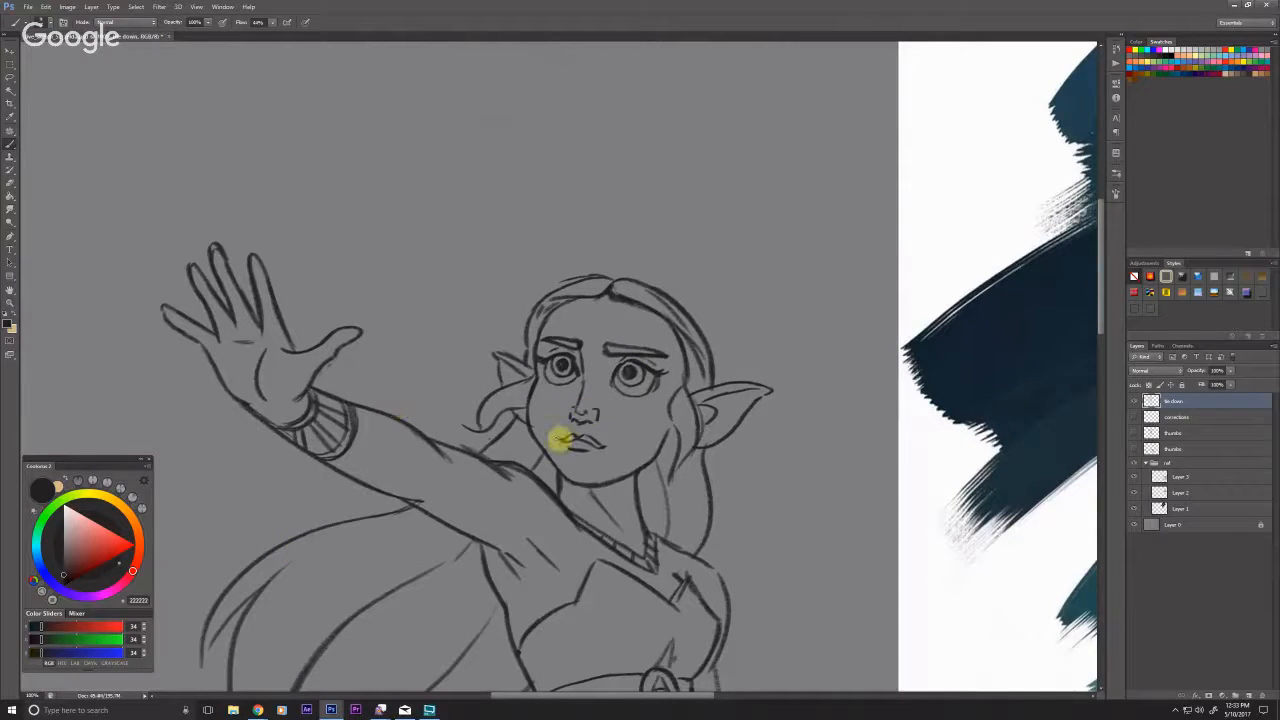
{"action": "left_click_drag", "start_coordinate": [404, 385], "coordinate": [416, 358]}
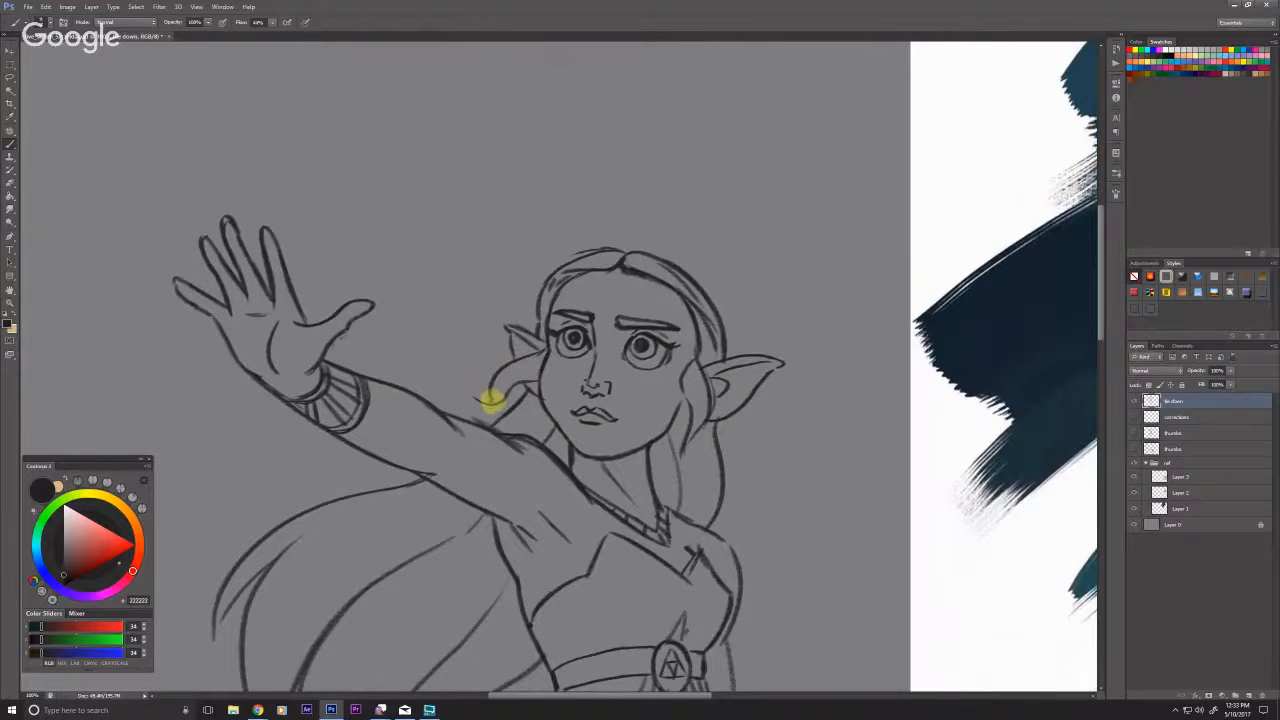
{"action": "left_click_drag", "start_coordinate": [496, 401], "coordinate": [463, 399]}
Step: Refine the creases in the outstretched palm and extend the angled seam line on the dress bodice
{"action": "left_click_drag", "start_coordinate": [230, 636], "coordinate": [388, 571]}
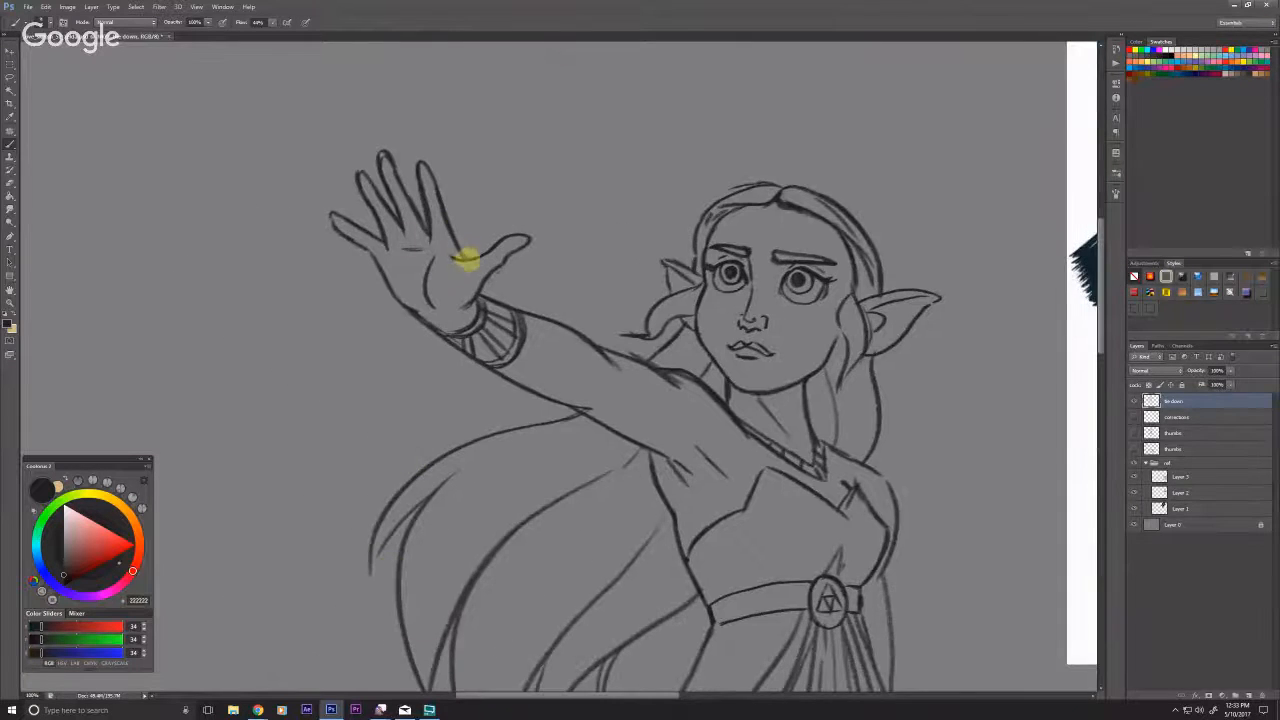
{"action": "left_click_drag", "start_coordinate": [470, 469], "coordinate": [557, 586]}
{"action": "left_click_drag", "start_coordinate": [540, 378], "coordinate": [383, 238]}
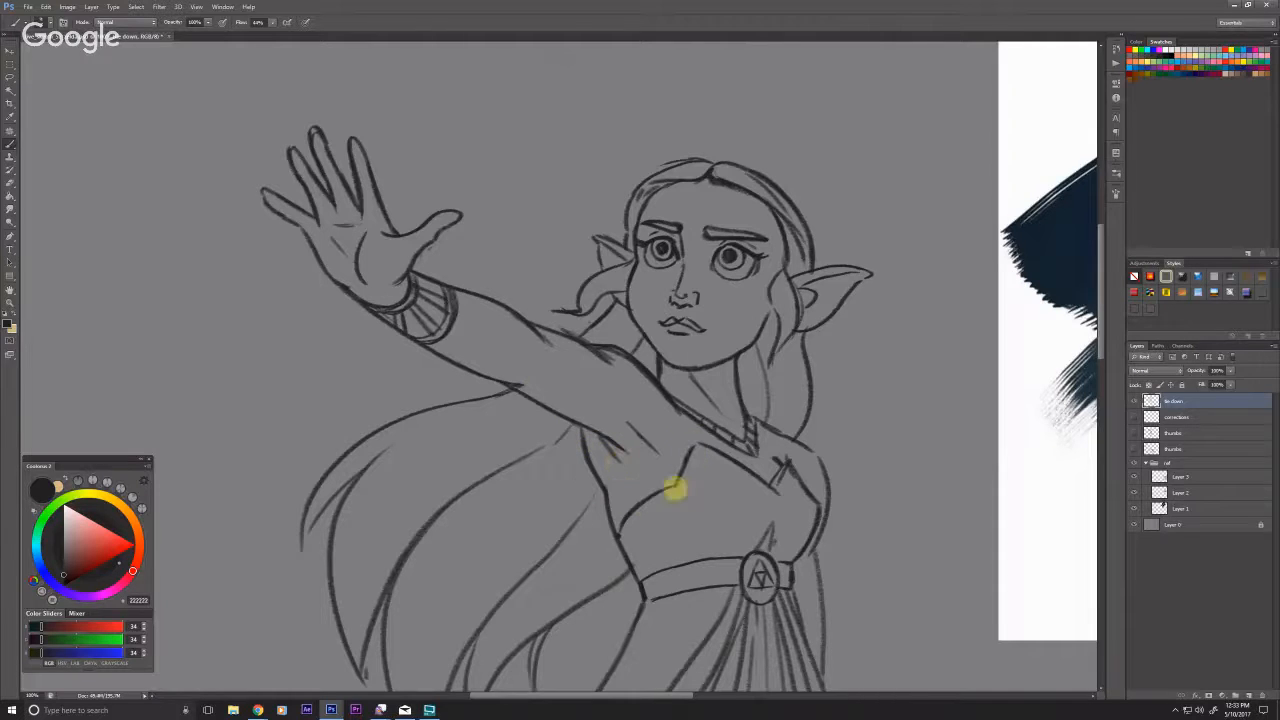
{"action": "scroll", "coordinate": [663, 551], "scroll_direction": "down", "scroll_amount": 3}
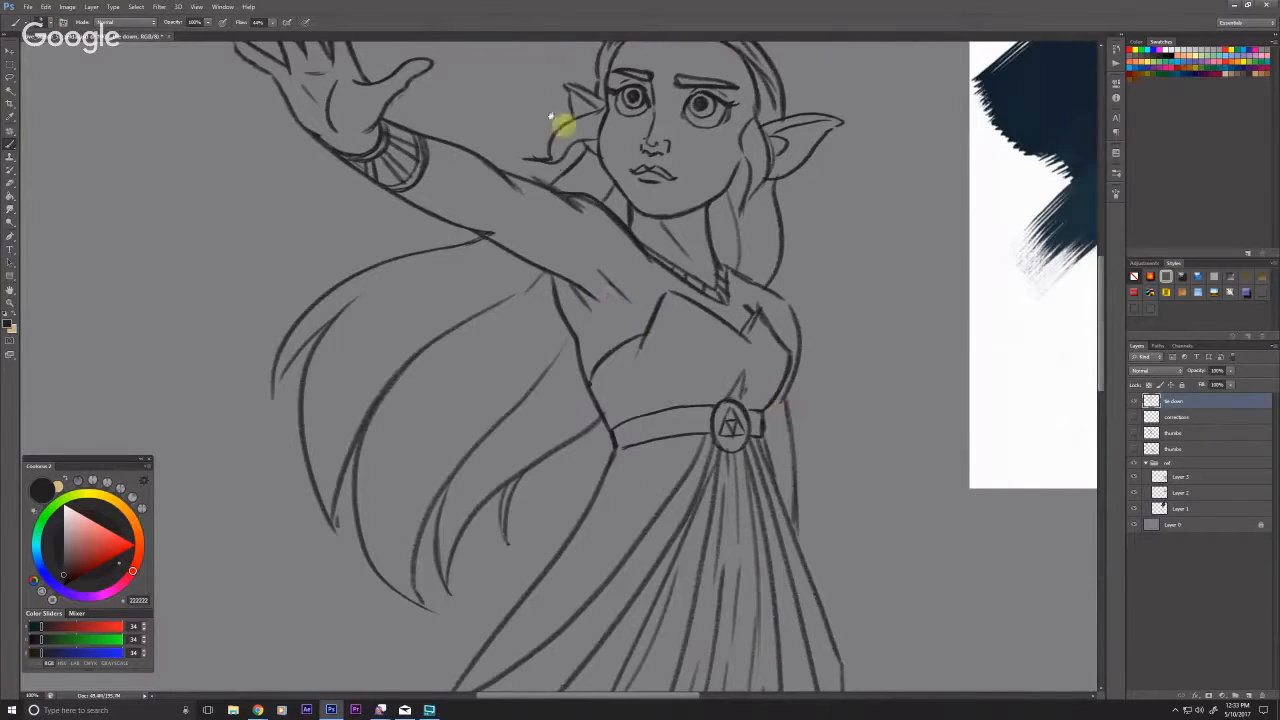
{"action": "left_click_drag", "start_coordinate": [687, 282], "coordinate": [689, 580]}
{"action": "left_click_drag", "start_coordinate": [473, 332], "coordinate": [428, 260]}
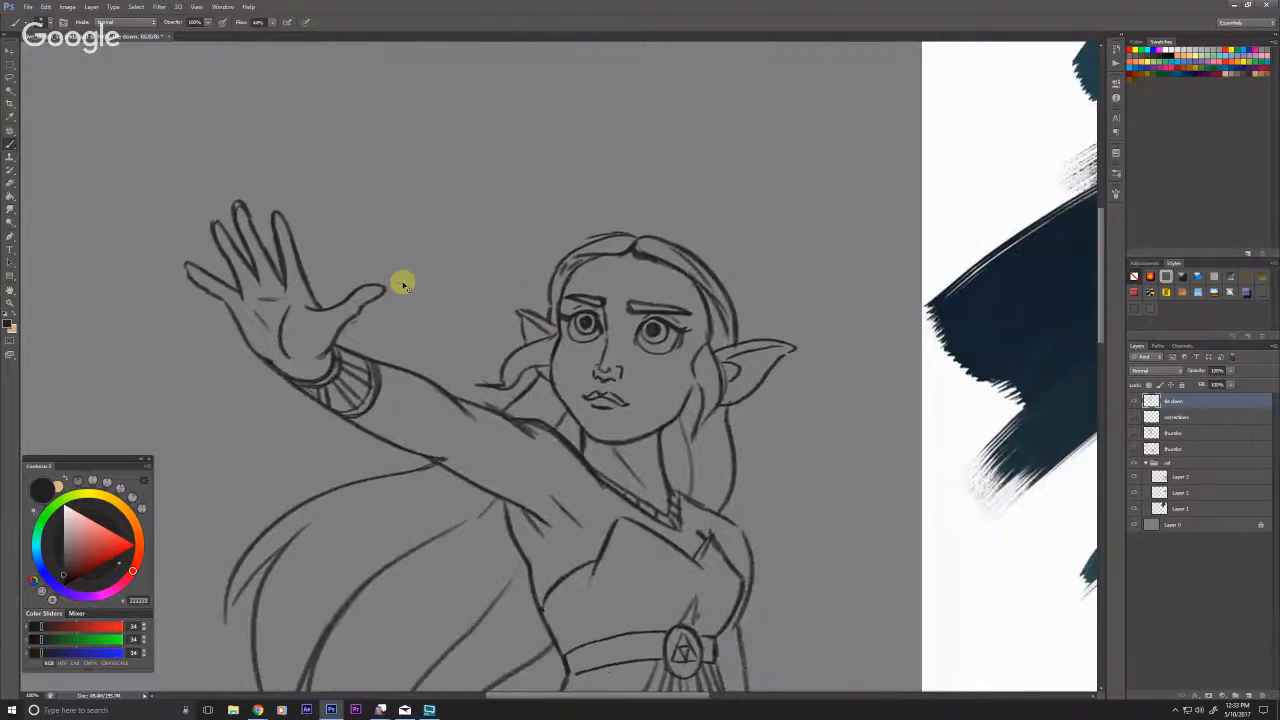
{"action": "left_click_drag", "start_coordinate": [500, 494], "coordinate": [523, 456]}
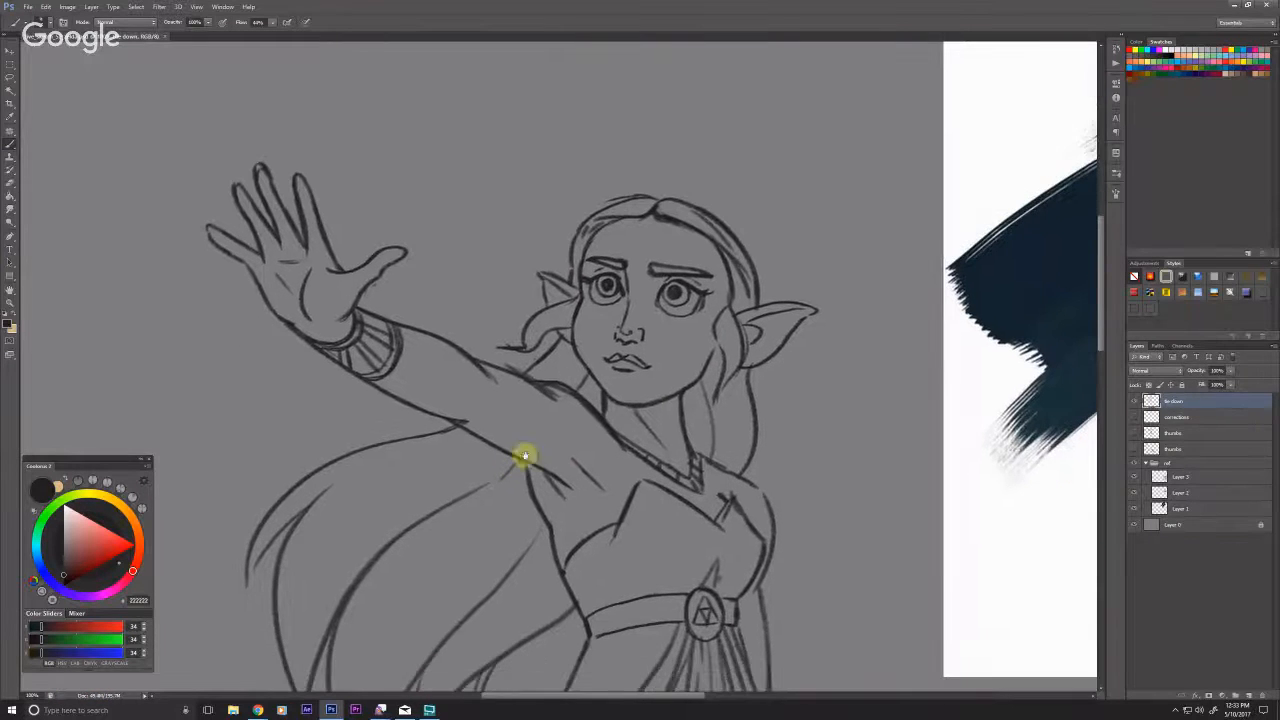
{"action": "scroll", "coordinate": [815, 555], "scroll_direction": "down", "scroll_amount": 1}
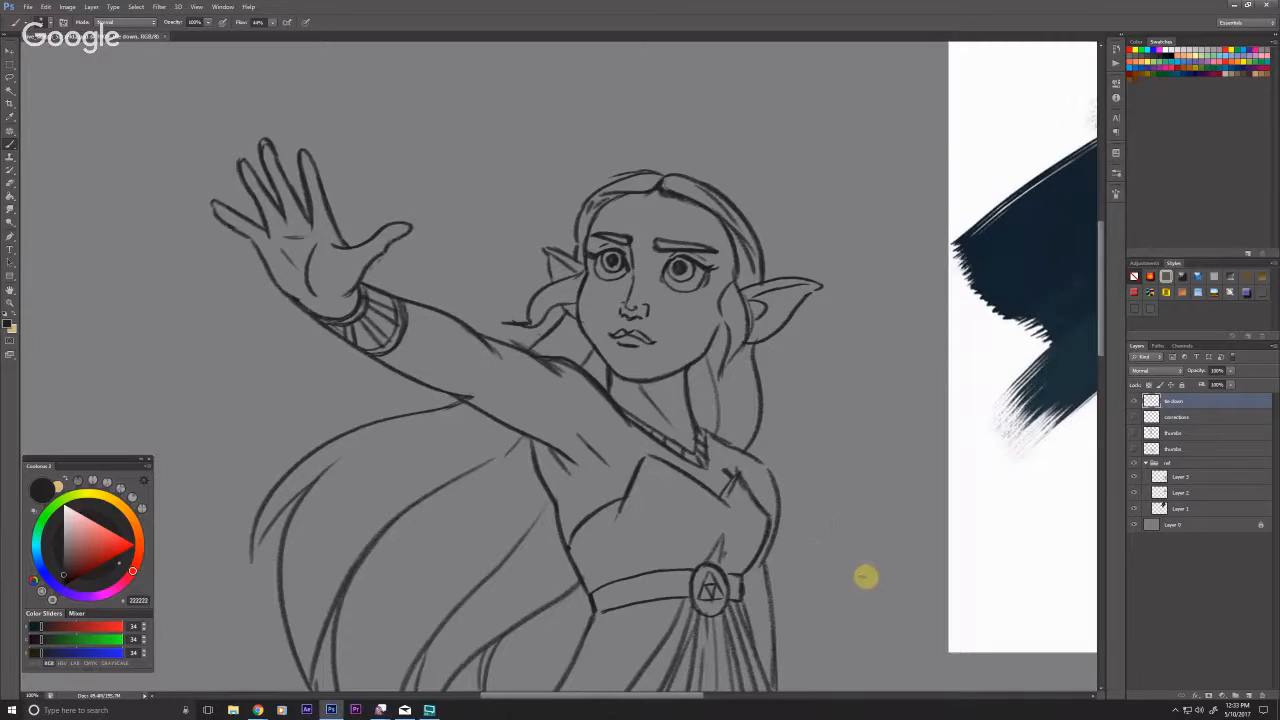
Step: Duplicate the tie down layer as tie down copy, hide the original, and keep the copy active
{"action": "right_click", "coordinate": [1195, 404]}
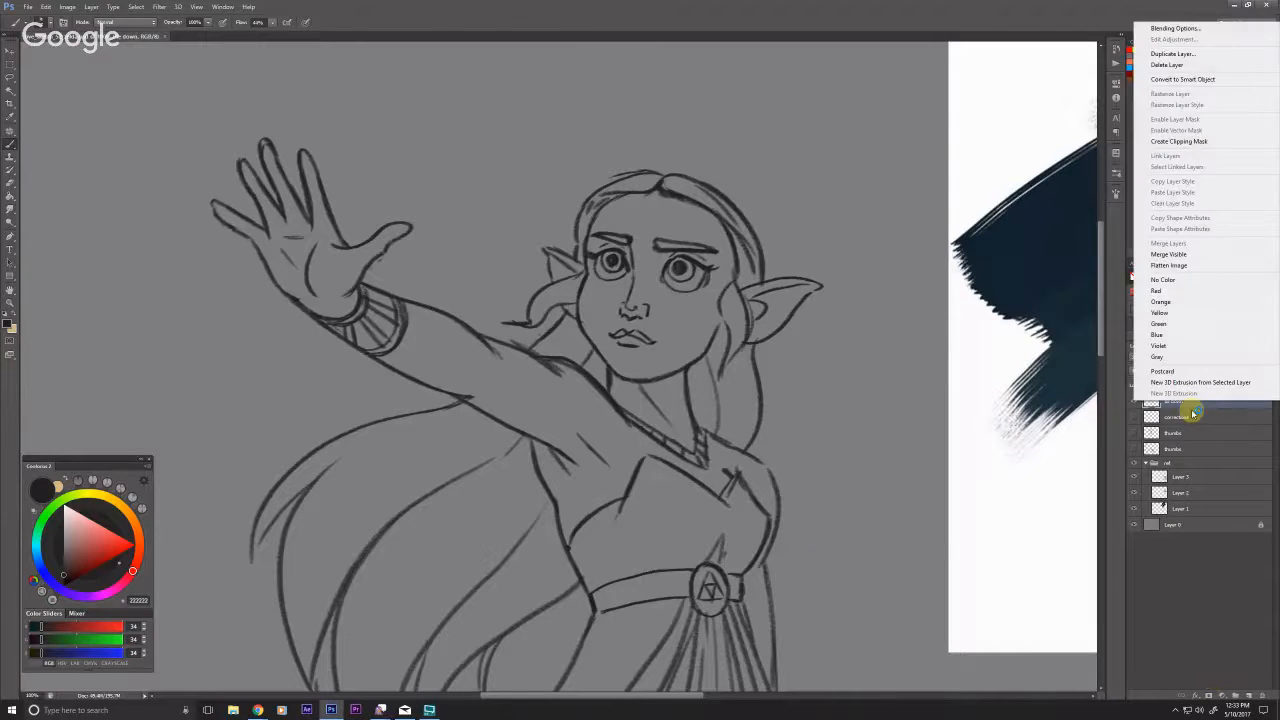
{"action": "left_click", "coordinate": [1170, 53]}
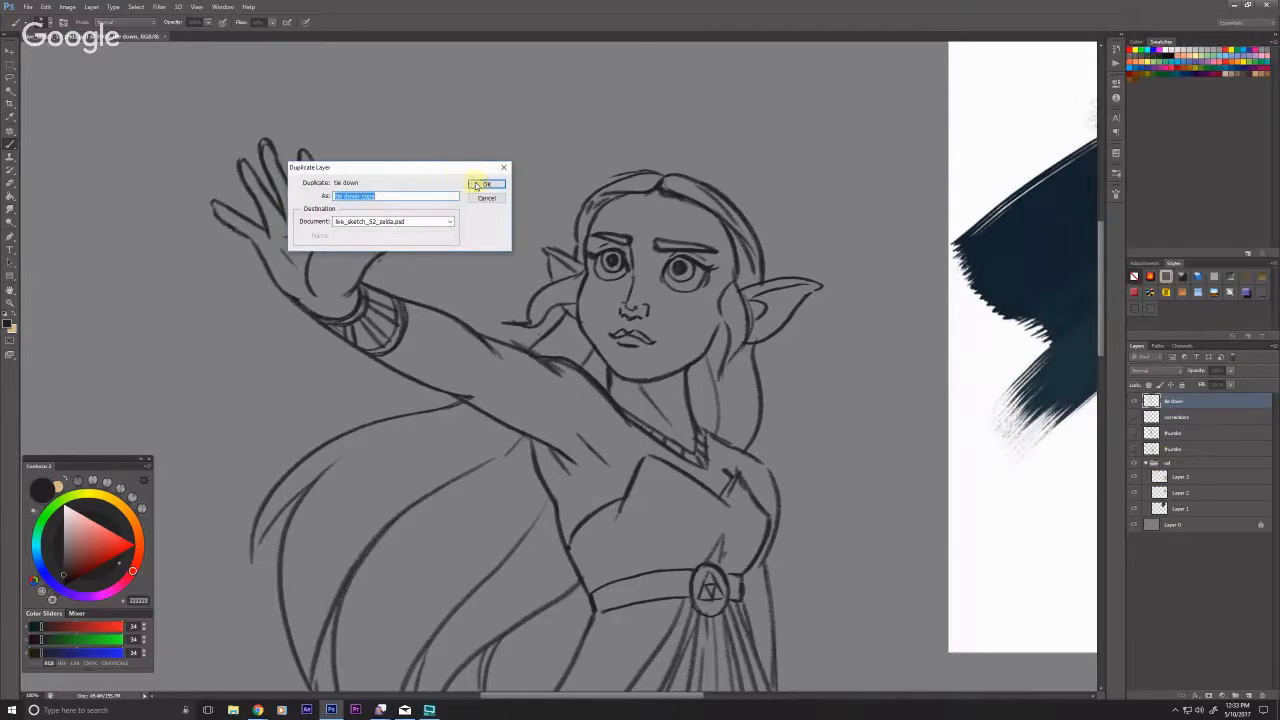
{"action": "left_click", "coordinate": [481, 185]}
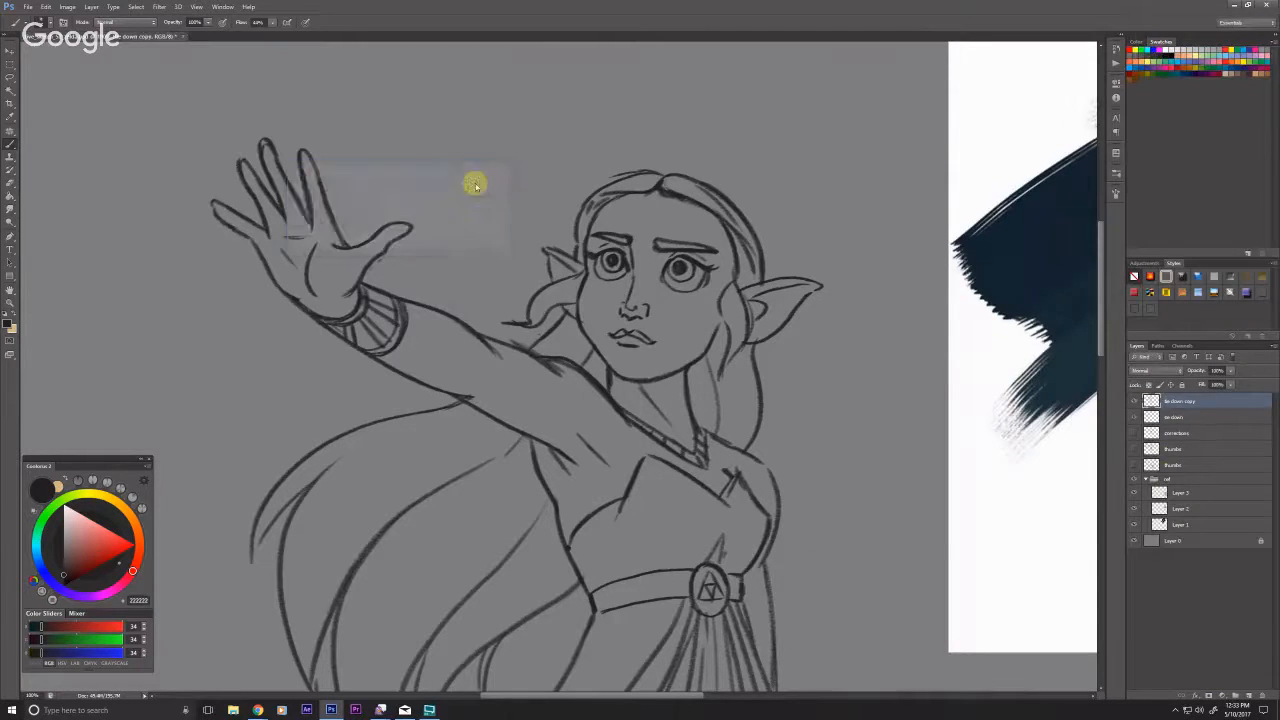
{"action": "left_click", "coordinate": [1175, 402]}
Step: Redraw both eyebrows above the eyes, giving each a defined inner end and a fuller shape
{"action": "left_click_drag", "start_coordinate": [389, 413], "coordinate": [377, 429]}
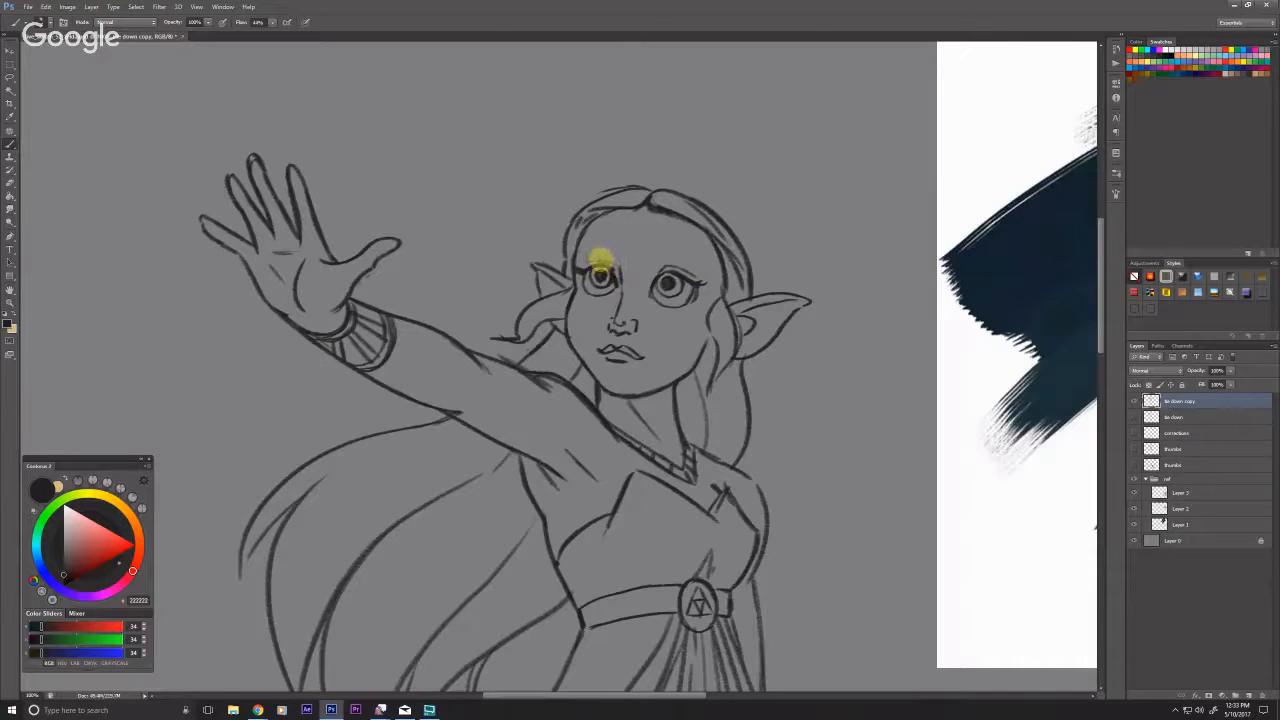
{"action": "left_click_drag", "start_coordinate": [490, 296], "coordinate": [461, 312]}
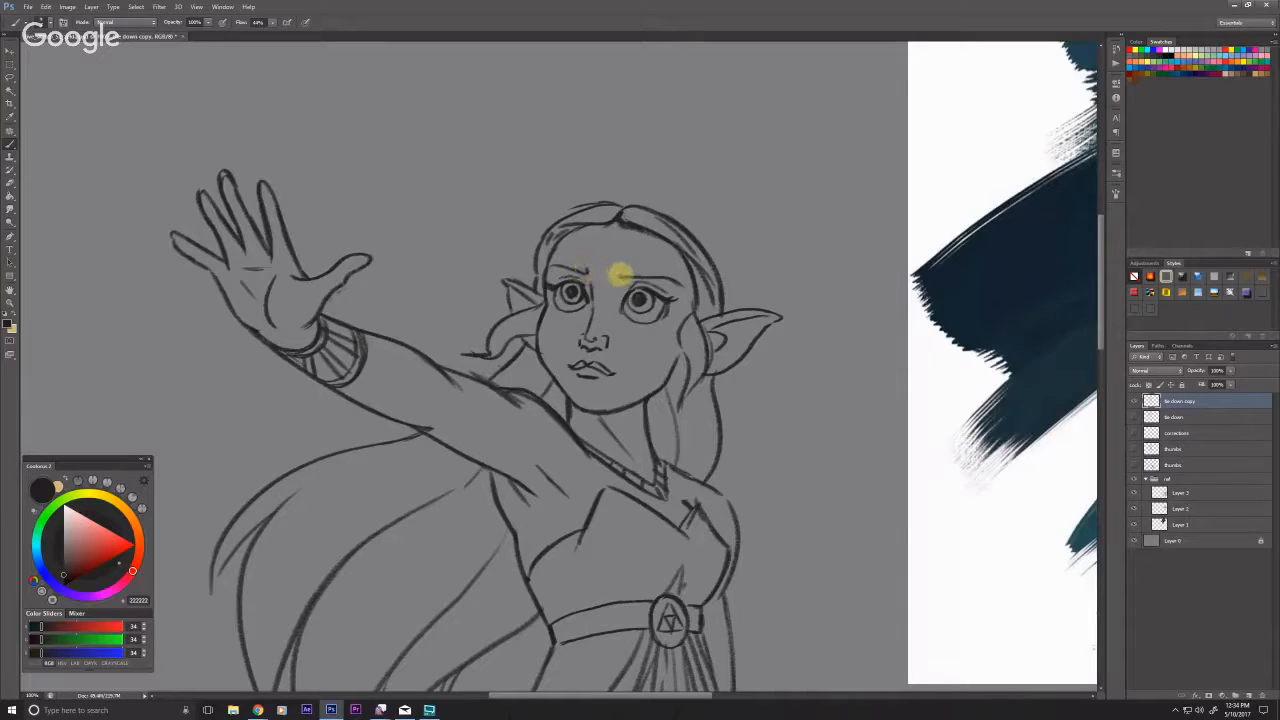
{"action": "left_click_drag", "start_coordinate": [613, 268], "coordinate": [640, 268]}
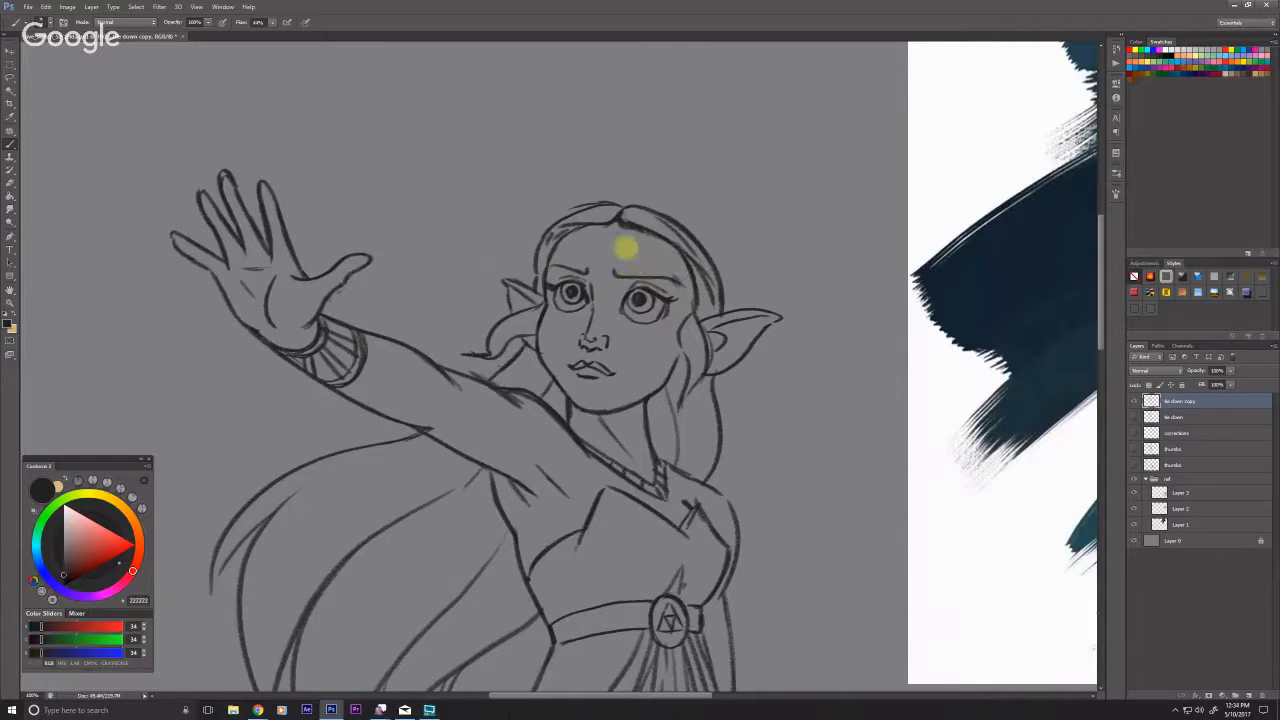
{"action": "left_click_drag", "start_coordinate": [491, 328], "coordinate": [493, 331]}
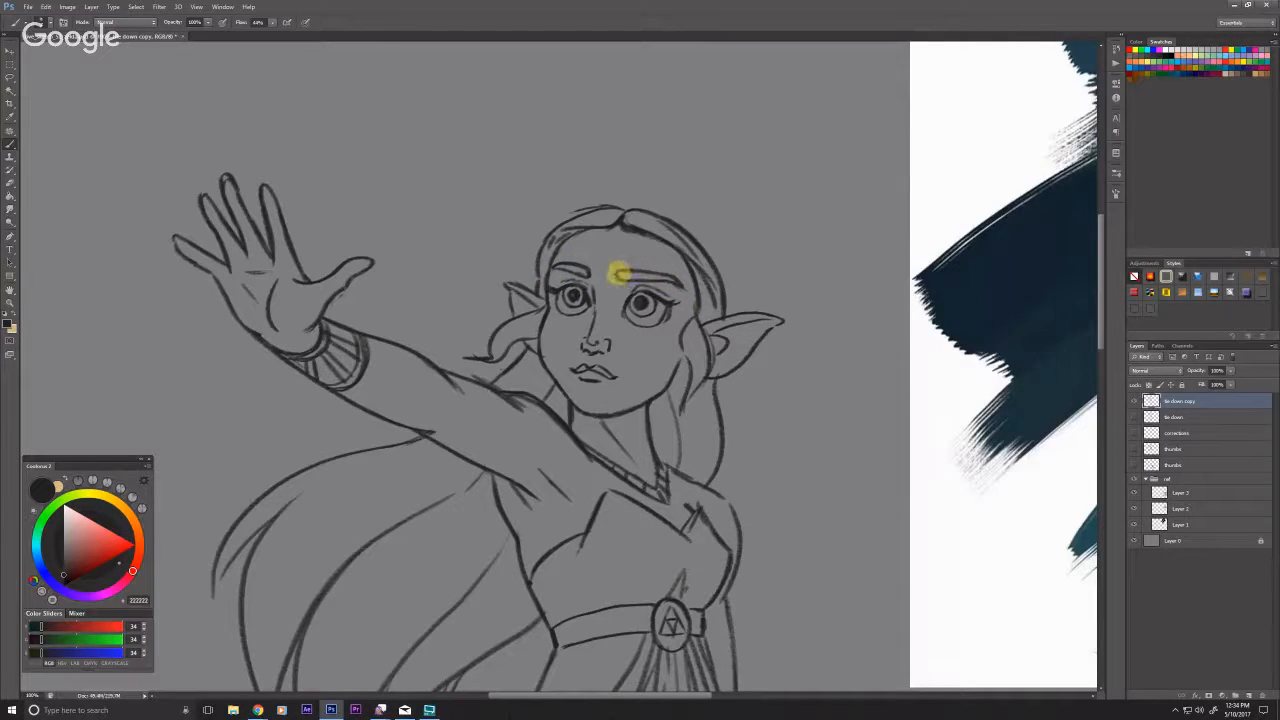
{"action": "left_click_drag", "start_coordinate": [491, 234], "coordinate": [153, 283]}
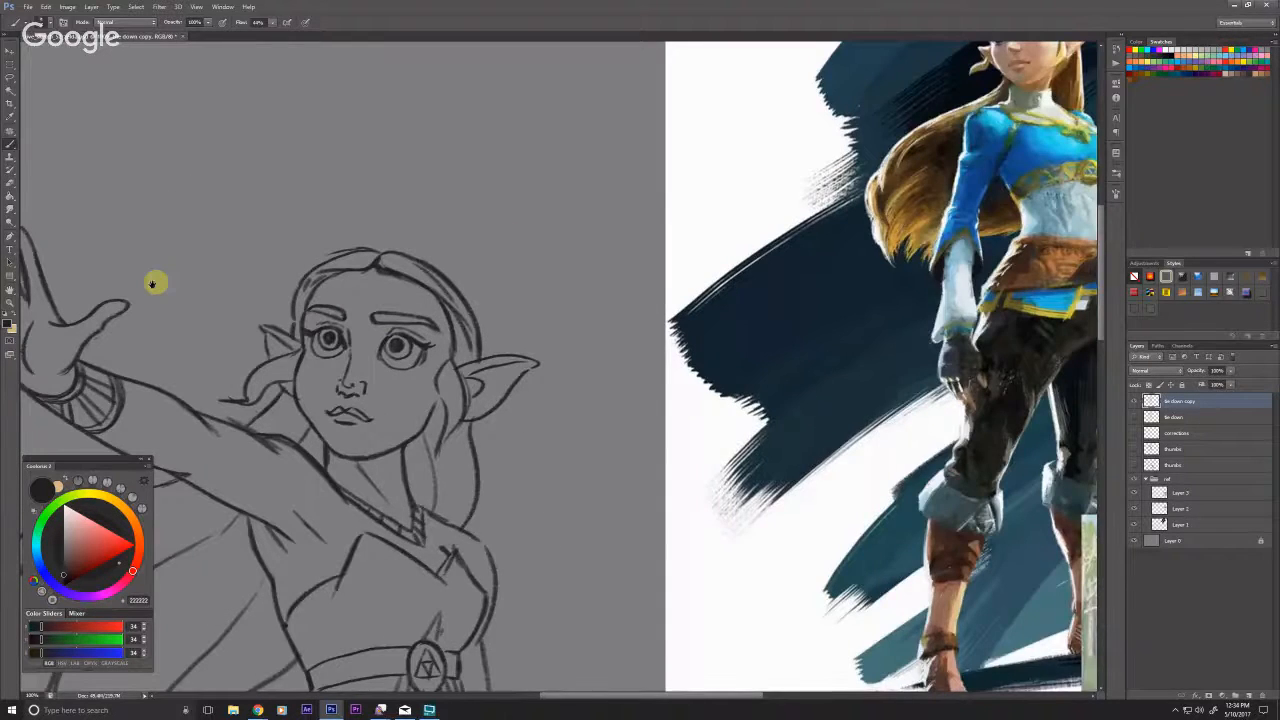
{"action": "mouse_move", "coordinate": [384, 315]}
{"action": "left_mouse_down"}
{"action": "mouse_move", "coordinate": [606, 305]}
{"action": "mouse_move", "coordinate": [660, 318]}
{"action": "mouse_move", "coordinate": [604, 312]}
{"action": "left_mouse_up"}
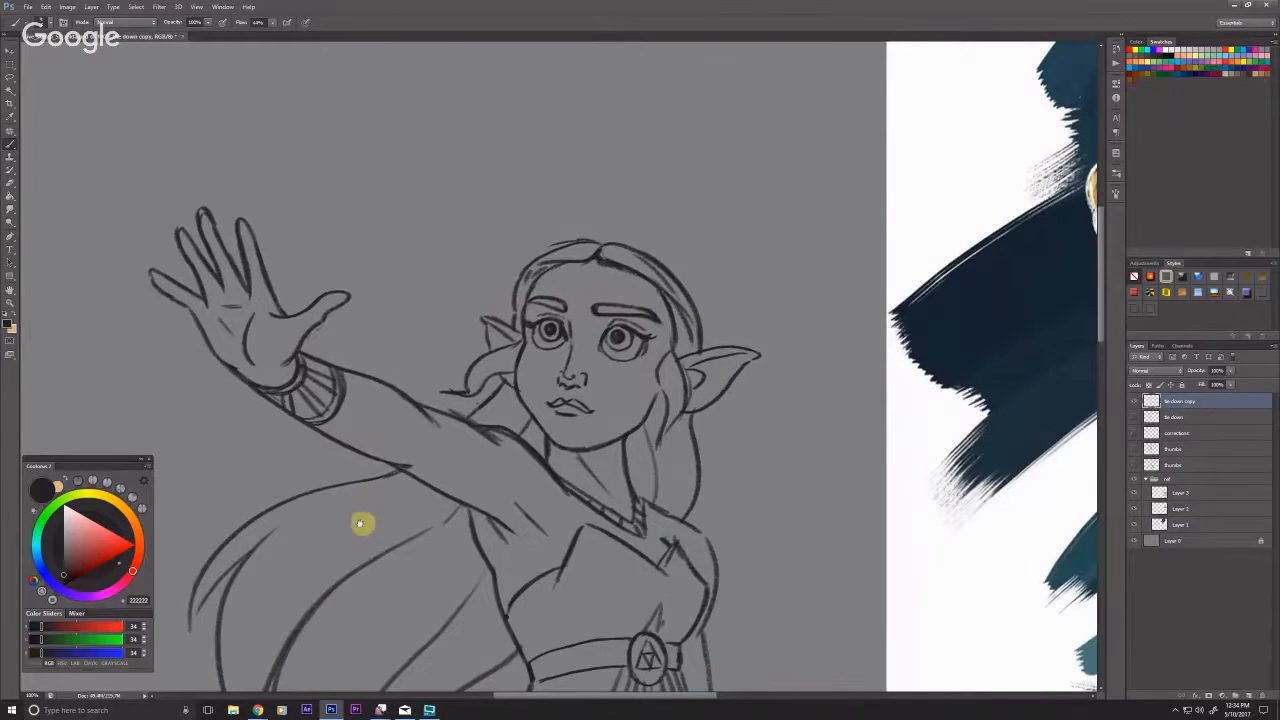
Step: Fill in and darken the two eyebrows and touch up the outline of the left-hand eye
{"action": "left_click_drag", "start_coordinate": [360, 523], "coordinate": [346, 531]}
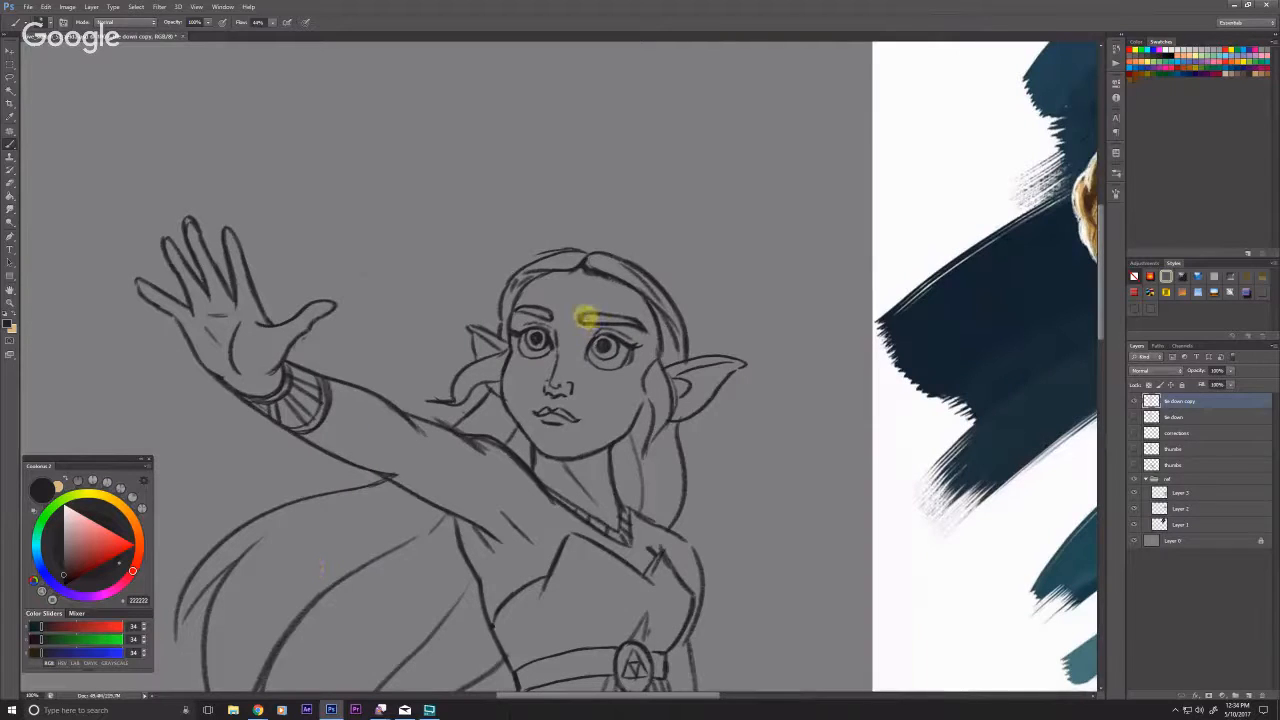
{"action": "left_click_drag", "start_coordinate": [525, 323], "coordinate": [526, 327]}
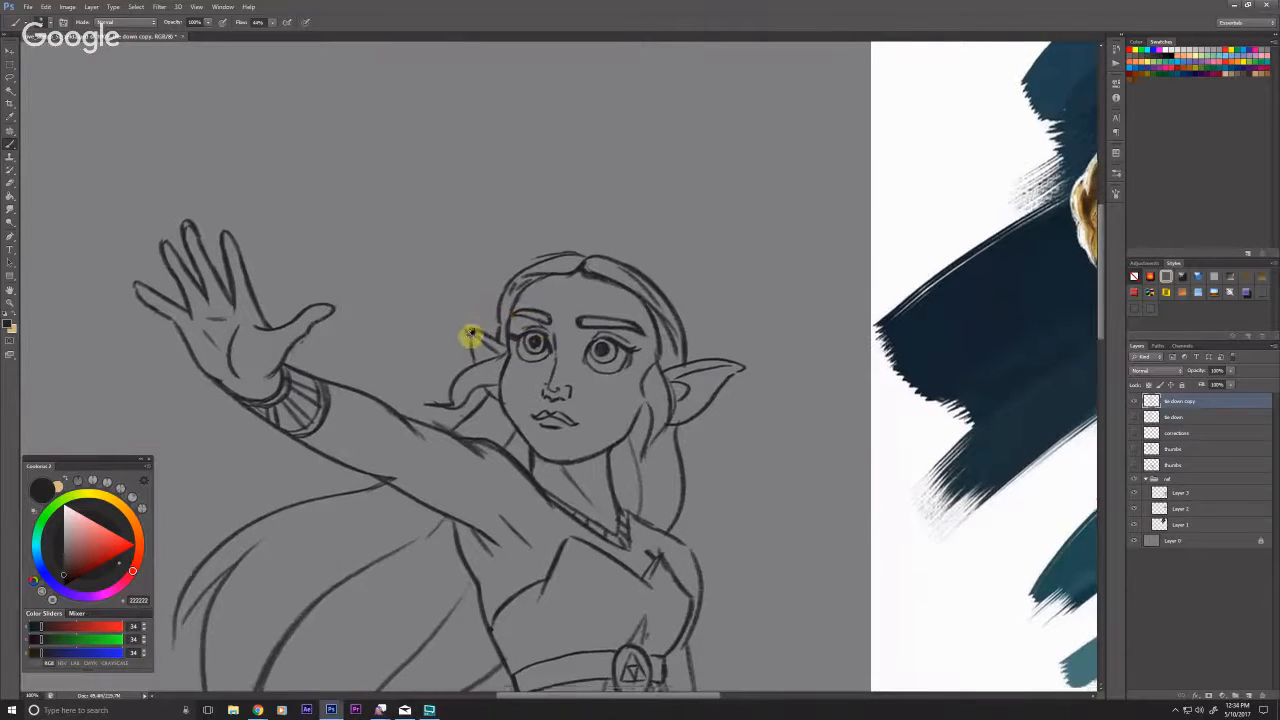
{"action": "left_click_drag", "start_coordinate": [500, 318], "coordinate": [506, 282]}
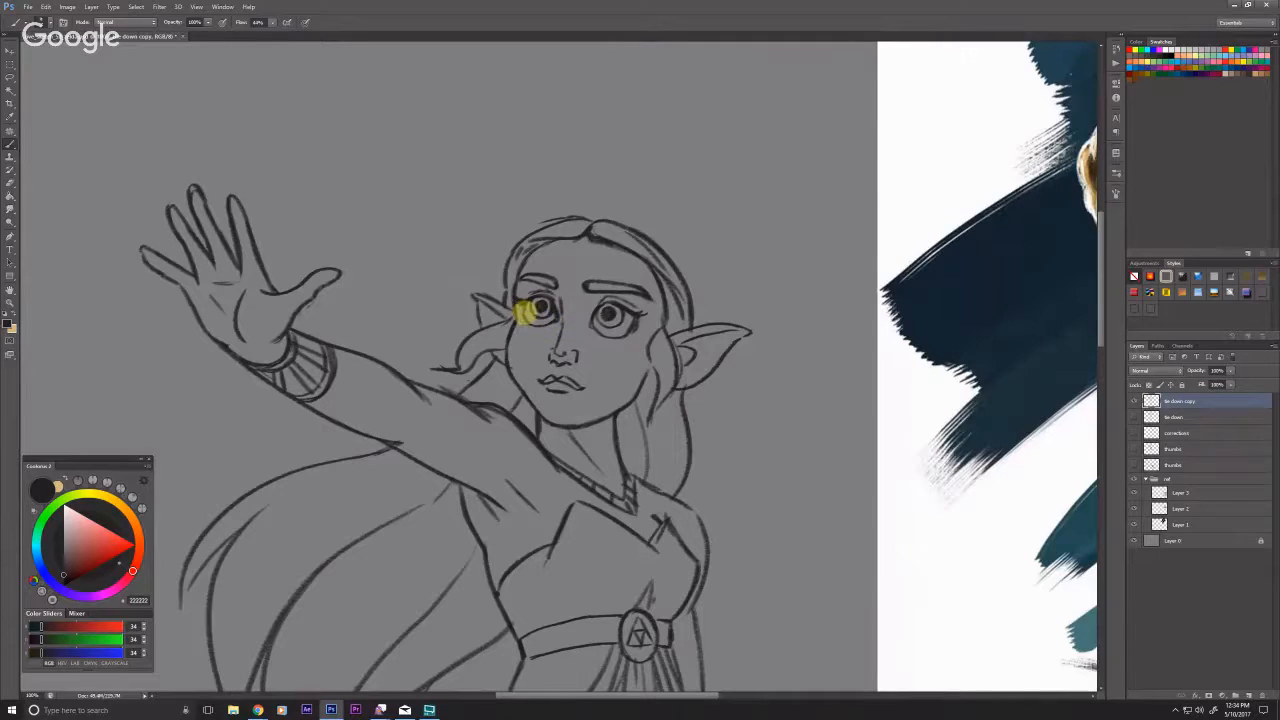
{"action": "left_click_drag", "start_coordinate": [542, 331], "coordinate": [543, 326]}
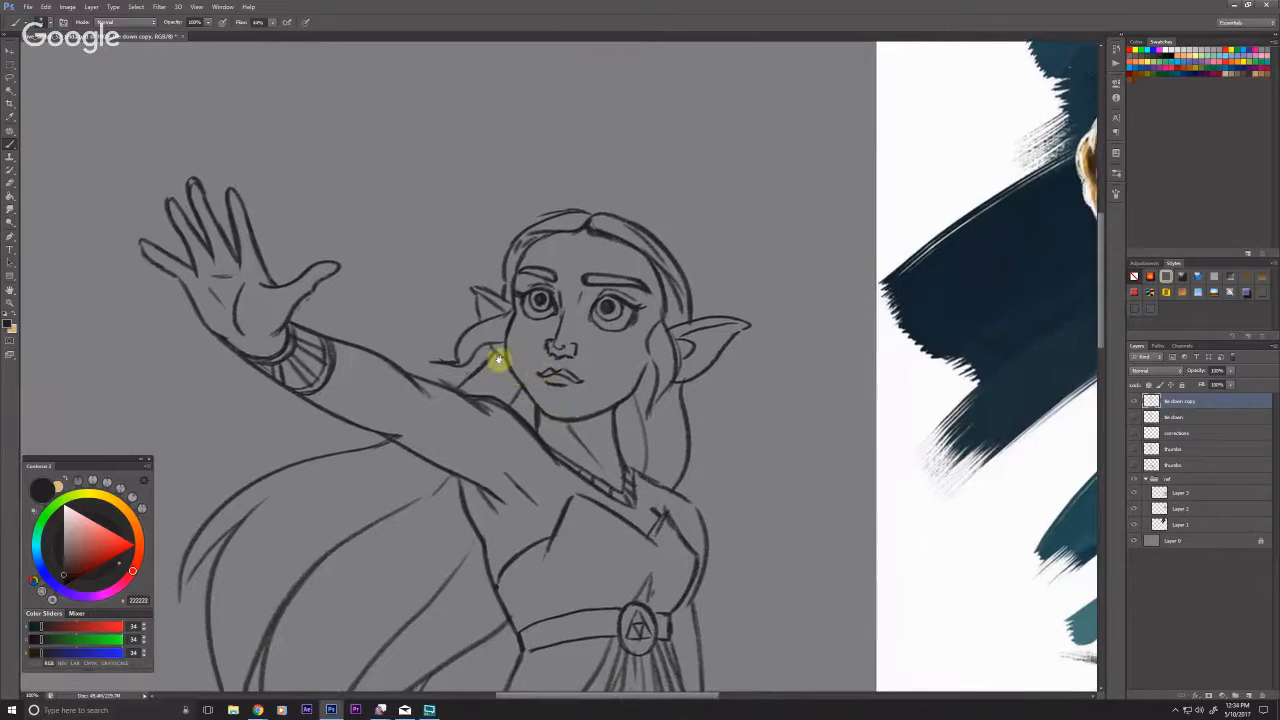
Step: Lasso the mouth, nudge it slightly into place on the face, and deselect
{"action": "key", "text": "l"}
{"action": "left_click_drag", "start_coordinate": [541, 393], "coordinate": [526, 374]}
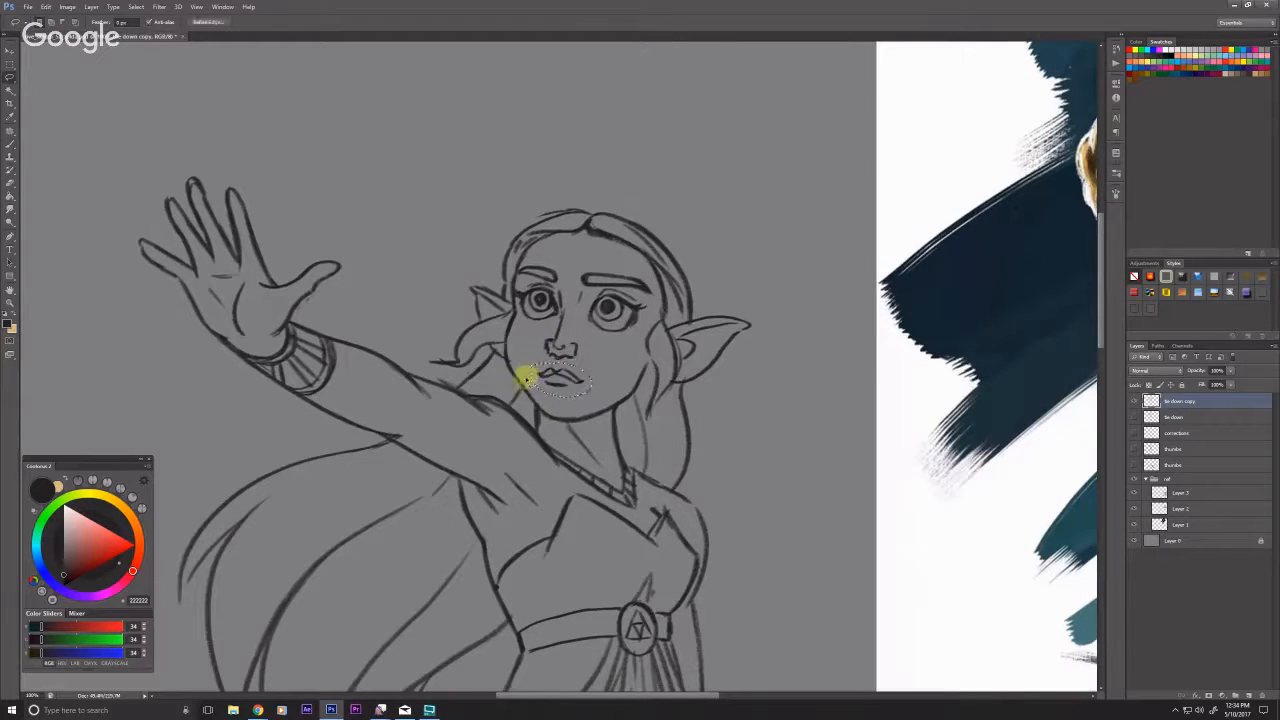
{"action": "key", "text": "v"}
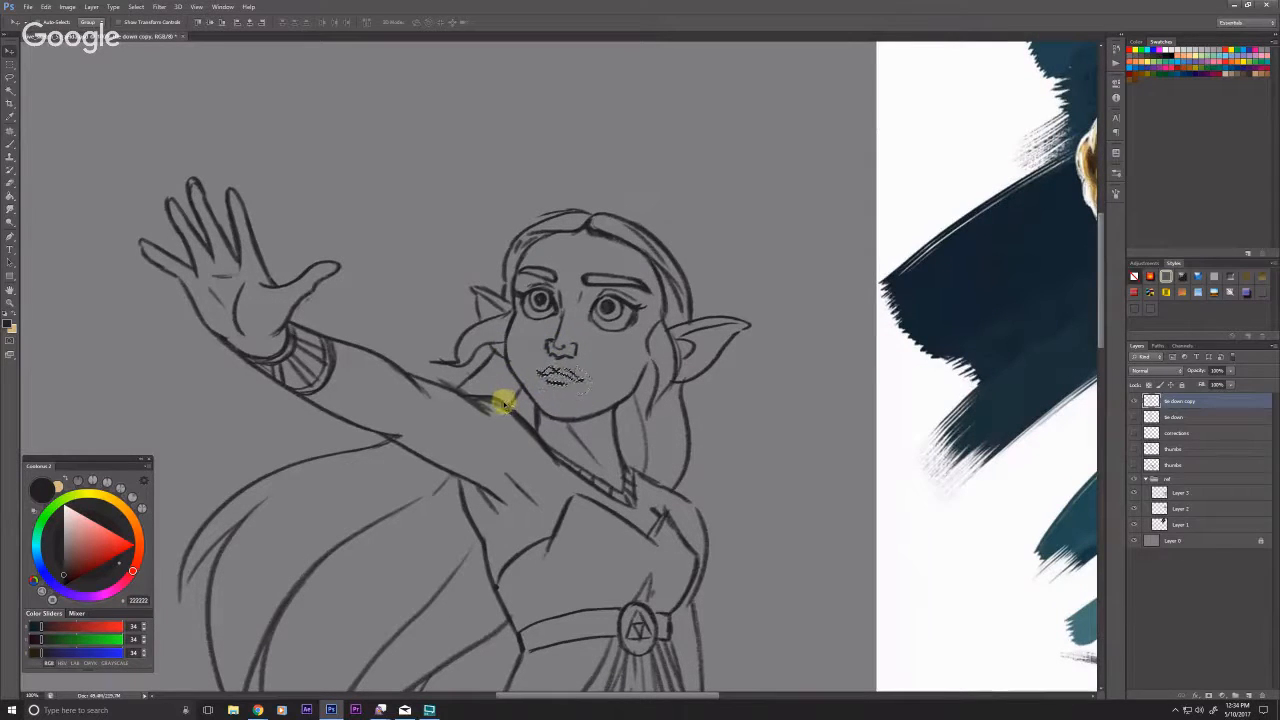
{"action": "key", "text": "ctrl+d"}
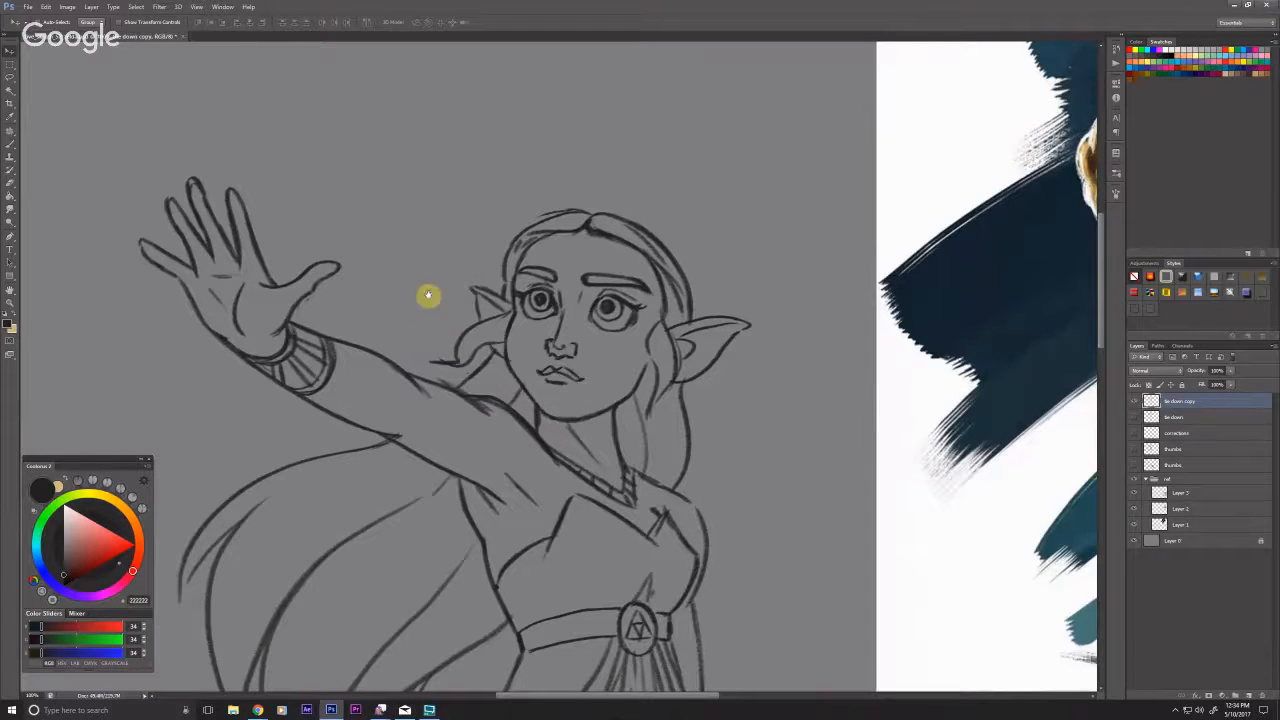
Step: Brush heavier line weight onto the hair around the head, the flowing back strand and the index fingertip
{"action": "key", "text": "b"}
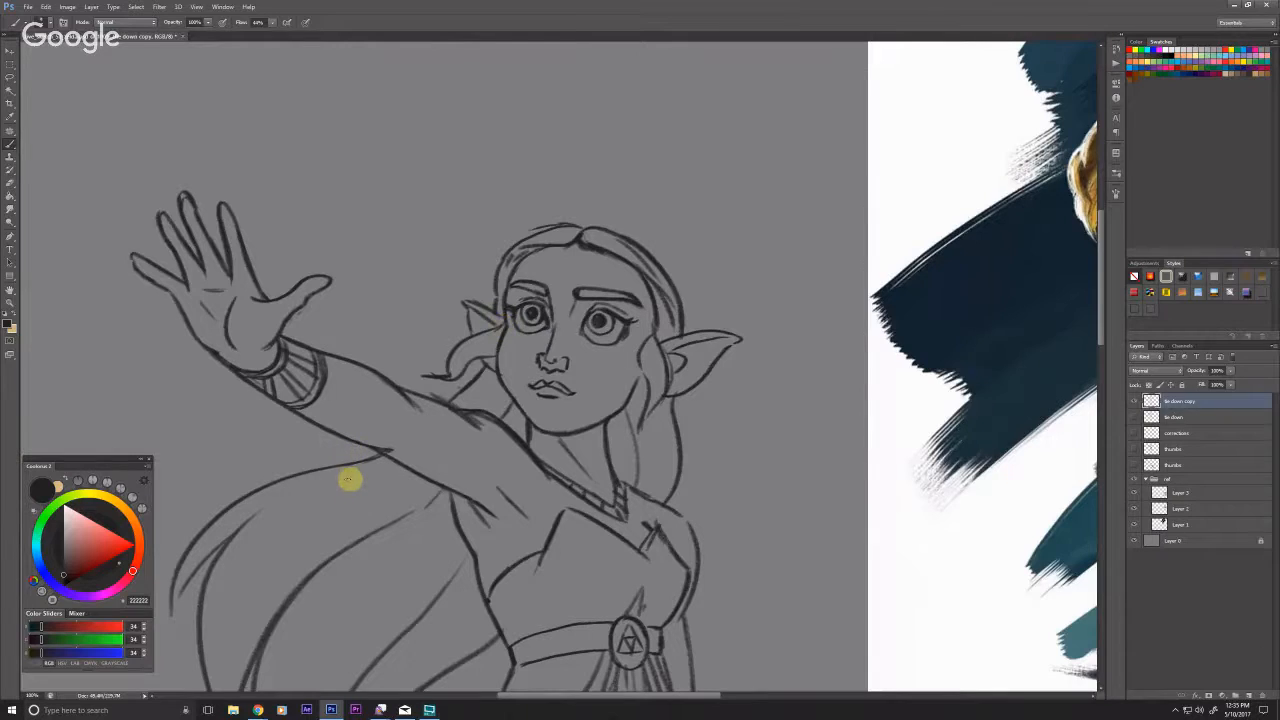
{"action": "left_click_drag", "start_coordinate": [349, 477], "coordinate": [375, 455]}
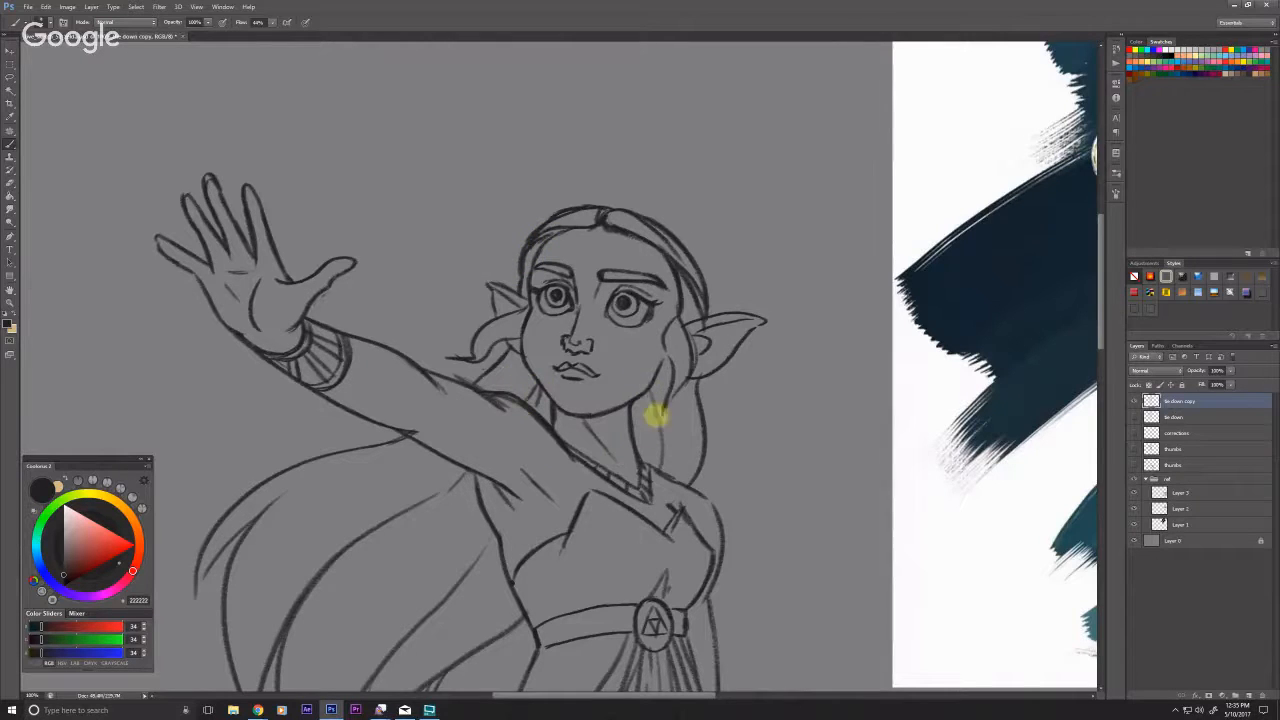
{"action": "left_click_drag", "start_coordinate": [375, 400], "coordinate": [530, 280]}
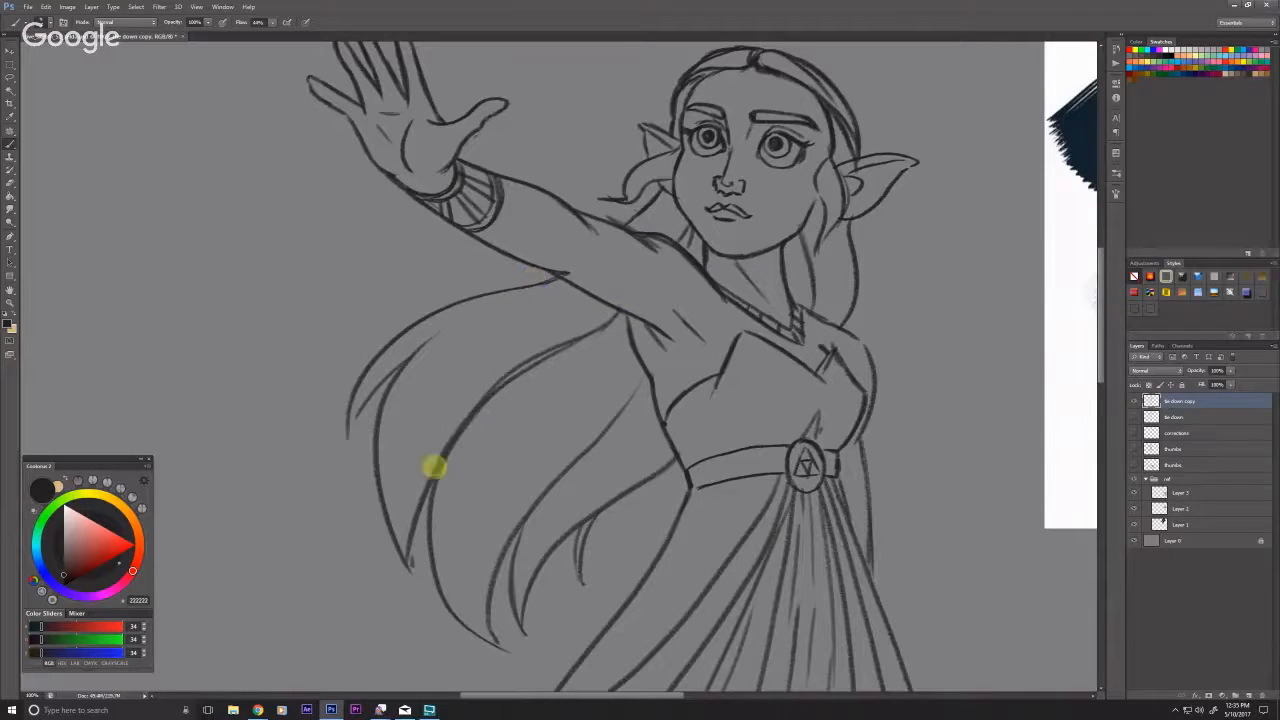
{"action": "left_click_drag", "start_coordinate": [377, 303], "coordinate": [374, 437]}
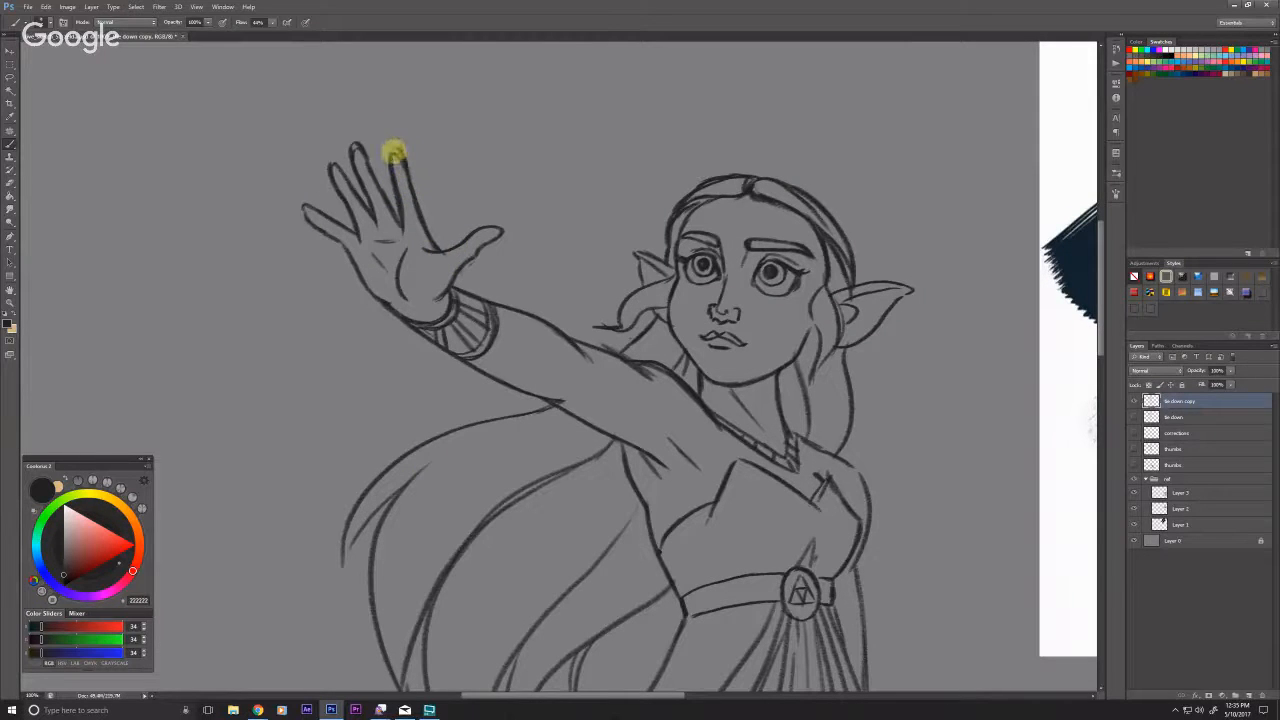
{"action": "mouse_move", "coordinate": [575, 485]}
{"action": "left_mouse_down"}
{"action": "mouse_move", "coordinate": [452, 465]}
{"action": "mouse_move", "coordinate": [420, 484]}
{"action": "left_mouse_up"}
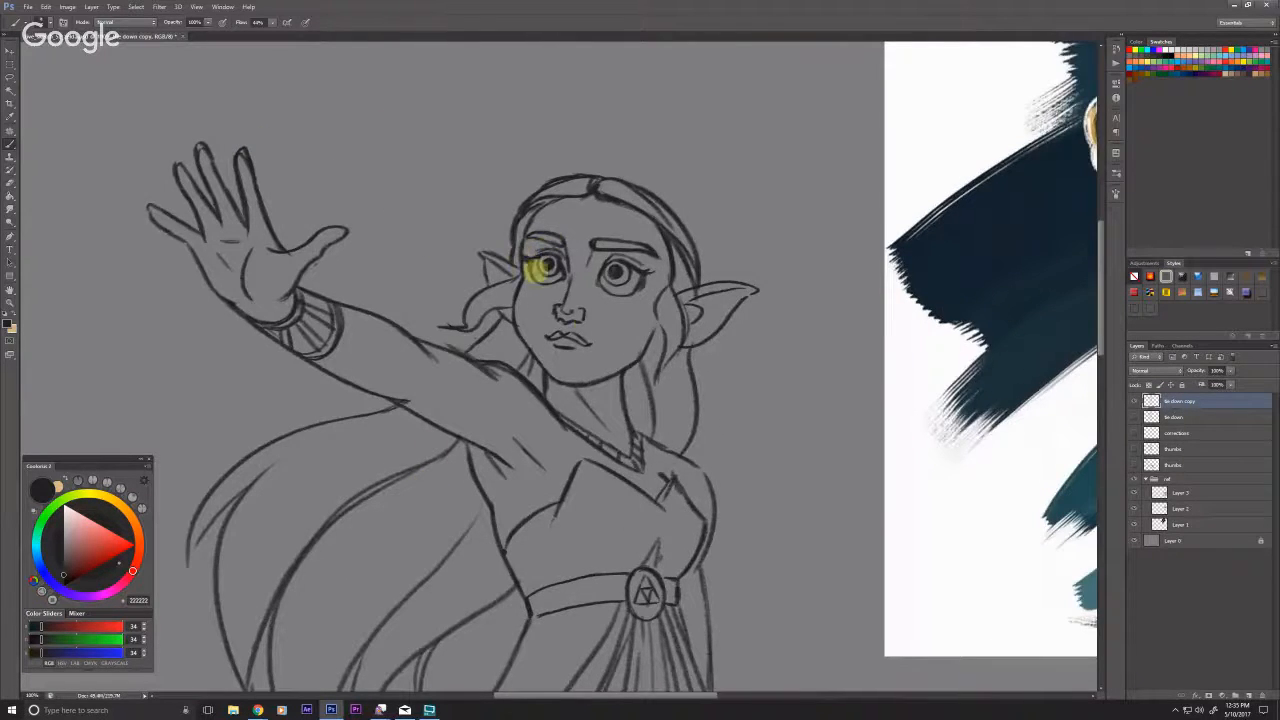
{"action": "left_click_drag", "start_coordinate": [586, 323], "coordinate": [581, 346]}
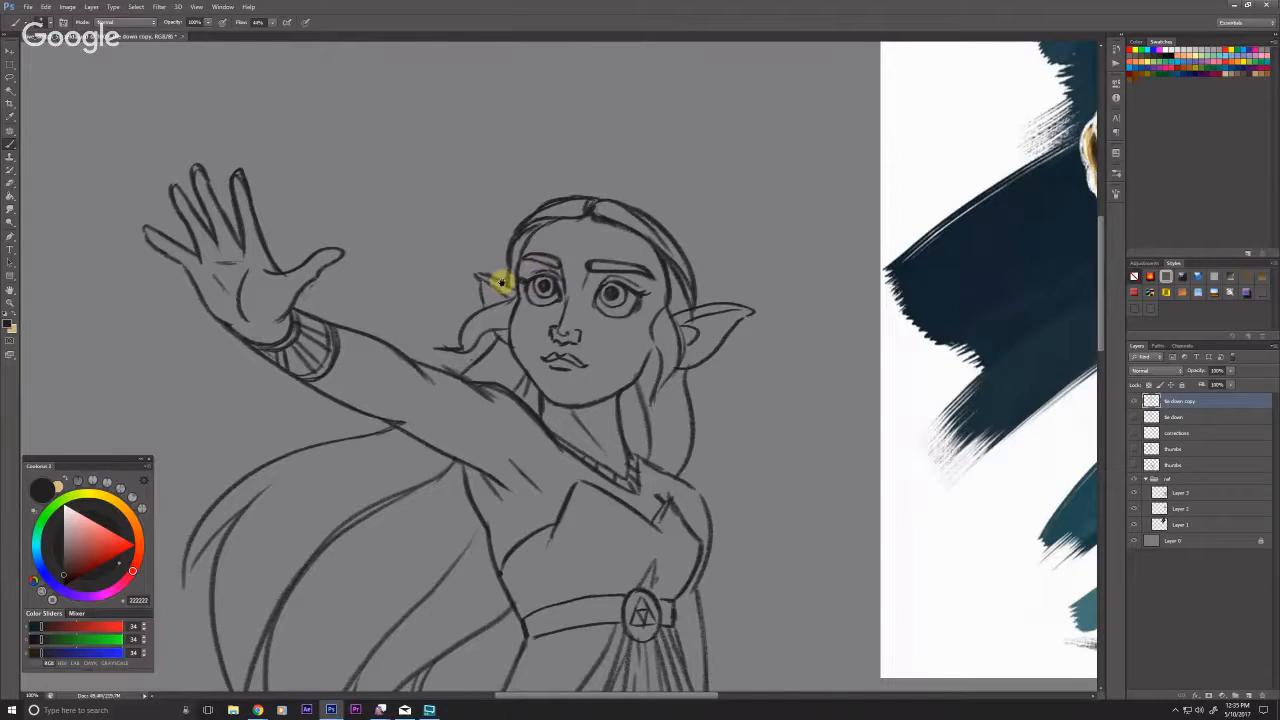
Step: Save the drawing and check the whole figure beside the reference images
{"action": "scroll", "coordinate": [480, 330], "scroll_direction": "up", "scroll_amount": 1}
{"action": "key", "text": "ctrl+s"}
{"action": "key", "text": "z"}
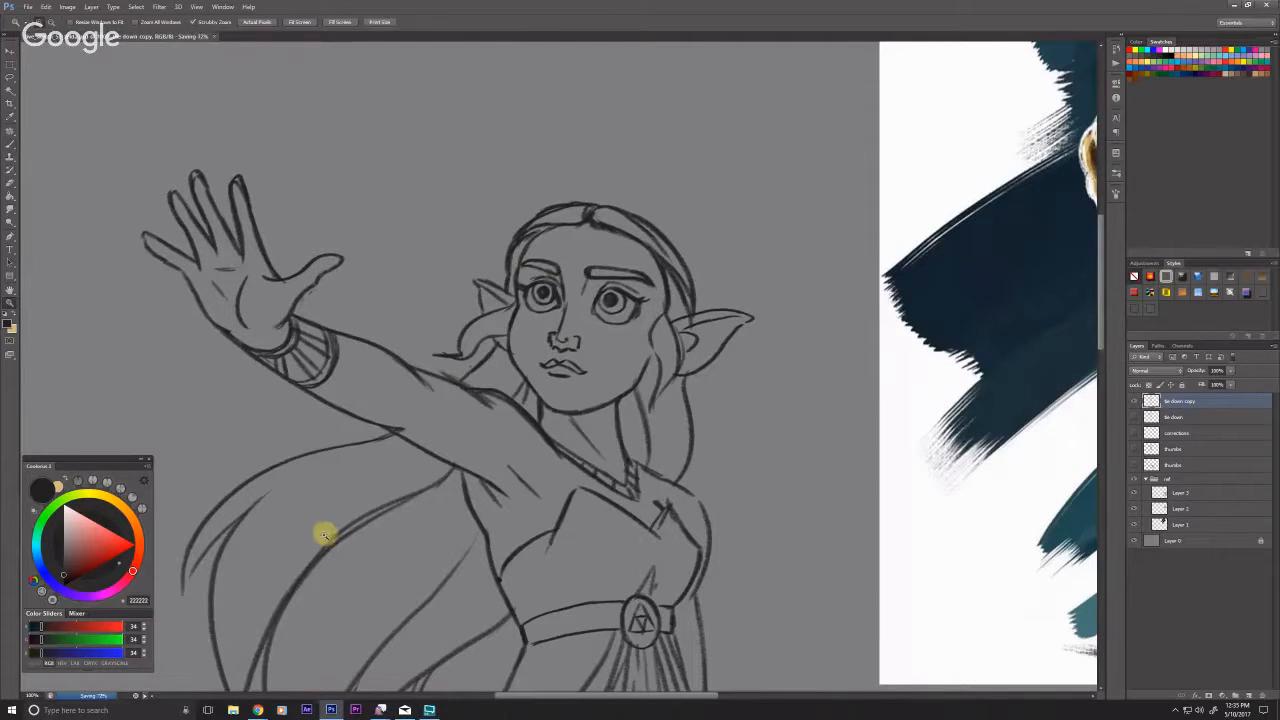
{"action": "left_click", "coordinate": [317, 530], "text": "alt"}
{"action": "left_click", "coordinate": [330, 545], "text": "alt"}
{"action": "left_click", "coordinate": [347, 563], "text": "alt"}
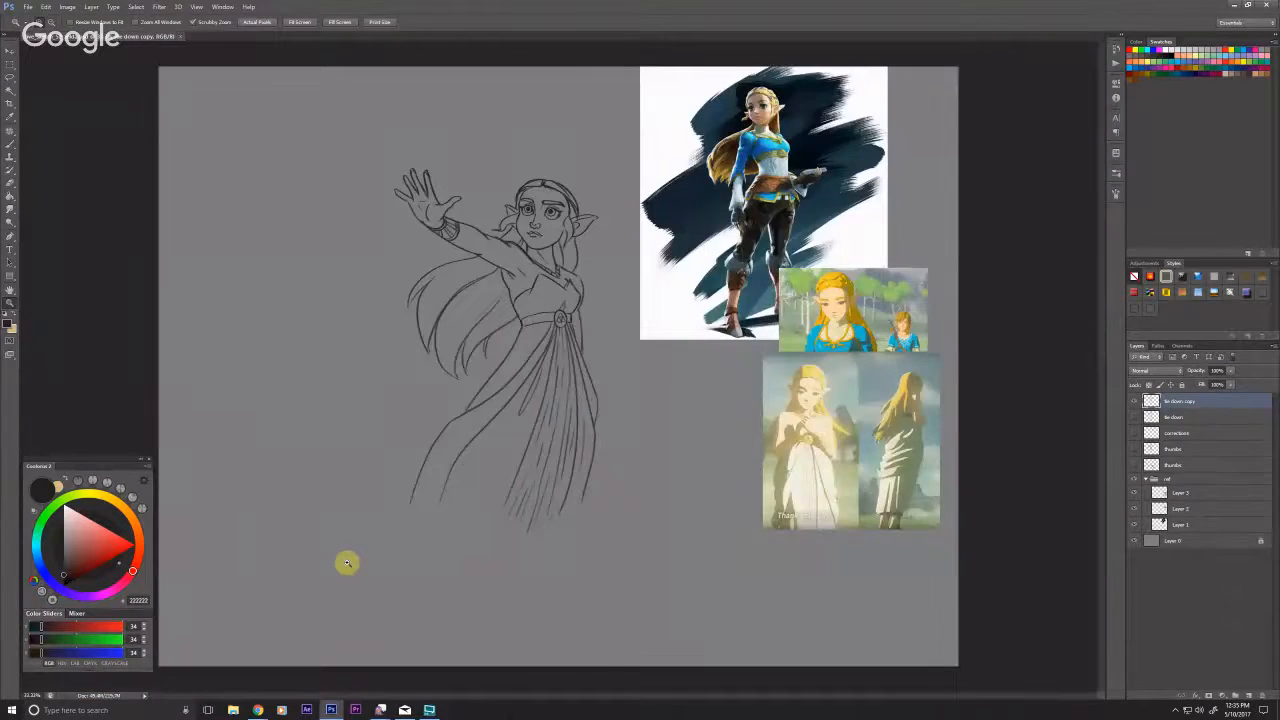
Step: Lasso the left-hand eye and enlarge it with Free Transform to about 111%
{"action": "left_click", "coordinate": [530, 242]}
{"action": "left_click", "coordinate": [532, 241]}
{"action": "left_click", "coordinate": [537, 232]}
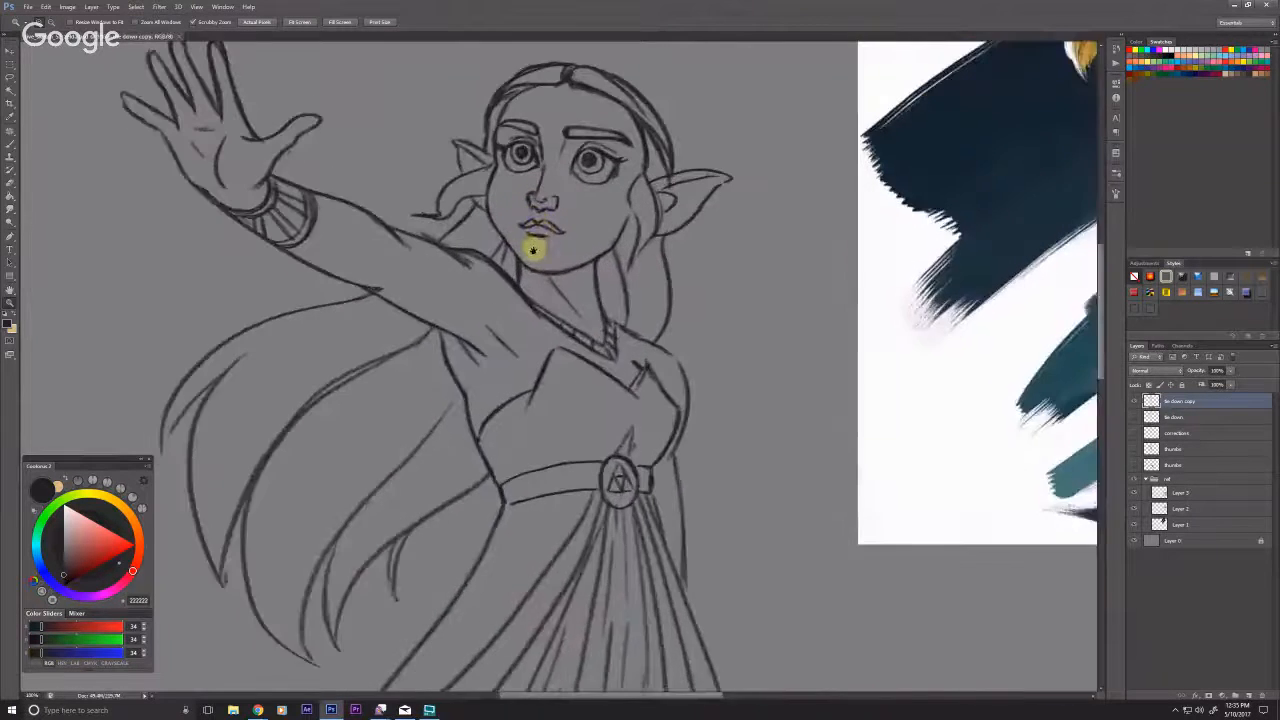
{"action": "left_click_drag", "start_coordinate": [533, 250], "coordinate": [502, 352]}
{"action": "key", "text": "l"}
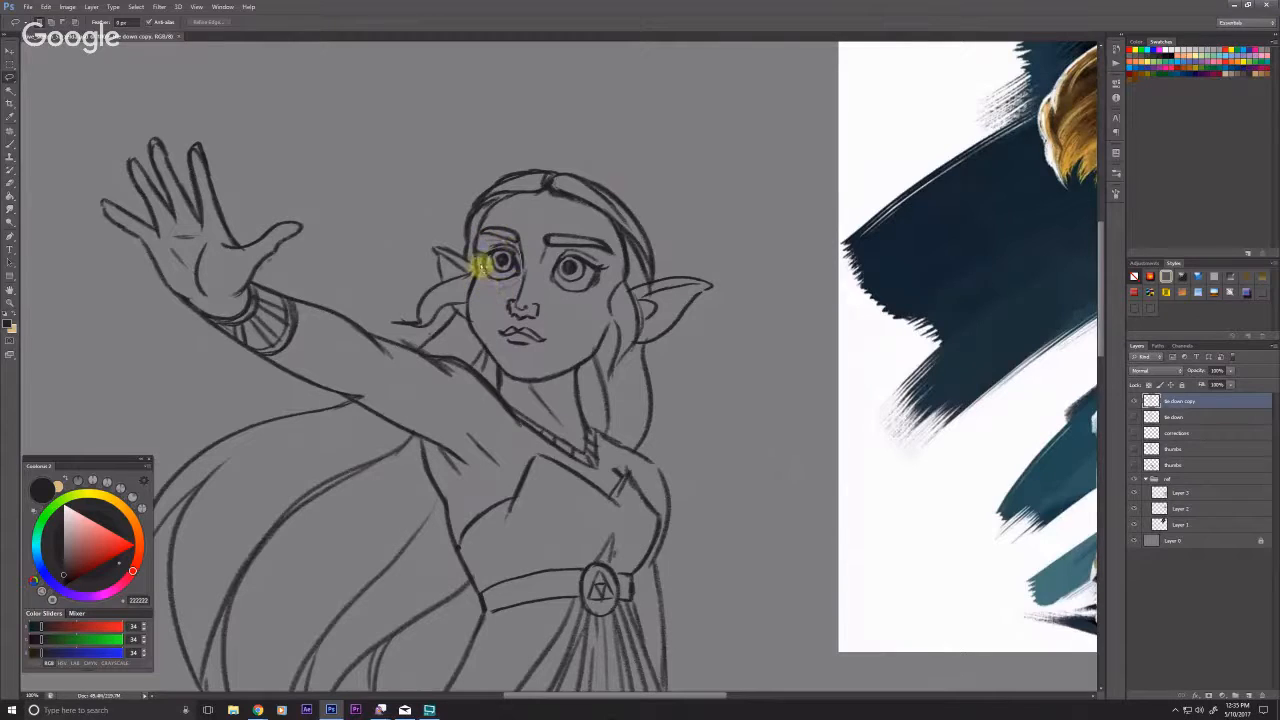
{"action": "key", "text": "ctrl+t"}
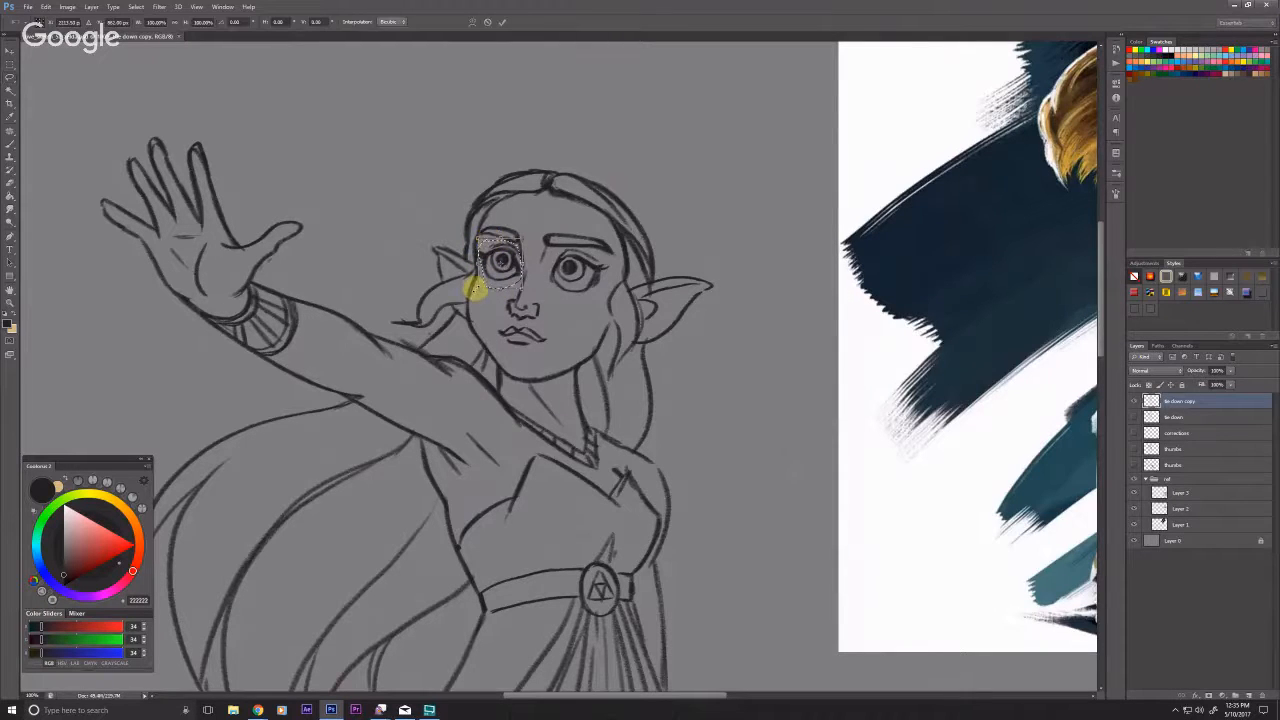
{"action": "left_click_drag", "start_coordinate": [475, 292], "coordinate": [472, 294]}
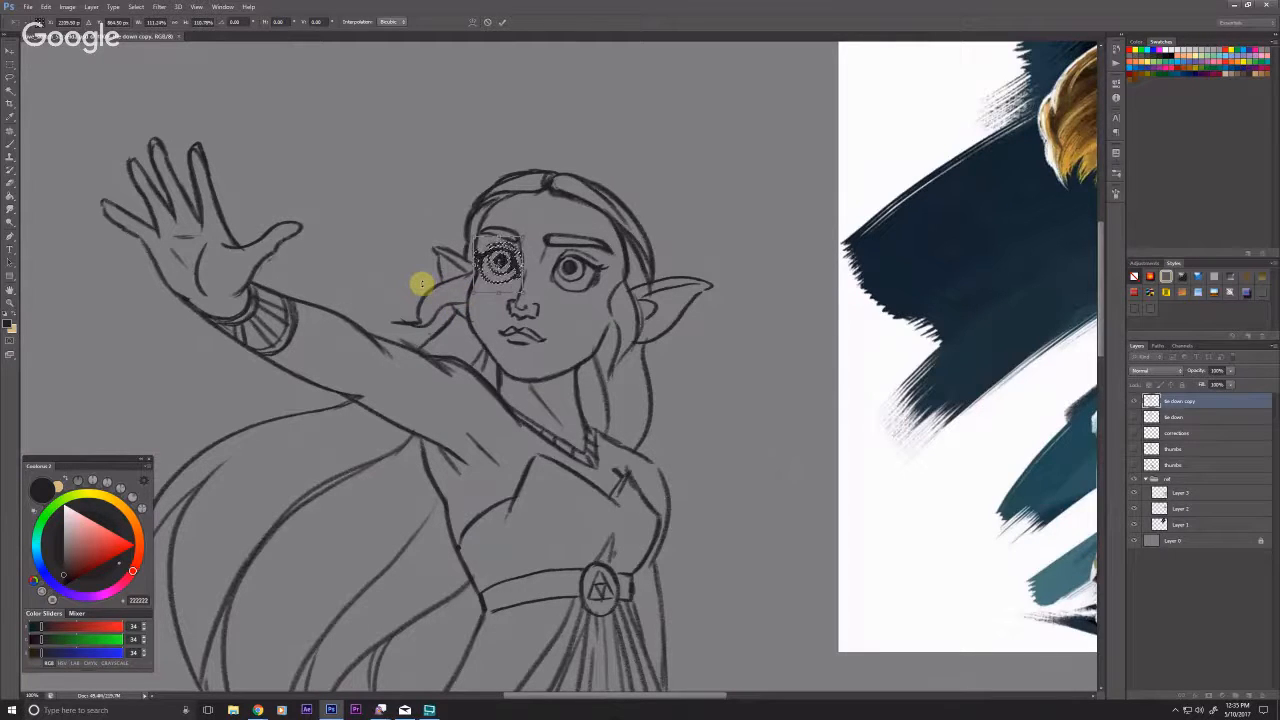
{"action": "key", "text": "Return"}
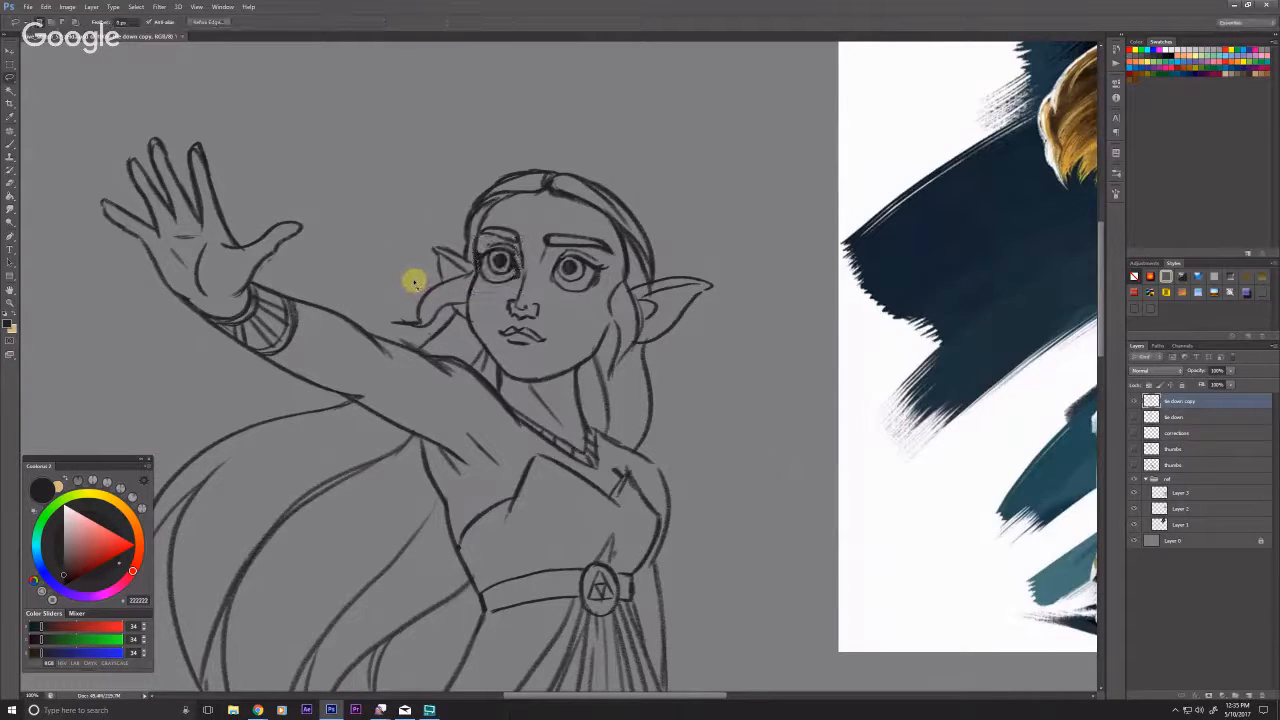
Step: Scale the selected left-hand eye up by about another 5% with Free Transform and deselect it
{"action": "key", "text": "b"}
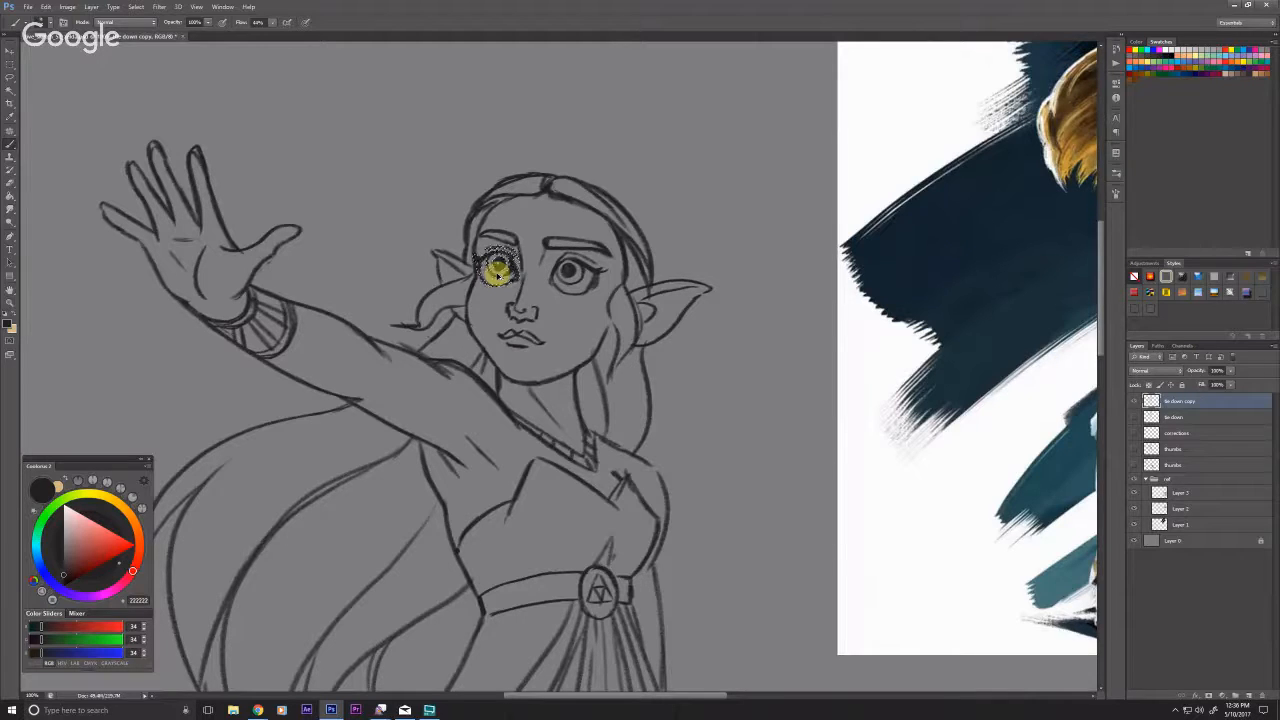
{"action": "key", "text": "ctrl+t"}
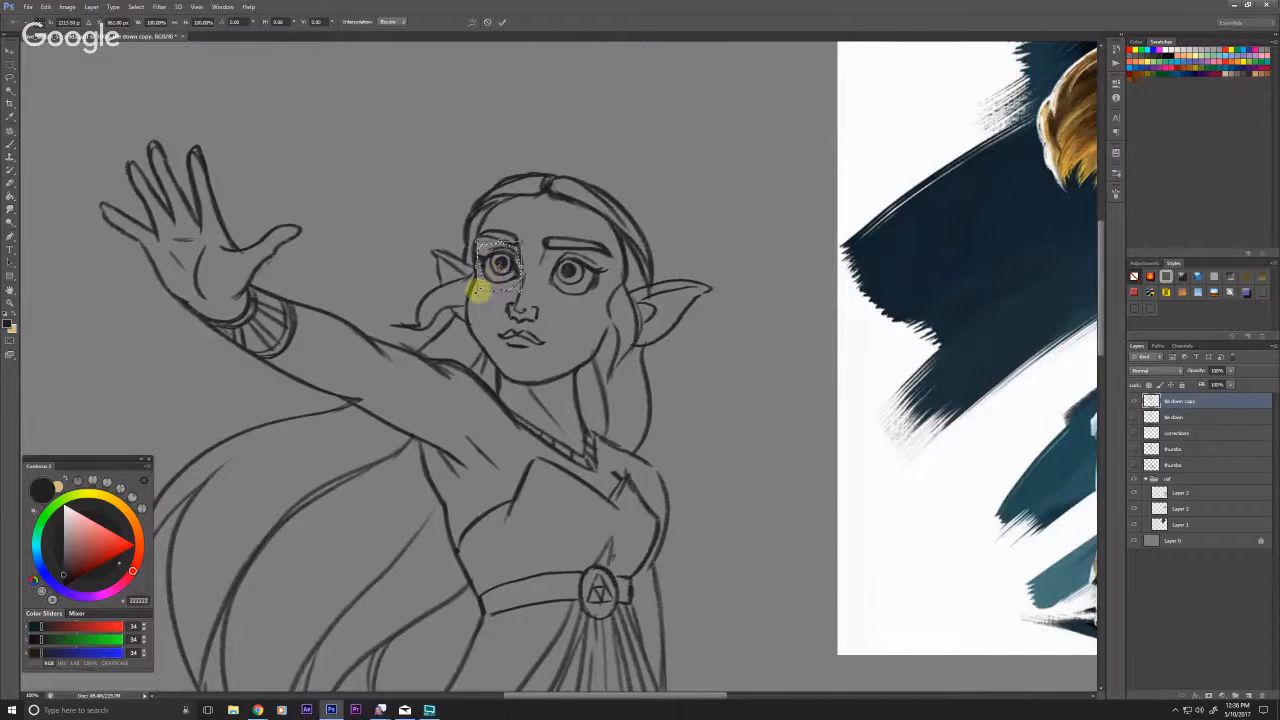
{"action": "left_click_drag", "start_coordinate": [476, 291], "coordinate": [401, 271]}
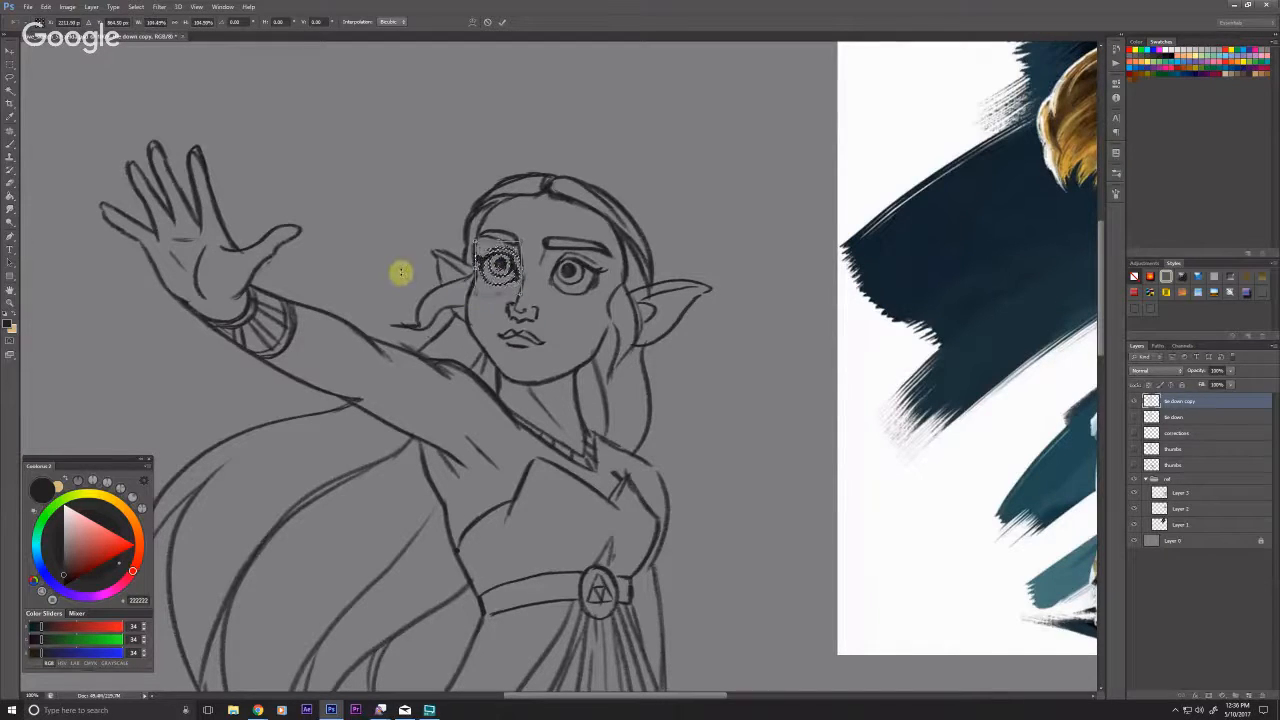
{"action": "key", "text": "Return"}
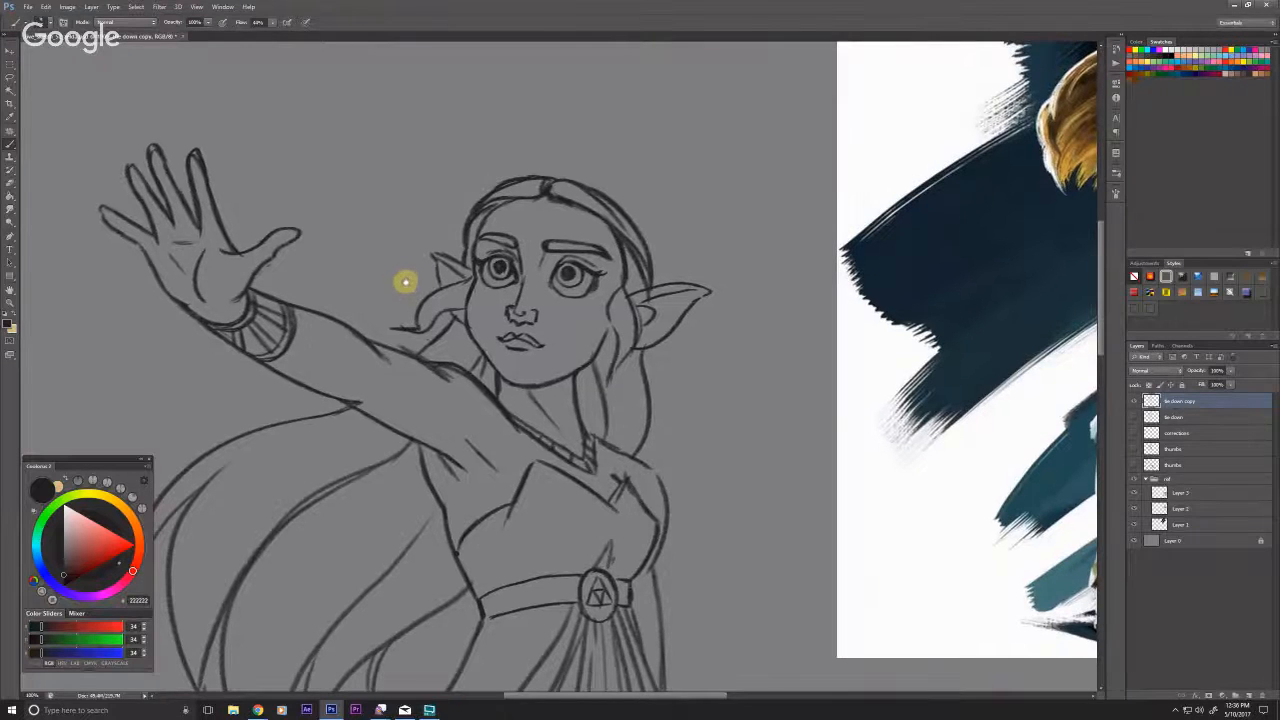
Step: Strengthen the line from the left-hand eyebrow down the nose bridge and save the drawing
{"action": "left_click_drag", "start_coordinate": [509, 243], "coordinate": [520, 268]}
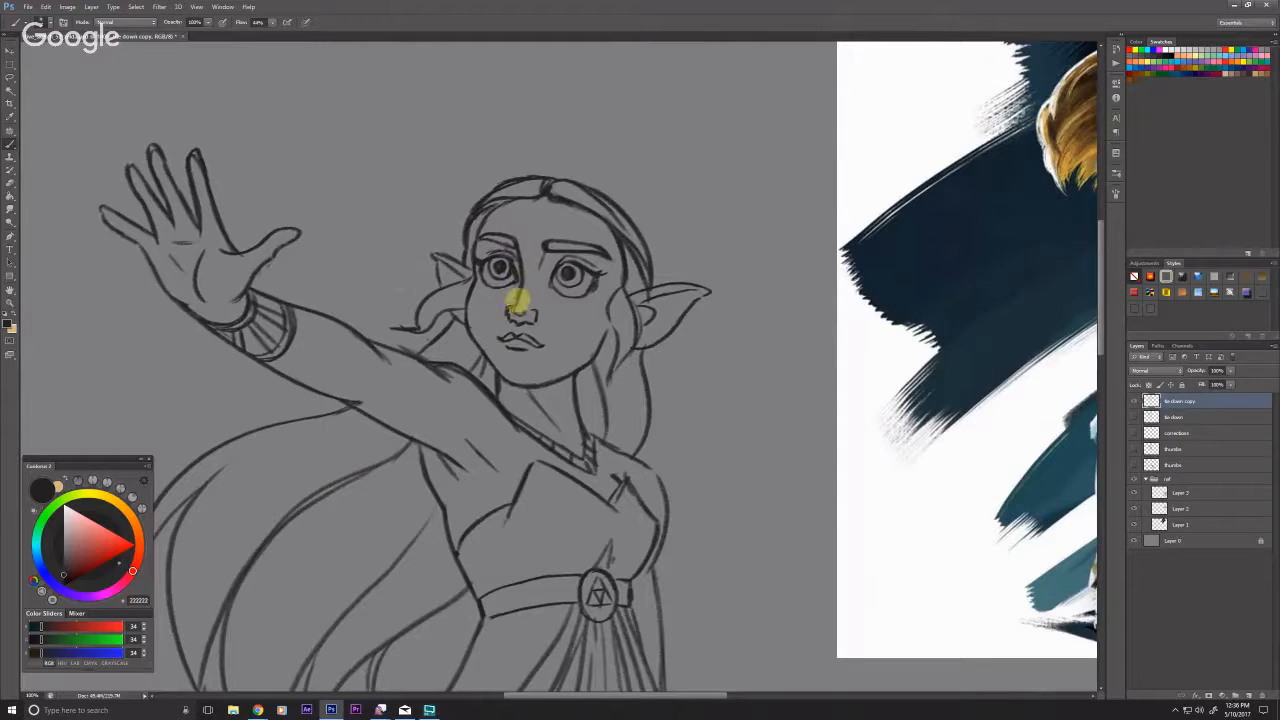
{"action": "left_click_drag", "start_coordinate": [474, 278], "coordinate": [459, 292]}
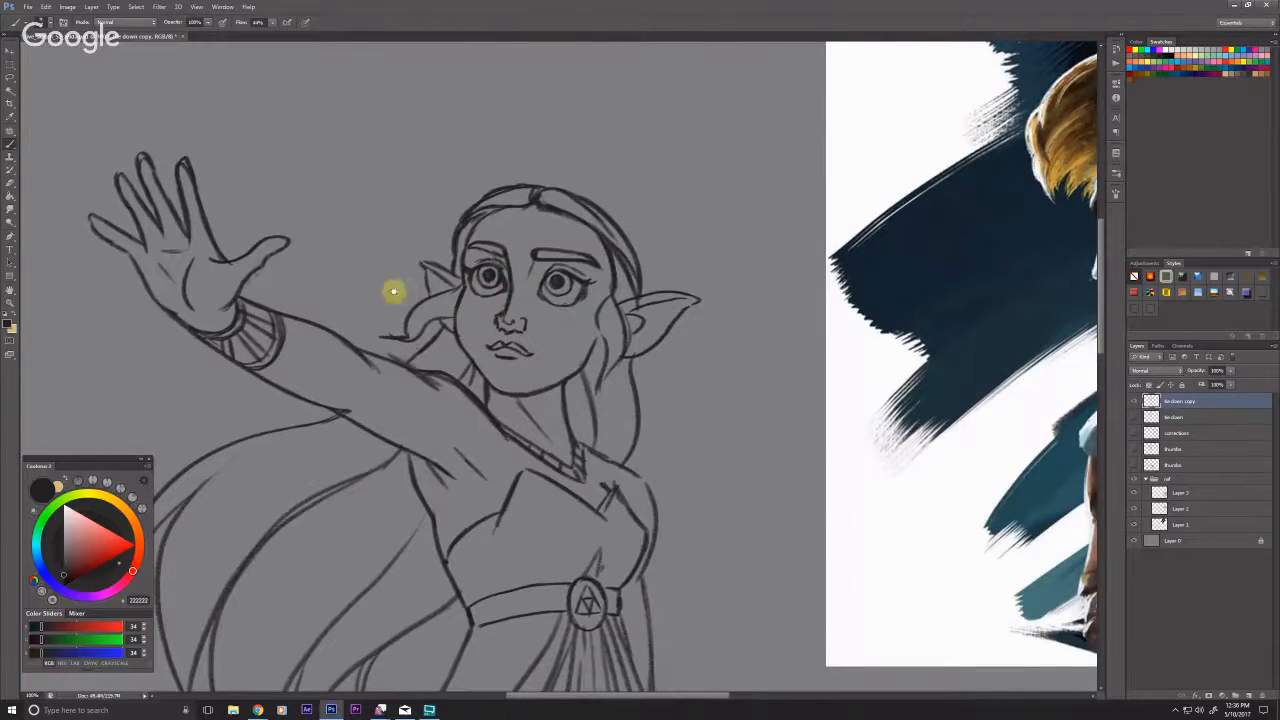
{"action": "left_click_drag", "start_coordinate": [293, 347], "coordinate": [261, 347]}
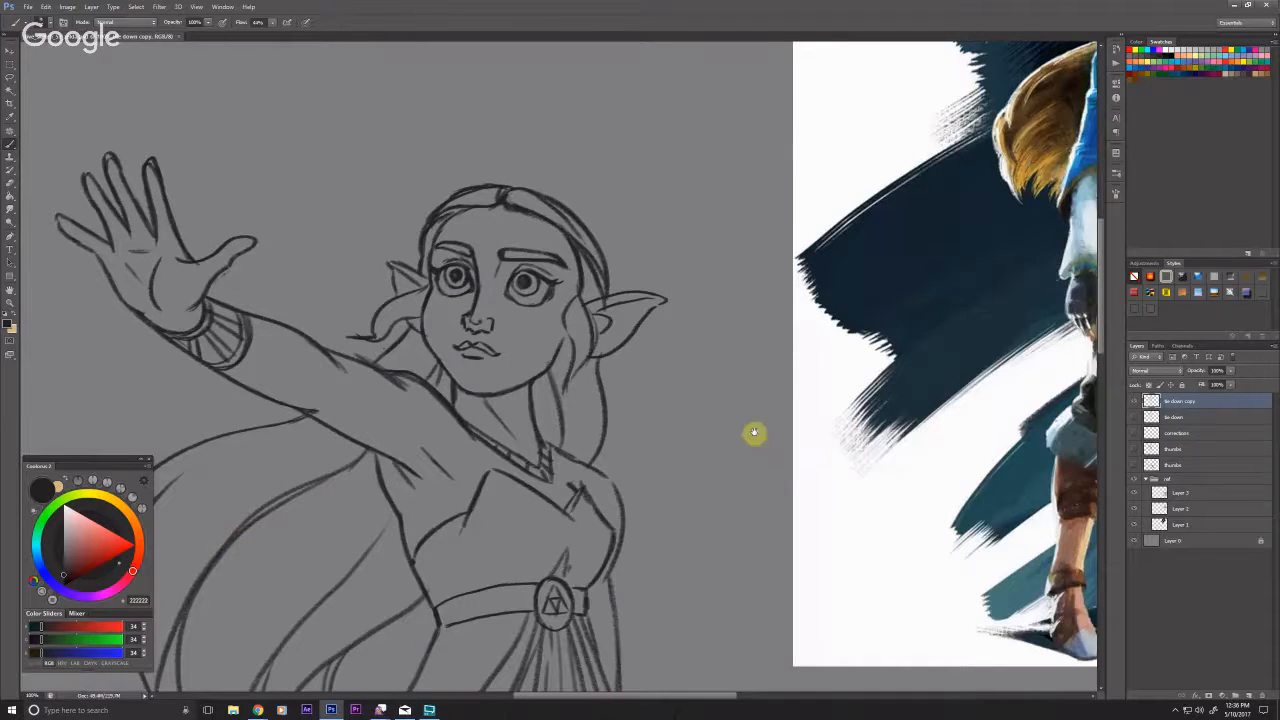
Step: Show the red corrections layer and move it above the tie down copy layer
{"action": "scroll", "coordinate": [770, 455], "scroll_direction": "down", "scroll_amount": 1}
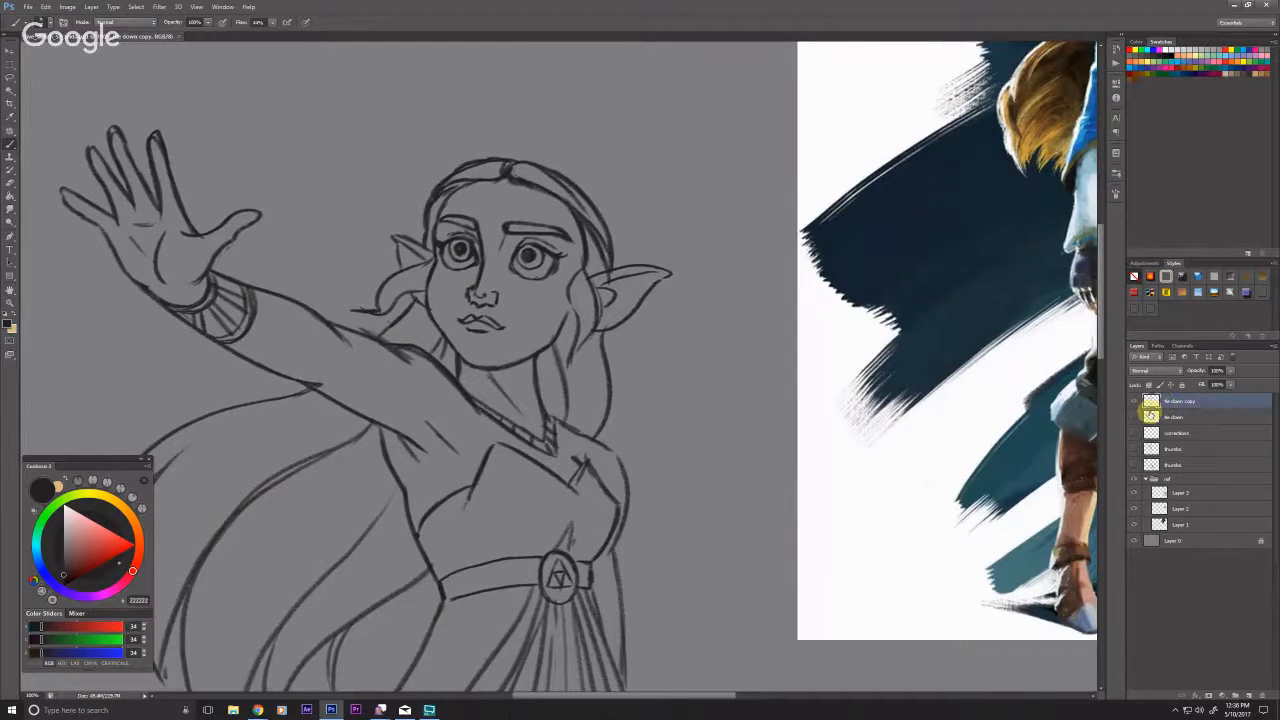
{"action": "left_click", "coordinate": [1165, 432]}
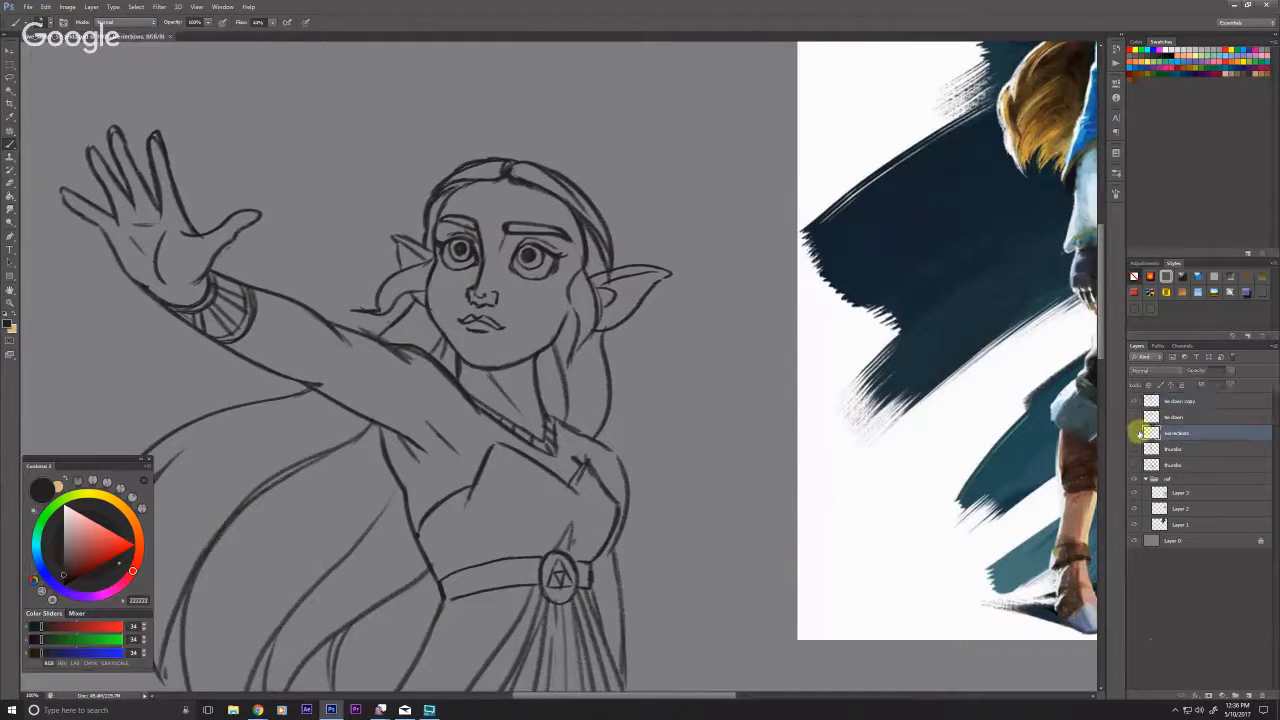
{"action": "left_click", "coordinate": [1134, 432]}
{"action": "left_click_drag", "start_coordinate": [1156, 436], "coordinate": [1152, 397]}
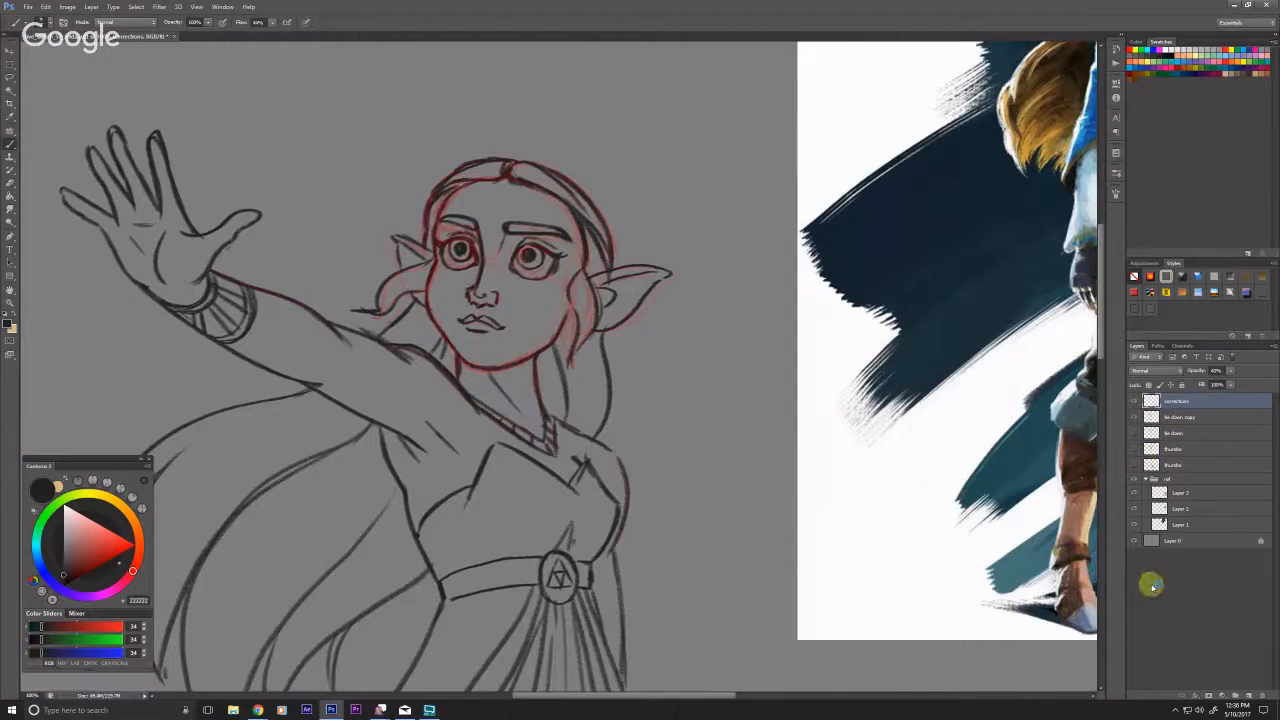
Step: Fade the tie down copy layer to a faint grey and set the corrections layer to 100% opacity
{"action": "left_click", "coordinate": [1172, 417]}
{"action": "left_click", "coordinate": [1230, 371]}
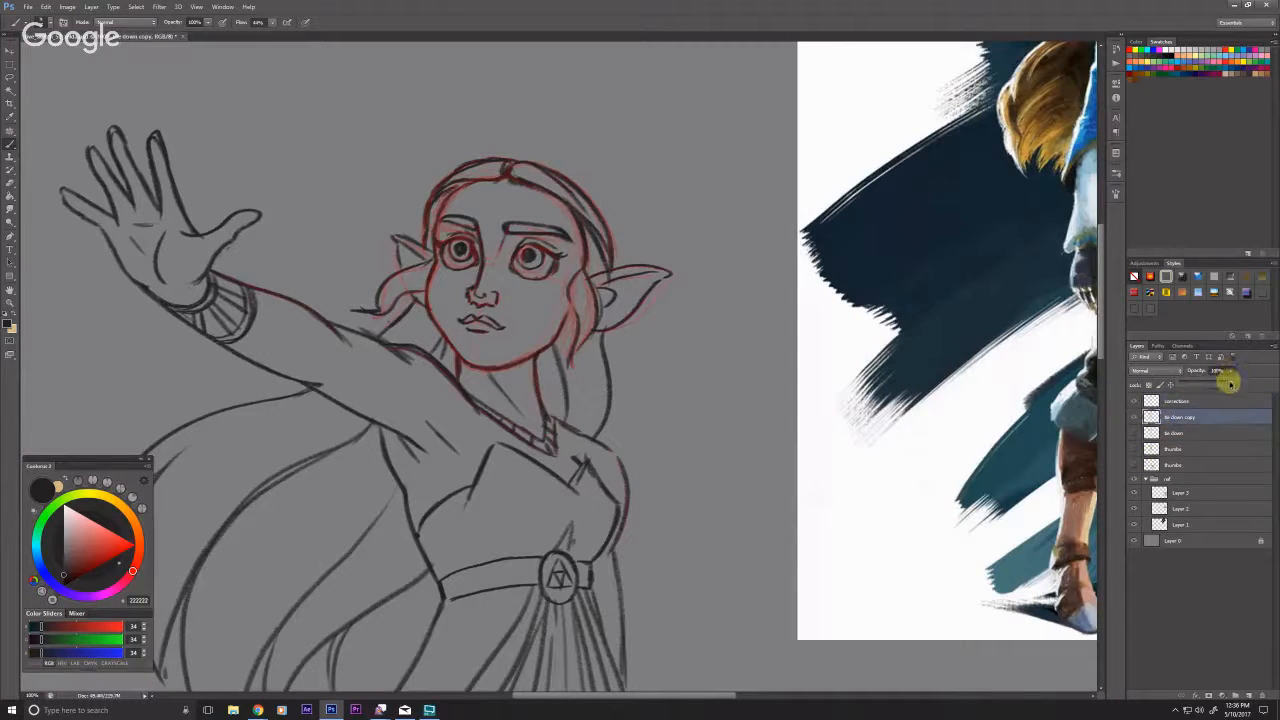
{"action": "mouse_move", "coordinate": [1228, 384]}
{"action": "left_mouse_down"}
{"action": "mouse_move", "coordinate": [1196, 384]}
{"action": "mouse_move", "coordinate": [1273, 390]}
{"action": "left_mouse_up"}
{"action": "left_click", "coordinate": [1172, 401]}
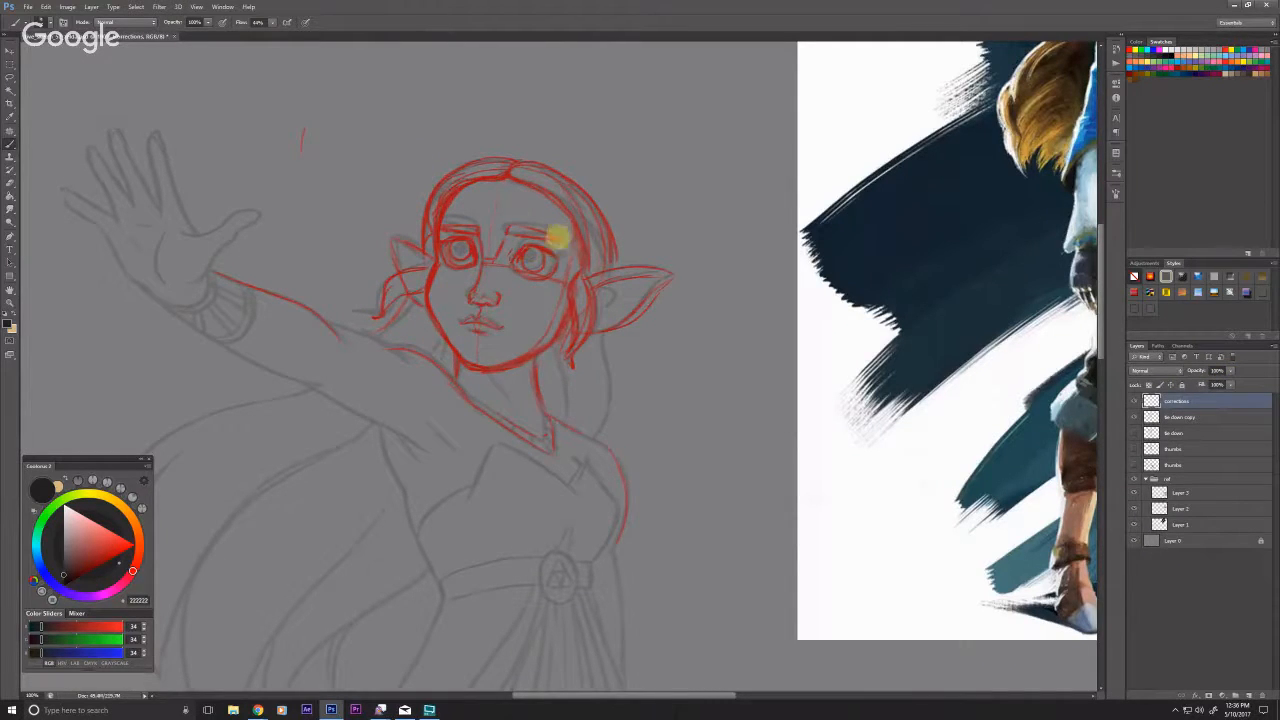
Step: Erase the red eyes and eyebrows on the corrections layer and pick a bright red drawing colour
{"action": "mouse_move", "coordinate": [490, 257]}
{"action": "left_mouse_down"}
{"action": "mouse_move", "coordinate": [470, 226]}
{"action": "mouse_move", "coordinate": [465, 263]}
{"action": "mouse_move", "coordinate": [453, 228]}
{"action": "mouse_move", "coordinate": [439, 240]}
{"action": "left_mouse_up"}
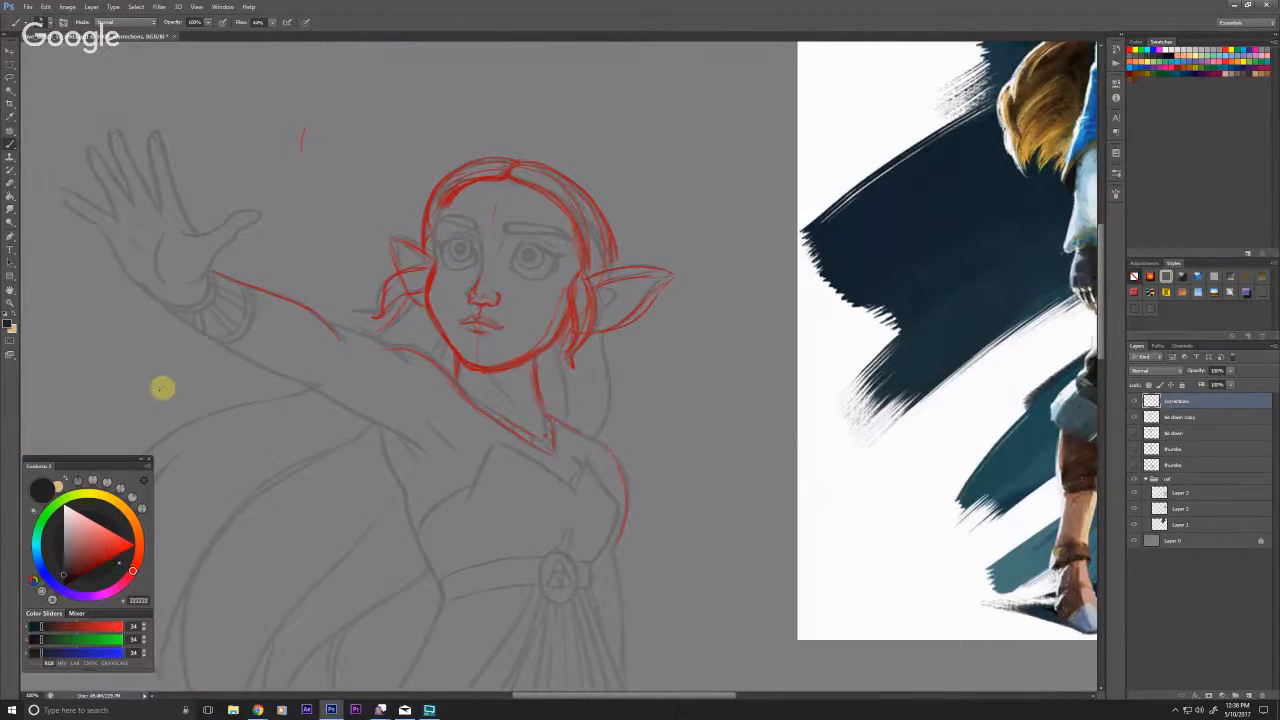
{"action": "left_click_drag", "start_coordinate": [720, 449], "coordinate": [724, 487]}
{"action": "left_click", "coordinate": [102, 549]}
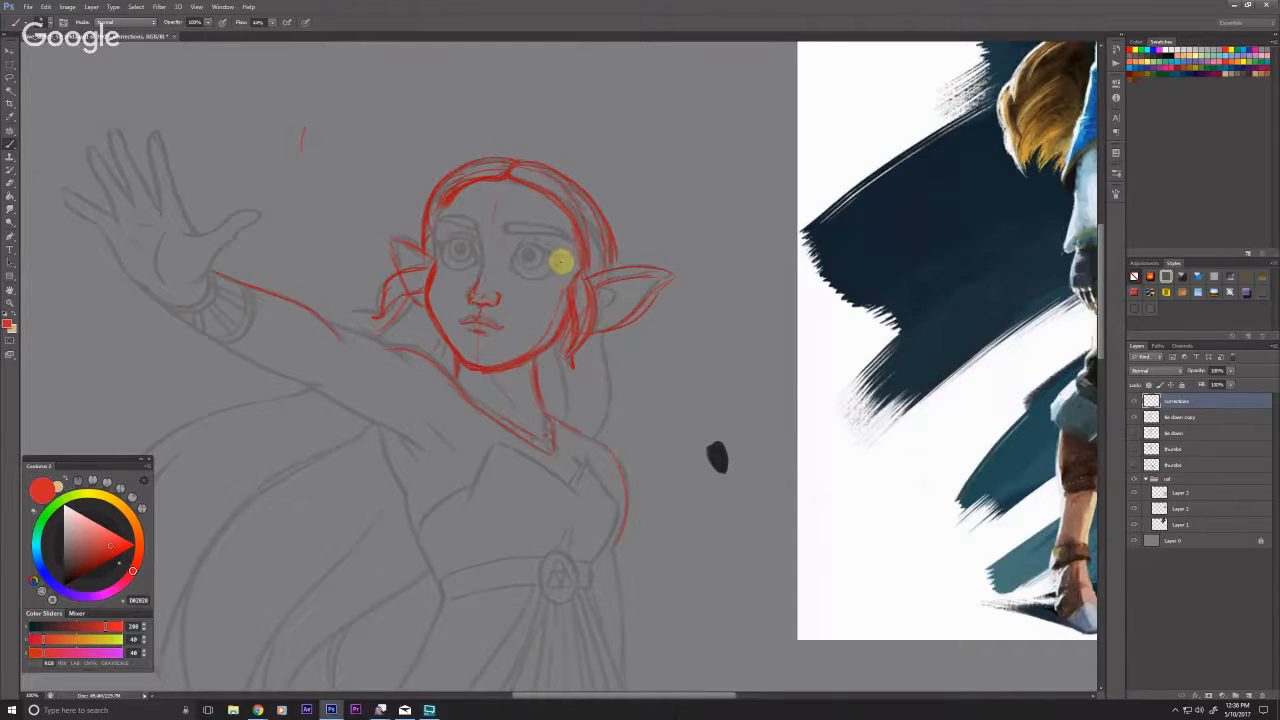
Step: Sketch new rounder eyes and eyebrows in red over the faded face on the corrections layer
{"action": "left_click_drag", "start_coordinate": [561, 262], "coordinate": [543, 249]}
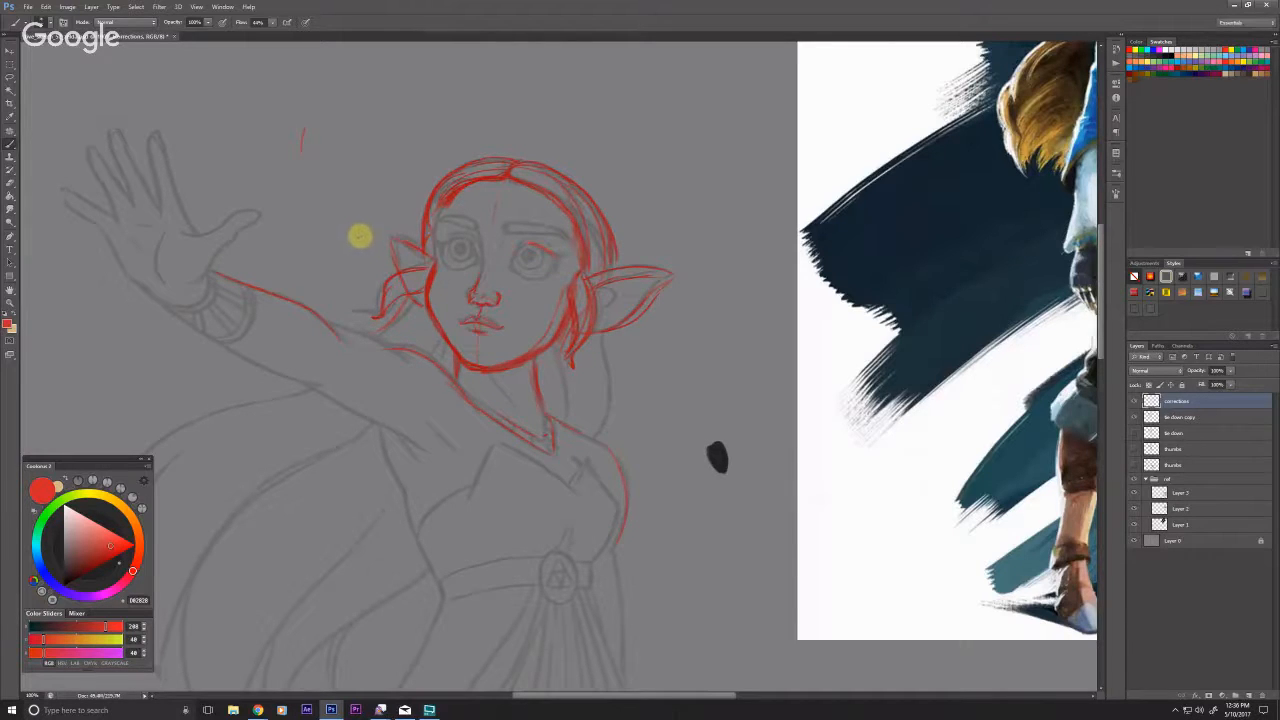
{"action": "mouse_move", "coordinate": [455, 275]}
{"action": "left_mouse_down"}
{"action": "mouse_move", "coordinate": [467, 269]}
{"action": "mouse_move", "coordinate": [476, 296]}
{"action": "left_mouse_up"}
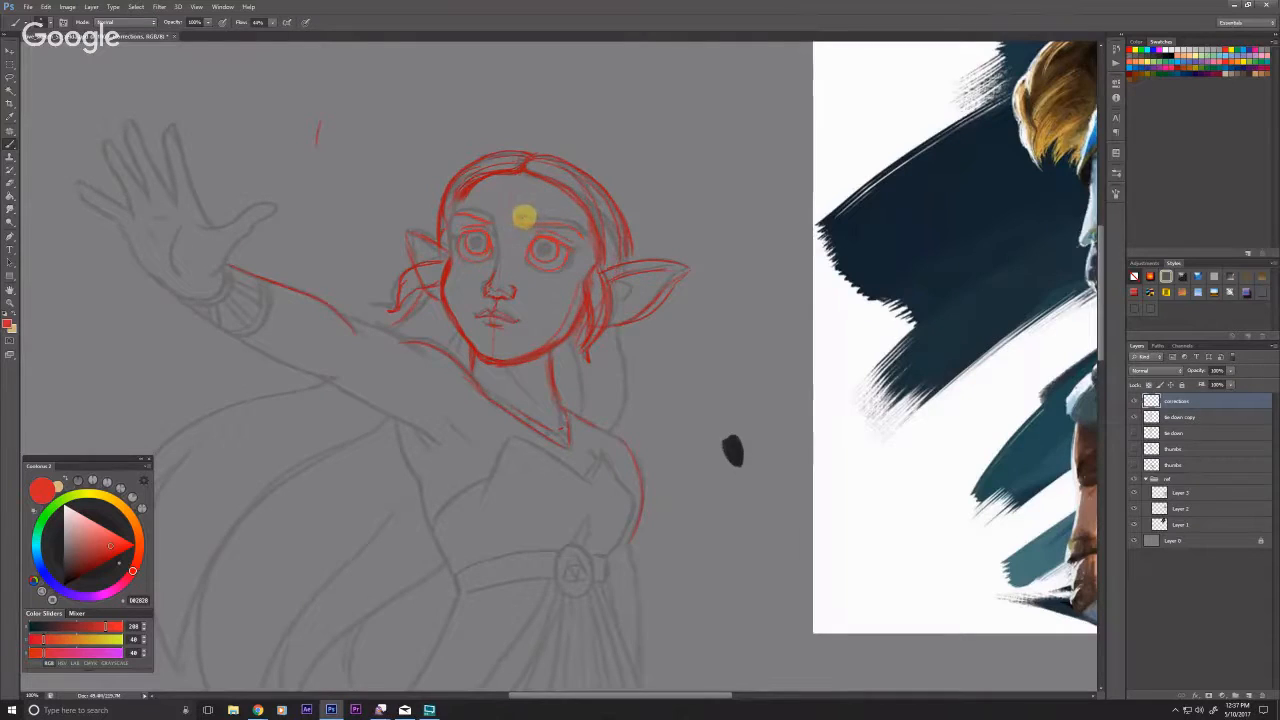
{"action": "left_click_drag", "start_coordinate": [520, 218], "coordinate": [562, 214]}
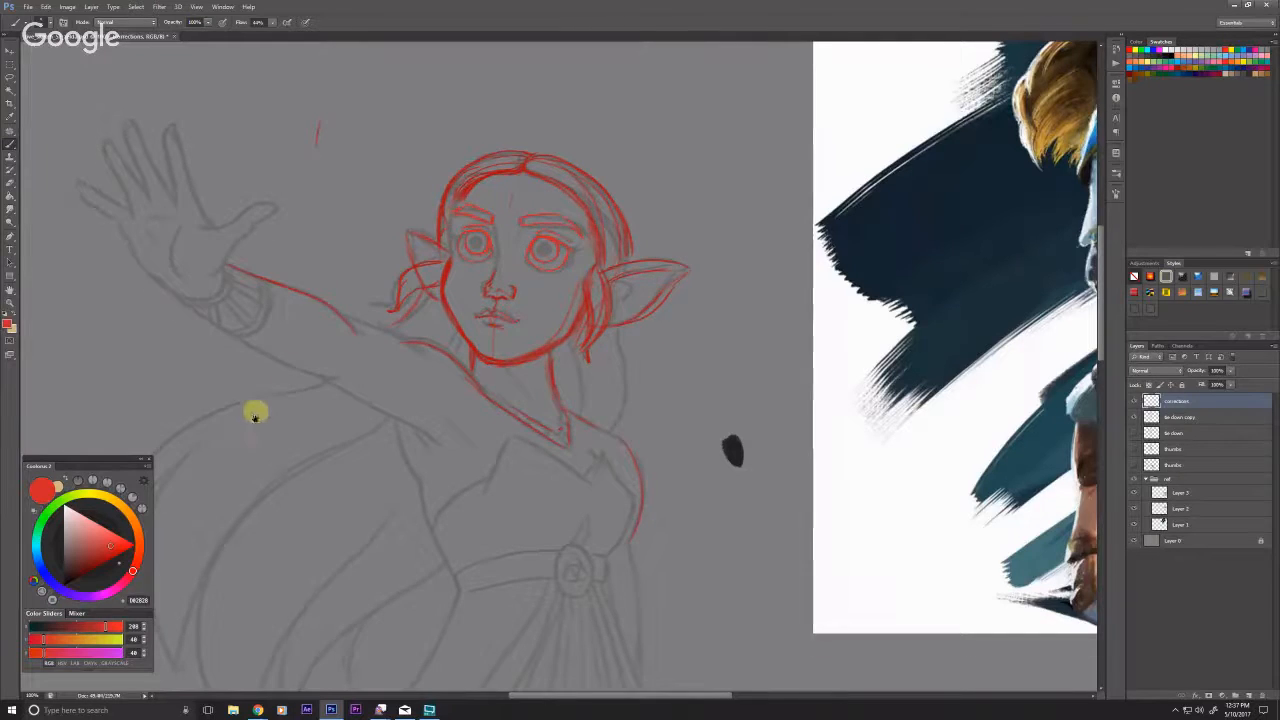
Step: Move the corrections layer below the tie down copy layer and lower its opacity
{"action": "left_click_drag", "start_coordinate": [257, 420], "coordinate": [269, 593]}
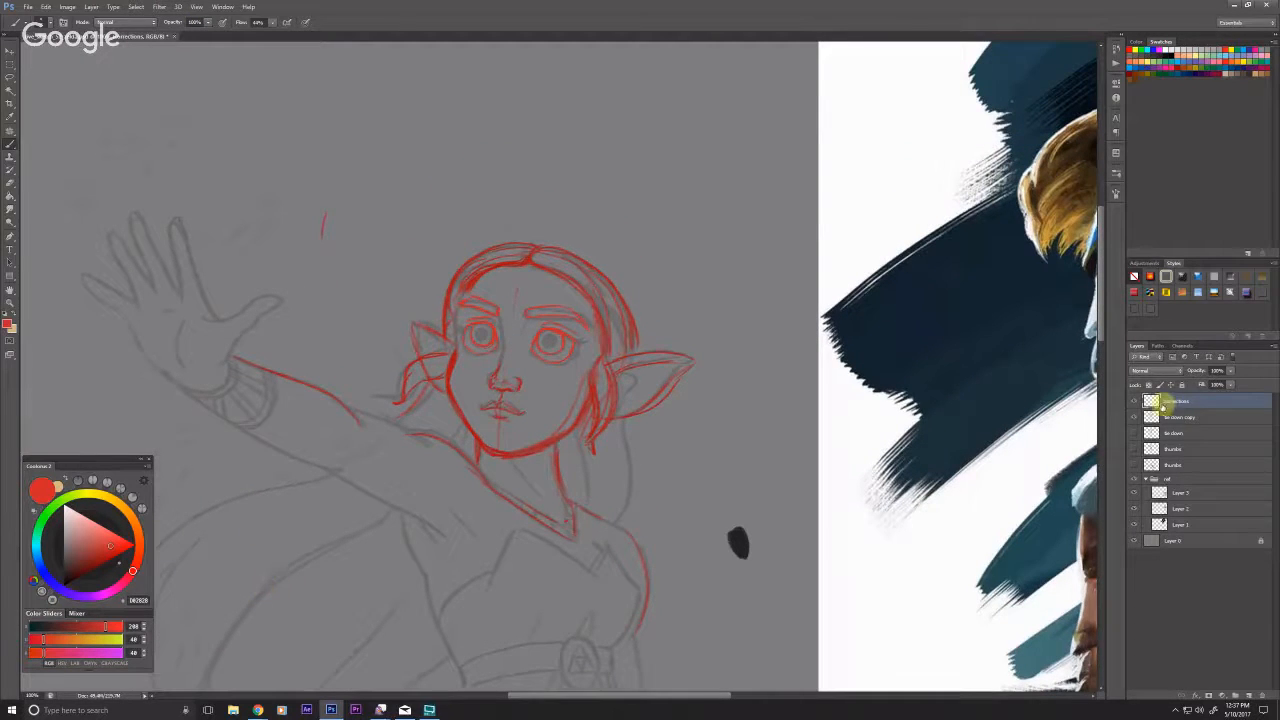
{"action": "left_click_drag", "start_coordinate": [1157, 401], "coordinate": [1163, 431]}
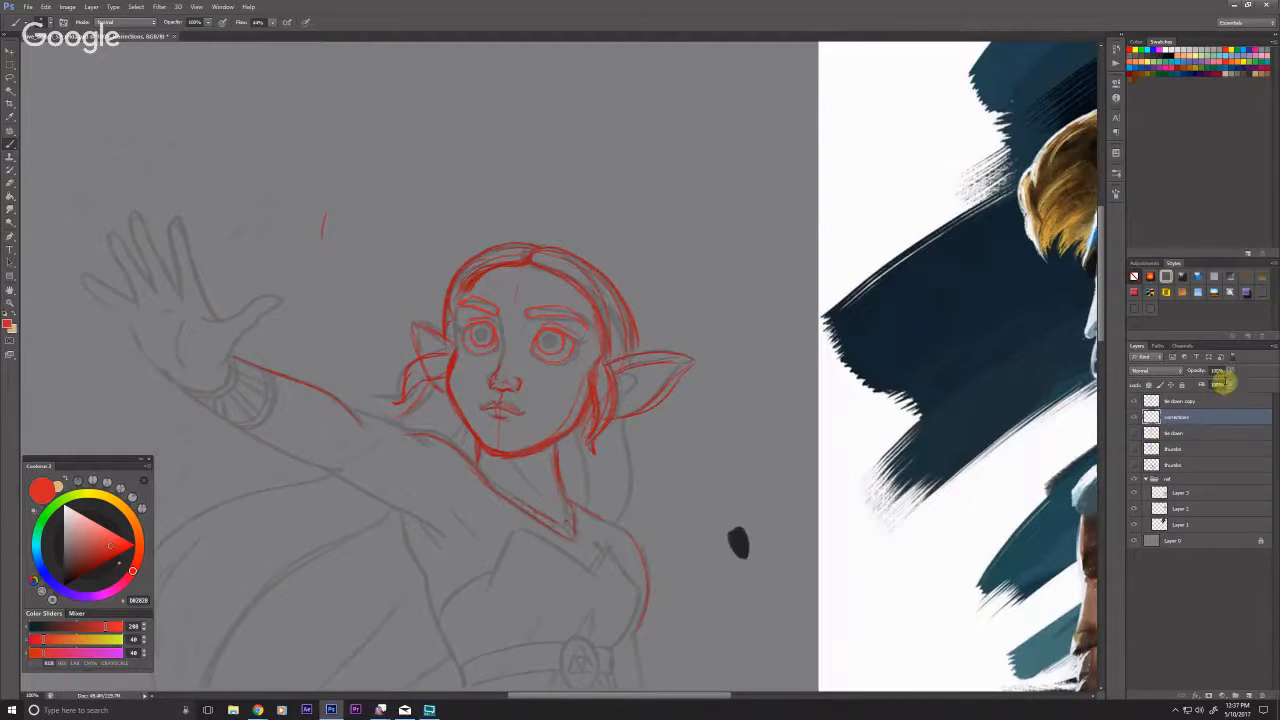
{"action": "left_click", "coordinate": [1230, 371]}
{"action": "left_click_drag", "start_coordinate": [1228, 383], "coordinate": [1192, 385]}
Step: Restore the tie down copy layer to 100% opacity and enlarge the view of the face
{"action": "left_click", "coordinate": [1185, 401]}
{"action": "left_click", "coordinate": [1229, 371]}
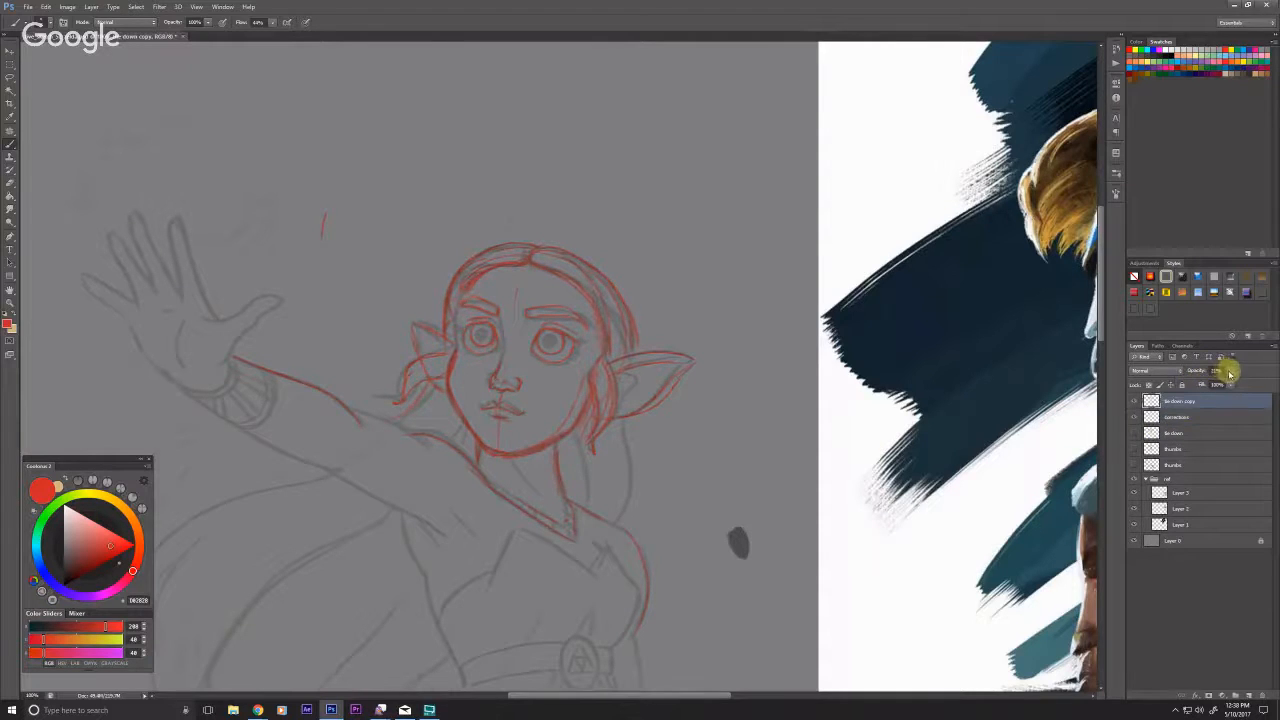
{"action": "key", "text": "z"}
{"action": "left_click", "coordinate": [485, 366]}
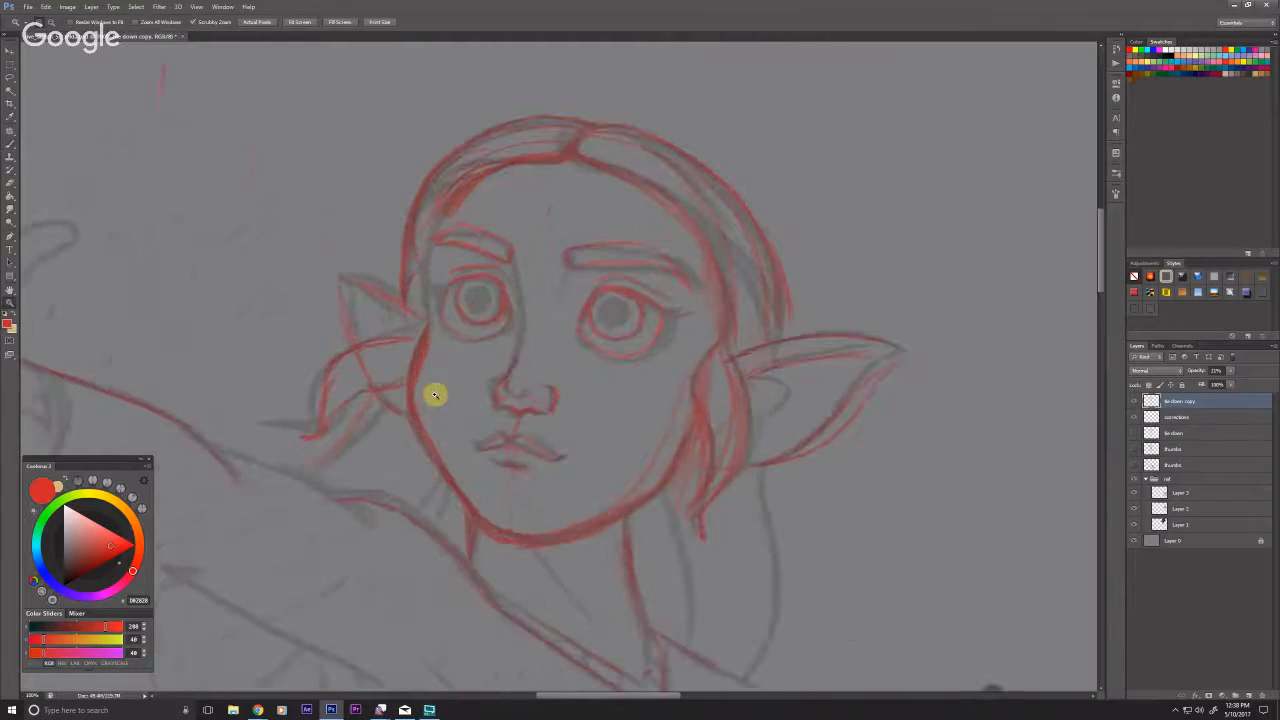
{"action": "left_click_drag", "start_coordinate": [1232, 383], "coordinate": [1274, 371]}
Step: Erase the old dark eyes and eyebrows from the tie down copy layer, leaving the red guides
{"action": "mouse_move", "coordinate": [680, 313]}
{"action": "left_mouse_down"}
{"action": "mouse_move", "coordinate": [688, 258]}
{"action": "mouse_move", "coordinate": [679, 310]}
{"action": "mouse_move", "coordinate": [666, 273]}
{"action": "mouse_move", "coordinate": [629, 248]}
{"action": "mouse_move", "coordinate": [650, 367]}
{"action": "mouse_move", "coordinate": [580, 291]}
{"action": "left_mouse_up"}
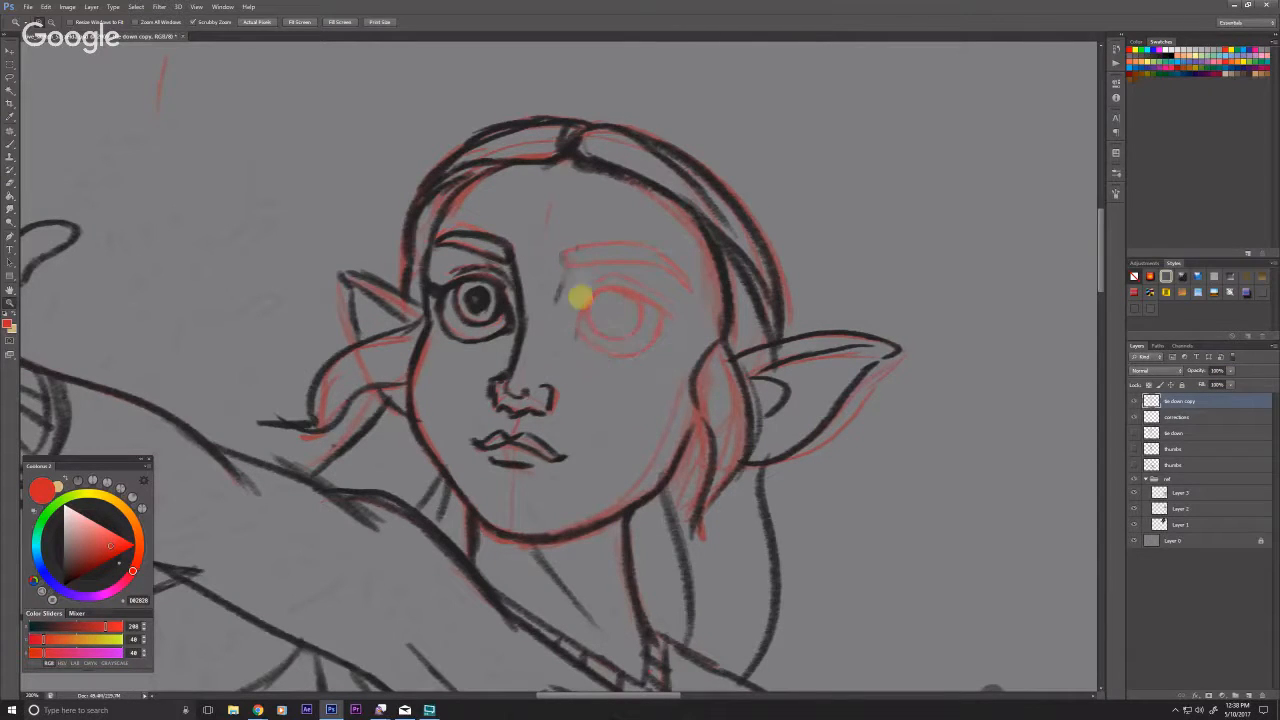
{"action": "mouse_move", "coordinate": [508, 322]}
{"action": "left_mouse_down"}
{"action": "mouse_move", "coordinate": [509, 306]}
{"action": "mouse_move", "coordinate": [463, 289]}
{"action": "mouse_move", "coordinate": [446, 314]}
{"action": "mouse_move", "coordinate": [445, 263]}
{"action": "mouse_move", "coordinate": [486, 214]}
{"action": "mouse_move", "coordinate": [449, 242]}
{"action": "left_mouse_up"}
{"action": "key", "text": "b"}
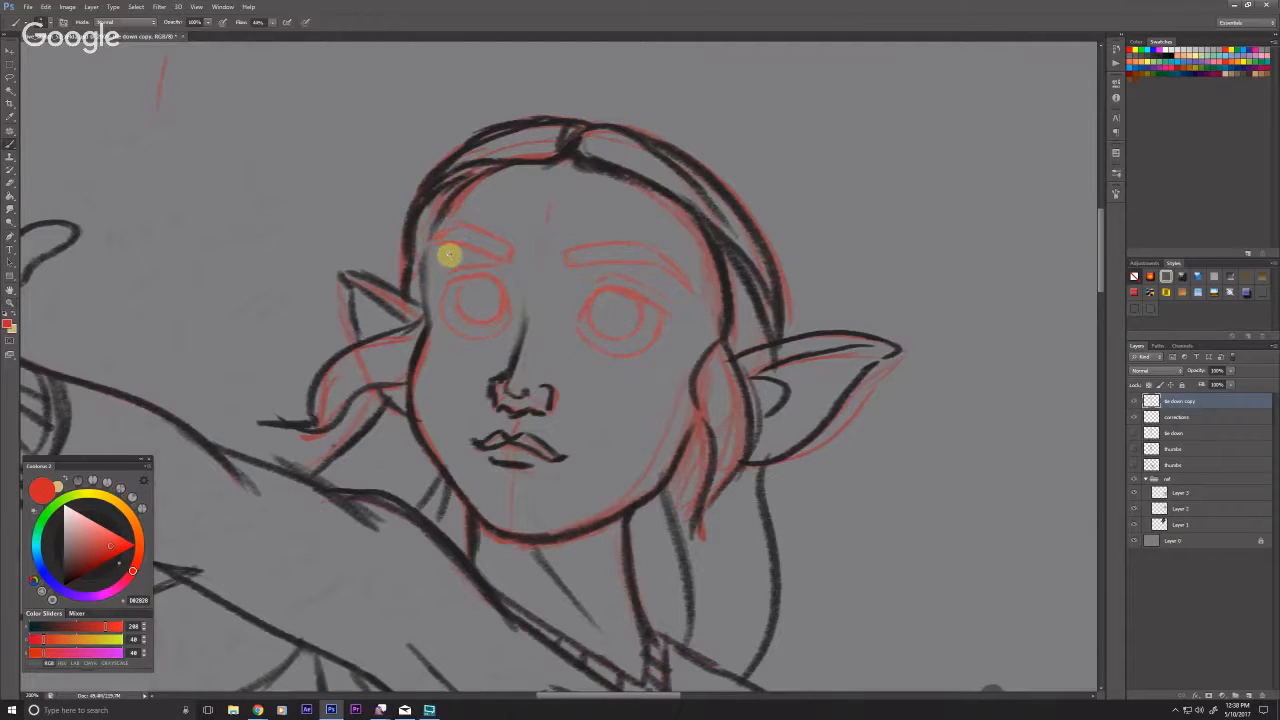
Step: Fade the corrections layer further, then sample the dark line colour 242424 for drawing on the tie down copy layer
{"action": "mouse_move", "coordinate": [363, 469]}
{"action": "left_mouse_down"}
{"action": "mouse_move", "coordinate": [392, 470]}
{"action": "mouse_move", "coordinate": [398, 418]}
{"action": "left_mouse_up"}
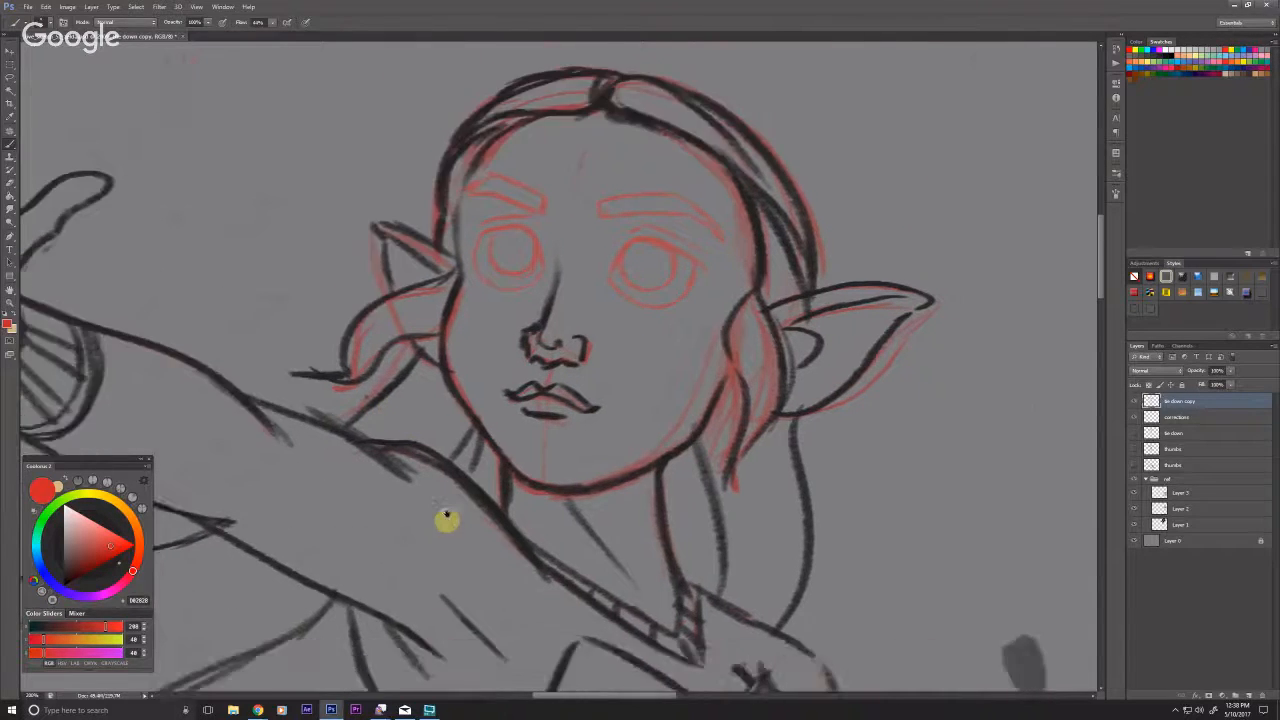
{"action": "left_click_drag", "start_coordinate": [443, 517], "coordinate": [478, 292]}
{"action": "left_click", "coordinate": [1174, 415]}
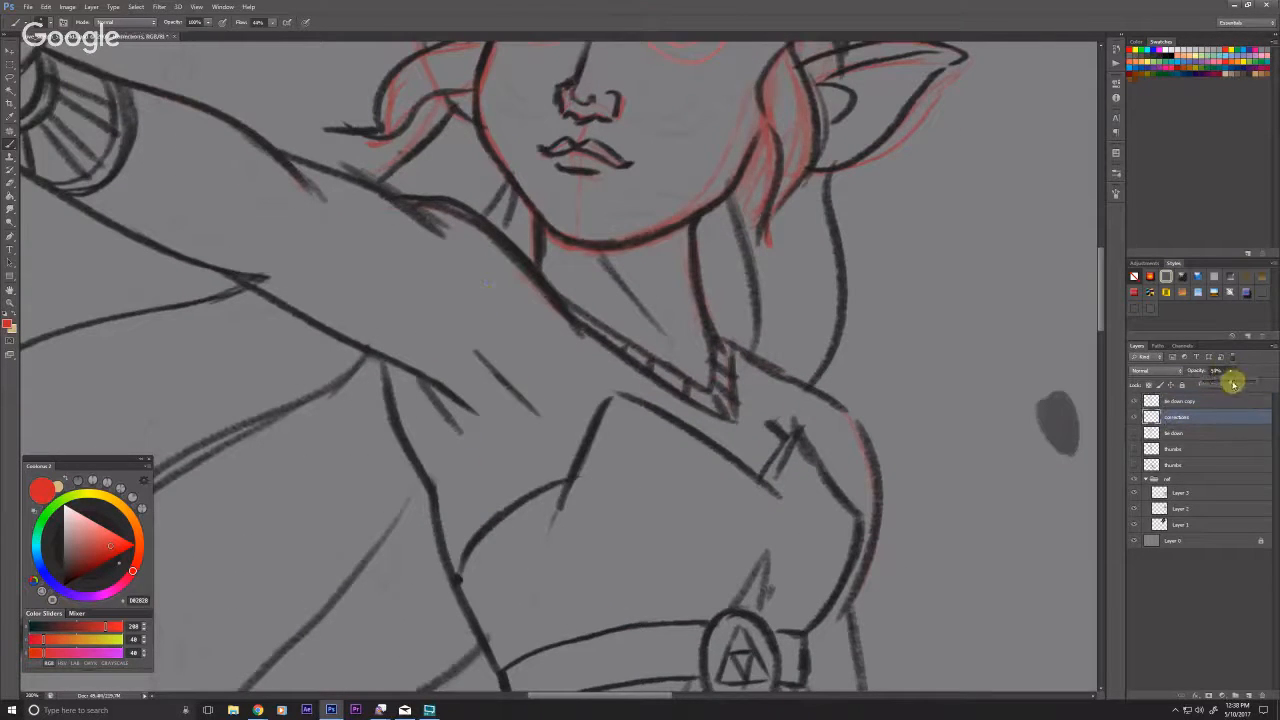
{"action": "left_click_drag", "start_coordinate": [1232, 383], "coordinate": [1200, 384]}
{"action": "left_click", "coordinate": [1066, 423], "text": "alt"}
{"action": "left_click", "coordinate": [1175, 401]}
Step: Redraw the dark hairline from near the parting down to the left-hand temple
{"action": "left_click_drag", "start_coordinate": [395, 263], "coordinate": [387, 519]}
{"action": "mouse_move", "coordinate": [560, 130]}
{"action": "left_mouse_down"}
{"action": "mouse_move", "coordinate": [491, 189]}
{"action": "mouse_move", "coordinate": [516, 157]}
{"action": "mouse_move", "coordinate": [487, 206]}
{"action": "mouse_move", "coordinate": [480, 296]}
{"action": "left_mouse_up"}
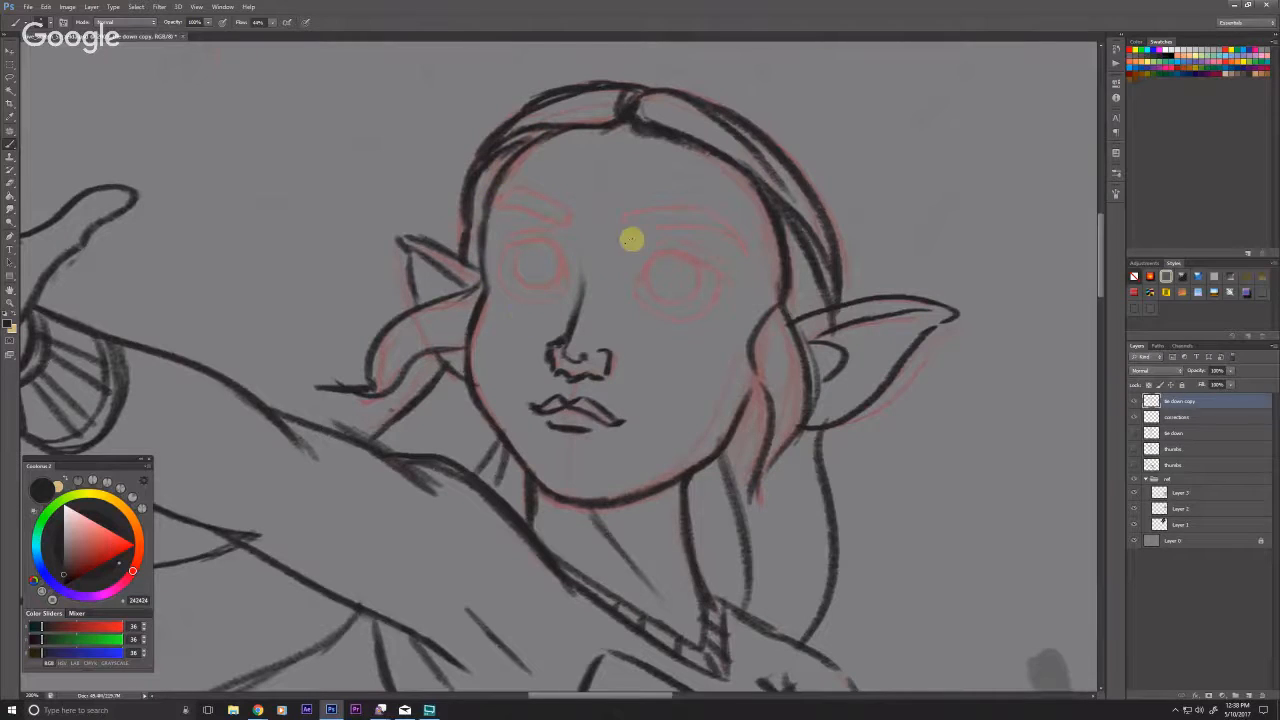
Step: Outline both eyes in dark line over the red guides and extend the nose bridge line up to the brow
{"action": "left_click_drag", "start_coordinate": [634, 286], "coordinate": [662, 253]}
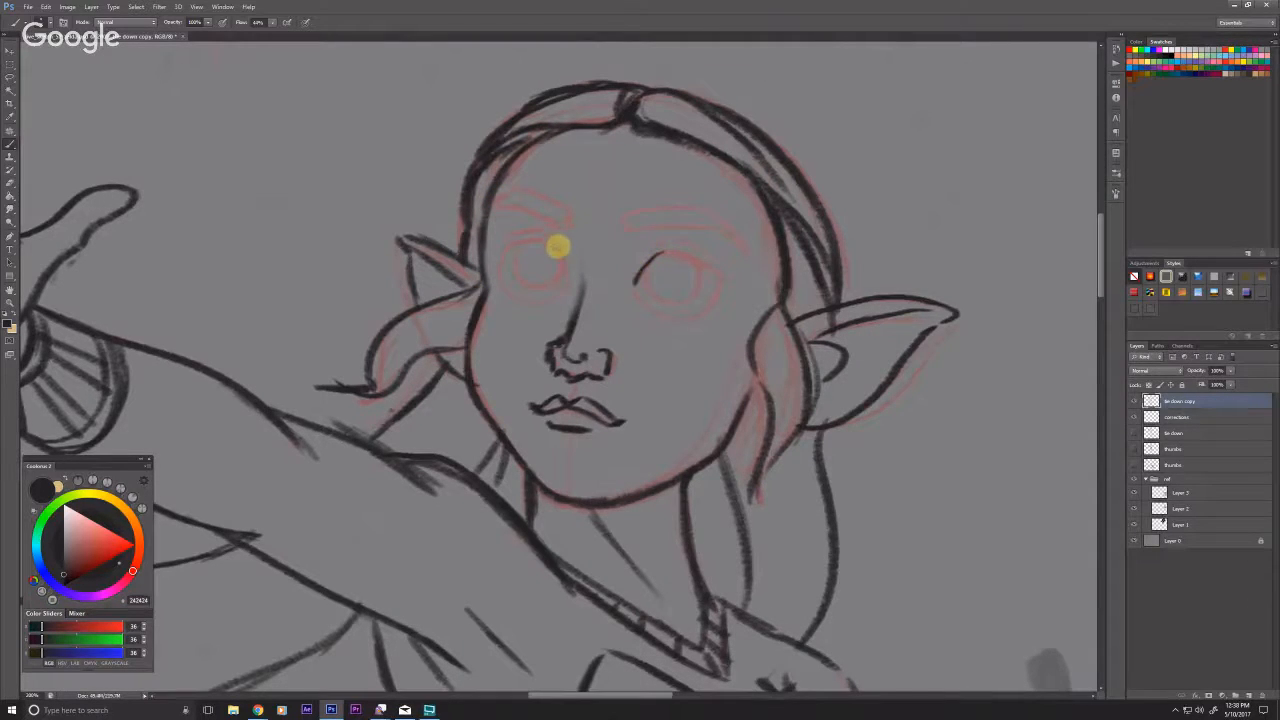
{"action": "left_click_drag", "start_coordinate": [574, 214], "coordinate": [581, 276]}
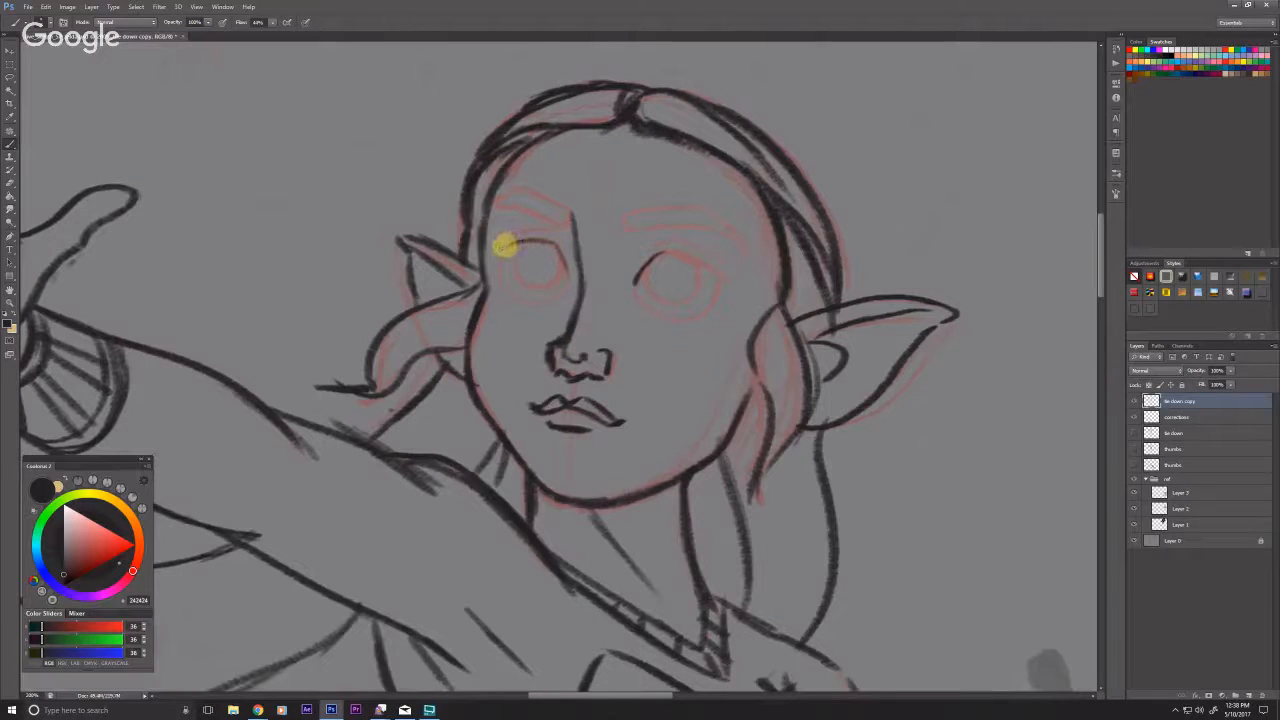
{"action": "left_click_drag", "start_coordinate": [505, 243], "coordinate": [556, 240]}
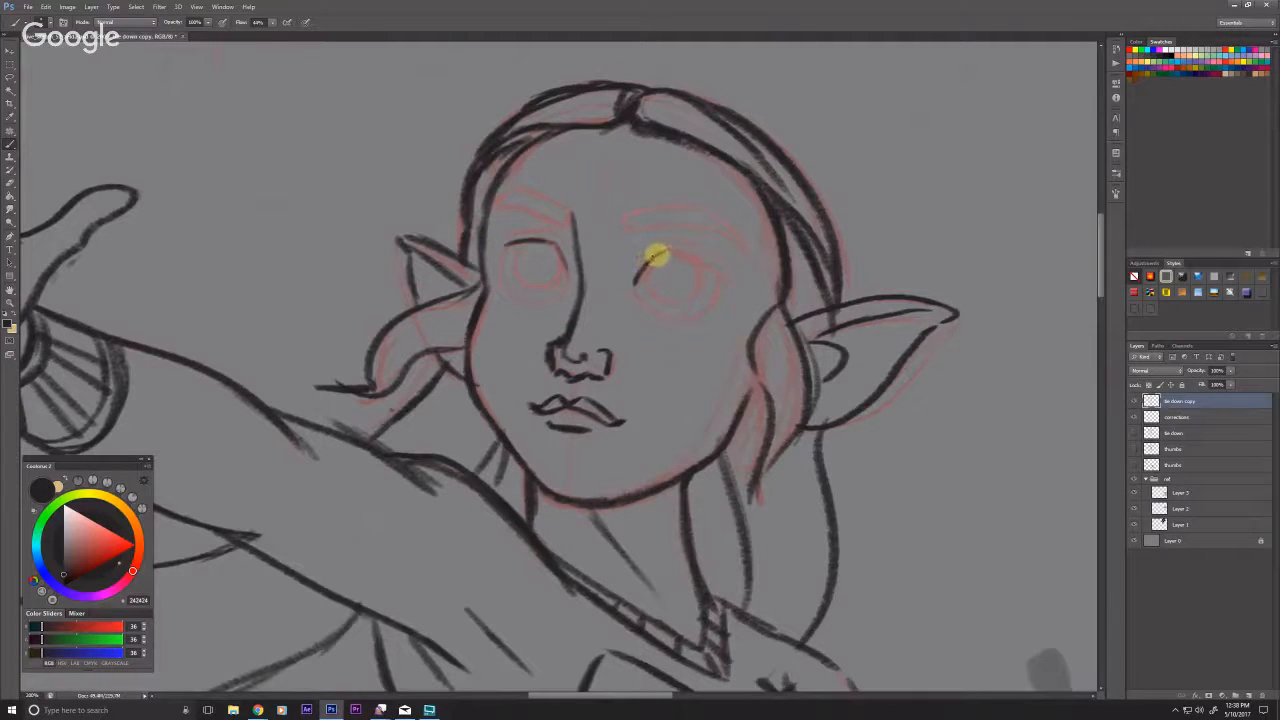
{"action": "left_click_drag", "start_coordinate": [655, 256], "coordinate": [721, 278]}
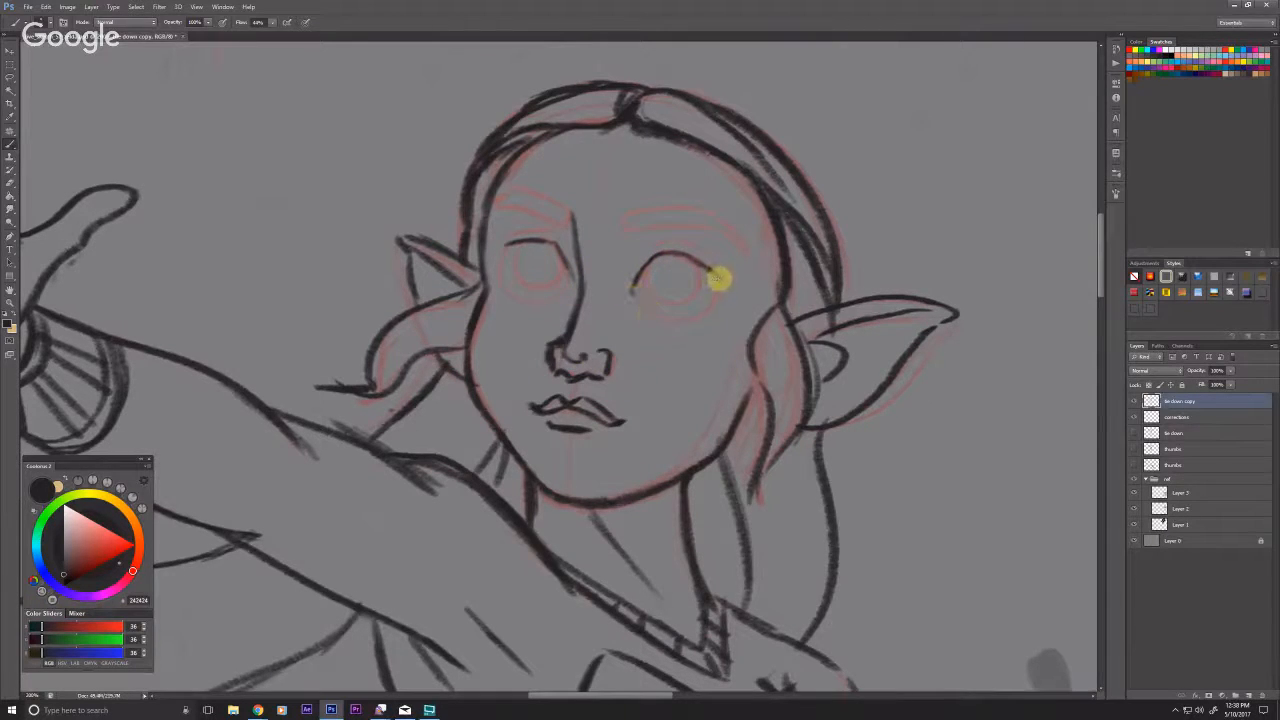
{"action": "left_click_drag", "start_coordinate": [712, 289], "coordinate": [695, 314]}
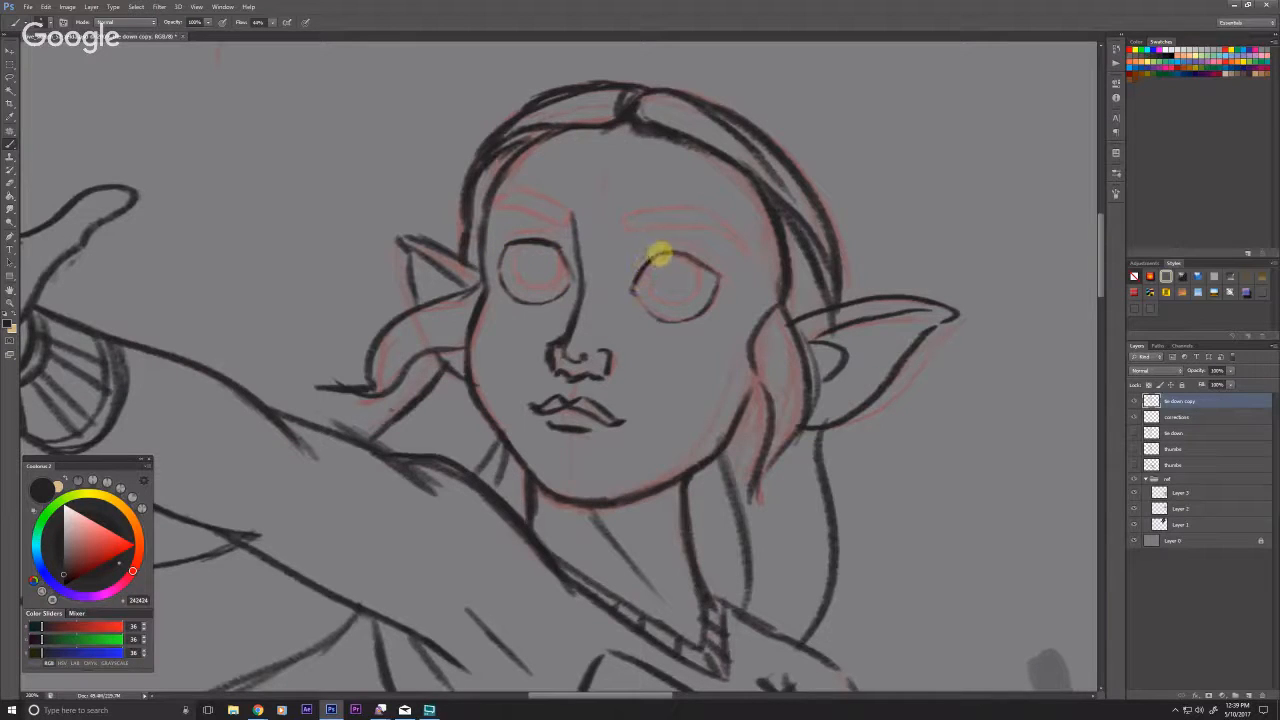
Step: Thicken the upper lids of both eyes and add dark lashes at their outer corners
{"action": "left_click_drag", "start_coordinate": [663, 251], "coordinate": [719, 274]}
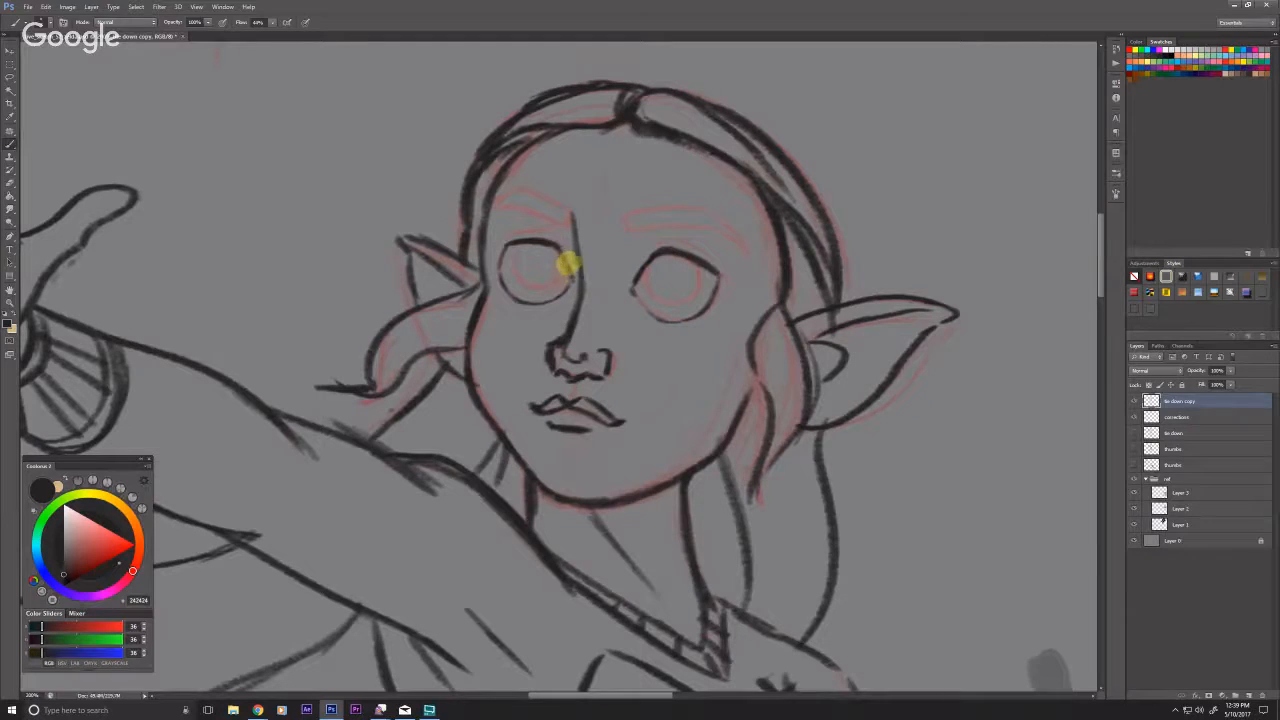
{"action": "mouse_move", "coordinate": [552, 242]}
{"action": "left_mouse_down"}
{"action": "mouse_move", "coordinate": [471, 231]}
{"action": "mouse_move", "coordinate": [479, 241]}
{"action": "left_mouse_up"}
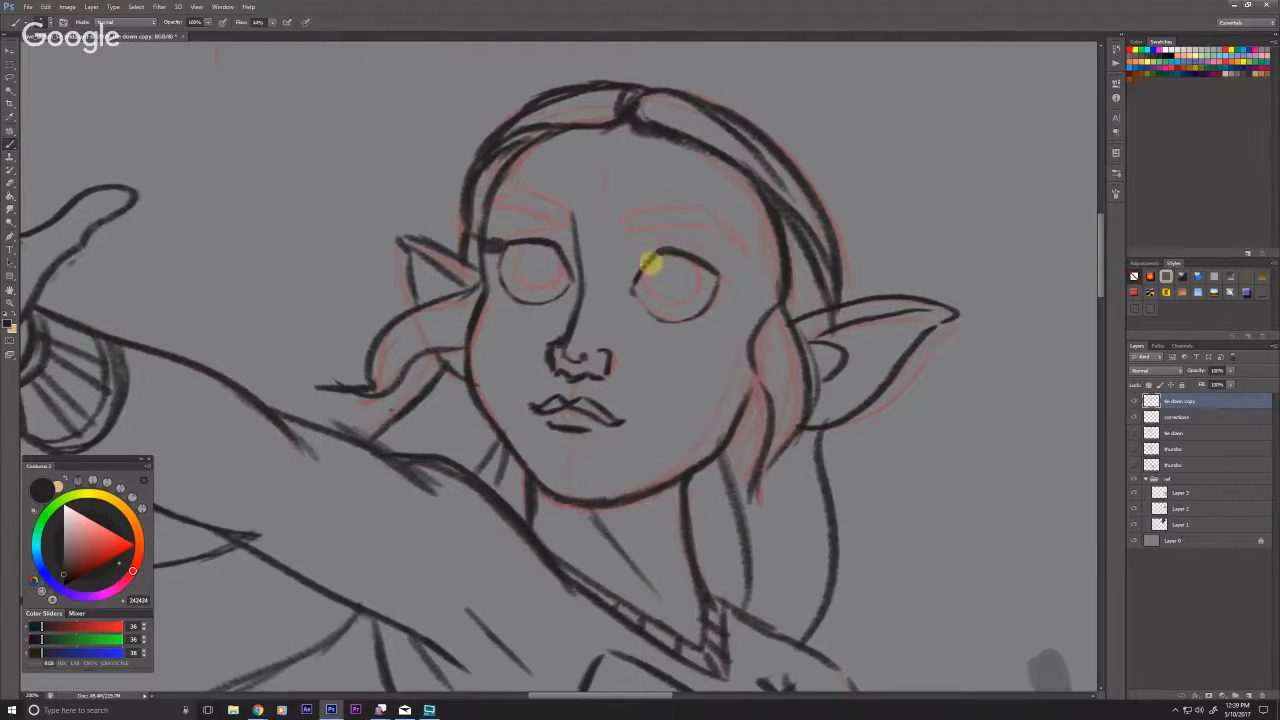
{"action": "mouse_move", "coordinate": [651, 263]}
{"action": "left_mouse_down"}
{"action": "mouse_move", "coordinate": [666, 251]}
{"action": "mouse_move", "coordinate": [714, 271]}
{"action": "mouse_move", "coordinate": [749, 264]}
{"action": "left_mouse_up"}
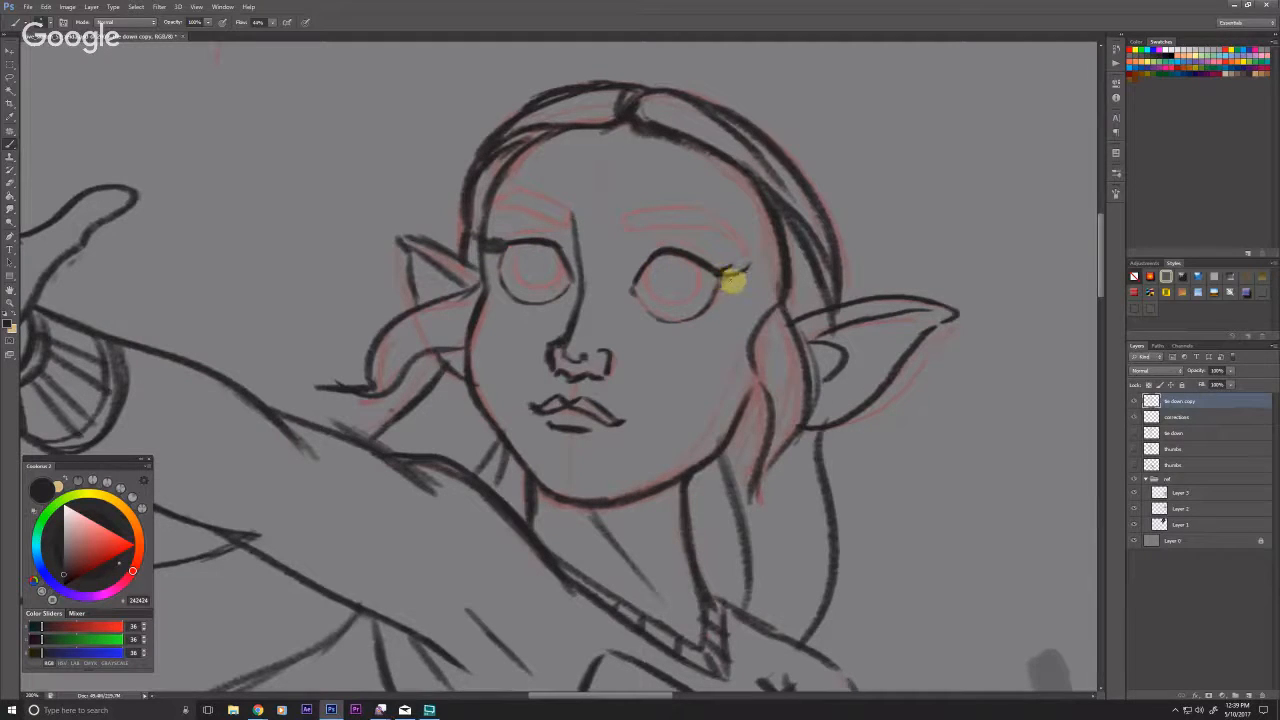
Step: Draw the eyelid creases above both eyes and add irises with filled dark pupils
{"action": "left_click_drag", "start_coordinate": [494, 254], "coordinate": [484, 268]}
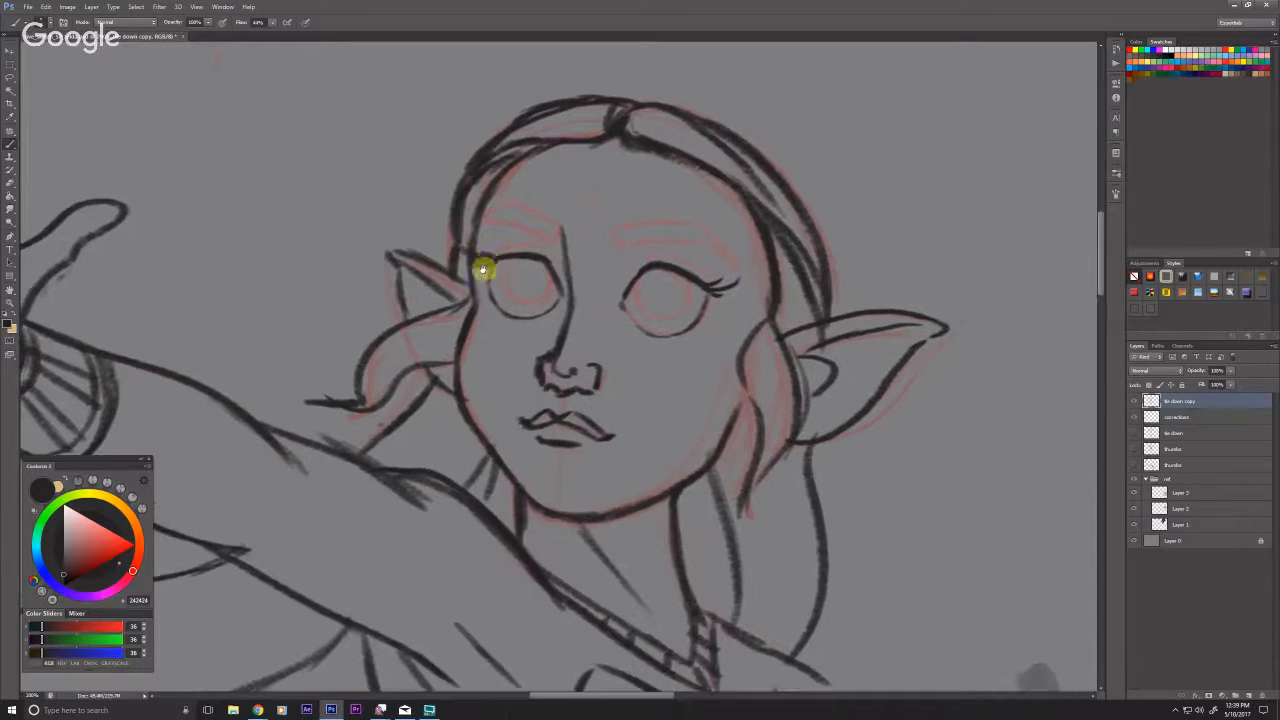
{"action": "mouse_move", "coordinate": [660, 256]}
{"action": "left_mouse_down"}
{"action": "mouse_move", "coordinate": [706, 277]}
{"action": "mouse_move", "coordinate": [637, 266]}
{"action": "left_mouse_up"}
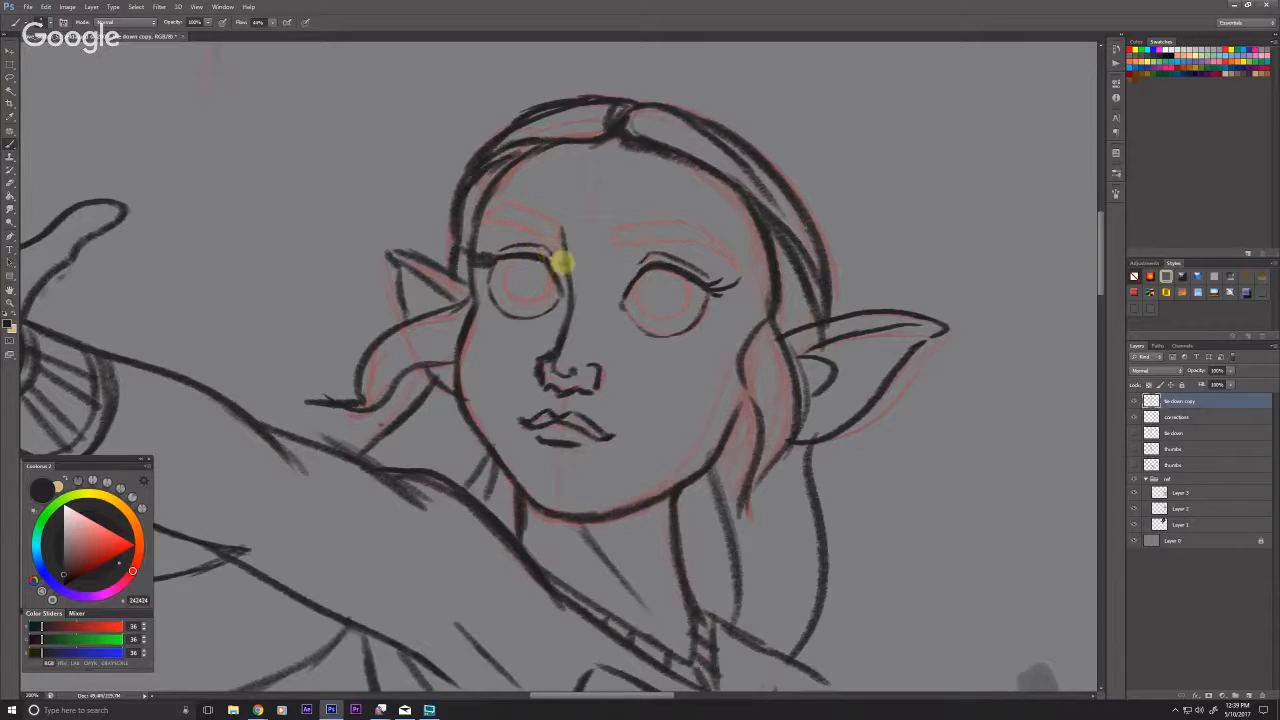
{"action": "scroll", "coordinate": [357, 571], "scroll_direction": "up", "scroll_amount": 2}
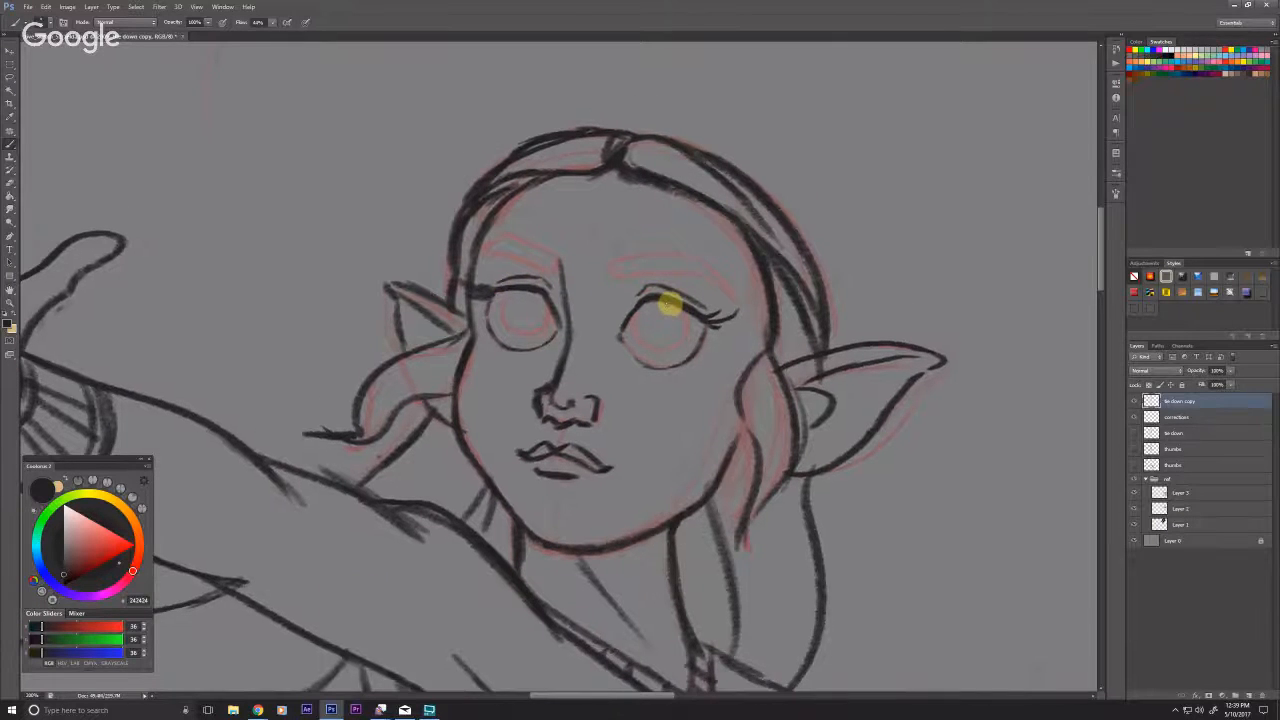
{"action": "mouse_move", "coordinate": [674, 305]}
{"action": "left_mouse_down"}
{"action": "mouse_move", "coordinate": [683, 338]}
{"action": "mouse_move", "coordinate": [661, 352]}
{"action": "left_mouse_up"}
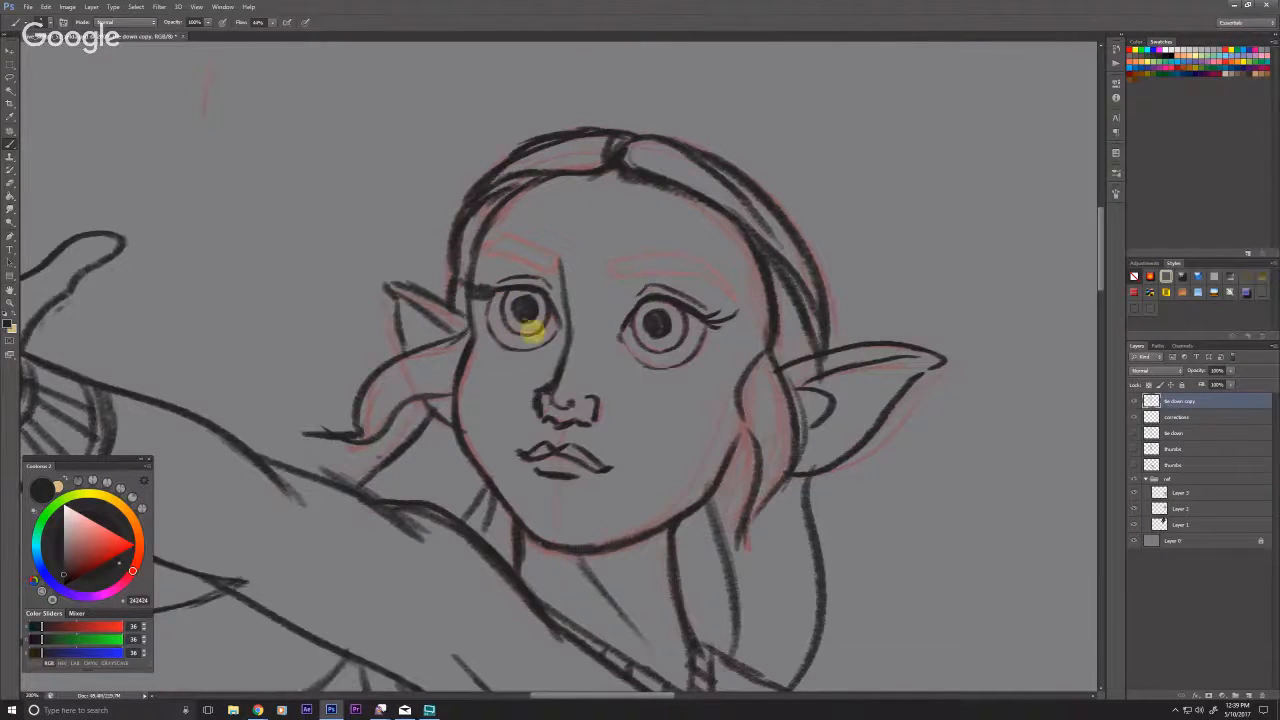
Step: Outline the right-hand eyebrow in dark line over the red guide, closing its lower and upper edges
{"action": "mouse_move", "coordinate": [495, 337]}
{"action": "left_mouse_down"}
{"action": "mouse_move", "coordinate": [489, 351]}
{"action": "mouse_move", "coordinate": [434, 349]}
{"action": "left_mouse_up"}
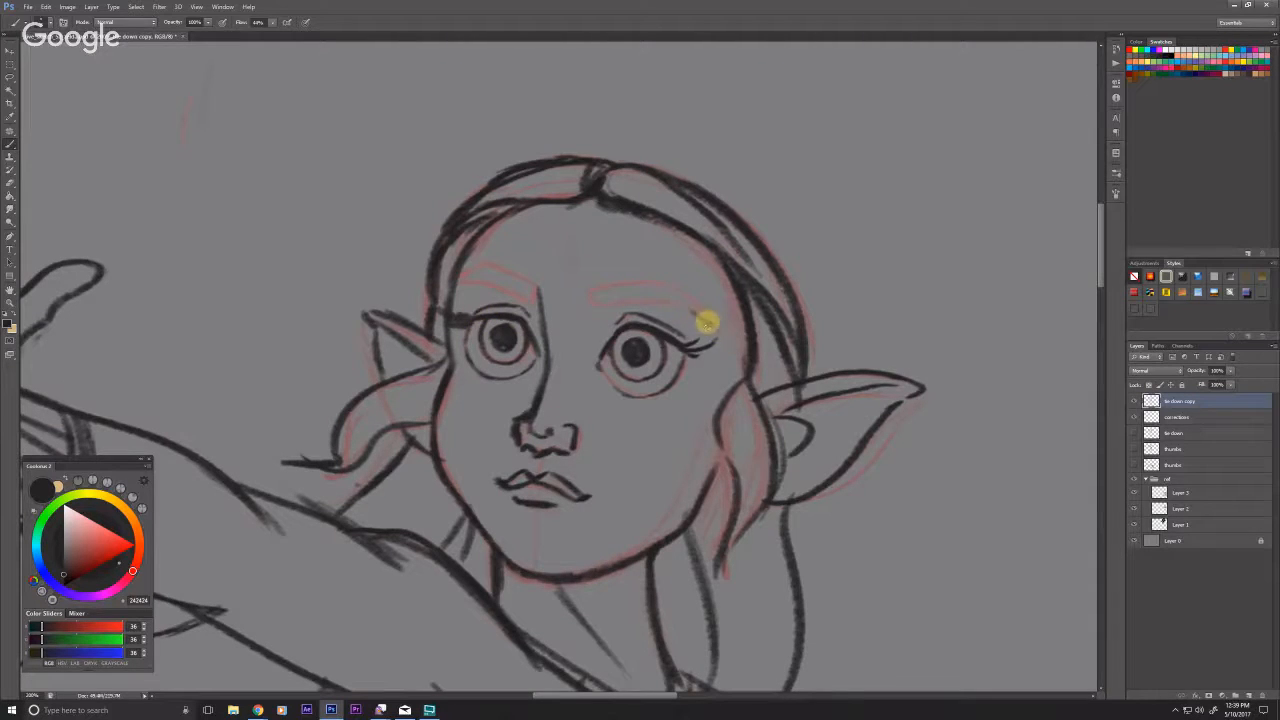
{"action": "mouse_move", "coordinate": [707, 322]}
{"action": "left_mouse_down"}
{"action": "mouse_move", "coordinate": [679, 304]}
{"action": "mouse_move", "coordinate": [598, 304]}
{"action": "left_mouse_up"}
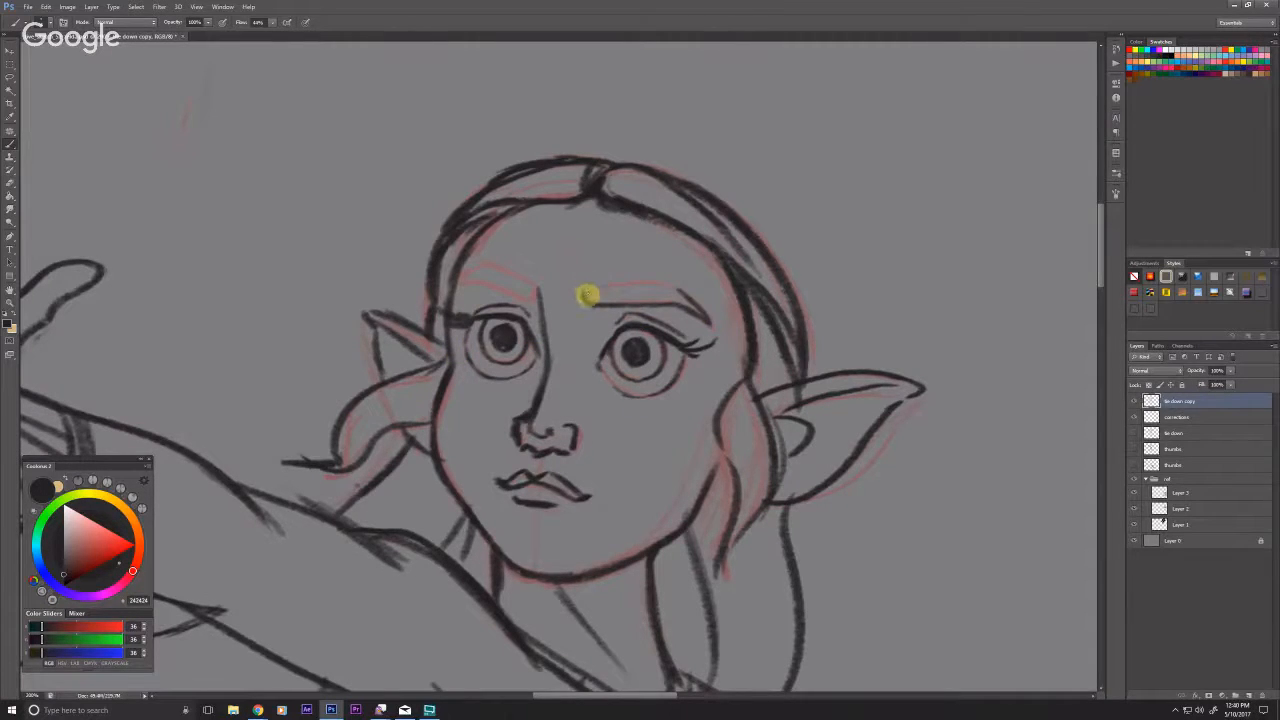
{"action": "left_click_drag", "start_coordinate": [593, 287], "coordinate": [686, 291]}
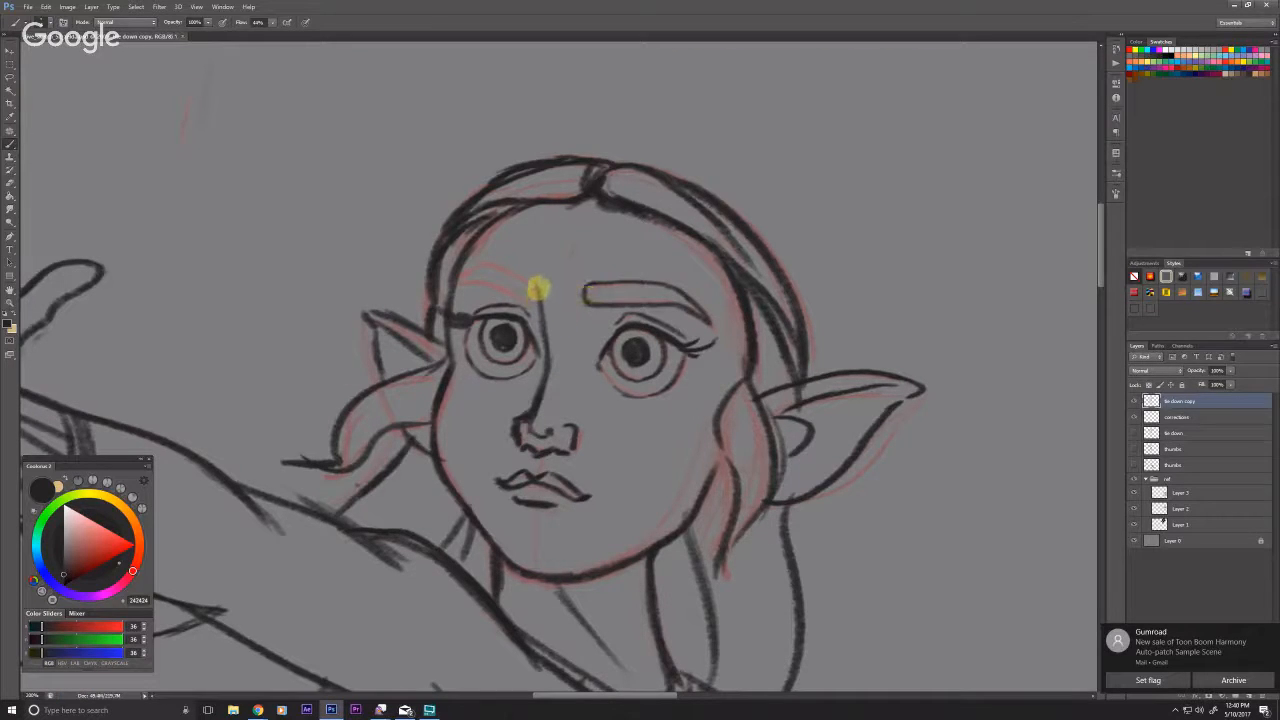
Step: Outline the left-hand eyebrow in dark line over the red guide and reinforce the inner end of the right-hand eyebrow
{"action": "left_click_drag", "start_coordinate": [537, 298], "coordinate": [474, 280]}
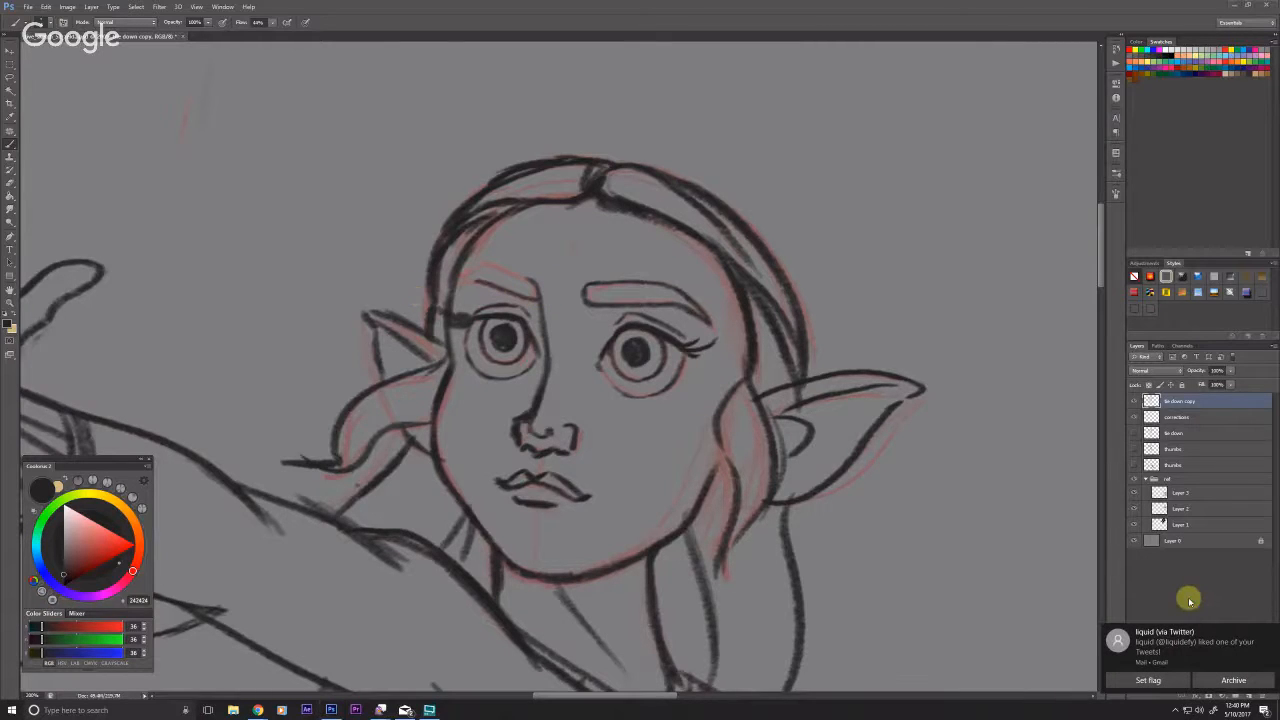
{"action": "left_click", "coordinate": [1264, 709]}
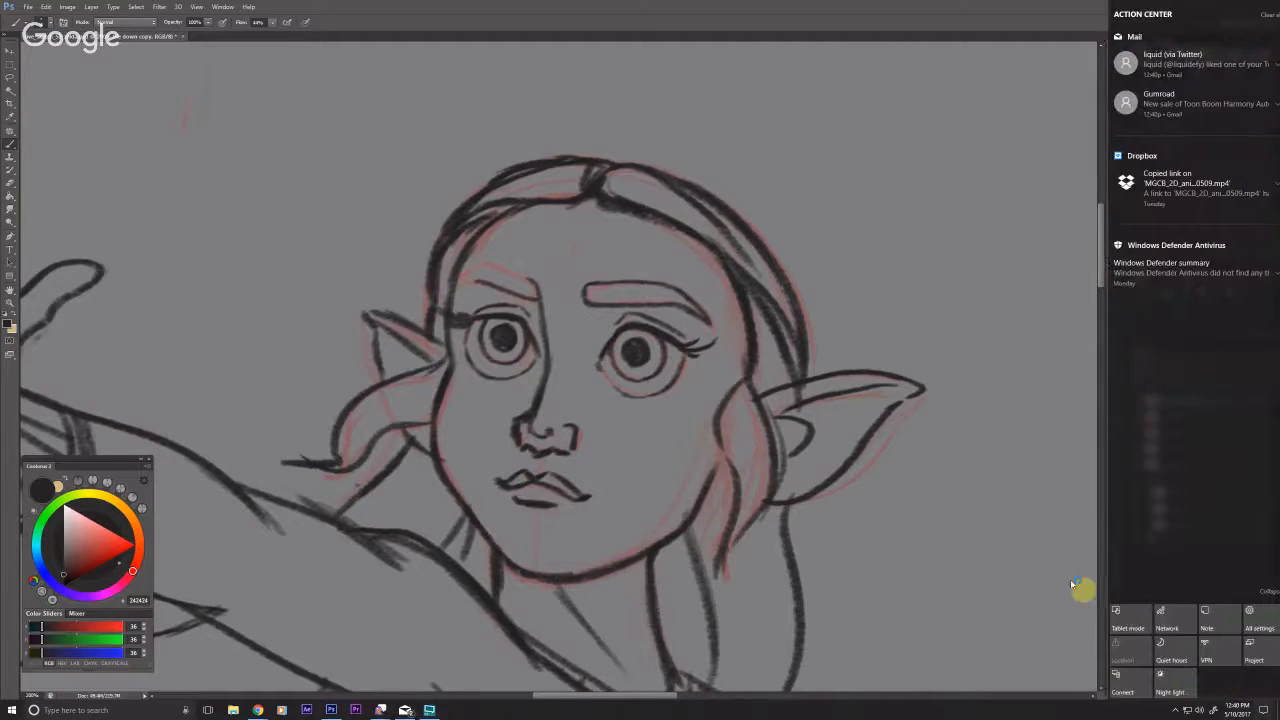
{"action": "left_click", "coordinate": [747, 16]}
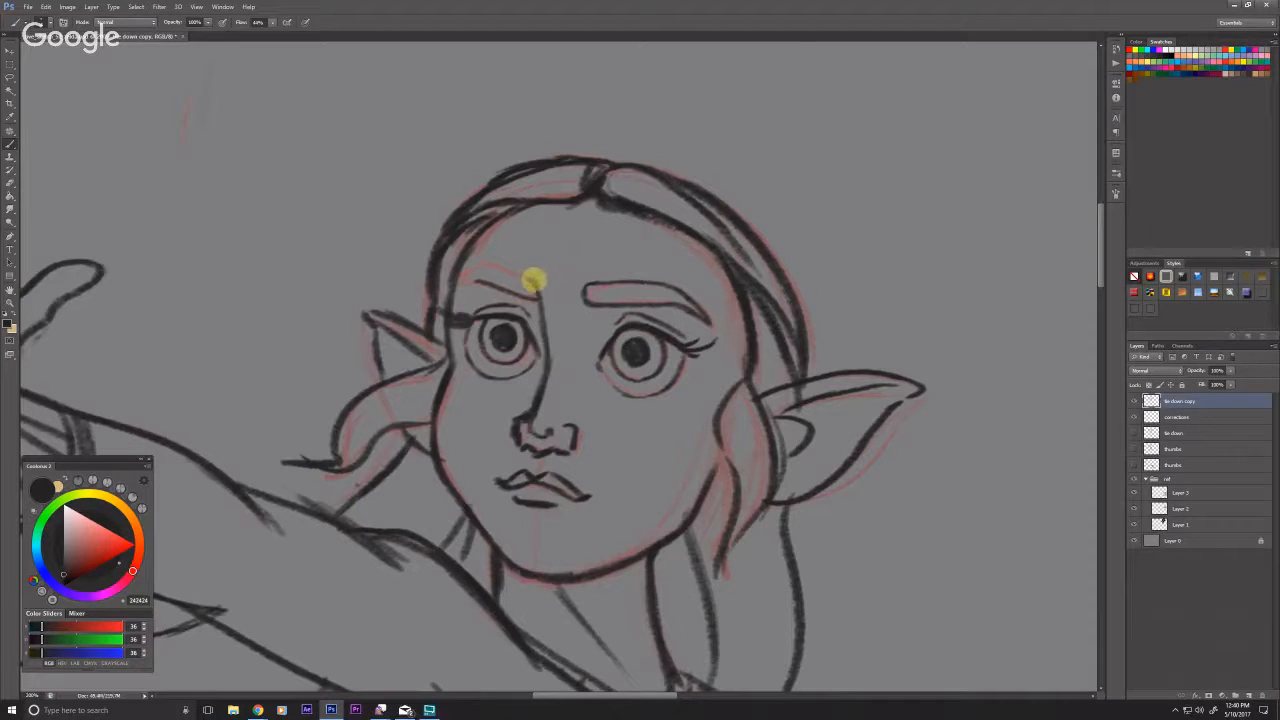
{"action": "mouse_move", "coordinate": [502, 268]}
{"action": "left_mouse_down"}
{"action": "mouse_move", "coordinate": [463, 276]}
{"action": "mouse_move", "coordinate": [479, 283]}
{"action": "mouse_move", "coordinate": [459, 288]}
{"action": "mouse_move", "coordinate": [470, 270]}
{"action": "mouse_move", "coordinate": [500, 268]}
{"action": "mouse_move", "coordinate": [538, 297]}
{"action": "mouse_move", "coordinate": [488, 283]}
{"action": "left_mouse_up"}
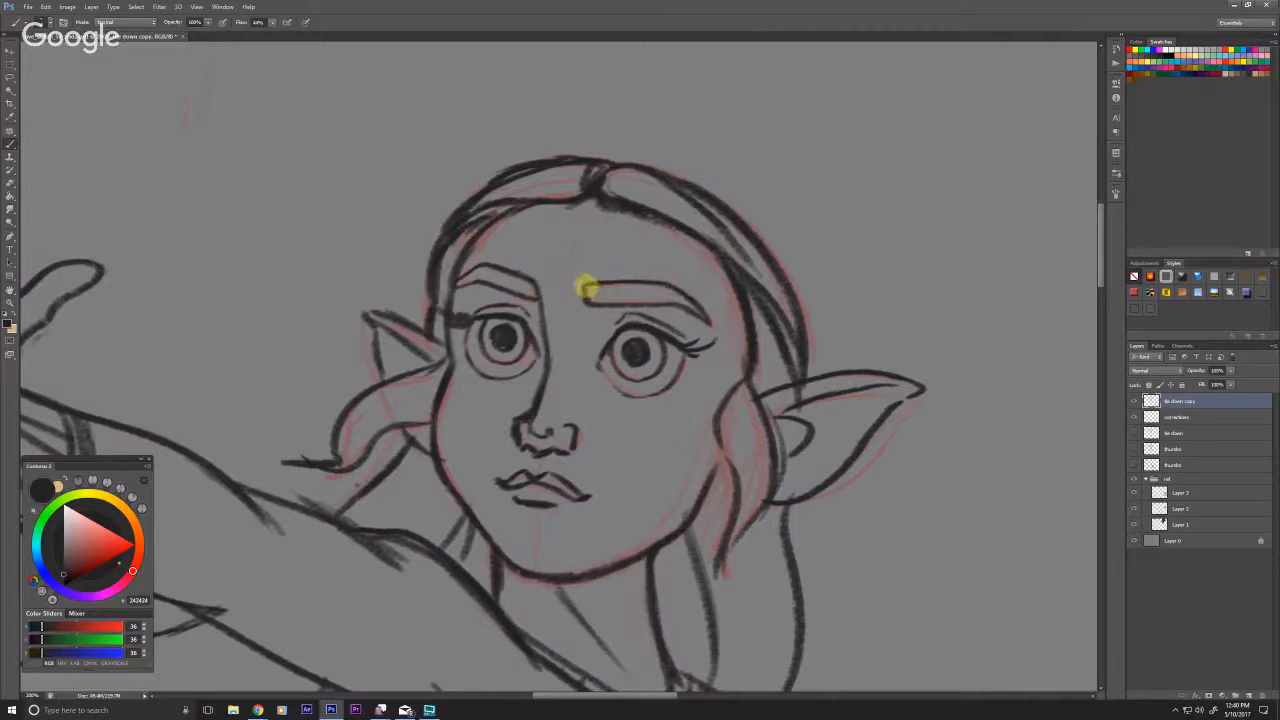
{"action": "left_click_drag", "start_coordinate": [586, 288], "coordinate": [590, 300]}
{"action": "left_click_drag", "start_coordinate": [283, 567], "coordinate": [281, 576]}
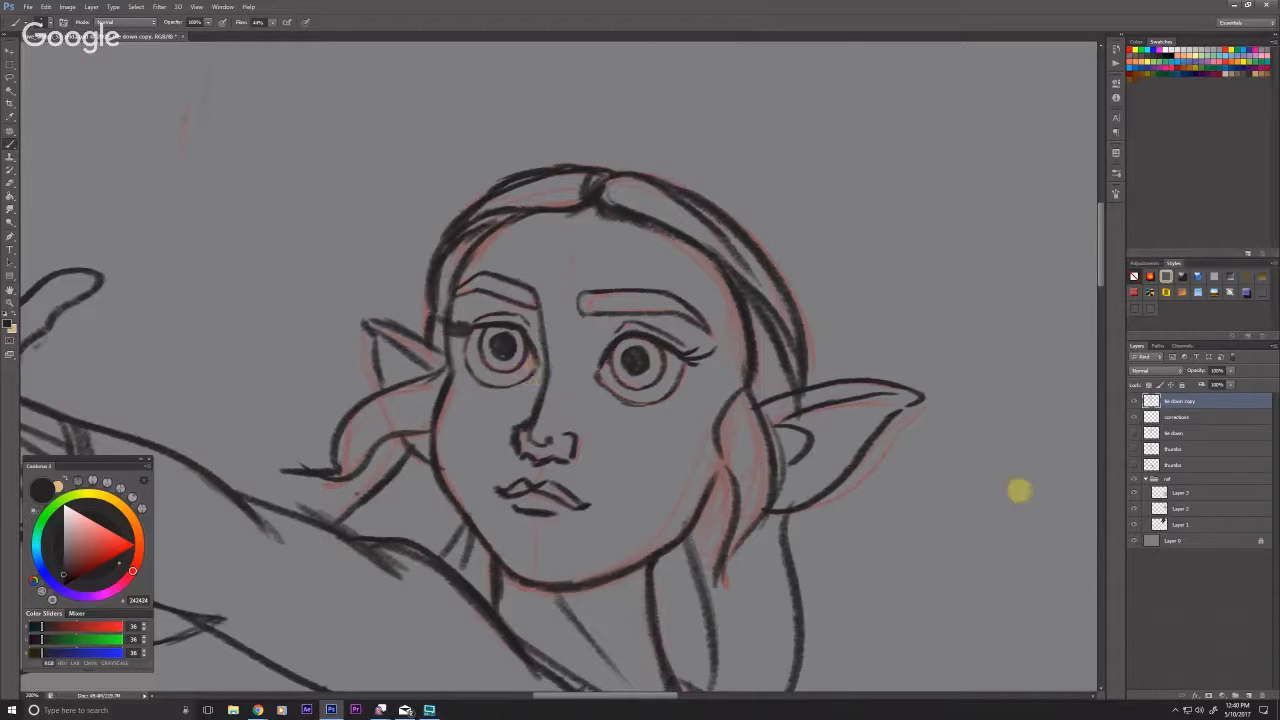
Step: Hide the corrections layer and check the redrawn eyes and eyebrows close up and at a distance
{"action": "left_click", "coordinate": [1133, 417]}
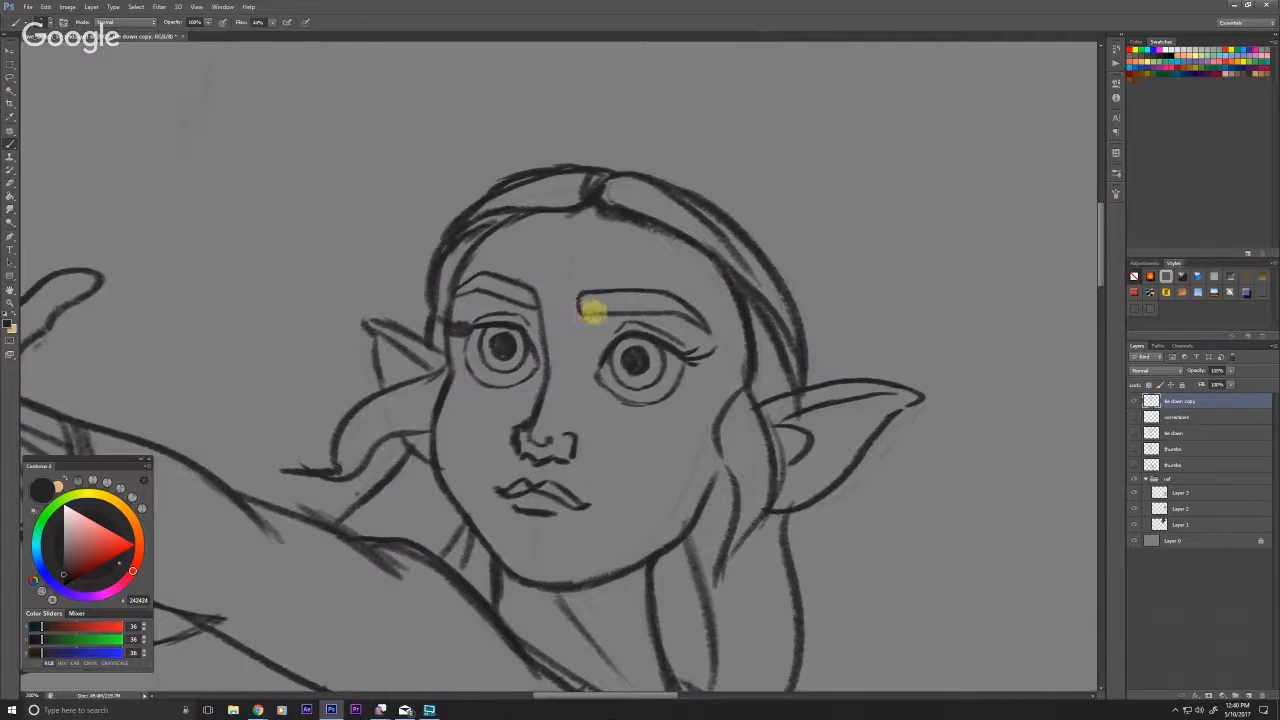
{"action": "key", "text": "z"}
{"action": "left_click", "coordinate": [315, 483], "text": "alt"}
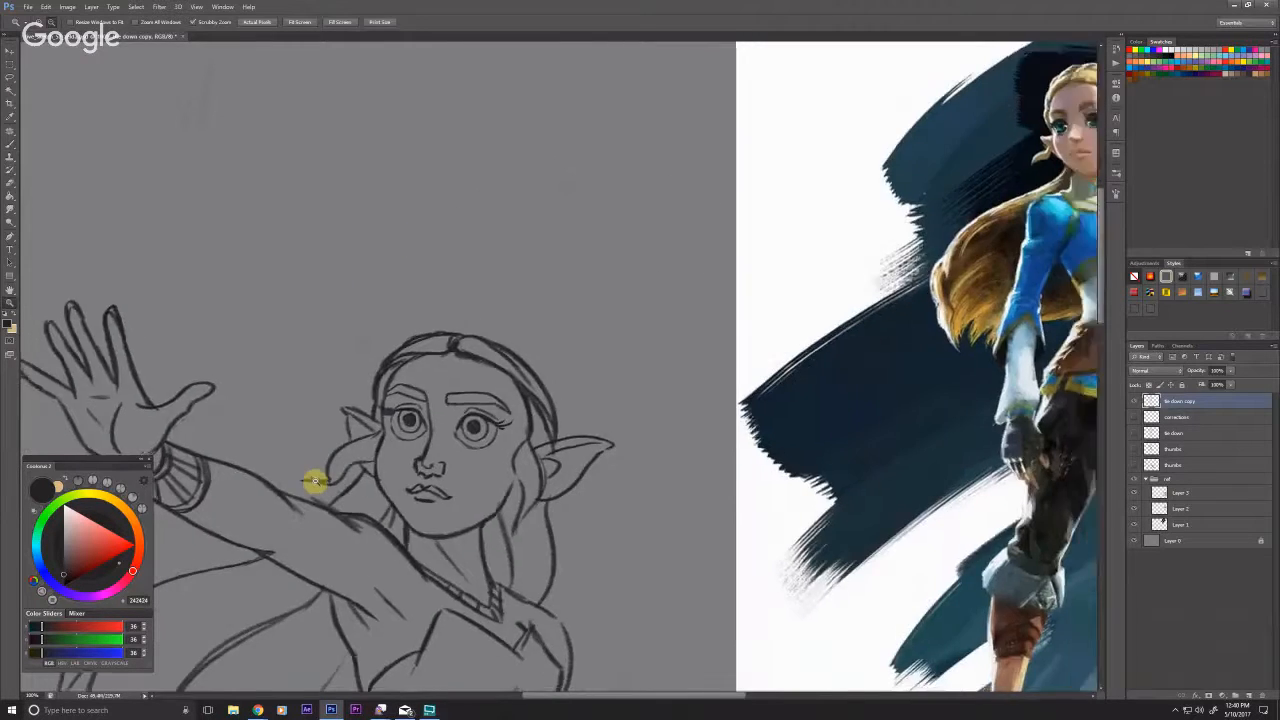
{"action": "left_click", "coordinate": [314, 485], "text": "alt"}
{"action": "left_click", "coordinate": [316, 488]}
{"action": "left_click", "coordinate": [314, 492]}
{"action": "left_click", "coordinate": [312, 497]}
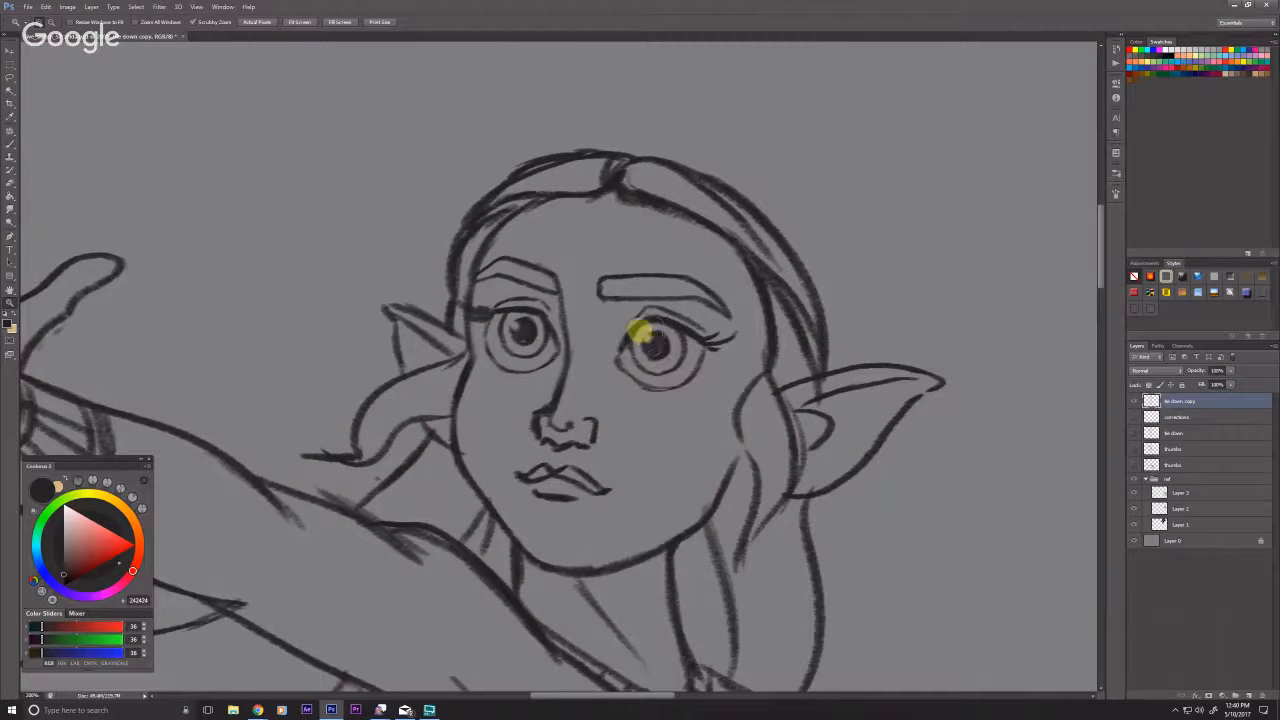
{"action": "left_click", "coordinate": [706, 343]}
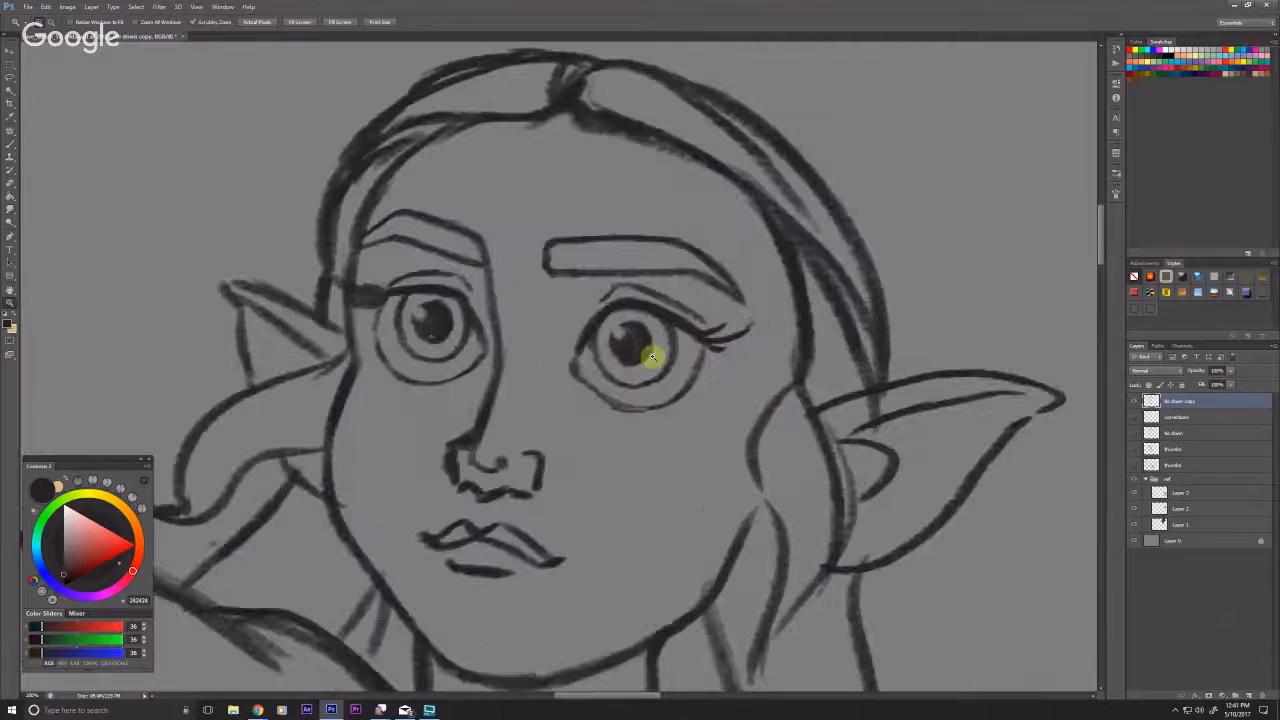
{"action": "left_click", "coordinate": [485, 427], "text": "alt"}
Step: Examine the line work of the whole figure, from the outstretched arm and face to the flowing hair and dress
{"action": "key", "text": "b"}
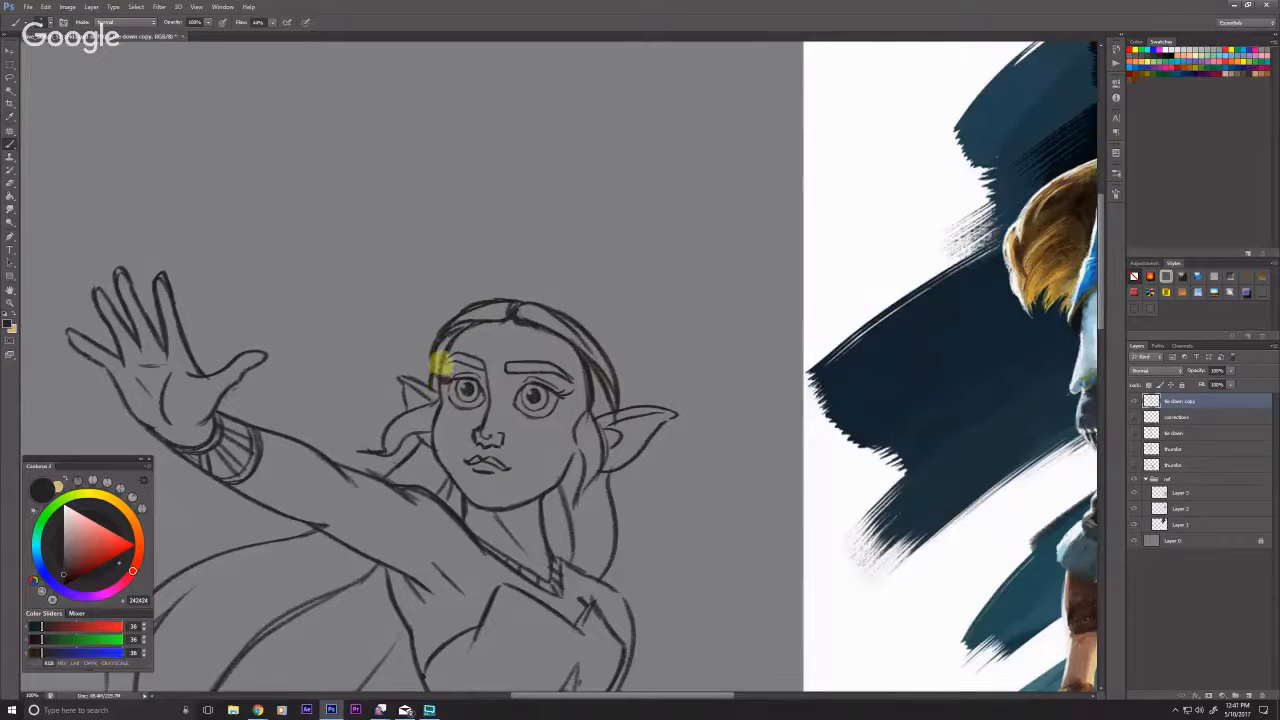
{"action": "left_click_drag", "start_coordinate": [428, 421], "coordinate": [437, 405]}
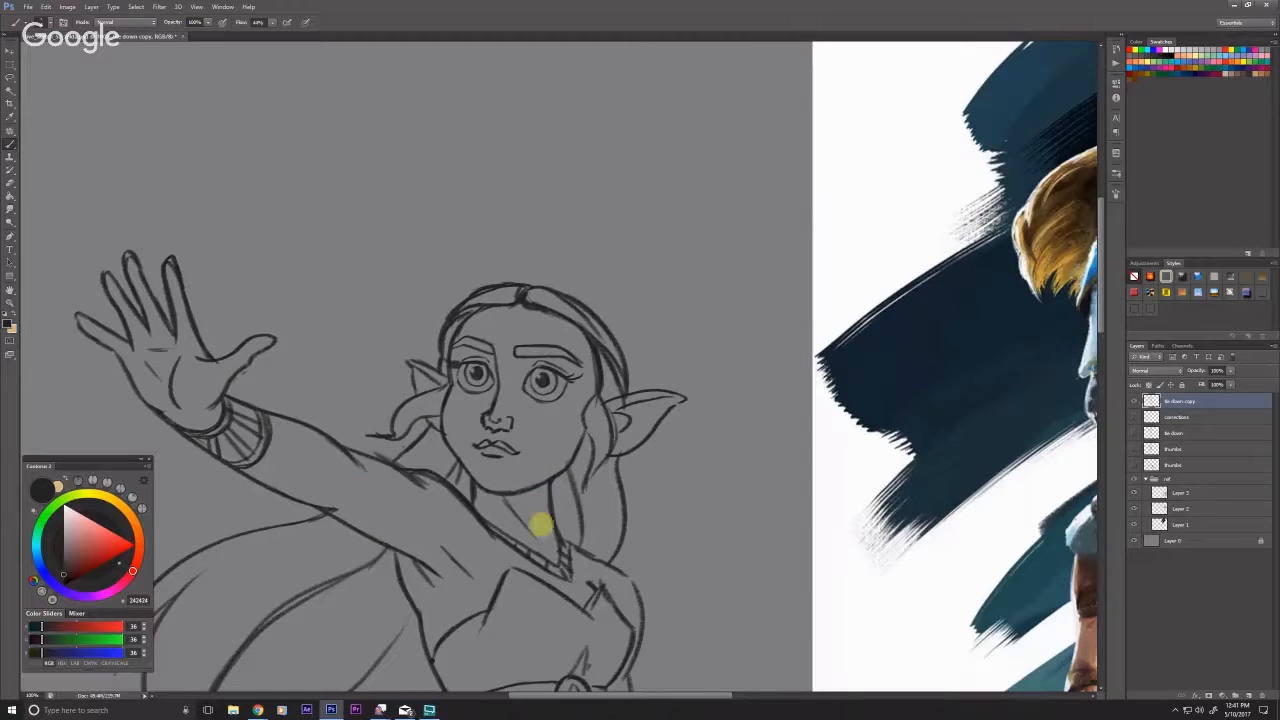
{"action": "mouse_move", "coordinate": [394, 523]}
{"action": "left_mouse_down"}
{"action": "mouse_move", "coordinate": [410, 434]}
{"action": "mouse_move", "coordinate": [424, 436]}
{"action": "left_mouse_up"}
{"action": "left_click_drag", "start_coordinate": [376, 351], "coordinate": [420, 364]}
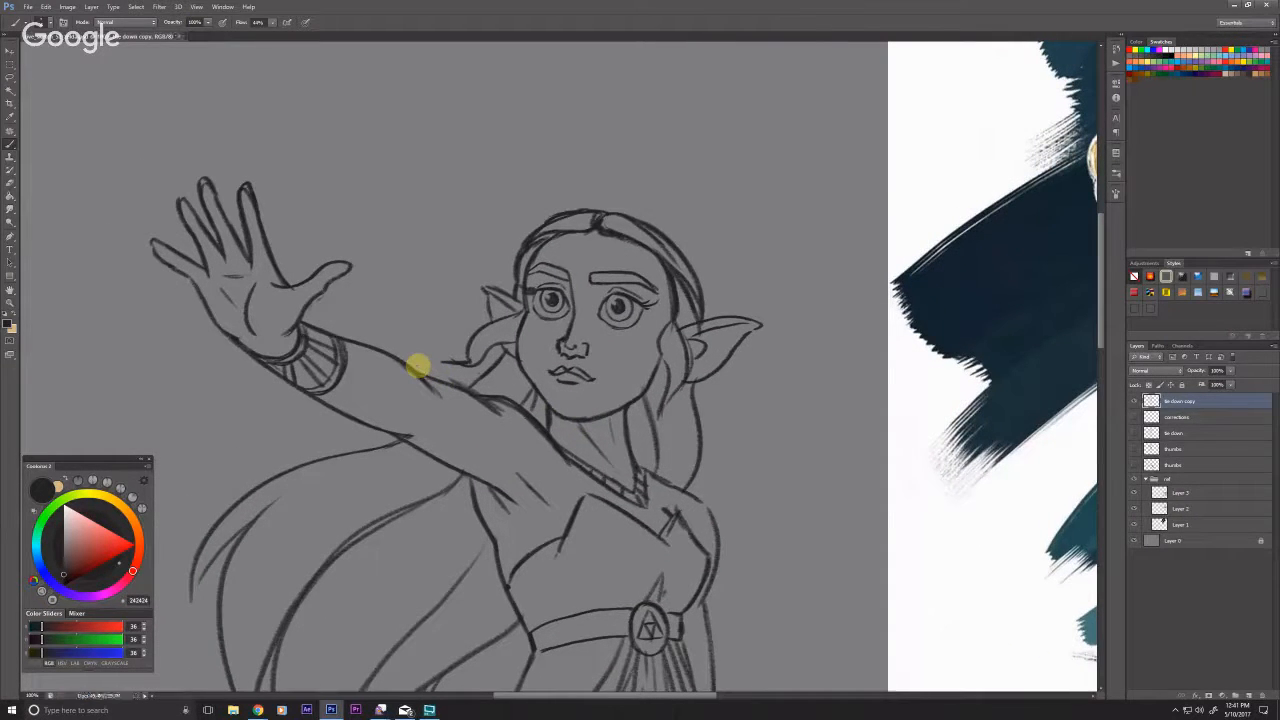
{"action": "left_click_drag", "start_coordinate": [491, 498], "coordinate": [543, 443]}
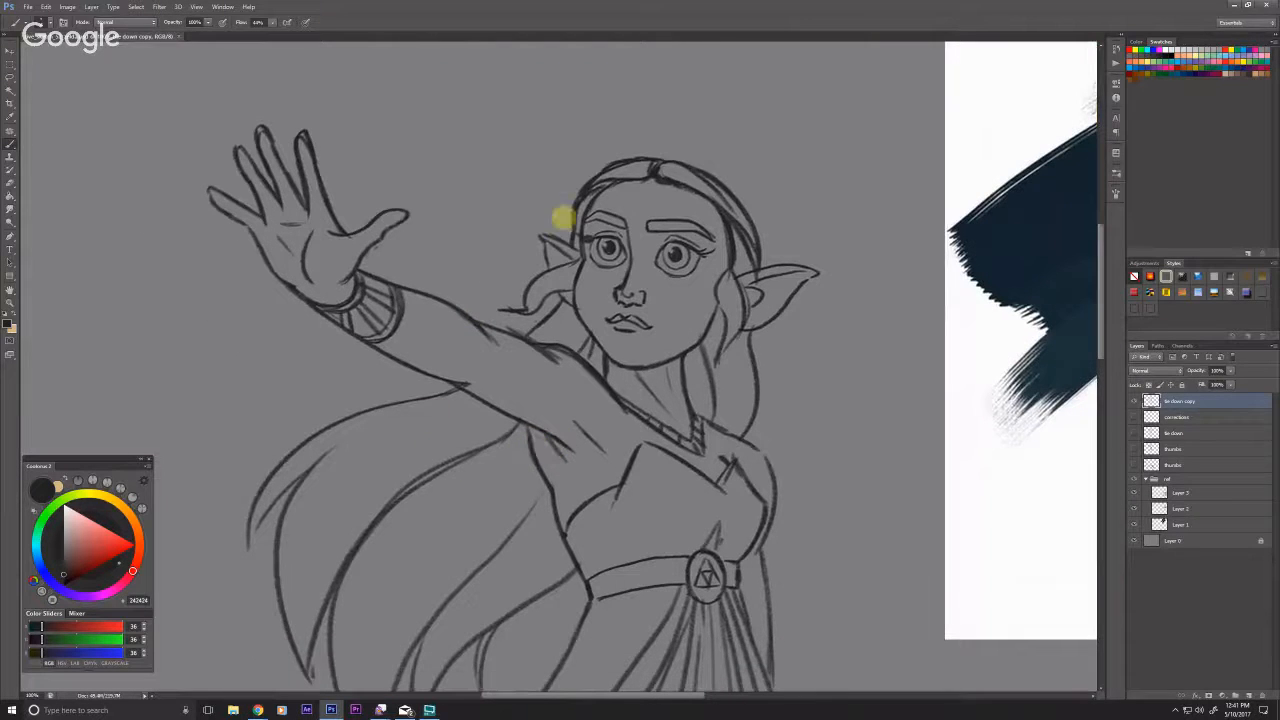
{"action": "left_click_drag", "start_coordinate": [355, 515], "coordinate": [431, 446]}
{"action": "left_click_drag", "start_coordinate": [388, 322], "coordinate": [331, 234]}
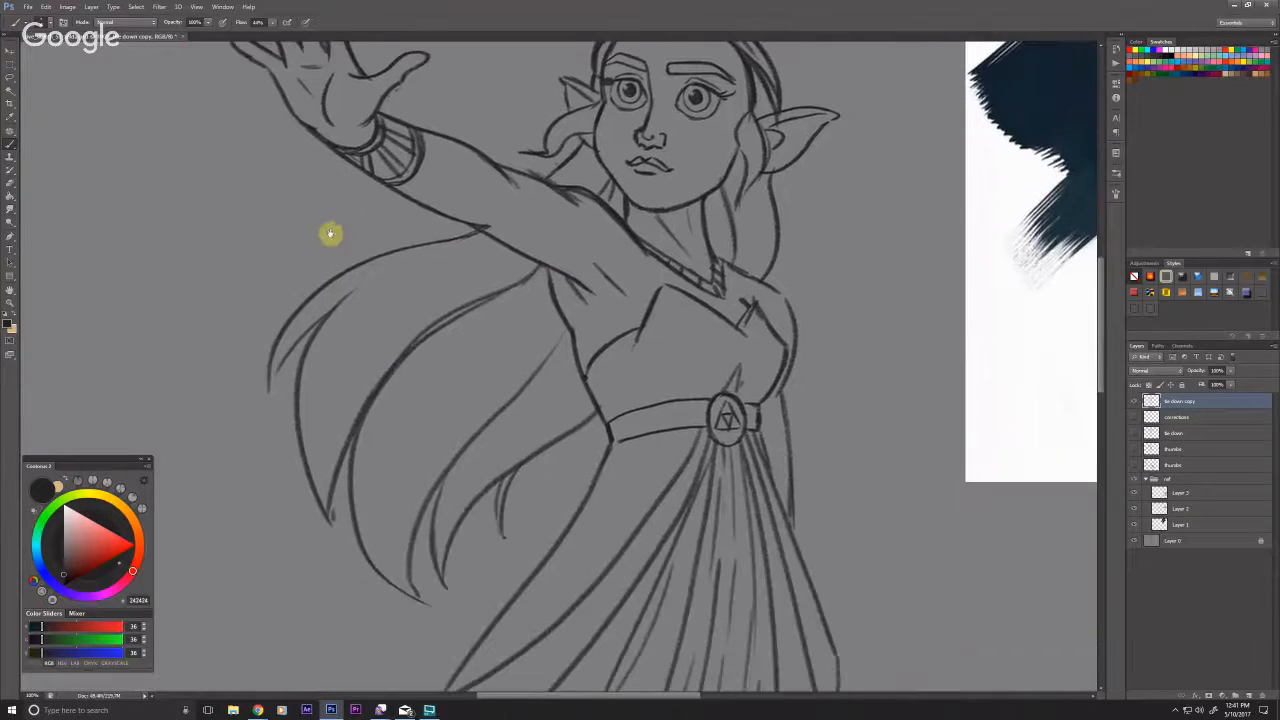
{"action": "left_click_drag", "start_coordinate": [543, 266], "coordinate": [555, 292]}
{"action": "left_click_drag", "start_coordinate": [318, 429], "coordinate": [306, 449]}
{"action": "left_click", "coordinate": [309, 537], "text": "alt"}
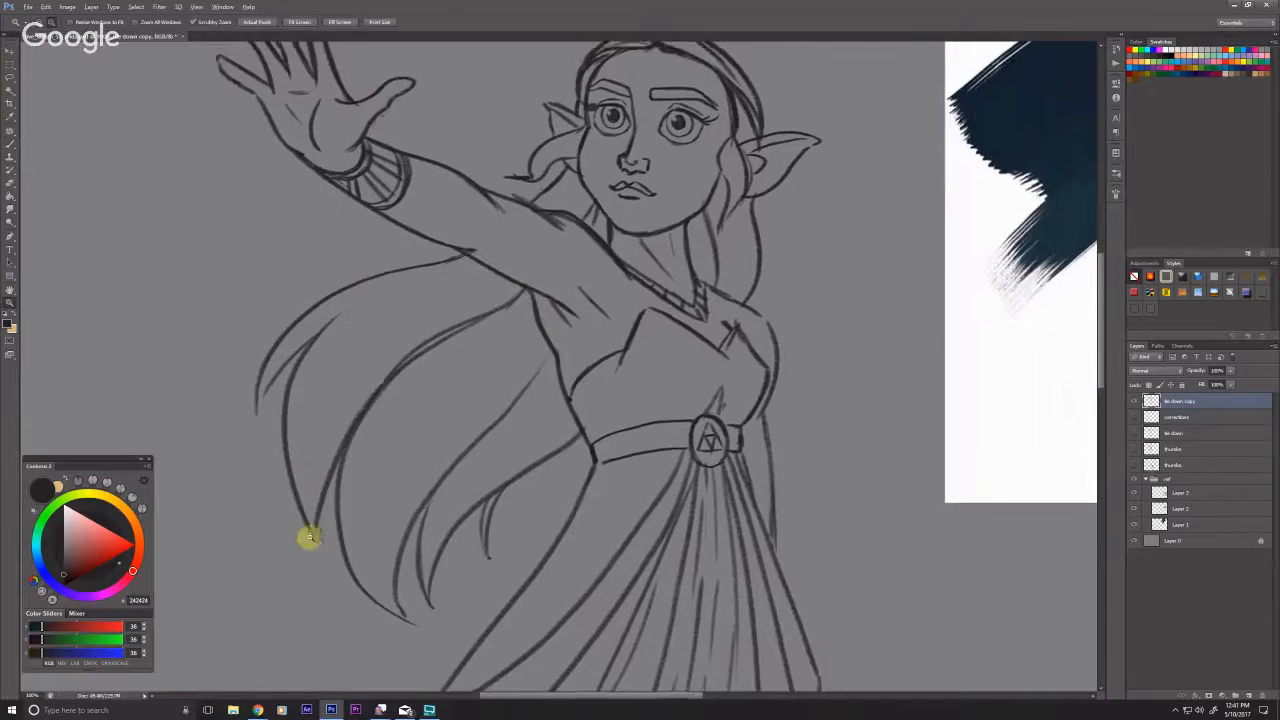
{"action": "left_click_drag", "start_coordinate": [450, 516], "coordinate": [416, 487]}
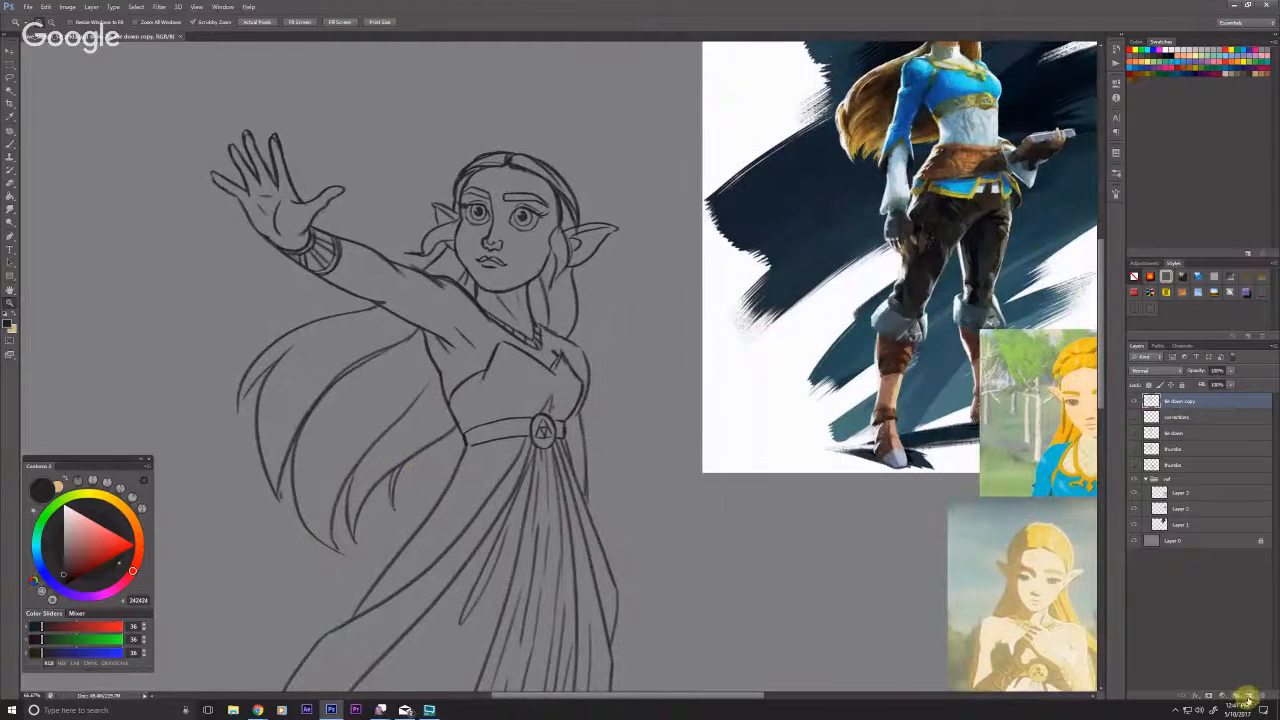
Step: Add a new layer named color directly below the tie down copy layer
{"action": "left_click", "coordinate": [1246, 695]}
{"action": "double_click", "coordinate": [1174, 417]}
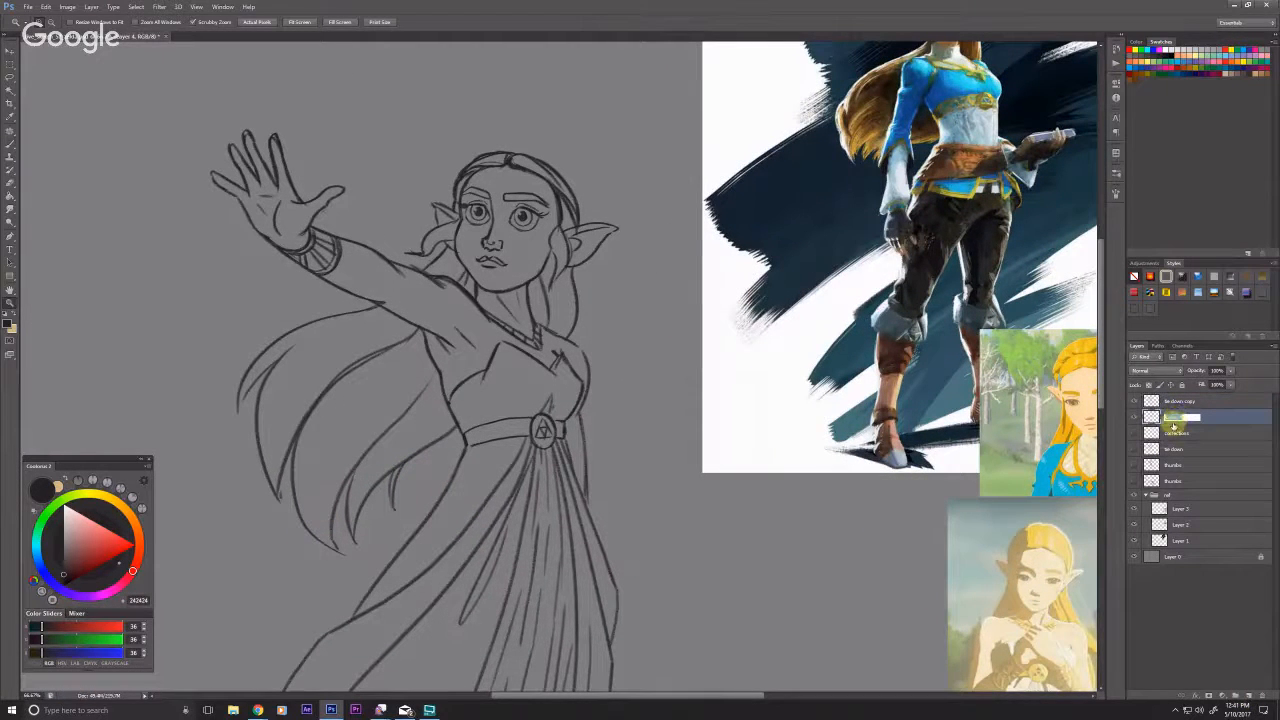
{"action": "key", "text": "Return"}
{"action": "left_click_drag", "start_coordinate": [710, 551], "coordinate": [586, 494]}
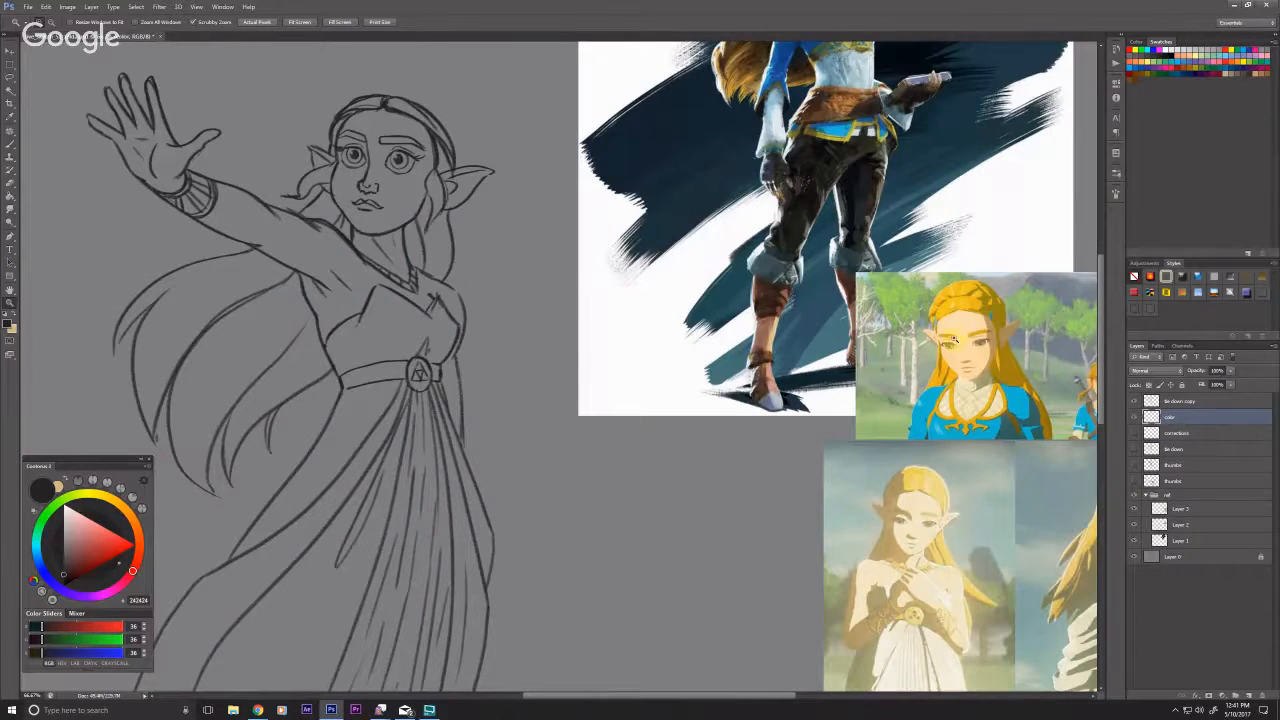
{"action": "left_click_drag", "start_coordinate": [797, 403], "coordinate": [850, 504]}
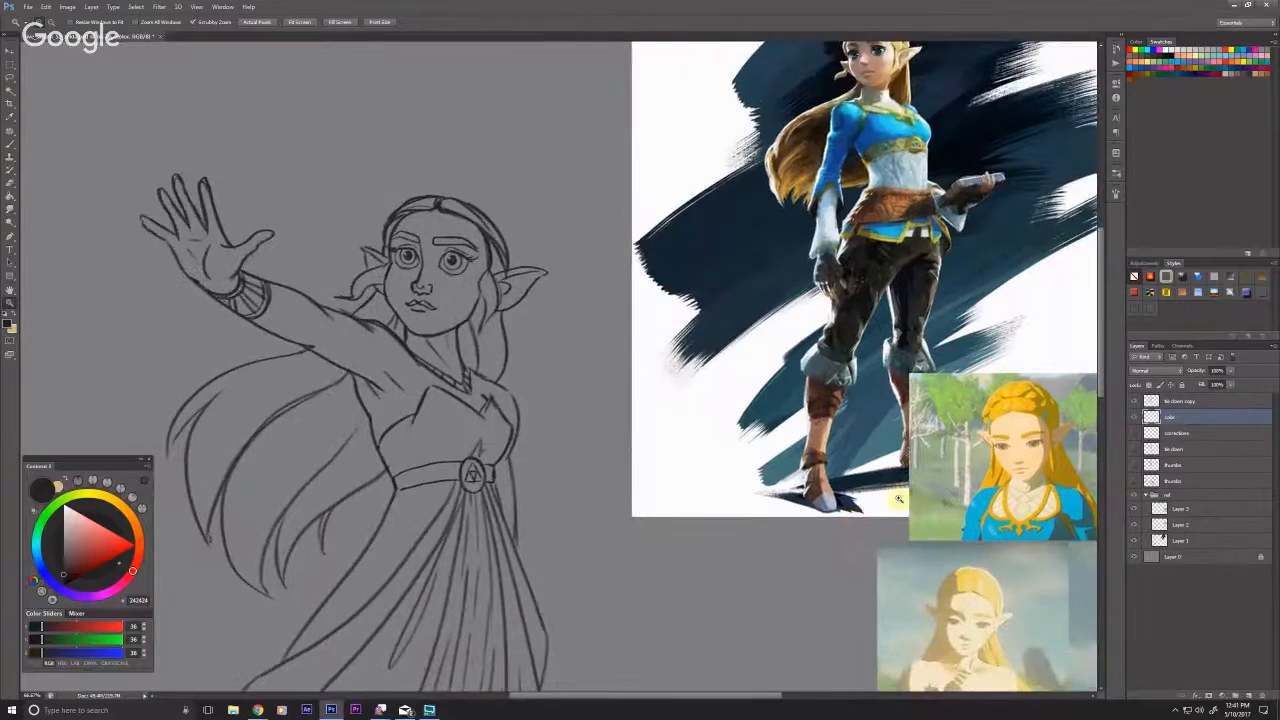
{"action": "key", "text": "b"}
{"action": "left_click_drag", "start_coordinate": [426, 519], "coordinate": [478, 524]}
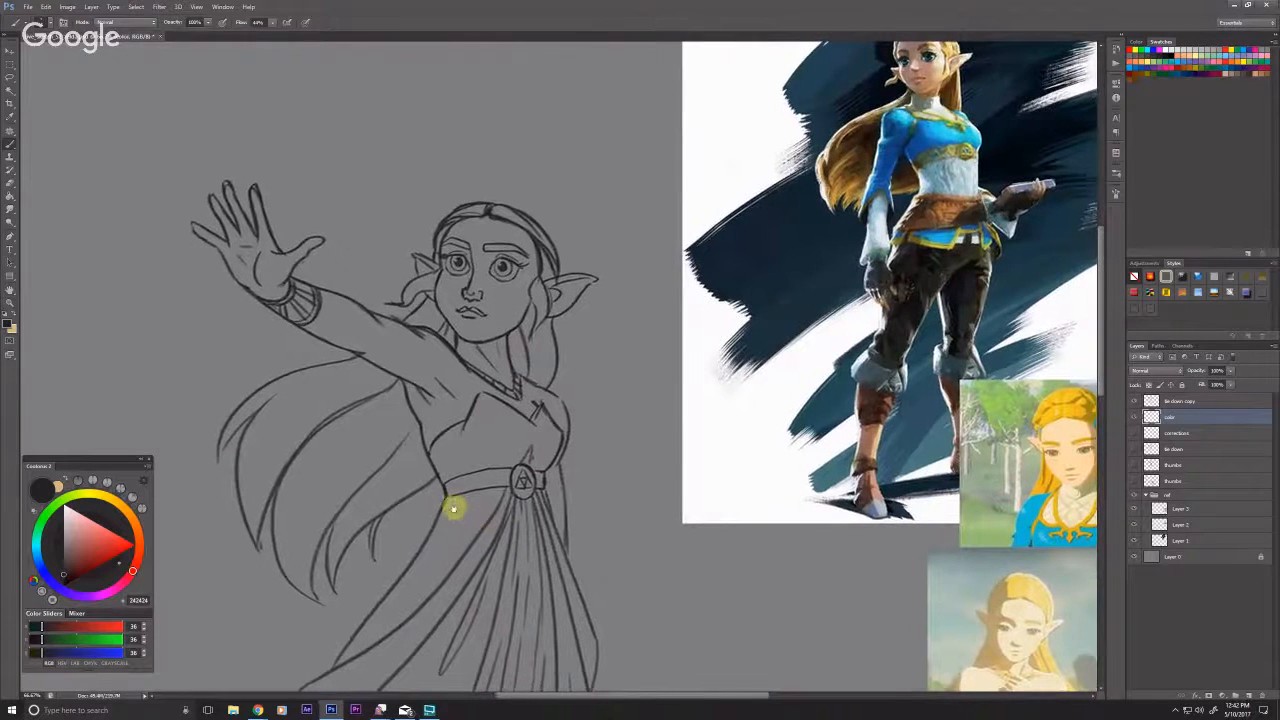
Step: Lasso the right-hand eye and eyebrow on the tie down copy layer and nudge them slightly to the right
{"action": "key", "text": "l"}
{"action": "left_click", "coordinate": [1145, 401]}
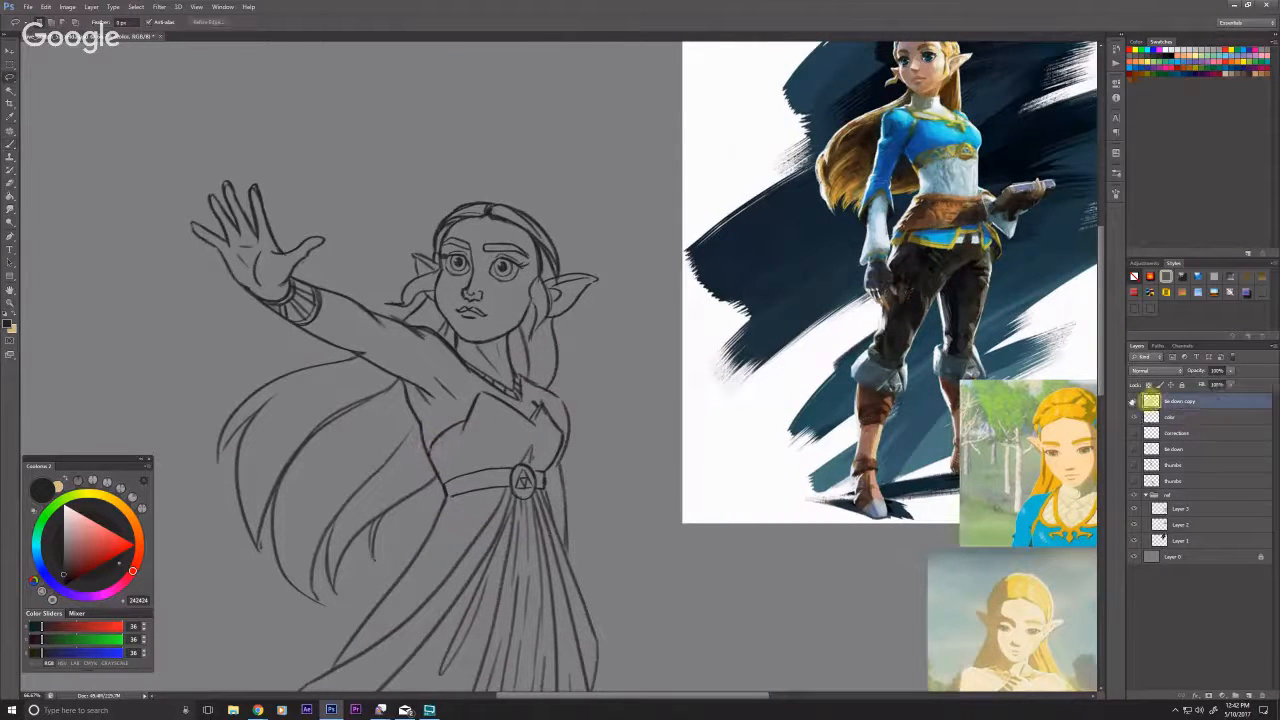
{"action": "mouse_move", "coordinate": [528, 262]}
{"action": "left_mouse_down"}
{"action": "mouse_move", "coordinate": [490, 238]}
{"action": "mouse_move", "coordinate": [531, 248]}
{"action": "mouse_move", "coordinate": [533, 262]}
{"action": "mouse_move", "coordinate": [508, 292]}
{"action": "mouse_move", "coordinate": [484, 258]}
{"action": "left_mouse_up"}
{"action": "key", "text": "v"}
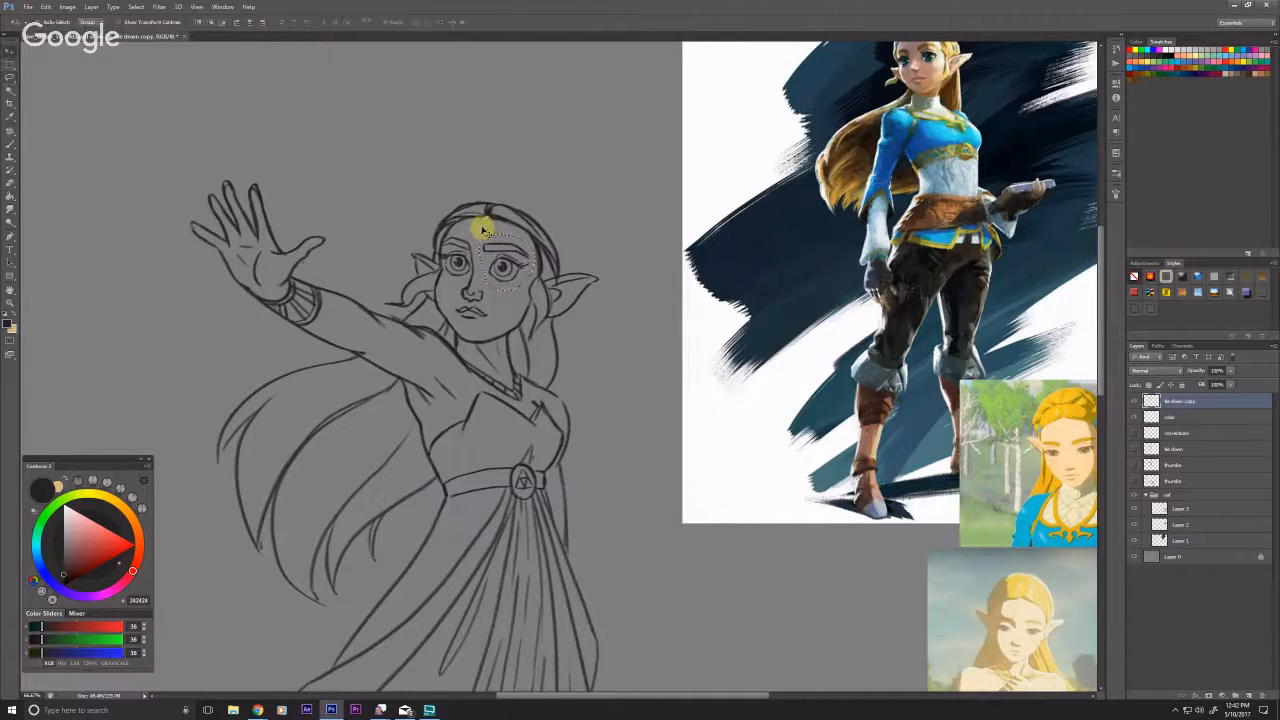
{"action": "key", "text": "Right"}
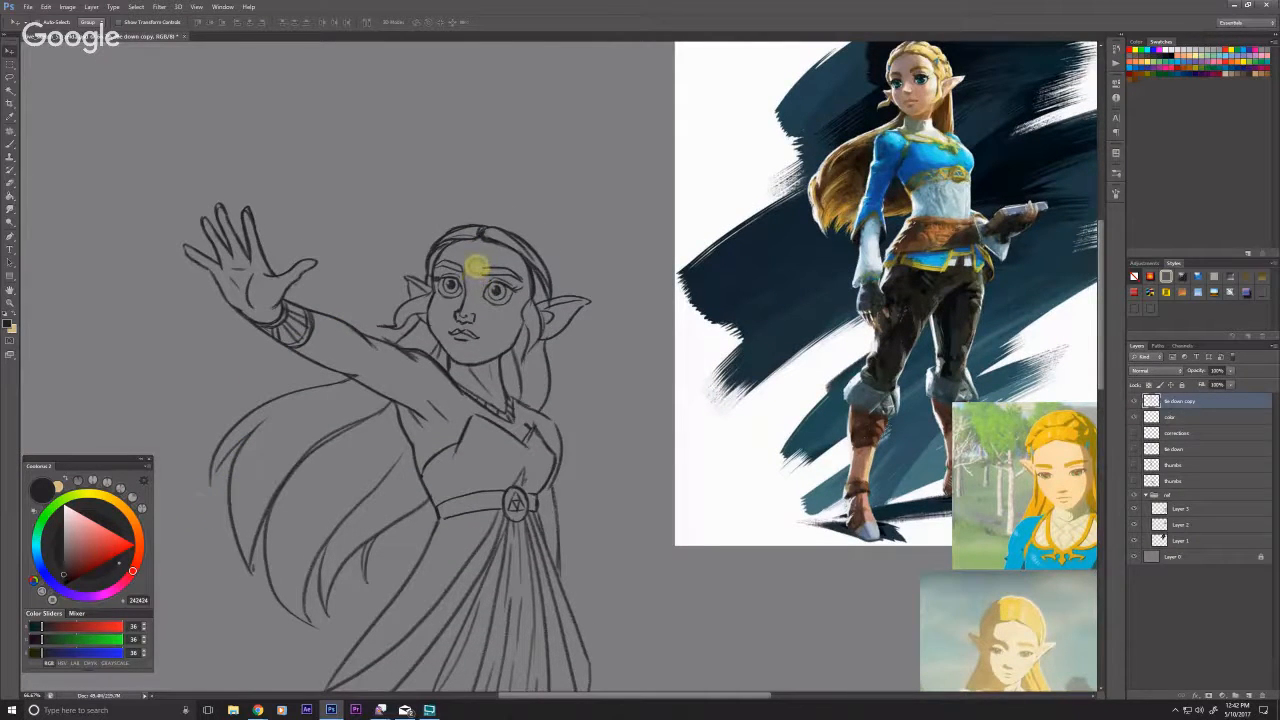
Step: Redraw the face contour beside the right-hand ear and shift that ear slightly inward toward the head
{"action": "key", "text": "b"}
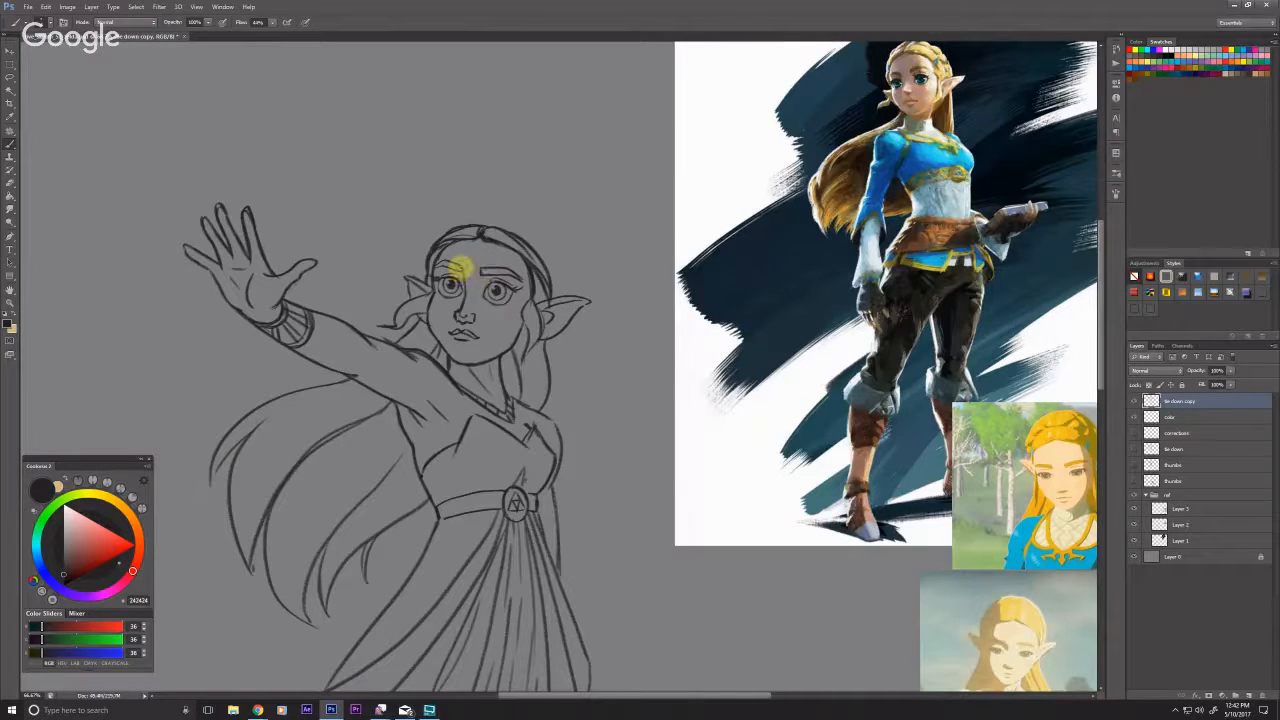
{"action": "left_click_drag", "start_coordinate": [498, 490], "coordinate": [452, 489]}
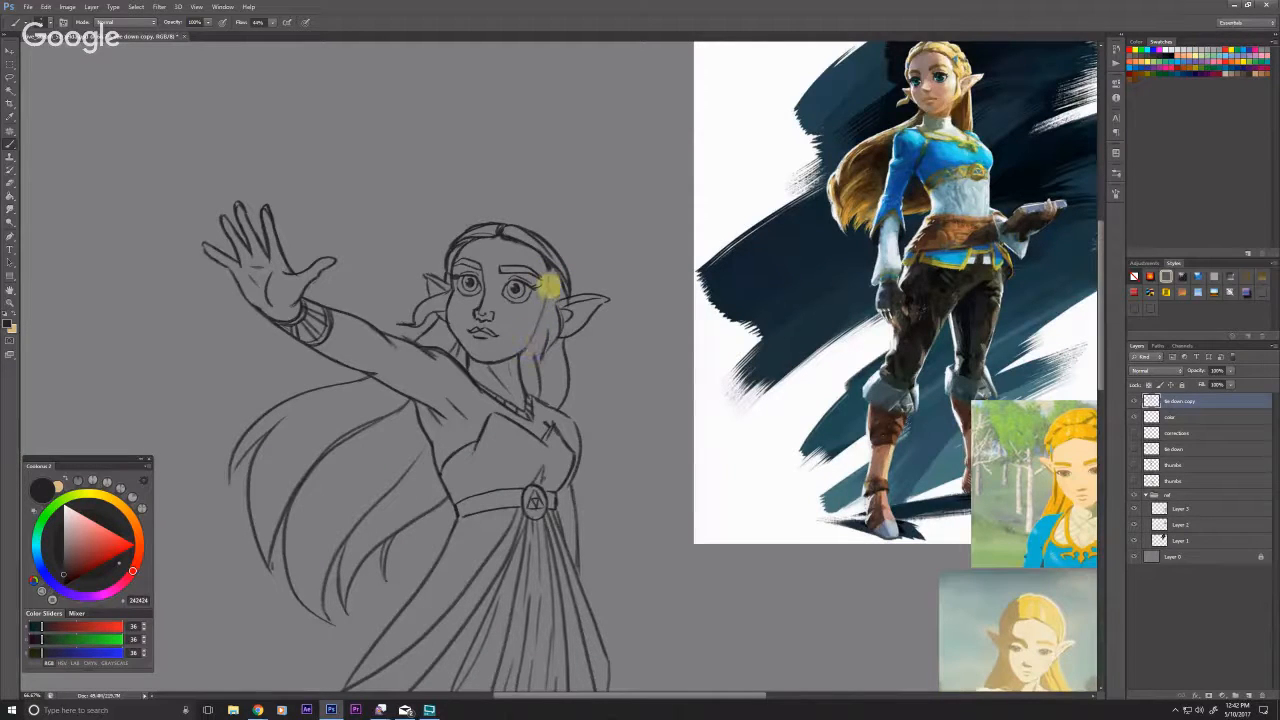
{"action": "key", "text": "l"}
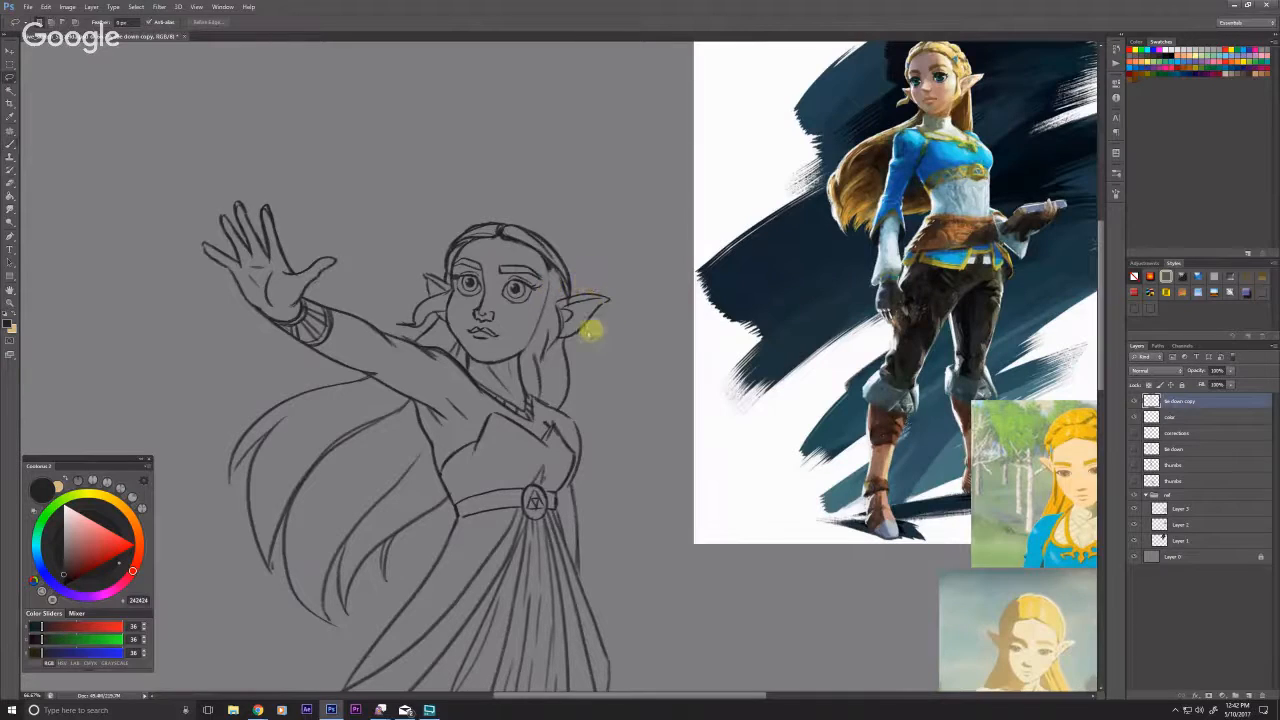
{"action": "mouse_move", "coordinate": [580, 293]}
{"action": "left_mouse_down"}
{"action": "mouse_move", "coordinate": [560, 313]}
{"action": "mouse_move", "coordinate": [554, 294]}
{"action": "mouse_move", "coordinate": [551, 309]}
{"action": "left_mouse_up"}
{"action": "key", "text": "v"}
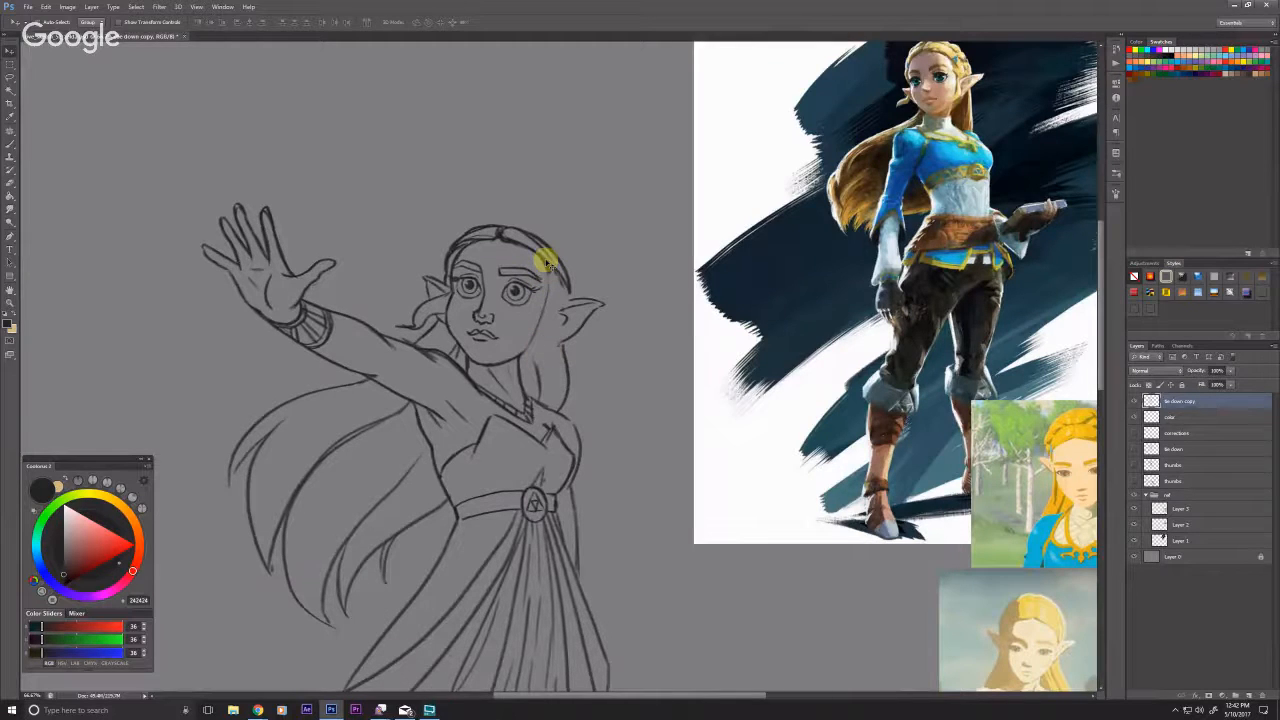
Step: Redraw the lock of hair hanging in front of the right-hand ear in dark line and save the document
{"action": "key", "text": "b"}
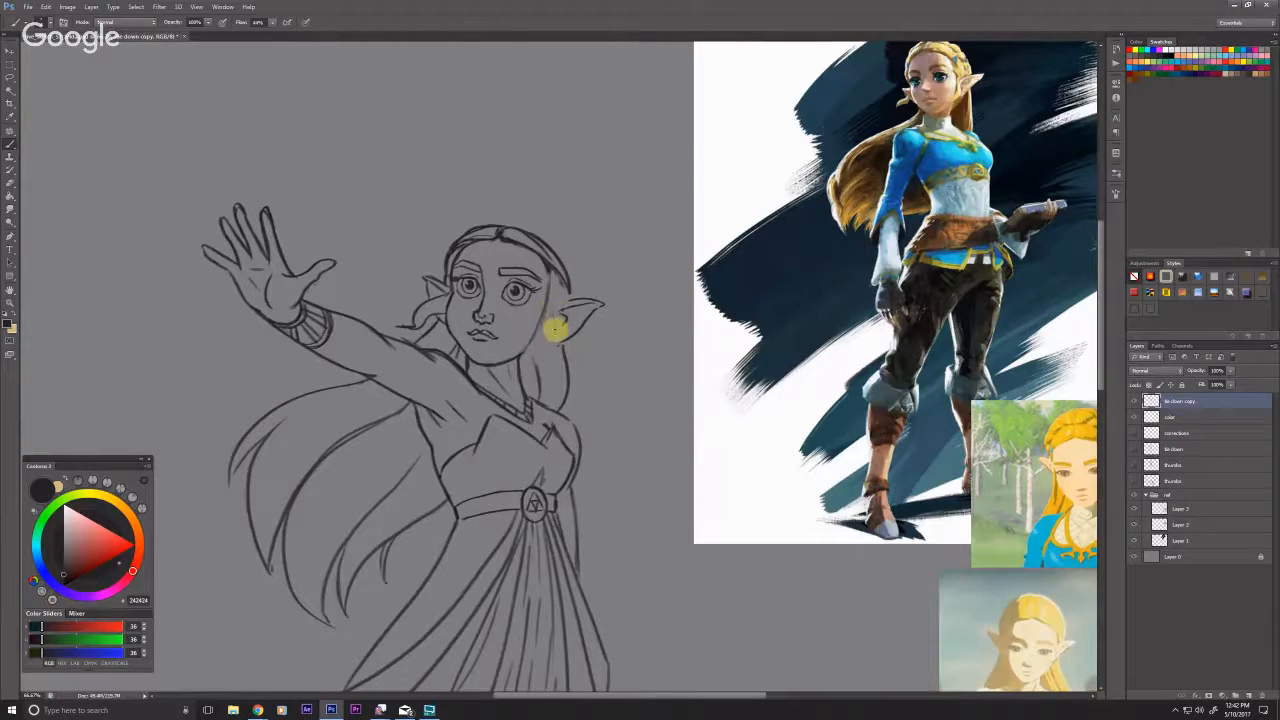
{"action": "left_click_drag", "start_coordinate": [542, 333], "coordinate": [548, 371]}
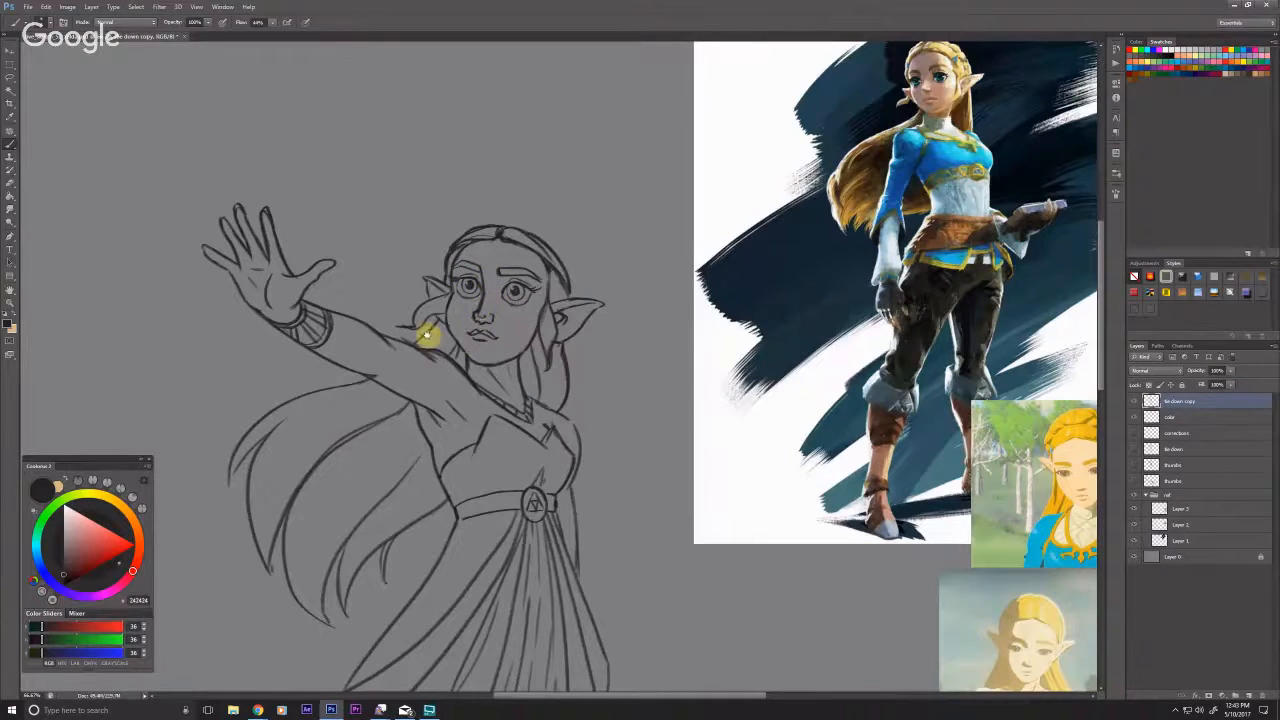
{"action": "left_click_drag", "start_coordinate": [340, 466], "coordinate": [337, 471]}
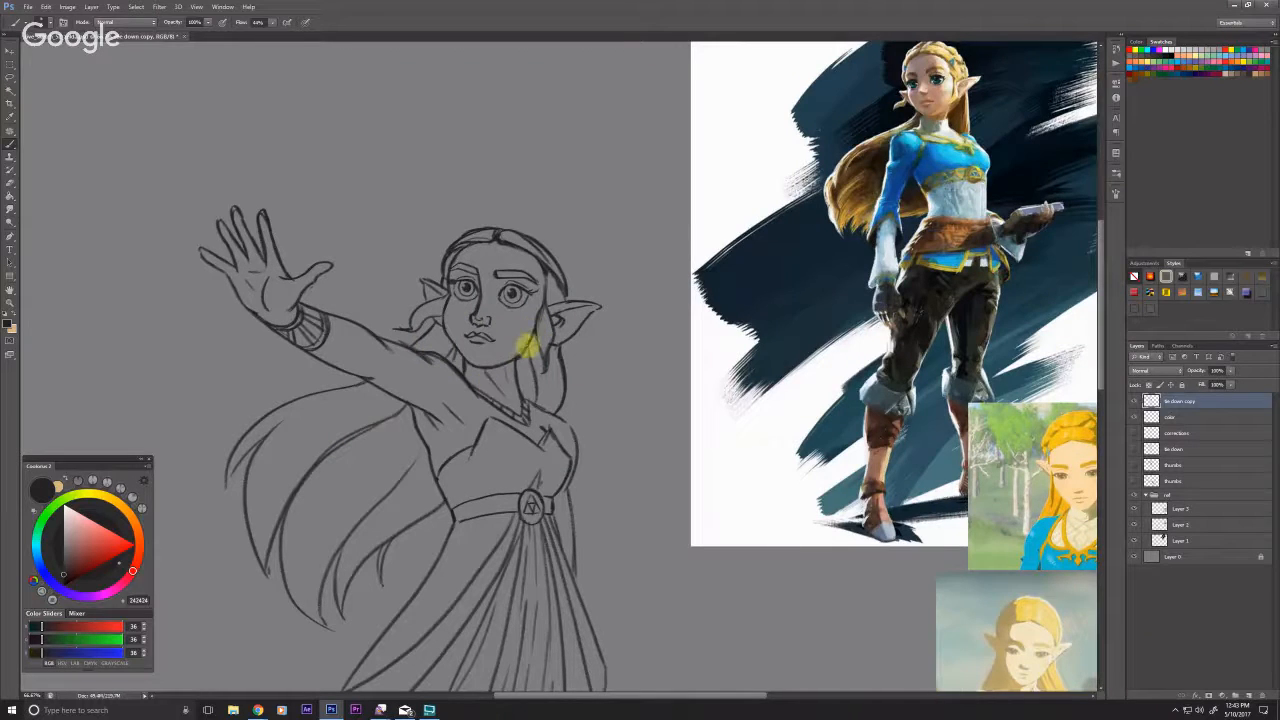
{"action": "left_click_drag", "start_coordinate": [361, 309], "coordinate": [417, 335]}
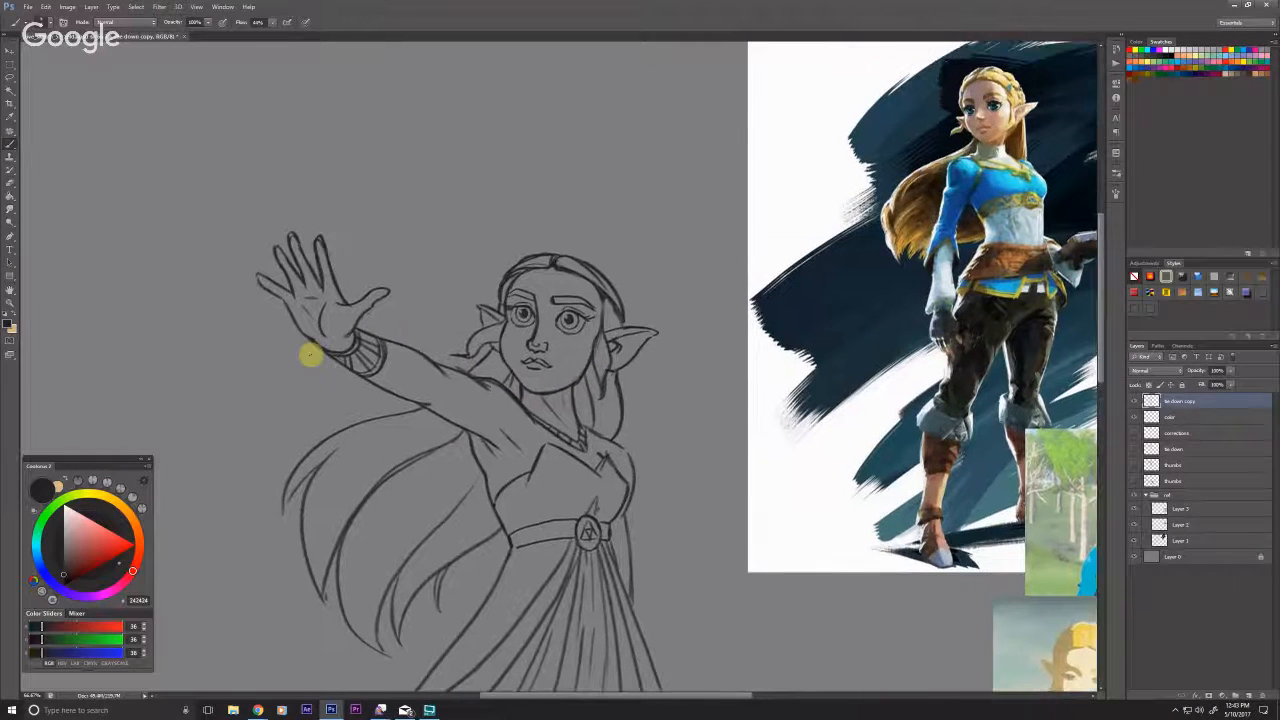
{"action": "left_click_drag", "start_coordinate": [435, 513], "coordinate": [451, 437]}
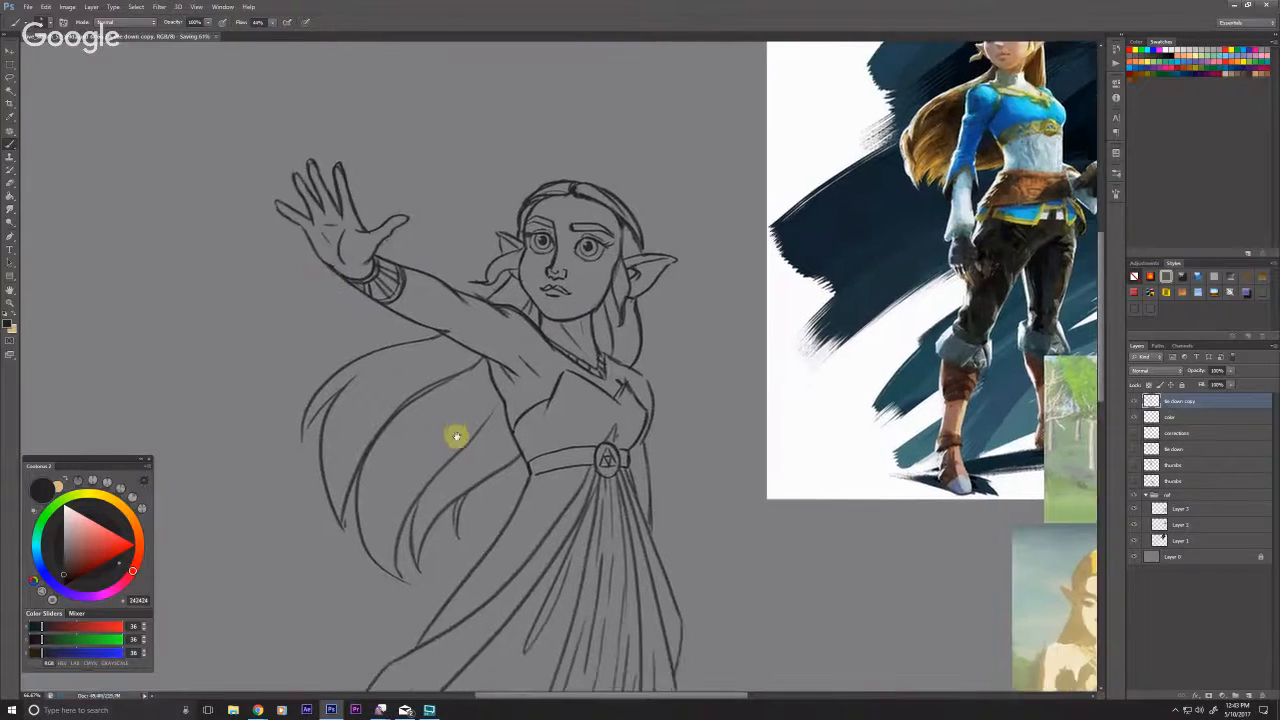
Step: Look over the tie-down line drawing of the reaching figure and save the document
{"action": "left_click_drag", "start_coordinate": [475, 332], "coordinate": [467, 356]}
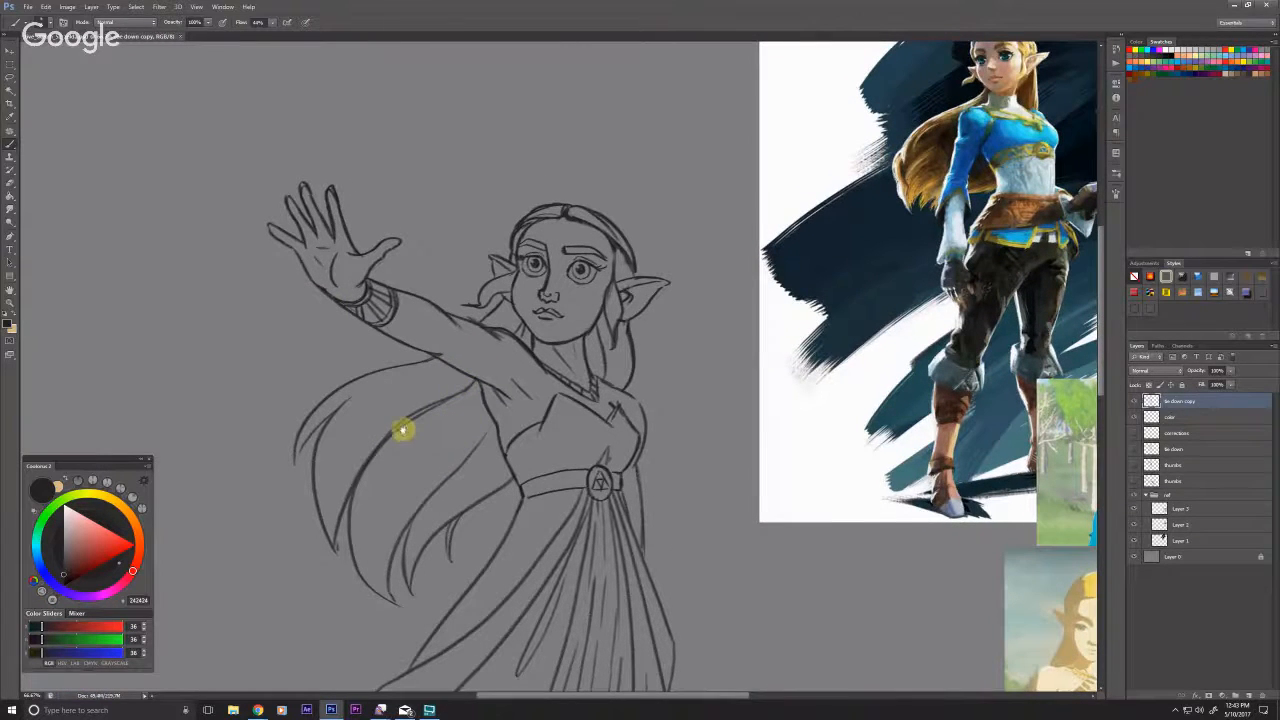
{"action": "left_click_drag", "start_coordinate": [393, 445], "coordinate": [391, 452]}
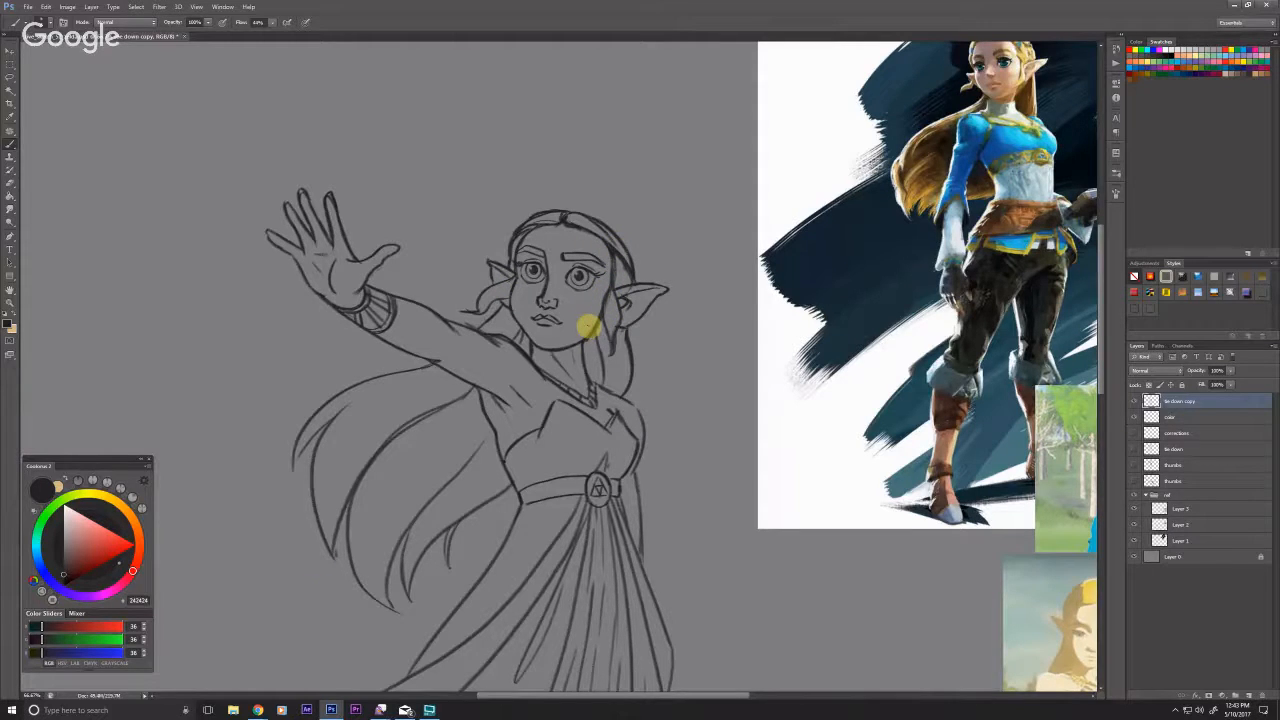
{"action": "left_click_drag", "start_coordinate": [324, 562], "coordinate": [360, 508]}
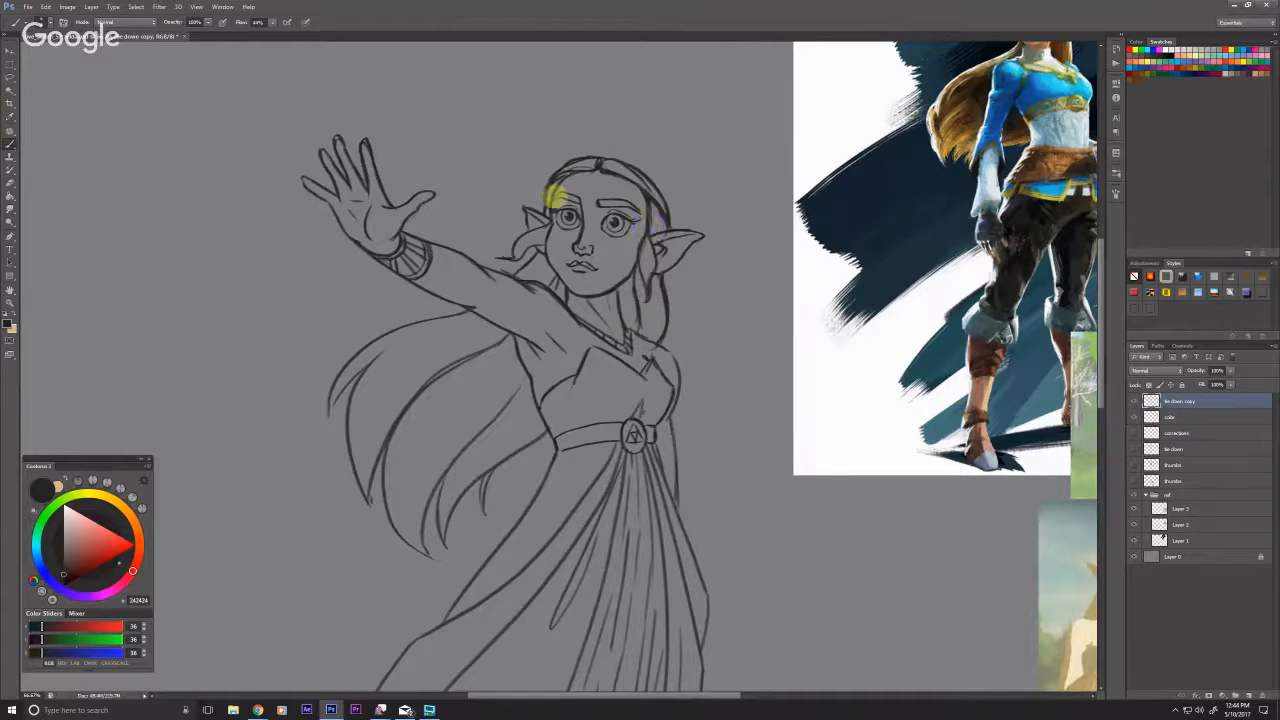
{"action": "left_click_drag", "start_coordinate": [601, 234], "coordinate": [552, 292]}
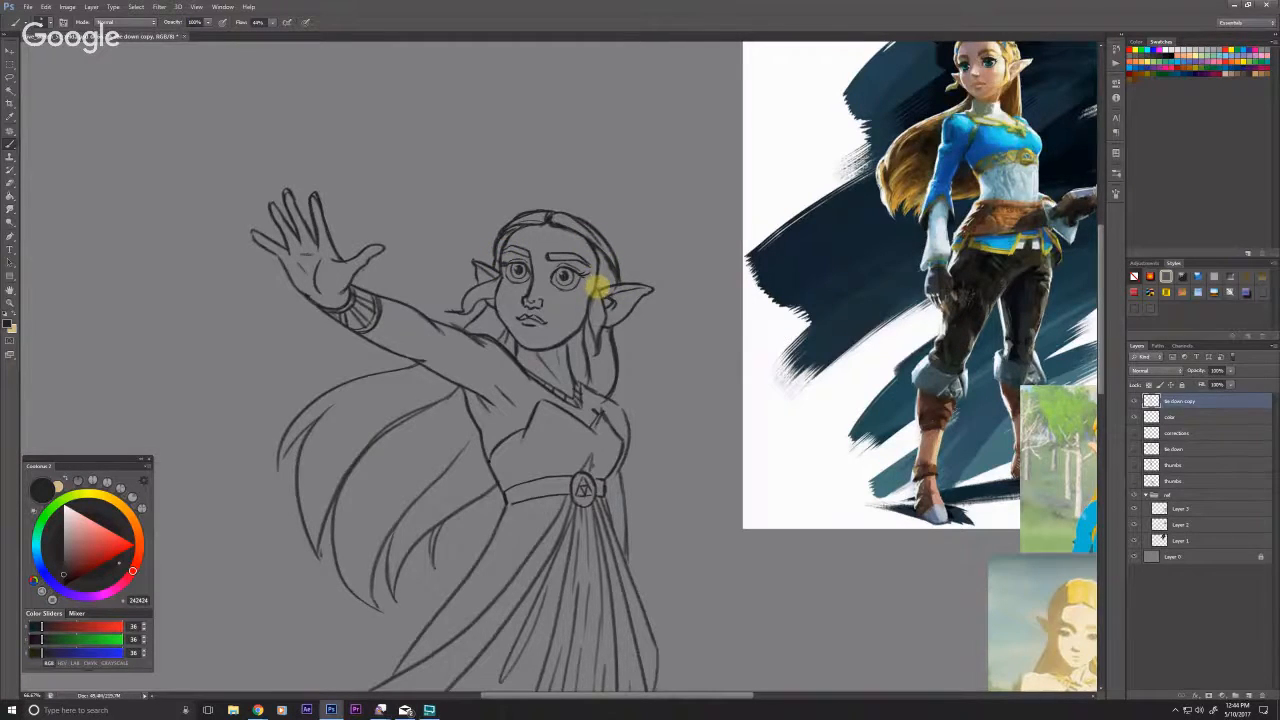
{"action": "left_click_drag", "start_coordinate": [278, 497], "coordinate": [294, 431]}
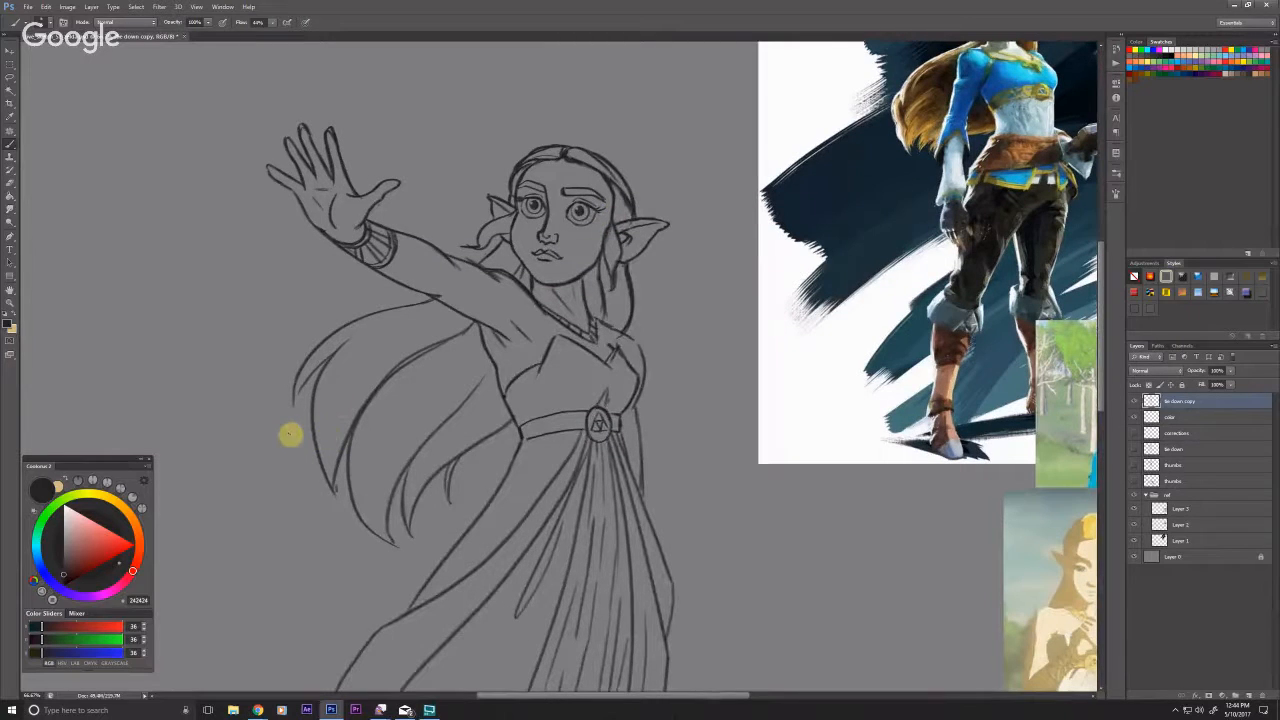
{"action": "key", "text": "ctrl+s"}
Step: Activate the color layer and set up a larger brush with 100% flow for filling flat colors
{"action": "scroll", "coordinate": [290, 434], "scroll_direction": "down", "scroll_amount": 1}
{"action": "left_click", "coordinate": [1167, 417]}
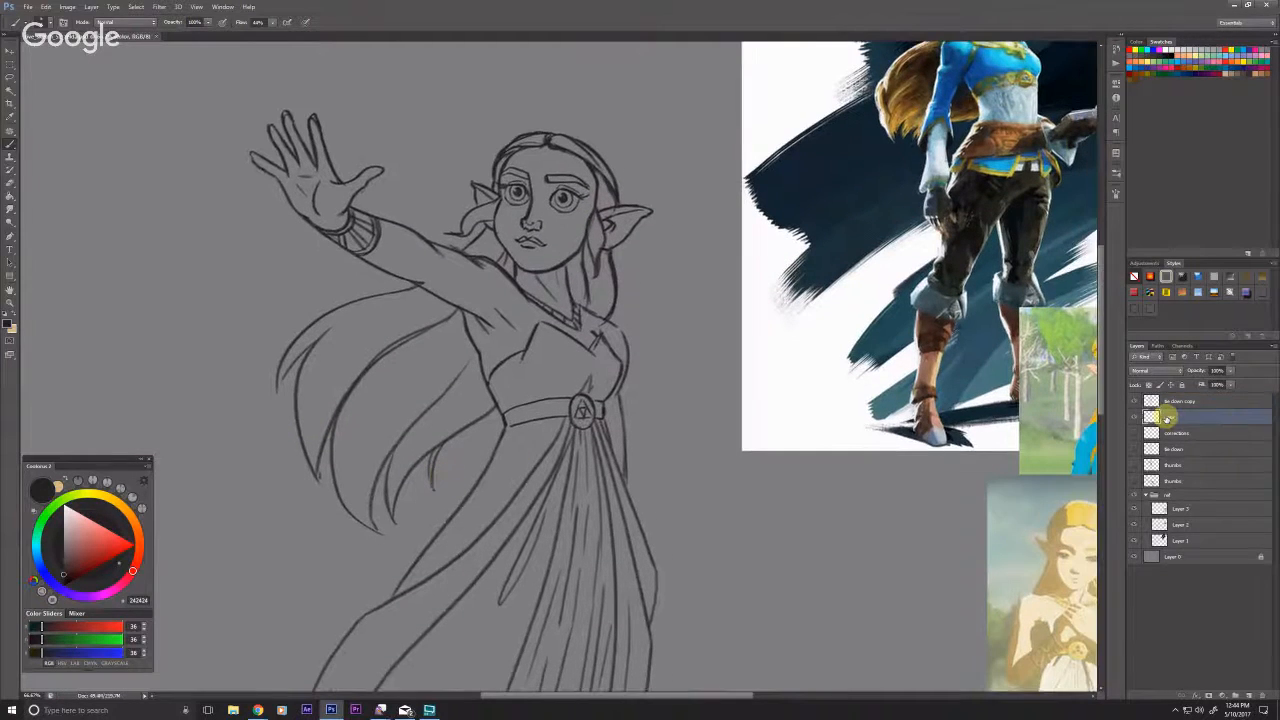
{"action": "right_click", "coordinate": [130, 124]}
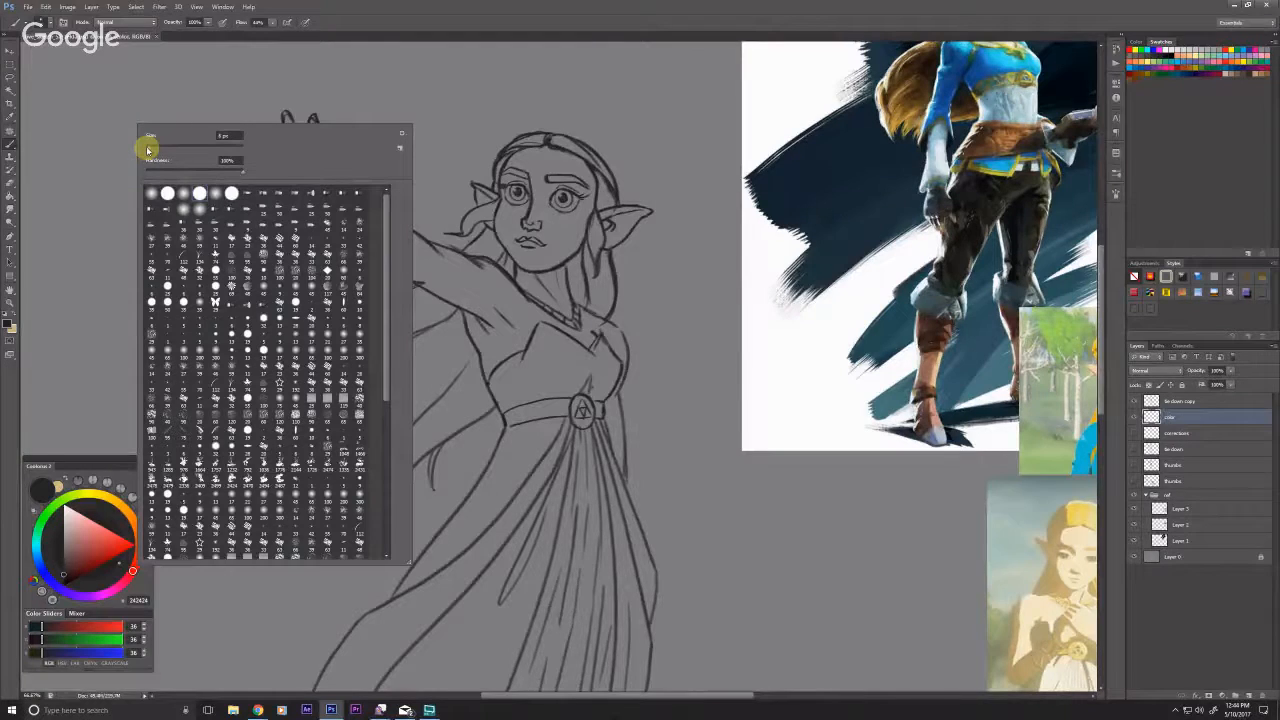
{"action": "left_click", "coordinate": [724, 500]}
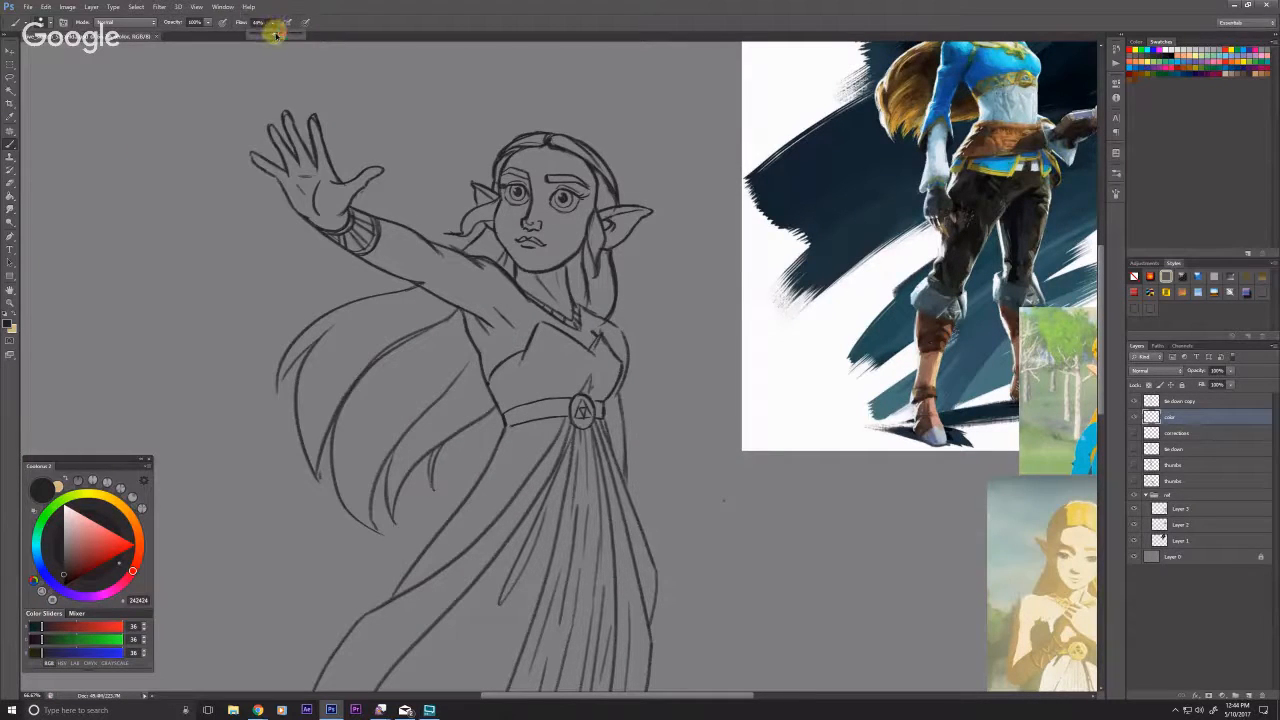
{"action": "left_click_drag", "start_coordinate": [640, 231], "coordinate": [503, 350]}
Step: Sample the reference's golden hair color, mute it slightly, and paint the hair to the right of Zelda's parting
{"action": "left_click", "coordinate": [1058, 350], "text": "alt"}
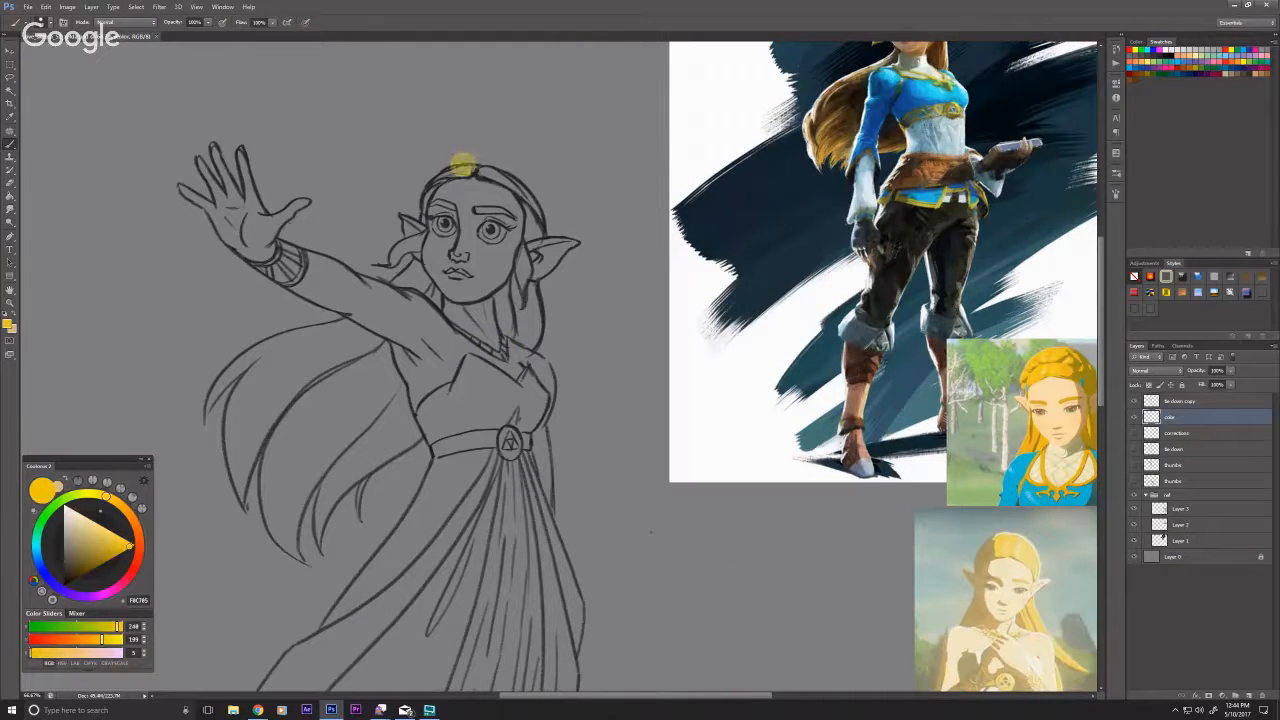
{"action": "left_click", "coordinate": [120, 542]}
{"action": "left_click_drag", "start_coordinate": [492, 185], "coordinate": [515, 186]}
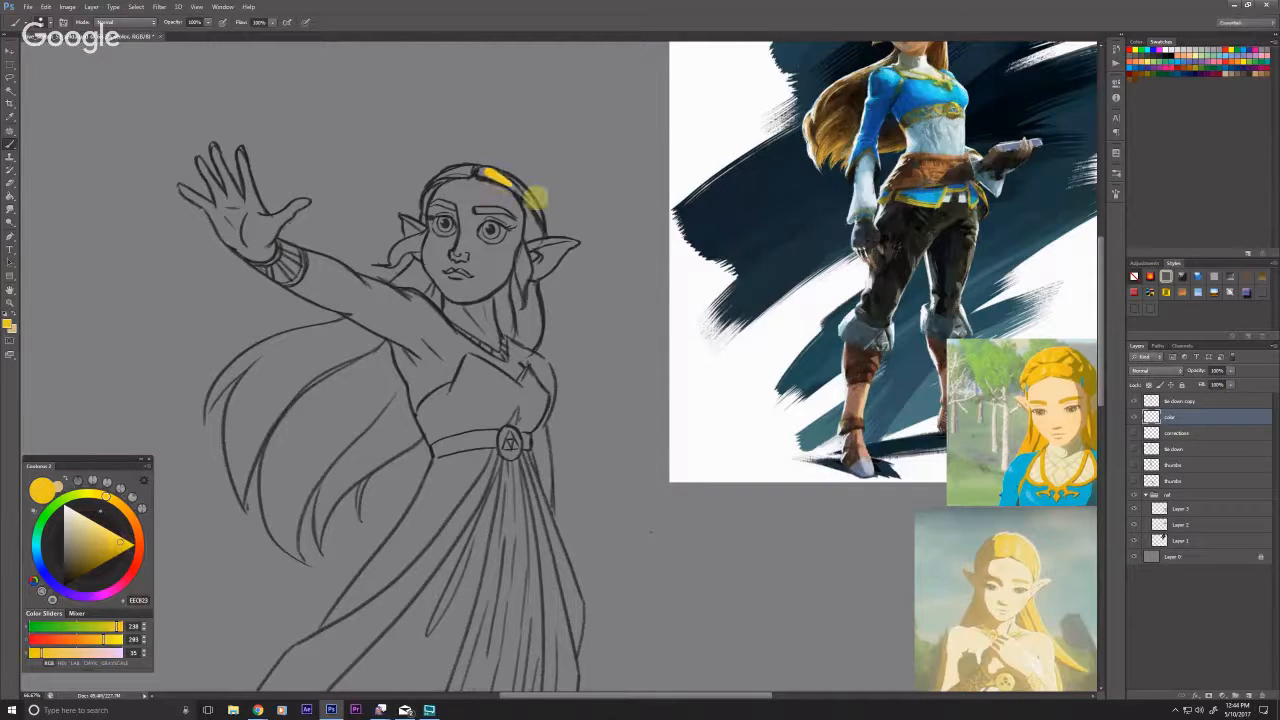
{"action": "left_click", "coordinate": [116, 542]}
{"action": "mouse_move", "coordinate": [489, 174]}
{"action": "left_mouse_down"}
{"action": "mouse_move", "coordinate": [539, 205]}
{"action": "mouse_move", "coordinate": [537, 222]}
{"action": "mouse_move", "coordinate": [524, 205]}
{"action": "mouse_move", "coordinate": [534, 232]}
{"action": "mouse_move", "coordinate": [477, 210]}
{"action": "mouse_move", "coordinate": [481, 186]}
{"action": "mouse_move", "coordinate": [512, 232]}
{"action": "left_mouse_up"}
Step: Sample the light skin tone FBE1AE from the reference face and fill Zelda's face, neck and right-hand shoulder
{"action": "left_click", "coordinate": [1048, 381], "text": "alt"}
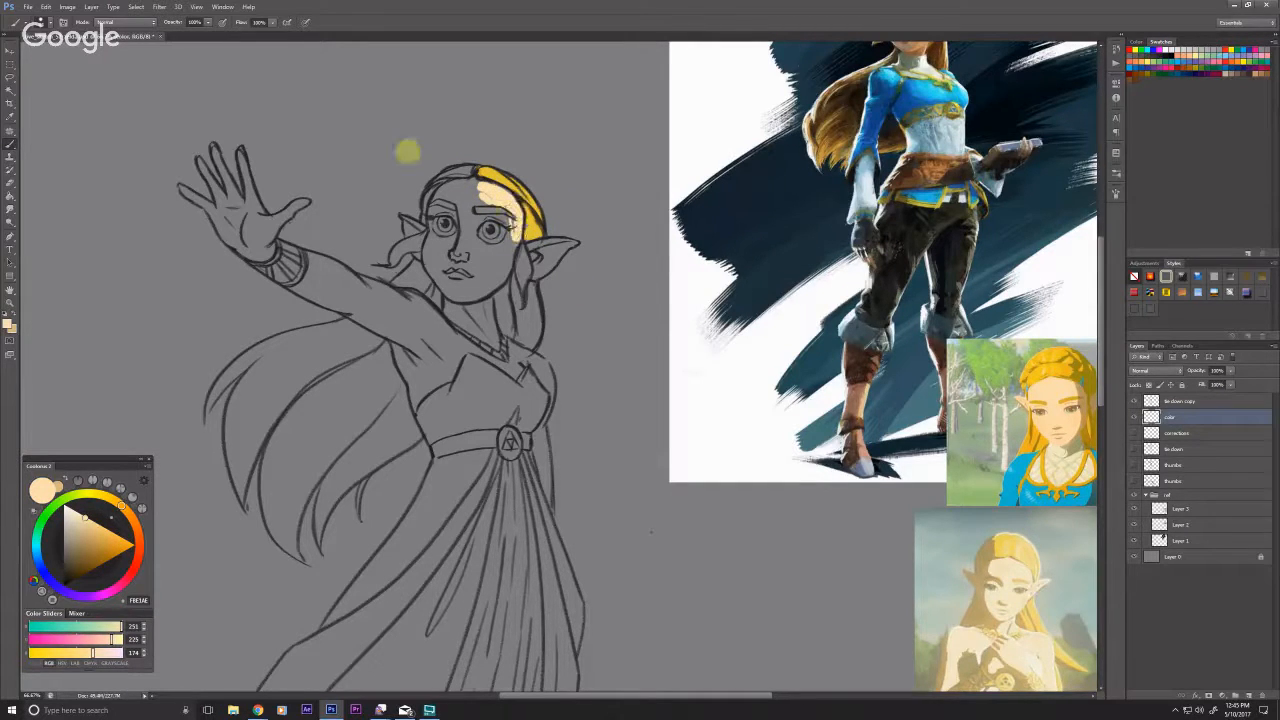
{"action": "left_click_drag", "start_coordinate": [384, 279], "coordinate": [387, 278]}
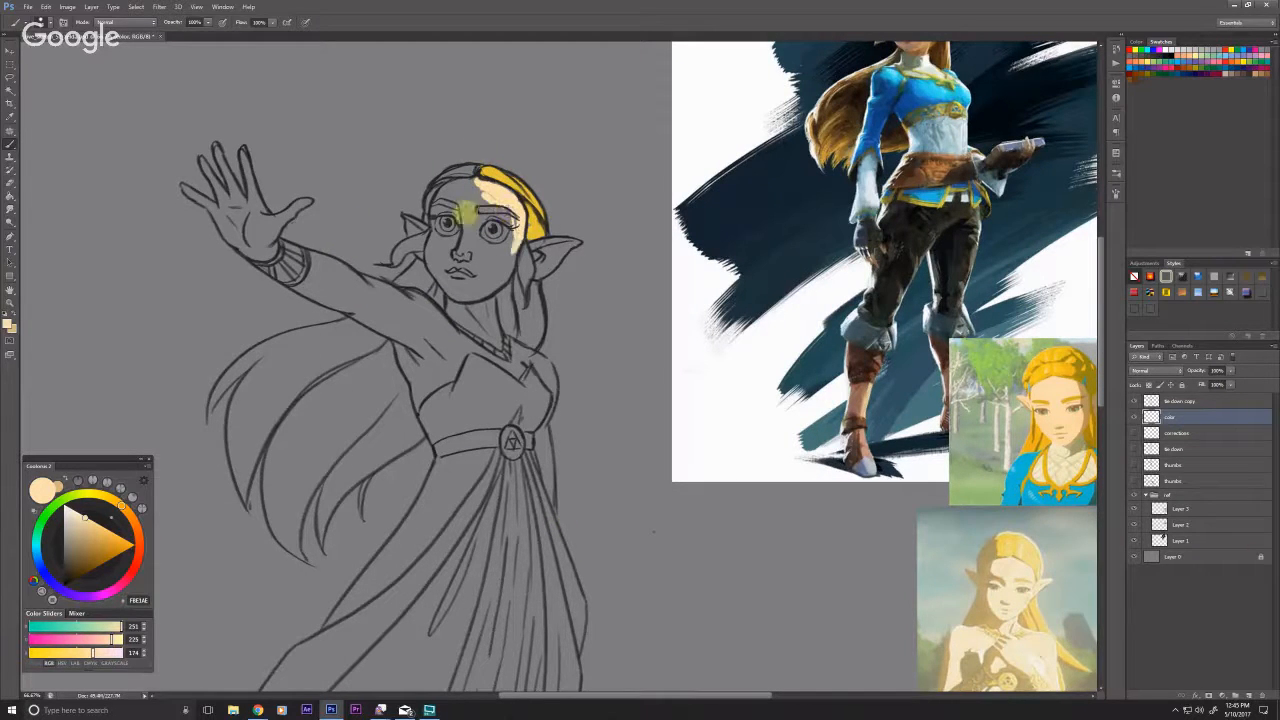
{"action": "mouse_move", "coordinate": [507, 216]}
{"action": "left_mouse_down"}
{"action": "mouse_move", "coordinate": [506, 265]}
{"action": "mouse_move", "coordinate": [494, 211]}
{"action": "mouse_move", "coordinate": [483, 262]}
{"action": "mouse_move", "coordinate": [468, 210]}
{"action": "mouse_move", "coordinate": [473, 230]}
{"action": "mouse_move", "coordinate": [498, 208]}
{"action": "mouse_move", "coordinate": [476, 250]}
{"action": "left_mouse_up"}
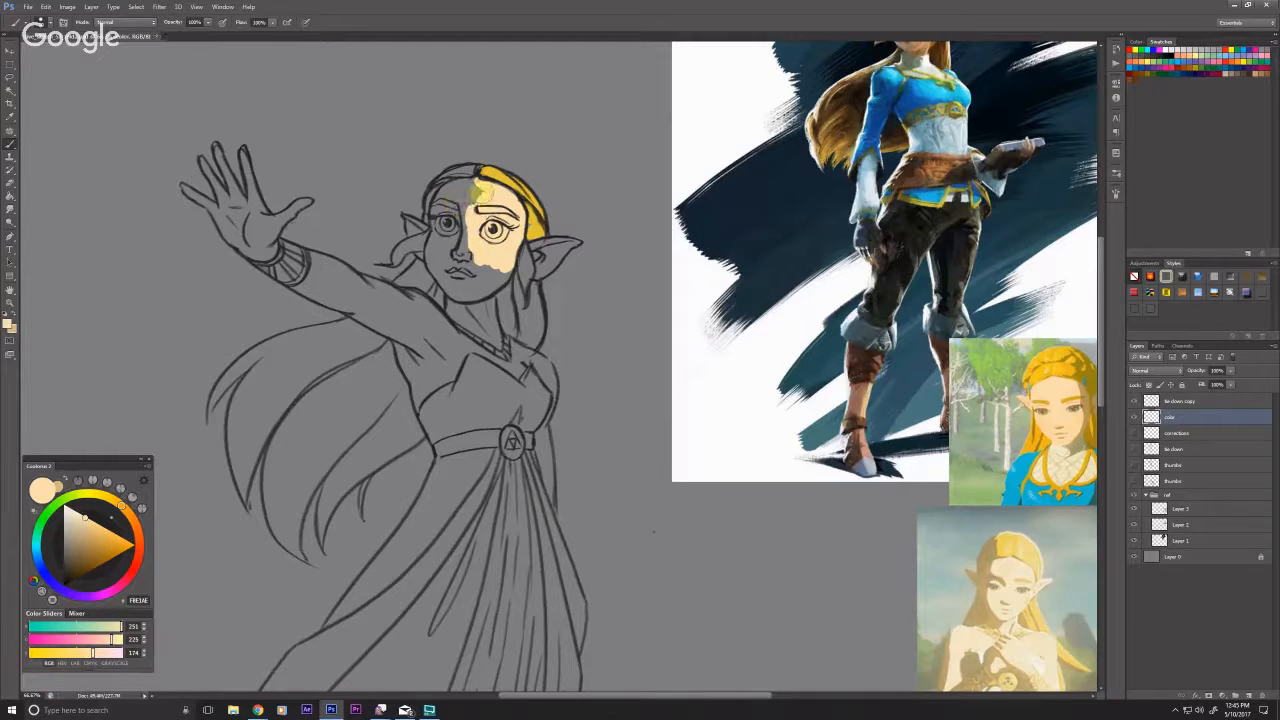
{"action": "mouse_move", "coordinate": [478, 185]}
{"action": "left_mouse_down"}
{"action": "mouse_move", "coordinate": [447, 198]}
{"action": "mouse_move", "coordinate": [479, 207]}
{"action": "mouse_move", "coordinate": [454, 205]}
{"action": "mouse_move", "coordinate": [446, 222]}
{"action": "mouse_move", "coordinate": [452, 205]}
{"action": "mouse_move", "coordinate": [462, 262]}
{"action": "mouse_move", "coordinate": [505, 263]}
{"action": "mouse_move", "coordinate": [491, 310]}
{"action": "mouse_move", "coordinate": [487, 258]}
{"action": "mouse_move", "coordinate": [479, 298]}
{"action": "mouse_move", "coordinate": [465, 240]}
{"action": "mouse_move", "coordinate": [441, 220]}
{"action": "mouse_move", "coordinate": [437, 275]}
{"action": "mouse_move", "coordinate": [431, 265]}
{"action": "mouse_move", "coordinate": [461, 292]}
{"action": "mouse_move", "coordinate": [437, 256]}
{"action": "mouse_move", "coordinate": [454, 330]}
{"action": "mouse_move", "coordinate": [476, 318]}
{"action": "mouse_move", "coordinate": [494, 348]}
{"action": "mouse_move", "coordinate": [504, 328]}
{"action": "mouse_move", "coordinate": [509, 355]}
{"action": "mouse_move", "coordinate": [472, 272]}
{"action": "mouse_move", "coordinate": [529, 374]}
{"action": "mouse_move", "coordinate": [535, 364]}
{"action": "mouse_move", "coordinate": [541, 426]}
{"action": "mouse_move", "coordinate": [543, 366]}
{"action": "left_mouse_up"}
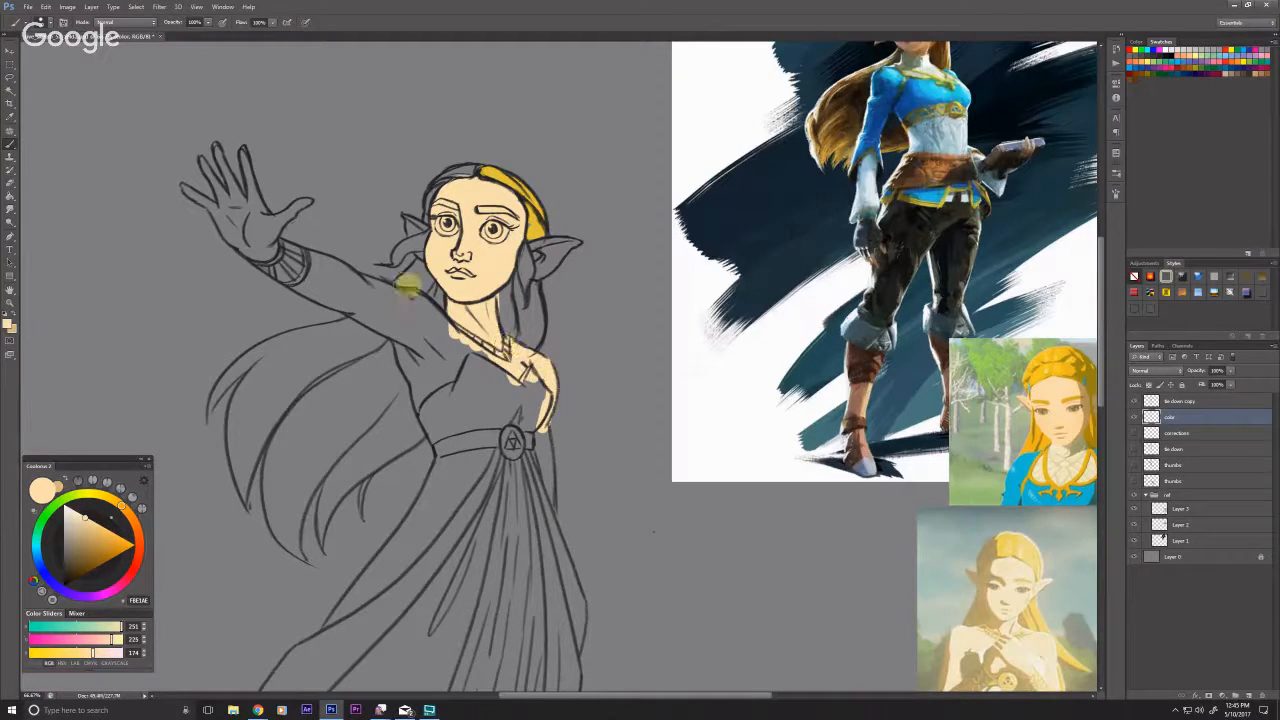
Step: Paint the forearm, wristband and open hand of the outstretched arm with the same skin tone
{"action": "mouse_move", "coordinate": [440, 322]}
{"action": "left_mouse_down"}
{"action": "mouse_move", "coordinate": [273, 244]}
{"action": "mouse_move", "coordinate": [385, 311]}
{"action": "mouse_move", "coordinate": [283, 262]}
{"action": "mouse_move", "coordinate": [330, 292]}
{"action": "mouse_move", "coordinate": [303, 264]}
{"action": "left_mouse_up"}
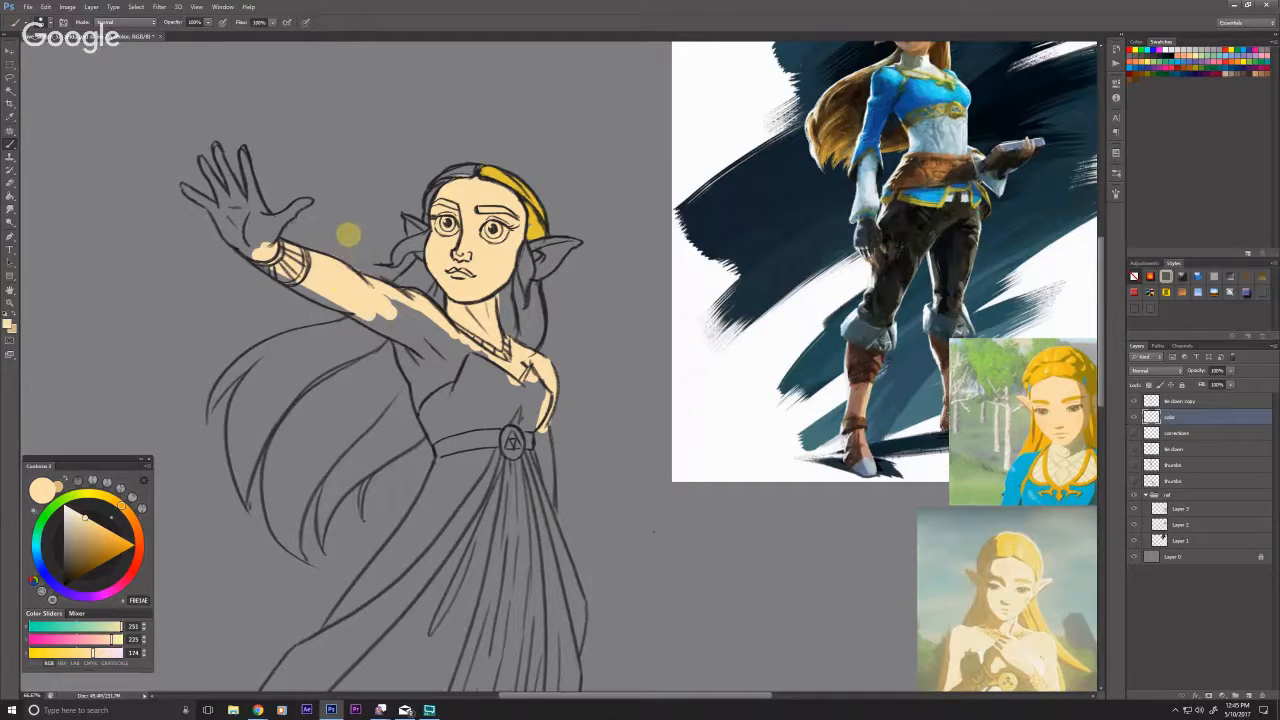
{"action": "key", "text": "e"}
{"action": "right_click", "coordinate": [388, 209]}
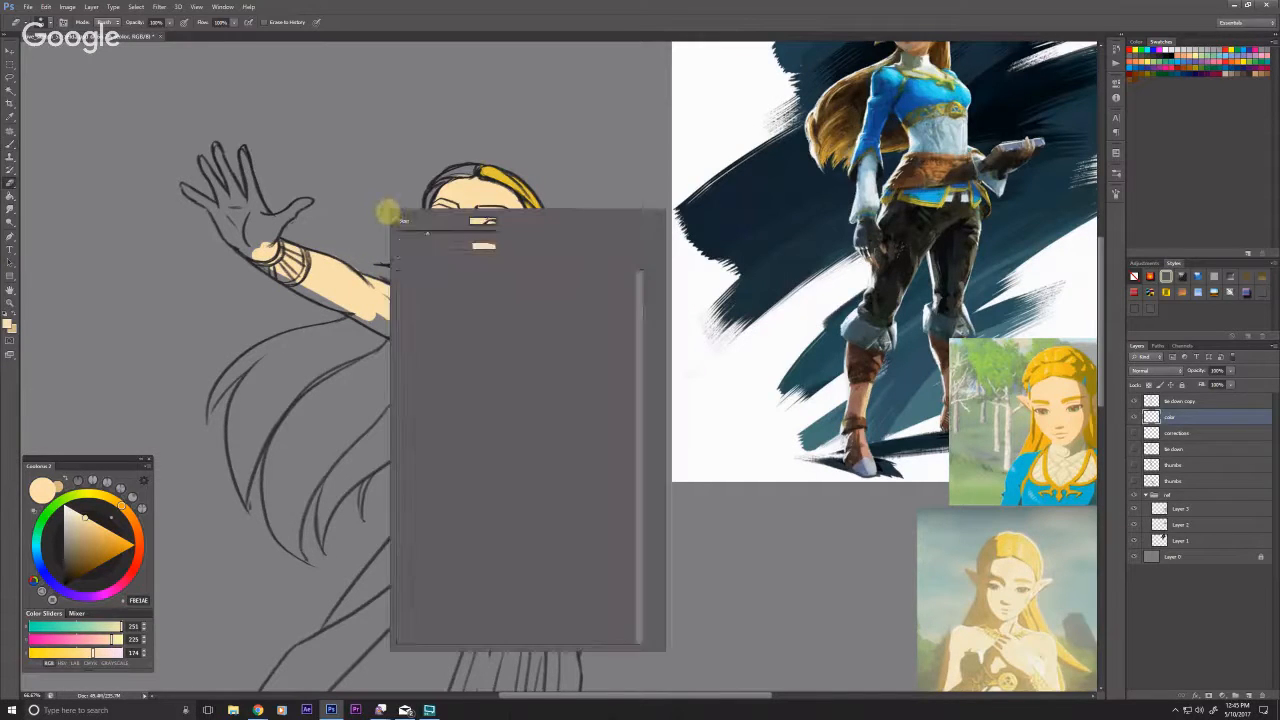
{"action": "left_click", "coordinate": [365, 248]}
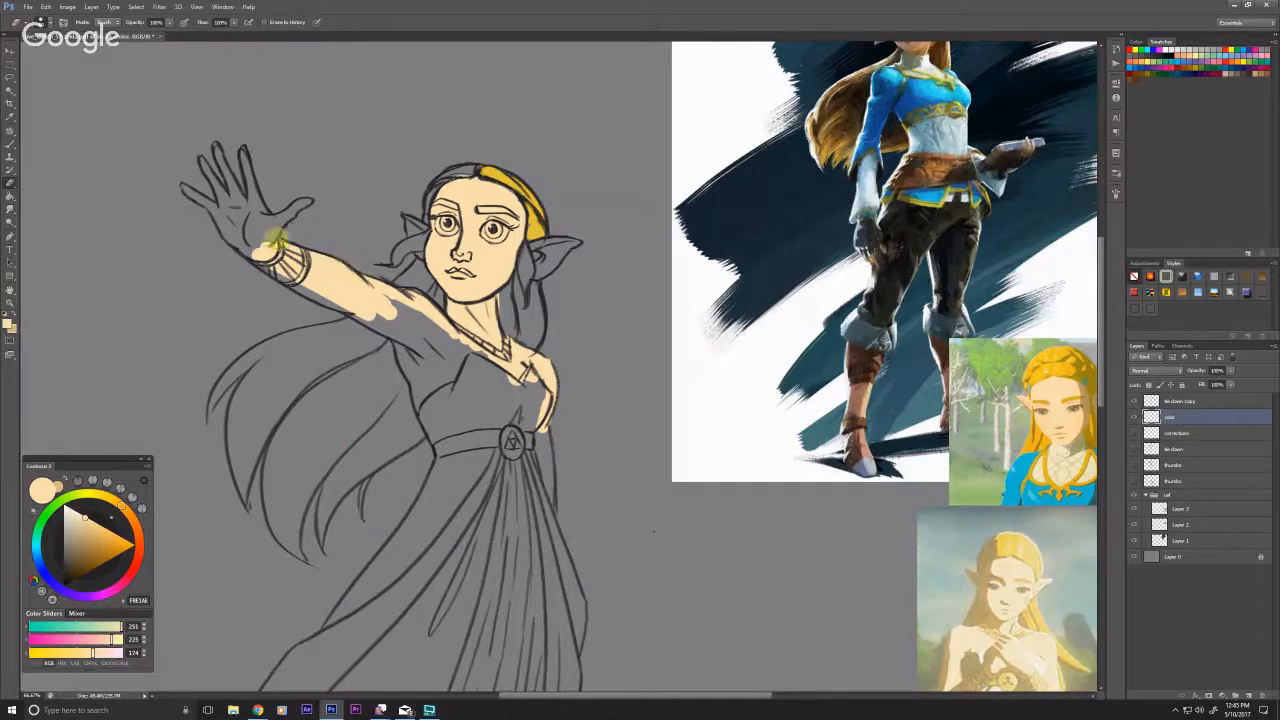
{"action": "key", "text": "b"}
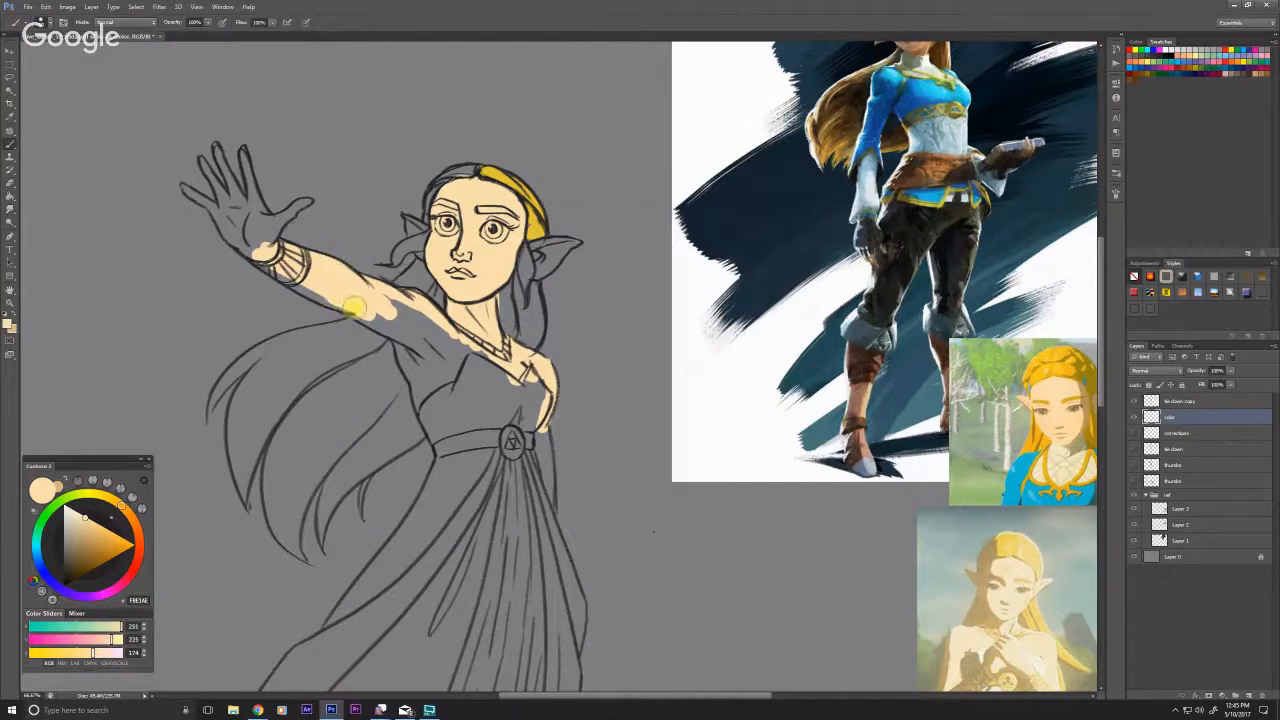
{"action": "mouse_move", "coordinate": [352, 308]}
{"action": "left_mouse_down"}
{"action": "mouse_move", "coordinate": [343, 286]}
{"action": "mouse_move", "coordinate": [271, 251]}
{"action": "left_mouse_up"}
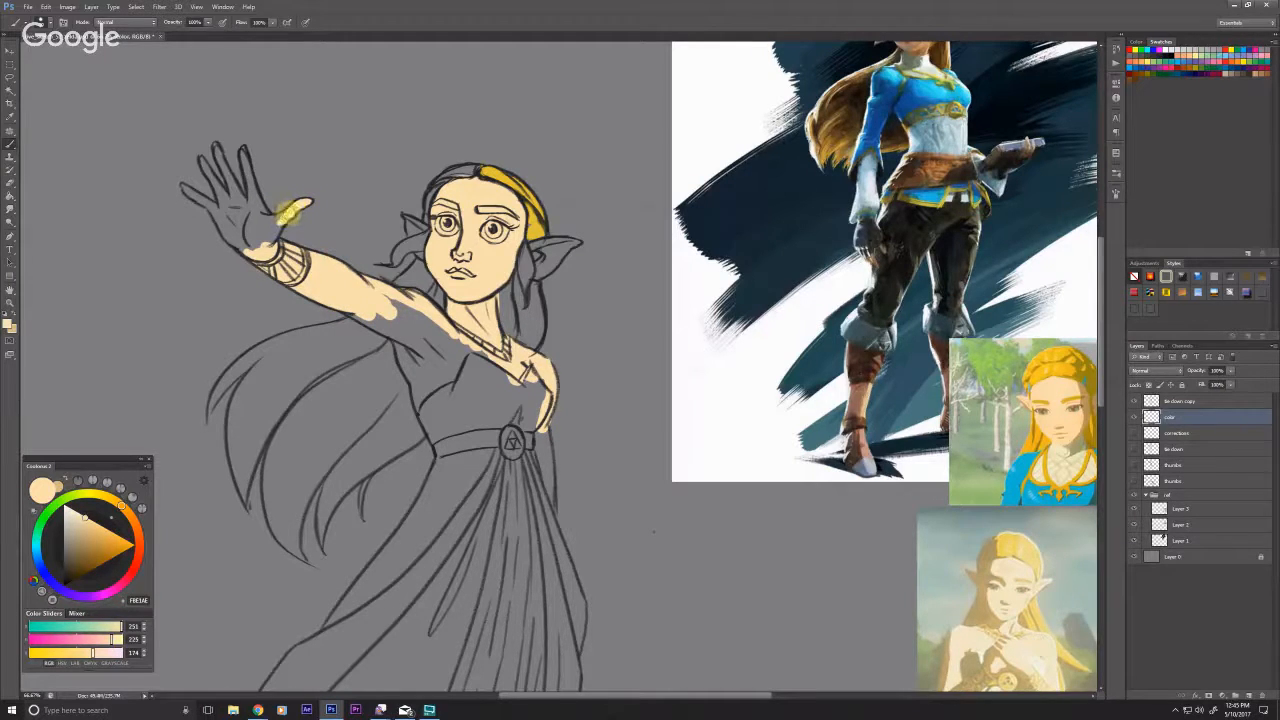
{"action": "mouse_move", "coordinate": [290, 212]}
{"action": "left_mouse_down"}
{"action": "mouse_move", "coordinate": [277, 229]}
{"action": "mouse_move", "coordinate": [266, 220]}
{"action": "left_mouse_up"}
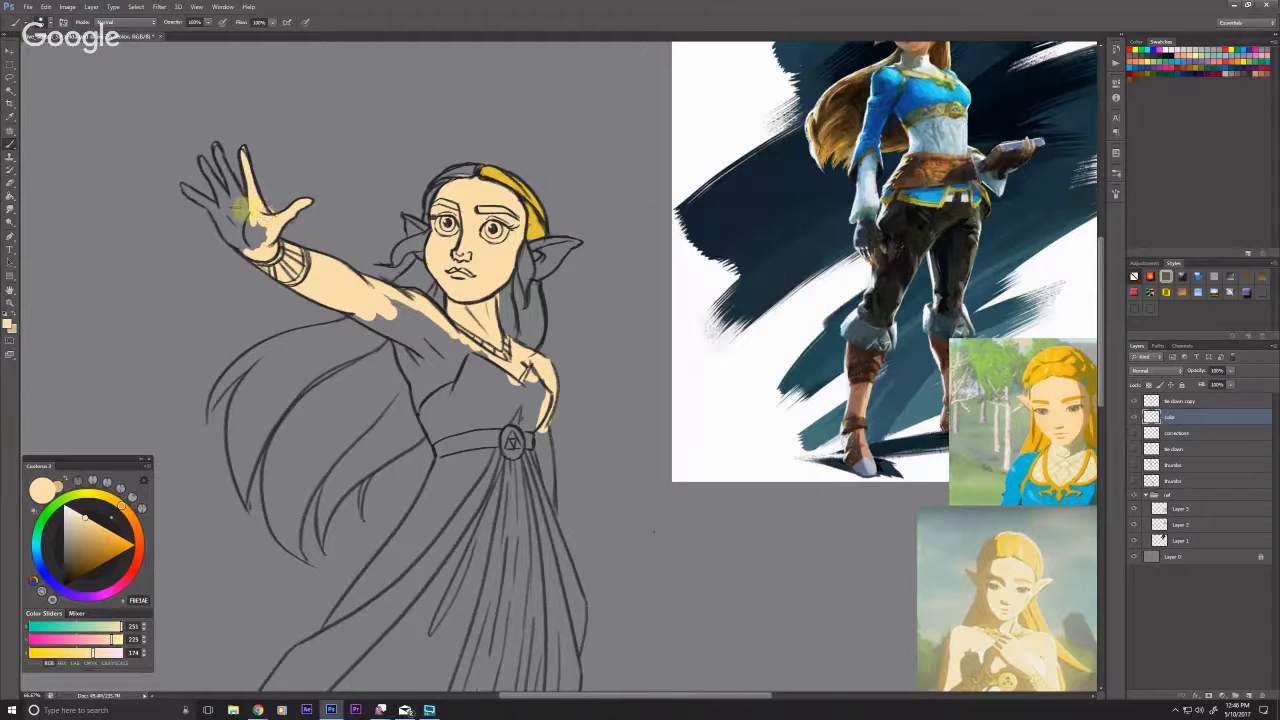
{"action": "left_click_drag", "start_coordinate": [228, 238], "coordinate": [292, 272]}
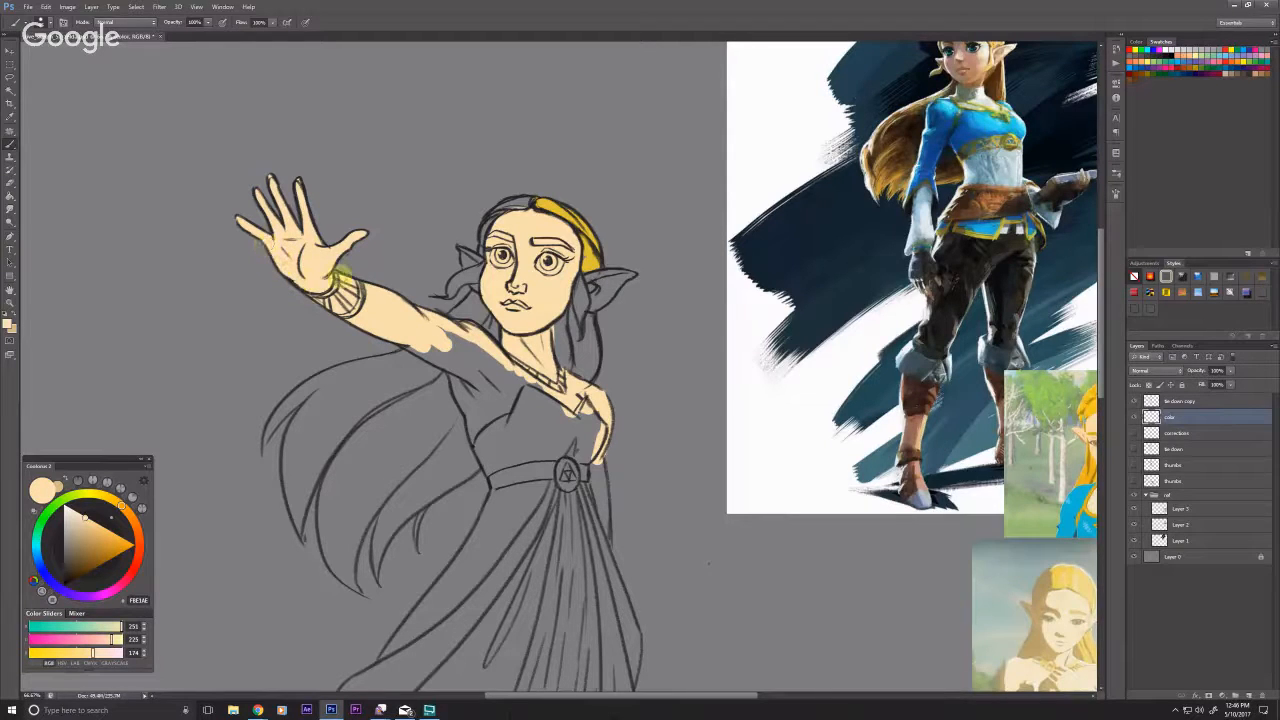
Step: Fill the rest of the raised arm, the upper chest, the lowered arm and both ears with skin tone
{"action": "left_click_drag", "start_coordinate": [388, 340], "coordinate": [396, 345]}
{"action": "mouse_move", "coordinate": [499, 365]}
{"action": "left_mouse_down"}
{"action": "mouse_move", "coordinate": [447, 334]}
{"action": "mouse_move", "coordinate": [517, 399]}
{"action": "mouse_move", "coordinate": [442, 353]}
{"action": "mouse_move", "coordinate": [517, 406]}
{"action": "mouse_move", "coordinate": [407, 336]}
{"action": "mouse_move", "coordinate": [469, 377]}
{"action": "mouse_move", "coordinate": [418, 353]}
{"action": "mouse_move", "coordinate": [340, 280]}
{"action": "mouse_move", "coordinate": [475, 403]}
{"action": "mouse_move", "coordinate": [457, 365]}
{"action": "mouse_move", "coordinate": [473, 412]}
{"action": "mouse_move", "coordinate": [527, 391]}
{"action": "mouse_move", "coordinate": [583, 409]}
{"action": "mouse_move", "coordinate": [569, 400]}
{"action": "mouse_move", "coordinate": [588, 423]}
{"action": "mouse_move", "coordinate": [504, 367]}
{"action": "mouse_move", "coordinate": [508, 399]}
{"action": "mouse_move", "coordinate": [465, 396]}
{"action": "mouse_move", "coordinate": [484, 447]}
{"action": "mouse_move", "coordinate": [499, 339]}
{"action": "mouse_move", "coordinate": [605, 447]}
{"action": "mouse_move", "coordinate": [582, 319]}
{"action": "mouse_move", "coordinate": [598, 453]}
{"action": "mouse_move", "coordinate": [591, 371]}
{"action": "mouse_move", "coordinate": [588, 414]}
{"action": "mouse_move", "coordinate": [572, 371]}
{"action": "left_mouse_up"}
{"action": "left_click_drag", "start_coordinate": [360, 296], "coordinate": [328, 376]}
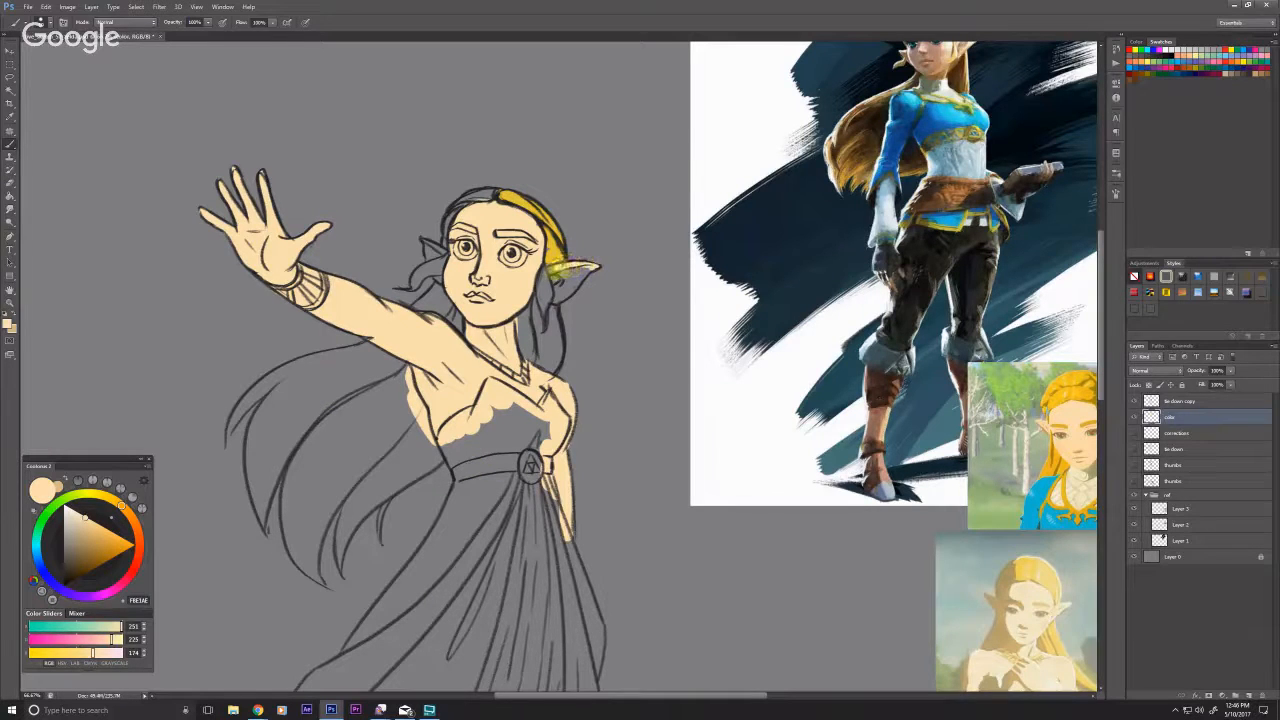
{"action": "mouse_move", "coordinate": [588, 268]}
{"action": "left_mouse_down"}
{"action": "mouse_move", "coordinate": [548, 300]}
{"action": "mouse_move", "coordinate": [575, 270]}
{"action": "mouse_move", "coordinate": [553, 280]}
{"action": "mouse_move", "coordinate": [560, 272]}
{"action": "left_mouse_up"}
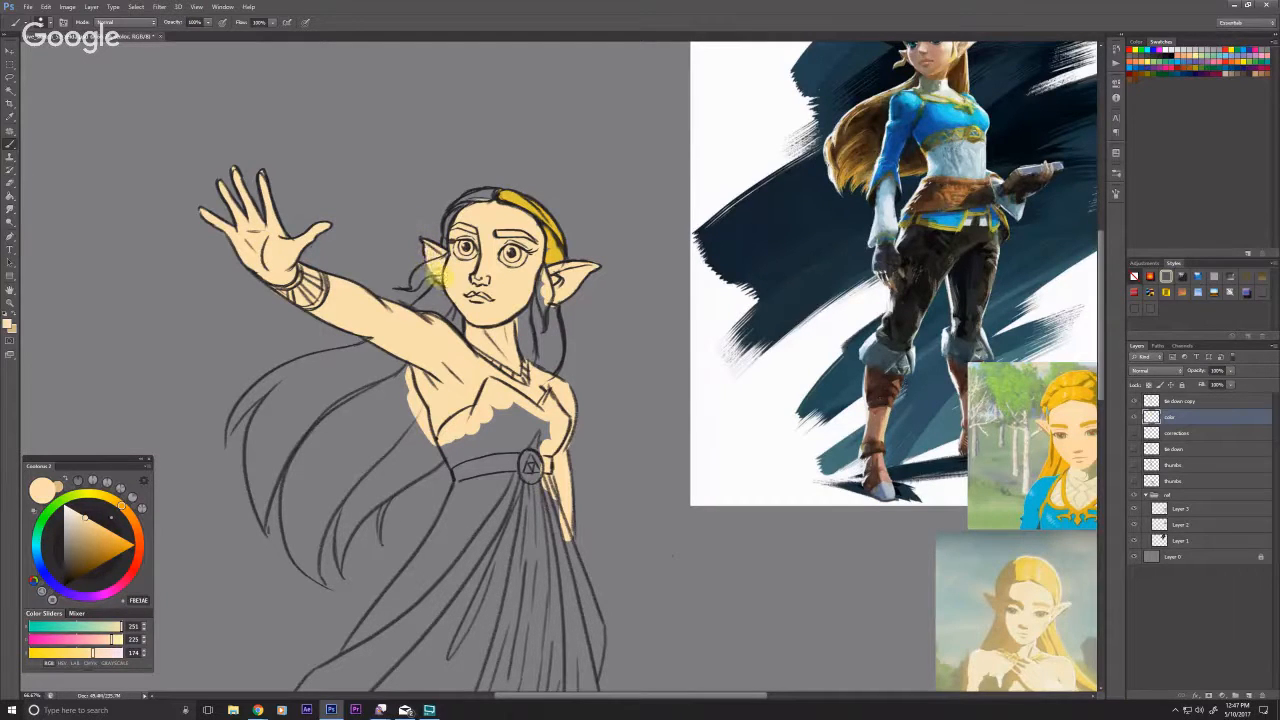
{"action": "scroll", "coordinate": [434, 288], "scroll_direction": "up", "scroll_amount": 1}
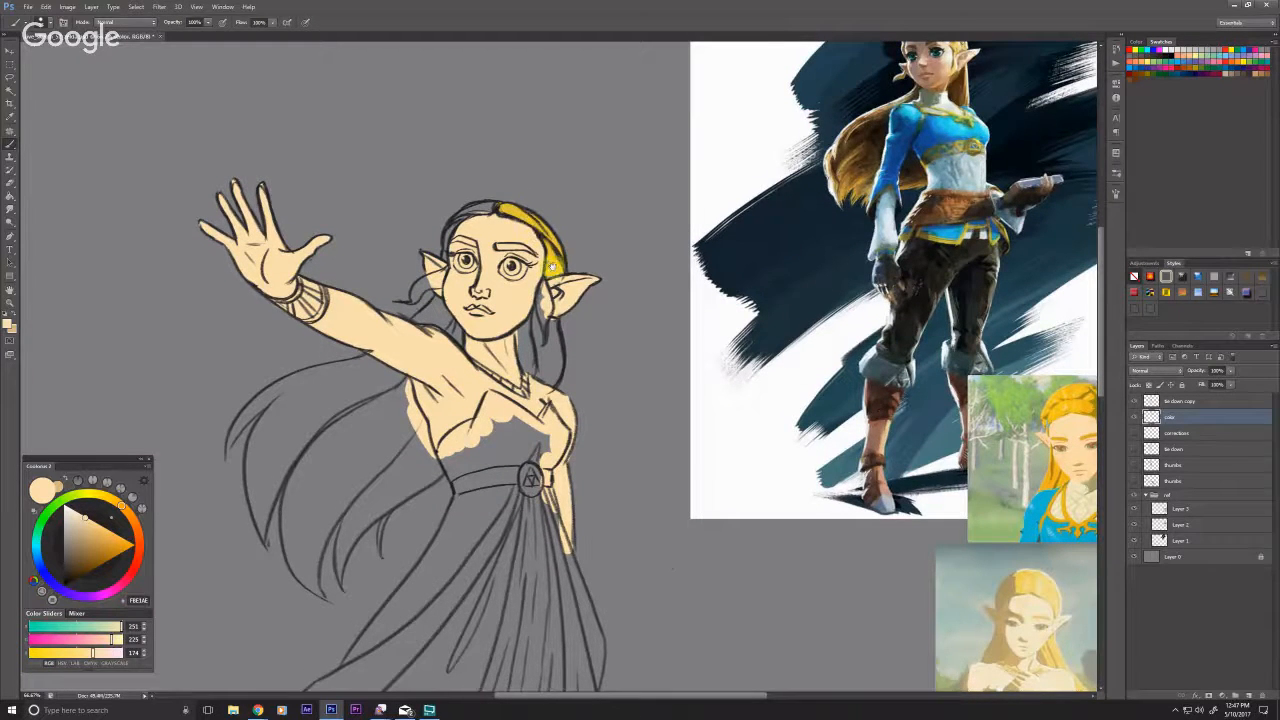
Step: Pick up the yellow E2C32E from the painted hair and fill the locks around and below the right-hand ear
{"action": "left_click_drag", "start_coordinate": [552, 266], "coordinate": [551, 266]}
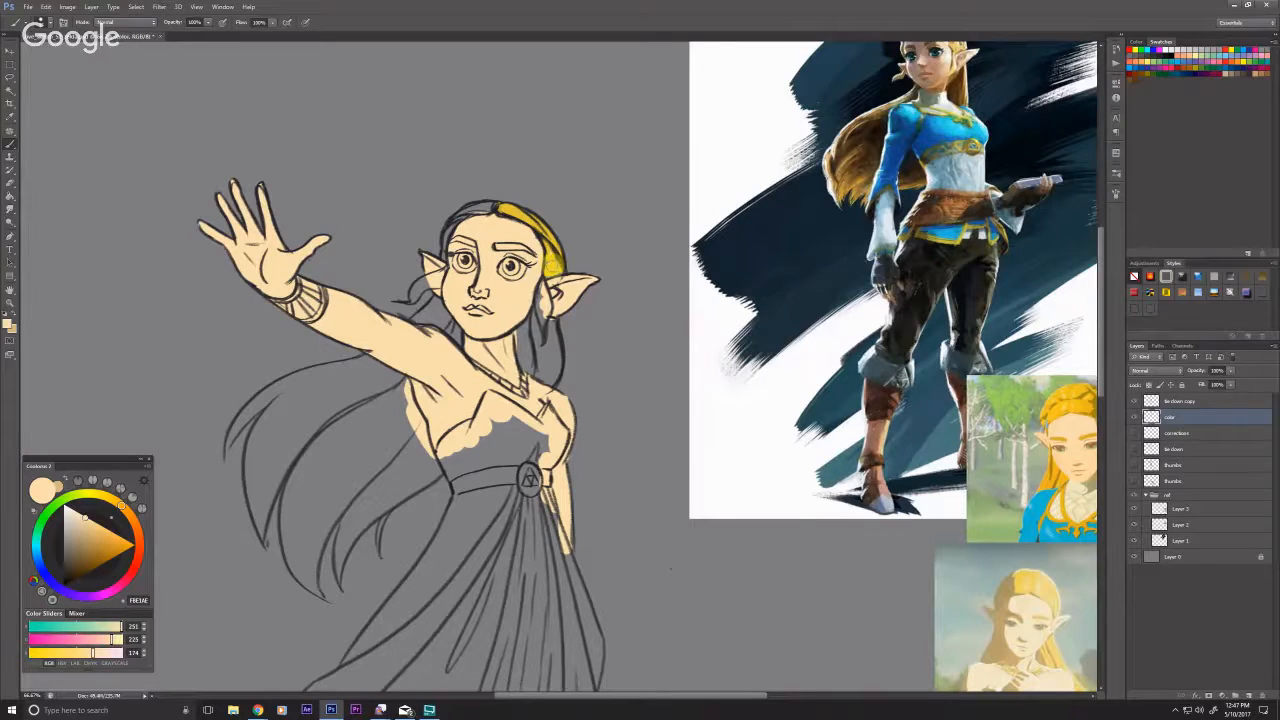
{"action": "left_click", "coordinate": [553, 262], "text": "alt"}
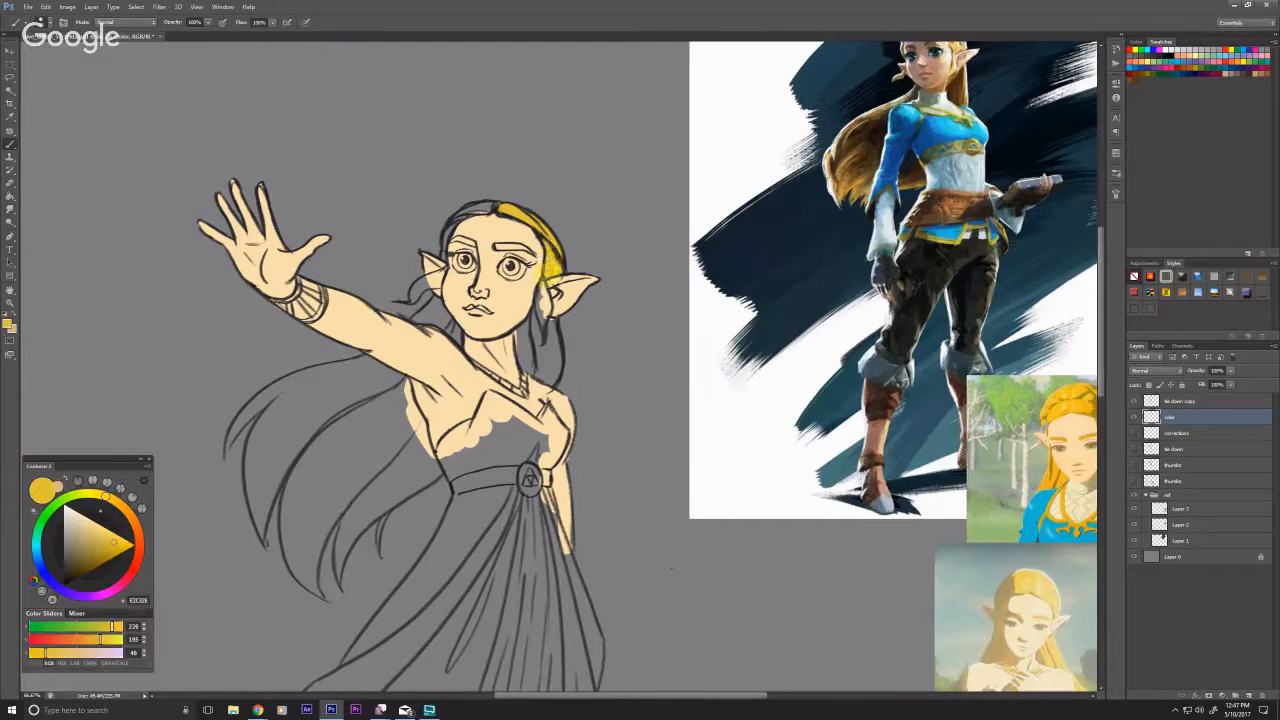
{"action": "mouse_move", "coordinate": [545, 285]}
{"action": "left_mouse_down"}
{"action": "mouse_move", "coordinate": [540, 329]}
{"action": "mouse_move", "coordinate": [538, 303]}
{"action": "mouse_move", "coordinate": [536, 374]}
{"action": "left_mouse_up"}
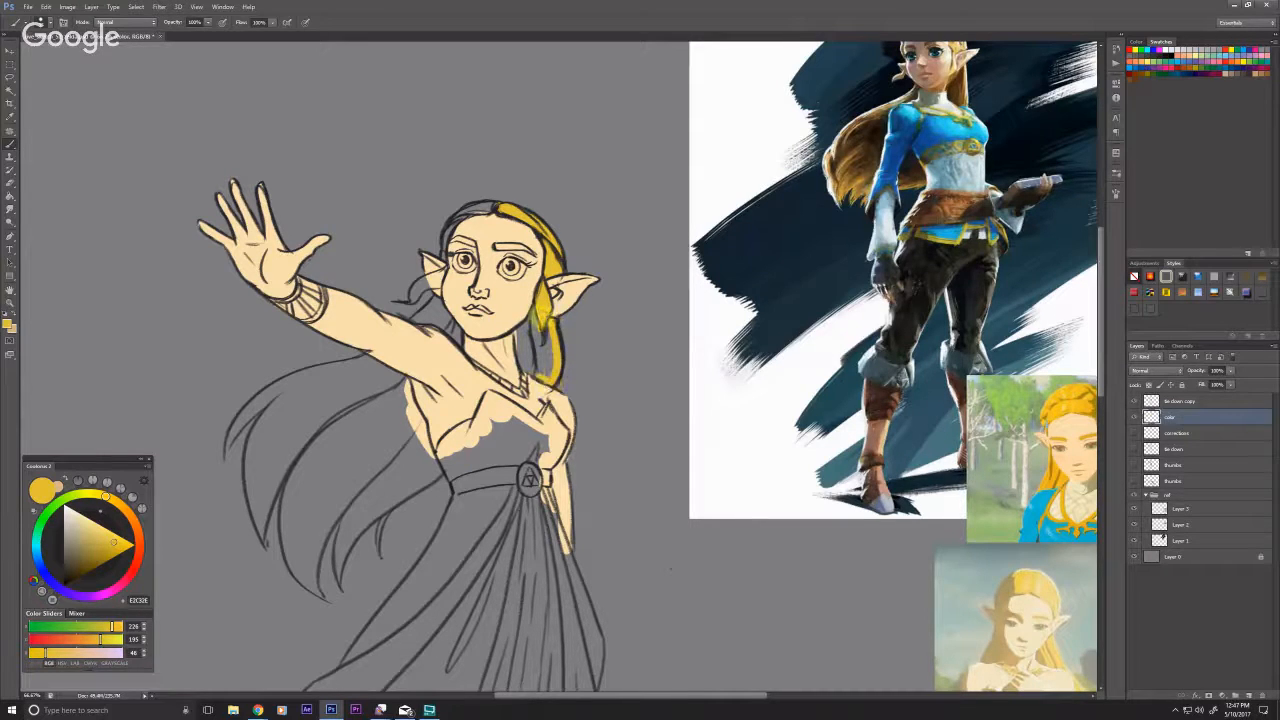
{"action": "mouse_move", "coordinate": [541, 316]}
{"action": "left_mouse_down"}
{"action": "mouse_move", "coordinate": [534, 347]}
{"action": "mouse_move", "coordinate": [521, 327]}
{"action": "mouse_move", "coordinate": [534, 352]}
{"action": "mouse_move", "coordinate": [523, 364]}
{"action": "mouse_move", "coordinate": [536, 370]}
{"action": "mouse_move", "coordinate": [538, 347]}
{"action": "mouse_move", "coordinate": [538, 372]}
{"action": "mouse_move", "coordinate": [550, 327]}
{"action": "mouse_move", "coordinate": [536, 372]}
{"action": "left_mouse_up"}
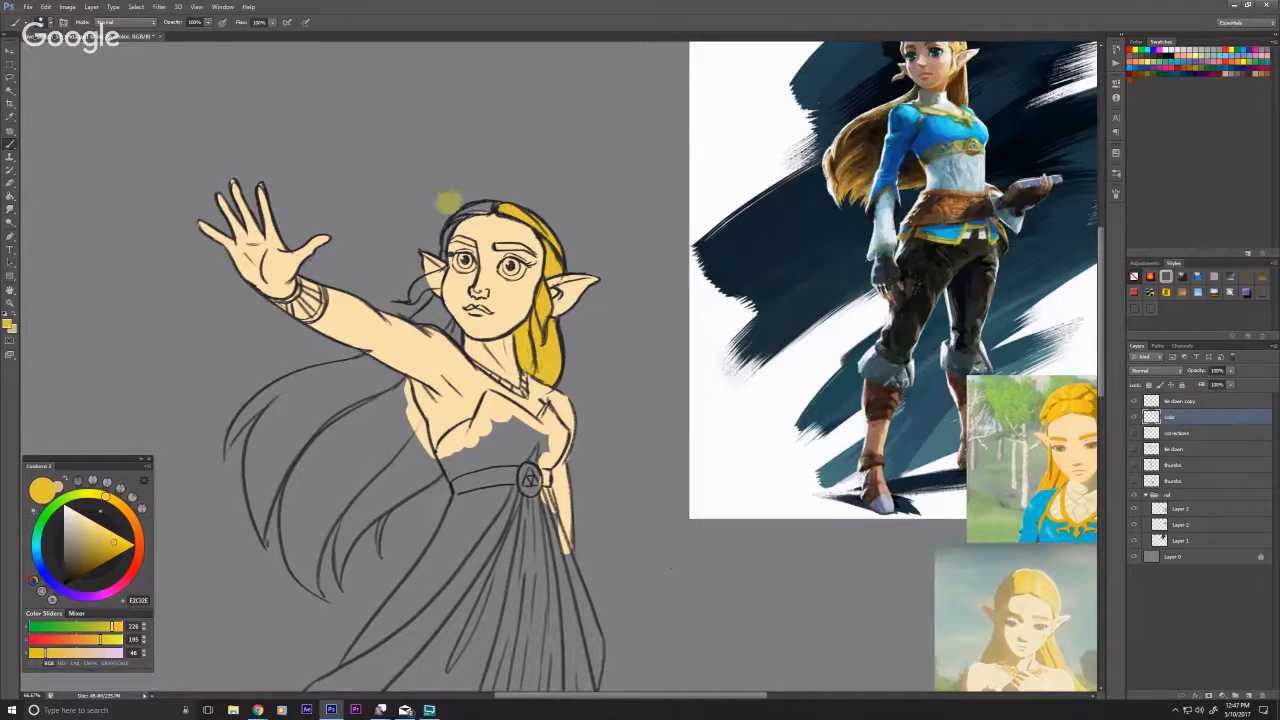
Step: Paint the hair left of the parting, the curl over the left-hand ear and the hair behind the shoulder yellow
{"action": "left_click_drag", "start_coordinate": [237, 465], "coordinate": [330, 443]}
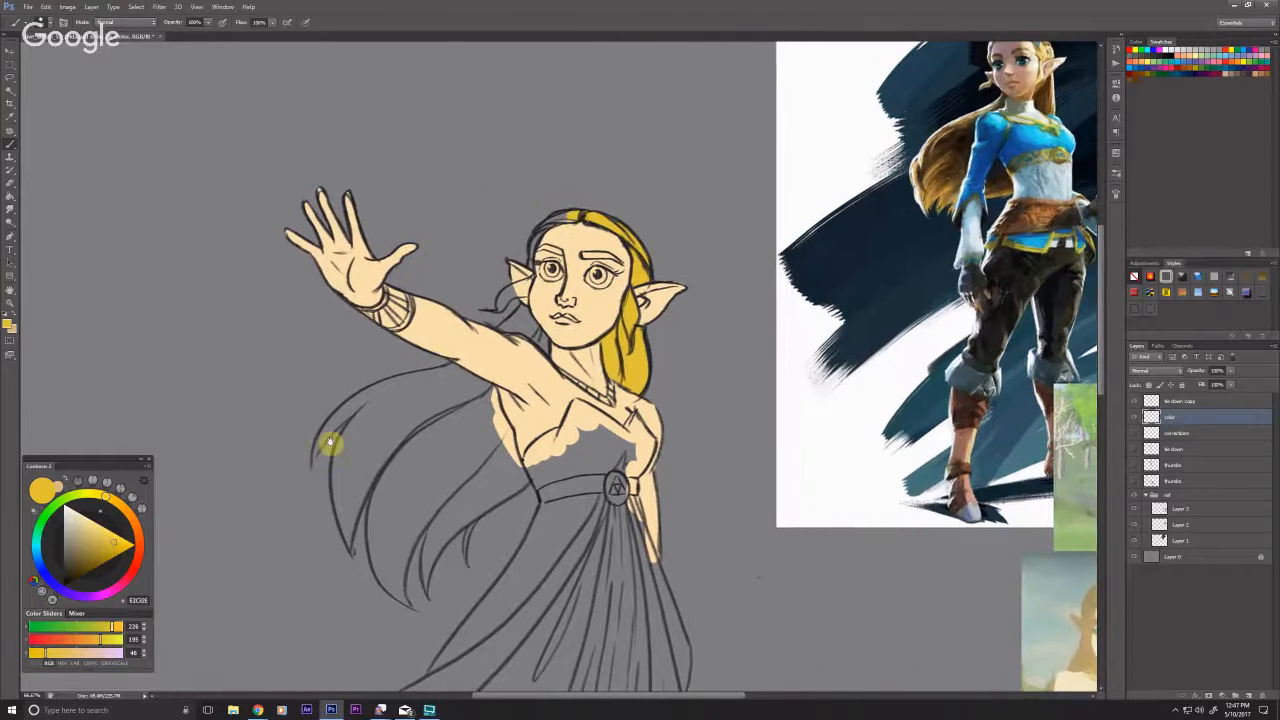
{"action": "mouse_move", "coordinate": [568, 215]}
{"action": "left_mouse_down"}
{"action": "mouse_move", "coordinate": [529, 265]}
{"action": "mouse_move", "coordinate": [551, 213]}
{"action": "mouse_move", "coordinate": [567, 208]}
{"action": "mouse_move", "coordinate": [537, 222]}
{"action": "left_mouse_up"}
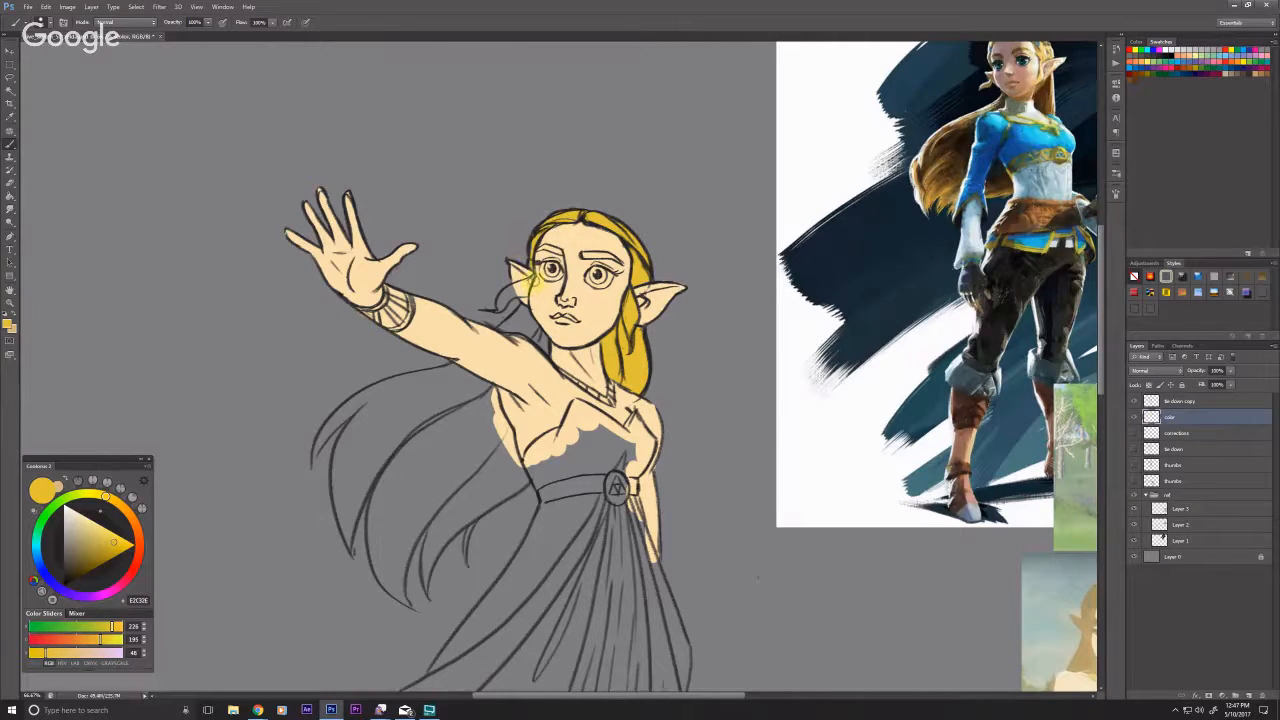
{"action": "left_click_drag", "start_coordinate": [521, 287], "coordinate": [521, 296]}
{"action": "left_click", "coordinate": [484, 279], "text": "ctrl"}
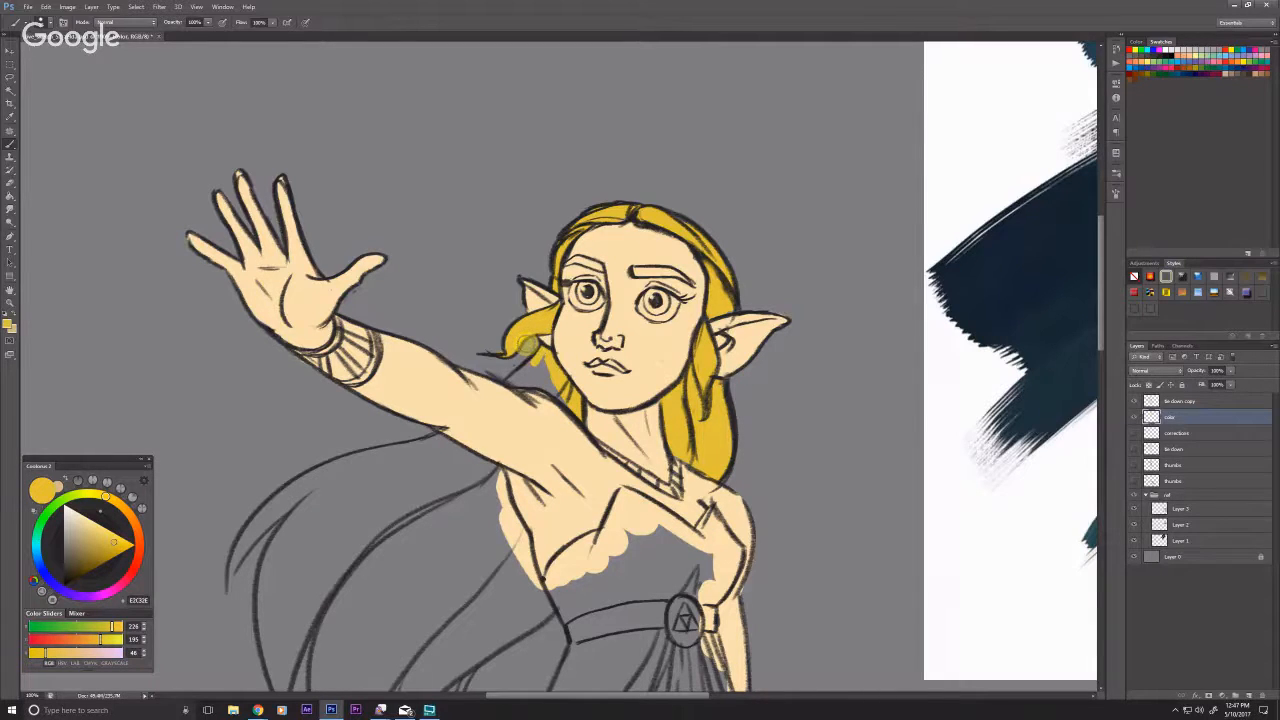
{"action": "left_click_drag", "start_coordinate": [336, 459], "coordinate": [361, 432]}
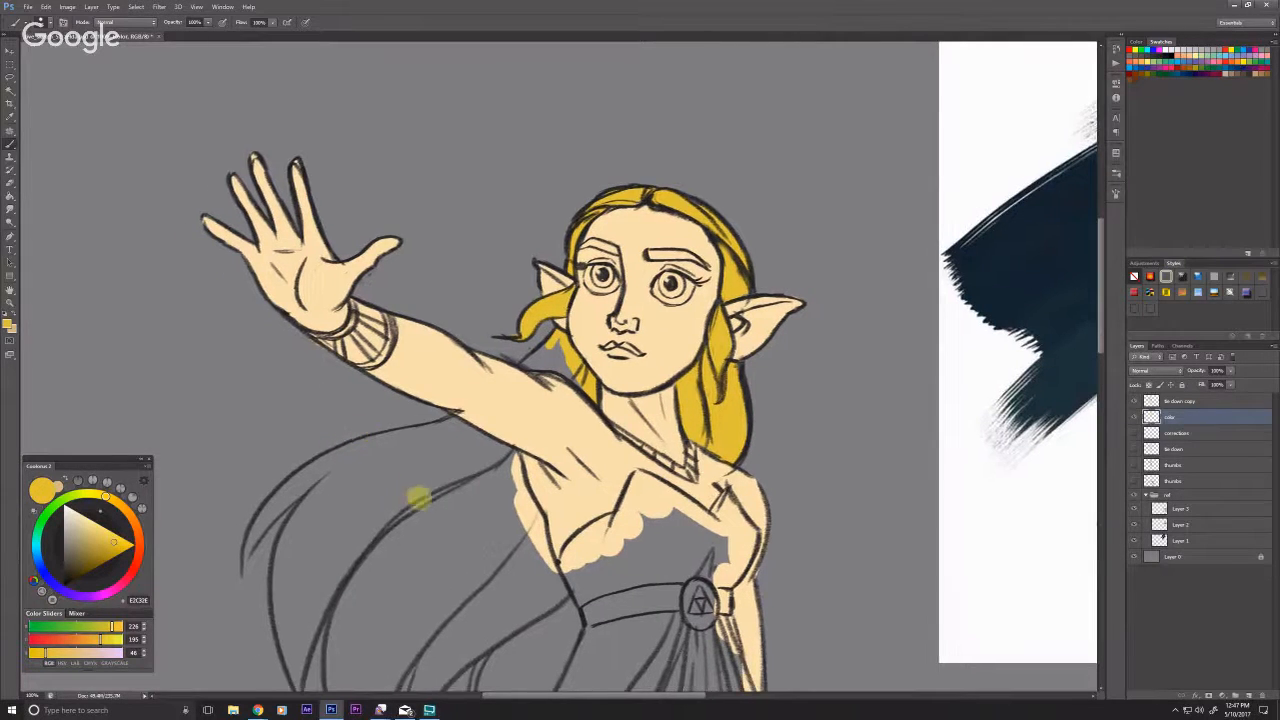
{"action": "left_click_drag", "start_coordinate": [480, 453], "coordinate": [491, 446]}
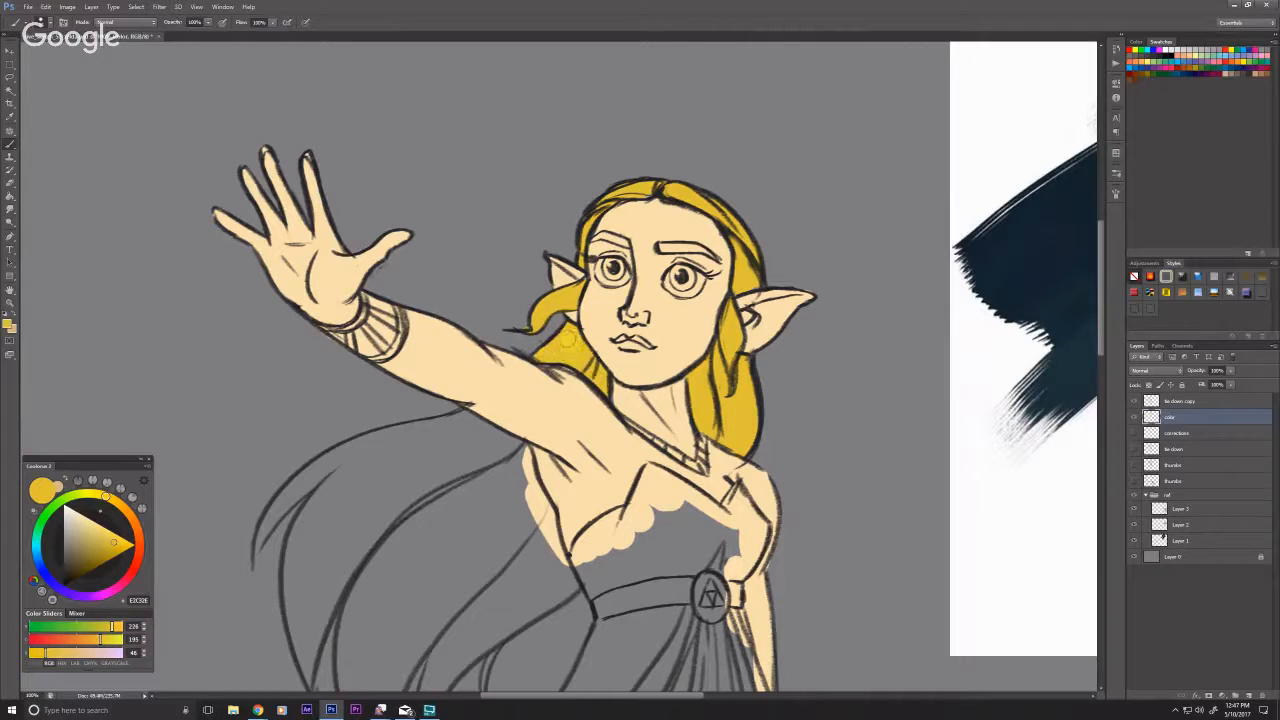
Step: Fill the large middle locks of the flowing hair below the outstretched arm with the same yellow
{"action": "left_click_drag", "start_coordinate": [286, 590], "coordinate": [495, 350]}
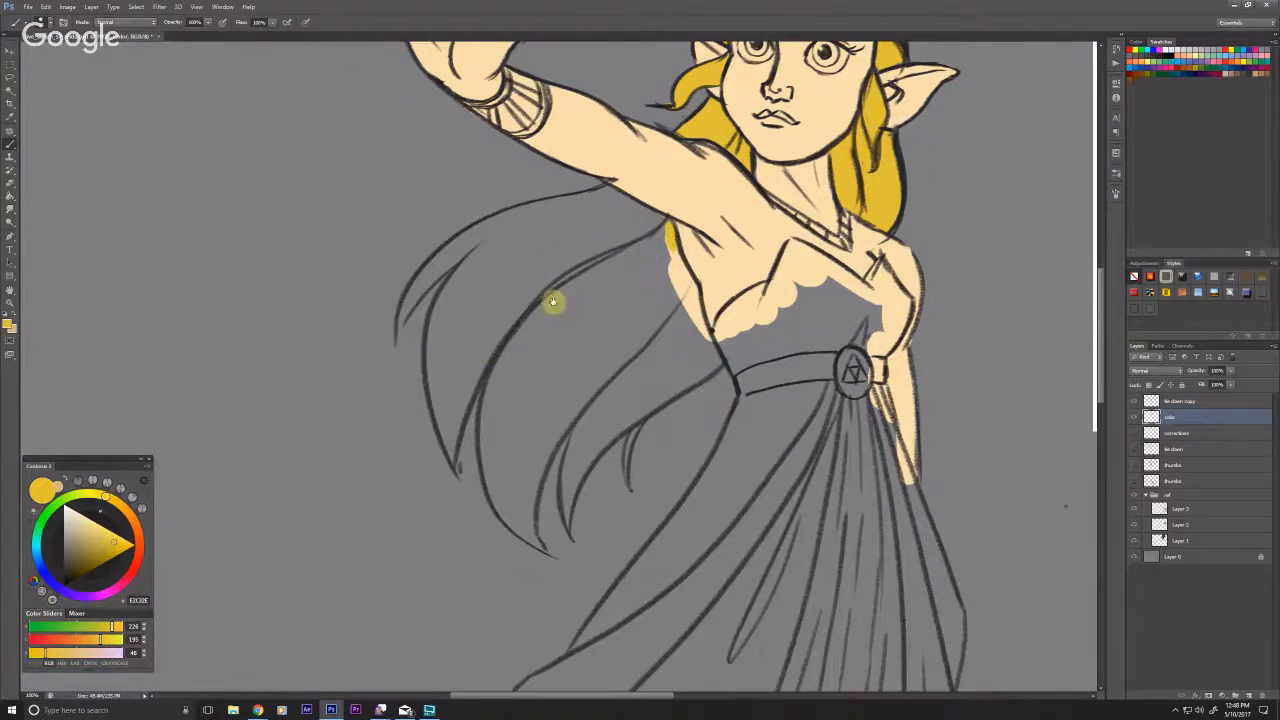
{"action": "scroll", "coordinate": [600, 305], "scroll_direction": "up", "scroll_amount": 5}
{"action": "mouse_move", "coordinate": [621, 309]}
{"action": "left_mouse_down"}
{"action": "mouse_move", "coordinate": [684, 353]}
{"action": "mouse_move", "coordinate": [684, 389]}
{"action": "mouse_move", "coordinate": [687, 363]}
{"action": "mouse_move", "coordinate": [726, 472]}
{"action": "left_mouse_up"}
{"action": "mouse_move", "coordinate": [566, 430]}
{"action": "left_mouse_down"}
{"action": "mouse_move", "coordinate": [546, 414]}
{"action": "mouse_move", "coordinate": [546, 298]}
{"action": "left_mouse_up"}
{"action": "mouse_move", "coordinate": [666, 260]}
{"action": "left_mouse_down"}
{"action": "mouse_move", "coordinate": [690, 345]}
{"action": "mouse_move", "coordinate": [674, 364]}
{"action": "mouse_move", "coordinate": [696, 346]}
{"action": "mouse_move", "coordinate": [622, 388]}
{"action": "mouse_move", "coordinate": [636, 344]}
{"action": "mouse_move", "coordinate": [682, 344]}
{"action": "mouse_move", "coordinate": [598, 330]}
{"action": "mouse_move", "coordinate": [614, 198]}
{"action": "mouse_move", "coordinate": [643, 245]}
{"action": "mouse_move", "coordinate": [630, 215]}
{"action": "mouse_move", "coordinate": [608, 258]}
{"action": "mouse_move", "coordinate": [573, 265]}
{"action": "mouse_move", "coordinate": [528, 325]}
{"action": "mouse_move", "coordinate": [500, 310]}
{"action": "left_mouse_up"}
{"action": "left_click_drag", "start_coordinate": [505, 310], "coordinate": [531, 432]}
{"action": "mouse_move", "coordinate": [625, 342]}
{"action": "left_mouse_down"}
{"action": "mouse_move", "coordinate": [600, 376]}
{"action": "mouse_move", "coordinate": [630, 313]}
{"action": "mouse_move", "coordinate": [608, 320]}
{"action": "left_mouse_up"}
{"action": "left_click_drag", "start_coordinate": [460, 440], "coordinate": [475, 351]}
{"action": "mouse_move", "coordinate": [653, 381]}
{"action": "left_mouse_down"}
{"action": "mouse_move", "coordinate": [573, 466]}
{"action": "mouse_move", "coordinate": [583, 378]}
{"action": "mouse_move", "coordinate": [542, 495]}
{"action": "mouse_move", "coordinate": [535, 380]}
{"action": "mouse_move", "coordinate": [537, 498]}
{"action": "mouse_move", "coordinate": [522, 386]}
{"action": "left_mouse_up"}
{"action": "left_click_drag", "start_coordinate": [518, 425], "coordinate": [515, 356]}
{"action": "mouse_move", "coordinate": [566, 430]}
{"action": "left_mouse_down"}
{"action": "mouse_move", "coordinate": [579, 391]}
{"action": "mouse_move", "coordinate": [562, 440]}
{"action": "mouse_move", "coordinate": [564, 406]}
{"action": "mouse_move", "coordinate": [557, 468]}
{"action": "mouse_move", "coordinate": [571, 496]}
{"action": "mouse_move", "coordinate": [543, 429]}
{"action": "mouse_move", "coordinate": [554, 480]}
{"action": "mouse_move", "coordinate": [529, 434]}
{"action": "mouse_move", "coordinate": [531, 450]}
{"action": "mouse_move", "coordinate": [519, 396]}
{"action": "mouse_move", "coordinate": [569, 500]}
{"action": "left_mouse_up"}
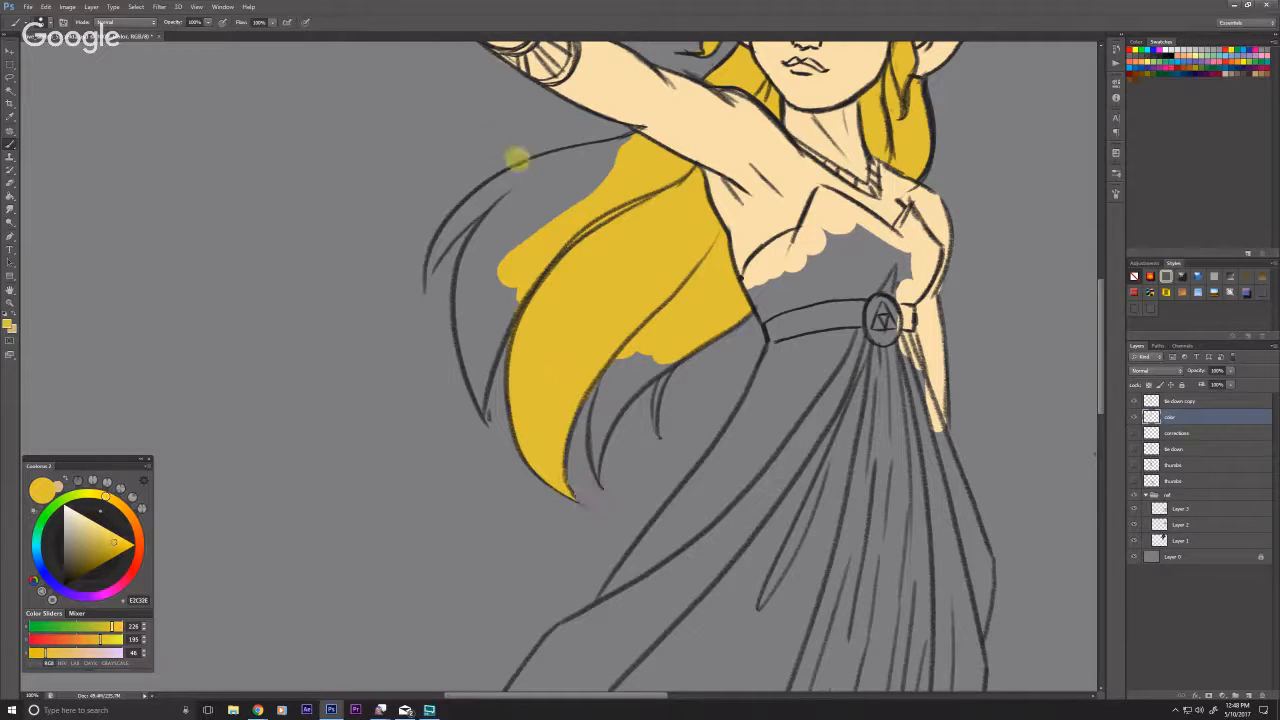
Step: Paint the upper outer locks, the pointed tips and the small lower strand of the flowing hair yellow
{"action": "mouse_move", "coordinate": [465, 240]}
{"action": "left_mouse_down"}
{"action": "mouse_move", "coordinate": [534, 406]}
{"action": "mouse_move", "coordinate": [540, 382]}
{"action": "mouse_move", "coordinate": [495, 435]}
{"action": "mouse_move", "coordinate": [518, 390]}
{"action": "mouse_move", "coordinate": [495, 440]}
{"action": "mouse_move", "coordinate": [512, 403]}
{"action": "mouse_move", "coordinate": [592, 346]}
{"action": "mouse_move", "coordinate": [525, 372]}
{"action": "left_mouse_up"}
{"action": "left_click_drag", "start_coordinate": [445, 415], "coordinate": [425, 425]}
{"action": "left_click_drag", "start_coordinate": [675, 318], "coordinate": [582, 350]}
{"action": "left_click_drag", "start_coordinate": [434, 372], "coordinate": [470, 347]}
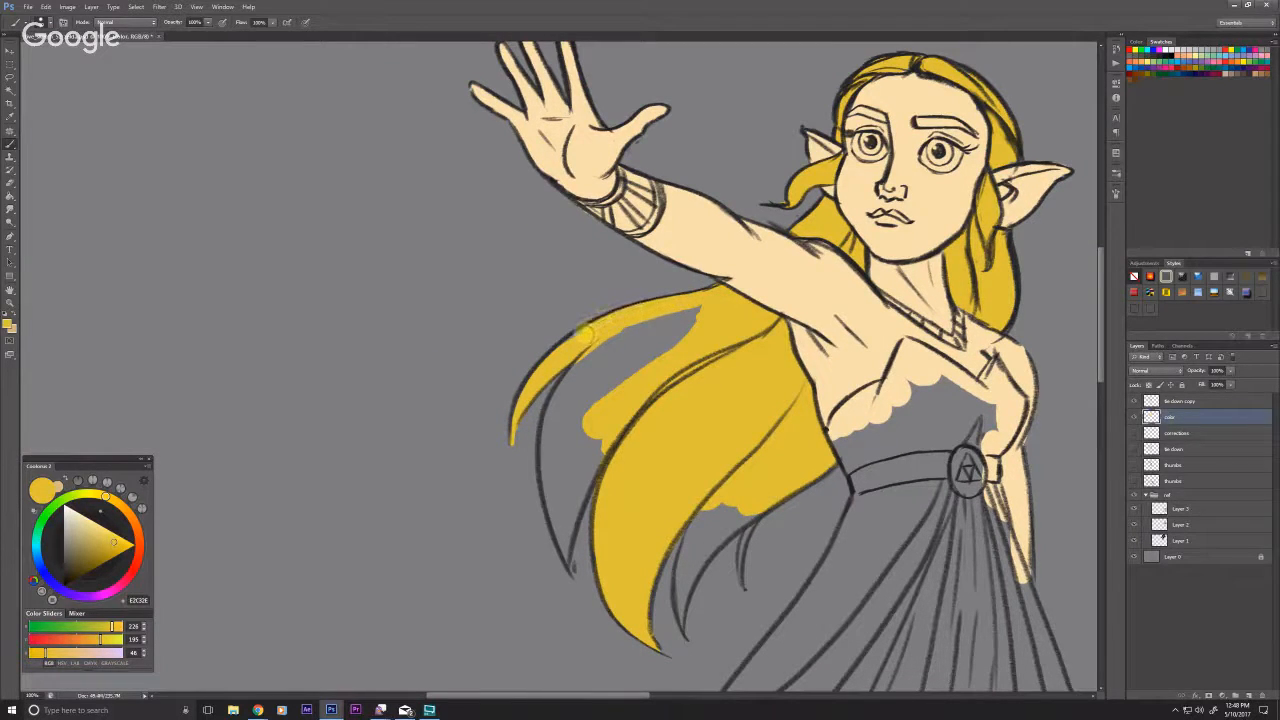
{"action": "mouse_move", "coordinate": [690, 310]}
{"action": "left_mouse_down"}
{"action": "mouse_move", "coordinate": [612, 392]}
{"action": "mouse_move", "coordinate": [631, 323]}
{"action": "mouse_move", "coordinate": [591, 352]}
{"action": "left_mouse_up"}
{"action": "mouse_move", "coordinate": [591, 442]}
{"action": "left_mouse_down"}
{"action": "mouse_move", "coordinate": [569, 337]}
{"action": "mouse_move", "coordinate": [542, 458]}
{"action": "mouse_move", "coordinate": [545, 300]}
{"action": "mouse_move", "coordinate": [550, 360]}
{"action": "mouse_move", "coordinate": [536, 285]}
{"action": "mouse_move", "coordinate": [540, 445]}
{"action": "left_mouse_up"}
{"action": "left_click_drag", "start_coordinate": [534, 298], "coordinate": [526, 282]}
{"action": "mouse_move", "coordinate": [712, 392]}
{"action": "left_mouse_down"}
{"action": "mouse_move", "coordinate": [747, 372]}
{"action": "mouse_move", "coordinate": [708, 398]}
{"action": "mouse_move", "coordinate": [734, 377]}
{"action": "mouse_move", "coordinate": [698, 382]}
{"action": "mouse_move", "coordinate": [677, 424]}
{"action": "mouse_move", "coordinate": [676, 390]}
{"action": "mouse_move", "coordinate": [667, 410]}
{"action": "mouse_move", "coordinate": [708, 388]}
{"action": "left_mouse_up"}
{"action": "mouse_move", "coordinate": [672, 437]}
{"action": "left_mouse_down"}
{"action": "mouse_move", "coordinate": [651, 494]}
{"action": "mouse_move", "coordinate": [662, 440]}
{"action": "mouse_move", "coordinate": [648, 422]}
{"action": "left_mouse_up"}
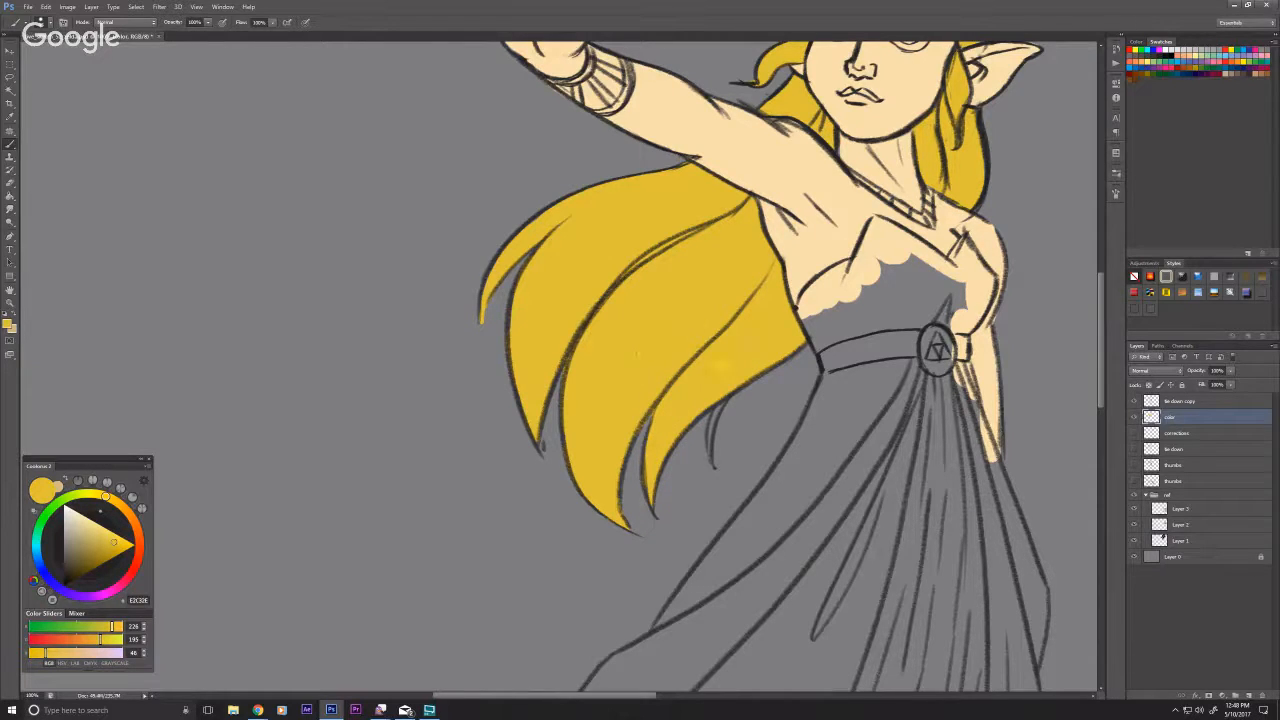
{"action": "left_click_drag", "start_coordinate": [716, 418], "coordinate": [710, 437]}
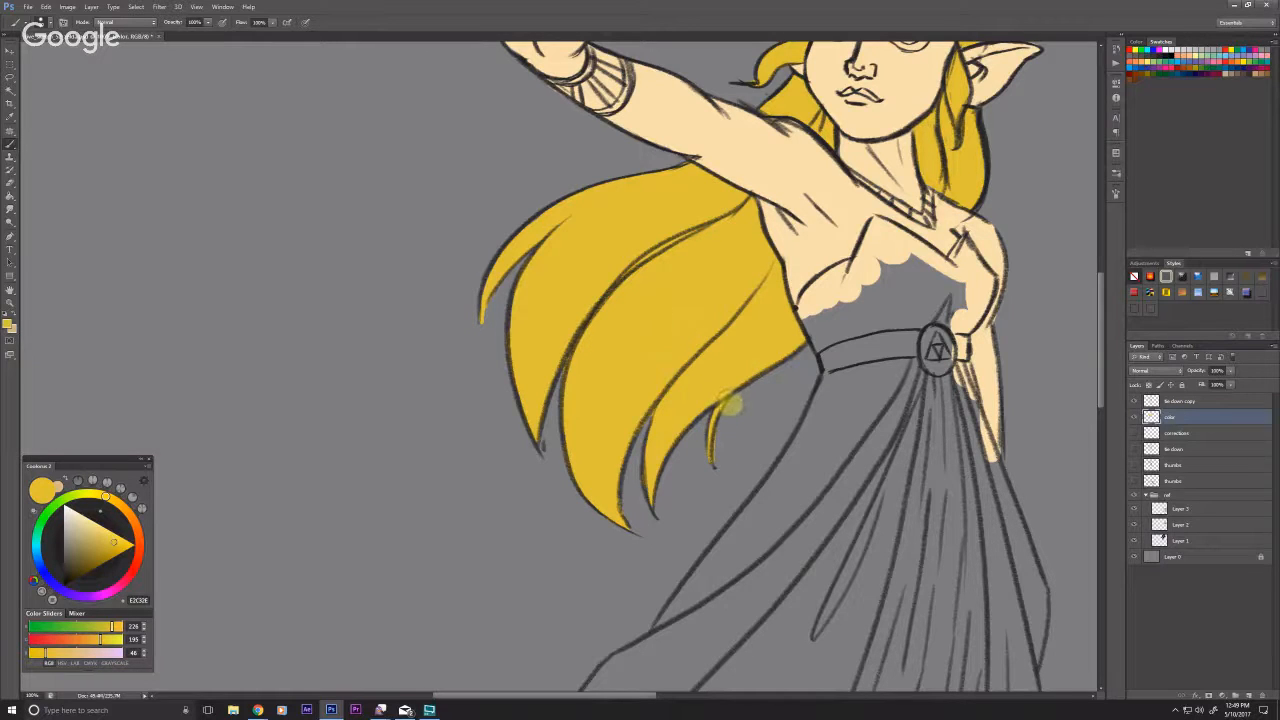
Step: Choose the light gray E1E1E1 and fill the dress bodice from the neckline down to the belt
{"action": "mouse_move", "coordinate": [640, 506]}
{"action": "left_mouse_down"}
{"action": "mouse_move", "coordinate": [259, 460]}
{"action": "mouse_move", "coordinate": [329, 543]}
{"action": "mouse_move", "coordinate": [430, 550]}
{"action": "left_mouse_up"}
{"action": "left_click", "coordinate": [64, 514]}
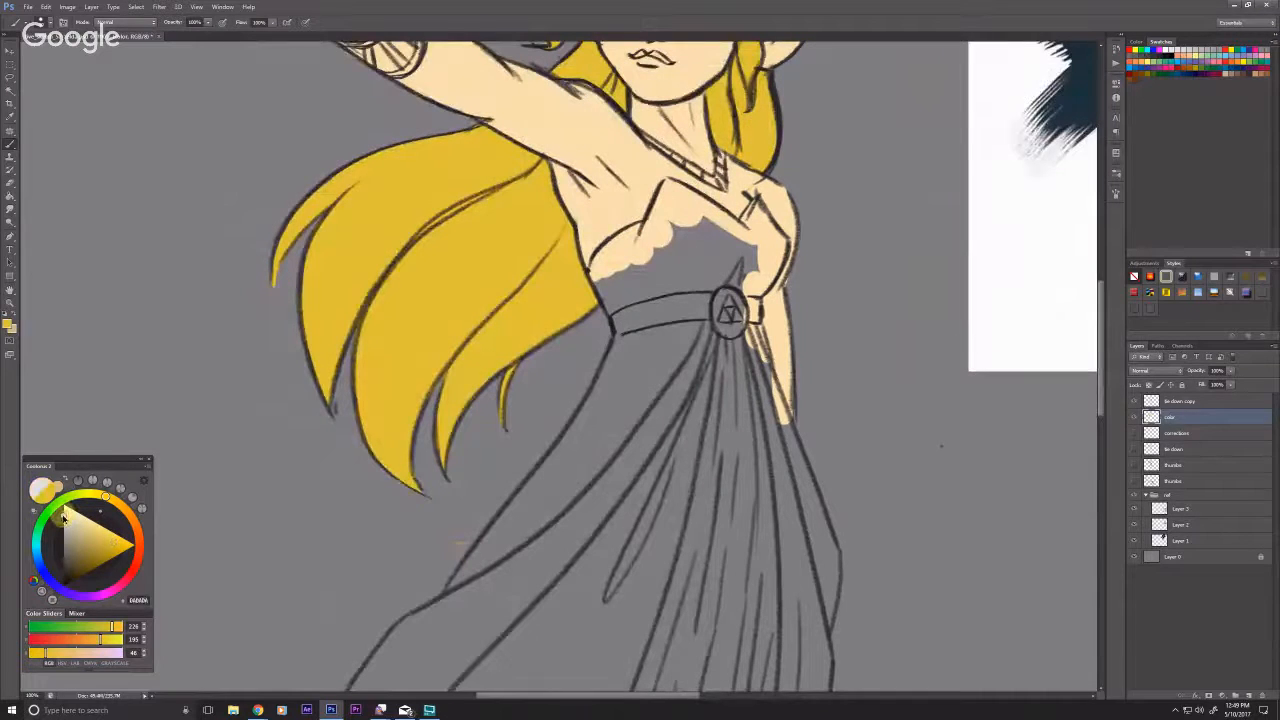
{"action": "left_click", "coordinate": [64, 515]}
{"action": "mouse_move", "coordinate": [684, 248]}
{"action": "left_mouse_down"}
{"action": "mouse_move", "coordinate": [685, 224]}
{"action": "mouse_move", "coordinate": [667, 260]}
{"action": "left_mouse_up"}
{"action": "mouse_move", "coordinate": [580, 427]}
{"action": "left_mouse_down"}
{"action": "mouse_move", "coordinate": [566, 493]}
{"action": "mouse_move", "coordinate": [554, 495]}
{"action": "left_mouse_up"}
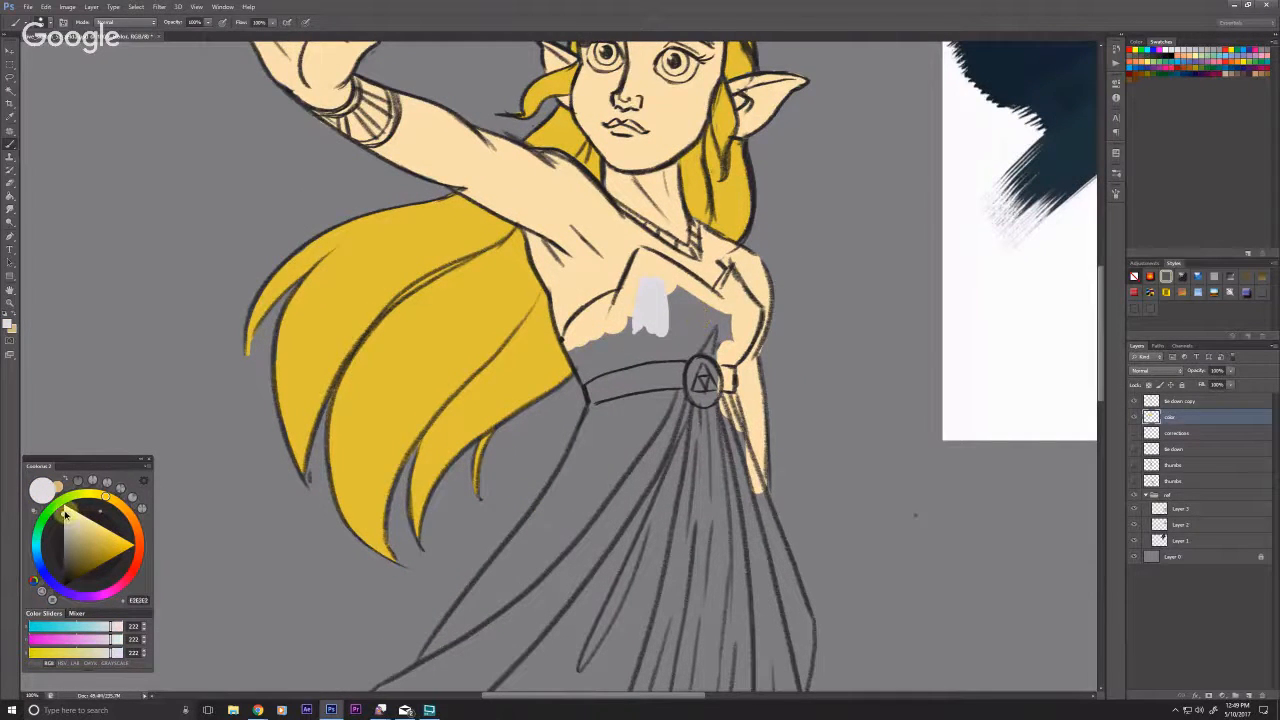
{"action": "scroll", "coordinate": [630, 330], "scroll_direction": "up", "scroll_amount": 2}
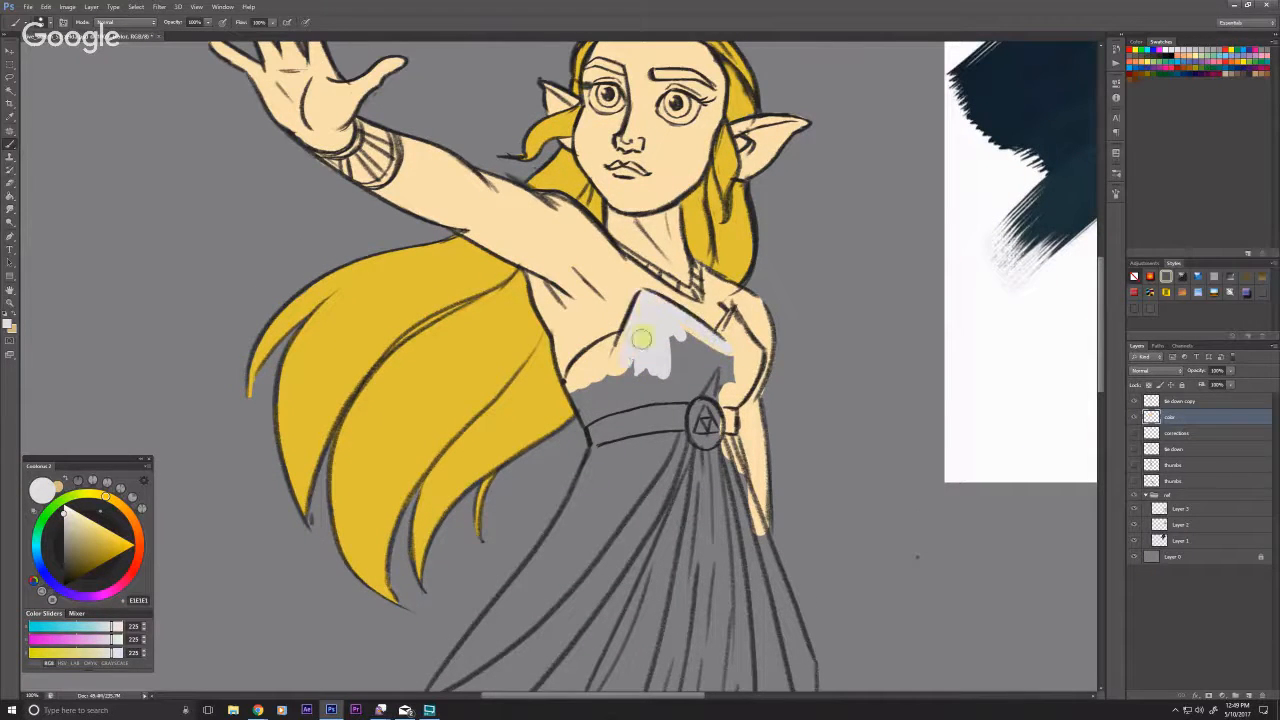
{"action": "left_click_drag", "start_coordinate": [671, 373], "coordinate": [593, 440]}
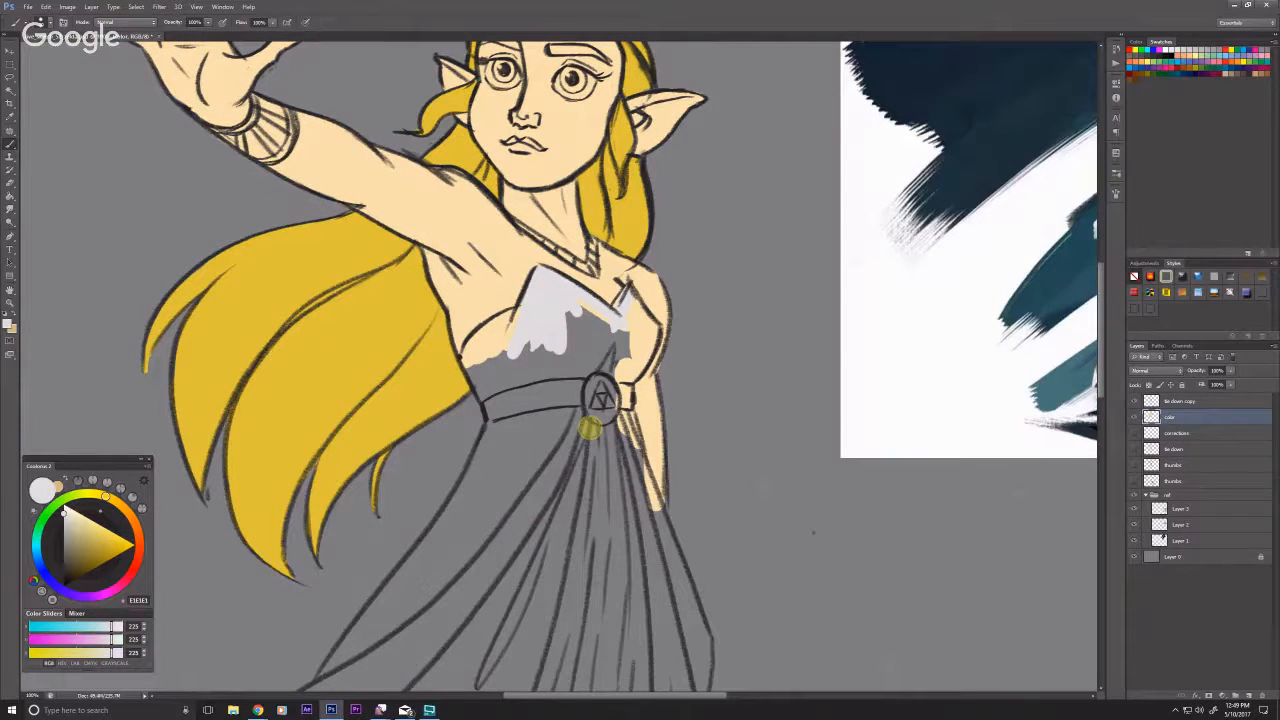
{"action": "left_click_drag", "start_coordinate": [620, 335], "coordinate": [580, 314]}
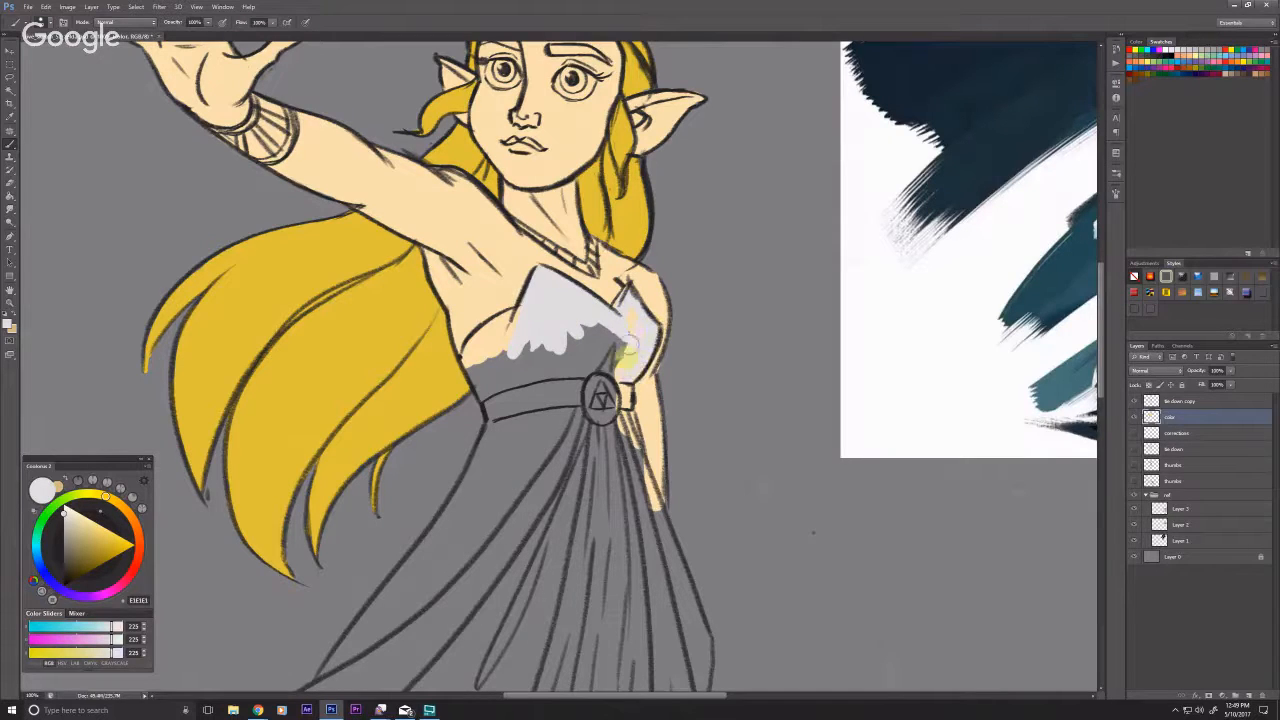
{"action": "mouse_move", "coordinate": [628, 318]}
{"action": "left_mouse_down"}
{"action": "mouse_move", "coordinate": [600, 345]}
{"action": "mouse_move", "coordinate": [525, 362]}
{"action": "mouse_move", "coordinate": [515, 318]}
{"action": "left_mouse_up"}
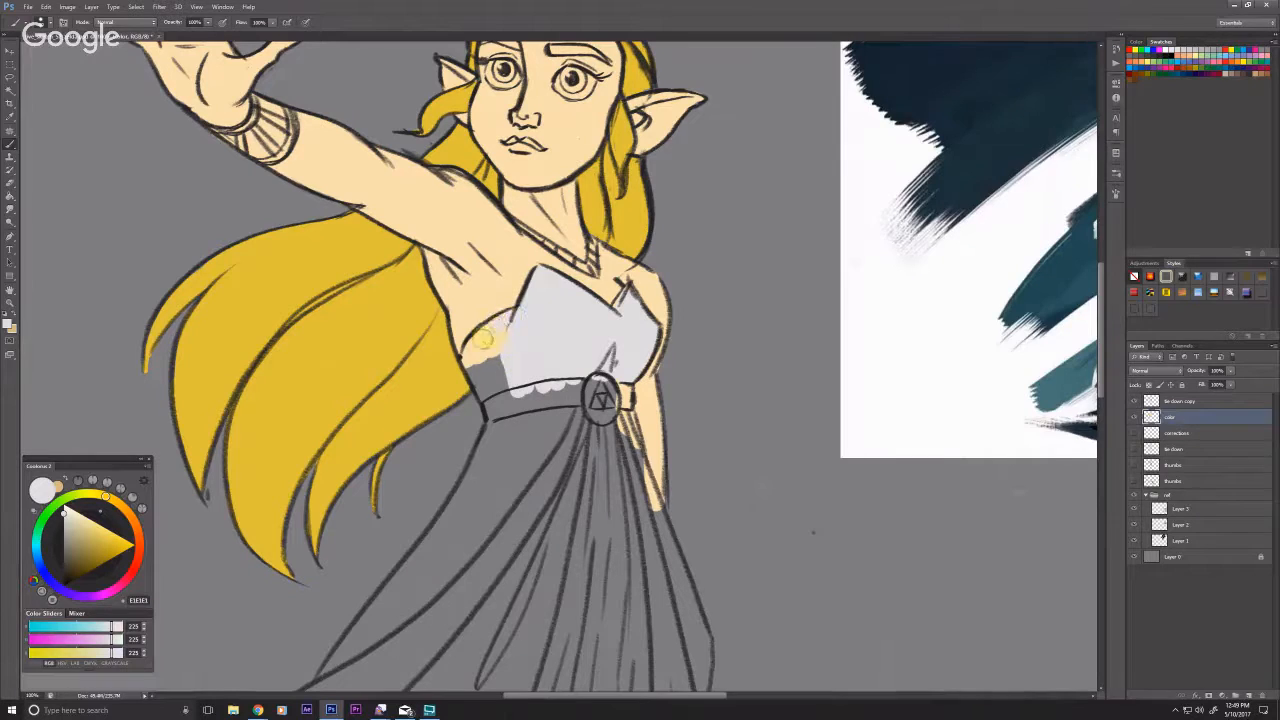
{"action": "mouse_move", "coordinate": [470, 355]}
{"action": "left_mouse_down"}
{"action": "mouse_move", "coordinate": [506, 326]}
{"action": "mouse_move", "coordinate": [500, 378]}
{"action": "mouse_move", "coordinate": [478, 357]}
{"action": "left_mouse_up"}
Step: Fill the whole skirt from the waist to the hem with the same light gray, covering the gaps along its folds
{"action": "mouse_move", "coordinate": [569, 407]}
{"action": "left_mouse_down"}
{"action": "mouse_move", "coordinate": [575, 340]}
{"action": "mouse_move", "coordinate": [637, 432]}
{"action": "left_mouse_up"}
{"action": "key", "text": "z"}
{"action": "left_click", "coordinate": [414, 519], "text": "alt"}
{"action": "left_click_drag", "start_coordinate": [398, 531], "coordinate": [472, 392]}
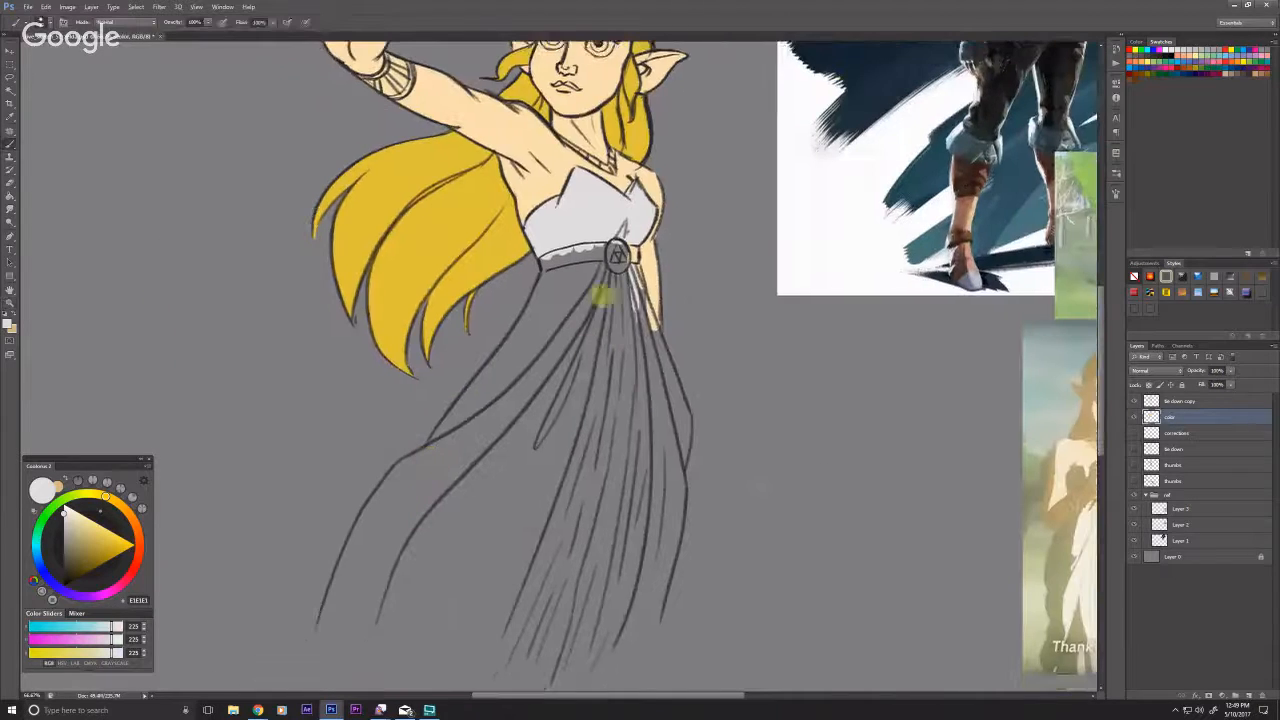
{"action": "mouse_move", "coordinate": [636, 275]}
{"action": "left_mouse_down"}
{"action": "mouse_move", "coordinate": [647, 345]}
{"action": "mouse_move", "coordinate": [638, 277]}
{"action": "mouse_move", "coordinate": [680, 409]}
{"action": "mouse_move", "coordinate": [672, 371]}
{"action": "mouse_move", "coordinate": [671, 395]}
{"action": "mouse_move", "coordinate": [648, 394]}
{"action": "mouse_move", "coordinate": [670, 373]}
{"action": "mouse_move", "coordinate": [687, 417]}
{"action": "mouse_move", "coordinate": [669, 482]}
{"action": "mouse_move", "coordinate": [665, 365]}
{"action": "mouse_move", "coordinate": [663, 470]}
{"action": "mouse_move", "coordinate": [629, 365]}
{"action": "mouse_move", "coordinate": [637, 271]}
{"action": "mouse_move", "coordinate": [639, 291]}
{"action": "mouse_move", "coordinate": [622, 268]}
{"action": "mouse_move", "coordinate": [582, 275]}
{"action": "mouse_move", "coordinate": [608, 263]}
{"action": "mouse_move", "coordinate": [555, 279]}
{"action": "mouse_move", "coordinate": [562, 270]}
{"action": "mouse_move", "coordinate": [538, 317]}
{"action": "mouse_move", "coordinate": [549, 268]}
{"action": "mouse_move", "coordinate": [506, 380]}
{"action": "left_mouse_up"}
{"action": "mouse_move", "coordinate": [590, 268]}
{"action": "left_mouse_down"}
{"action": "mouse_move", "coordinate": [567, 333]}
{"action": "mouse_move", "coordinate": [546, 348]}
{"action": "mouse_move", "coordinate": [616, 281]}
{"action": "mouse_move", "coordinate": [629, 317]}
{"action": "mouse_move", "coordinate": [601, 273]}
{"action": "mouse_move", "coordinate": [590, 317]}
{"action": "mouse_move", "coordinate": [572, 281]}
{"action": "mouse_move", "coordinate": [500, 419]}
{"action": "mouse_move", "coordinate": [553, 286]}
{"action": "mouse_move", "coordinate": [426, 534]}
{"action": "left_mouse_up"}
{"action": "mouse_move", "coordinate": [638, 368]}
{"action": "left_mouse_down"}
{"action": "mouse_move", "coordinate": [663, 486]}
{"action": "mouse_move", "coordinate": [677, 486]}
{"action": "mouse_move", "coordinate": [646, 600]}
{"action": "mouse_move", "coordinate": [355, 620]}
{"action": "mouse_move", "coordinate": [623, 597]}
{"action": "mouse_move", "coordinate": [609, 380]}
{"action": "mouse_move", "coordinate": [590, 360]}
{"action": "mouse_move", "coordinate": [477, 583]}
{"action": "mouse_move", "coordinate": [537, 446]}
{"action": "mouse_move", "coordinate": [537, 603]}
{"action": "mouse_move", "coordinate": [443, 605]}
{"action": "mouse_move", "coordinate": [437, 551]}
{"action": "mouse_move", "coordinate": [423, 551]}
{"action": "mouse_move", "coordinate": [530, 312]}
{"action": "mouse_move", "coordinate": [451, 417]}
{"action": "mouse_move", "coordinate": [427, 476]}
{"action": "mouse_move", "coordinate": [403, 466]}
{"action": "mouse_move", "coordinate": [351, 597]}
{"action": "mouse_move", "coordinate": [405, 480]}
{"action": "mouse_move", "coordinate": [362, 551]}
{"action": "left_mouse_up"}
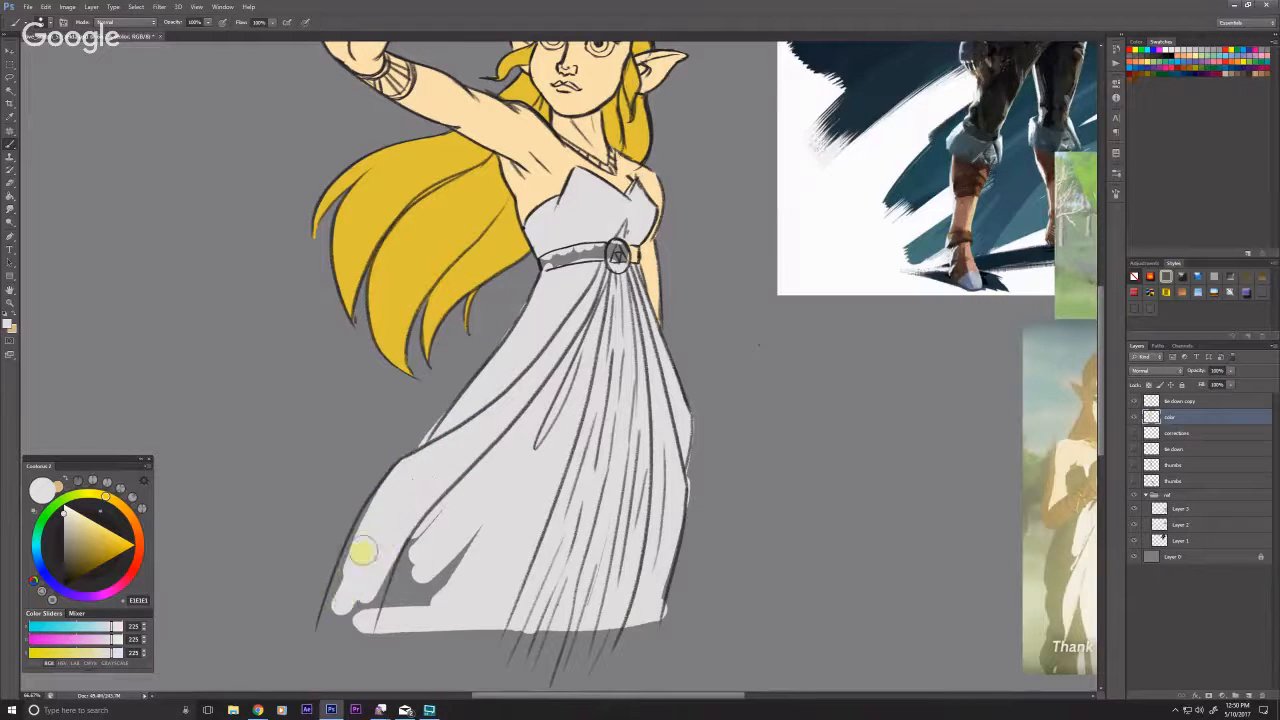
{"action": "mouse_move", "coordinate": [380, 500]}
{"action": "left_mouse_down"}
{"action": "mouse_move", "coordinate": [340, 590]}
{"action": "mouse_move", "coordinate": [343, 615]}
{"action": "mouse_move", "coordinate": [472, 482]}
{"action": "mouse_move", "coordinate": [493, 498]}
{"action": "mouse_move", "coordinate": [391, 618]}
{"action": "mouse_move", "coordinate": [364, 601]}
{"action": "left_mouse_up"}
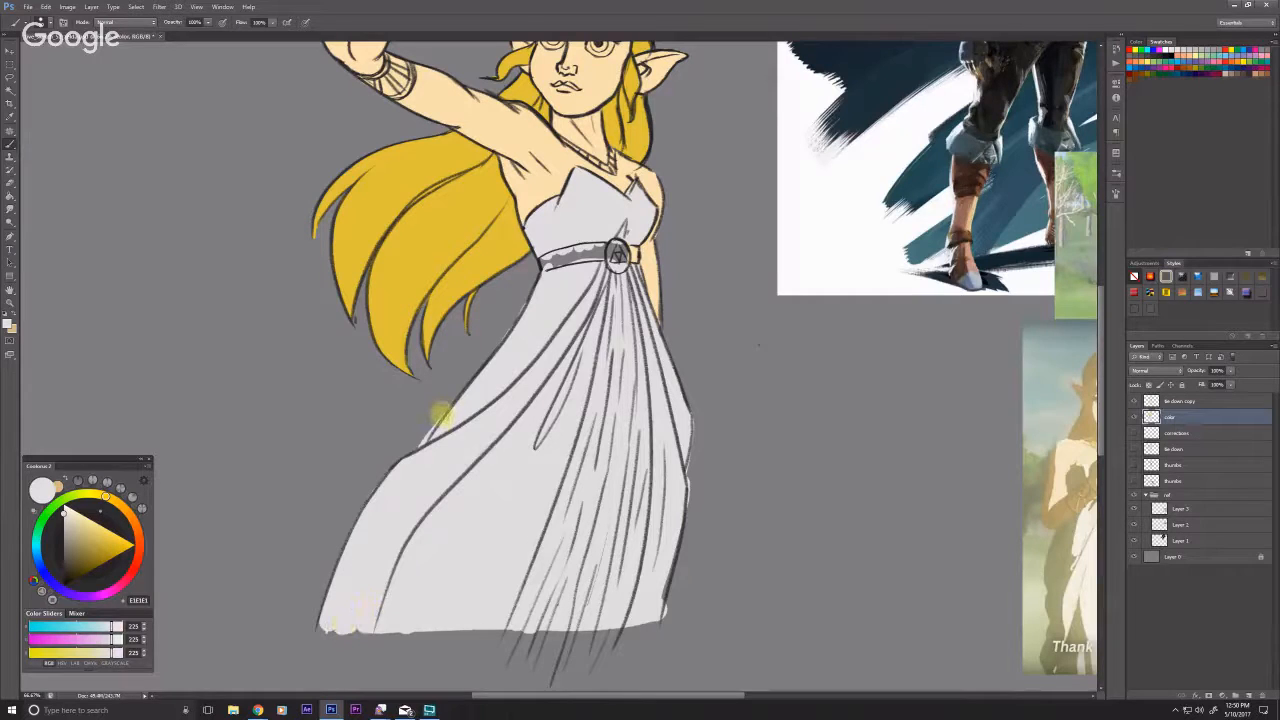
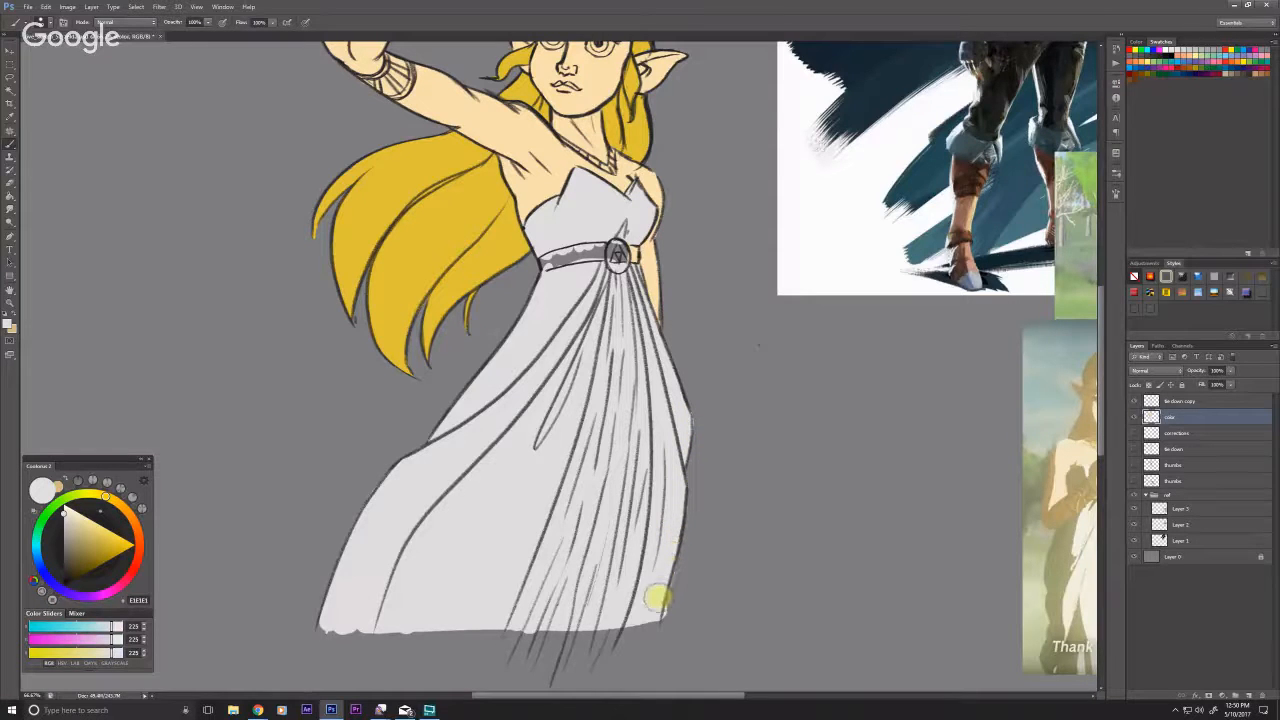
{"action": "left_click_drag", "start_coordinate": [395, 410], "coordinate": [385, 470]}
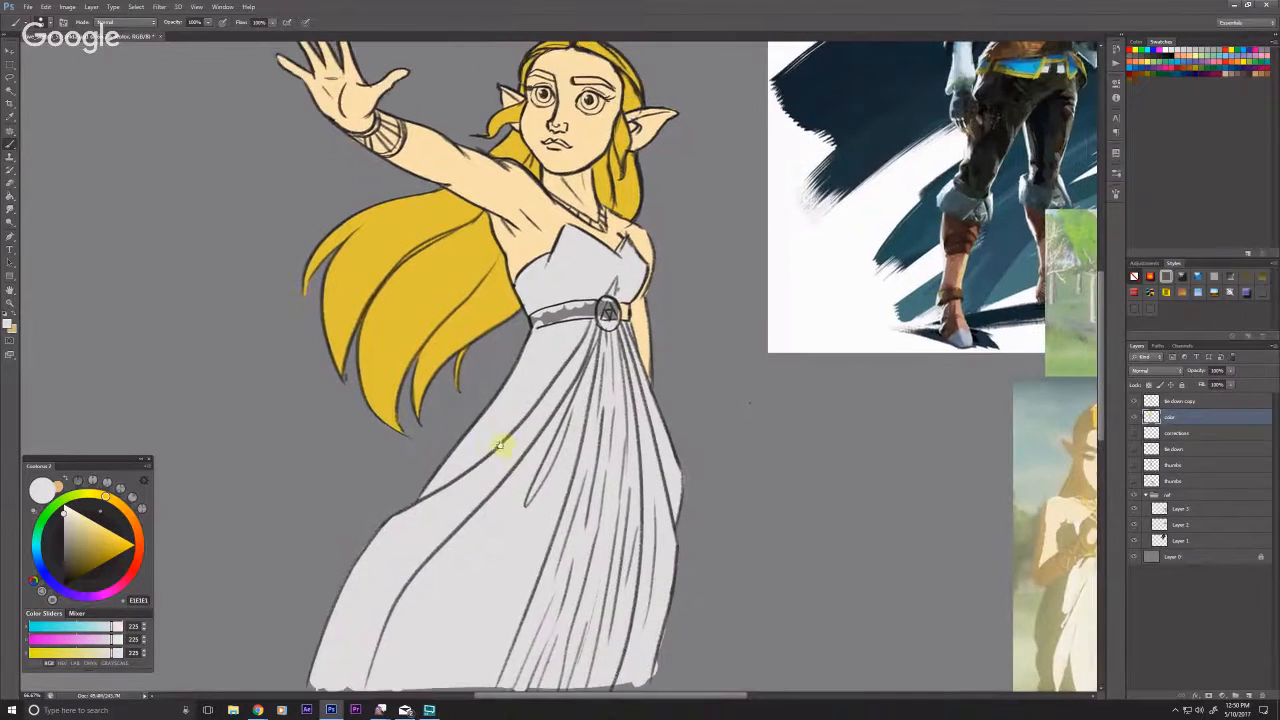
Step: Sample the hair yellow, darken it to a gold of RGB 173, 152, 47, and paint the necklace and wristband
{"action": "left_click_drag", "start_coordinate": [481, 531], "coordinate": [463, 542]}
{"action": "scroll", "coordinate": [463, 542], "scroll_direction": "down", "scroll_amount": 2}
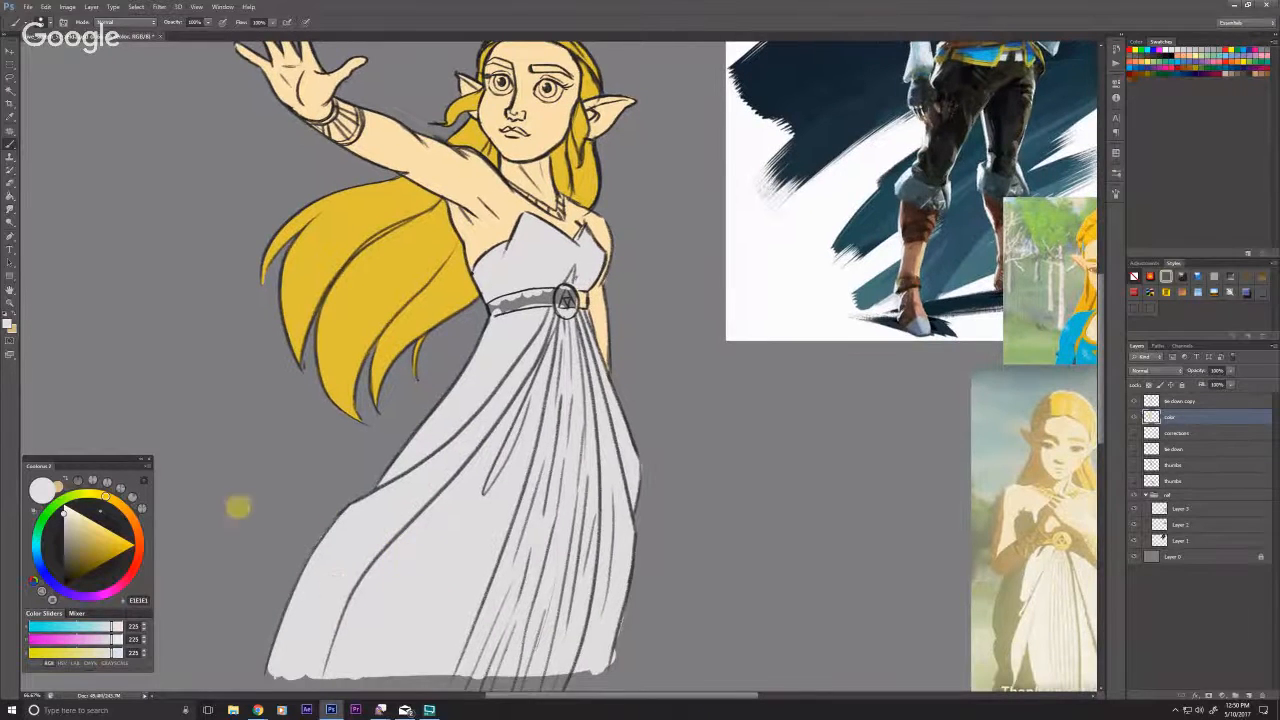
{"action": "left_click", "coordinate": [372, 304], "text": "alt"}
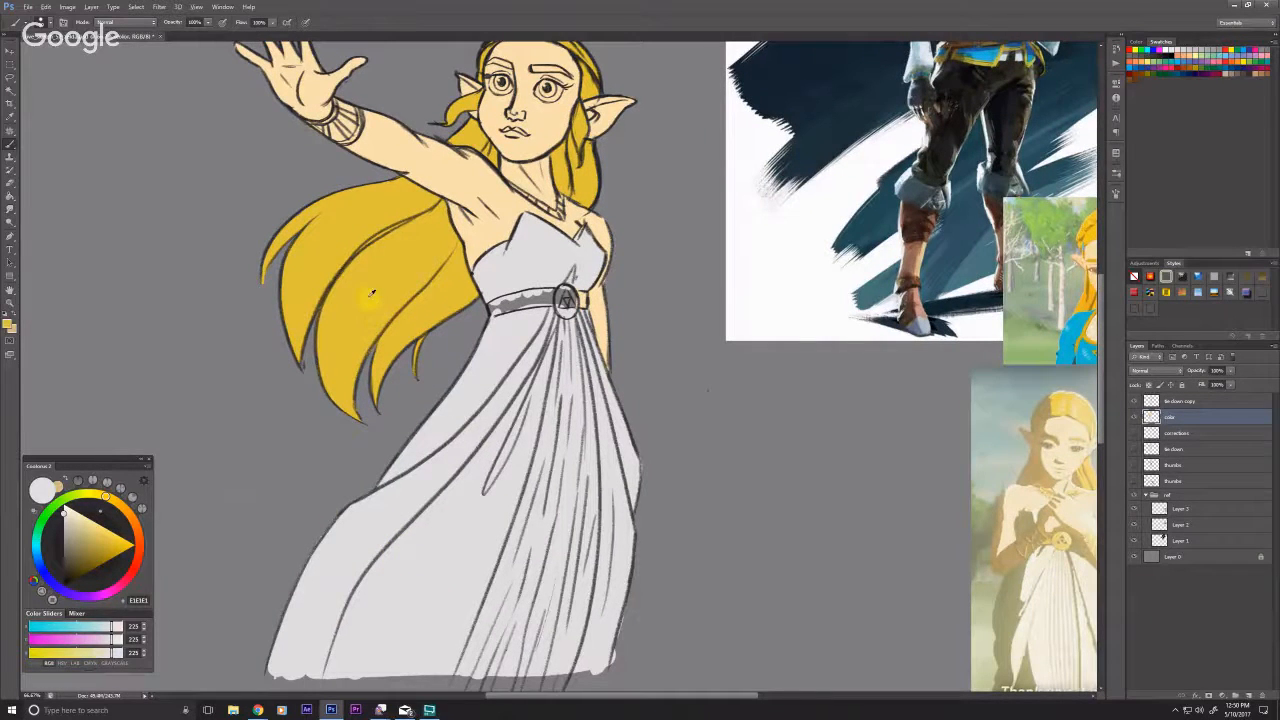
{"action": "left_click", "coordinate": [98, 550]}
{"action": "left_click_drag", "start_coordinate": [555, 298], "coordinate": [530, 298]}
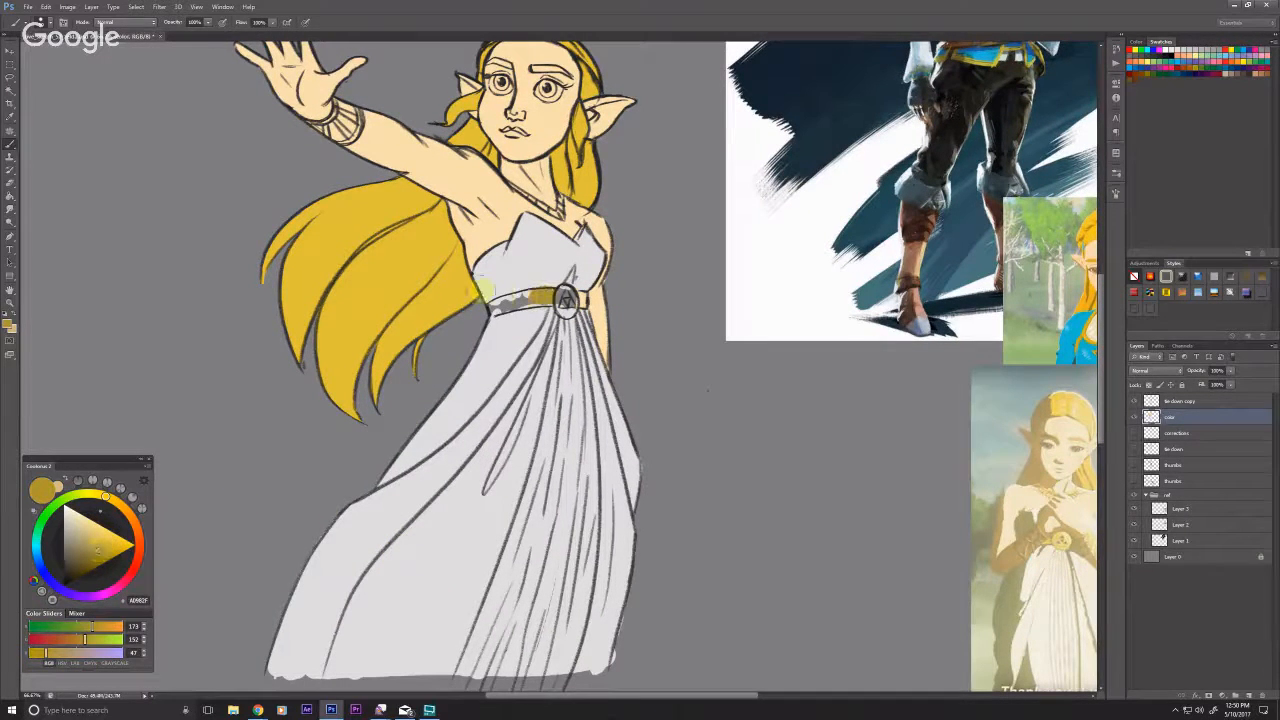
{"action": "key", "text": "ctrl+z"}
{"action": "scroll", "coordinate": [330, 400], "scroll_direction": "up", "scroll_amount": 1}
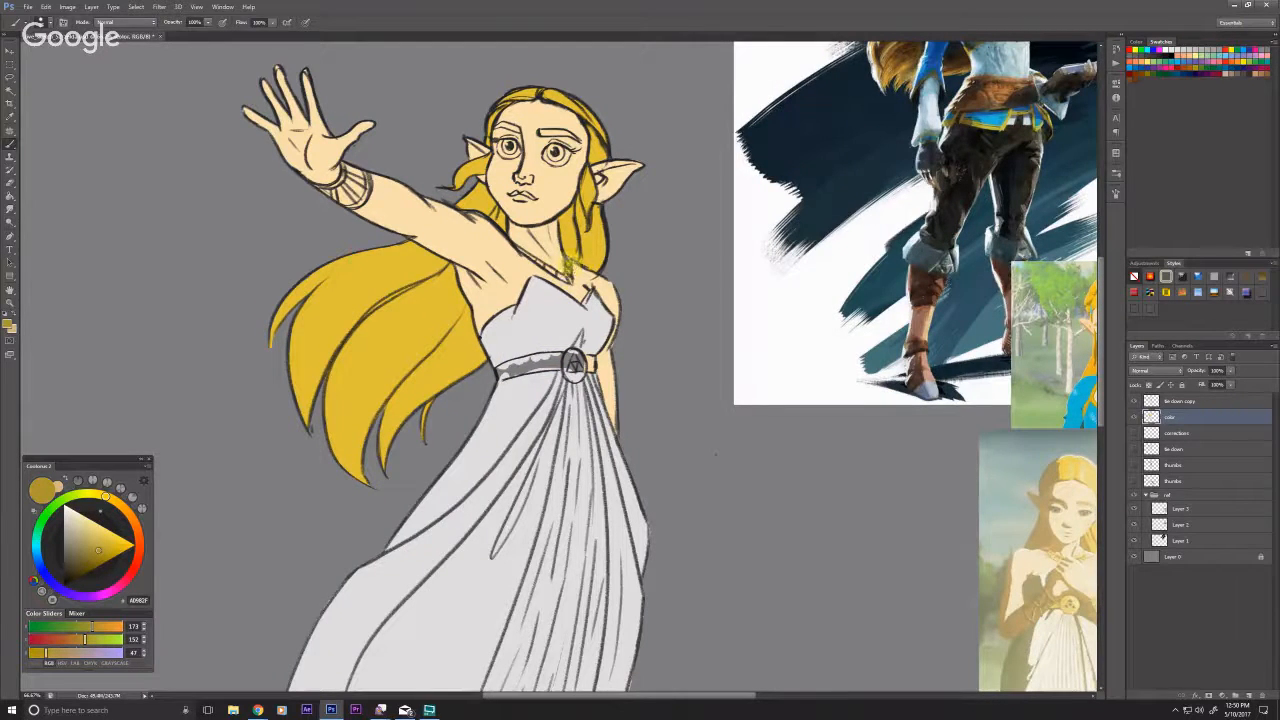
{"action": "left_click_drag", "start_coordinate": [569, 280], "coordinate": [534, 256]}
{"action": "left_click_drag", "start_coordinate": [372, 219], "coordinate": [513, 290]}
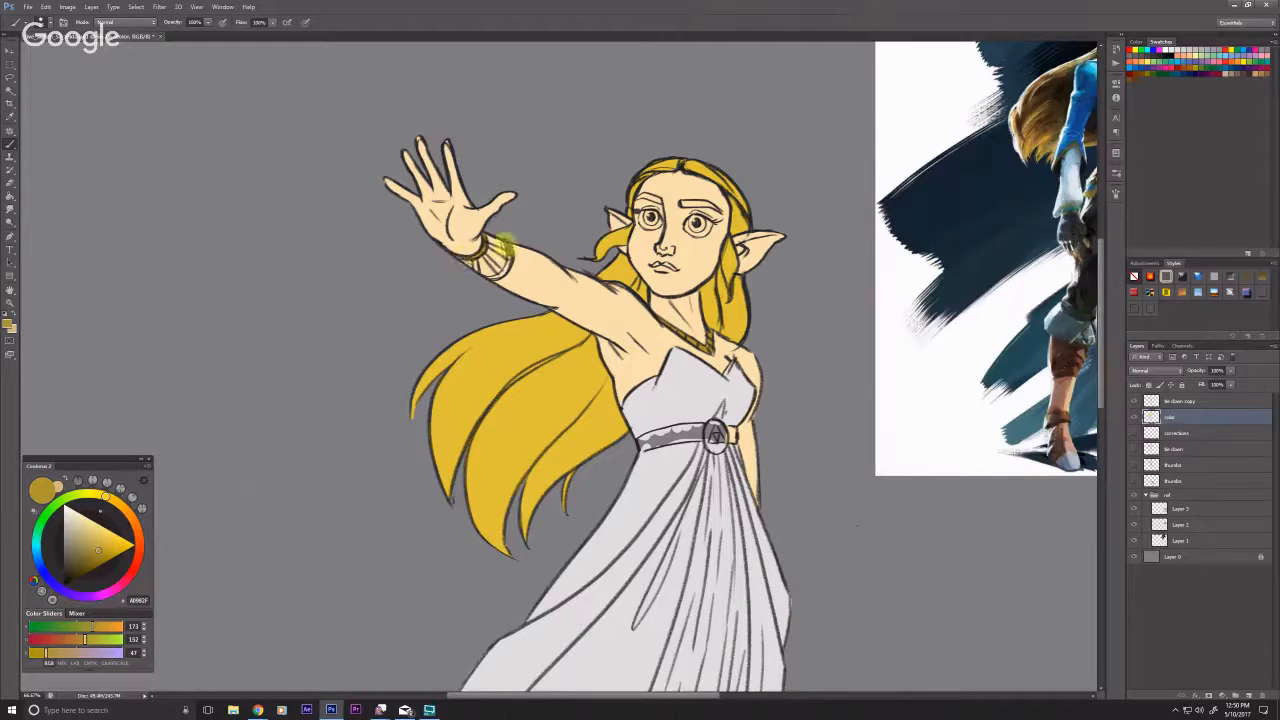
{"action": "left_click_drag", "start_coordinate": [490, 276], "coordinate": [500, 248]}
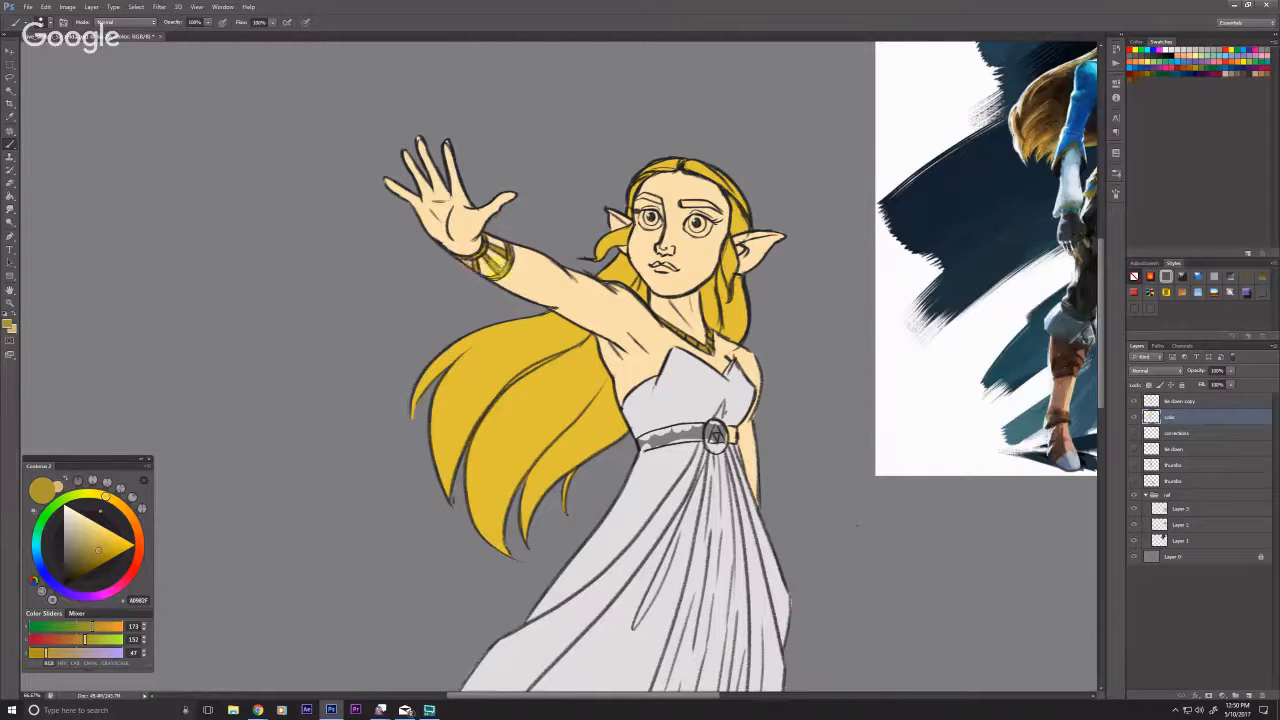
Step: Paint the belt and its round Triforce buckle with the same dark gold
{"action": "left_click_drag", "start_coordinate": [455, 256], "coordinate": [423, 172]}
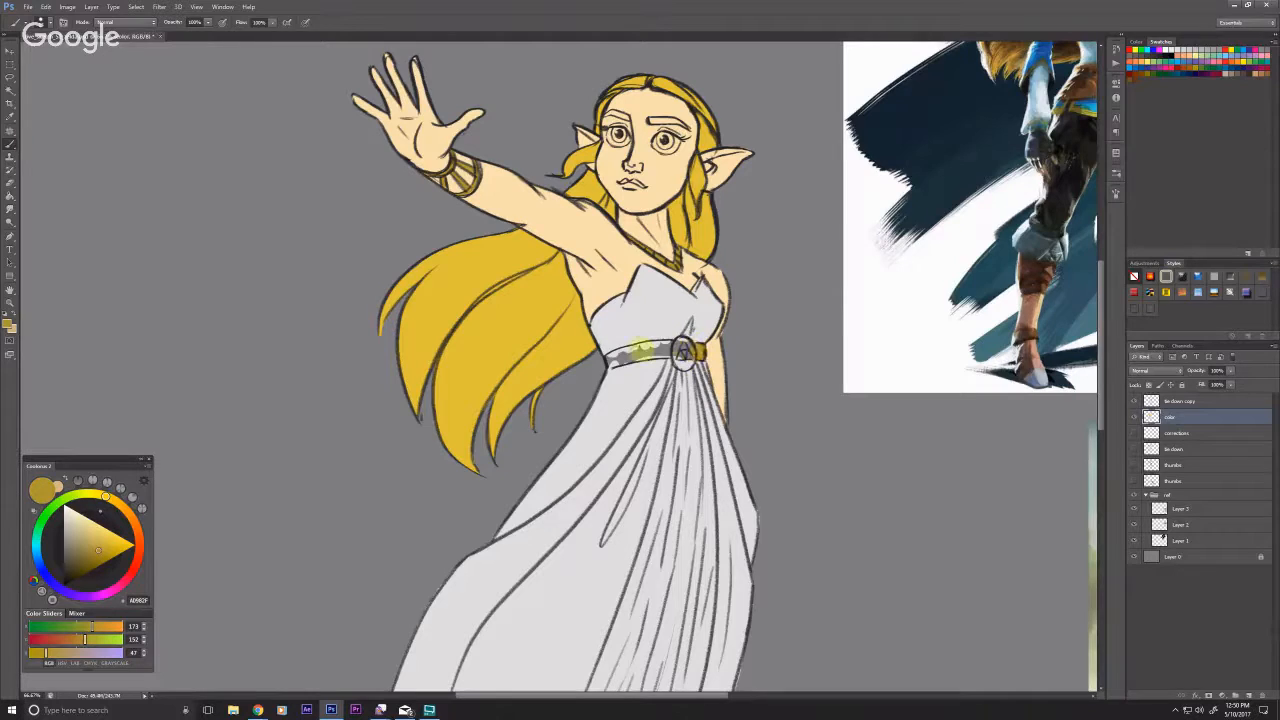
{"action": "mouse_move", "coordinate": [612, 359]}
{"action": "left_mouse_down"}
{"action": "mouse_move", "coordinate": [674, 355]}
{"action": "mouse_move", "coordinate": [627, 362]}
{"action": "left_mouse_up"}
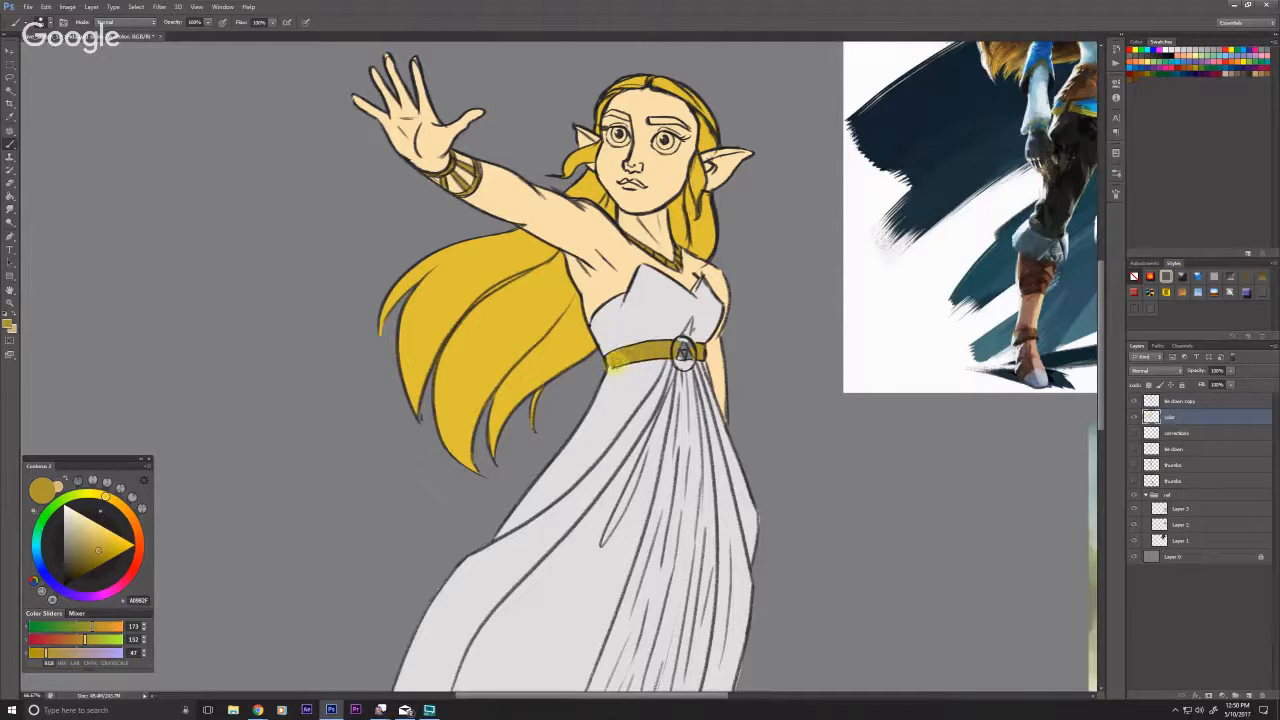
{"action": "left_click_drag", "start_coordinate": [682, 343], "coordinate": [691, 361]}
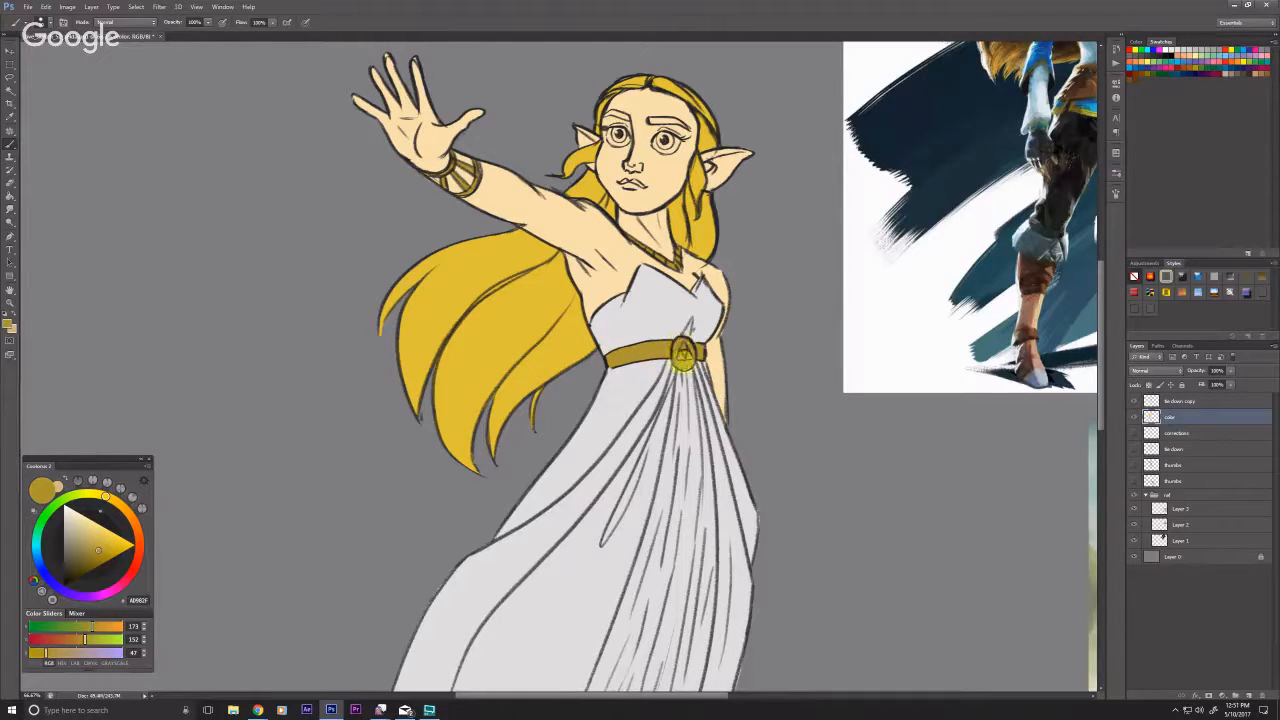
{"action": "scroll", "coordinate": [406, 355], "scroll_direction": "up", "scroll_amount": 1}
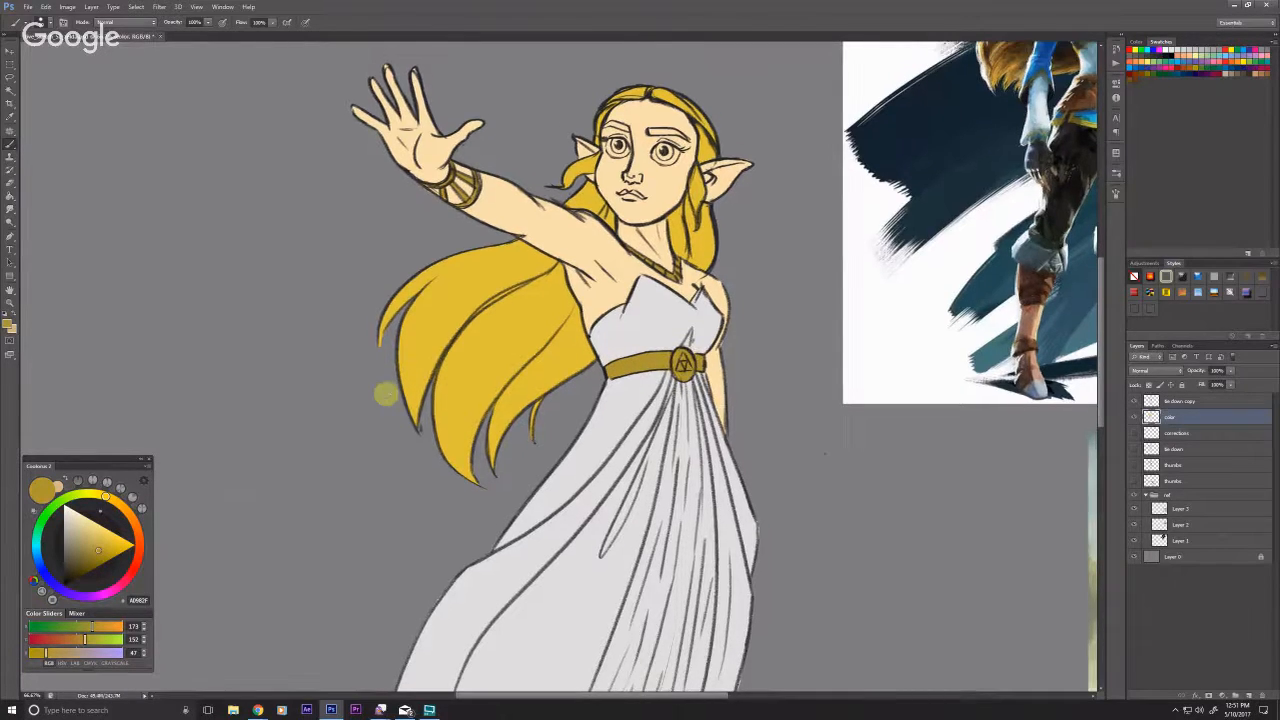
{"action": "scroll", "coordinate": [360, 440], "scroll_direction": "up", "scroll_amount": 1}
{"action": "scroll", "coordinate": [346, 540], "scroll_direction": "up", "scroll_amount": 1}
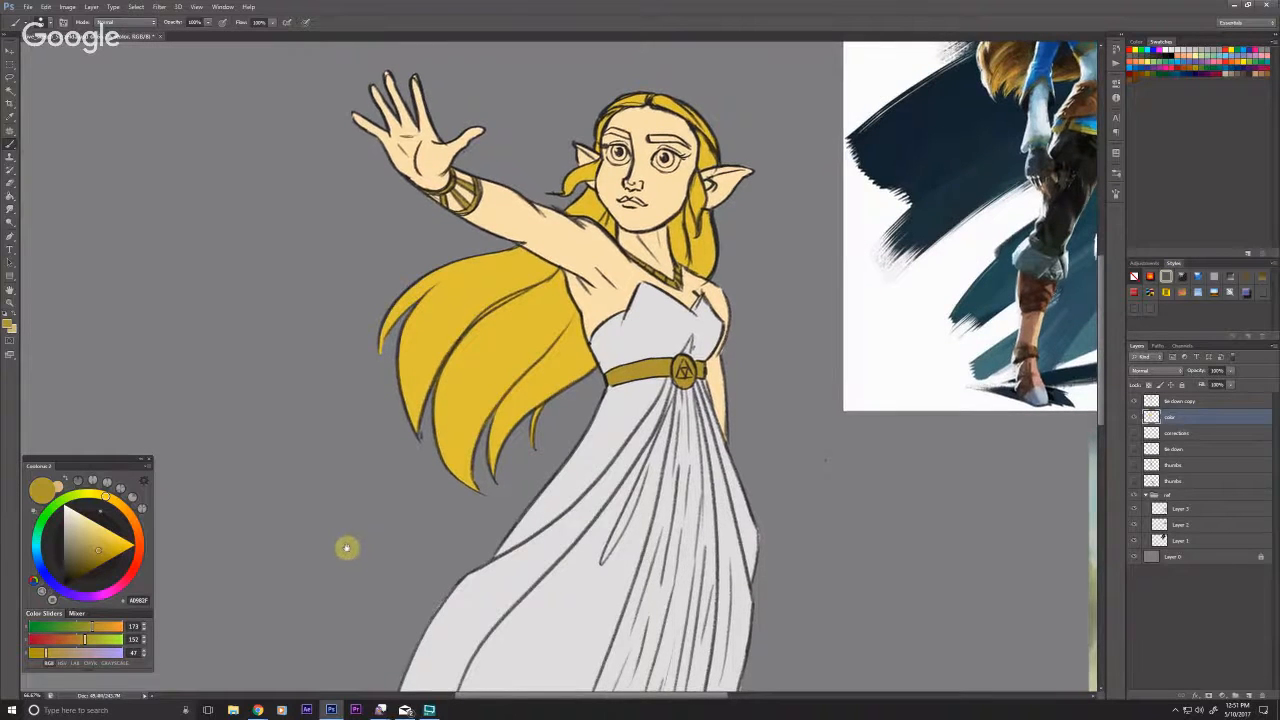
Step: Mix a muted blue, 576989, and dab it onto the emblem of the belt buckle
{"action": "left_click_drag", "start_coordinate": [900, 543], "coordinate": [891, 517]}
{"action": "left_click", "coordinate": [87, 555]}
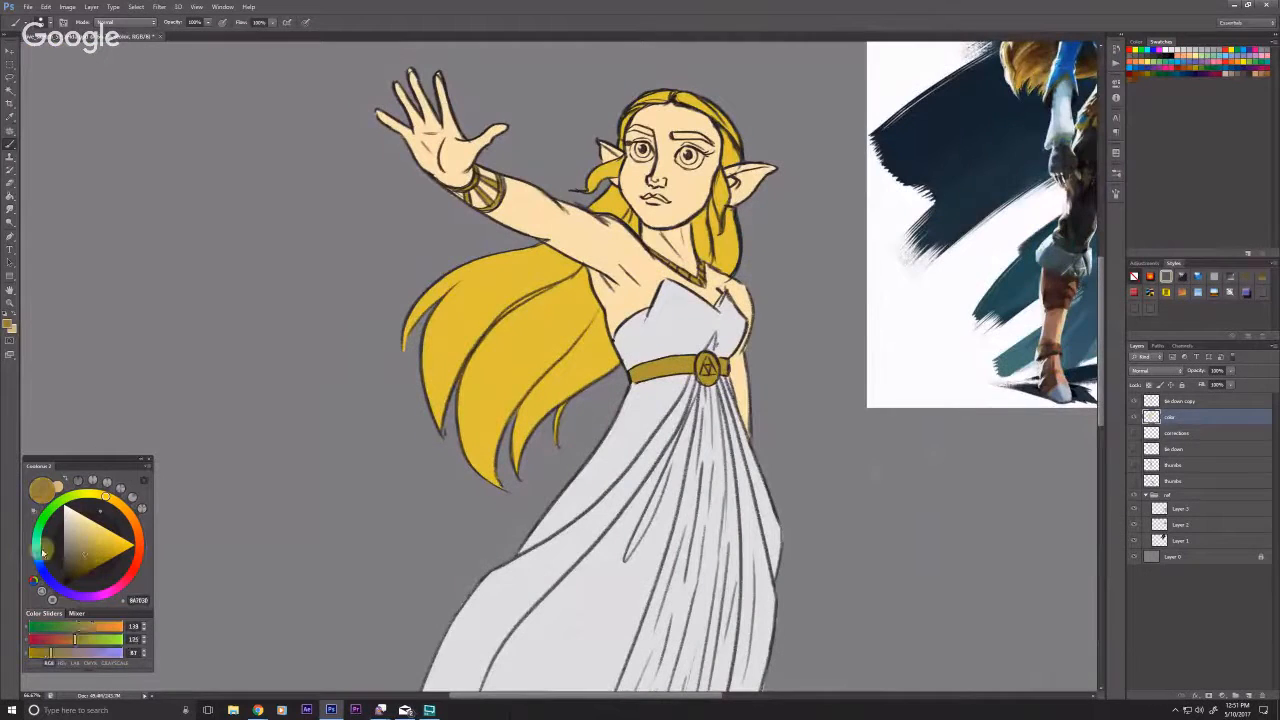
{"action": "left_click", "coordinate": [39, 561]}
{"action": "left_click", "coordinate": [85, 555]}
{"action": "left_click_drag", "start_coordinate": [86, 556], "coordinate": [75, 548]}
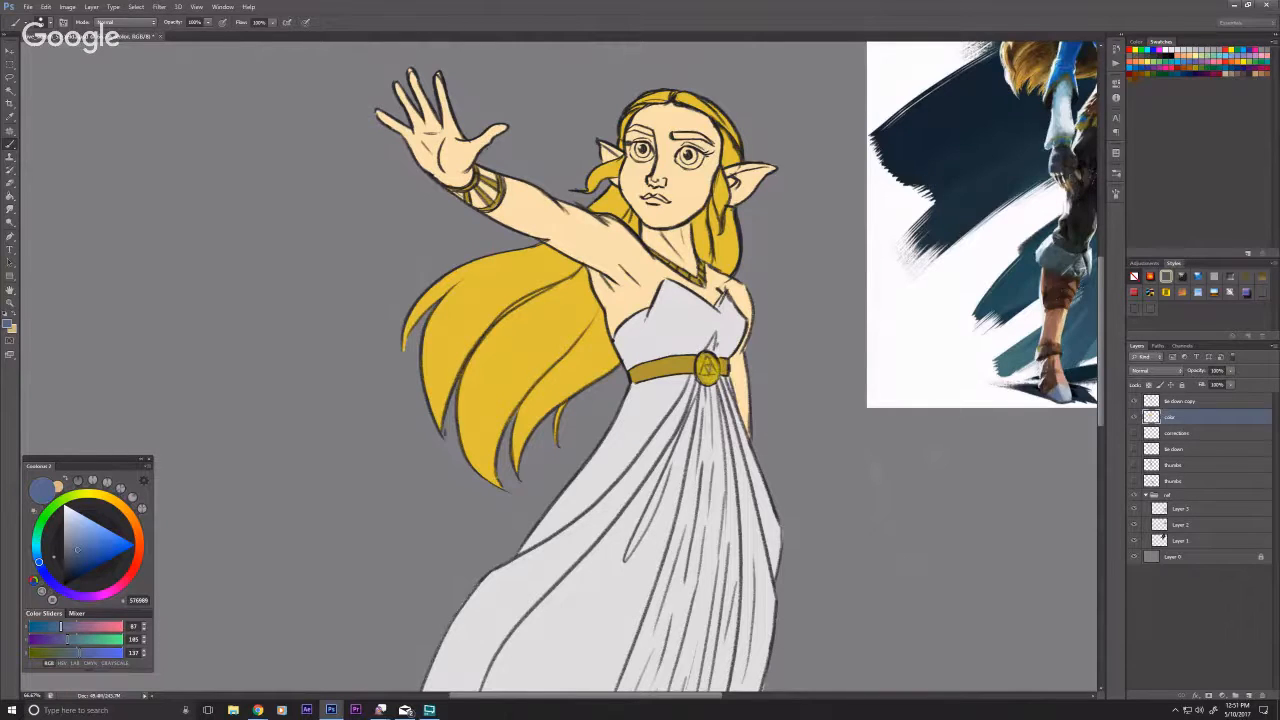
{"action": "left_click_drag", "start_coordinate": [712, 375], "coordinate": [705, 370]}
{"action": "mouse_move", "coordinate": [373, 413]}
{"action": "left_mouse_down"}
{"action": "mouse_move", "coordinate": [354, 411]}
{"action": "mouse_move", "coordinate": [363, 554]}
{"action": "mouse_move", "coordinate": [404, 504]}
{"action": "left_mouse_up"}
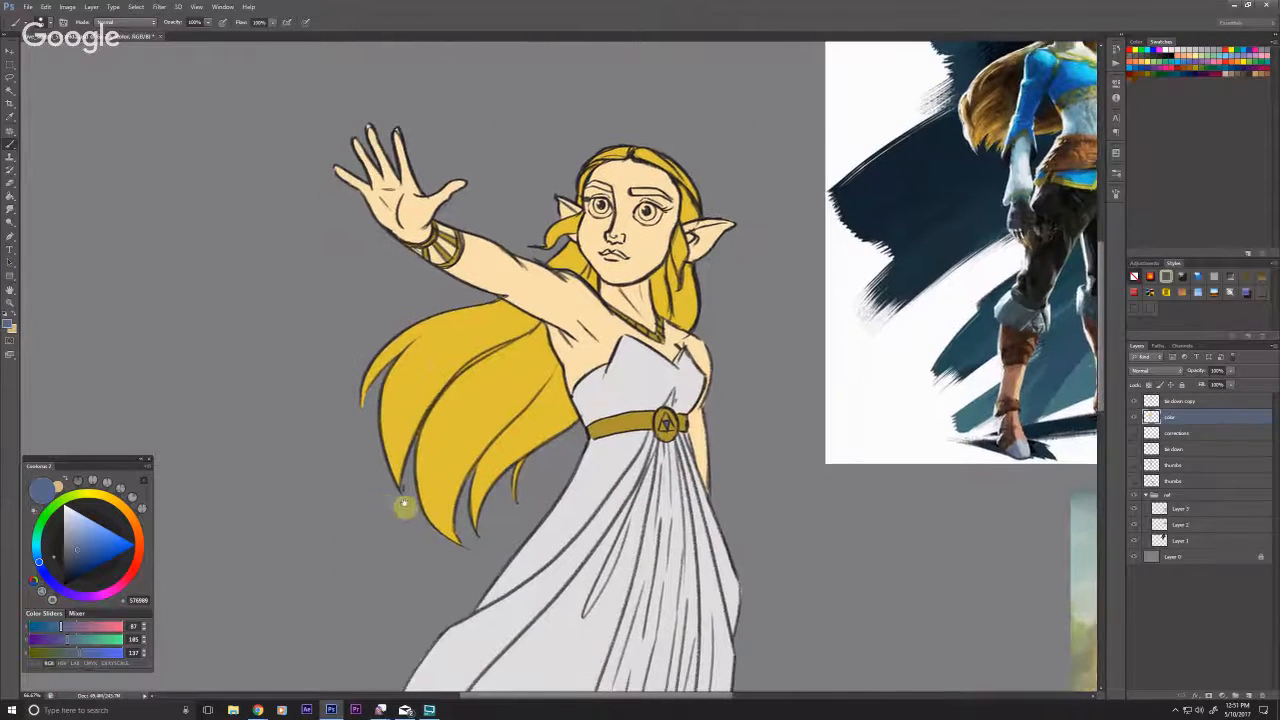
Step: Brighten the blue to 597DBC and paint the irises of both eyes
{"action": "mouse_move", "coordinate": [660, 425]}
{"action": "left_mouse_down"}
{"action": "mouse_move", "coordinate": [560, 520]}
{"action": "mouse_move", "coordinate": [426, 480]}
{"action": "mouse_move", "coordinate": [456, 480]}
{"action": "left_mouse_up"}
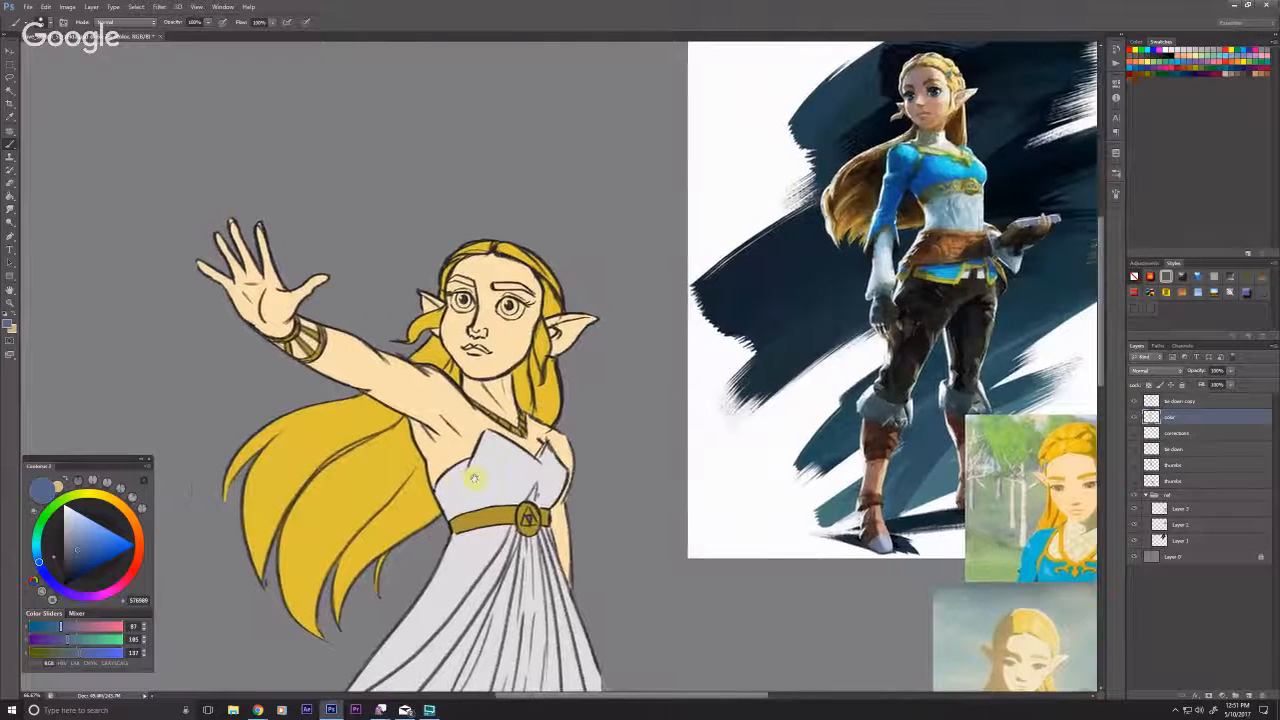
{"action": "left_click", "coordinate": [91, 540]}
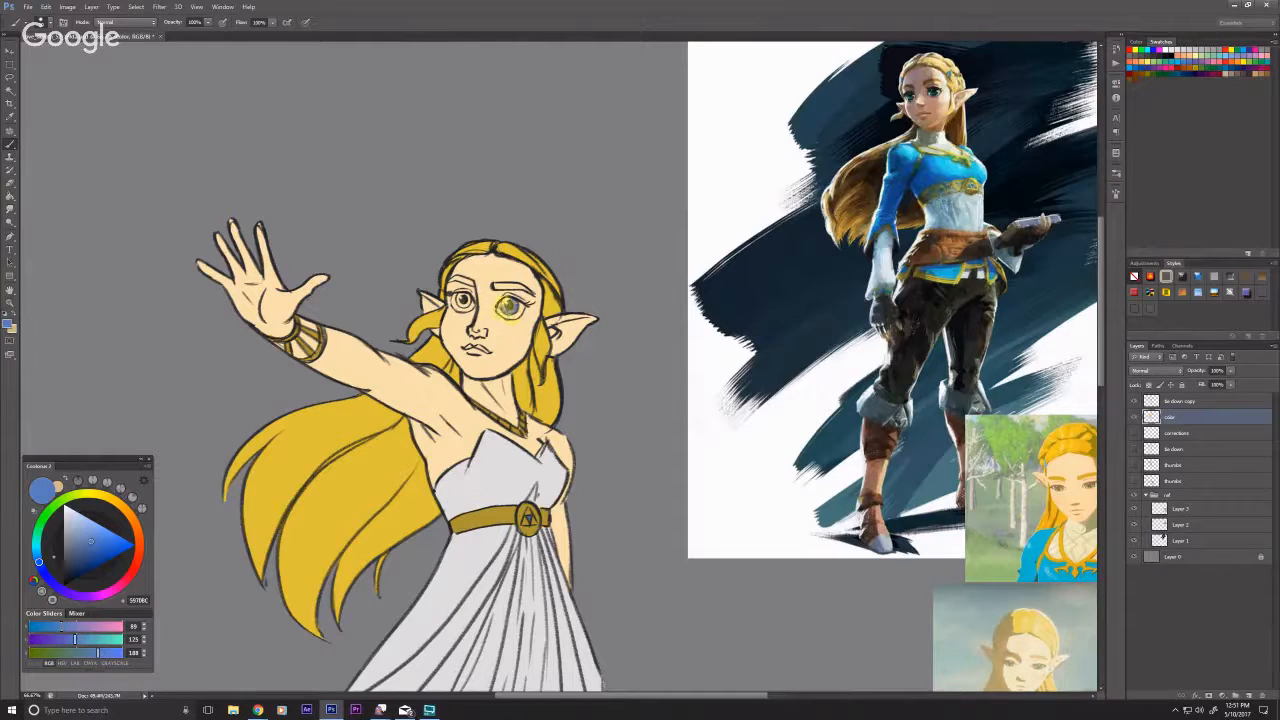
{"action": "left_click", "coordinate": [508, 305]}
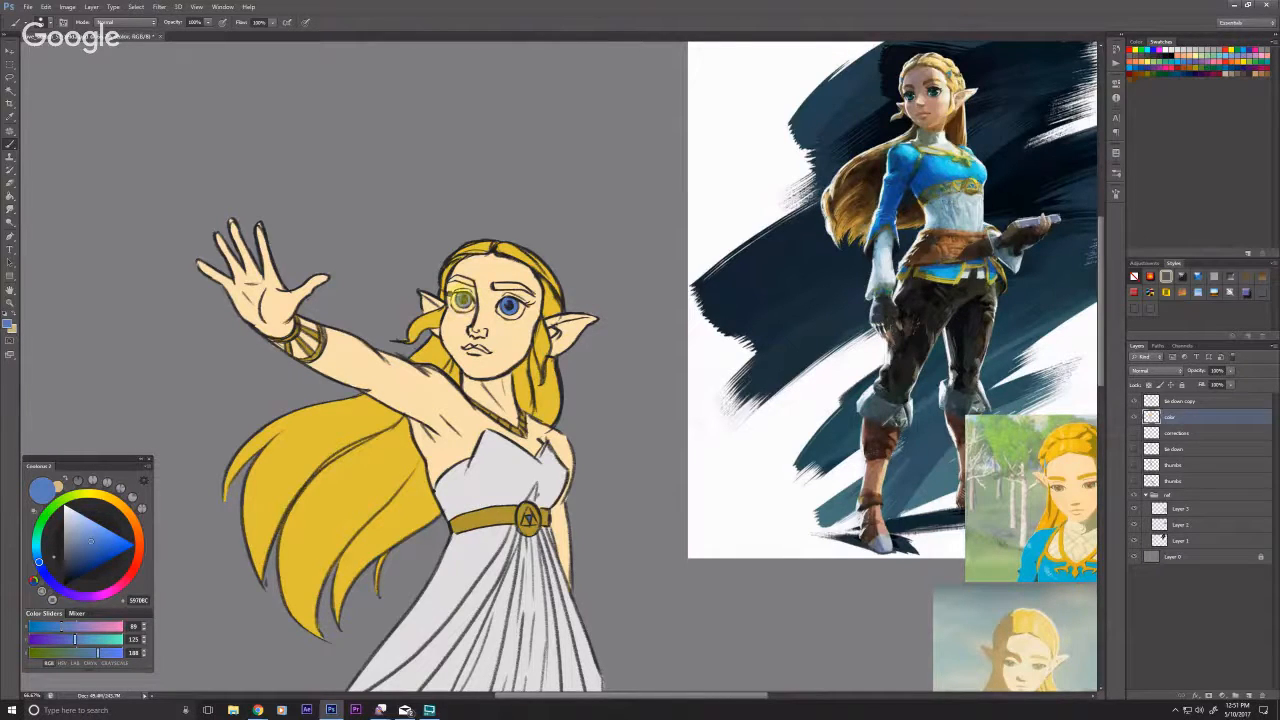
{"action": "left_click", "coordinate": [462, 300]}
Step: Darken the blue to 425982 and shade the irises of both eyes
{"action": "left_click_drag", "start_coordinate": [318, 545], "coordinate": [320, 557]}
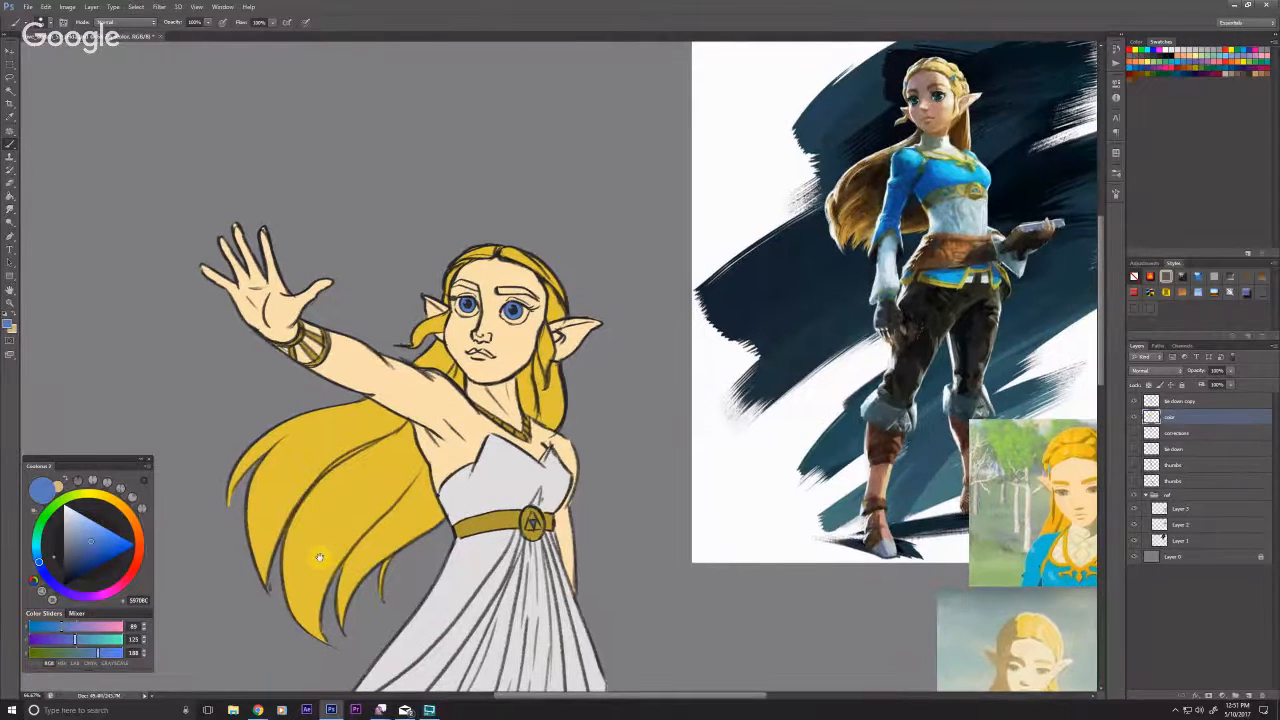
{"action": "left_click_drag", "start_coordinate": [89, 543], "coordinate": [81, 554]}
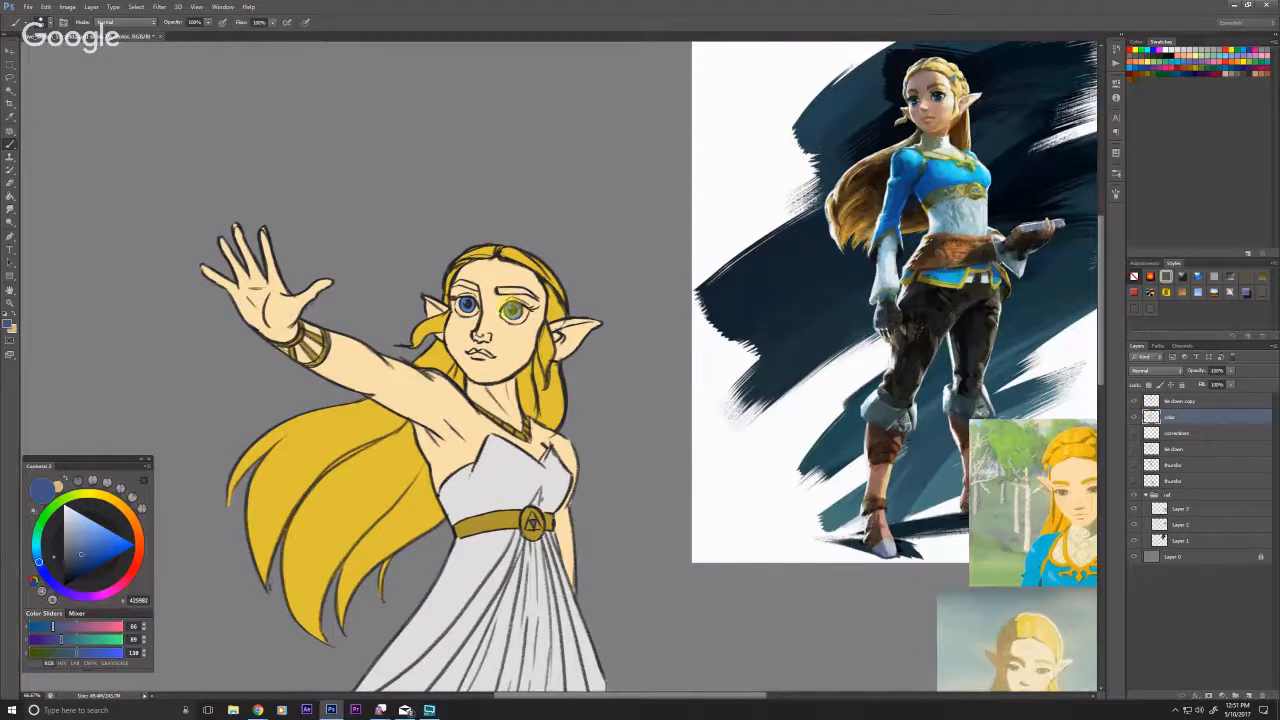
{"action": "left_click", "coordinate": [512, 311]}
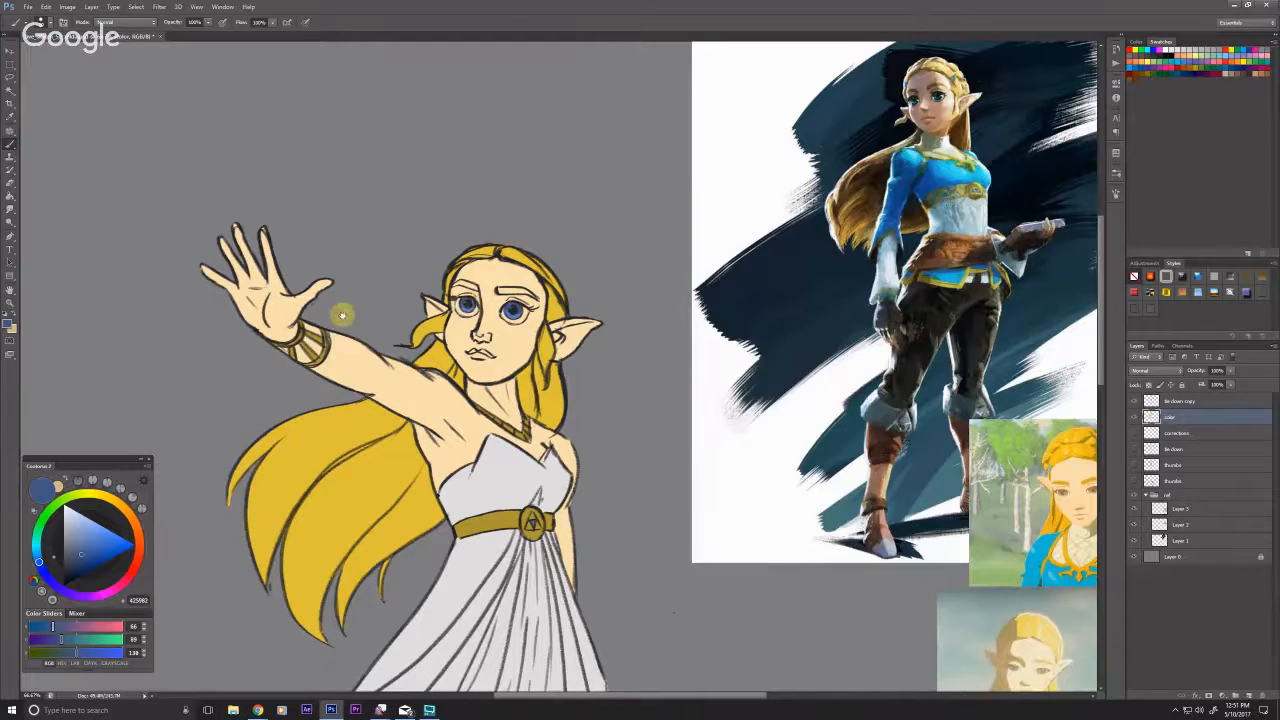
{"action": "left_click_drag", "start_coordinate": [326, 478], "coordinate": [348, 496]}
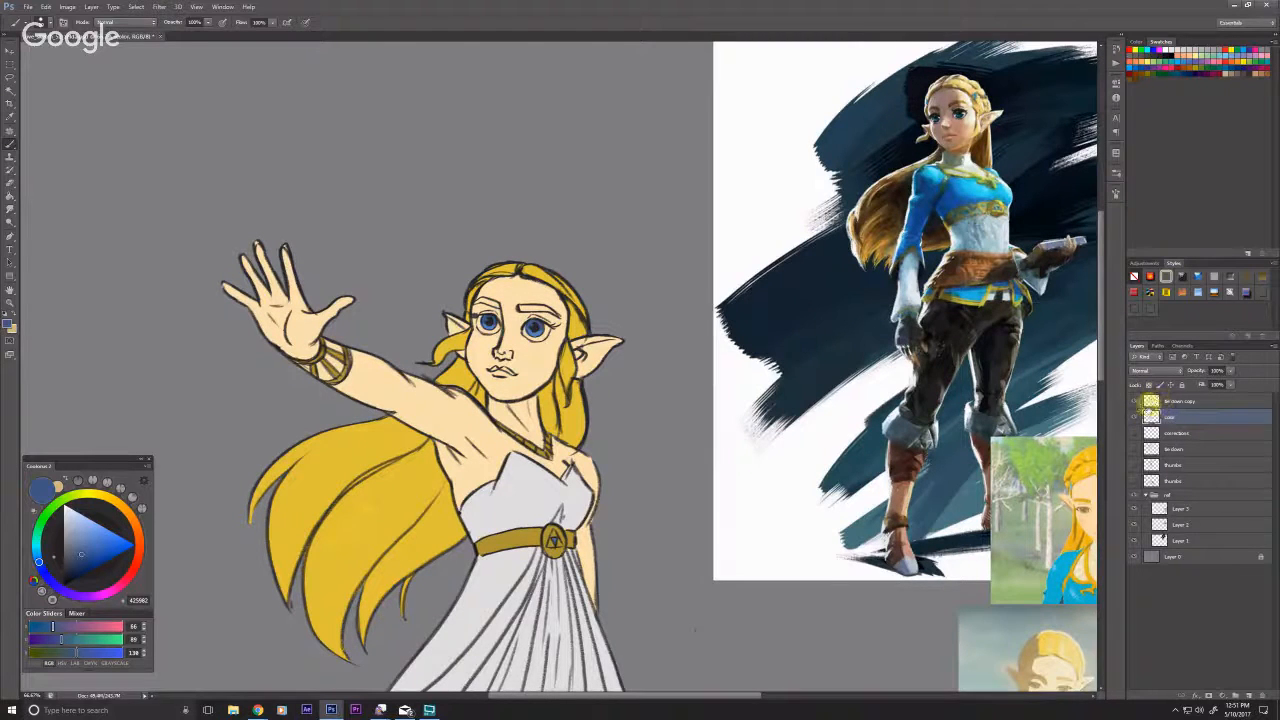
Step: On the top line-art layer, pick the near-white EDEDED and dab highlights into both eyes
{"action": "left_click", "coordinate": [1160, 401]}
{"action": "left_click", "coordinate": [72, 520]}
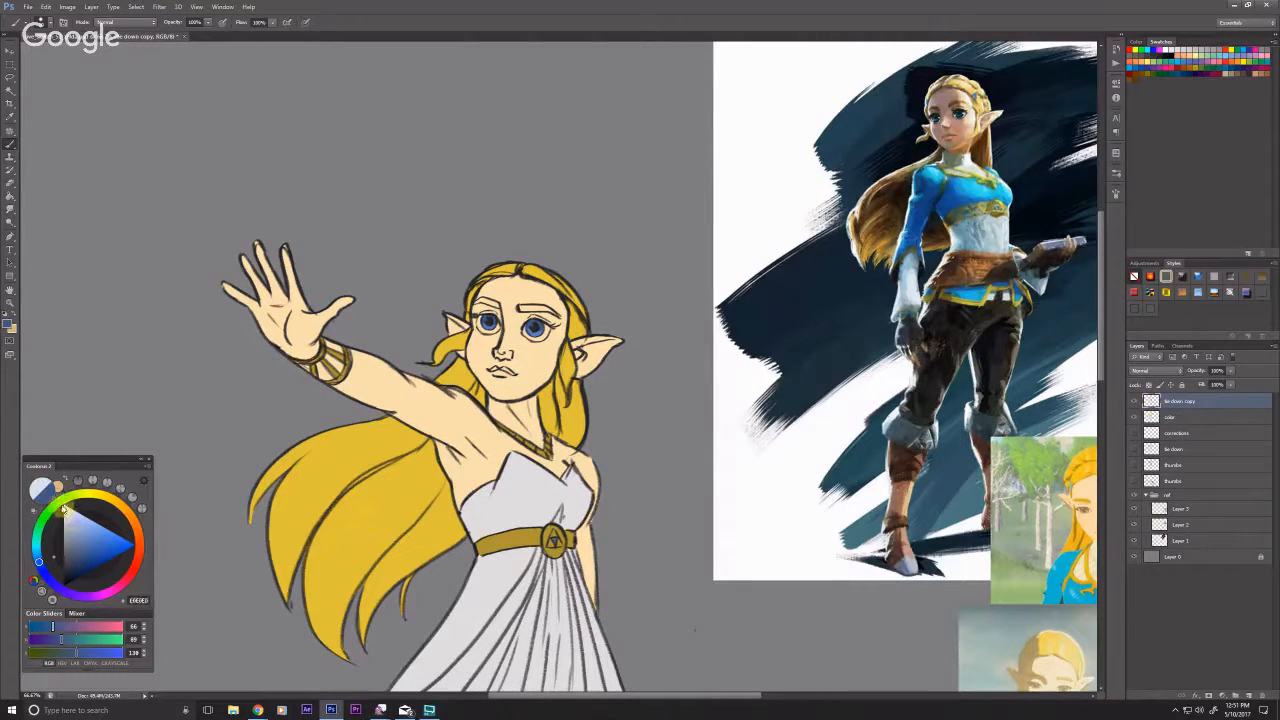
{"action": "left_click", "coordinate": [63, 509]}
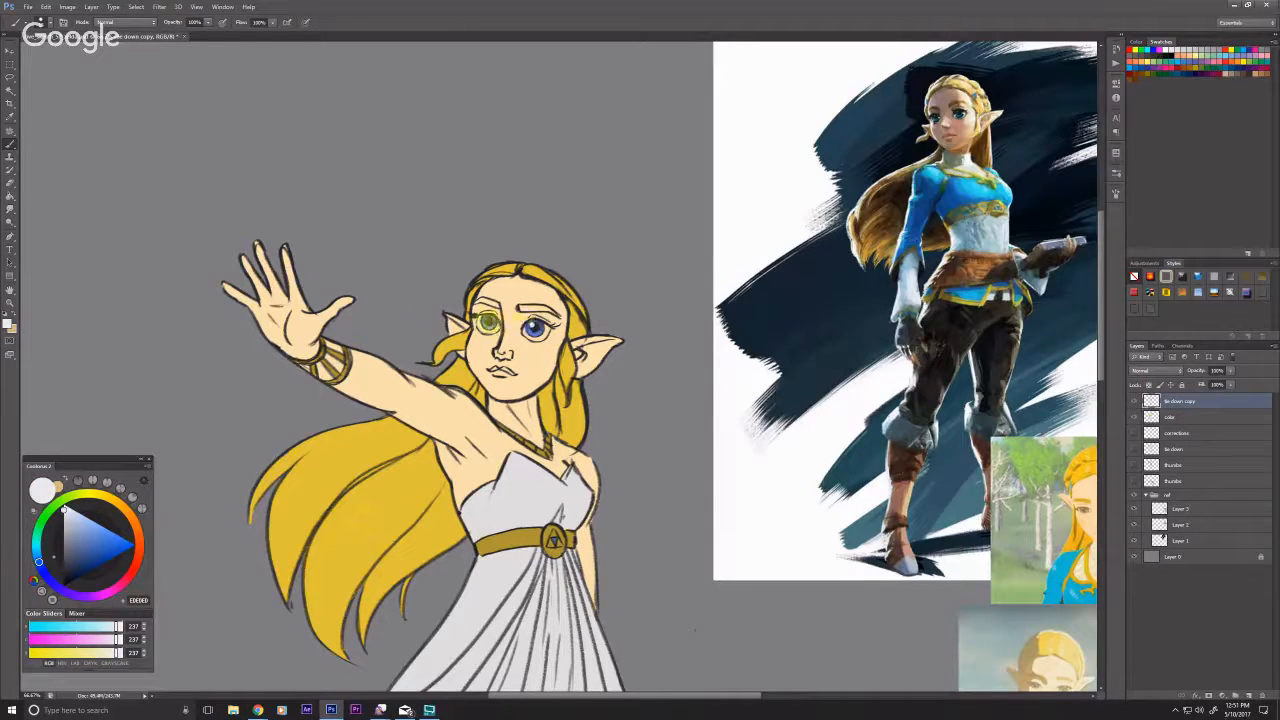
{"action": "left_click_drag", "start_coordinate": [432, 563], "coordinate": [446, 598]}
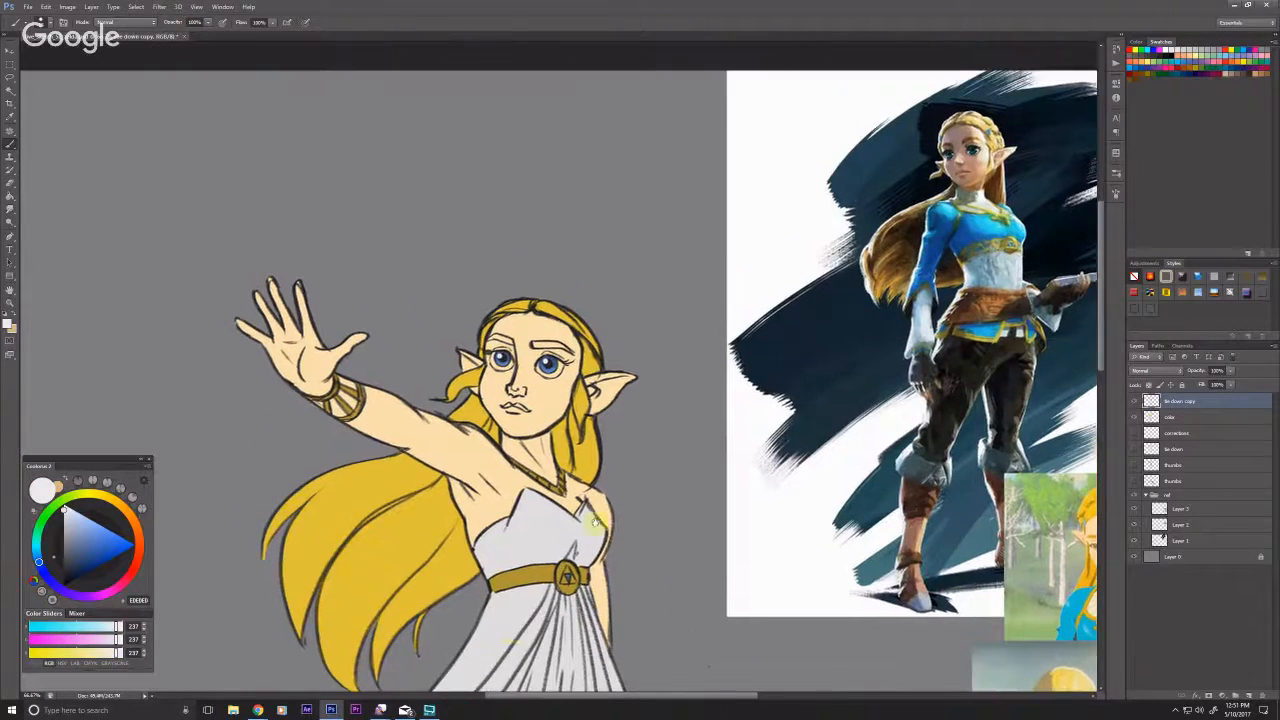
Step: On the color layer, sample the hair yellow, darken it to RGB 149, 129, 31 and paint both eyebrows
{"action": "left_click", "coordinate": [1160, 416]}
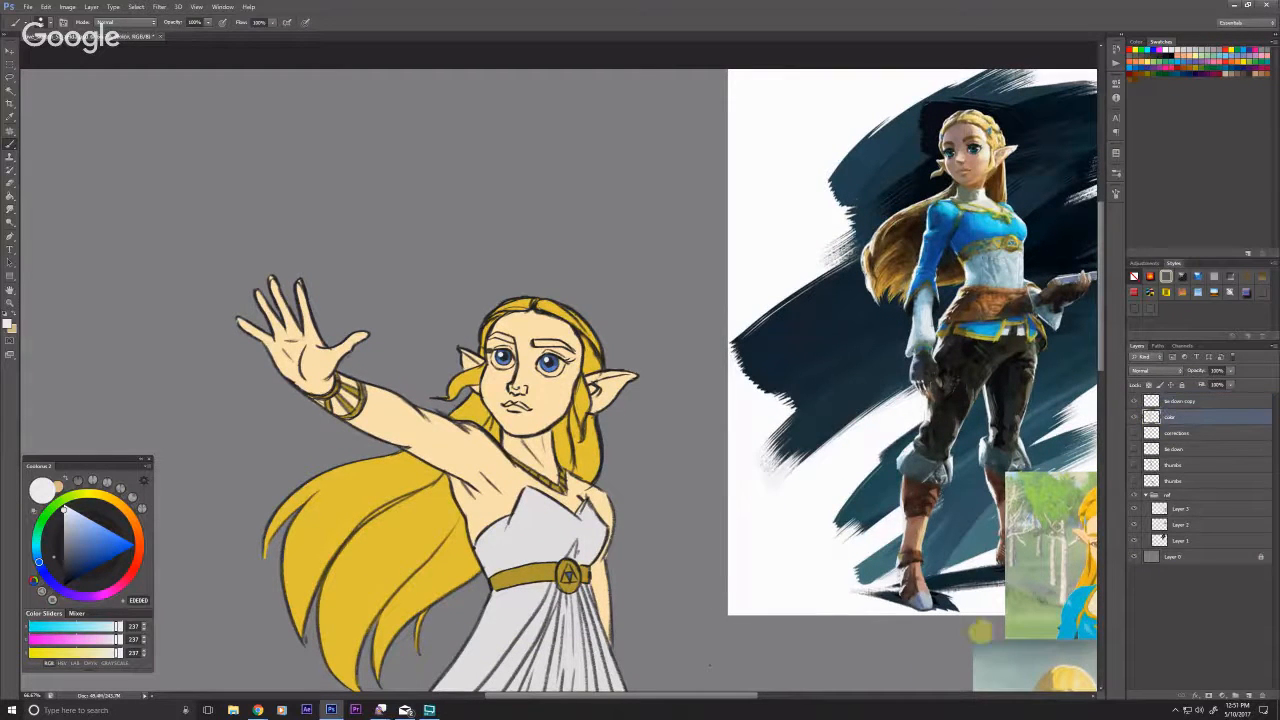
{"action": "left_click", "coordinate": [377, 487], "text": "alt"}
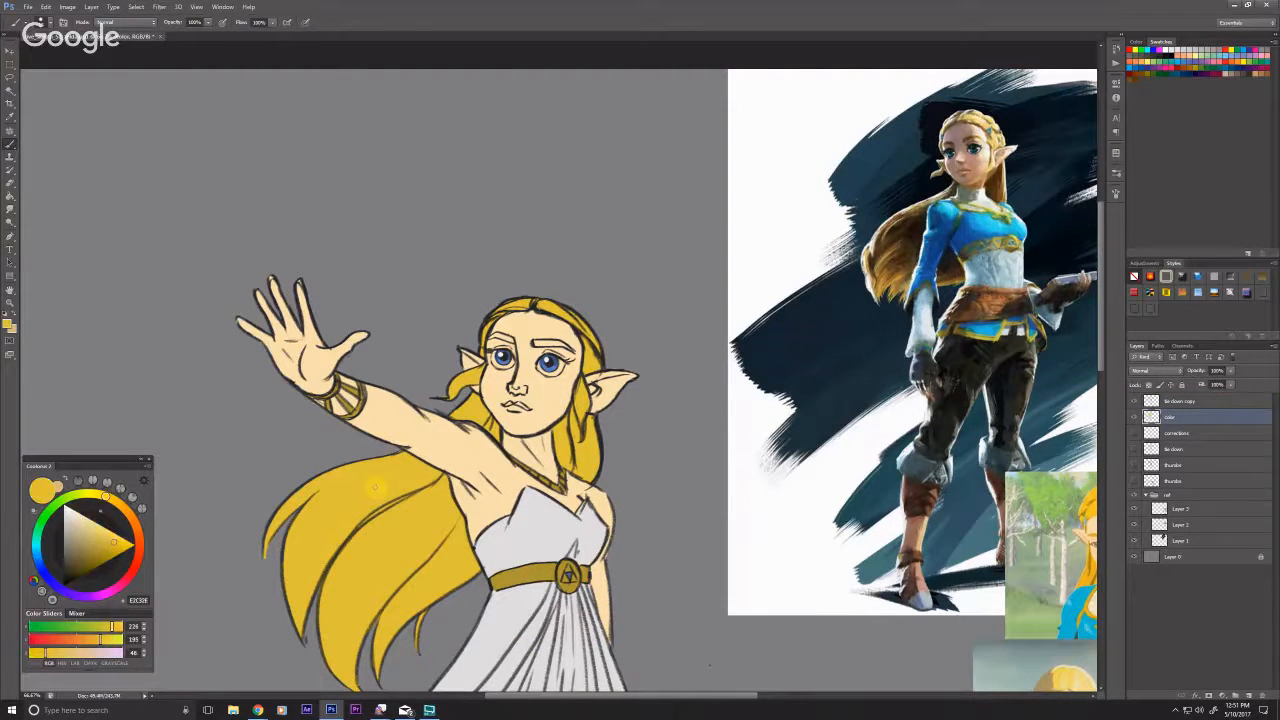
{"action": "left_click", "coordinate": [98, 558]}
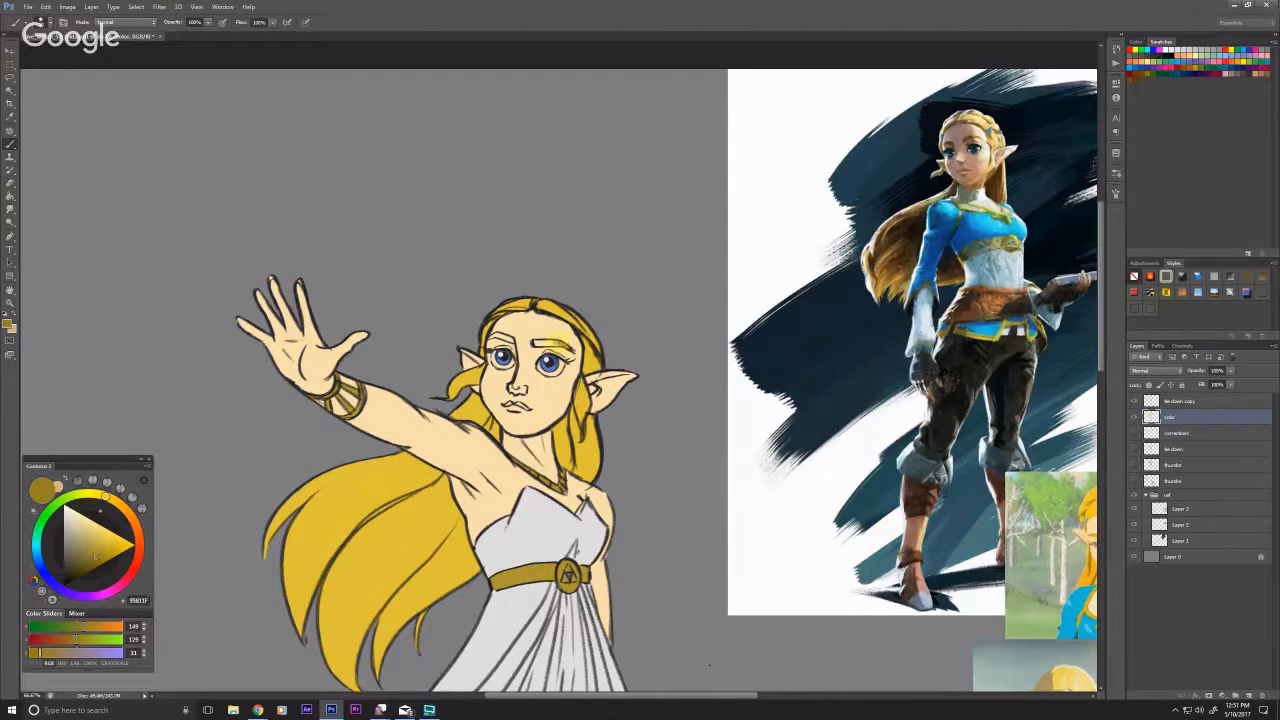
{"action": "left_click_drag", "start_coordinate": [534, 343], "coordinate": [574, 352]}
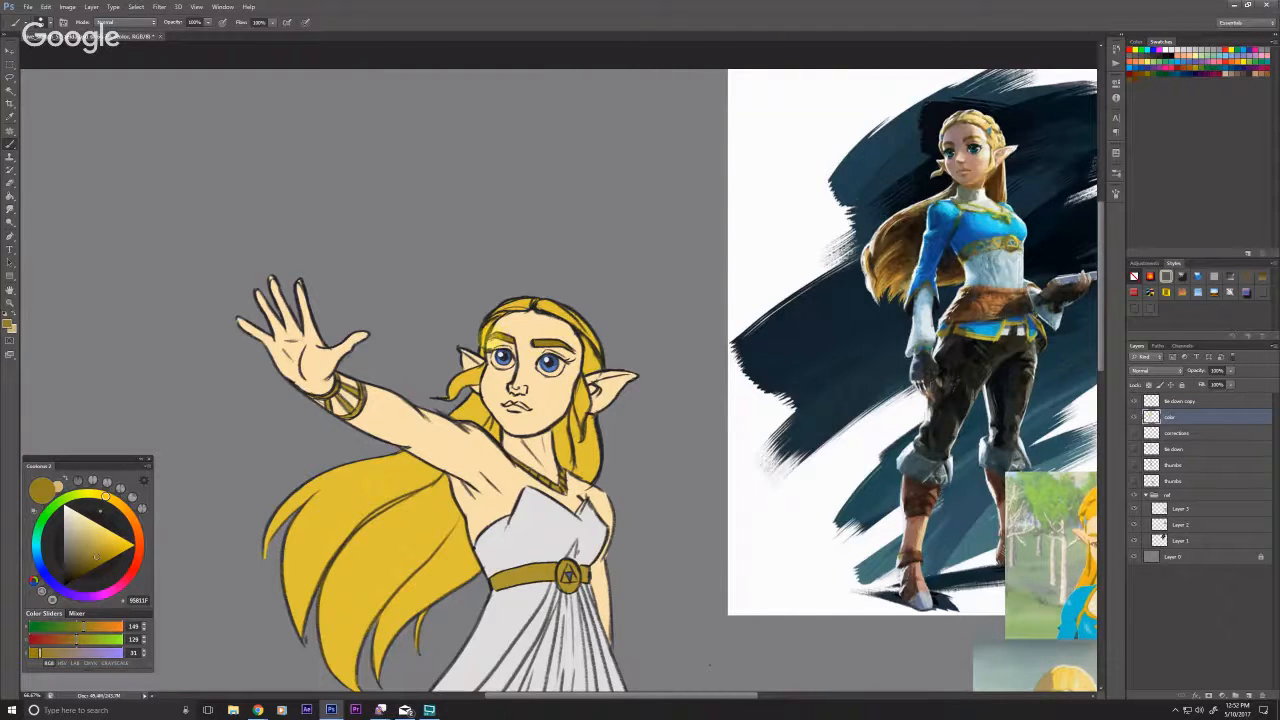
{"action": "left_click_drag", "start_coordinate": [481, 338], "coordinate": [478, 322]}
{"action": "left_click_drag", "start_coordinate": [358, 566], "coordinate": [375, 534]}
Step: Sample the skin tone, darken it to a tan of RGB 197, 170, 116 and paint the lips
{"action": "left_click", "coordinate": [506, 345], "text": "alt"}
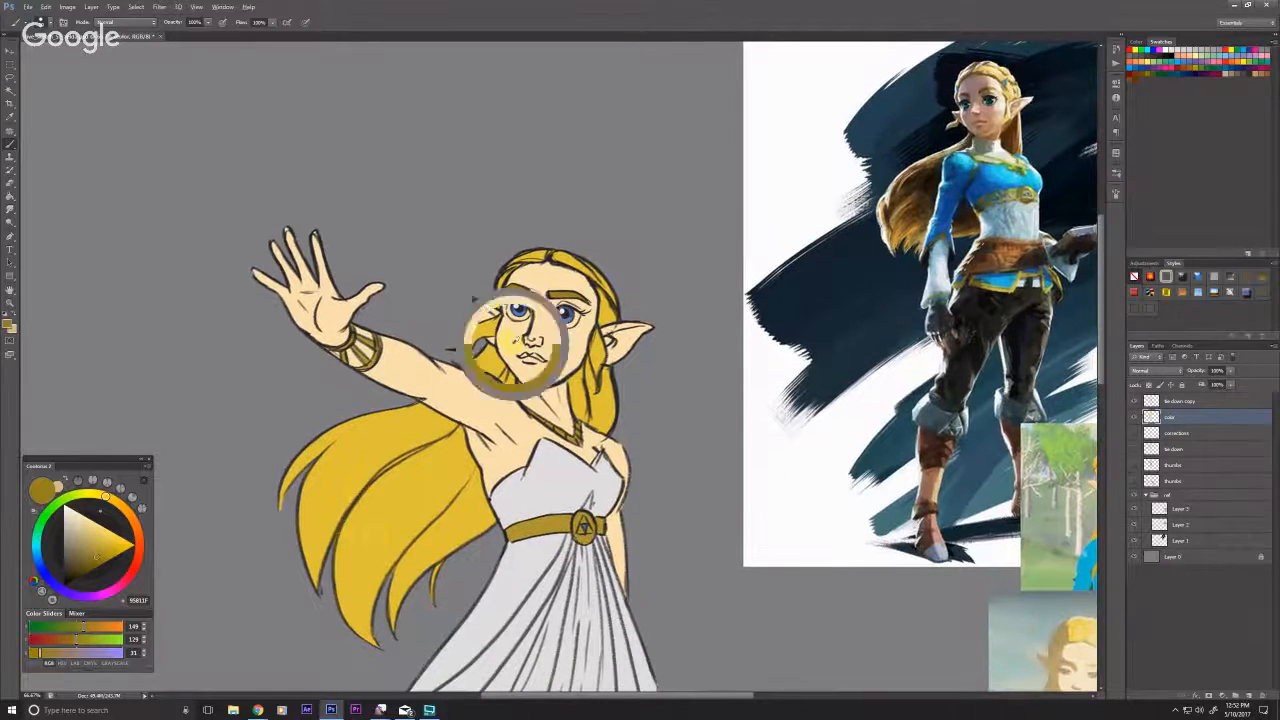
{"action": "left_click", "coordinate": [89, 538]}
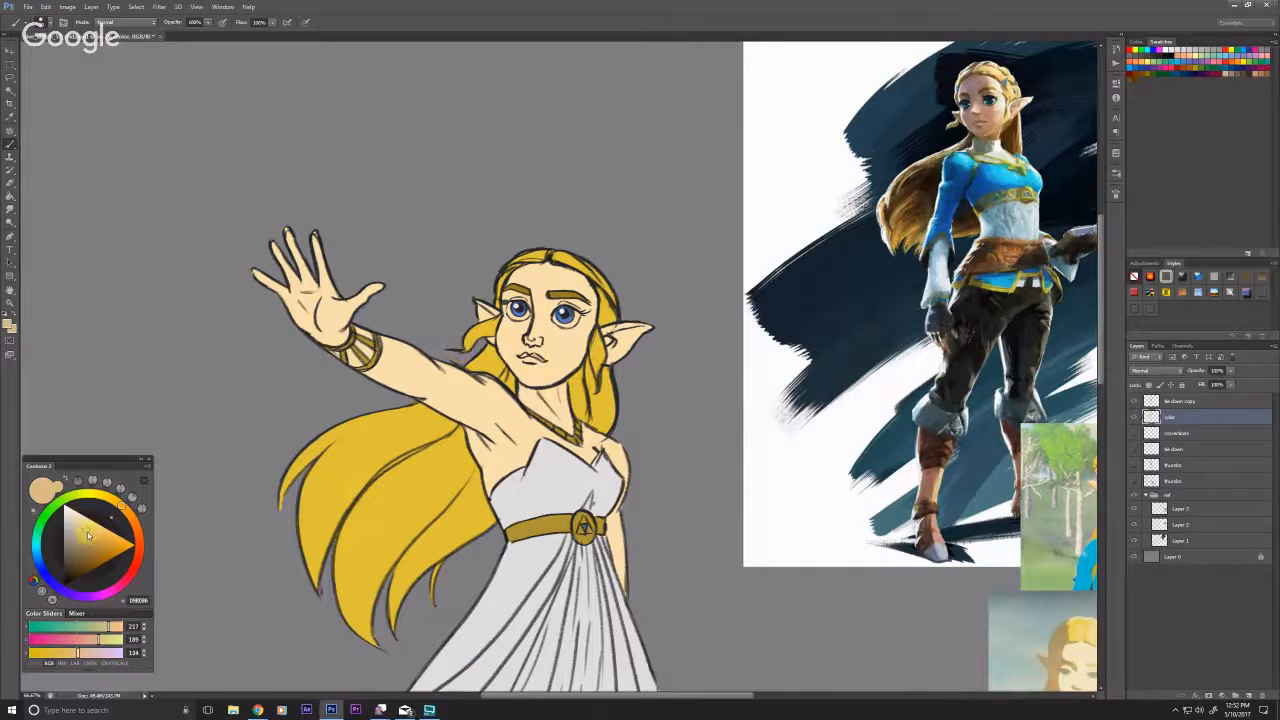
{"action": "left_click", "coordinate": [87, 541]}
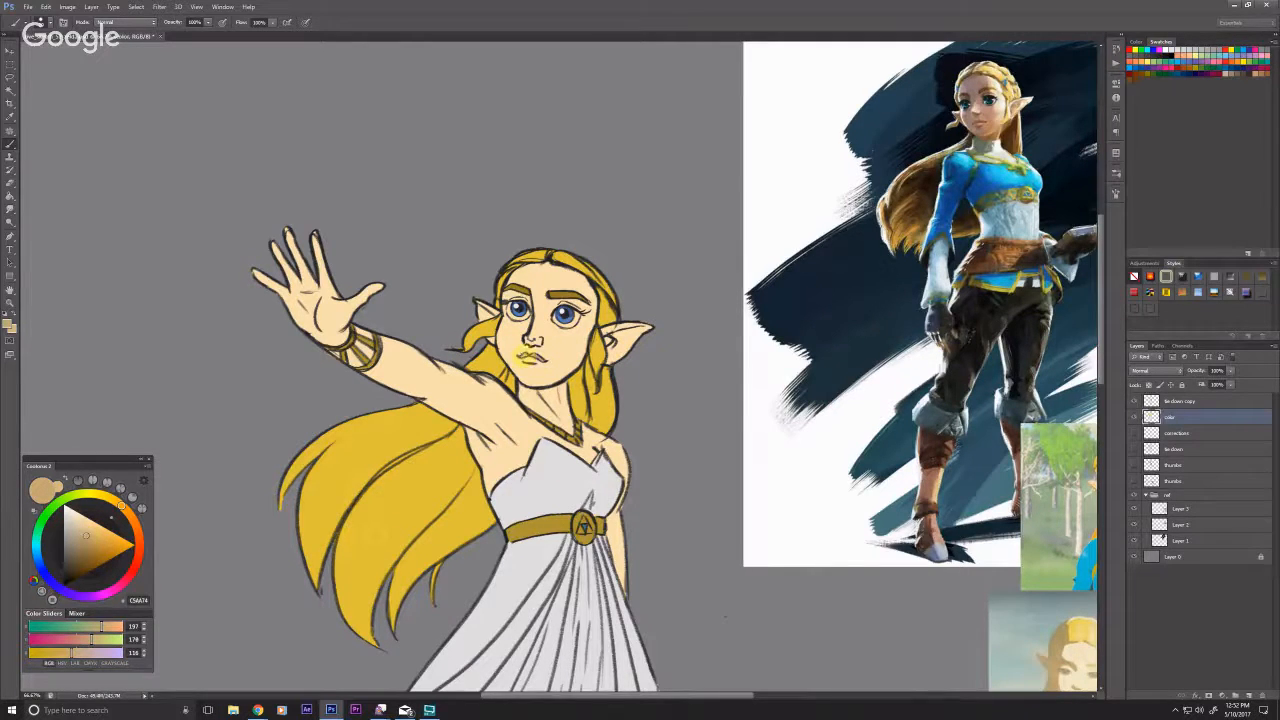
{"action": "left_click_drag", "start_coordinate": [520, 356], "coordinate": [536, 358]}
{"action": "mouse_move", "coordinate": [385, 568]}
{"action": "left_mouse_down"}
{"action": "mouse_move", "coordinate": [365, 598]}
{"action": "mouse_move", "coordinate": [432, 548]}
{"action": "mouse_move", "coordinate": [480, 462]}
{"action": "left_mouse_up"}
{"action": "left_click_drag", "start_coordinate": [636, 474], "coordinate": [609, 500]}
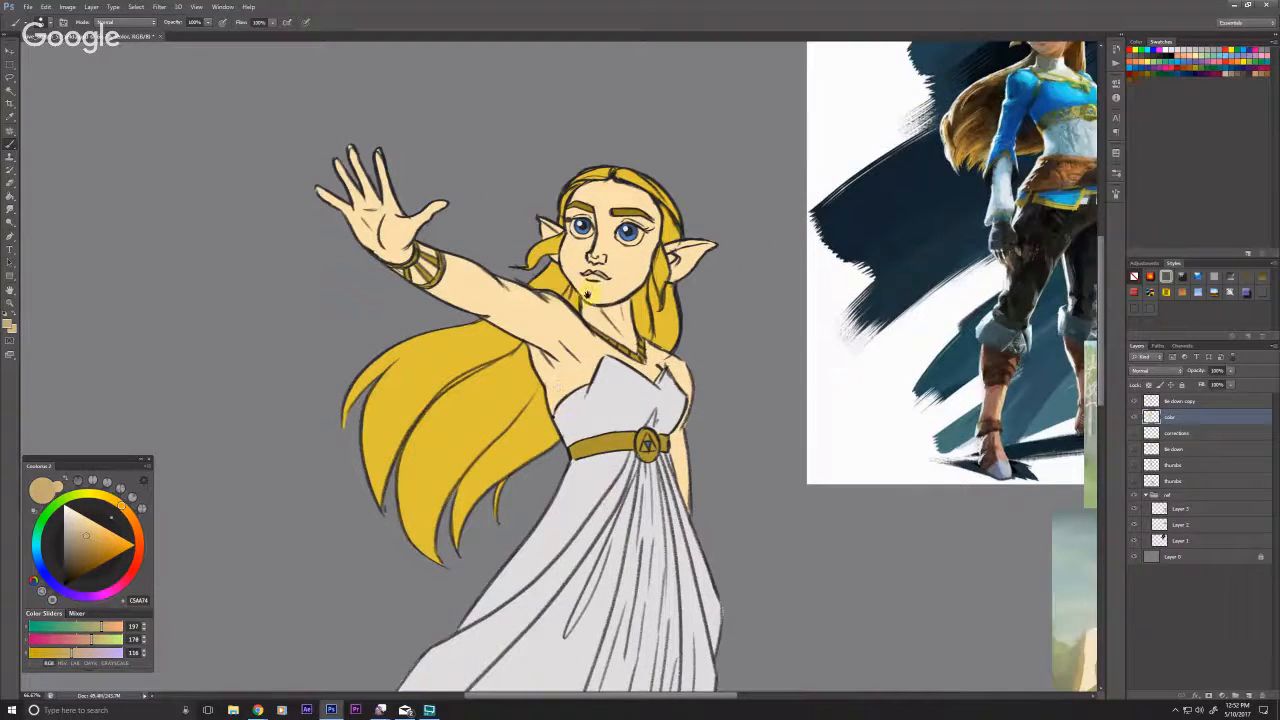
{"action": "left_click_drag", "start_coordinate": [587, 294], "coordinate": [569, 335]}
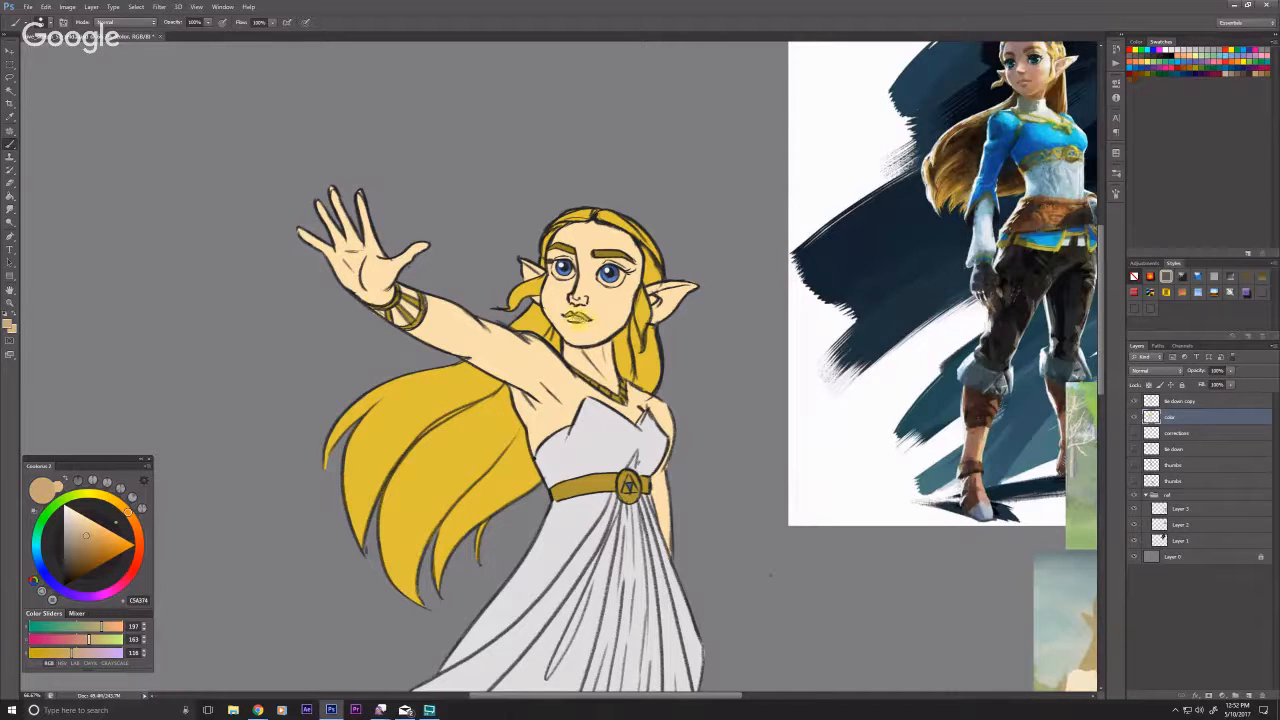
Step: Shift the lip color toward a brighter orange-pink of RGB 224, 179, 134 and repaint the lips
{"action": "left_click_drag", "start_coordinate": [271, 499], "coordinate": [307, 517]}
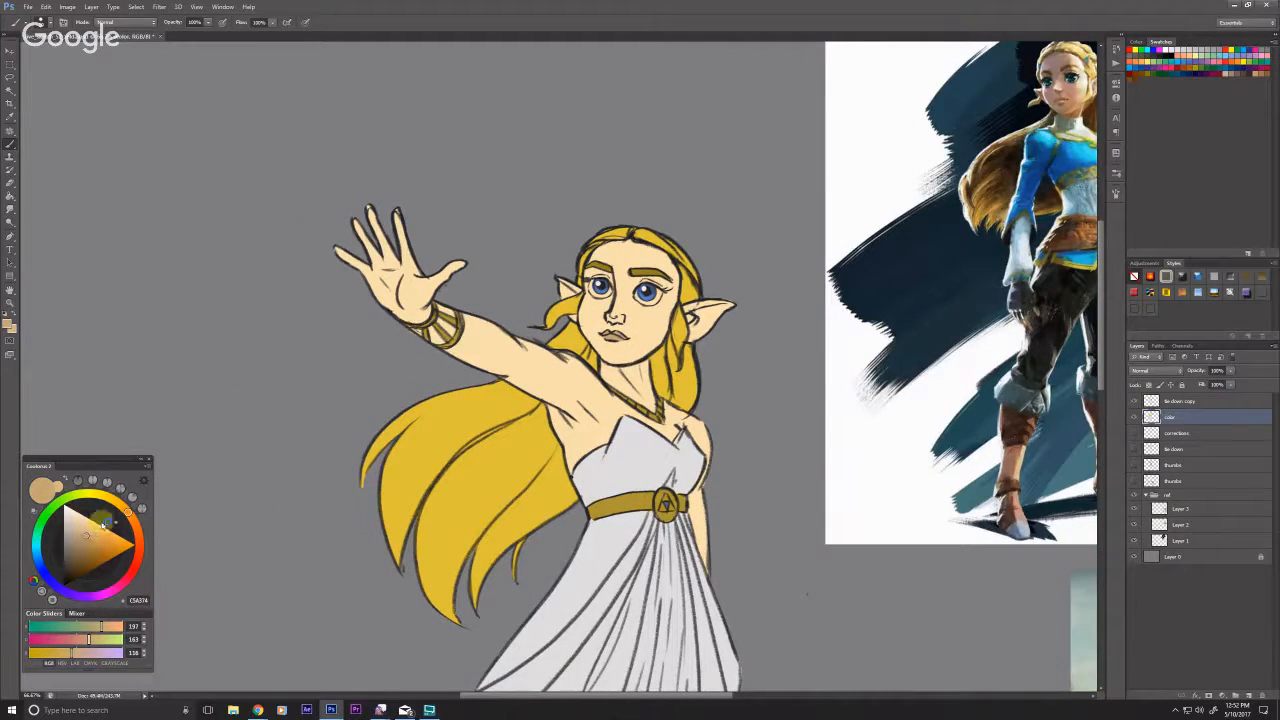
{"action": "left_click_drag", "start_coordinate": [129, 514], "coordinate": [132, 519]}
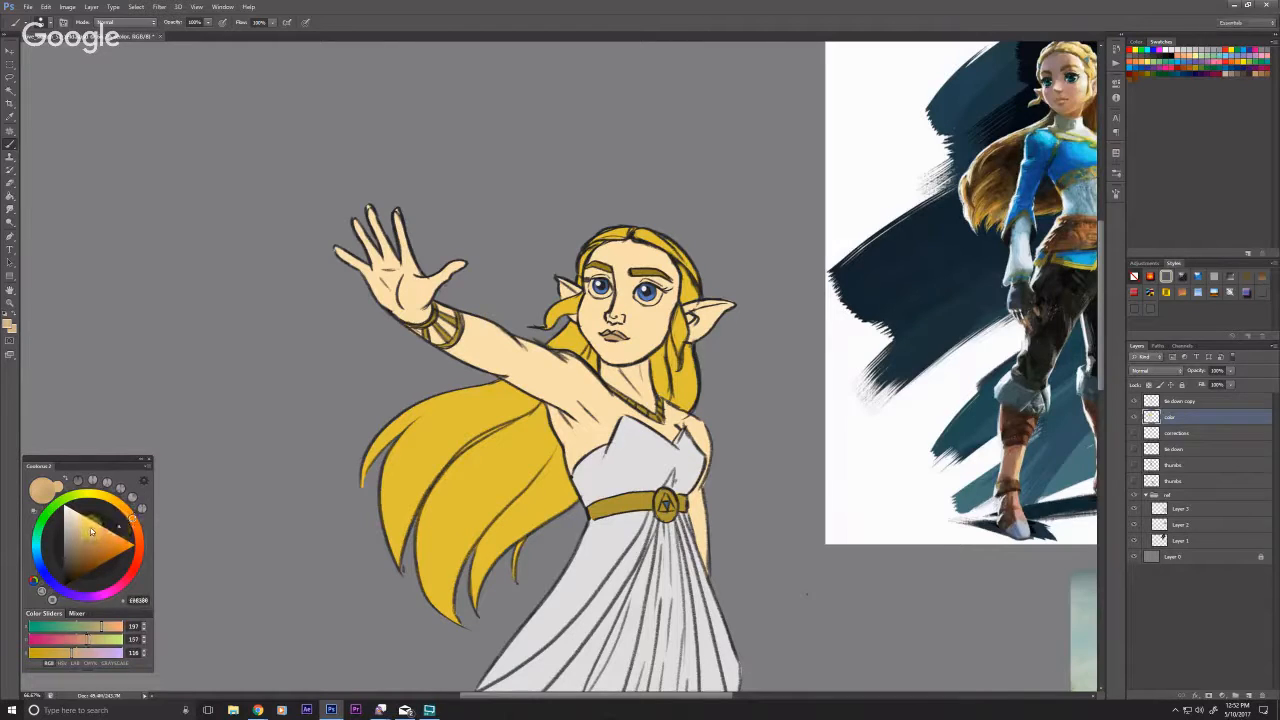
{"action": "left_click", "coordinate": [89, 527]}
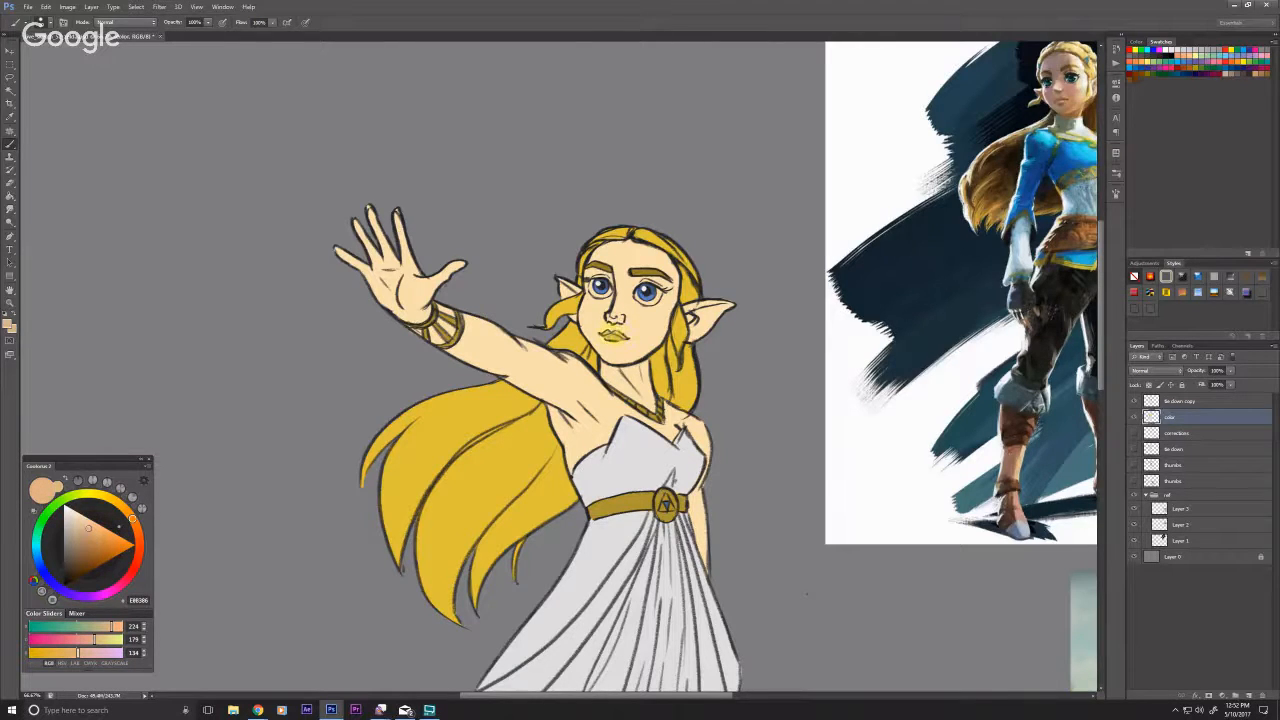
{"action": "left_click_drag", "start_coordinate": [608, 332], "coordinate": [620, 337]}
{"action": "mouse_move", "coordinate": [323, 357]}
{"action": "left_mouse_down"}
{"action": "mouse_move", "coordinate": [277, 363]}
{"action": "mouse_move", "coordinate": [264, 391]}
{"action": "left_mouse_up"}
{"action": "left_click_drag", "start_coordinate": [357, 586], "coordinate": [300, 584]}
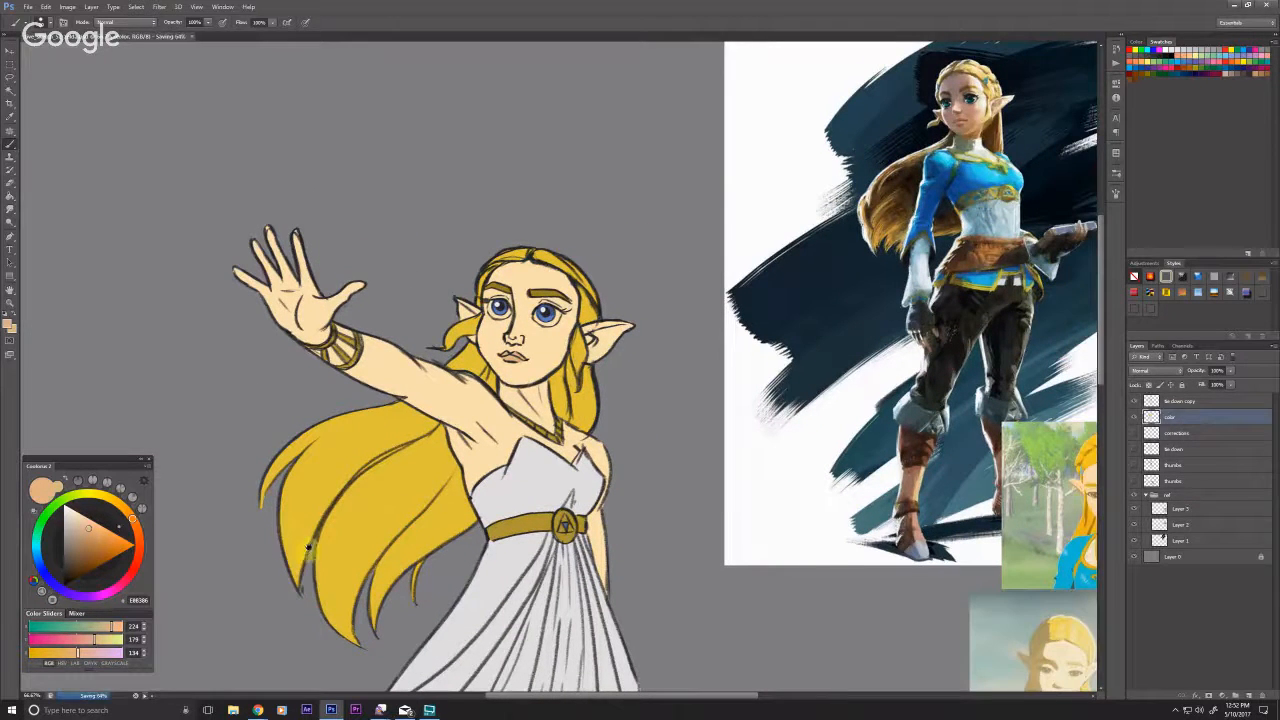
{"action": "mouse_move", "coordinate": [315, 540]}
{"action": "left_mouse_down"}
{"action": "mouse_move", "coordinate": [391, 354]}
{"action": "mouse_move", "coordinate": [365, 489]}
{"action": "left_mouse_up"}
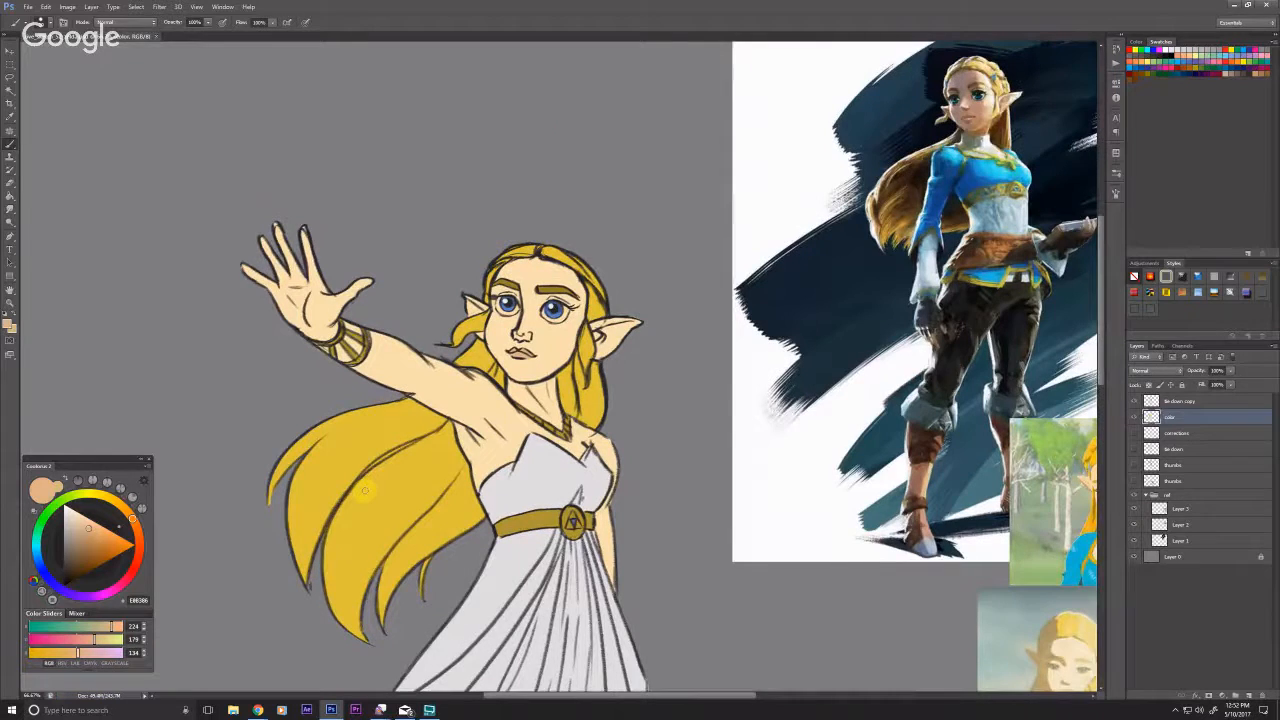
Step: Fill the whites of both eyes with the near-white F3F3F3 and touch up the irises with their sampled blue
{"action": "left_click", "coordinate": [66, 510]}
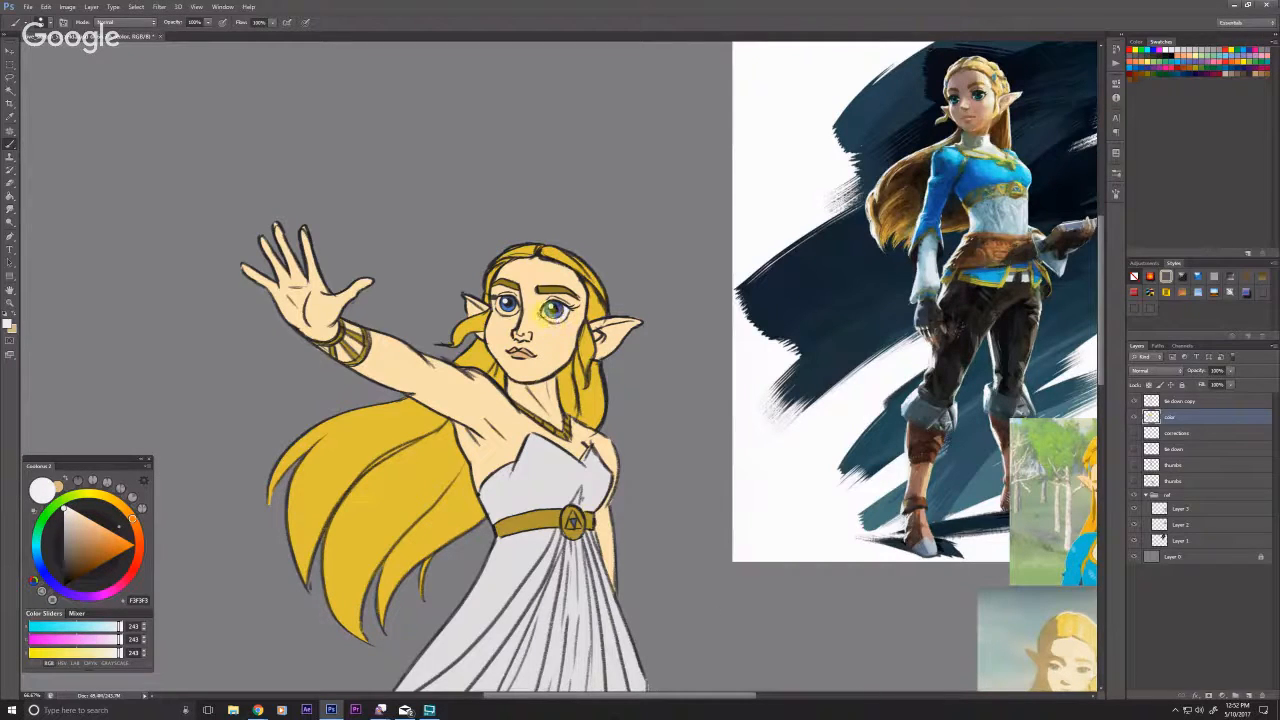
{"action": "key", "text": "z"}
{"action": "left_click_drag", "start_coordinate": [489, 329], "coordinate": [477, 363]}
{"action": "key", "text": "b"}
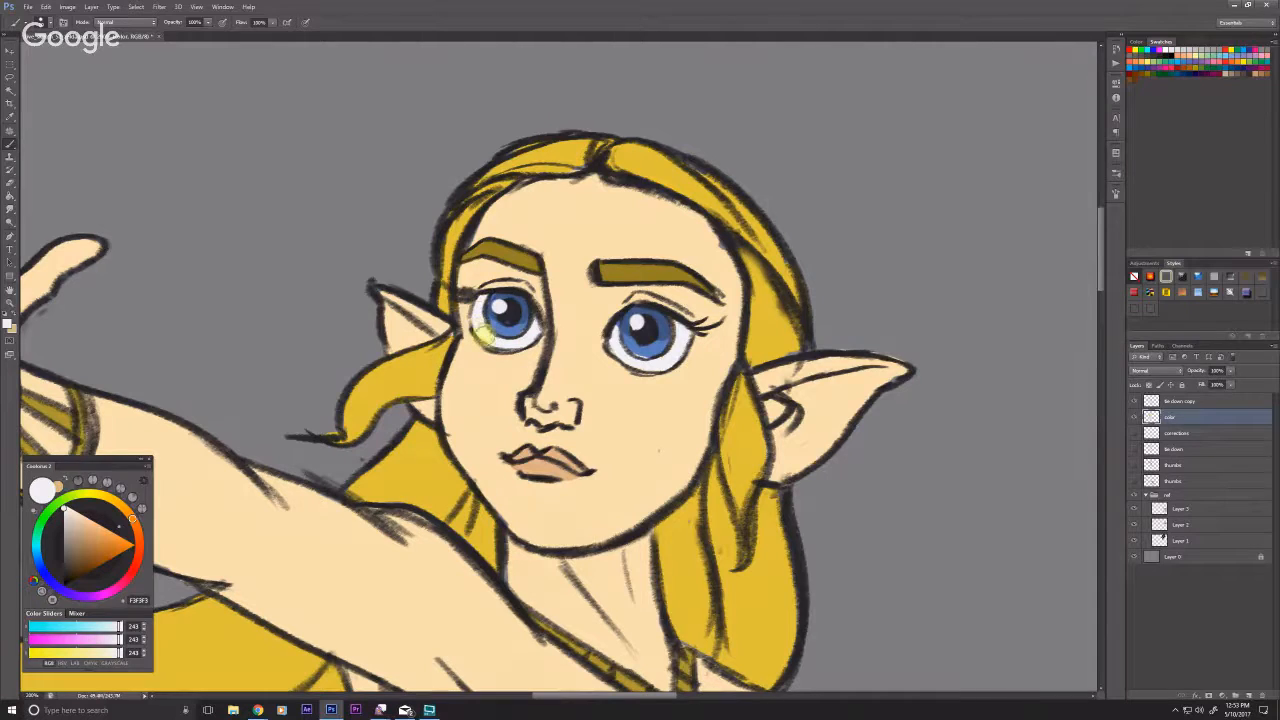
{"action": "left_click", "coordinate": [496, 322], "text": "alt"}
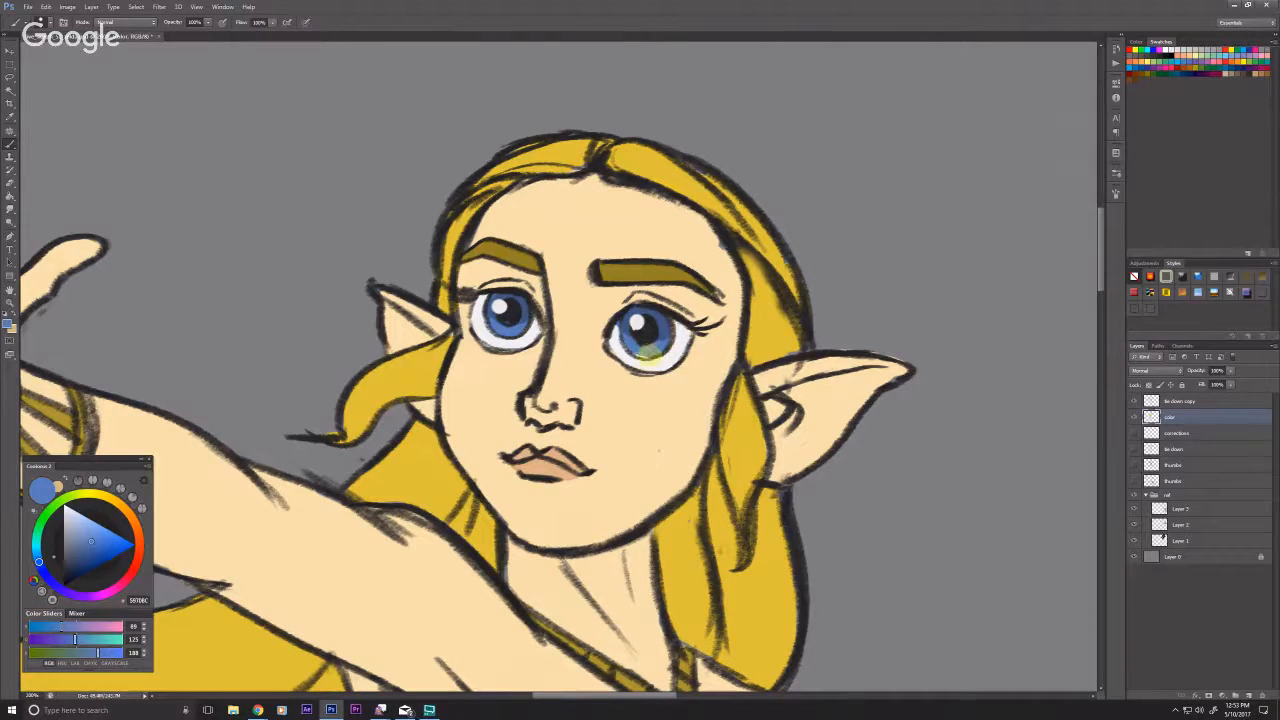
{"action": "left_click_drag", "start_coordinate": [636, 334], "coordinate": [396, 347]}
Step: Examine the flat-colored figure as a whole, comparing it with the line art hidden and shown
{"action": "key", "text": "z"}
{"action": "left_click", "coordinate": [375, 462], "text": "alt"}
{"action": "left_click", "coordinate": [375, 460], "text": "alt"}
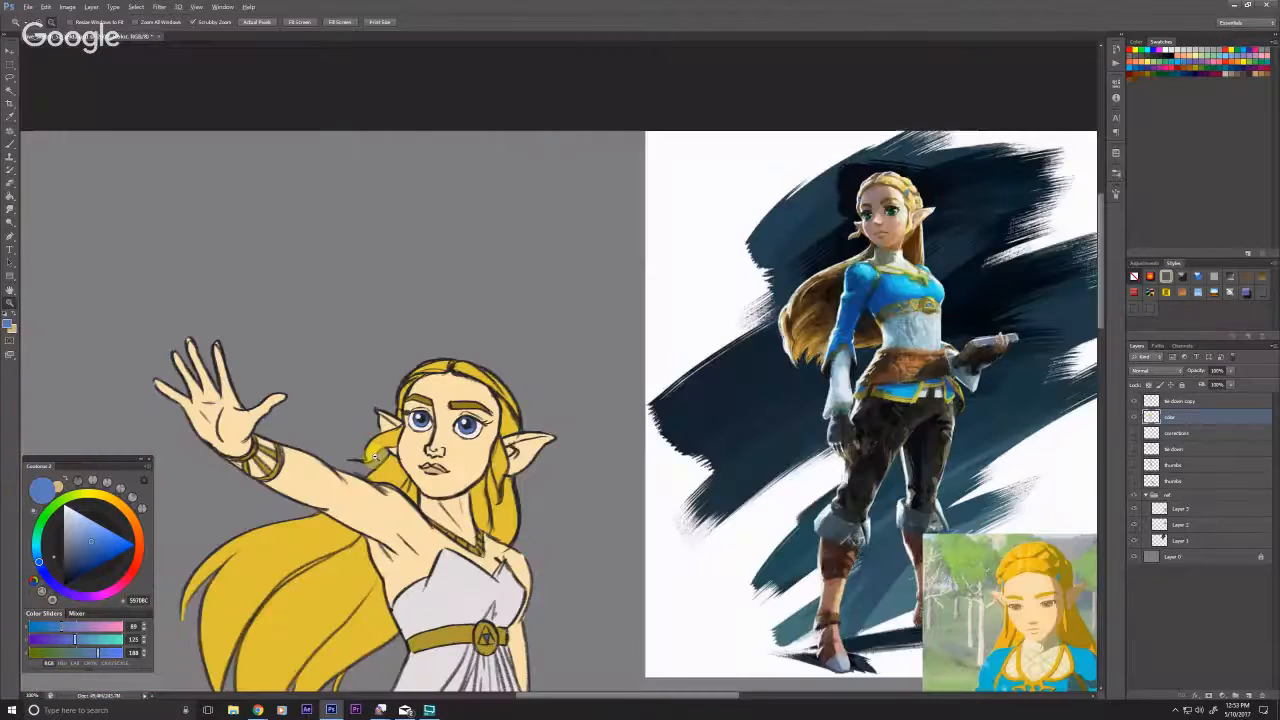
{"action": "left_click", "coordinate": [404, 389], "text": "alt"}
{"action": "left_click", "coordinate": [404, 389], "text": "alt"}
{"action": "left_click", "coordinate": [508, 254]}
{"action": "left_click", "coordinate": [512, 254]}
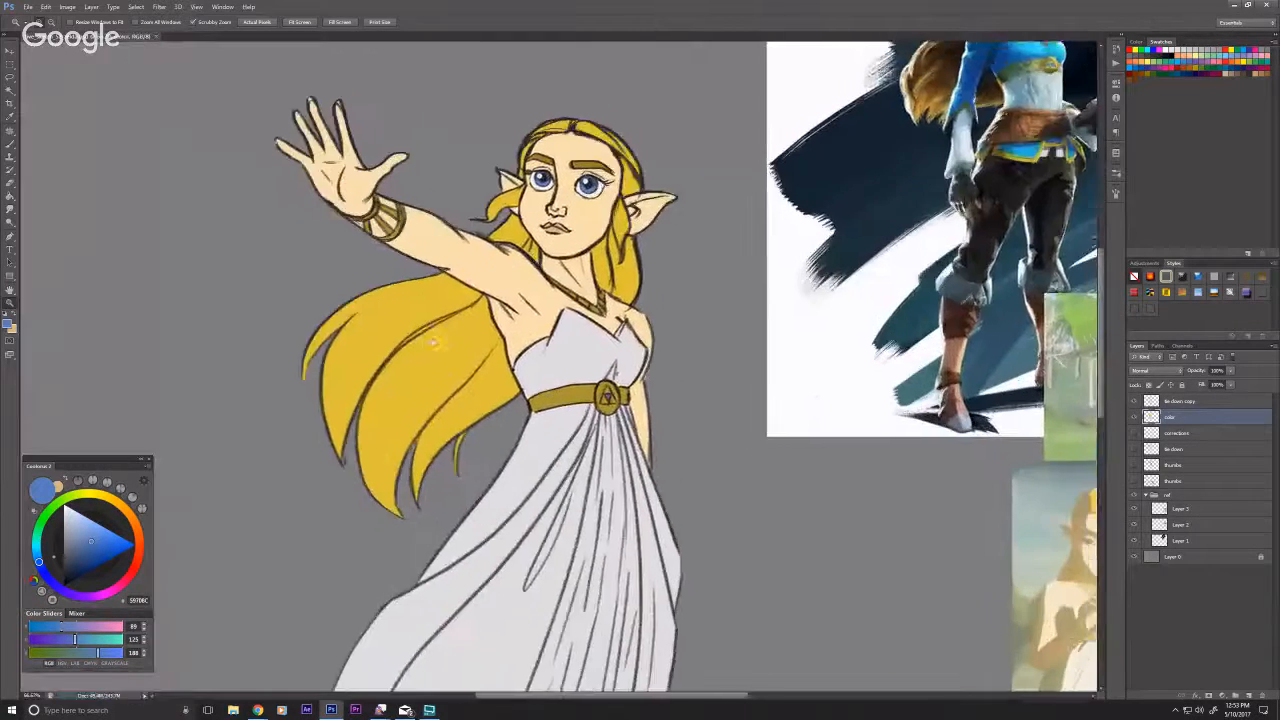
{"action": "left_click_drag", "start_coordinate": [433, 343], "coordinate": [497, 387]}
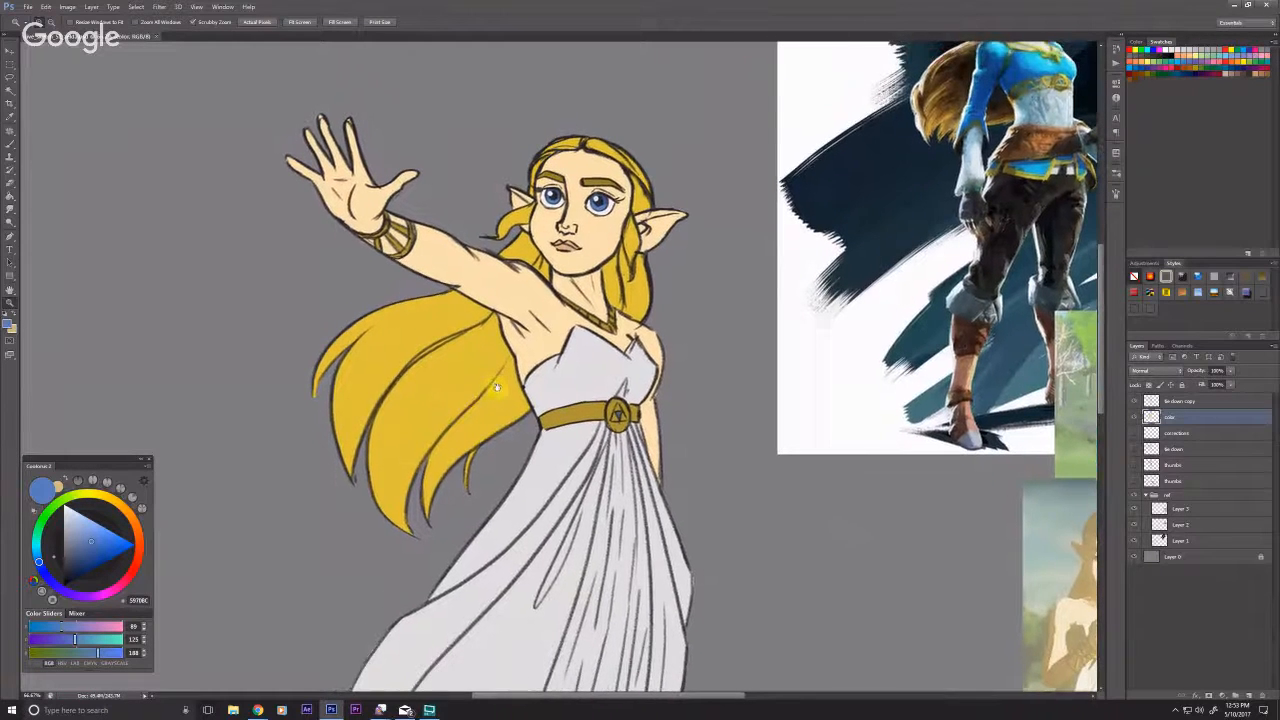
{"action": "left_click_drag", "start_coordinate": [538, 338], "coordinate": [559, 379]}
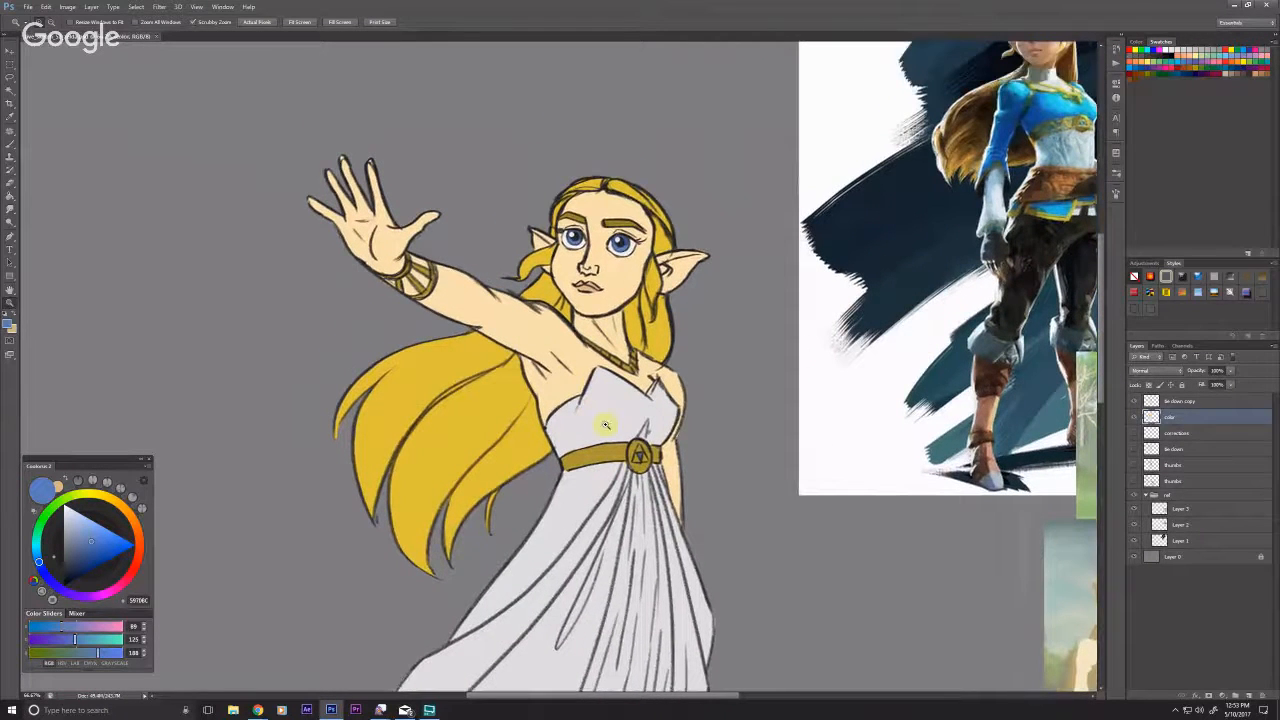
{"action": "left_click", "coordinate": [1133, 401]}
{"action": "left_click", "coordinate": [1133, 401]}
{"action": "left_click", "coordinate": [1178, 401]}
{"action": "mouse_move", "coordinate": [1234, 372]}
{"action": "left_mouse_down"}
{"action": "mouse_move", "coordinate": [1214, 383]}
{"action": "mouse_move", "coordinate": [1217, 437]}
{"action": "mouse_move", "coordinate": [1233, 386]}
{"action": "left_mouse_up"}
Step: Add a new layer directly above the color layer and clip it to the color layer
{"action": "left_click", "coordinate": [1172, 424]}
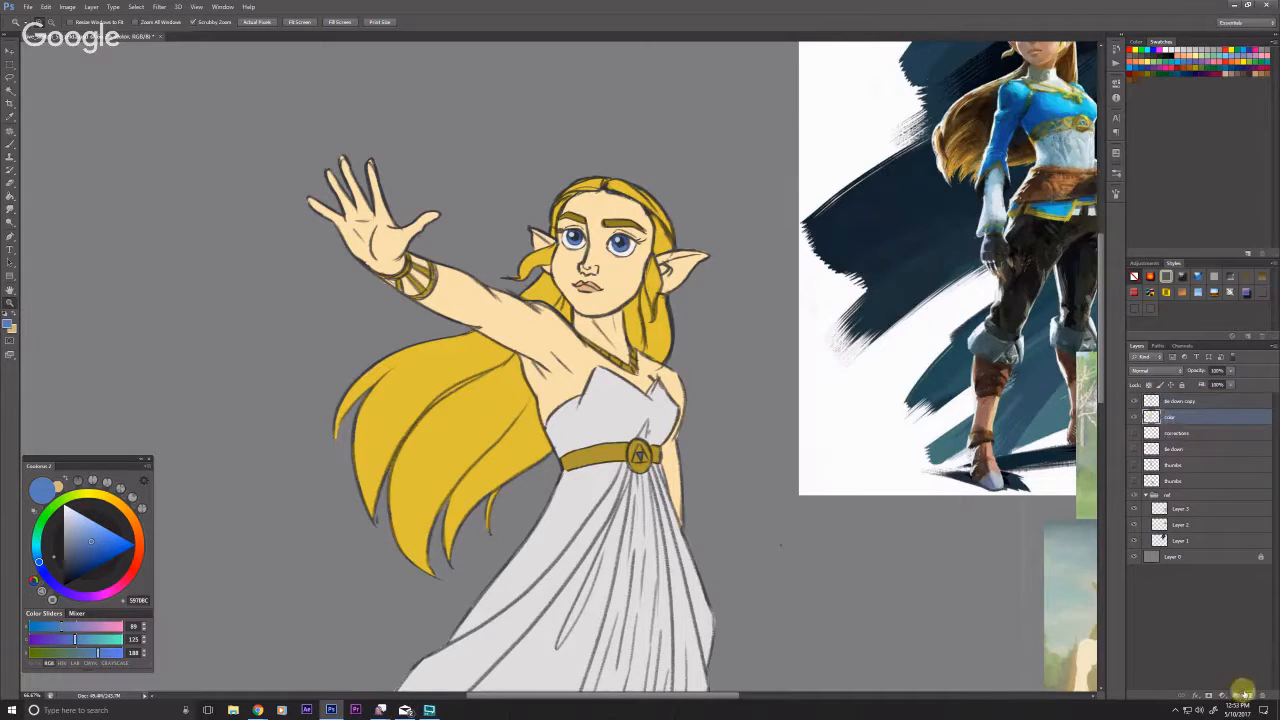
{"action": "left_click", "coordinate": [1236, 694]}
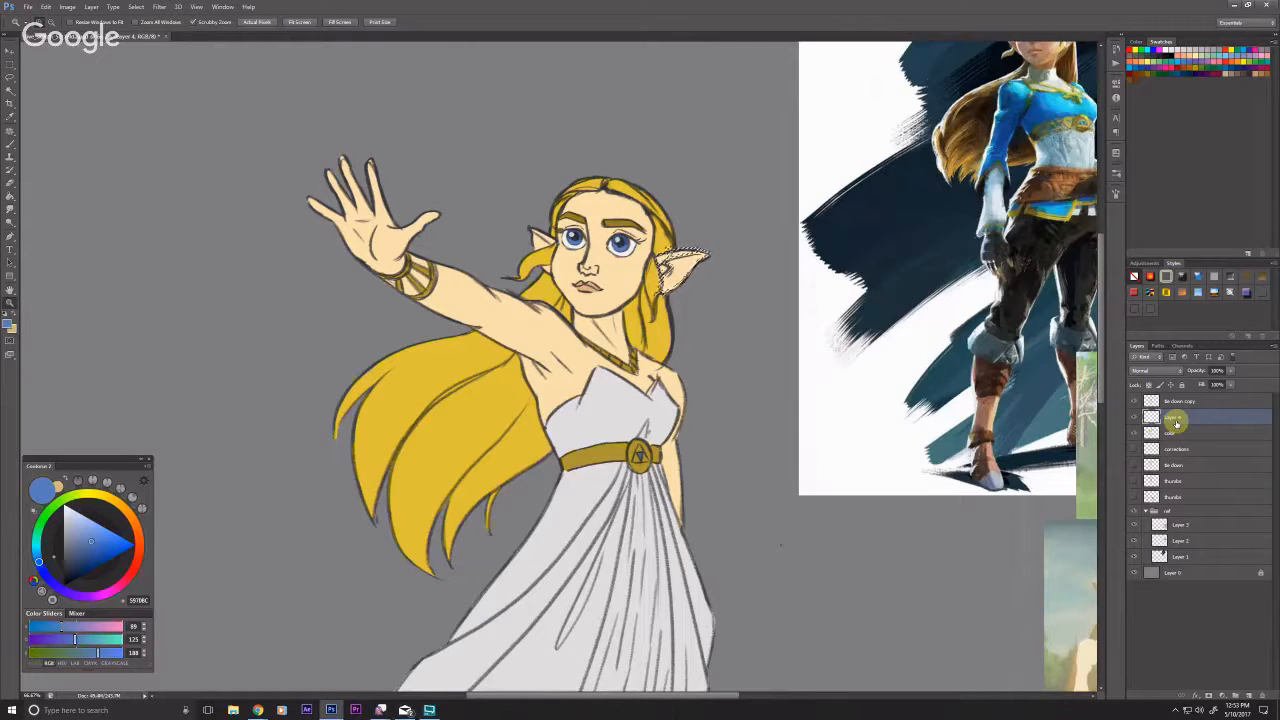
{"action": "right_click", "coordinate": [1155, 416]}
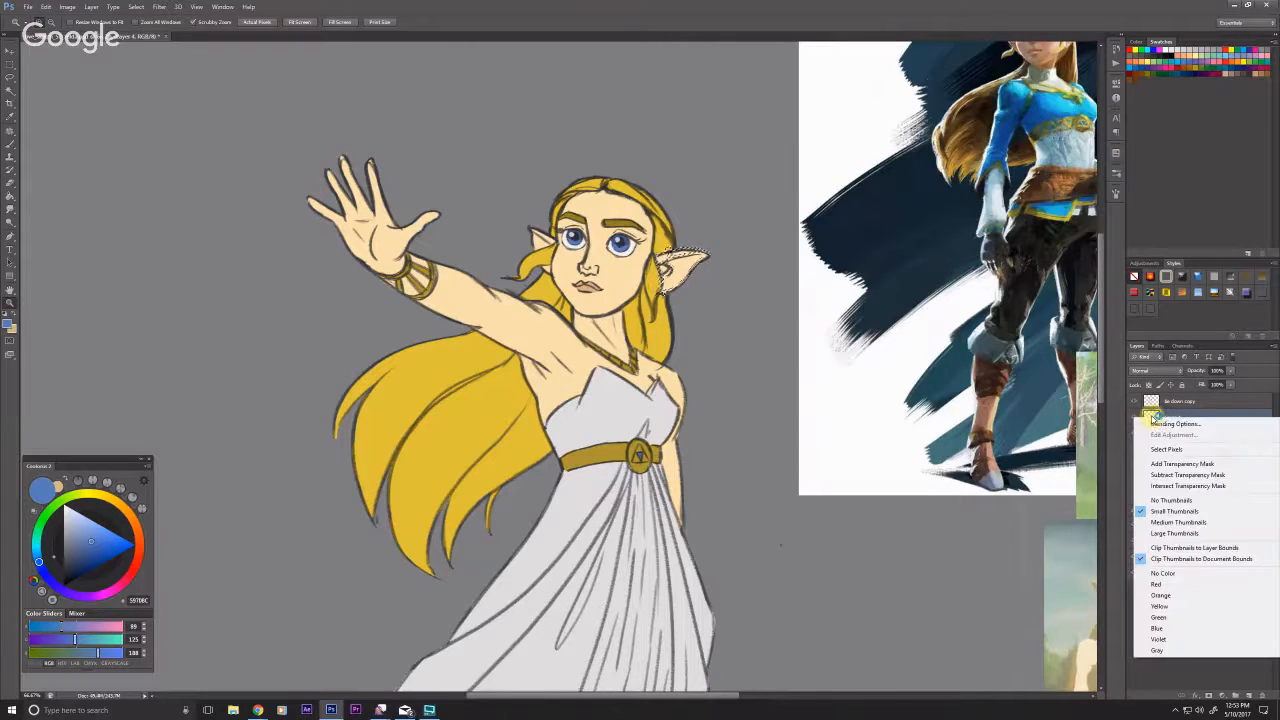
{"action": "left_click", "coordinate": [1205, 417]}
{"action": "right_click", "coordinate": [1205, 417]}
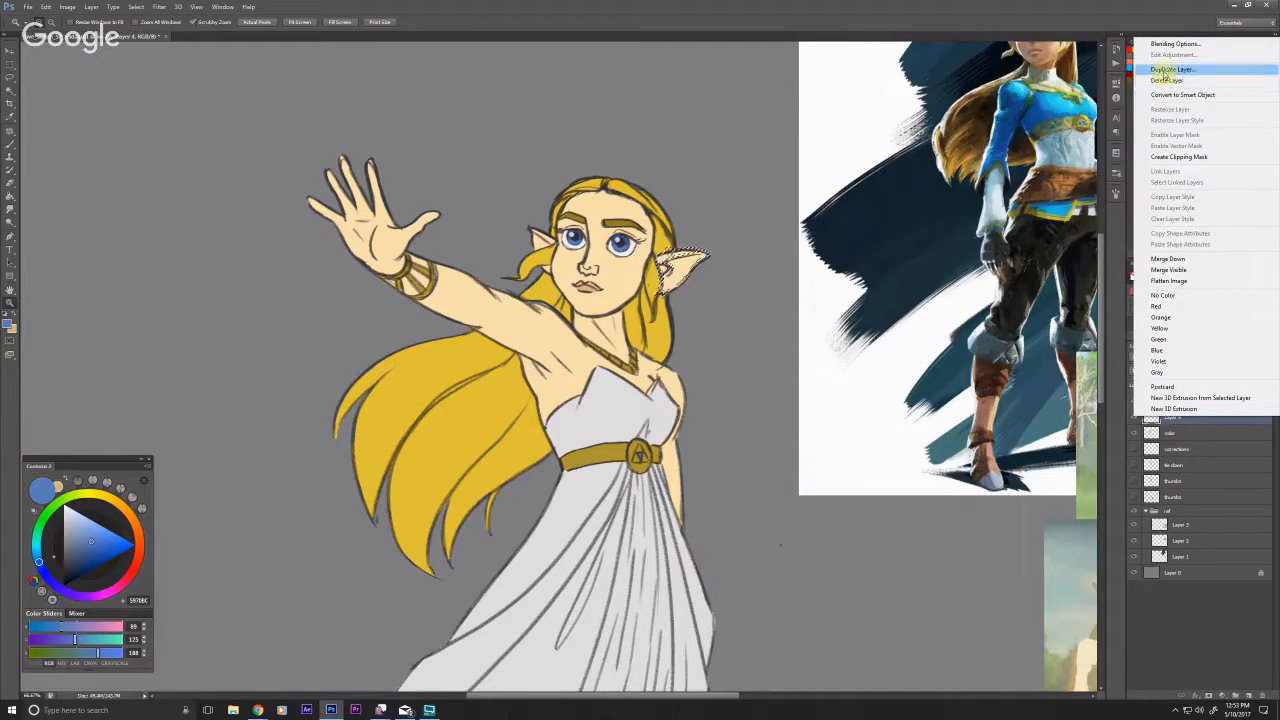
{"action": "left_click", "coordinate": [1168, 157]}
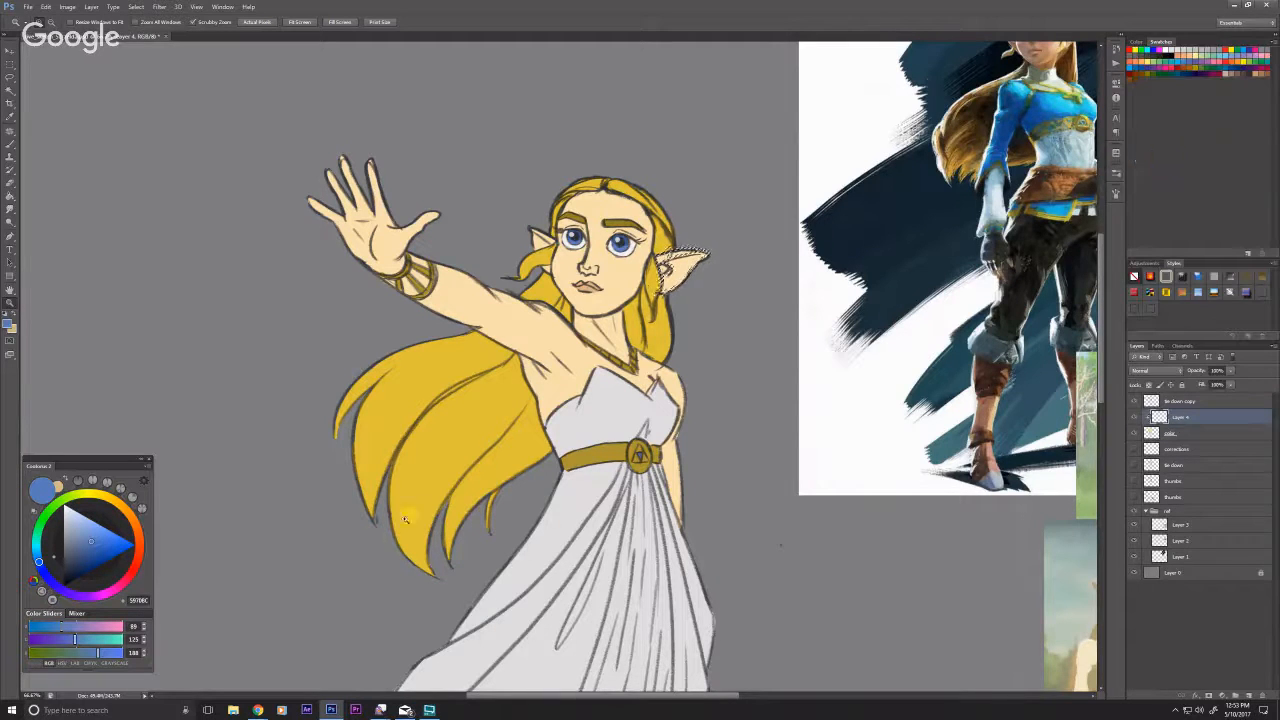
Step: Pick a muted grayish blue for the brush and set the clipped layer's blend mode to Multiply
{"action": "left_click_drag", "start_coordinate": [371, 541], "coordinate": [374, 531]}
{"action": "key", "text": "b"}
{"action": "left_click_drag", "start_coordinate": [88, 541], "coordinate": [77, 540]}
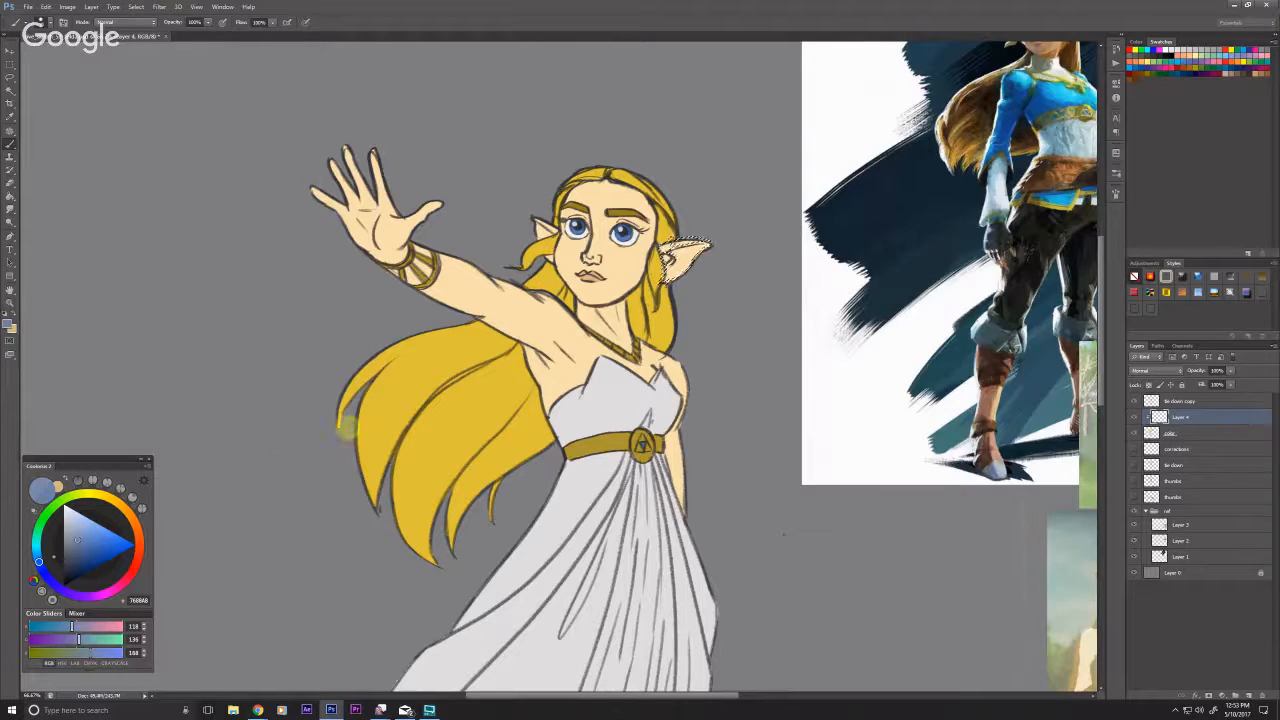
{"action": "left_click", "coordinate": [1155, 370]}
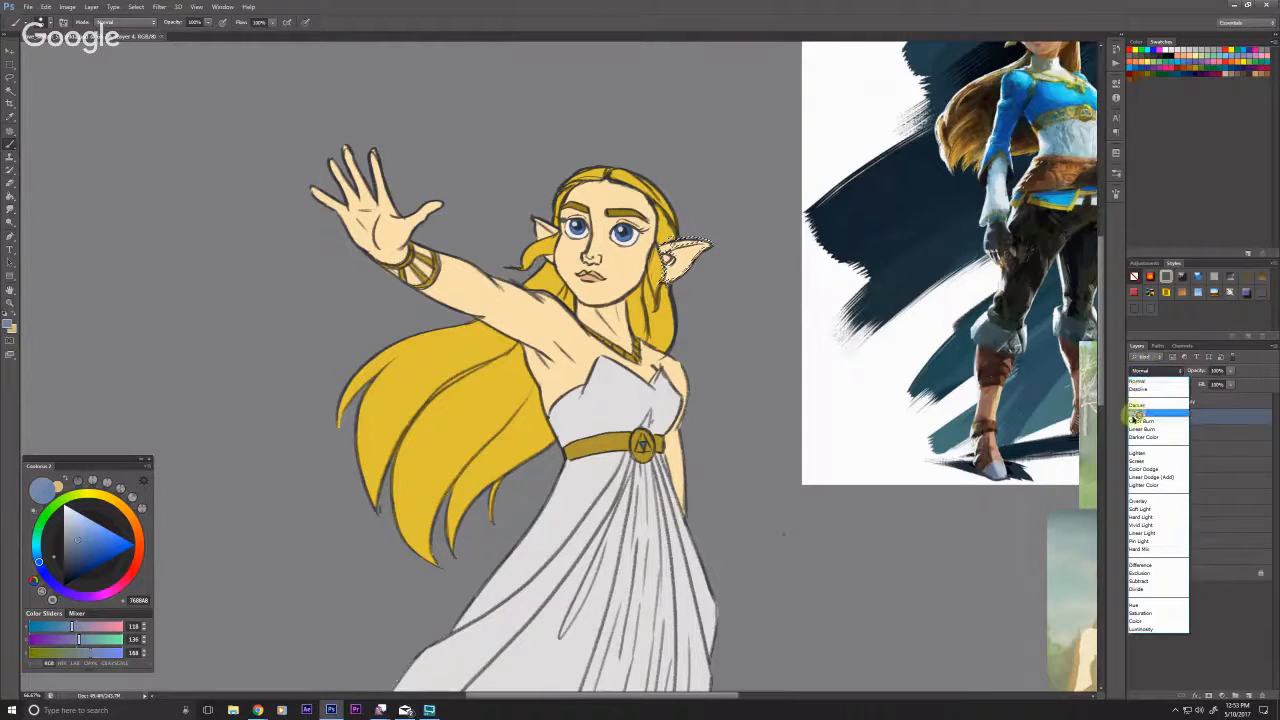
{"action": "left_click", "coordinate": [1134, 416]}
{"action": "left_click_drag", "start_coordinate": [560, 277], "coordinate": [553, 290]}
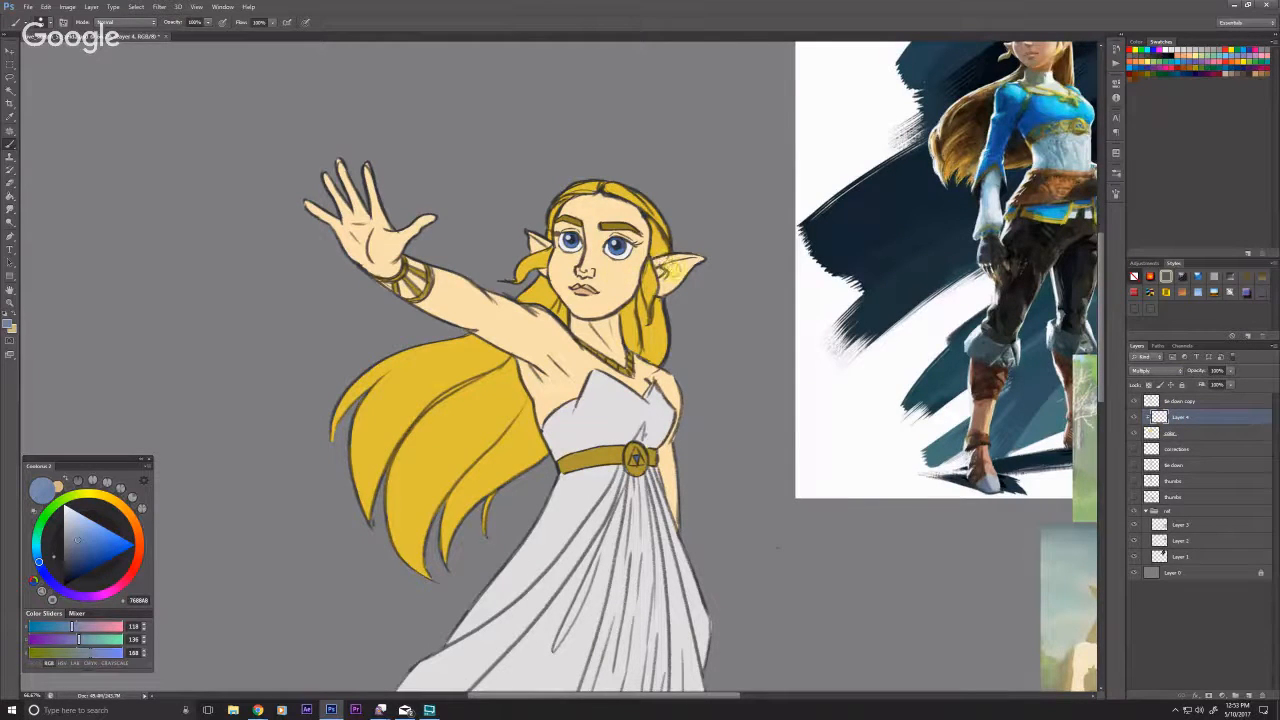
Step: Lower the clipped shading layer's opacity to about 43% and brush the first shadows onto the hair around the face and the facial features
{"action": "left_click", "coordinate": [1172, 401]}
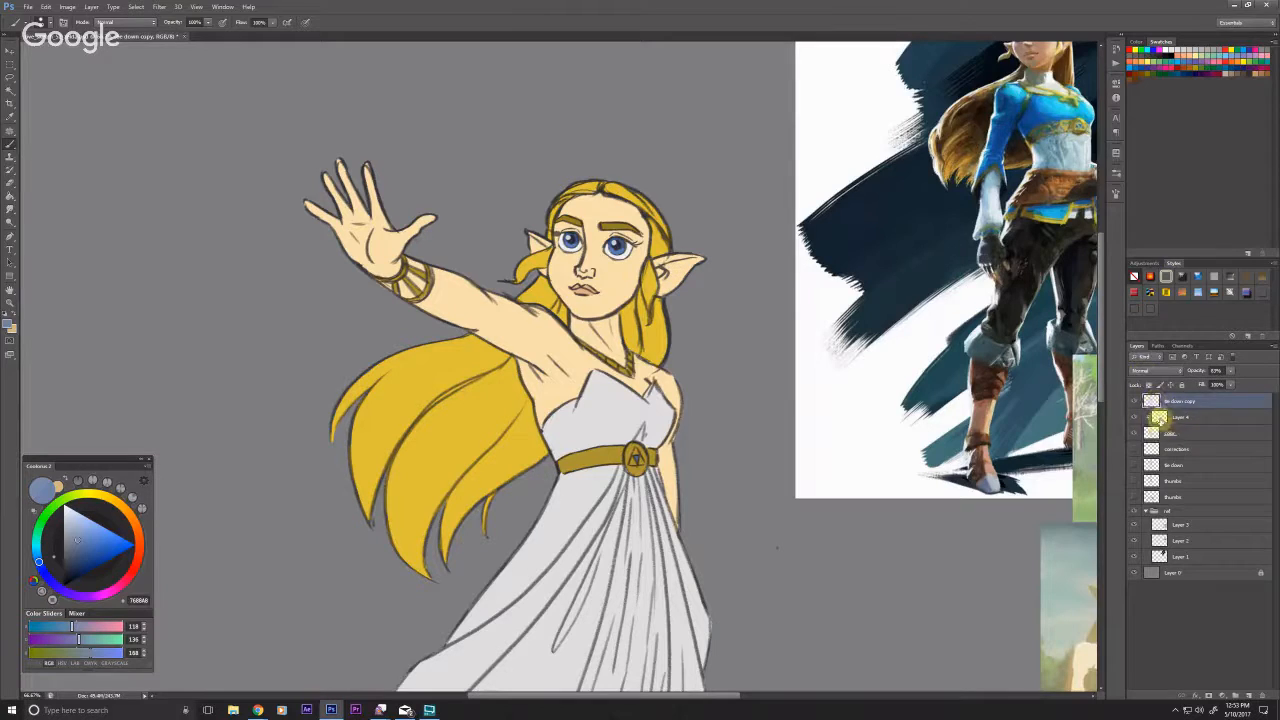
{"action": "left_click", "coordinate": [1158, 417]}
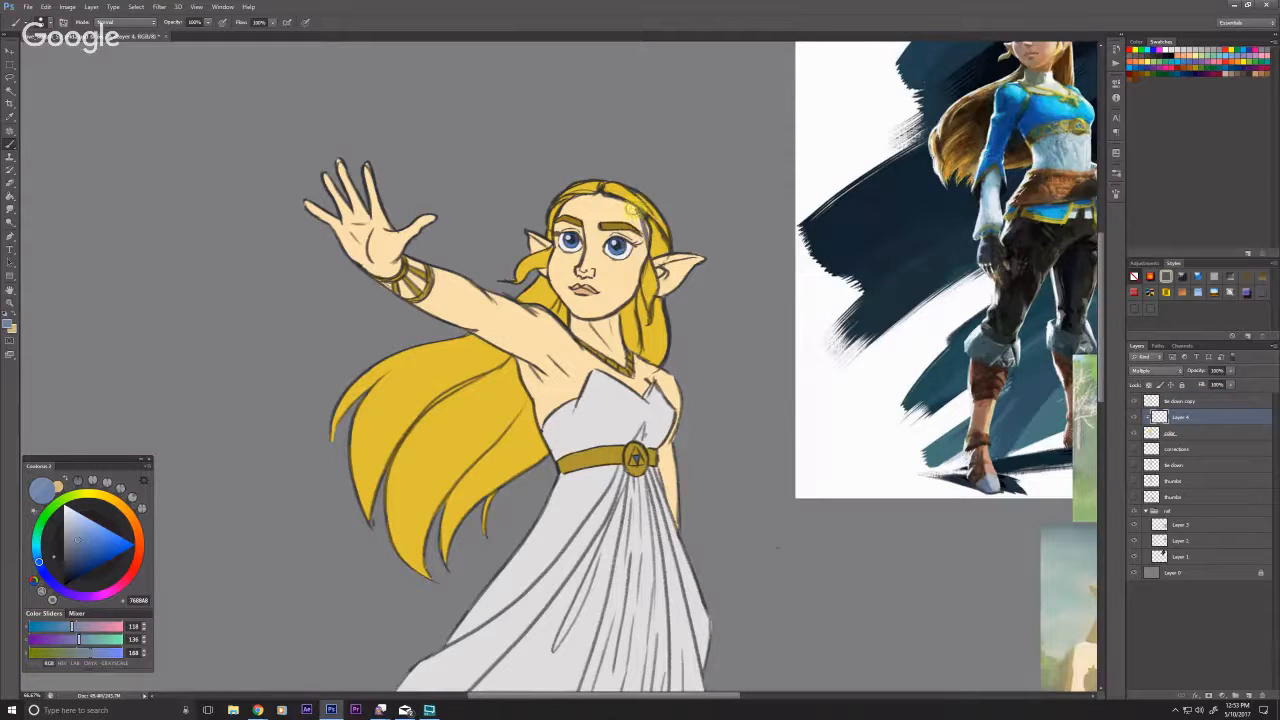
{"action": "left_click_drag", "start_coordinate": [1230, 371], "coordinate": [1200, 389]}
{"action": "left_click", "coordinate": [634, 208]}
{"action": "scroll", "coordinate": [524, 233], "scroll_direction": "up", "scroll_amount": 1}
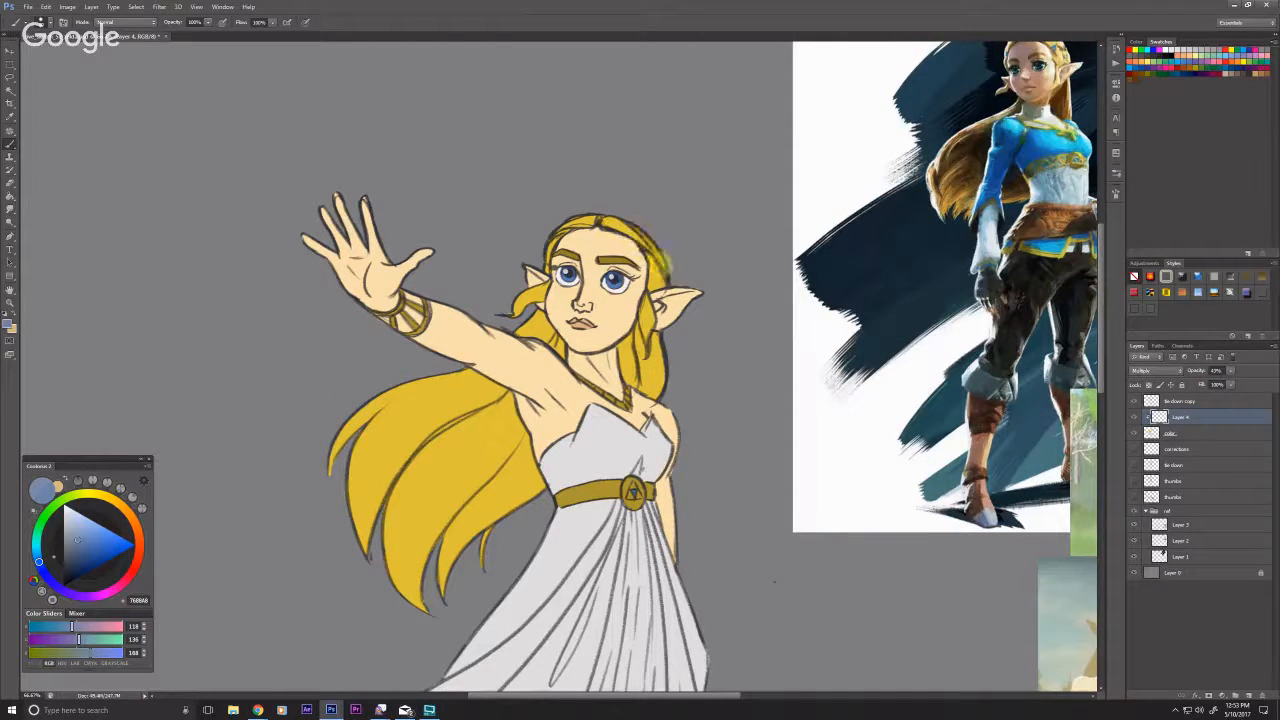
{"action": "mouse_move", "coordinate": [660, 262]}
{"action": "left_mouse_down"}
{"action": "mouse_move", "coordinate": [624, 217]}
{"action": "mouse_move", "coordinate": [594, 214]}
{"action": "mouse_move", "coordinate": [621, 216]}
{"action": "mouse_move", "coordinate": [554, 232]}
{"action": "mouse_move", "coordinate": [542, 258]}
{"action": "mouse_move", "coordinate": [594, 240]}
{"action": "mouse_move", "coordinate": [597, 272]}
{"action": "mouse_move", "coordinate": [543, 236]}
{"action": "mouse_move", "coordinate": [605, 268]}
{"action": "left_mouse_up"}
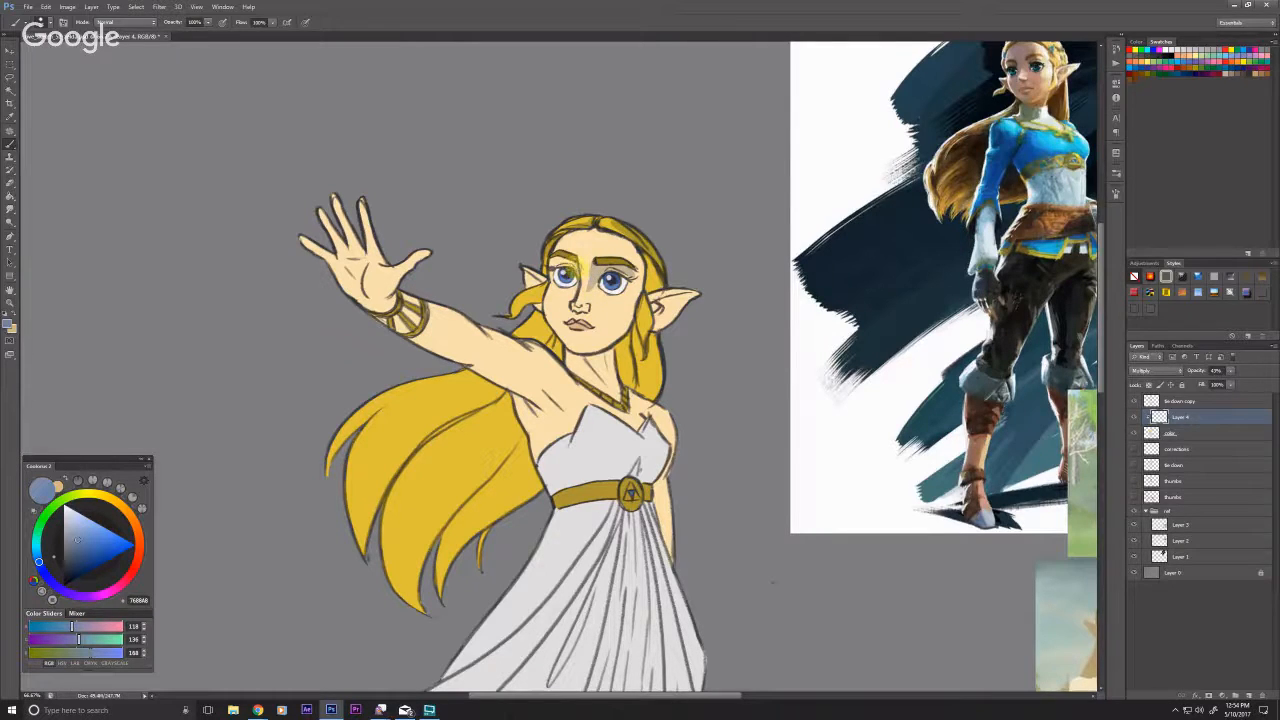
{"action": "left_click_drag", "start_coordinate": [563, 259], "coordinate": [568, 268]}
{"action": "left_click_drag", "start_coordinate": [578, 328], "coordinate": [578, 331]}
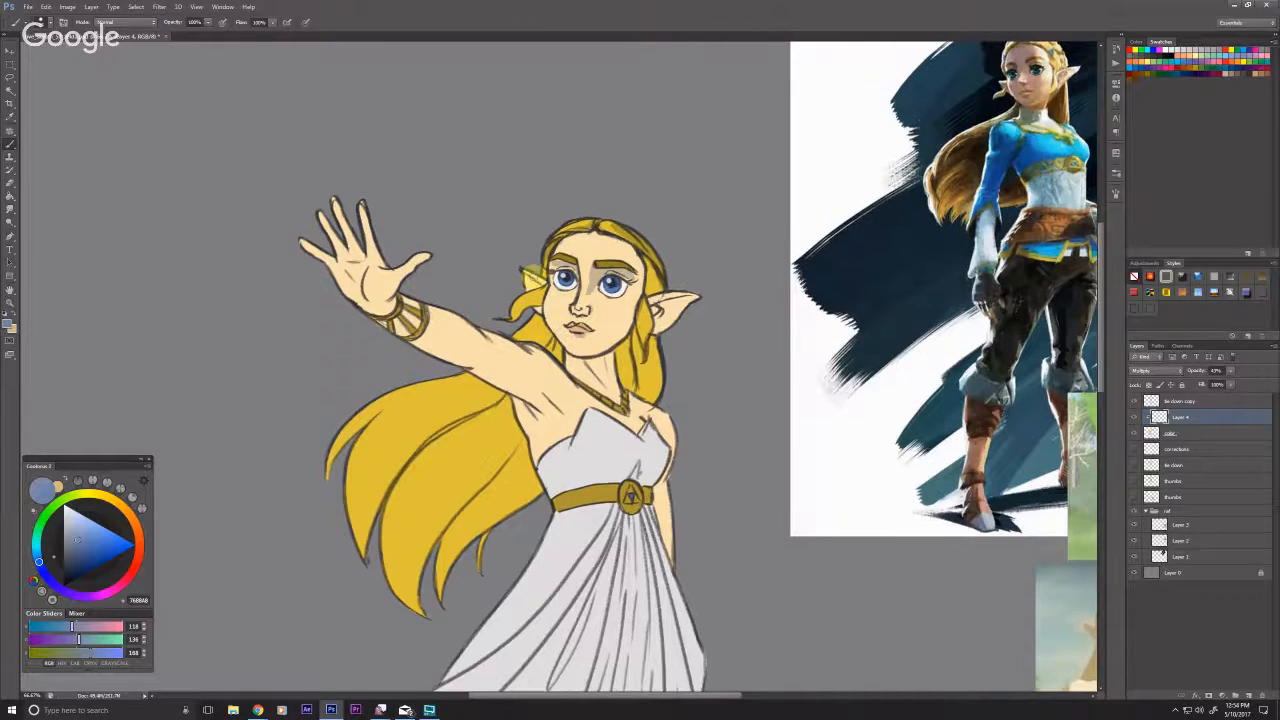
Step: Lower the shading layer's opacity to about 24% and shade the hair falling beside the face and neck and the eye area
{"action": "left_click", "coordinate": [1230, 371]}
{"action": "left_click_drag", "start_coordinate": [1225, 382], "coordinate": [1219, 387]}
{"action": "left_click", "coordinate": [685, 298]}
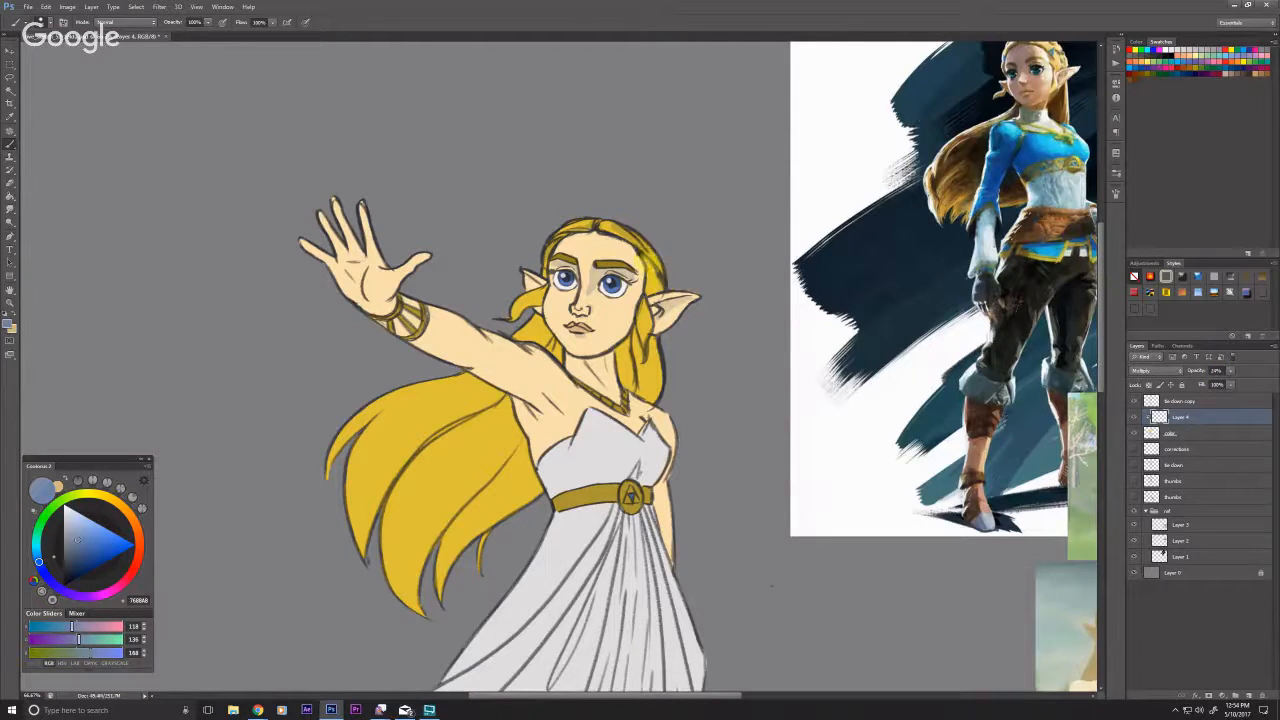
{"action": "mouse_move", "coordinate": [650, 258]}
{"action": "left_mouse_down"}
{"action": "mouse_move", "coordinate": [643, 312]}
{"action": "mouse_move", "coordinate": [642, 299]}
{"action": "mouse_move", "coordinate": [664, 351]}
{"action": "mouse_move", "coordinate": [661, 341]}
{"action": "mouse_move", "coordinate": [646, 389]}
{"action": "mouse_move", "coordinate": [624, 352]}
{"action": "left_mouse_up"}
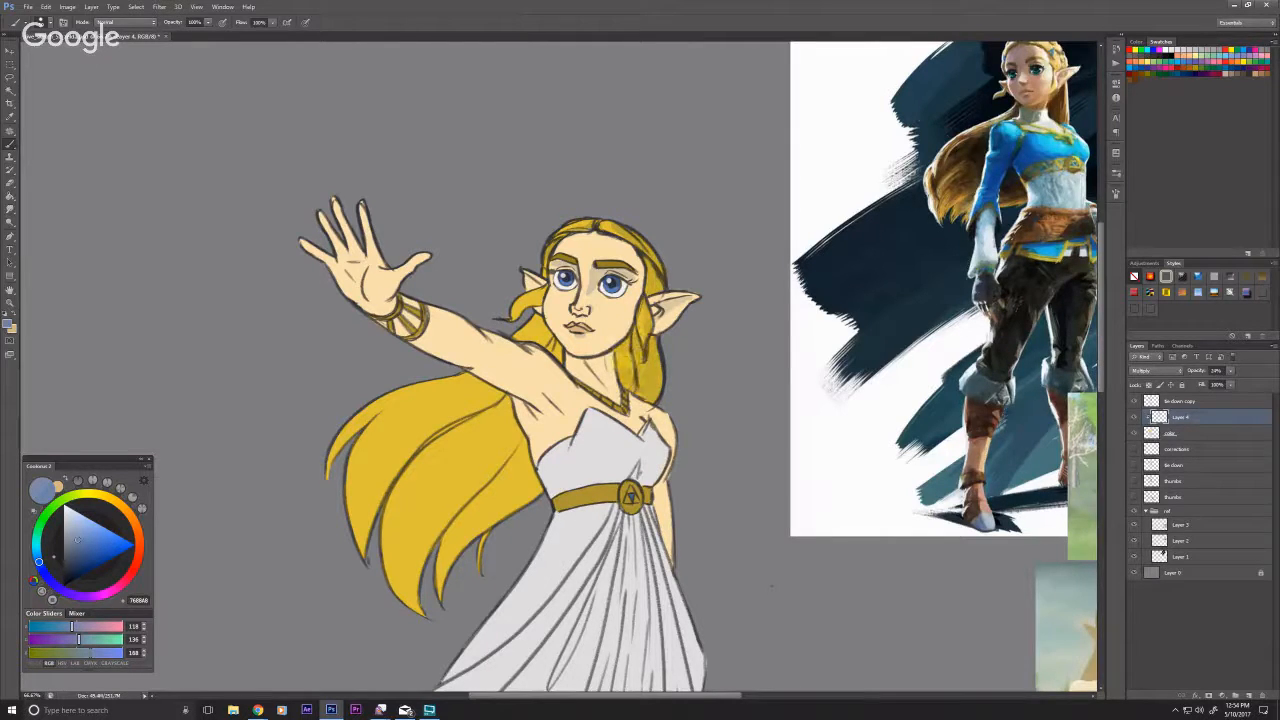
{"action": "left_click", "coordinate": [565, 281]}
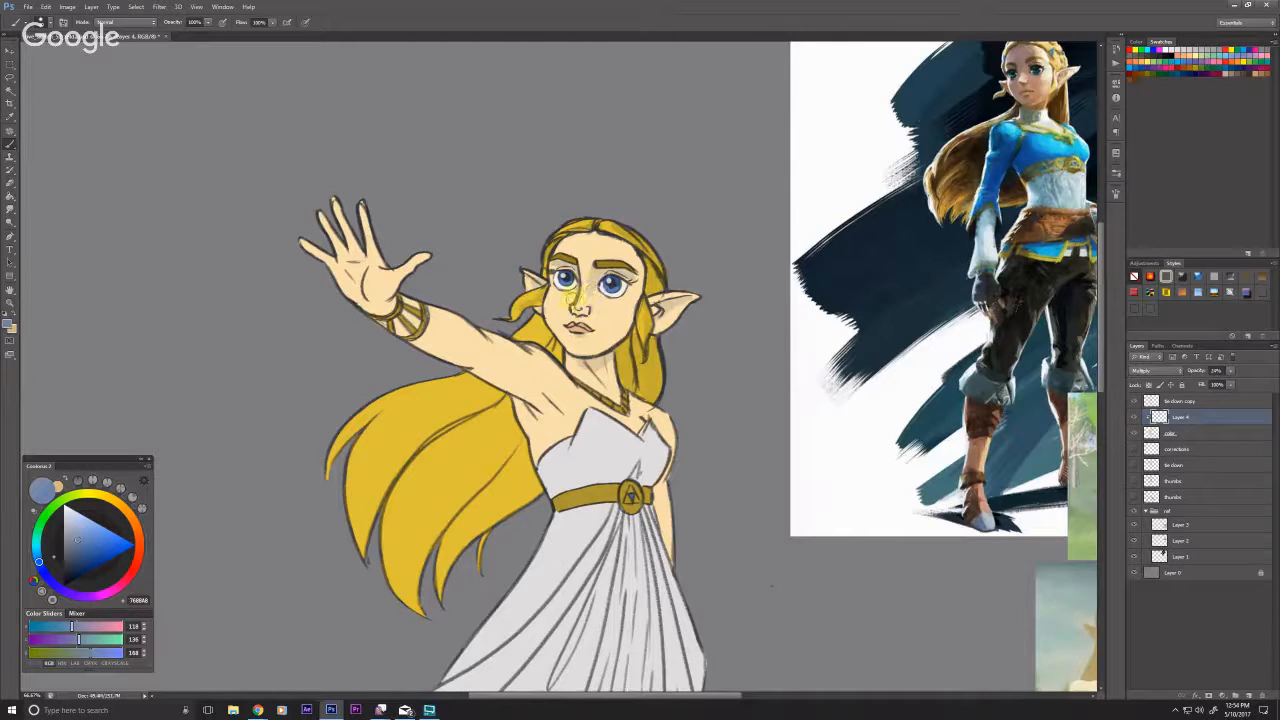
{"action": "left_click_drag", "start_coordinate": [525, 256], "coordinate": [557, 220]}
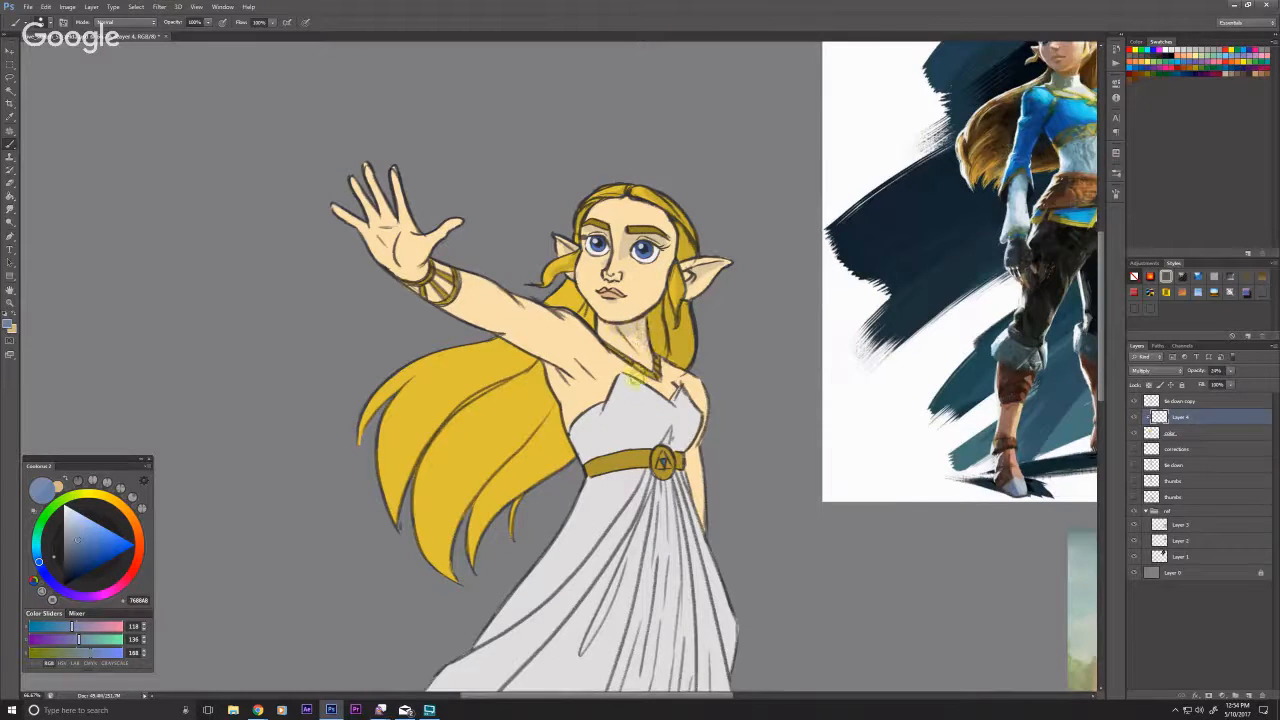
Step: Paint shadows on the neck, the center of the bodice, the far shoulder and the outstretched arm
{"action": "left_click_drag", "start_coordinate": [634, 378], "coordinate": [676, 442]}
{"action": "left_click_drag", "start_coordinate": [694, 381], "coordinate": [676, 372]}
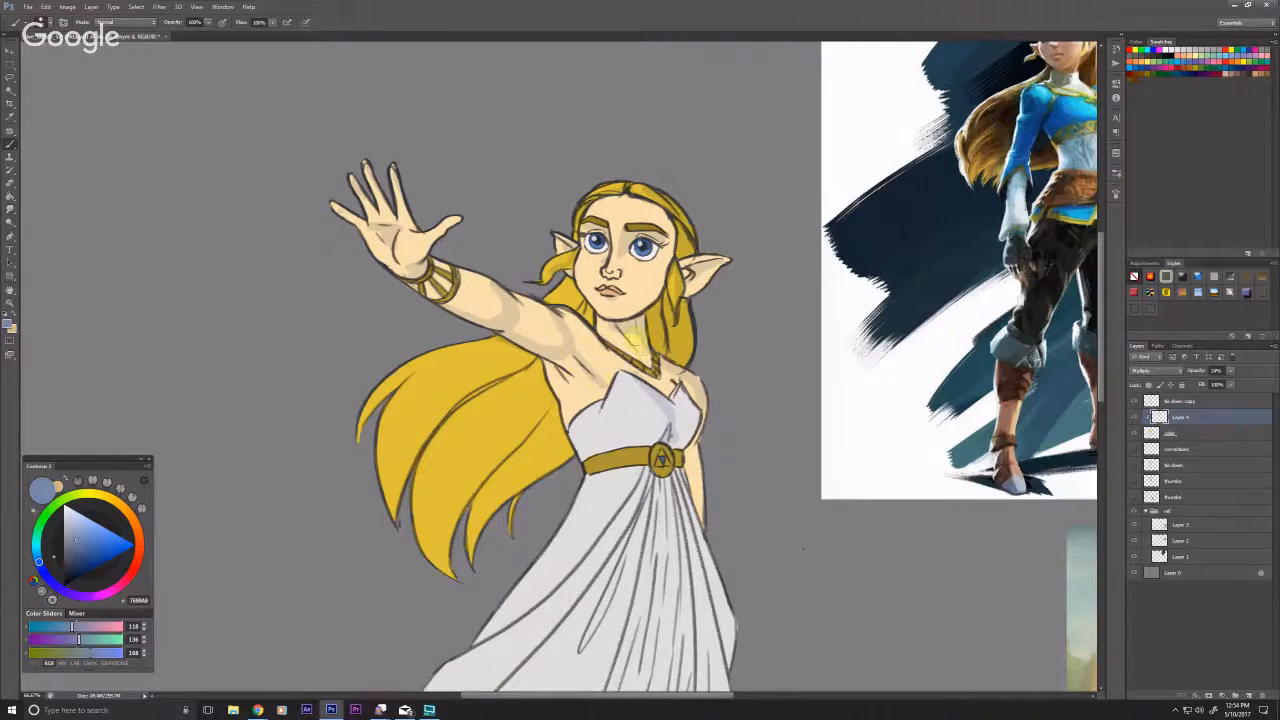
{"action": "scroll", "coordinate": [594, 350], "scroll_direction": "down", "scroll_amount": 1}
{"action": "mouse_move", "coordinate": [565, 333]}
{"action": "left_mouse_down"}
{"action": "mouse_move", "coordinate": [594, 356]}
{"action": "mouse_move", "coordinate": [571, 333]}
{"action": "mouse_move", "coordinate": [566, 343]}
{"action": "left_mouse_up"}
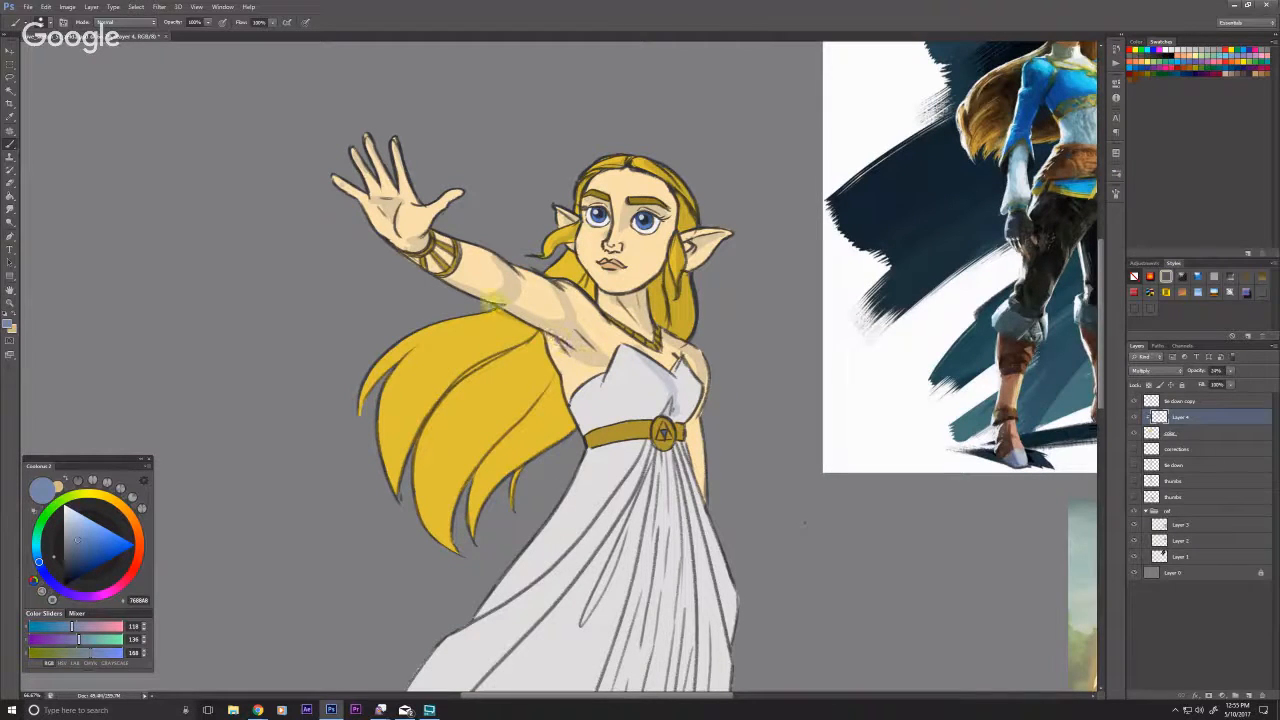
Step: Shade the underside of the bodice, the lowered arm, the long central skirt fold and the fabric just below the belt
{"action": "mouse_move", "coordinate": [671, 391]}
{"action": "left_mouse_down"}
{"action": "mouse_move", "coordinate": [645, 415]}
{"action": "mouse_move", "coordinate": [576, 430]}
{"action": "left_mouse_up"}
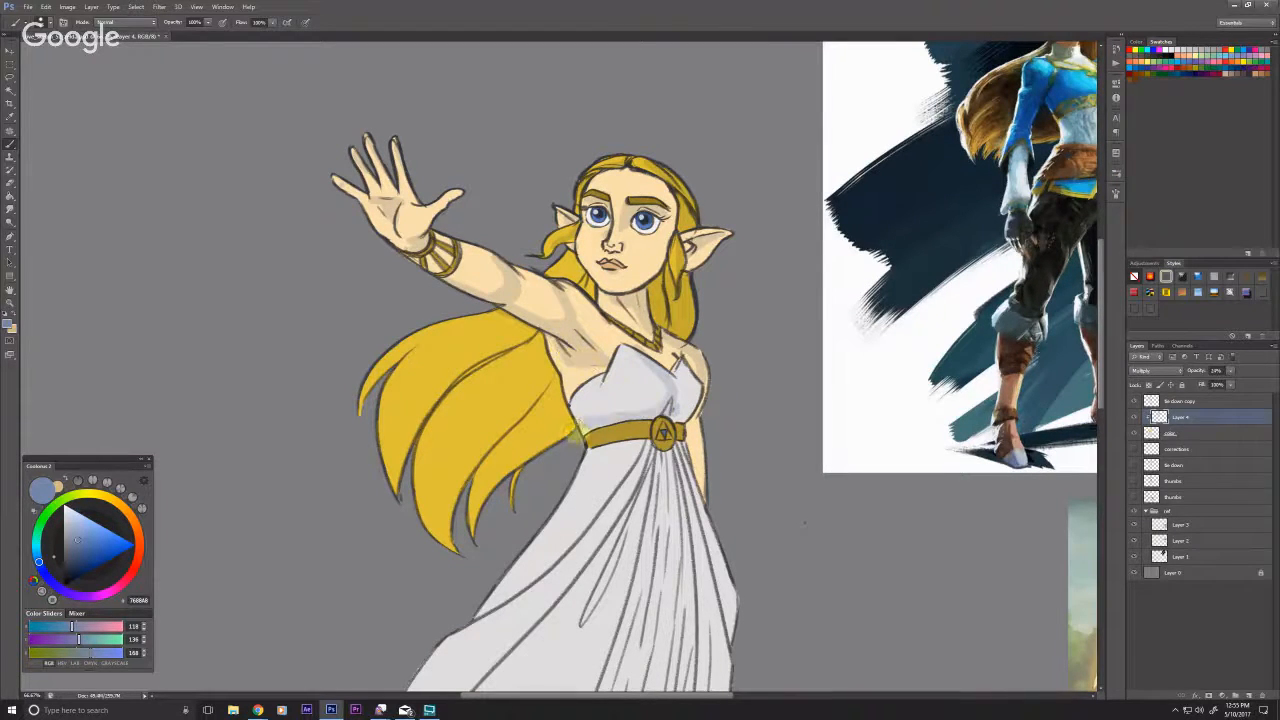
{"action": "left_click_drag", "start_coordinate": [697, 415], "coordinate": [706, 495]}
{"action": "mouse_move", "coordinate": [625, 475]}
{"action": "left_mouse_down"}
{"action": "mouse_move", "coordinate": [610, 295]}
{"action": "mouse_move", "coordinate": [560, 628]}
{"action": "left_mouse_up"}
{"action": "left_click_drag", "start_coordinate": [628, 266], "coordinate": [564, 273]}
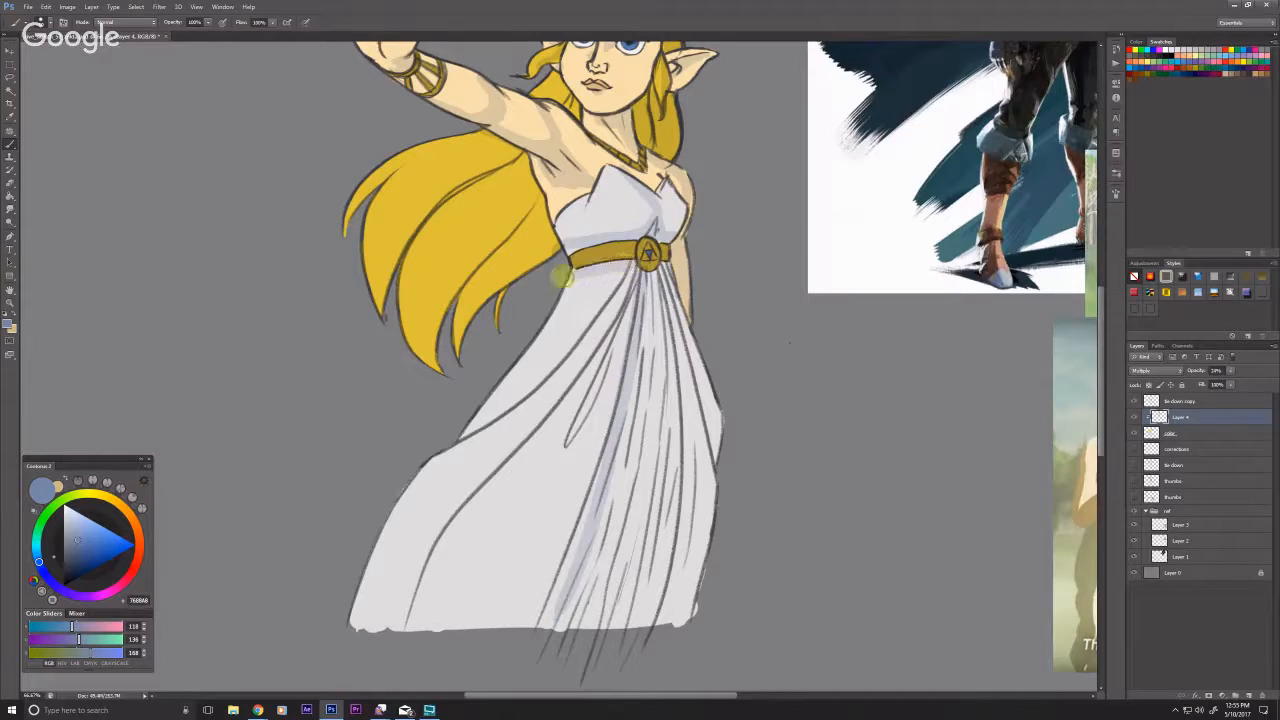
Step: Shade the hair beside the neck and the uppermost lock of the flowing hair behind the arm
{"action": "left_click_drag", "start_coordinate": [482, 217], "coordinate": [504, 332]}
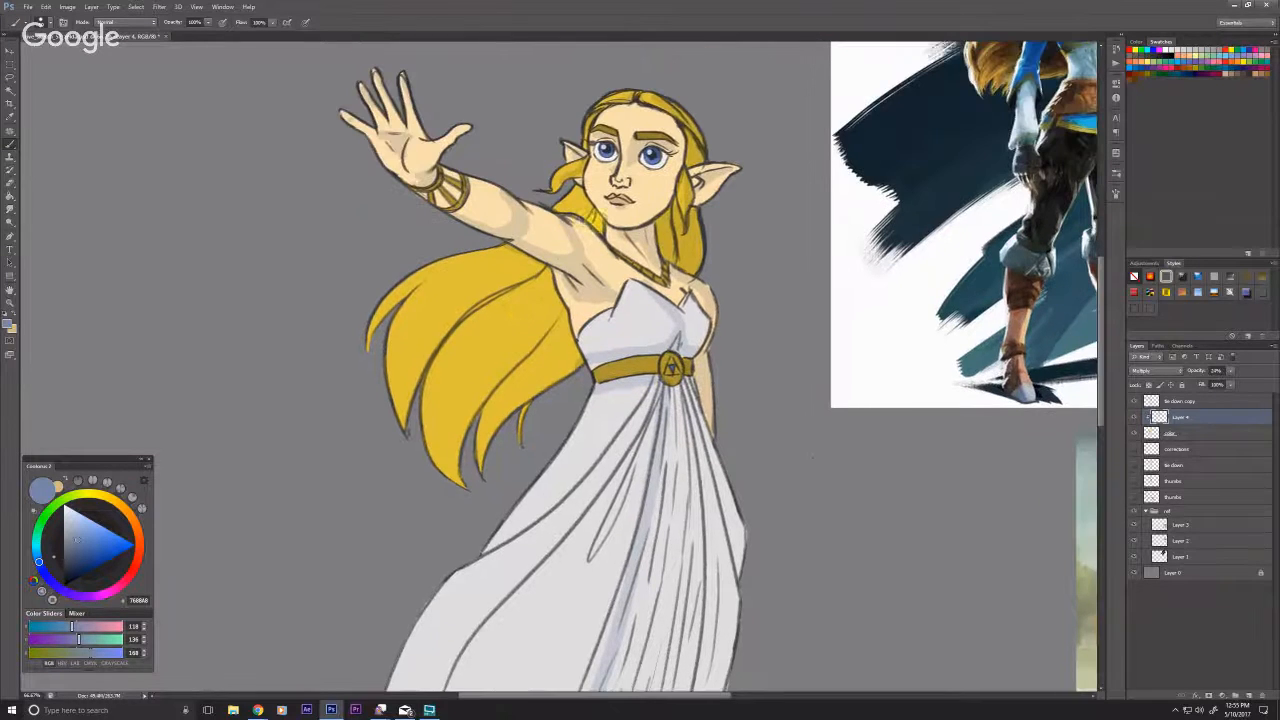
{"action": "left_click_drag", "start_coordinate": [582, 220], "coordinate": [562, 214]}
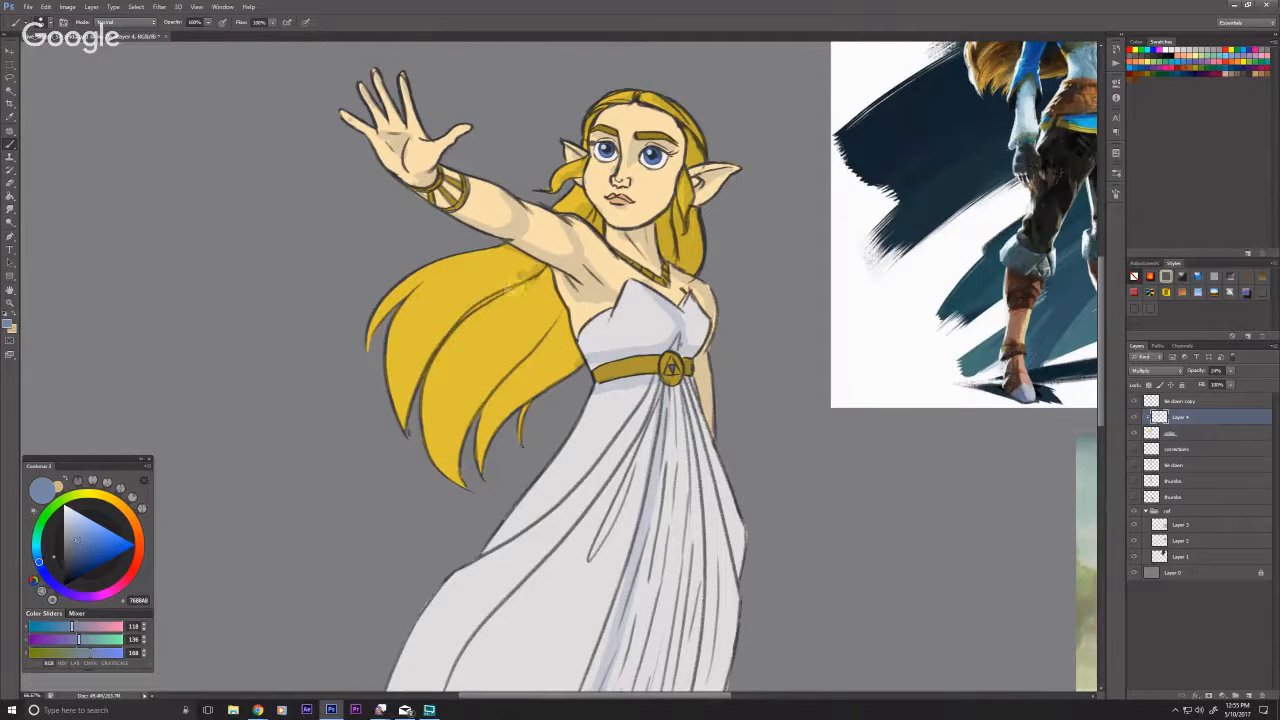
{"action": "mouse_move", "coordinate": [538, 262]}
{"action": "left_mouse_down"}
{"action": "mouse_move", "coordinate": [412, 372]}
{"action": "mouse_move", "coordinate": [401, 422]}
{"action": "mouse_move", "coordinate": [535, 250]}
{"action": "mouse_move", "coordinate": [397, 403]}
{"action": "left_mouse_up"}
{"action": "left_click_drag", "start_coordinate": [448, 280], "coordinate": [388, 365]}
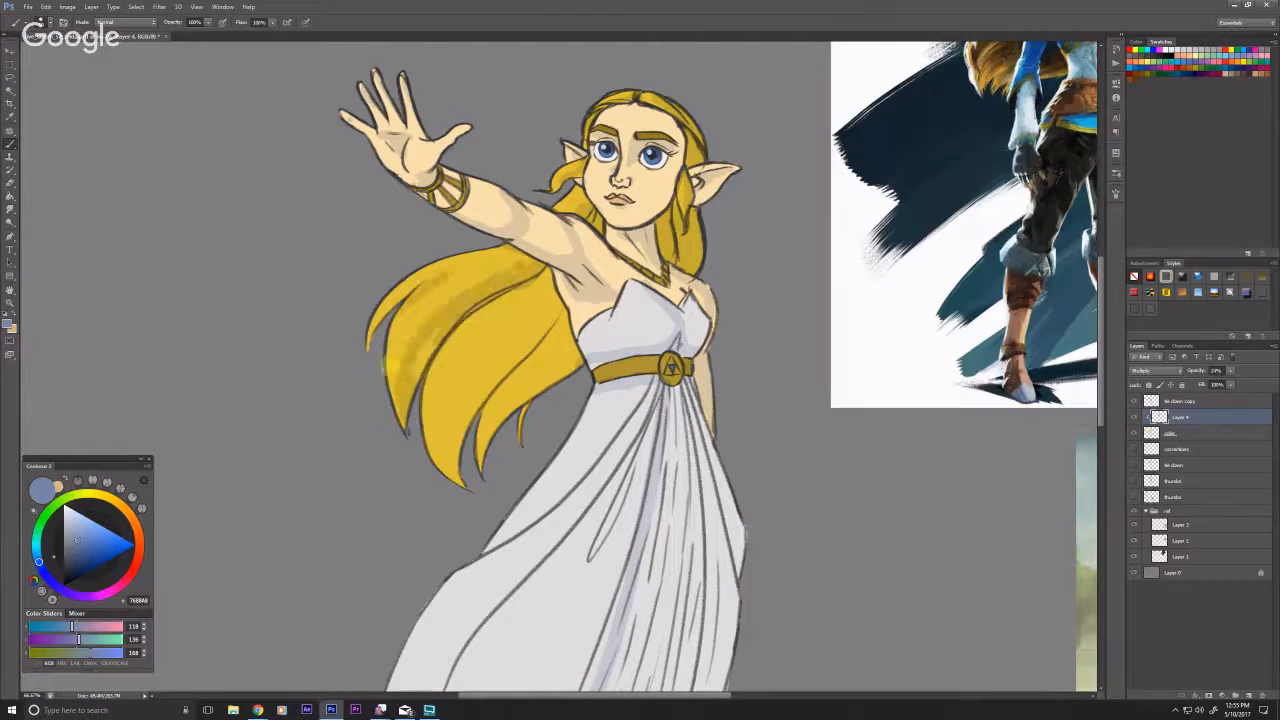
Step: Shade the middle and lower locks of the flowing hair down to their tips, leaving a few lighter streaks
{"action": "mouse_move", "coordinate": [548, 269]}
{"action": "left_mouse_down"}
{"action": "mouse_move", "coordinate": [508, 330]}
{"action": "mouse_move", "coordinate": [519, 340]}
{"action": "mouse_move", "coordinate": [506, 372]}
{"action": "left_mouse_up"}
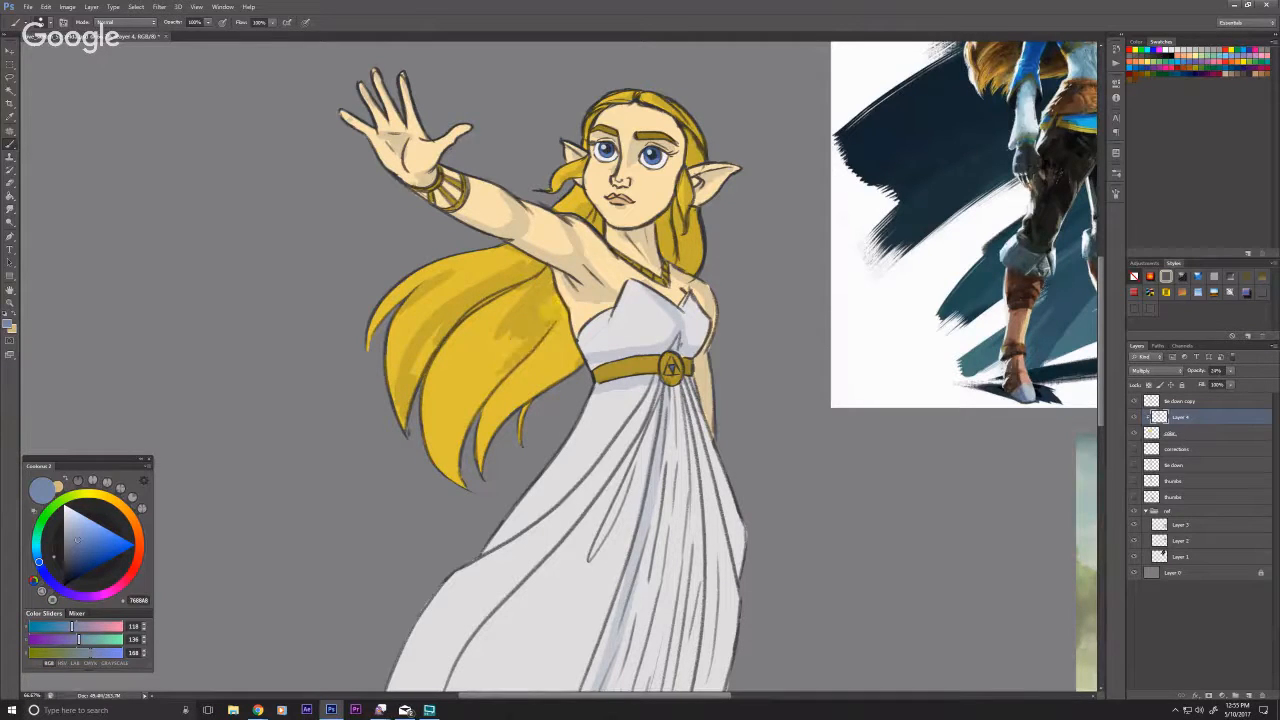
{"action": "left_click_drag", "start_coordinate": [550, 308], "coordinate": [458, 428]}
{"action": "left_click_drag", "start_coordinate": [534, 282], "coordinate": [456, 410]}
{"action": "left_click_drag", "start_coordinate": [487, 303], "coordinate": [444, 426]}
{"action": "left_click_drag", "start_coordinate": [472, 372], "coordinate": [447, 428]}
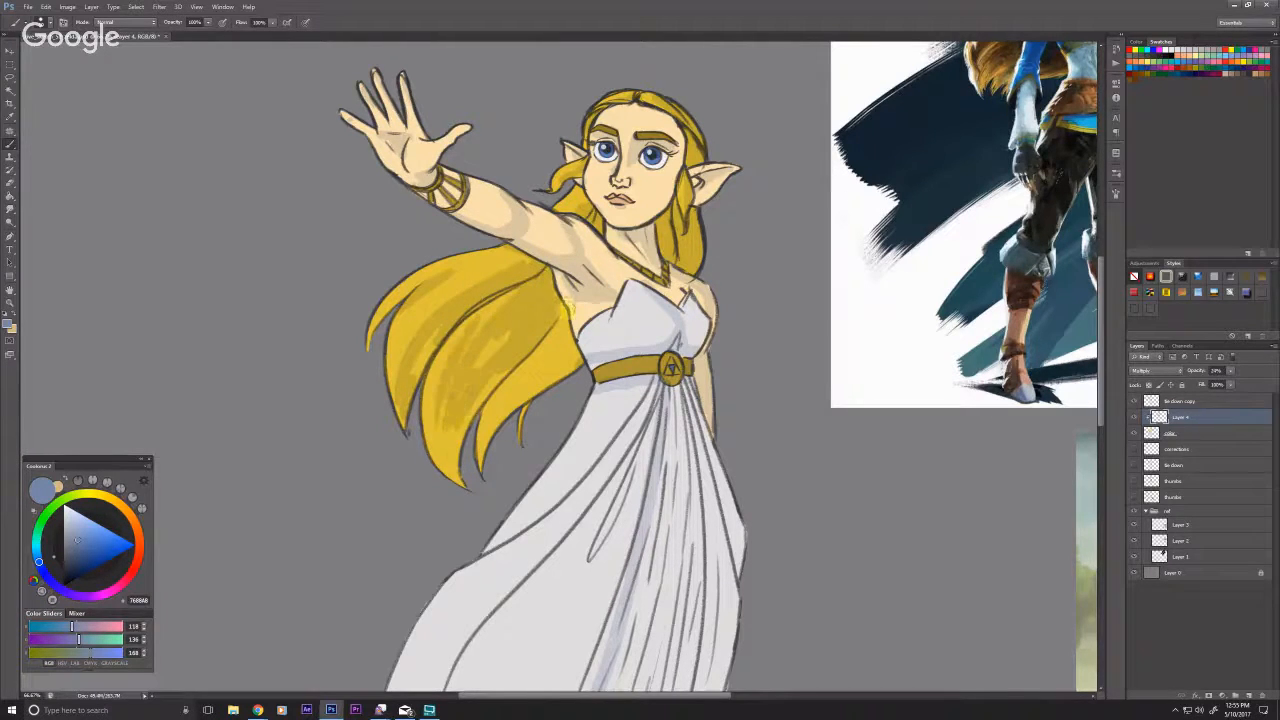
{"action": "mouse_move", "coordinate": [564, 308]}
{"action": "left_mouse_down"}
{"action": "mouse_move", "coordinate": [580, 336]}
{"action": "mouse_move", "coordinate": [585, 356]}
{"action": "mouse_move", "coordinate": [555, 361]}
{"action": "mouse_move", "coordinate": [520, 396]}
{"action": "mouse_move", "coordinate": [510, 386]}
{"action": "mouse_move", "coordinate": [481, 464]}
{"action": "left_mouse_up"}
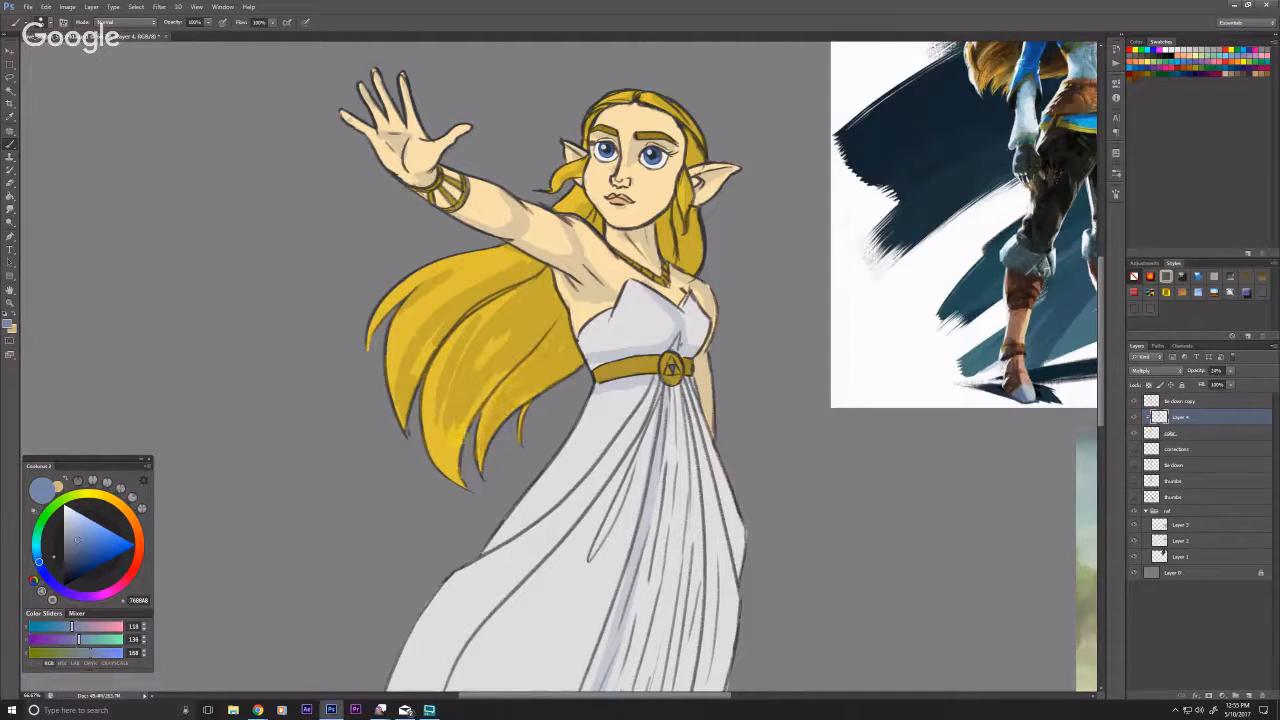
{"action": "left_click_drag", "start_coordinate": [441, 402], "coordinate": [446, 478]}
{"action": "left_click_drag", "start_coordinate": [440, 358], "coordinate": [429, 462]}
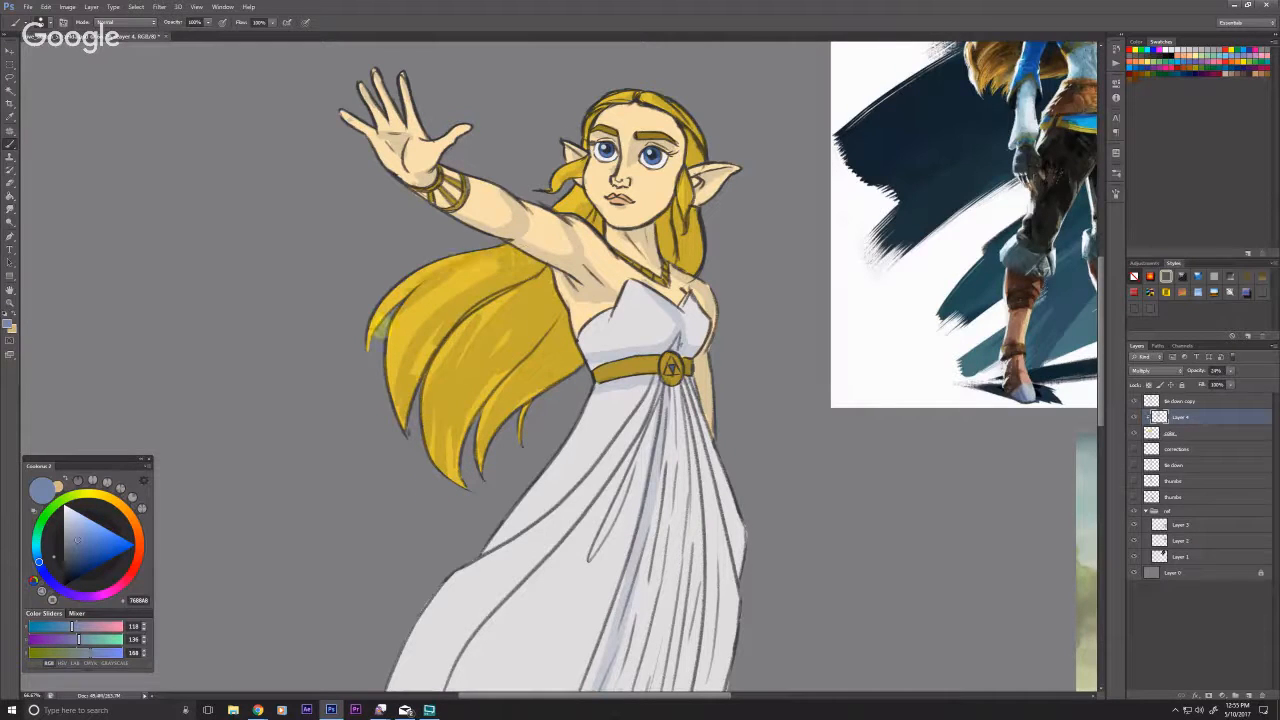
Step: Add shadows to the hair along the forehead and neck and to the face around the nose and brows
{"action": "left_click_drag", "start_coordinate": [672, 220], "coordinate": [702, 381]}
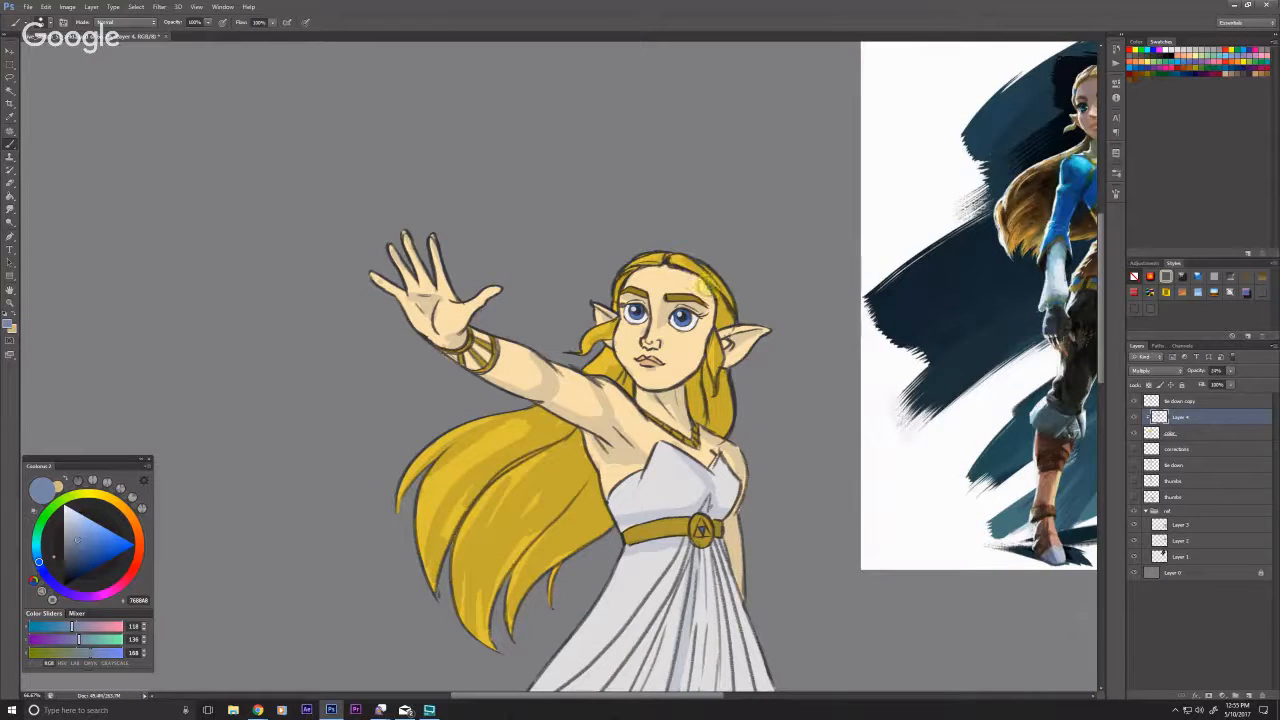
{"action": "left_click_drag", "start_coordinate": [700, 281], "coordinate": [671, 257]}
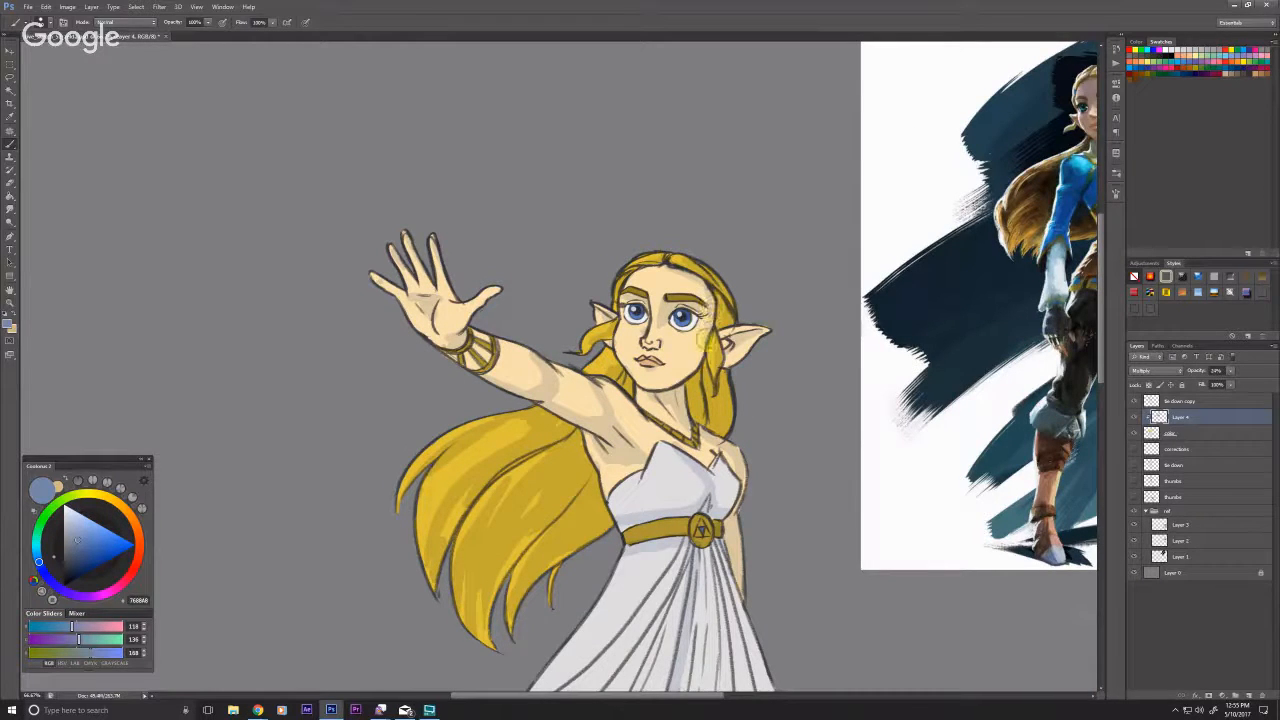
{"action": "left_click_drag", "start_coordinate": [614, 376], "coordinate": [653, 348]}
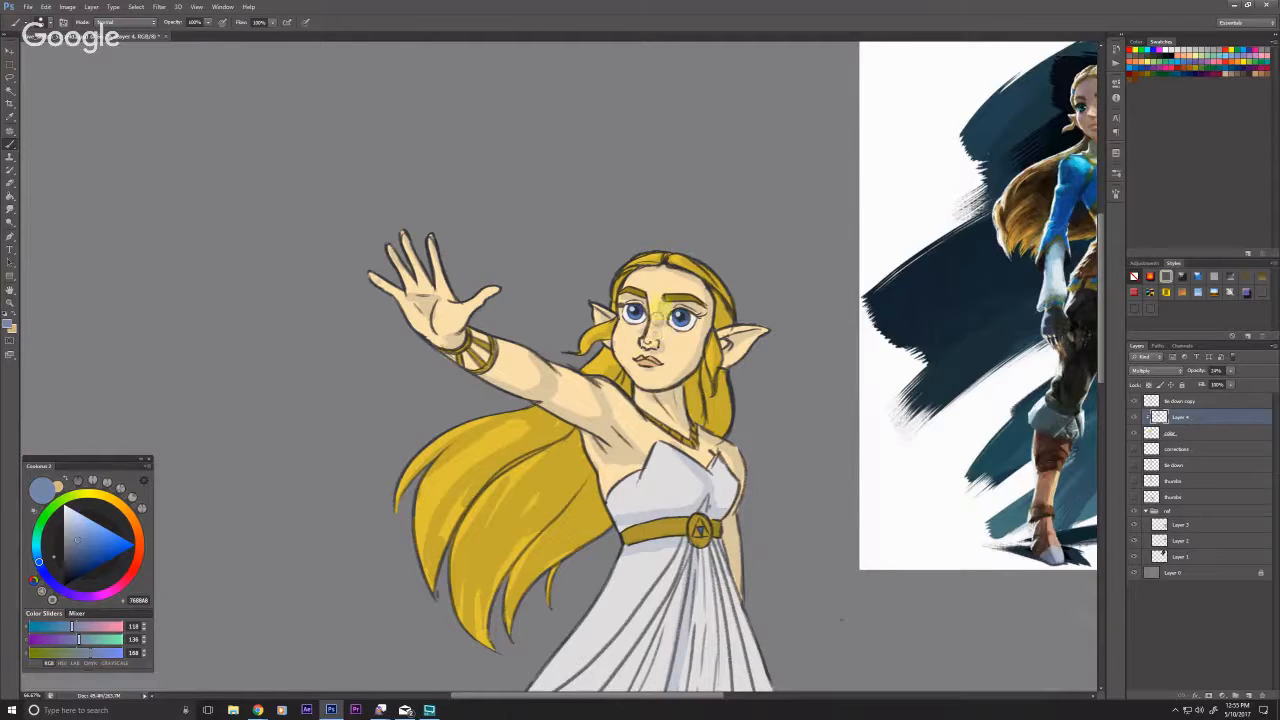
{"action": "left_click_drag", "start_coordinate": [657, 306], "coordinate": [655, 296]}
Step: Paint long shadows along the skirt's pleats, fanning out from the belt buckle toward the hem and both sides
{"action": "left_click_drag", "start_coordinate": [331, 441], "coordinate": [354, 364]}
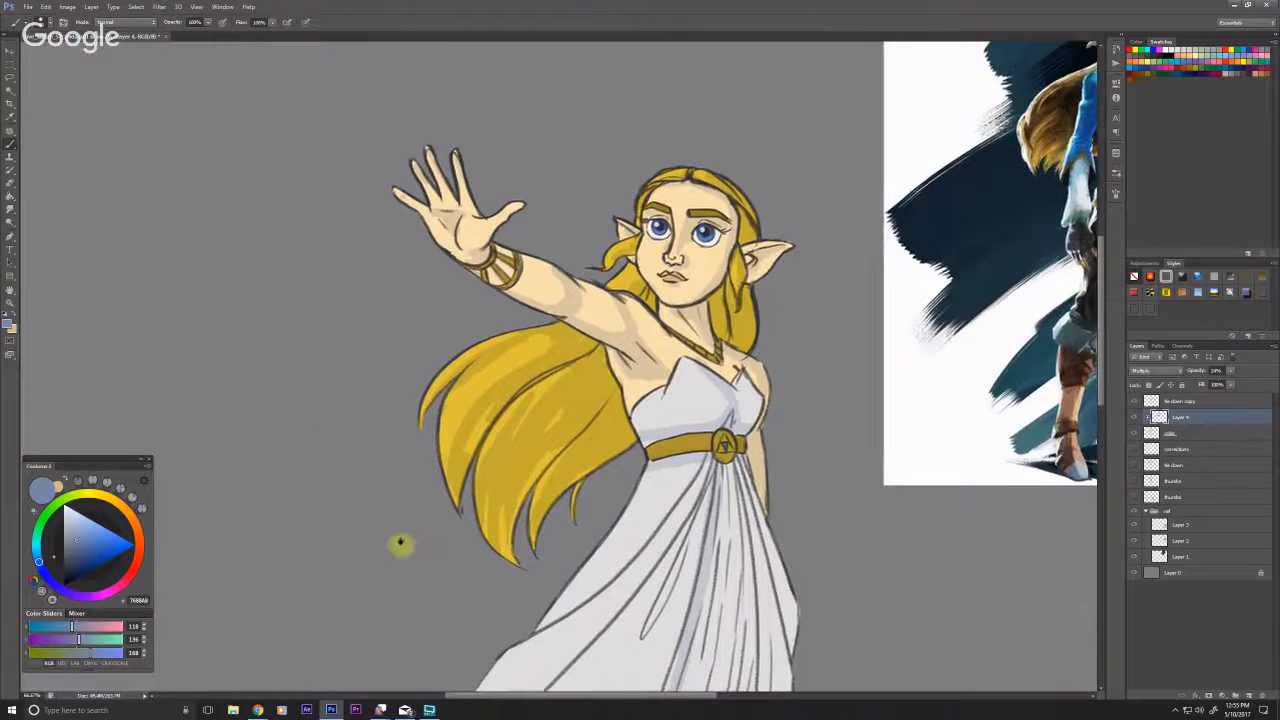
{"action": "left_click_drag", "start_coordinate": [400, 543], "coordinate": [430, 350]}
{"action": "key", "text": "ctrl+z"}
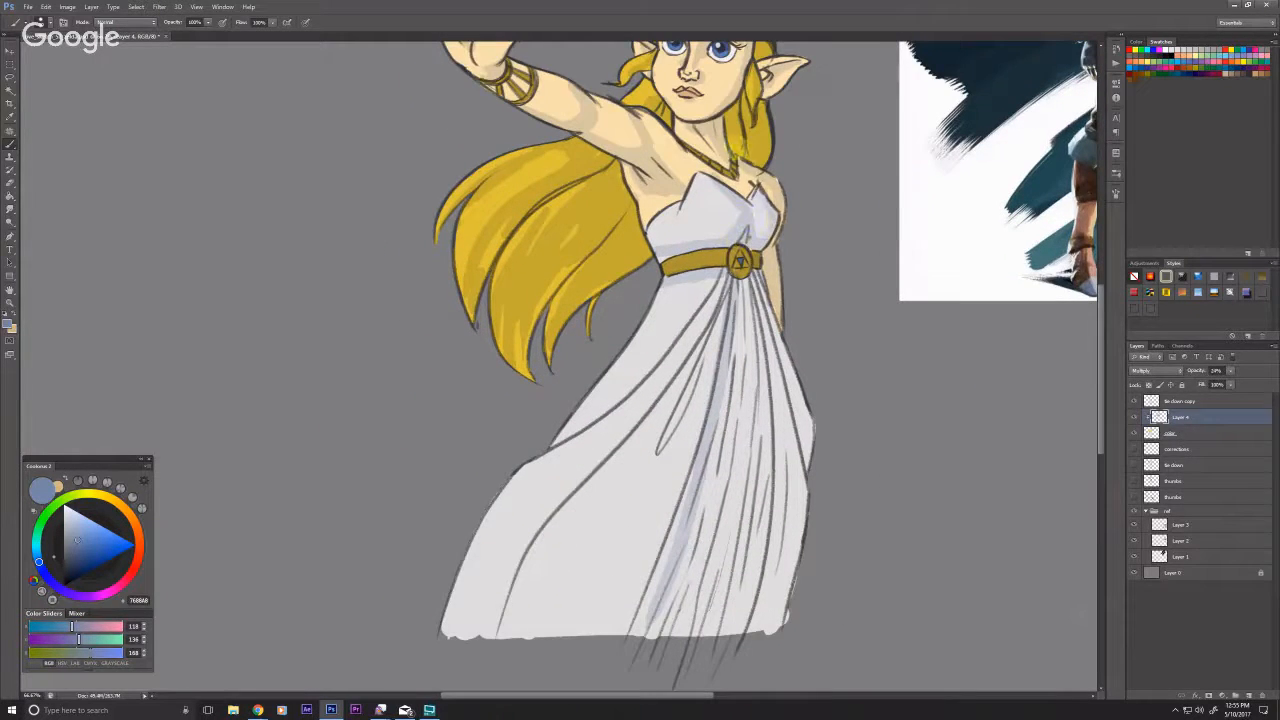
{"action": "left_click", "coordinate": [738, 272]}
{"action": "mouse_move", "coordinate": [736, 282]}
{"action": "left_mouse_down"}
{"action": "mouse_move", "coordinate": [669, 637]}
{"action": "mouse_move", "coordinate": [725, 278]}
{"action": "mouse_move", "coordinate": [666, 365]}
{"action": "mouse_move", "coordinate": [719, 277]}
{"action": "mouse_move", "coordinate": [642, 374]}
{"action": "left_mouse_up"}
{"action": "left_click_drag", "start_coordinate": [758, 288], "coordinate": [814, 486]}
{"action": "left_click_drag", "start_coordinate": [778, 328], "coordinate": [808, 510]}
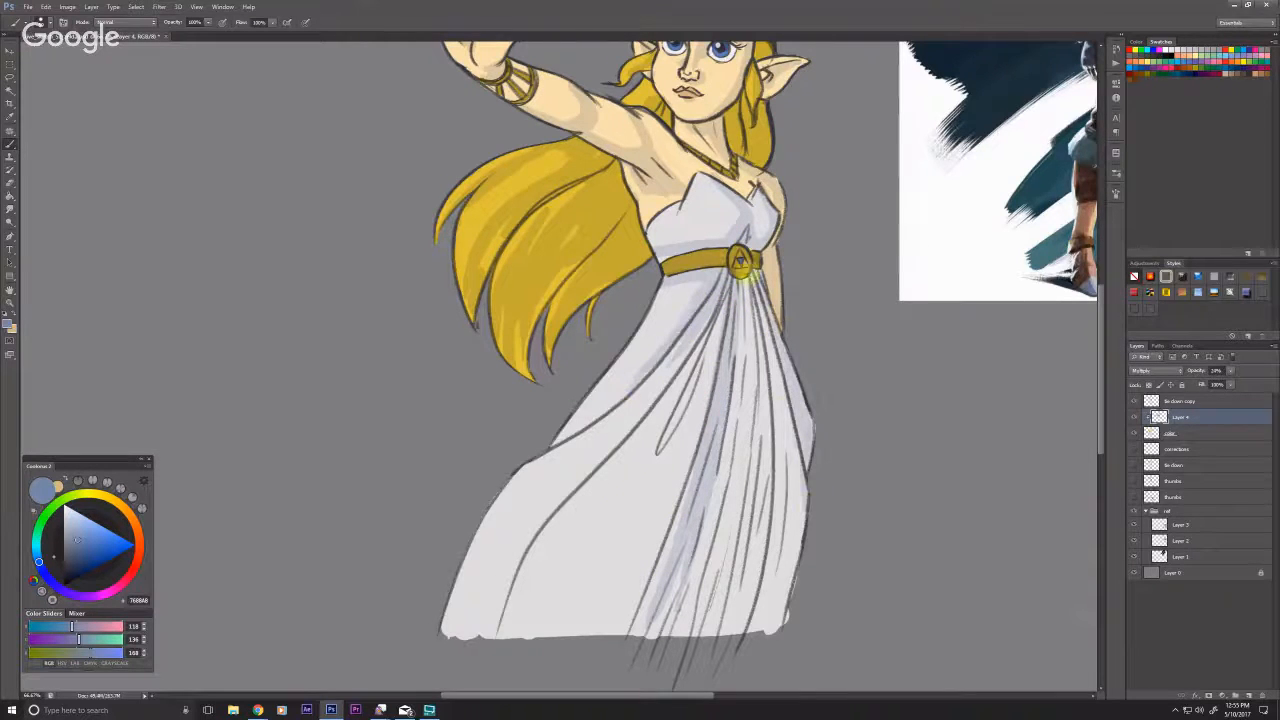
{"action": "mouse_move", "coordinate": [752, 282]}
{"action": "left_mouse_down"}
{"action": "mouse_move", "coordinate": [767, 644]}
{"action": "mouse_move", "coordinate": [736, 630]}
{"action": "mouse_move", "coordinate": [697, 636]}
{"action": "left_mouse_up"}
{"action": "left_click_drag", "start_coordinate": [517, 527], "coordinate": [459, 519]}
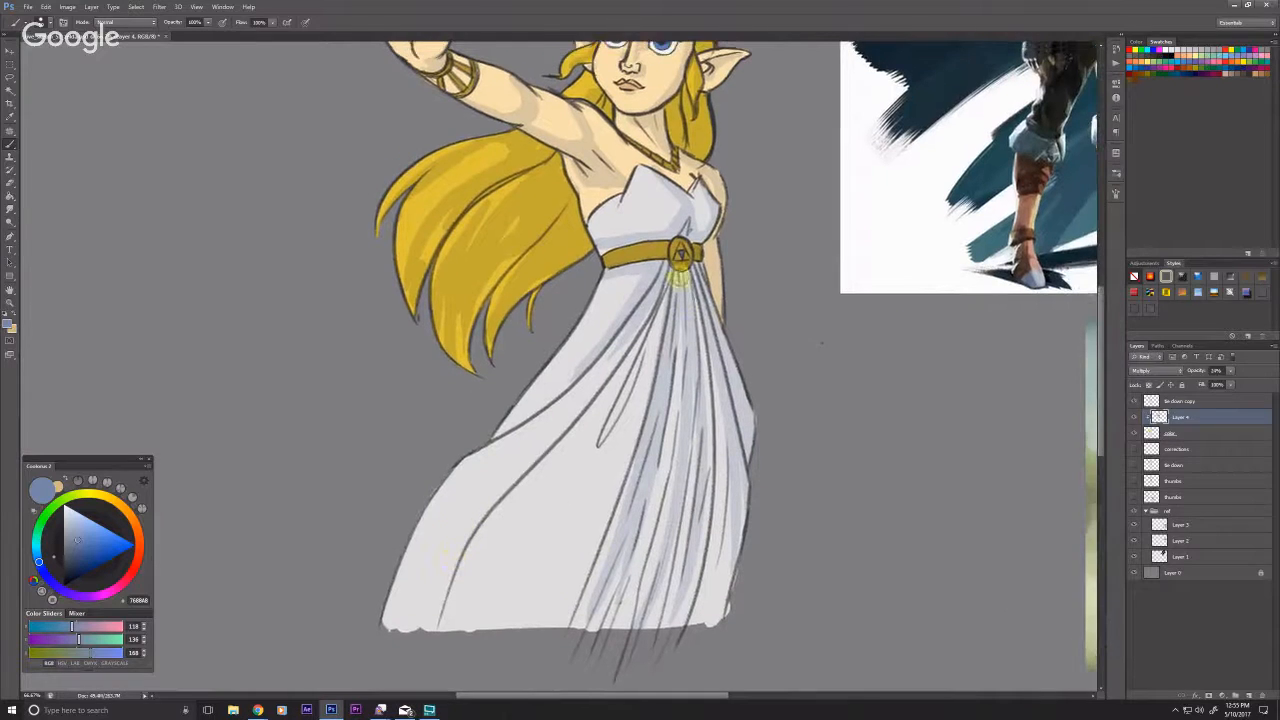
{"action": "left_click_drag", "start_coordinate": [681, 276], "coordinate": [667, 626]}
Step: Save the document and shade the short lock of hair beside the ear nearest the outstretched arm
{"action": "left_click_drag", "start_coordinate": [389, 407], "coordinate": [371, 598]}
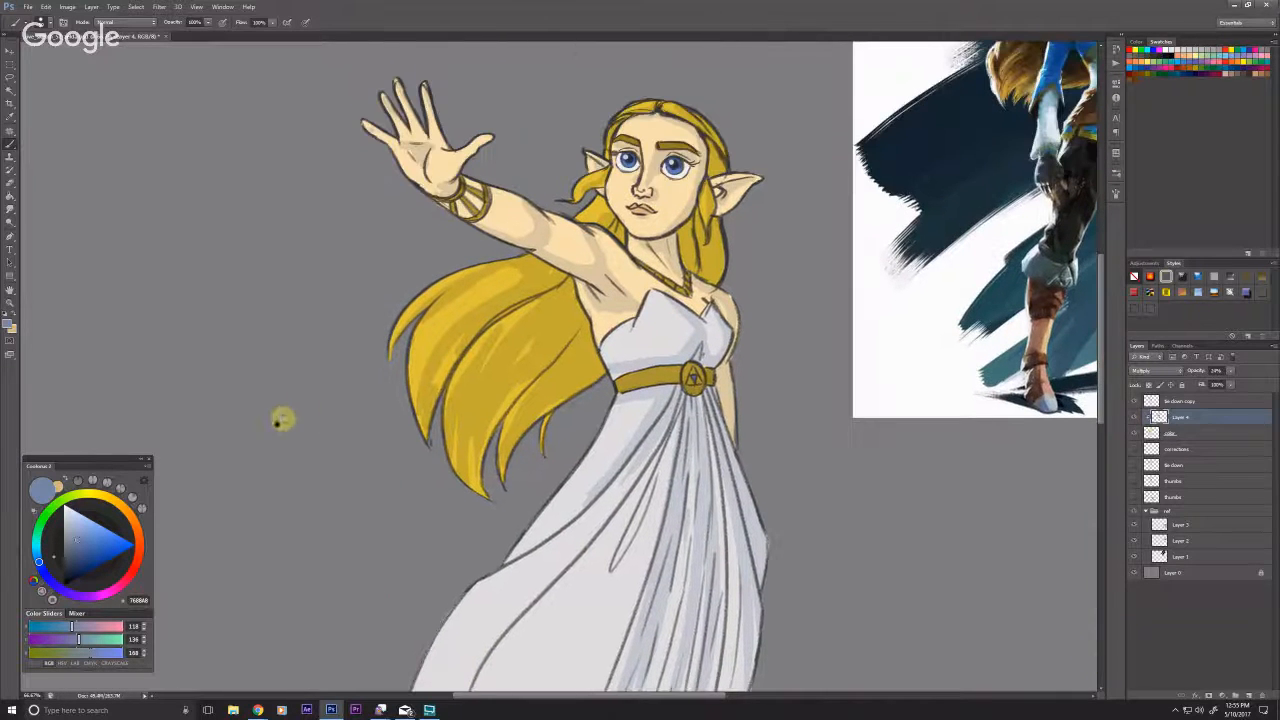
{"action": "left_click_drag", "start_coordinate": [281, 420], "coordinate": [239, 488]}
{"action": "key", "text": "ctrl+s"}
{"action": "left_click_drag", "start_coordinate": [322, 388], "coordinate": [308, 432]}
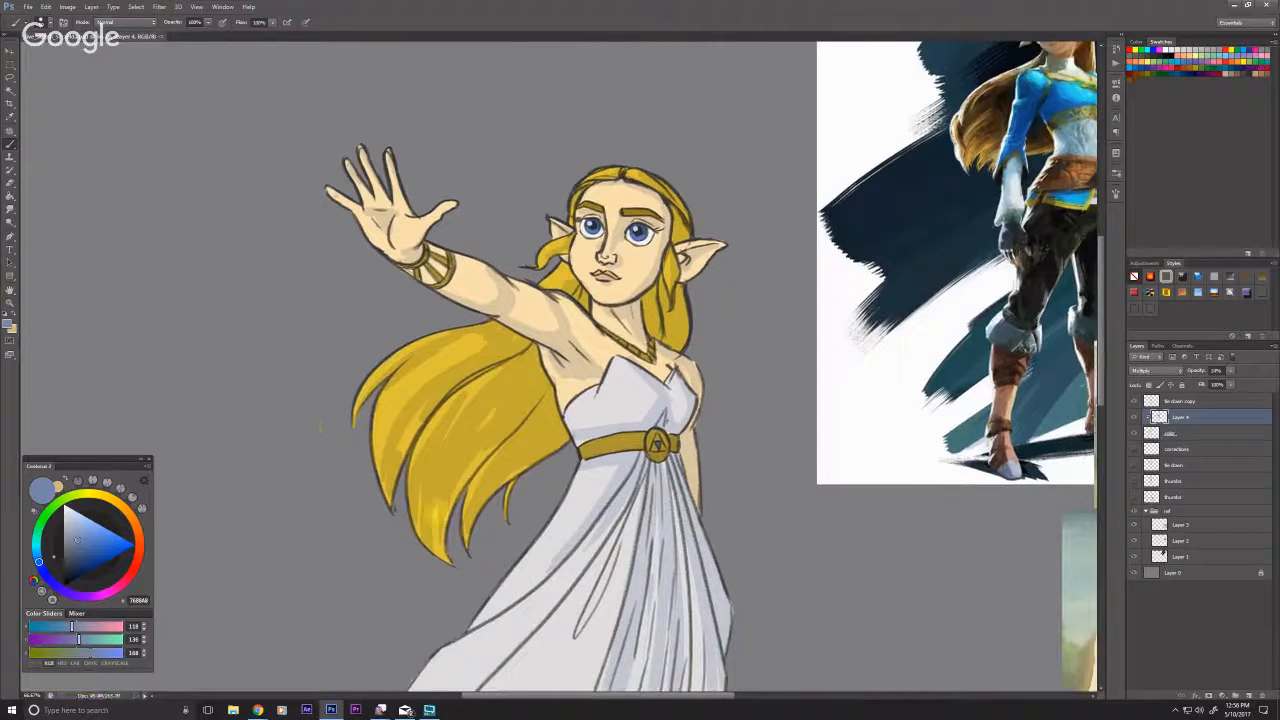
{"action": "left_click_drag", "start_coordinate": [568, 228], "coordinate": [567, 252]}
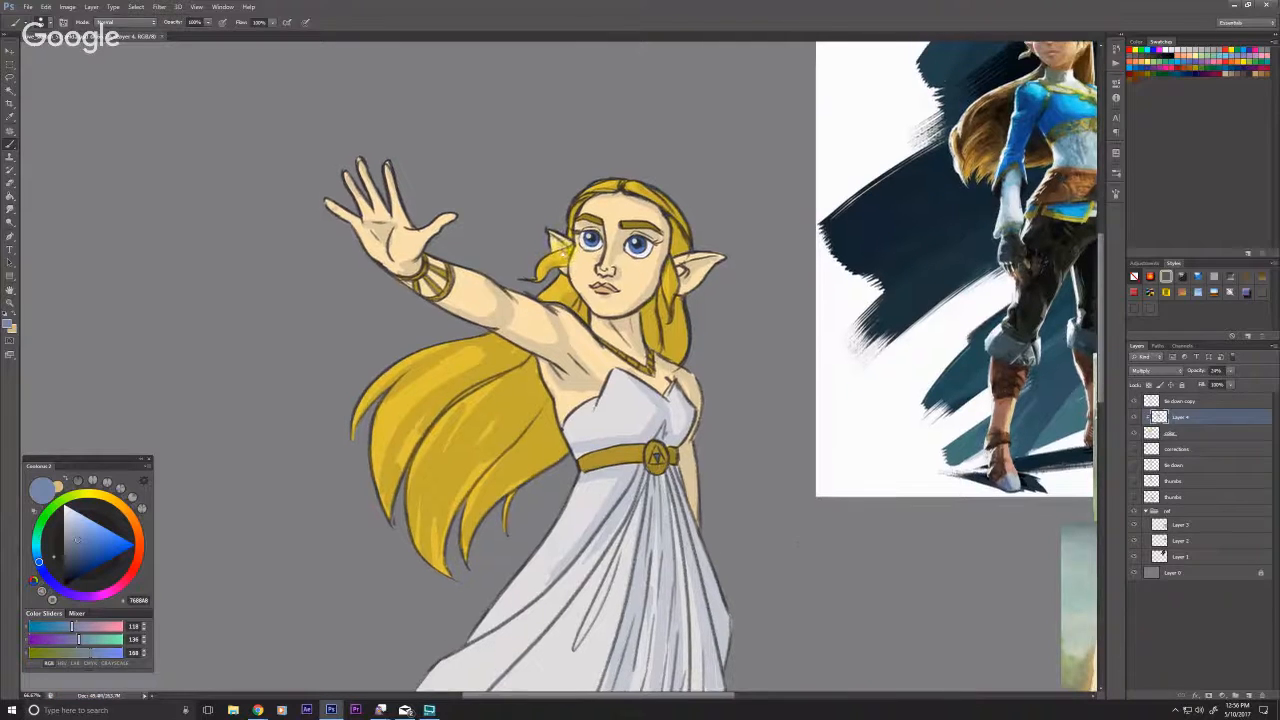
Step: Raise the line art copy layer's opacity to about 89% and save the document
{"action": "left_click", "coordinate": [1180, 401]}
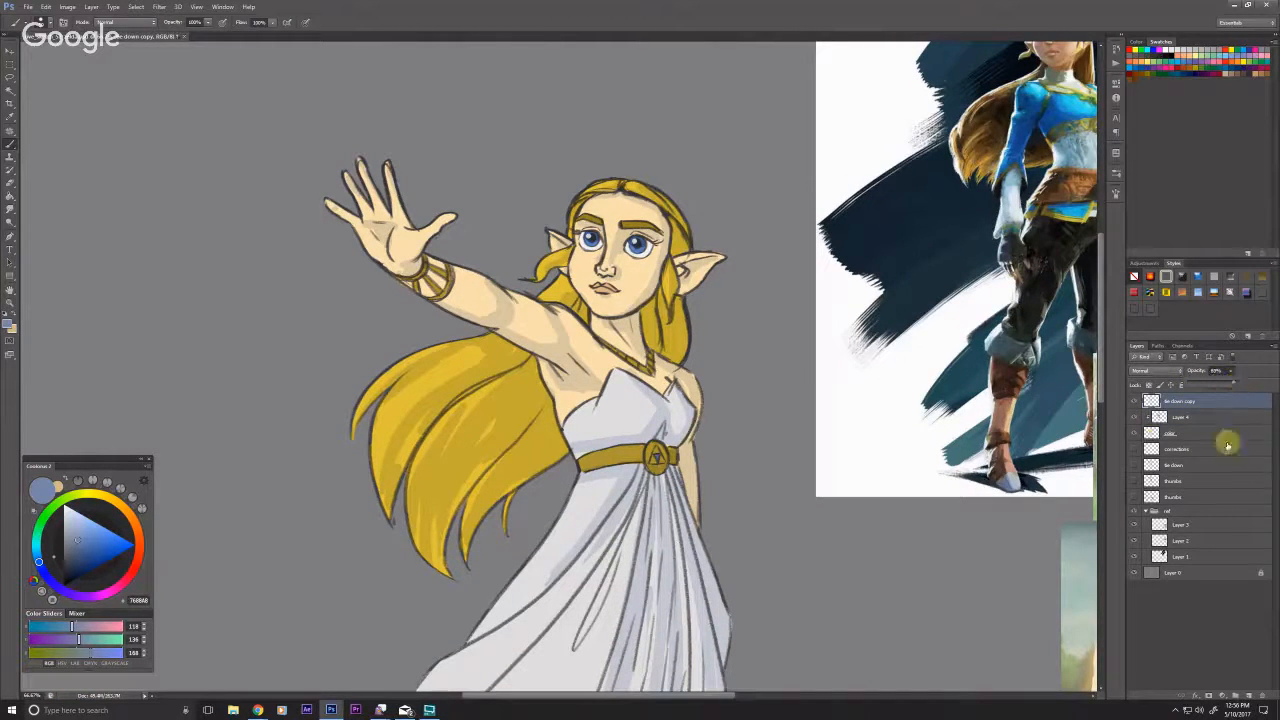
{"action": "key", "text": "ctrl+s"}
{"action": "key", "text": "z"}
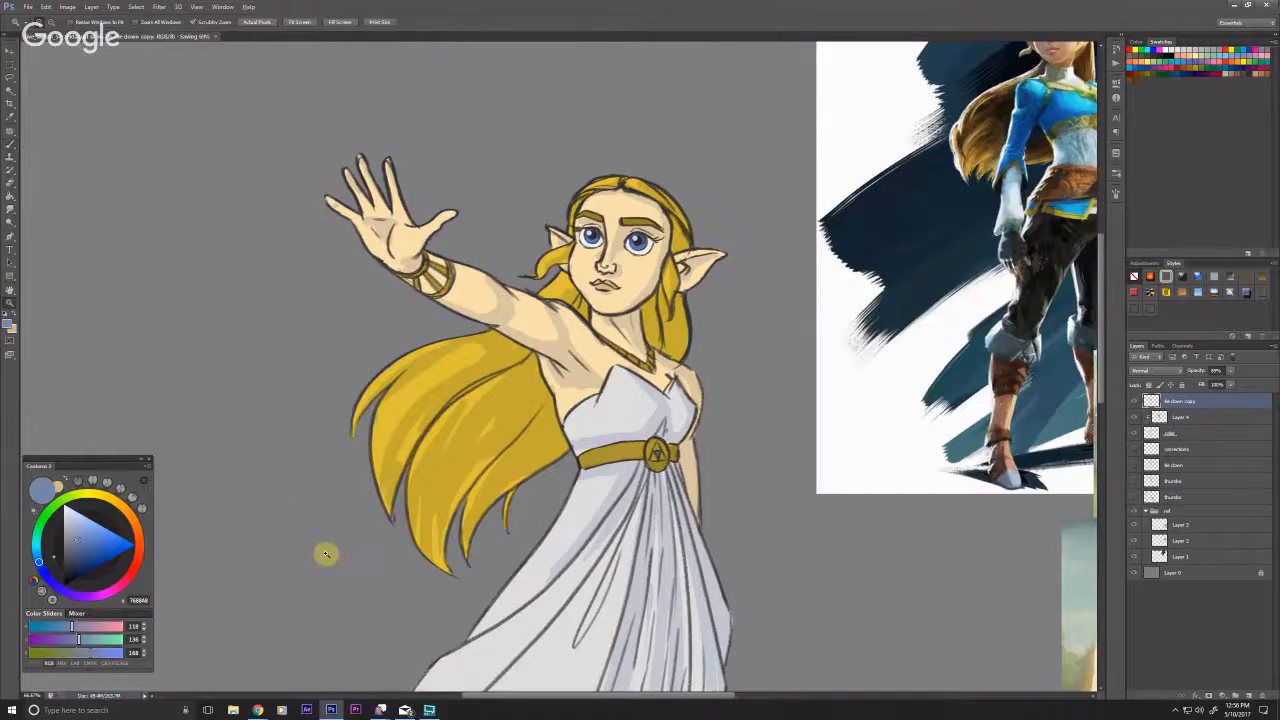
Step: Review the shaded figure at full-canvas view and up close, checking the shadows and line art on the face, arm, hair and dress
{"action": "left_click", "coordinate": [327, 556], "text": "alt"}
{"action": "left_click", "coordinate": [413, 573], "text": "alt"}
{"action": "left_click", "coordinate": [517, 383]}
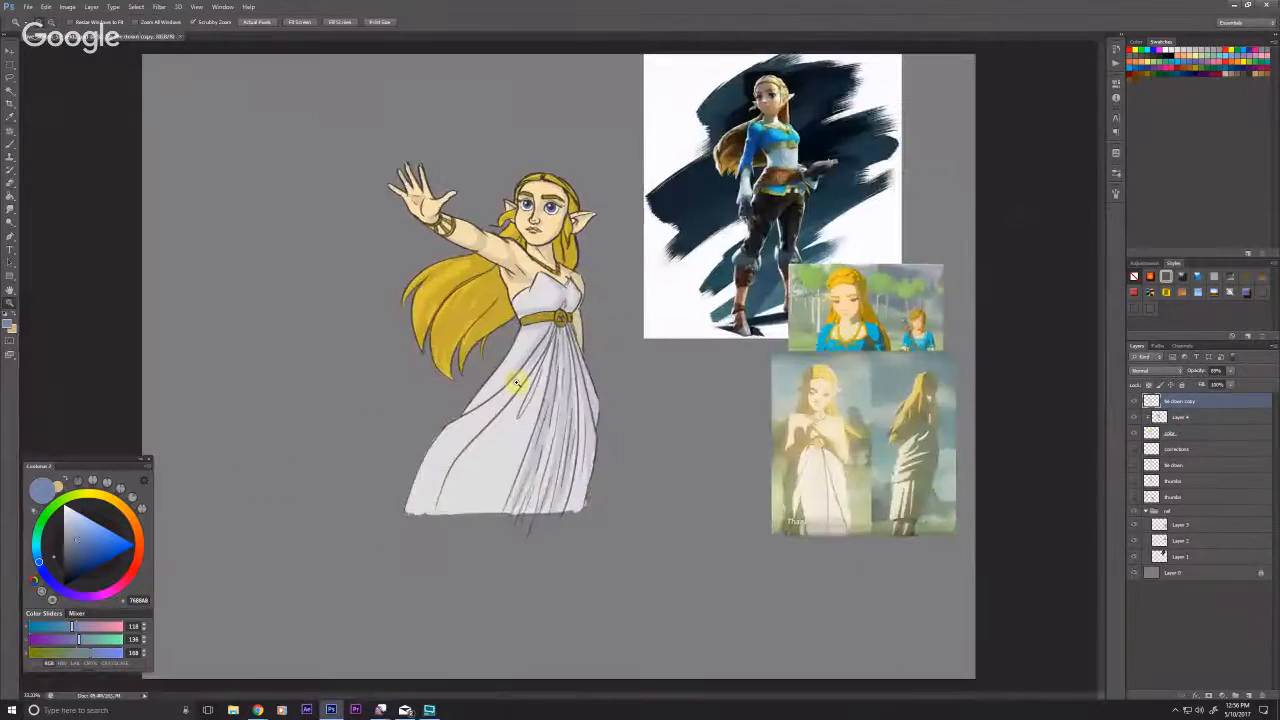
{"action": "left_click", "coordinate": [517, 383]}
{"action": "left_click_drag", "start_coordinate": [281, 293], "coordinate": [305, 478]}
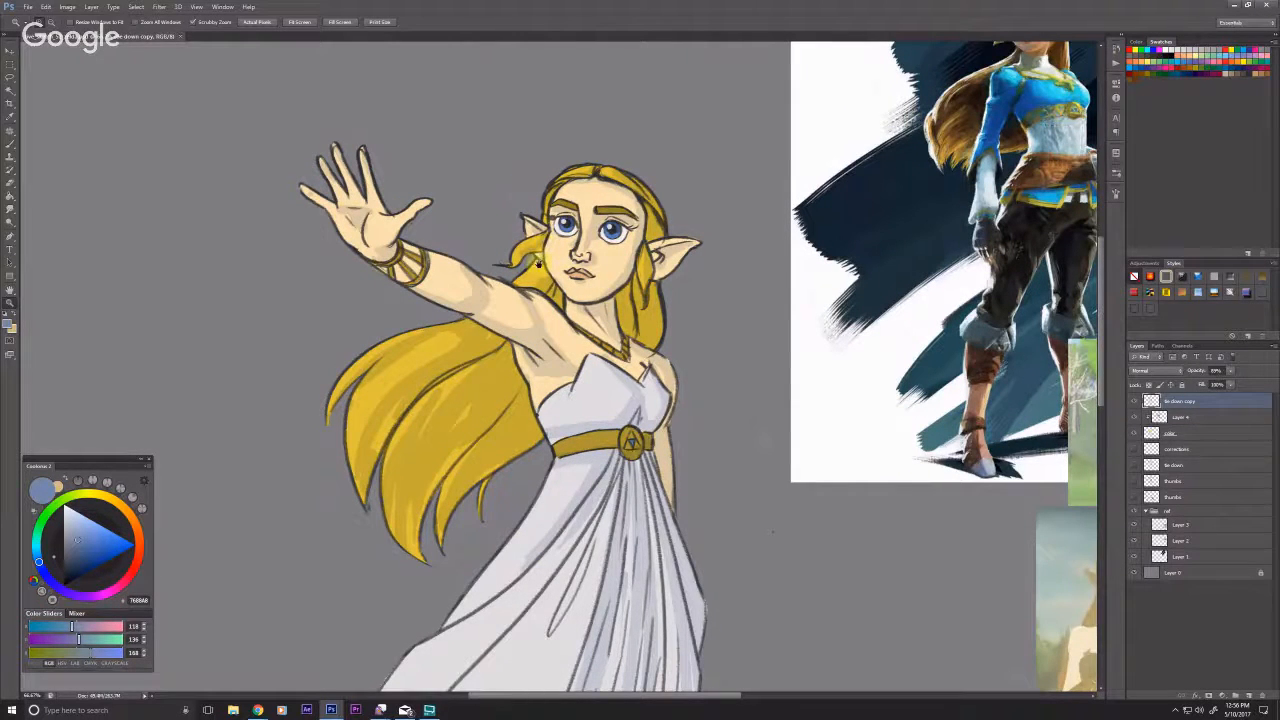
{"action": "left_click_drag", "start_coordinate": [527, 308], "coordinate": [530, 311]}
{"action": "left_click_drag", "start_coordinate": [402, 474], "coordinate": [411, 482]}
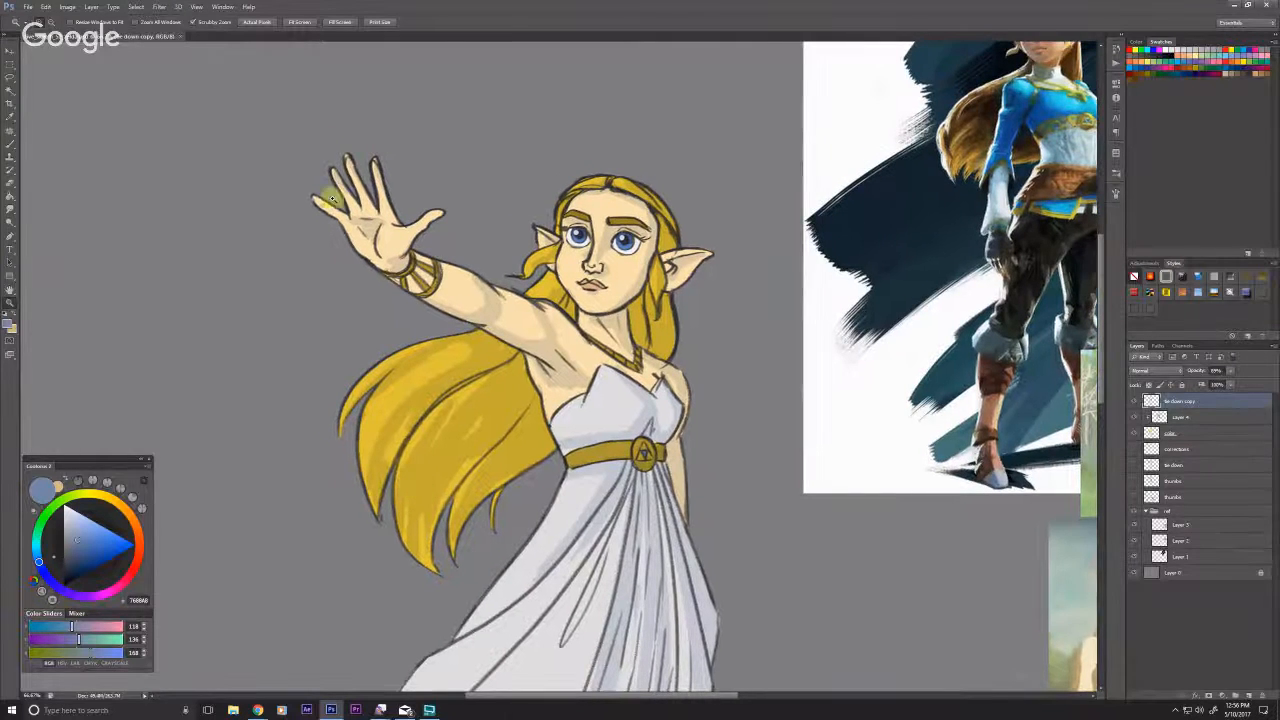
{"action": "left_click_drag", "start_coordinate": [291, 391], "coordinate": [289, 411]}
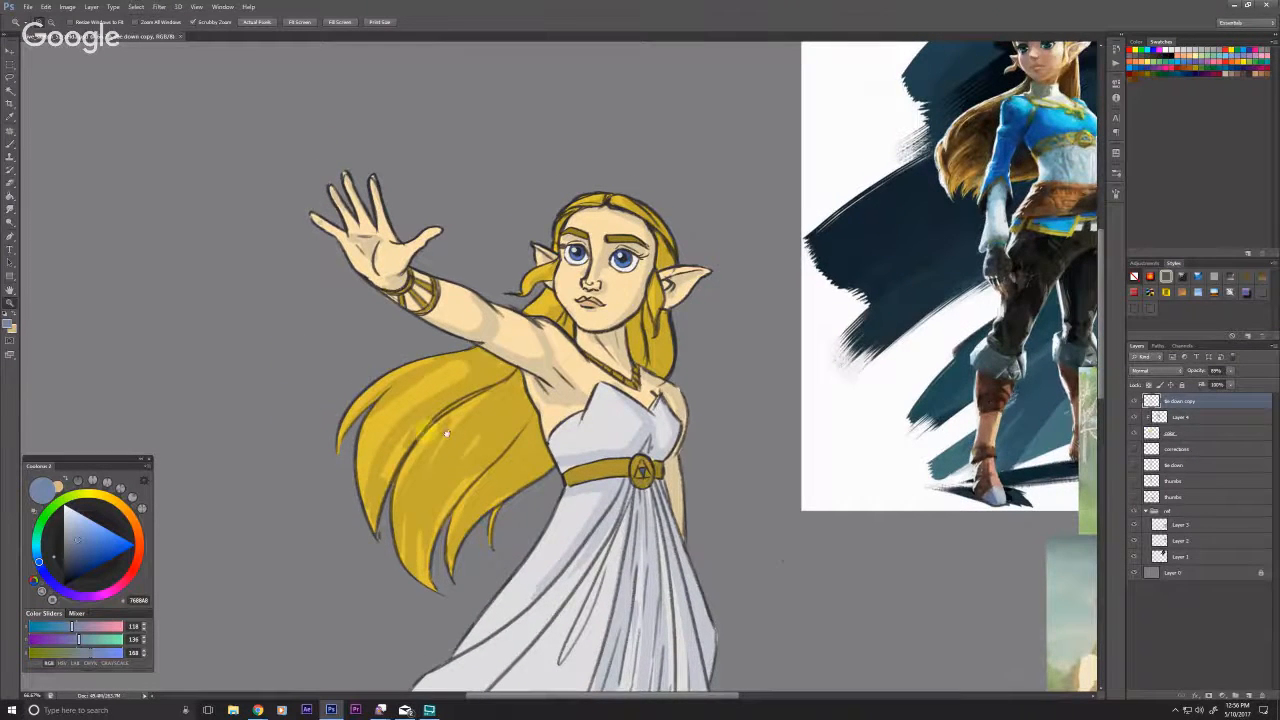
{"action": "left_click_drag", "start_coordinate": [544, 410], "coordinate": [536, 421]}
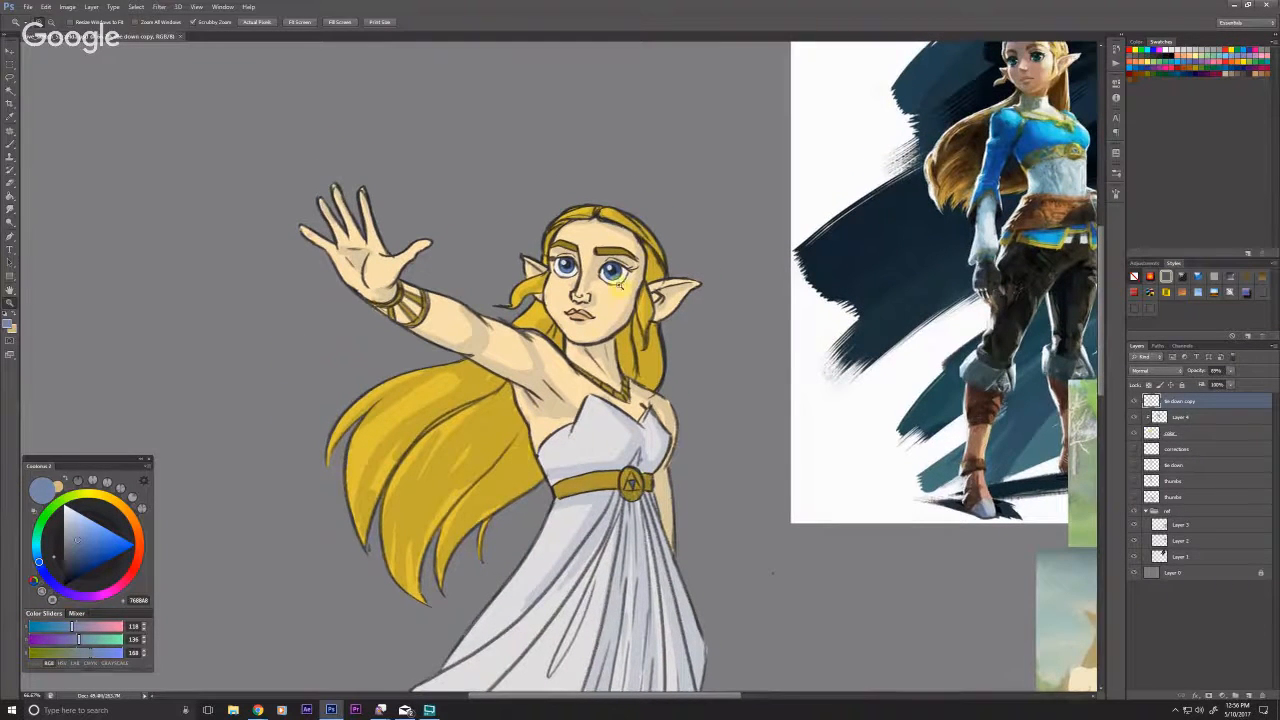
{"action": "key", "text": "b"}
{"action": "left_click_drag", "start_coordinate": [376, 529], "coordinate": [425, 494]}
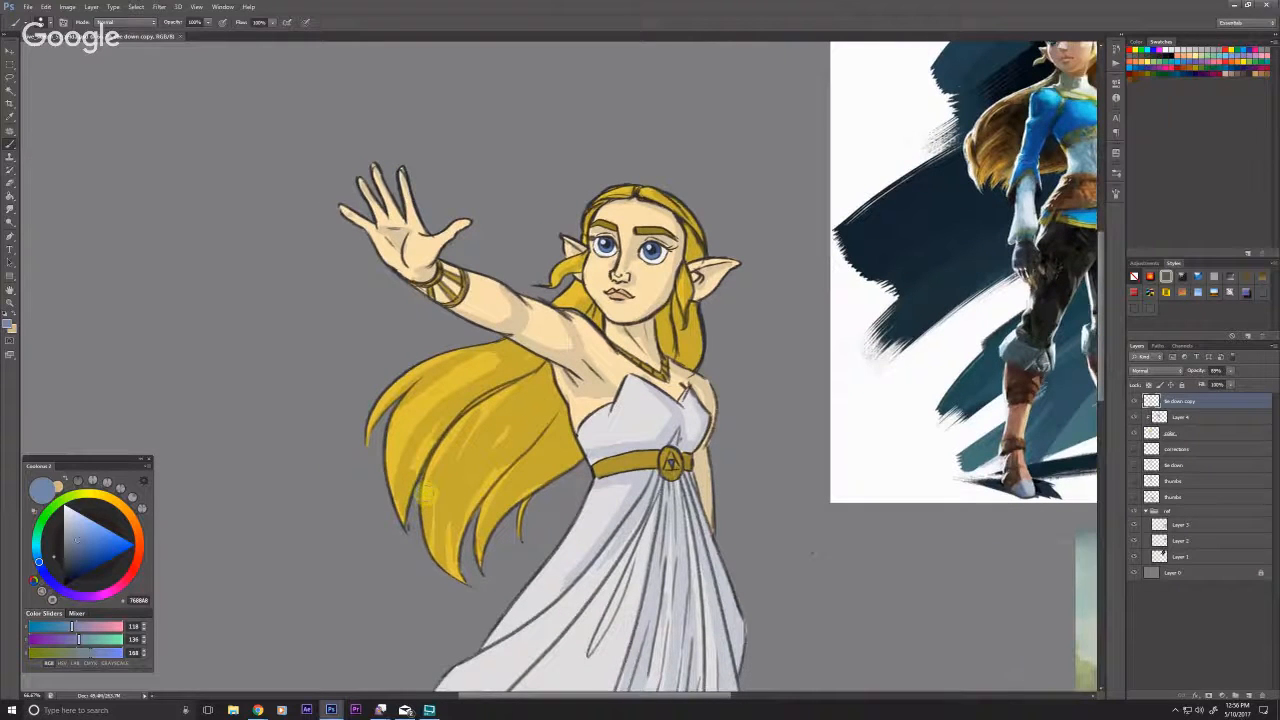
{"action": "left_click_drag", "start_coordinate": [406, 321], "coordinate": [329, 393]}
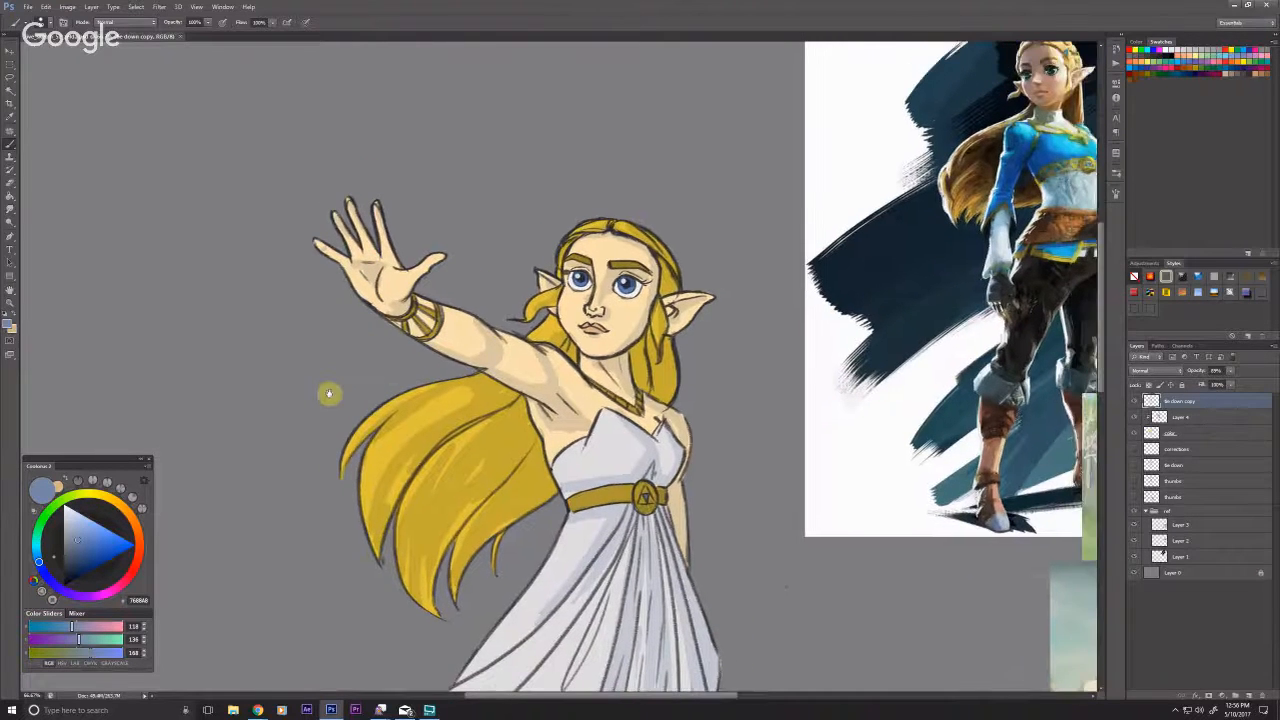
{"action": "left_click_drag", "start_coordinate": [380, 357], "coordinate": [366, 389]}
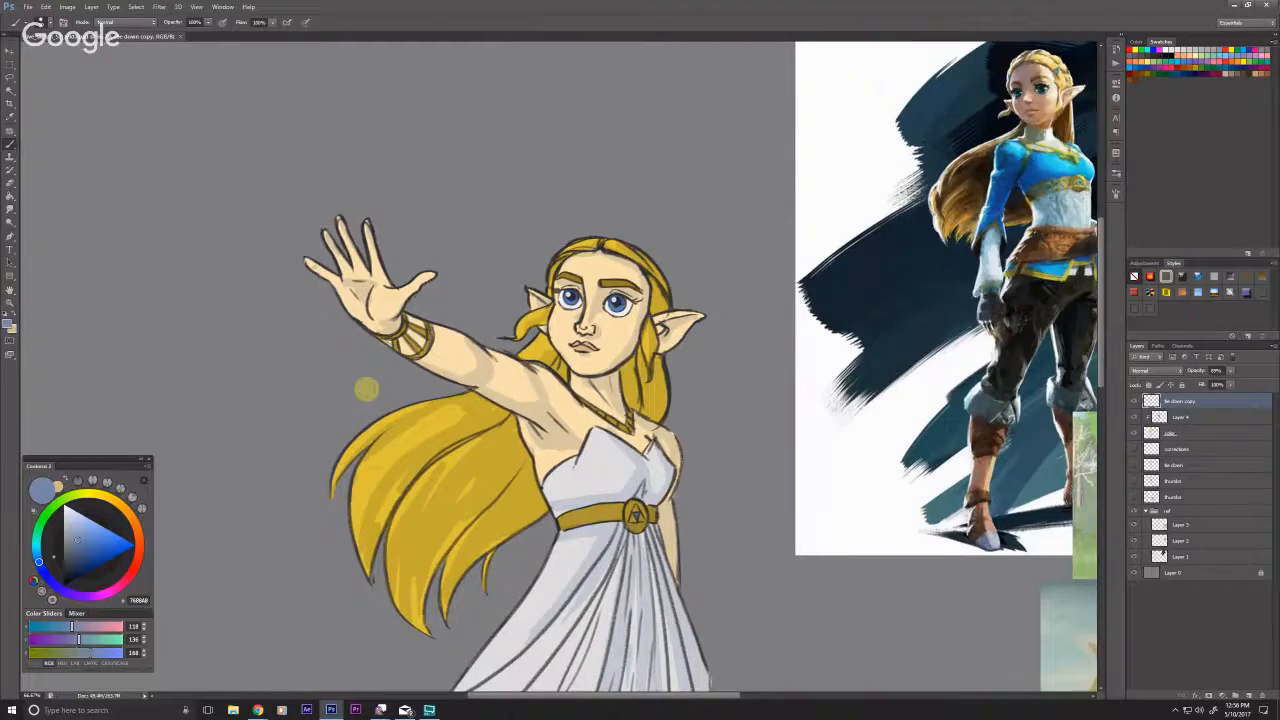